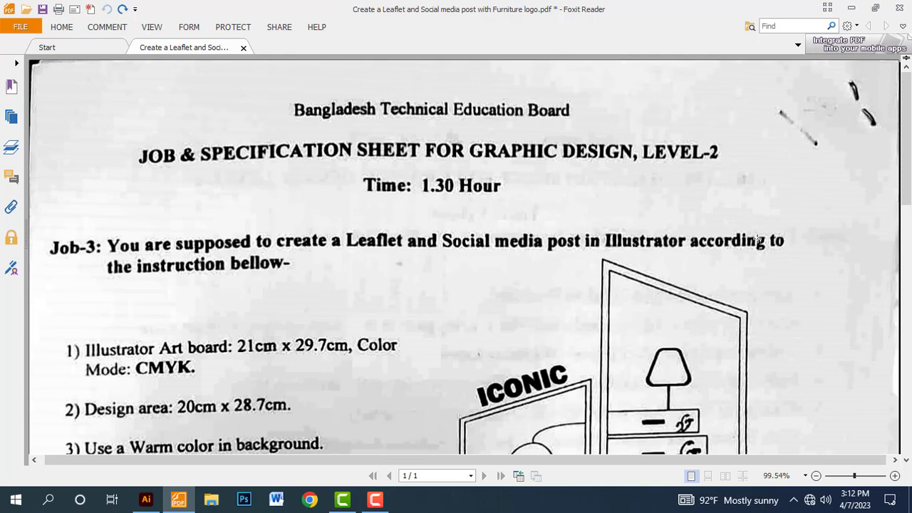
- Draw a red rectangle annotation around the Job-3 instruction line on the job sheet PDF
scroll(567, 251, "down", 1)
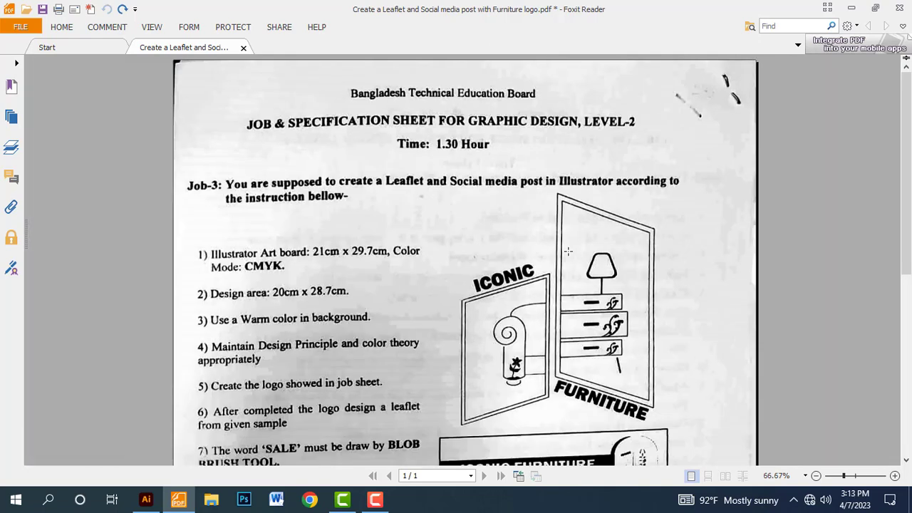
scroll(563, 271, "down", 1)
scroll(553, 307, "down", 5)
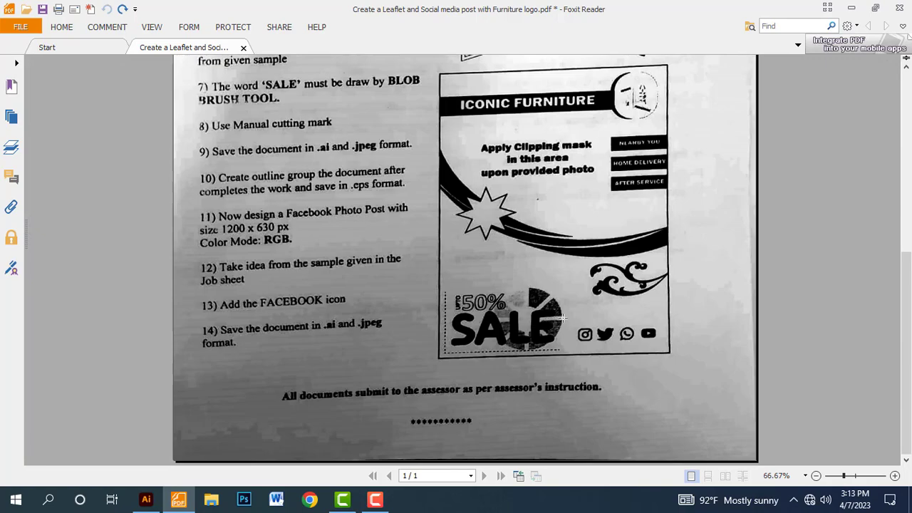
scroll(563, 318, "up", 5)
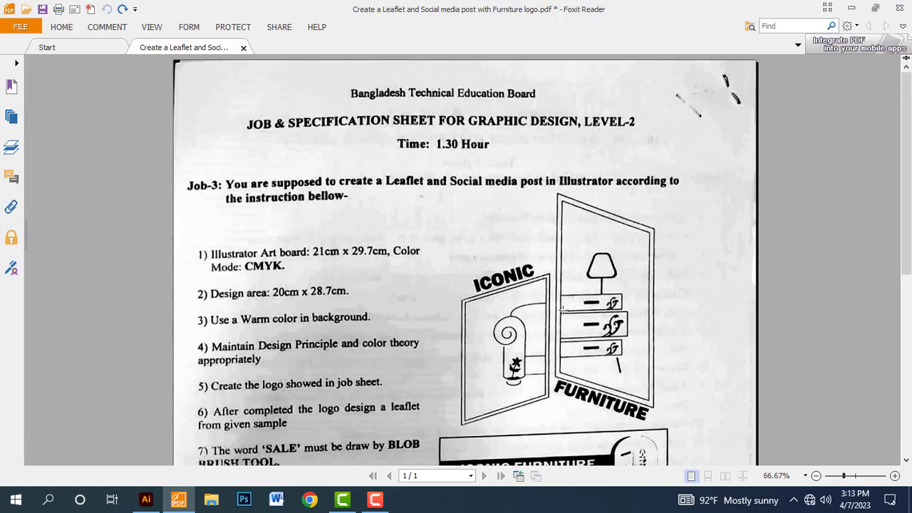
scroll(563, 310, "up", 3, "ctrl")
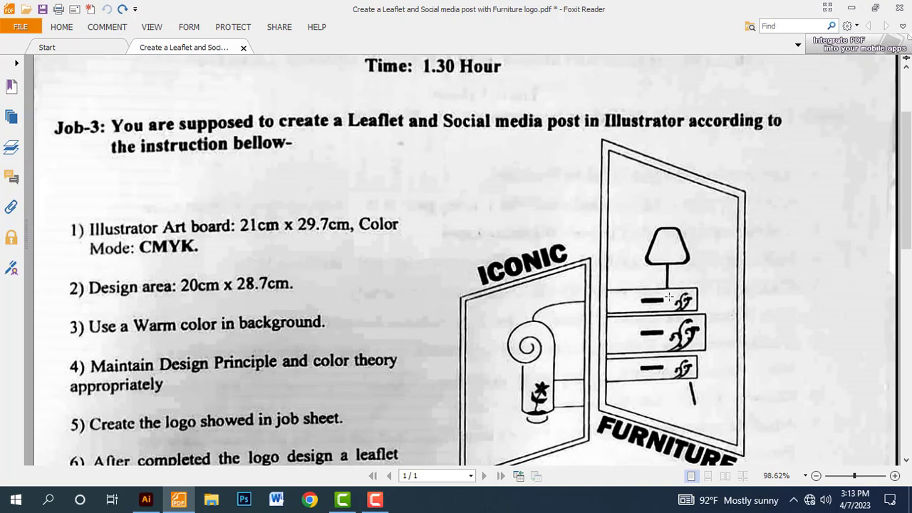
scroll(663, 303, "up", 2)
scroll(396, 280, "down", 3)
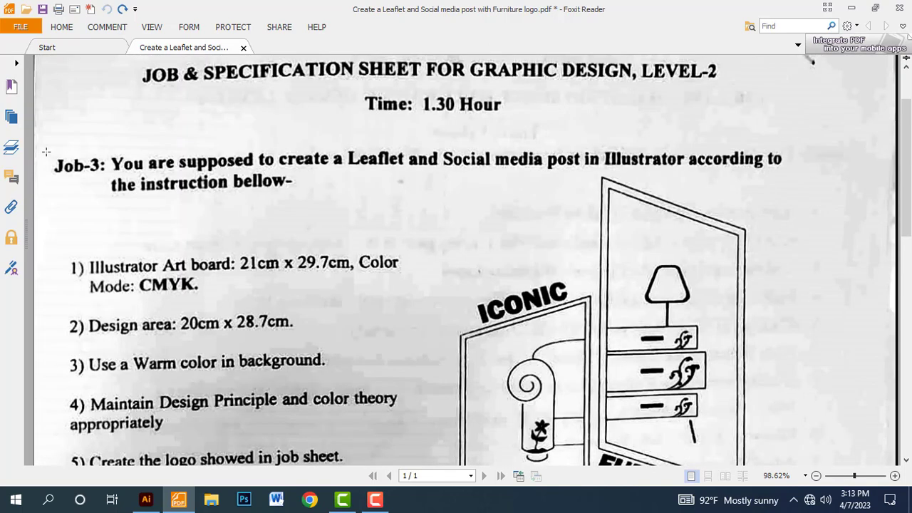
mouse_move(47, 150)
left_mouse_down()
mouse_move(255, 206)
mouse_move(818, 208)
left_mouse_up()
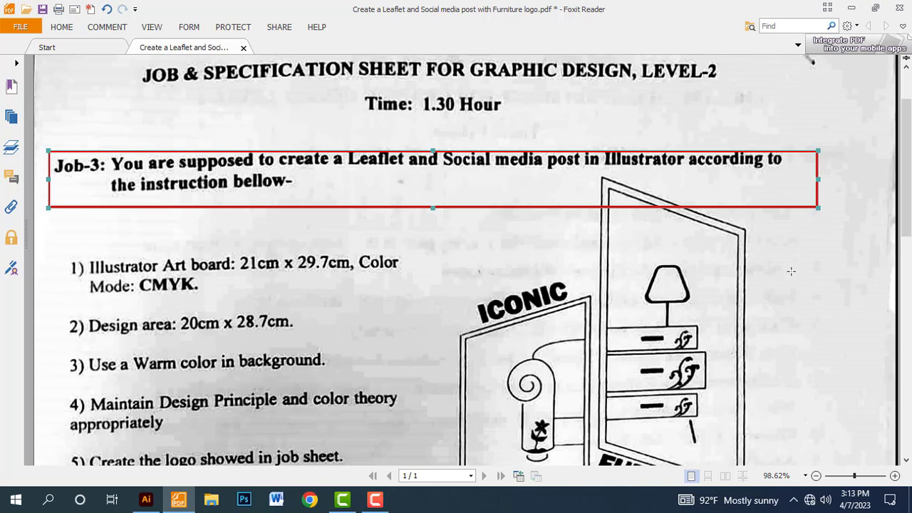
- Replace the Job-3 outline with a red box around requirement 1, the 21cm x 29.7cm CMYK artboard
key("ctrl+z")
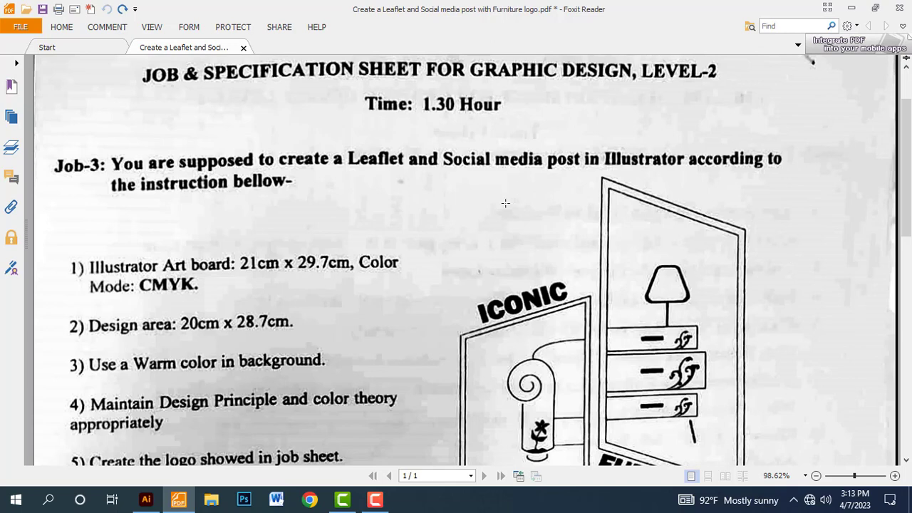
scroll(505, 204, "down", 2)
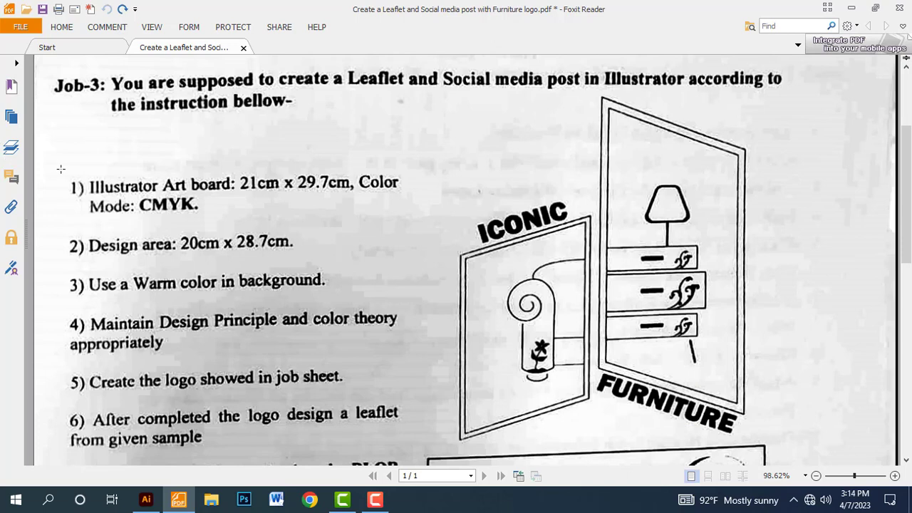
left_click_drag(52, 167, 438, 223)
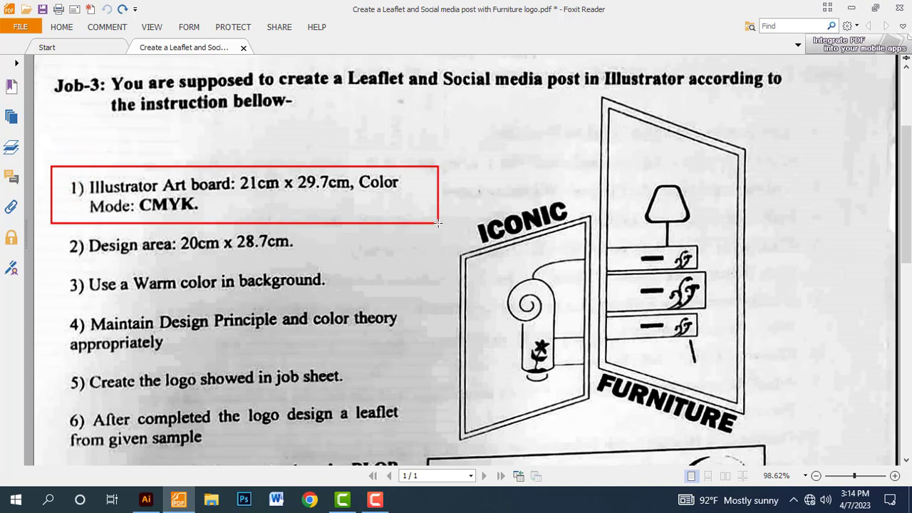
left_click_drag(438, 223, 437, 223)
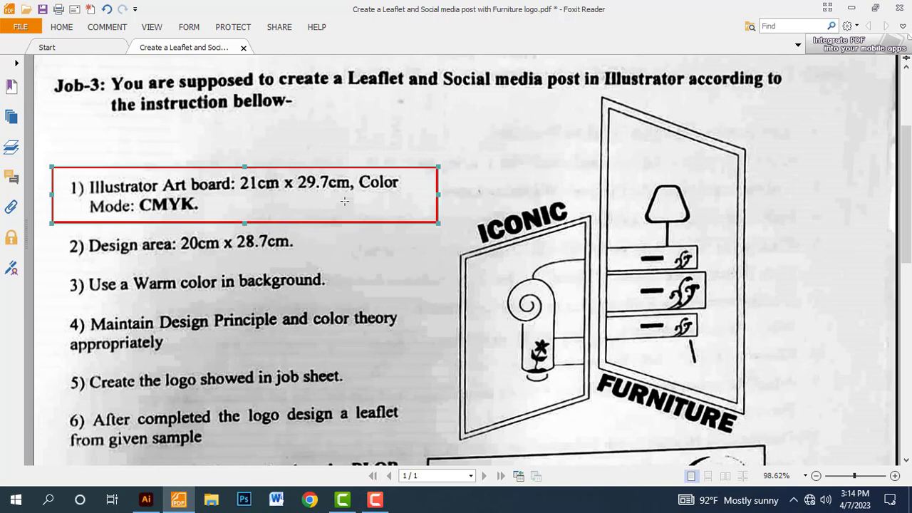
key("alt+Tab")
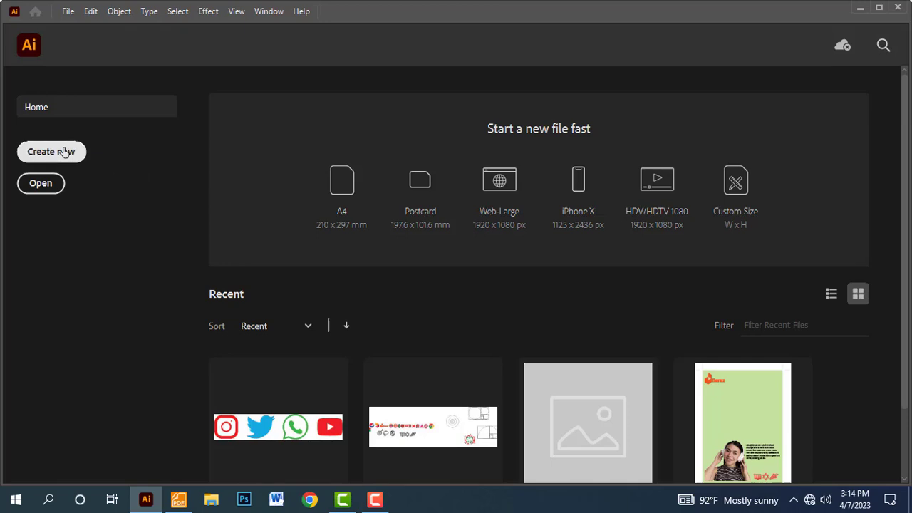
- Create a new document in centimetres, 21 × 29.7 cm, with CMYK Color mode
left_click(64, 152)
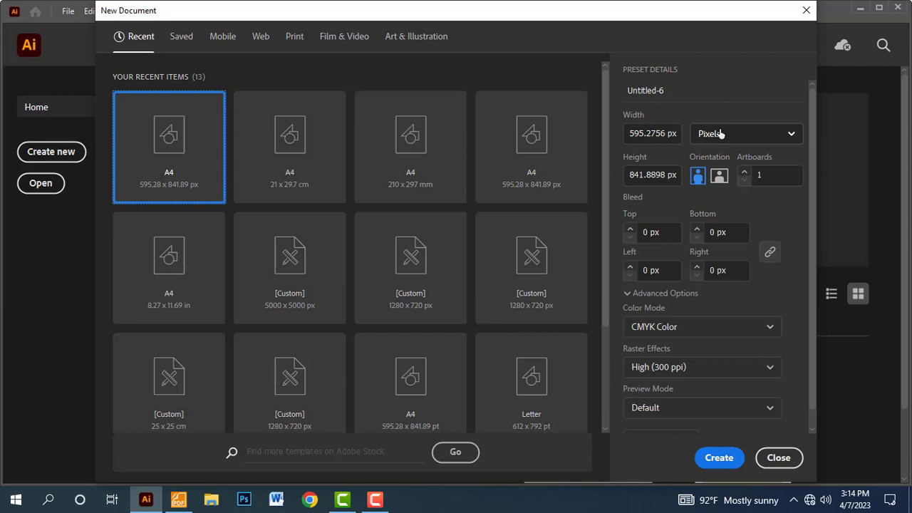
left_click(747, 132)
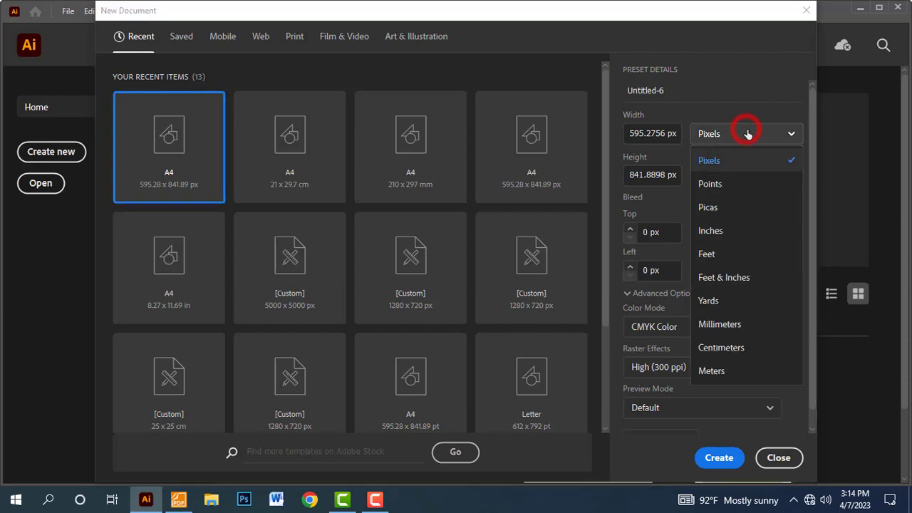
left_click(751, 350)
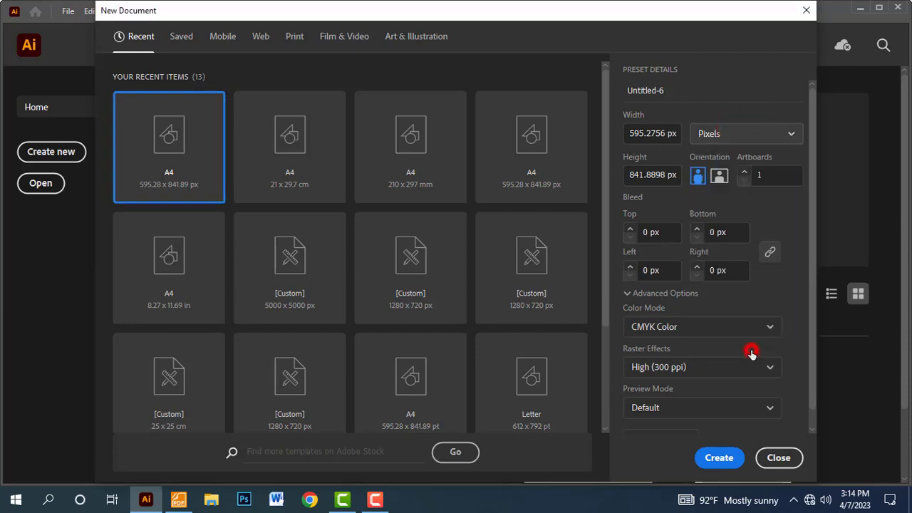
left_click(666, 133)
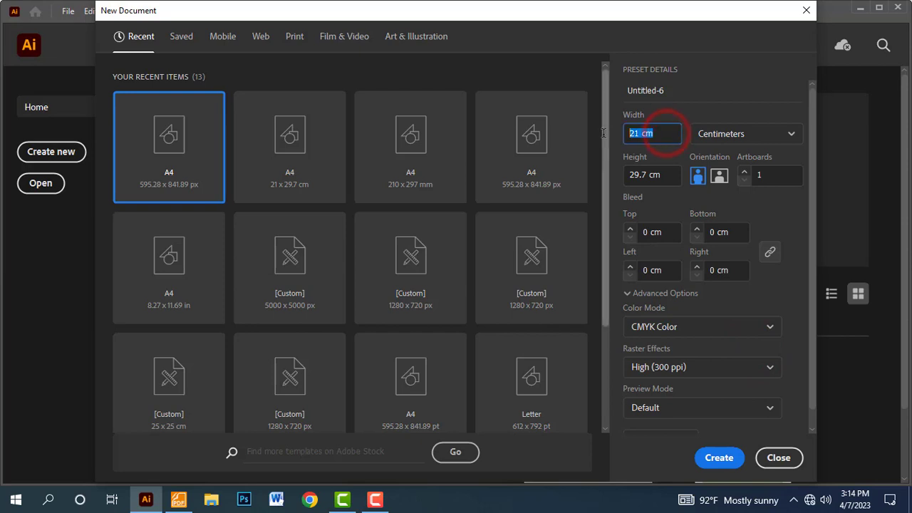
left_click(666, 136)
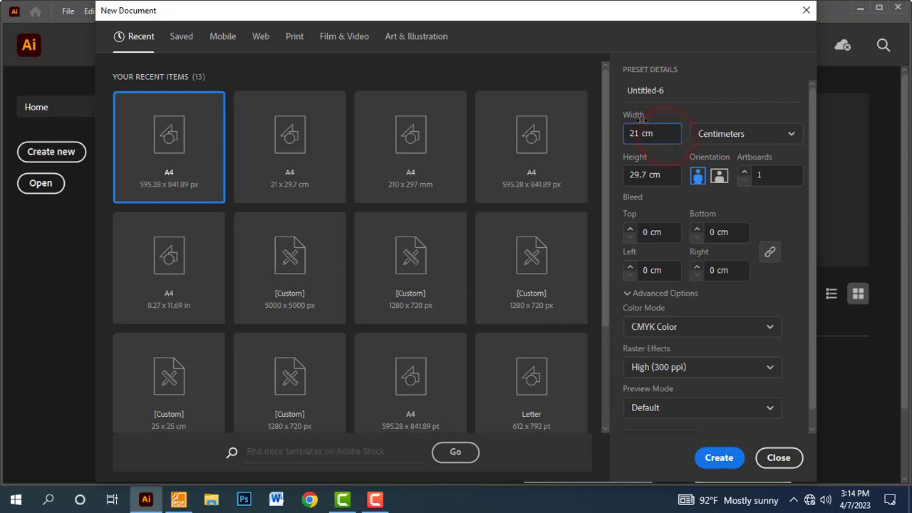
left_click(670, 175)
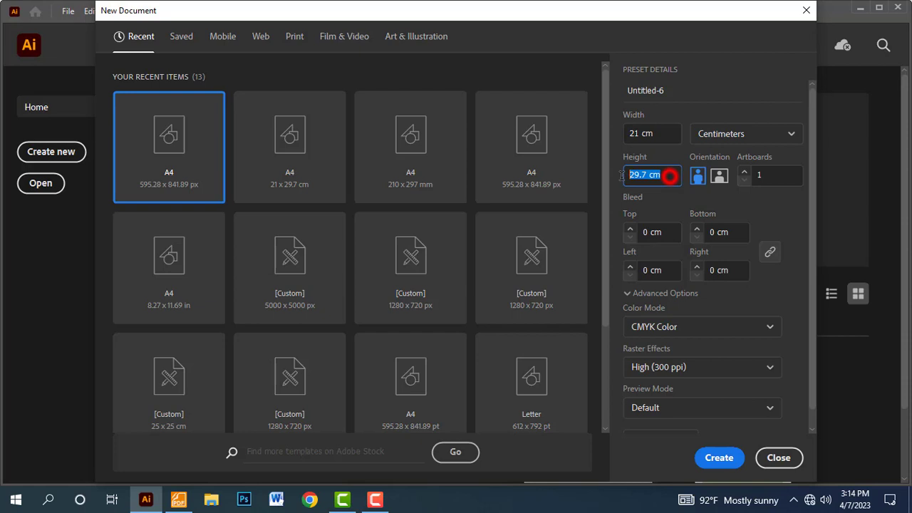
left_click(670, 178)
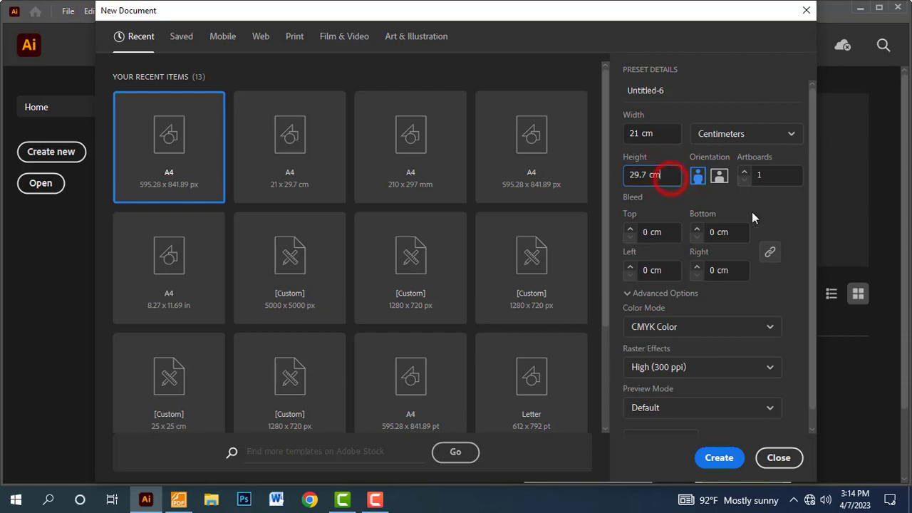
left_click_drag(810, 285, 808, 308)
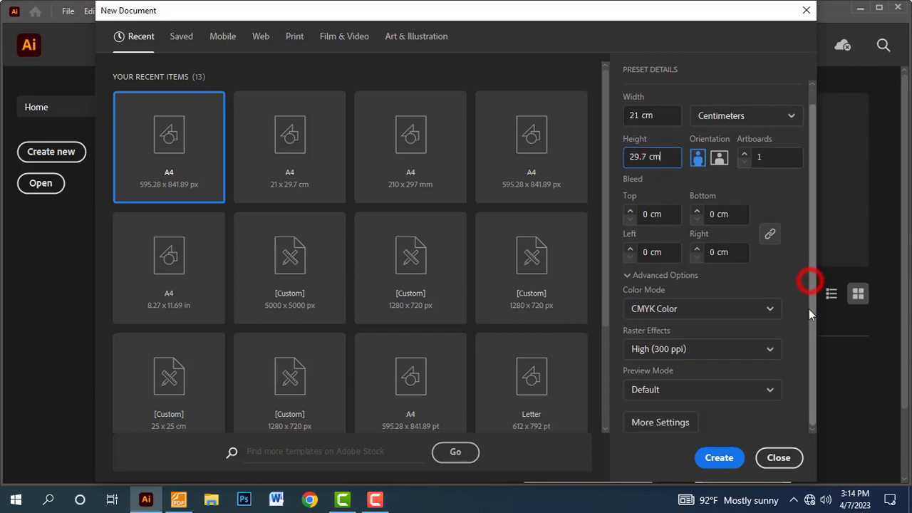
left_click(717, 307)
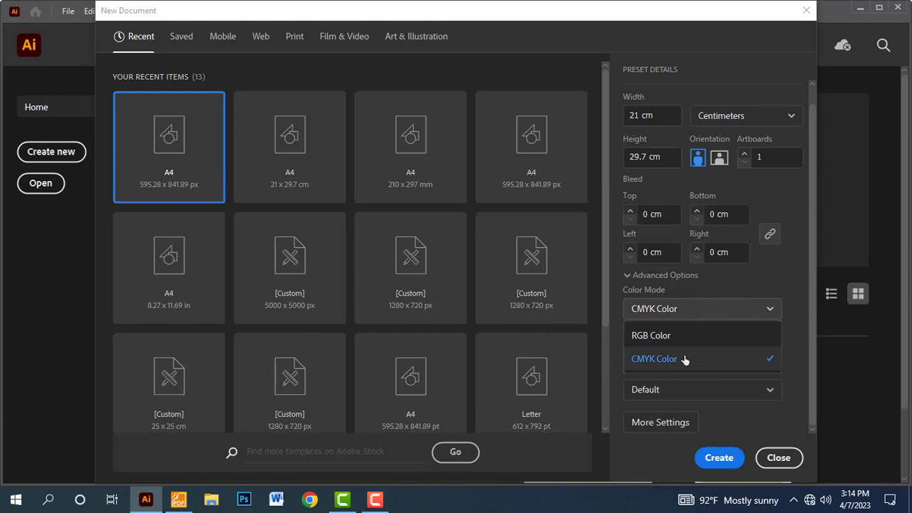
left_click(686, 359)
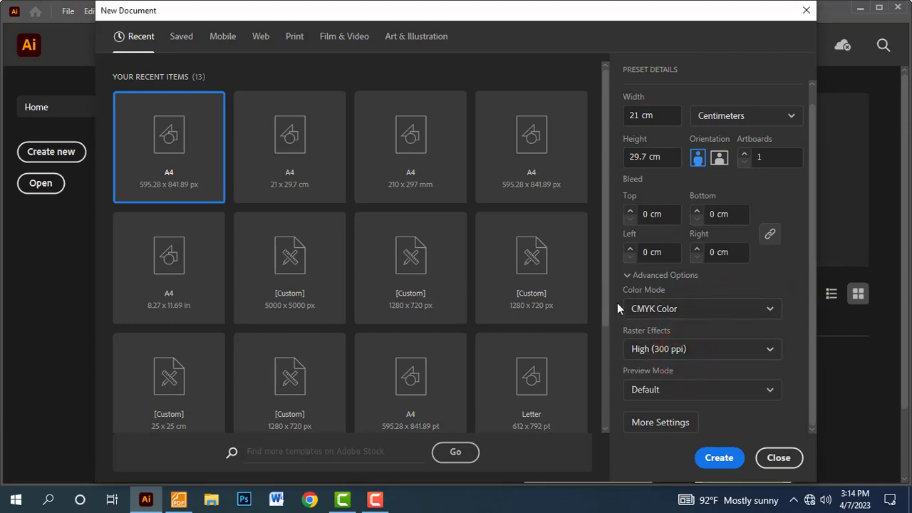
left_click(713, 460)
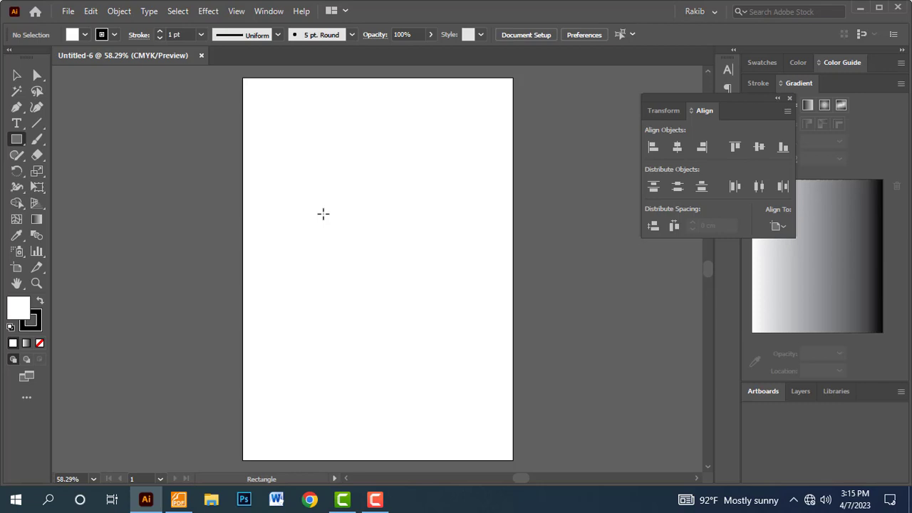
- Move the job sheet's red box from requirement 1 to requirement 2, the 20cm x 28.7cm design area
key("alt+Tab")
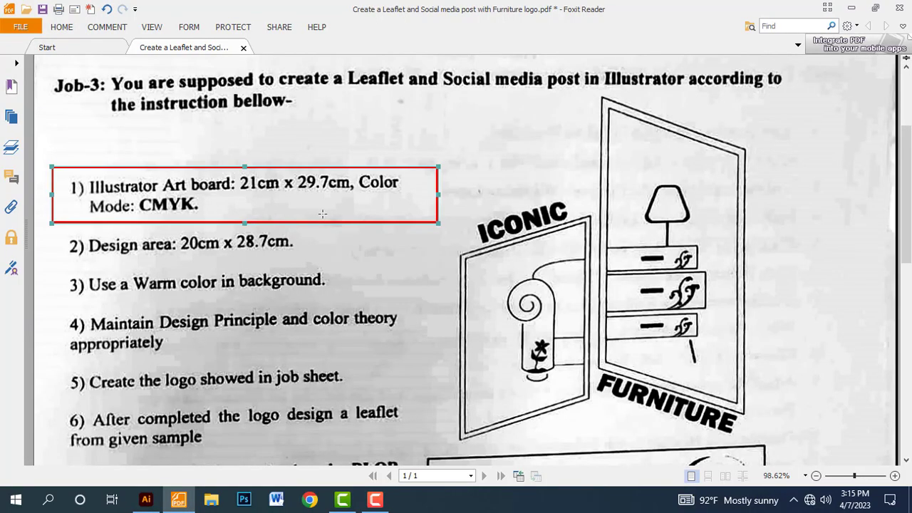
key("ctrl+z")
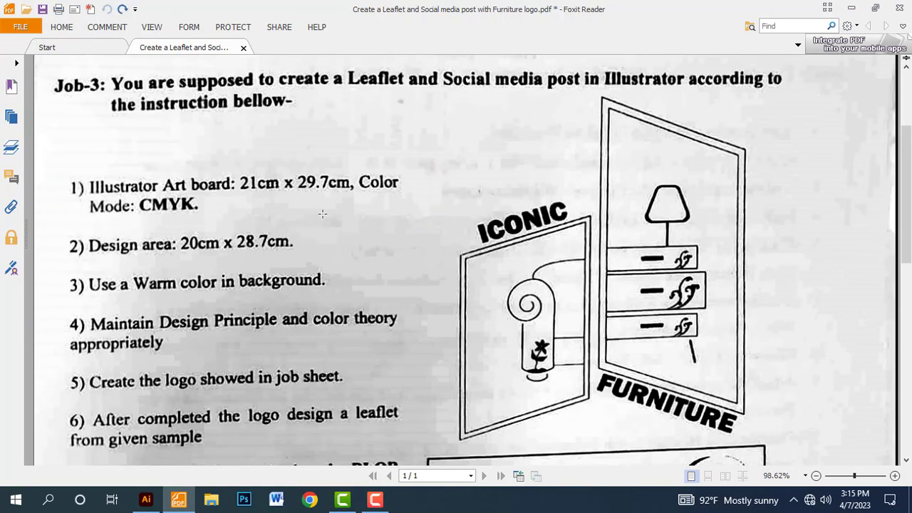
scroll(100, 214, "down", 3)
left_click_drag(61, 149, 327, 180)
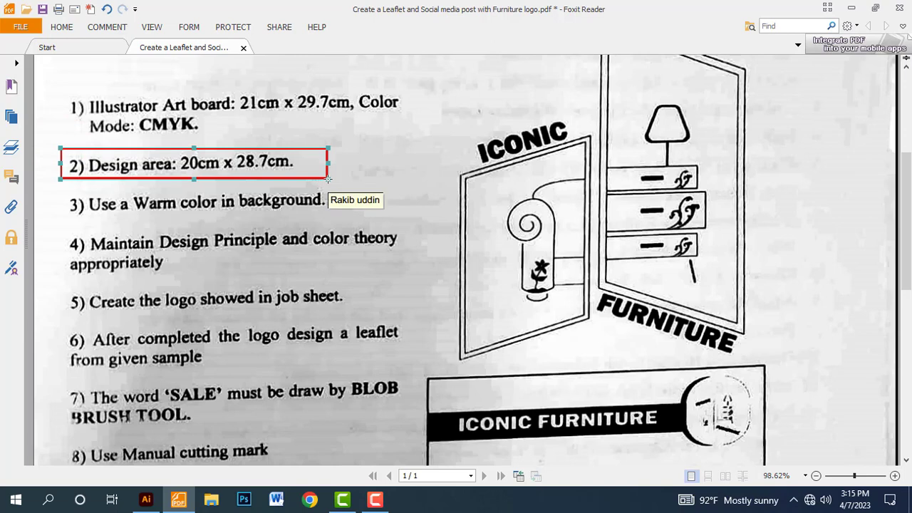
key("alt+Tab")
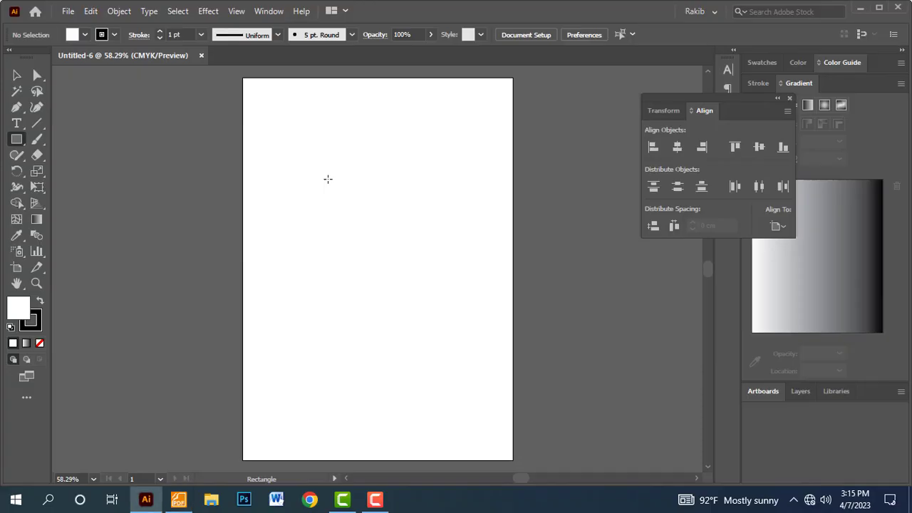
- Set up the Rectangle tool with no stroke and a tan fill
left_click(16, 142)
left_click(114, 34)
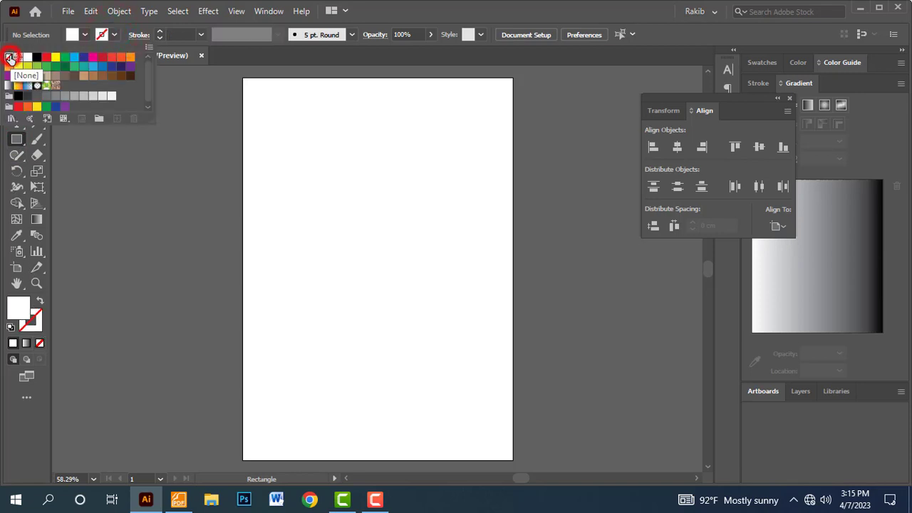
left_click(10, 58)
left_click(84, 37)
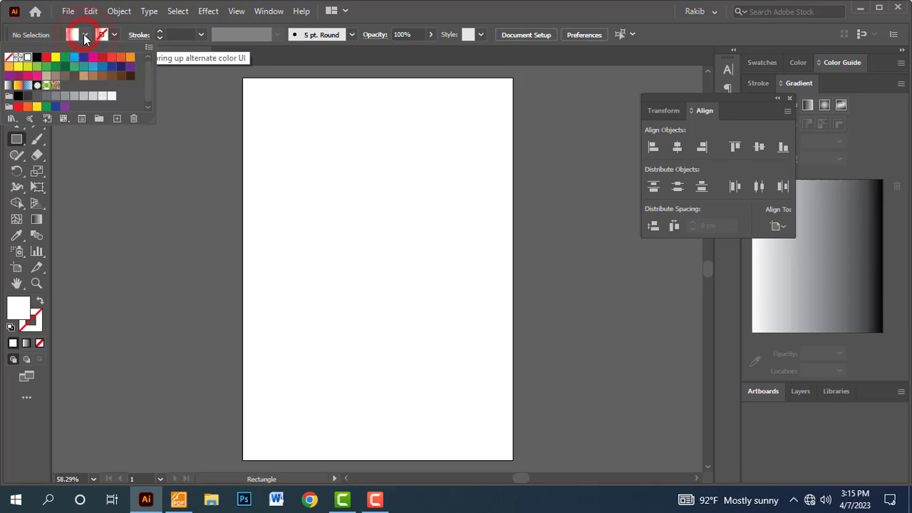
left_click(83, 76)
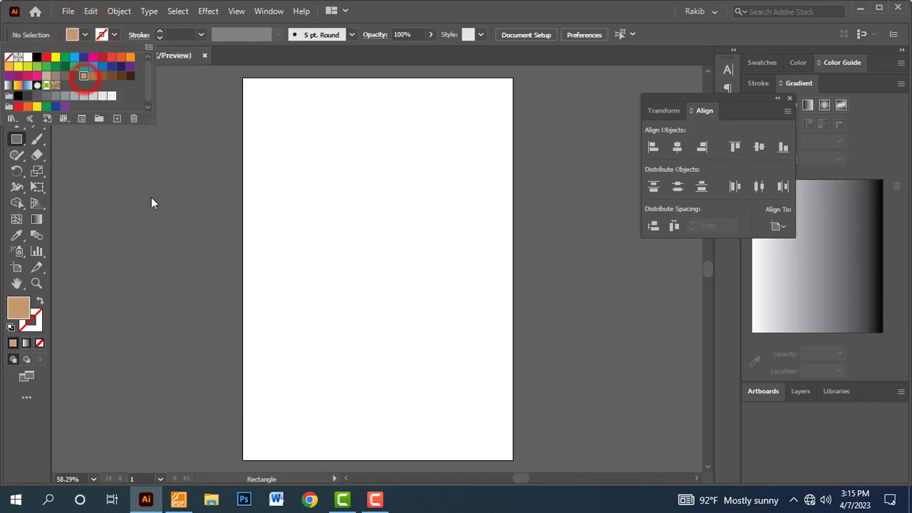
left_click(328, 178)
- Place a 20 × 28.7 cm rectangle by entering its exact dimensions
left_click(314, 161)
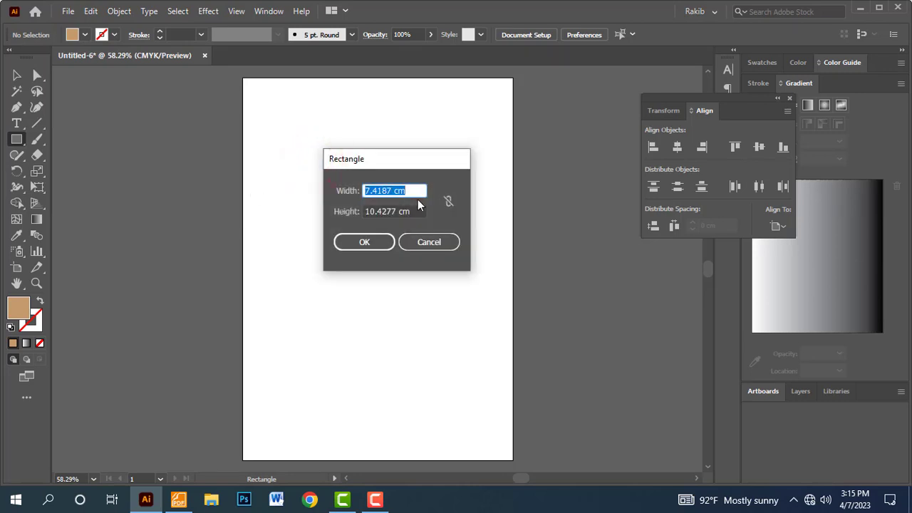
type("20")
key("Tab")
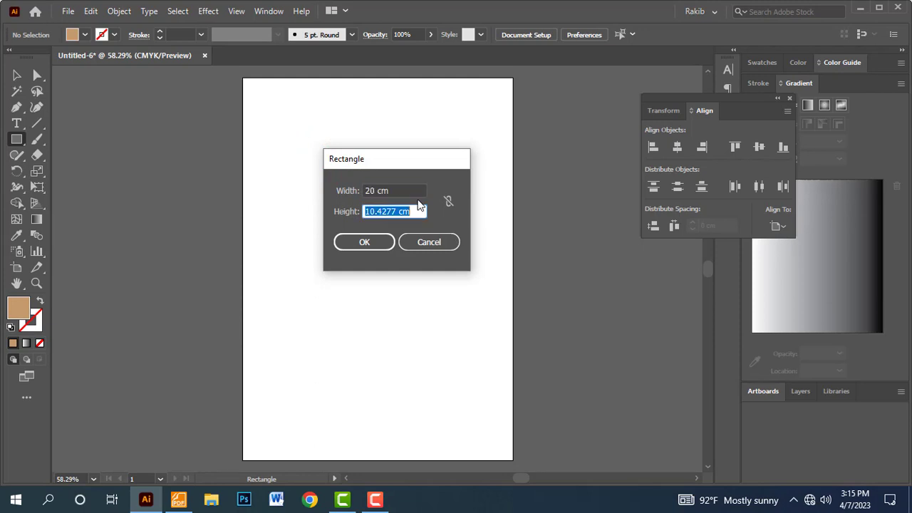
type("28.")
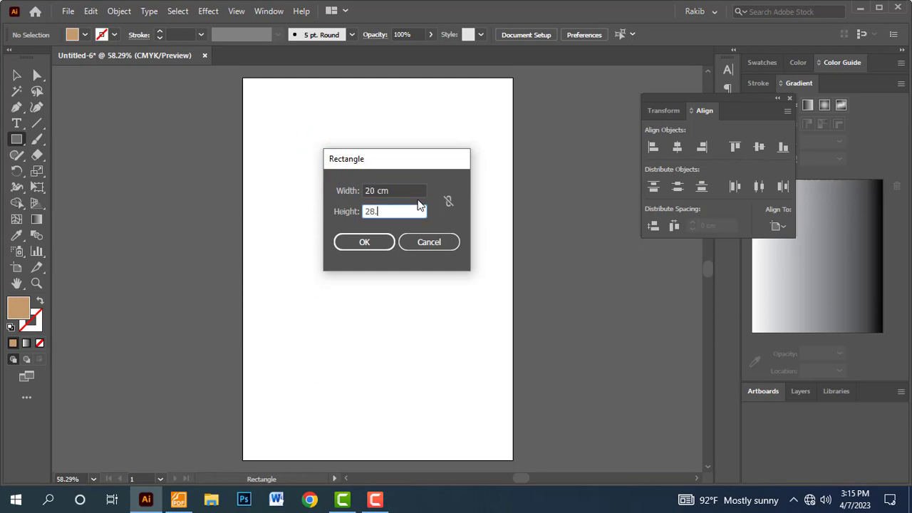
type("7")
left_click_drag(378, 164, 345, 153)
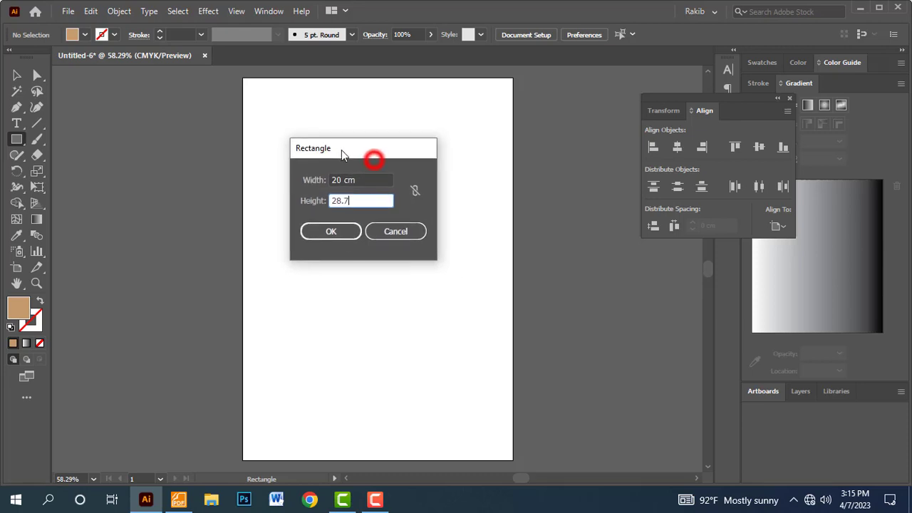
left_click(329, 235)
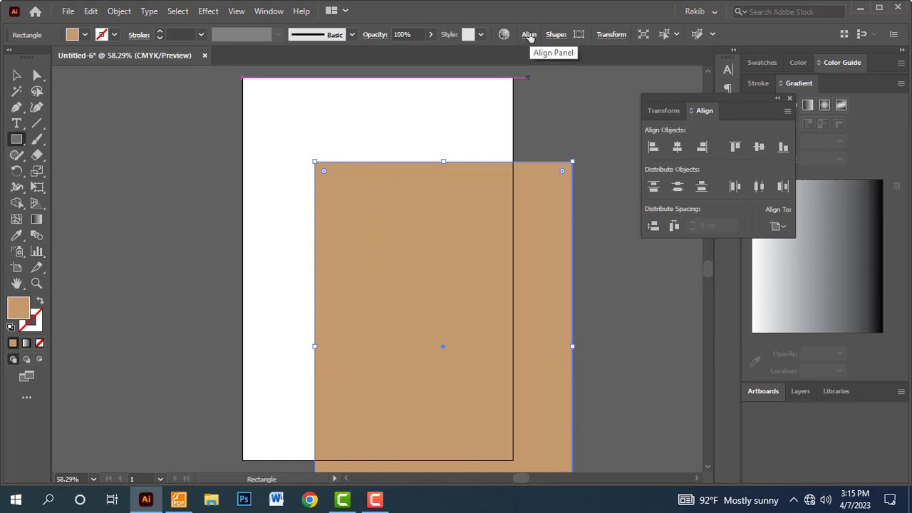
- Centre the rectangle horizontally and vertically on the artboard
left_click_drag(717, 96, 623, 74)
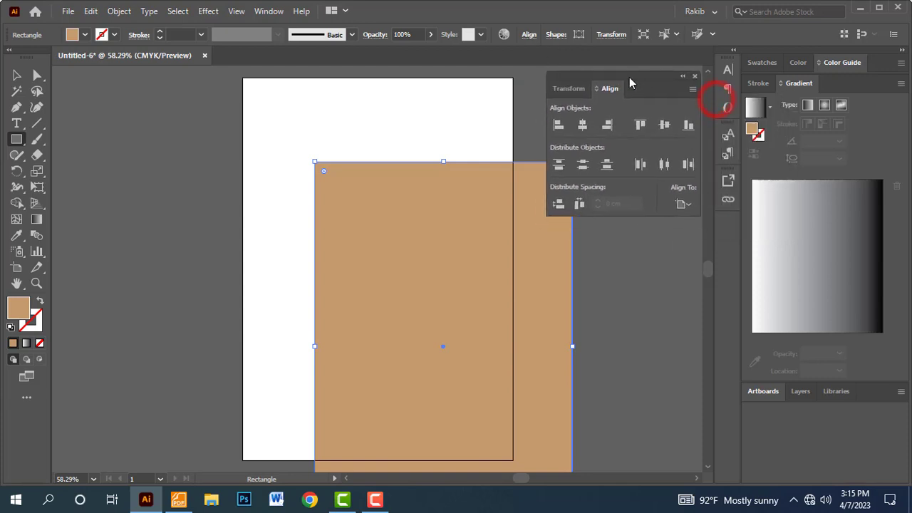
left_click(583, 126)
left_click(664, 124)
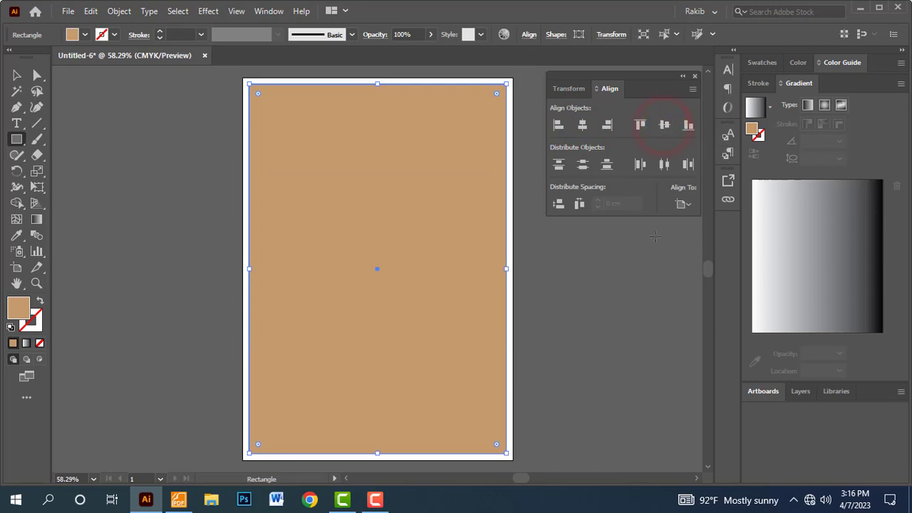
left_click(683, 206)
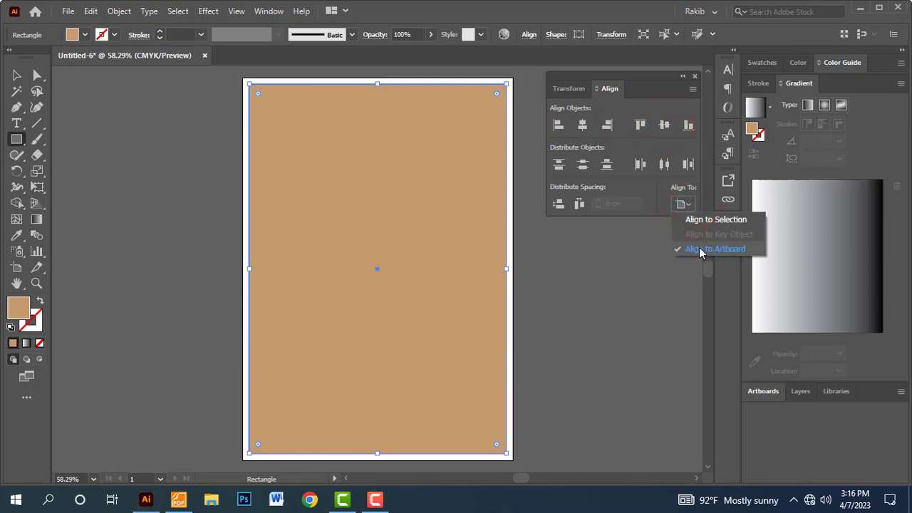
left_click(639, 241)
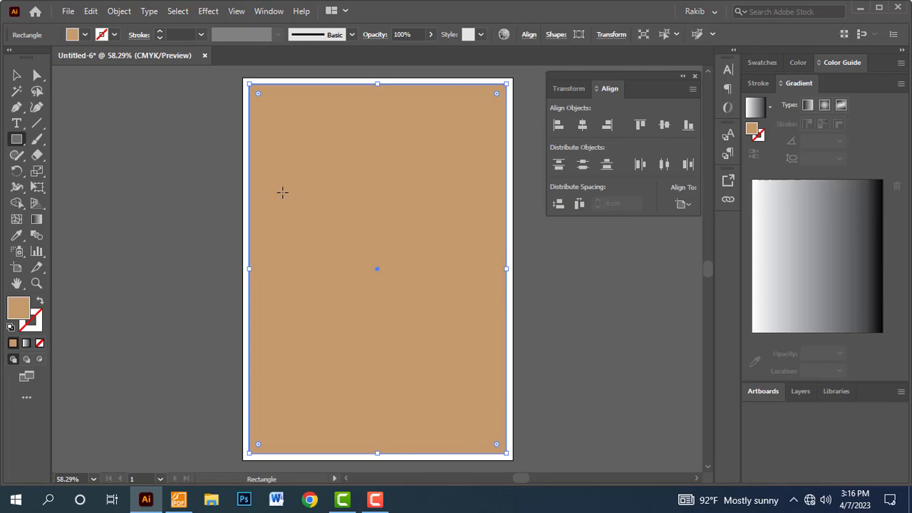
- In the job sheet, move the red box to requirement 3, the warm background colour
key("alt+Tab")
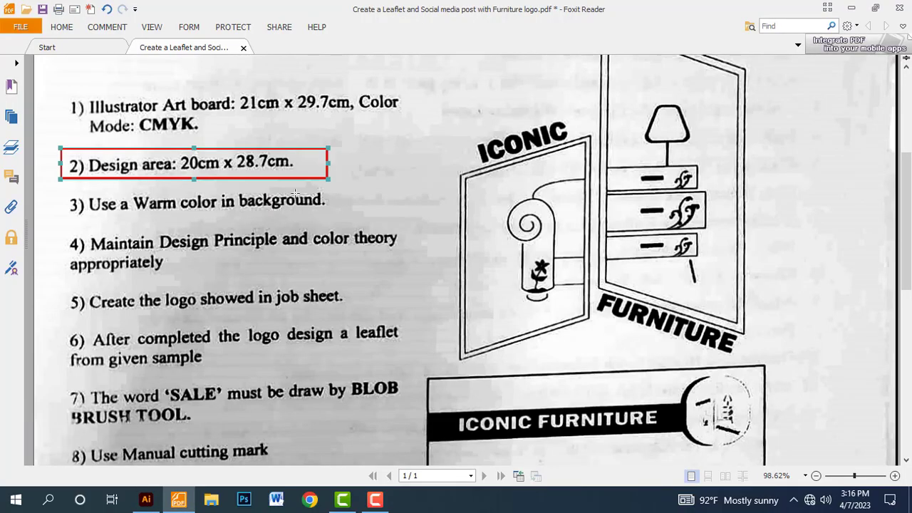
key("ctrl+z")
left_click_drag(59, 189, 366, 220)
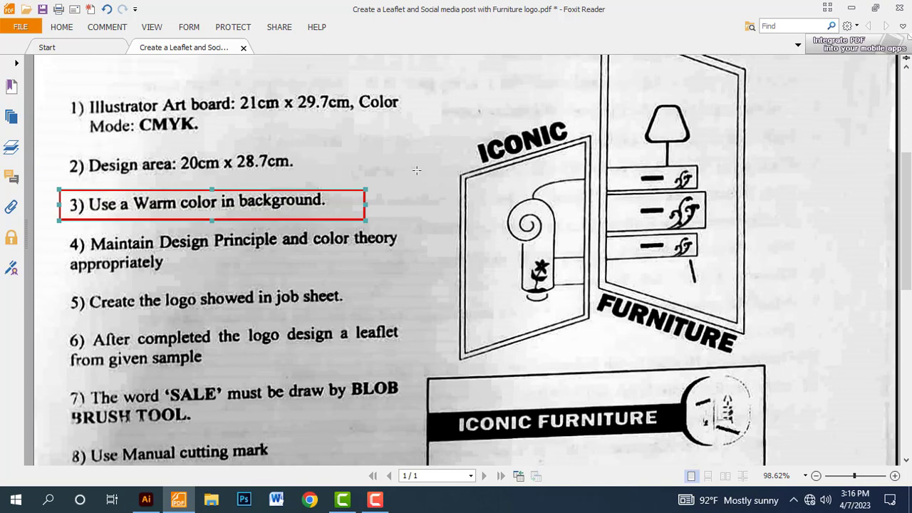
- Fill the background rectangle with CMYK Red at 50% opacity, then deselect it
key("alt+Tab")
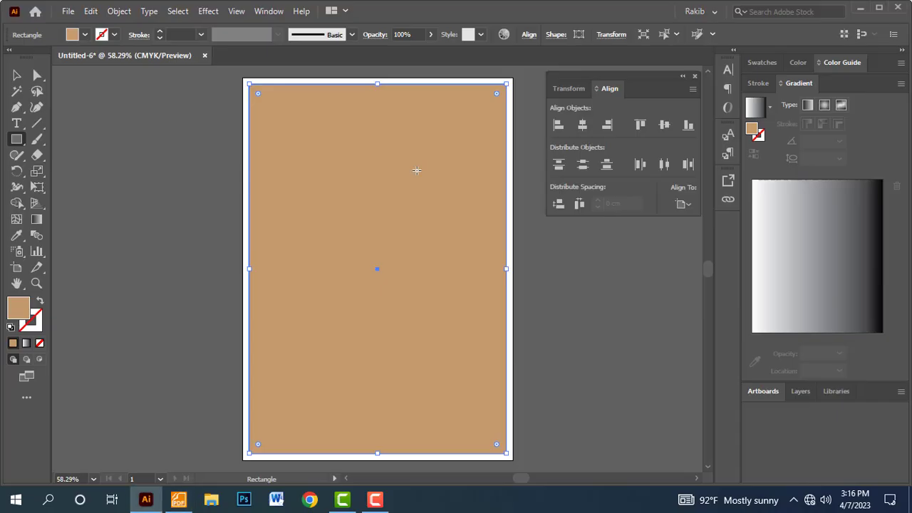
left_click(16, 75)
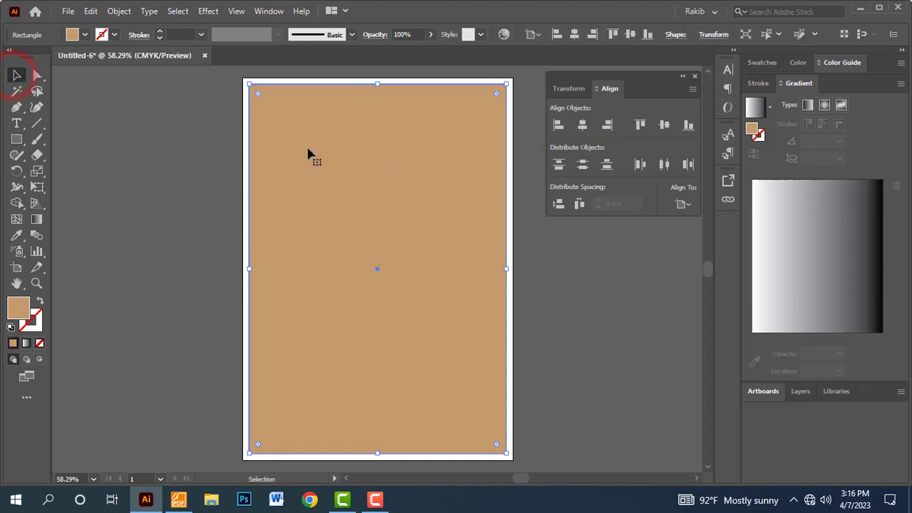
left_click(342, 156)
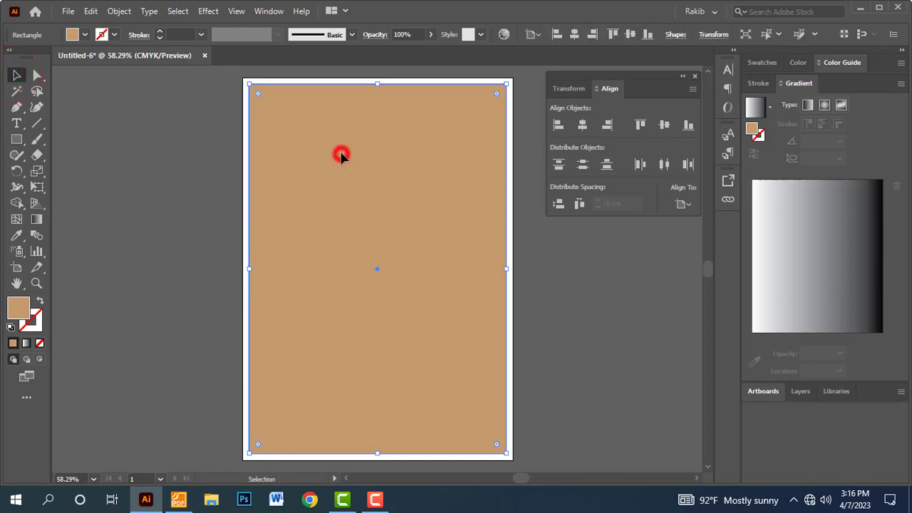
left_click(85, 37)
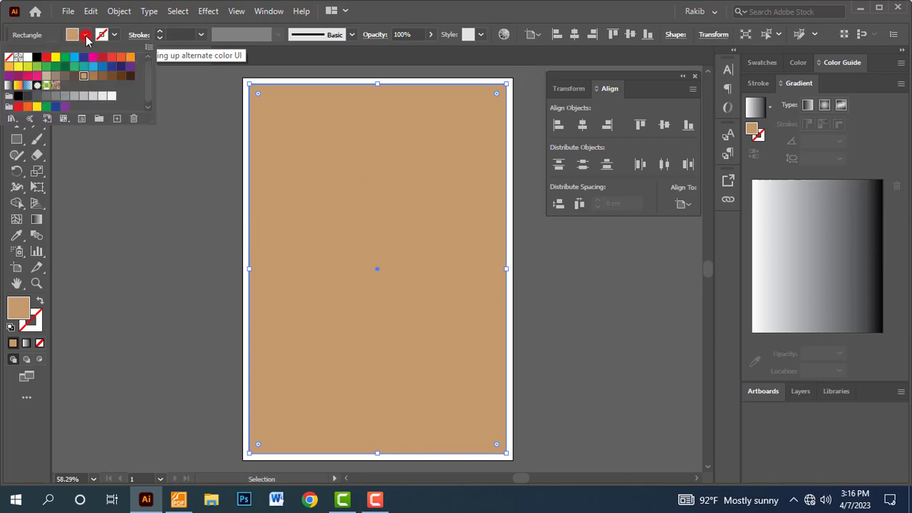
left_click(47, 57)
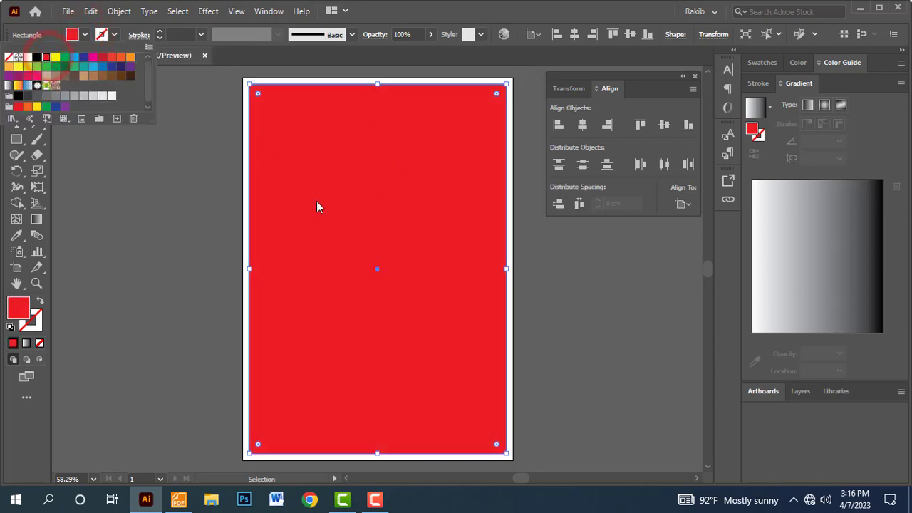
left_click(421, 35)
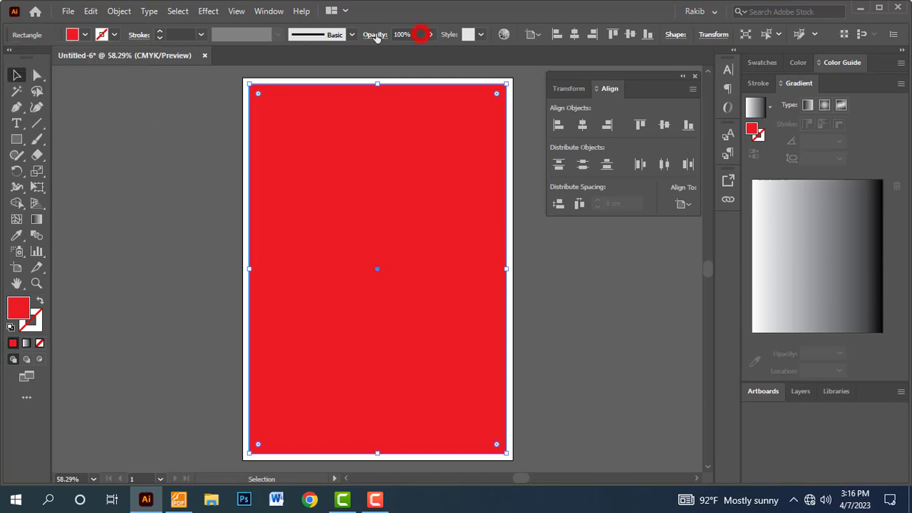
left_click(415, 34)
type("50")
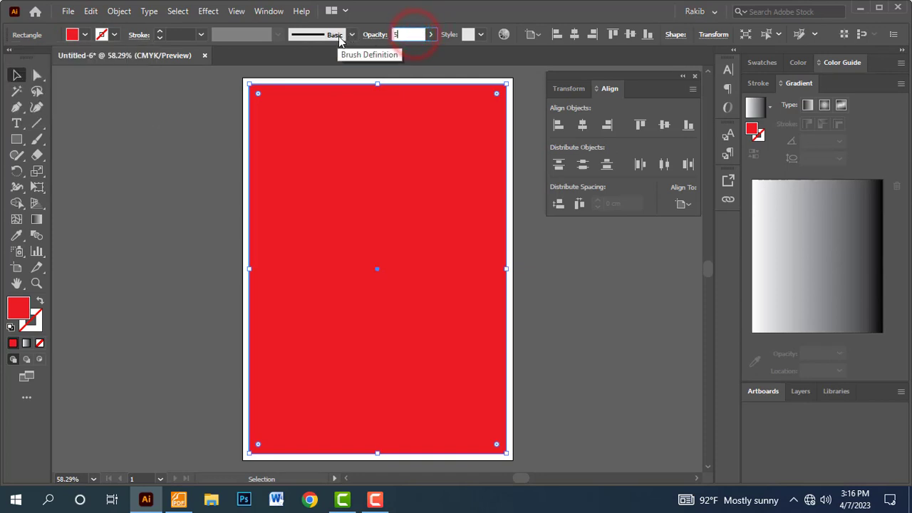
key("Return")
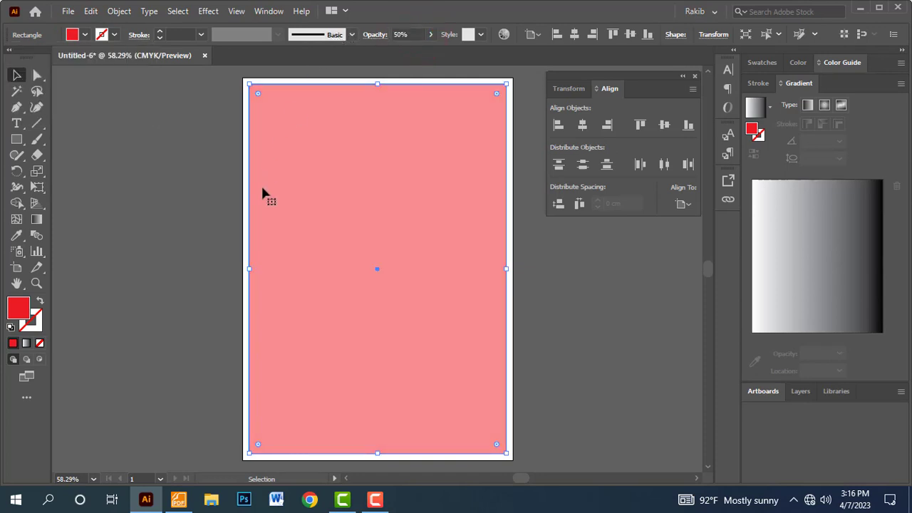
left_click(546, 306)
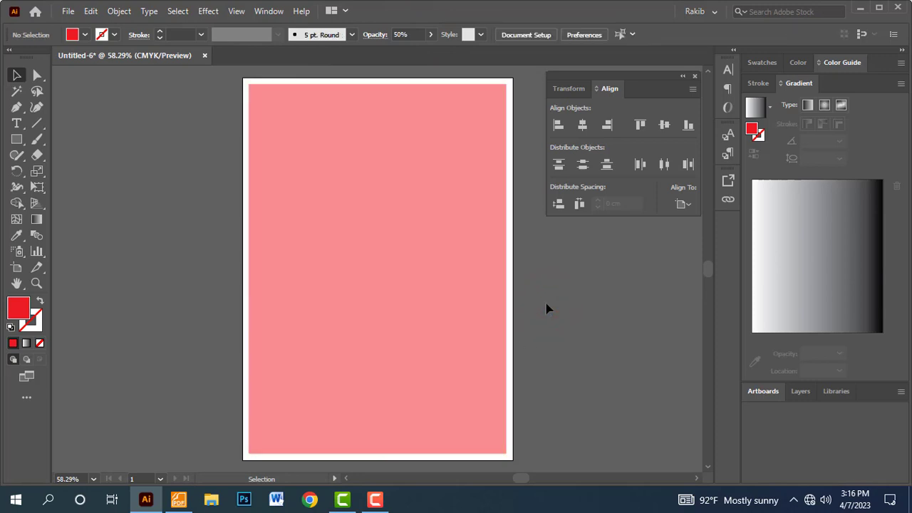
left_click(178, 499)
- Review requirements 4 and 5 by temporarily boxing each in red, then removing the marks
scroll(165, 242, "down", 2)
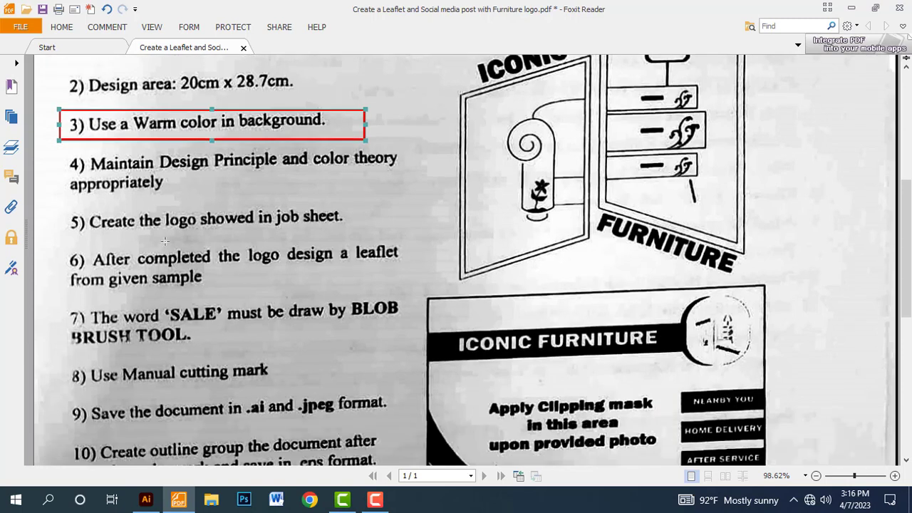
key("ctrl+z")
mouse_move(57, 143)
left_mouse_down()
mouse_move(138, 190)
mouse_move(423, 201)
left_mouse_up()
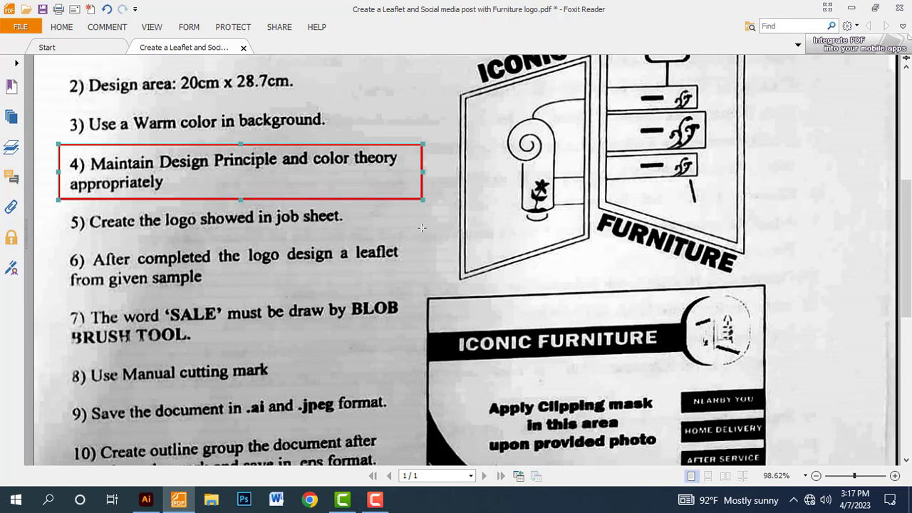
key("ctrl+z")
scroll(285, 207, "down", 2)
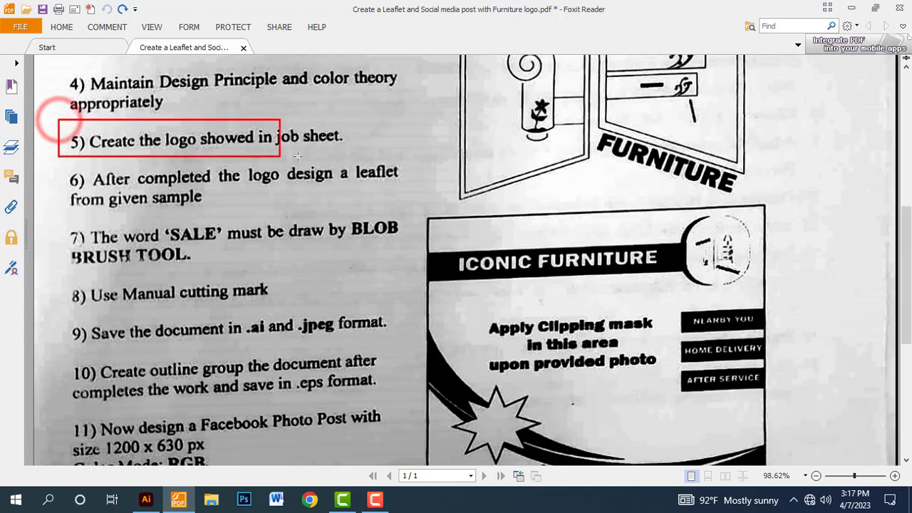
left_click_drag(59, 121, 396, 154)
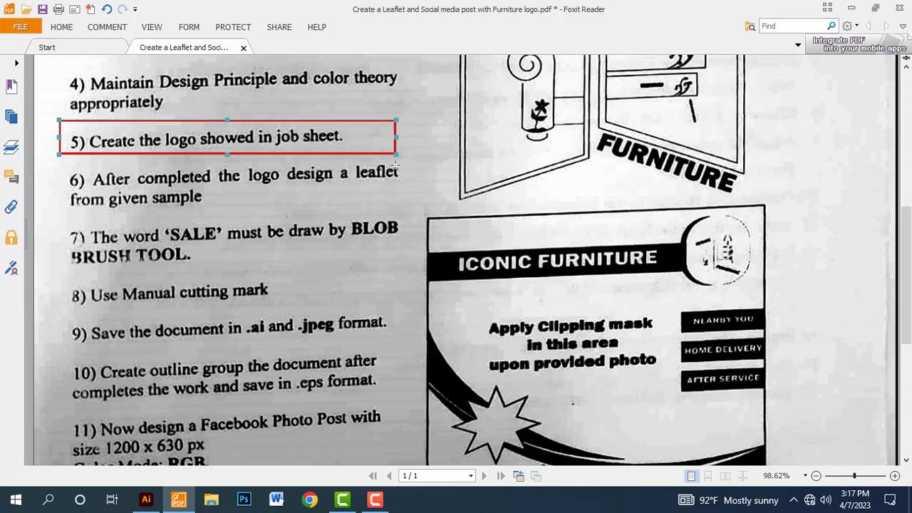
key("ctrl+z")
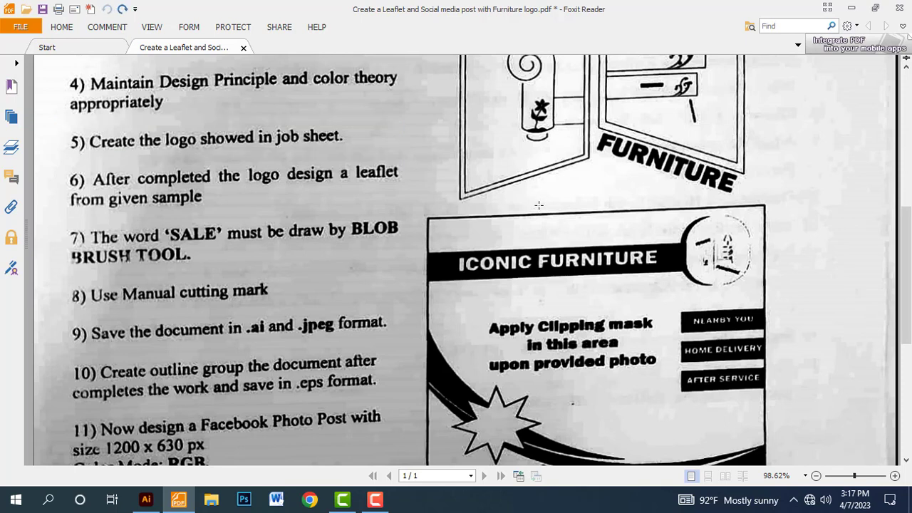
- Temporarily box the logo sketch in red, remove the box, and return to Illustrator
scroll(541, 207, "down", 1)
scroll(684, 228, "down", 1)
scroll(678, 246, "up", 2)
scroll(677, 246, "down", 1)
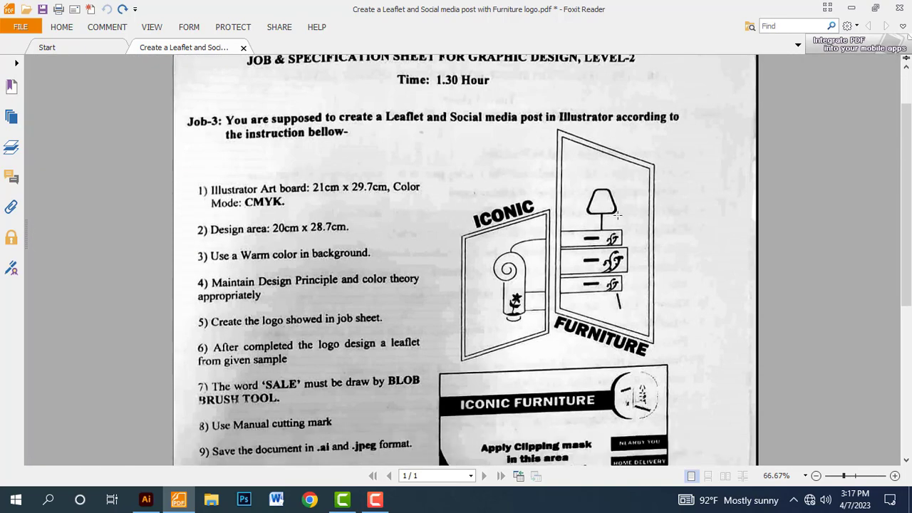
left_click_drag(432, 132, 696, 360)
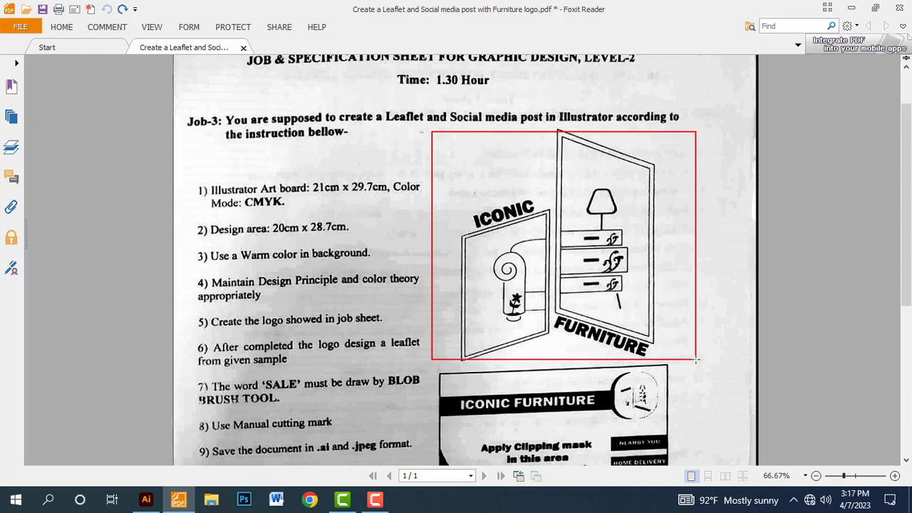
left_click_drag(696, 360, 697, 362)
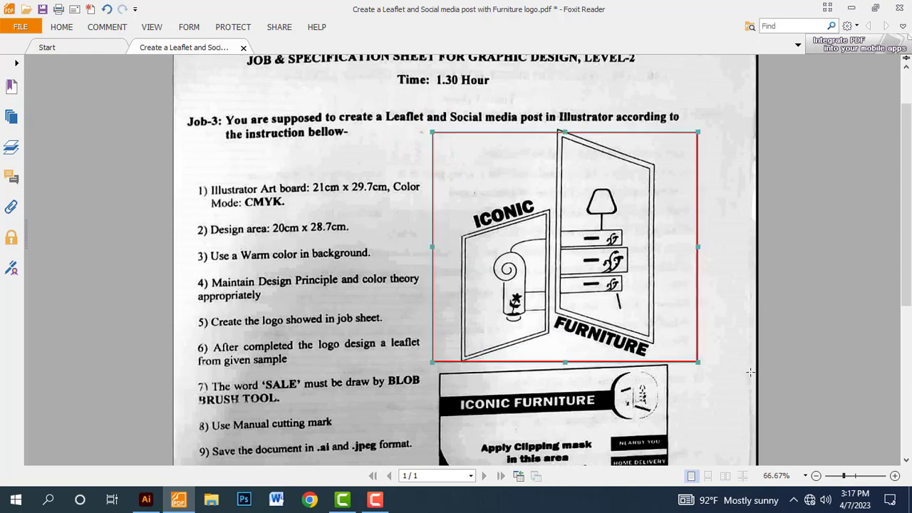
key("ctrl+z")
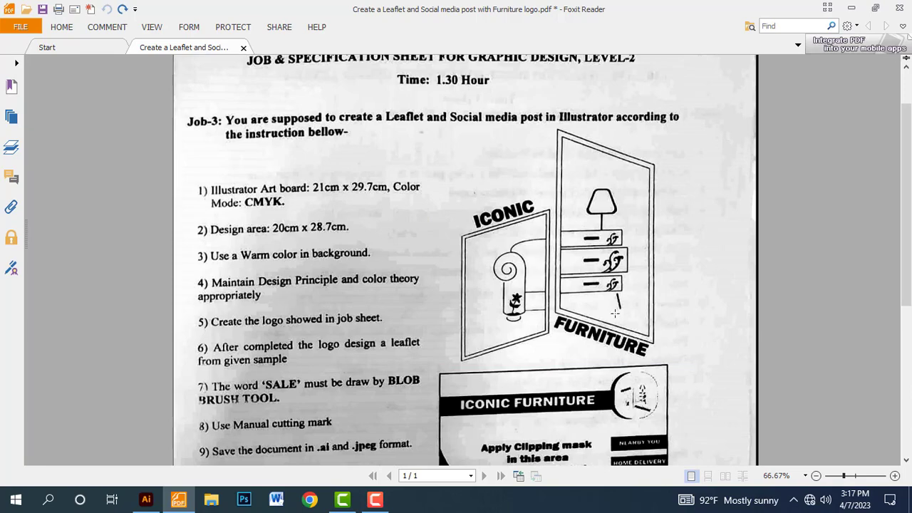
key("alt+Tab")
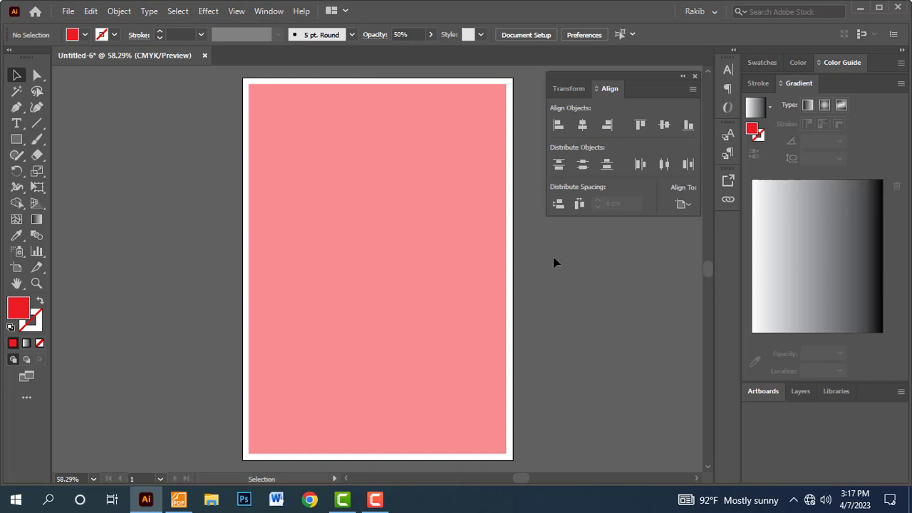
- Create a new A4 portrait print document with units set to pixels
left_click(69, 11)
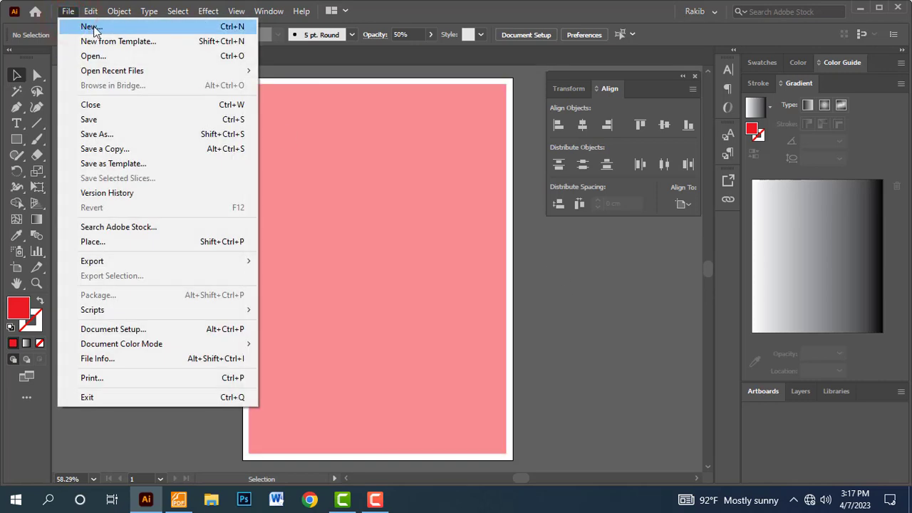
left_click(92, 28)
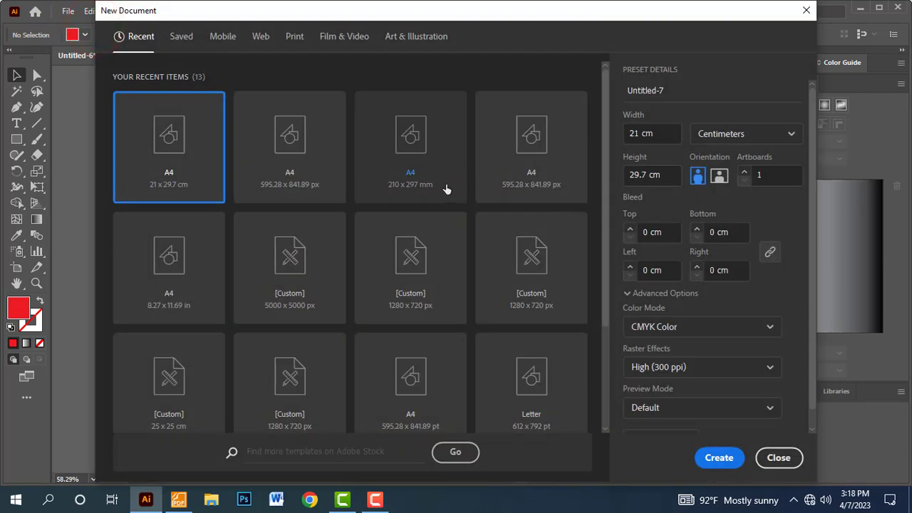
left_click(294, 39)
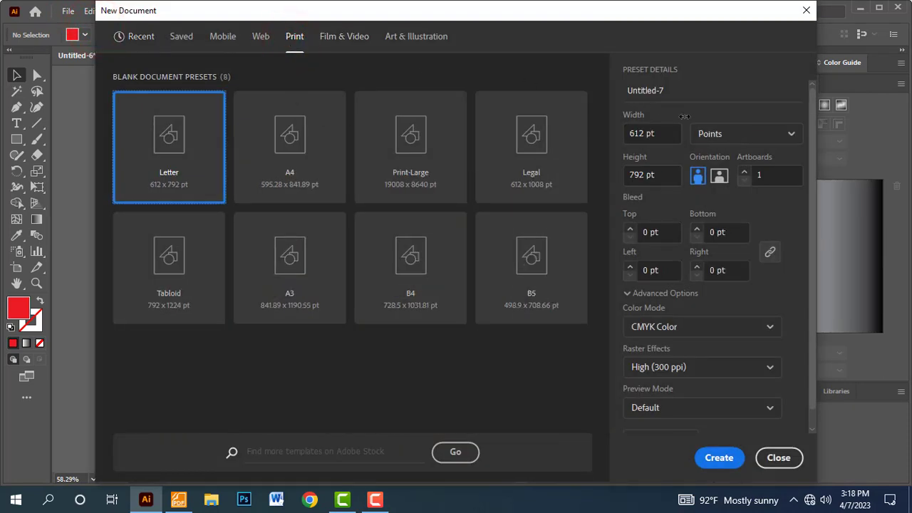
left_click(738, 138)
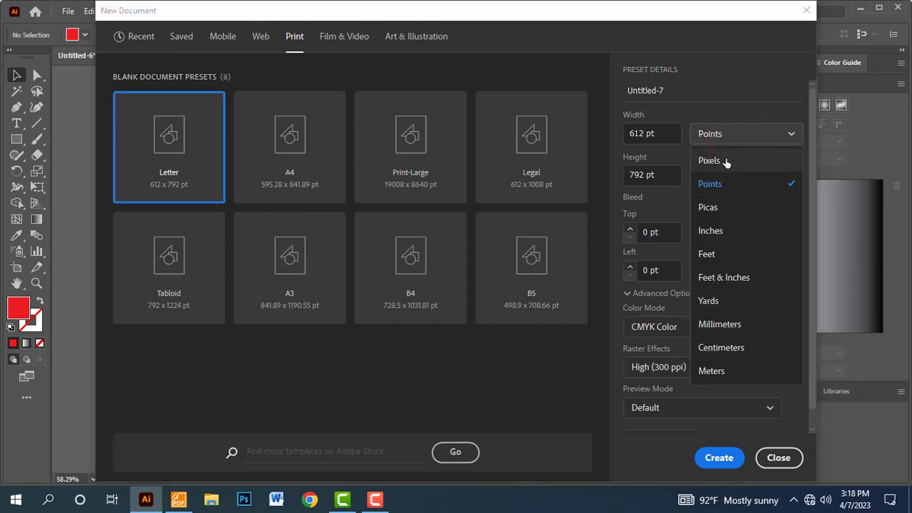
left_click(710, 160)
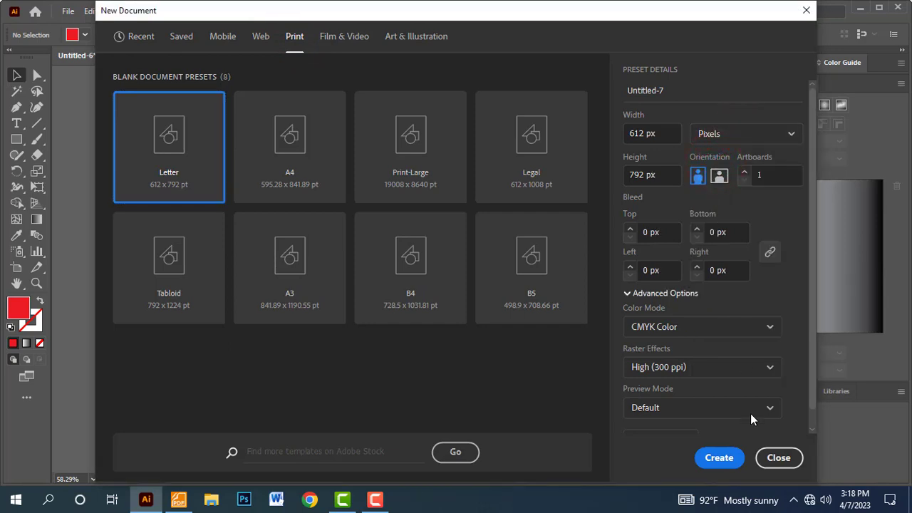
left_click(290, 142)
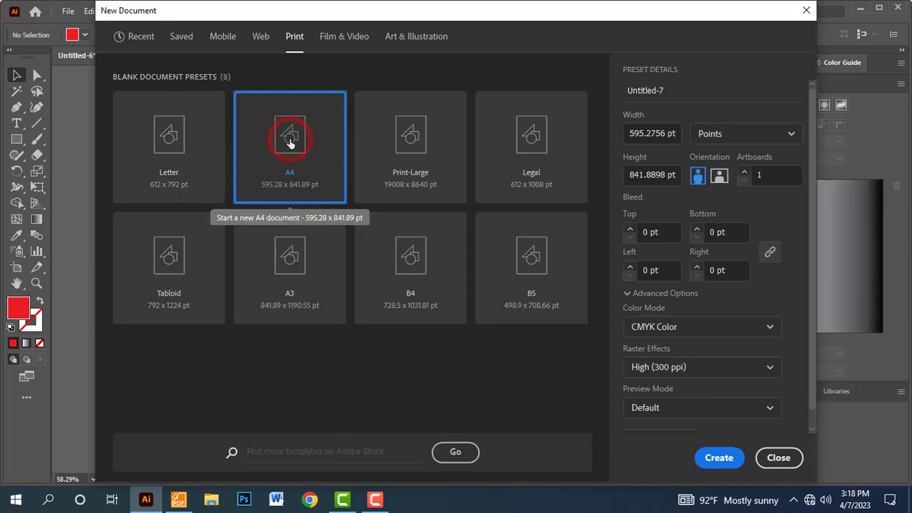
left_click(719, 457)
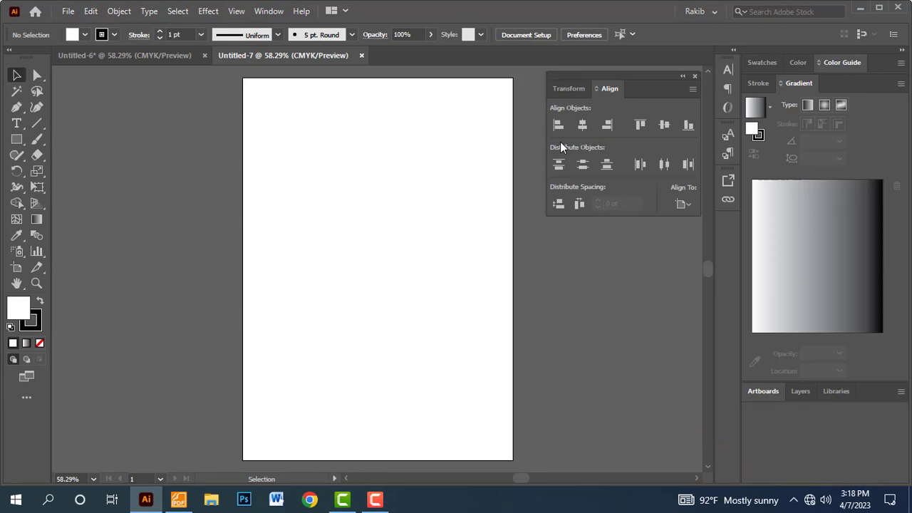
key("alt+Tab")
scroll(490, 257, "down", 1)
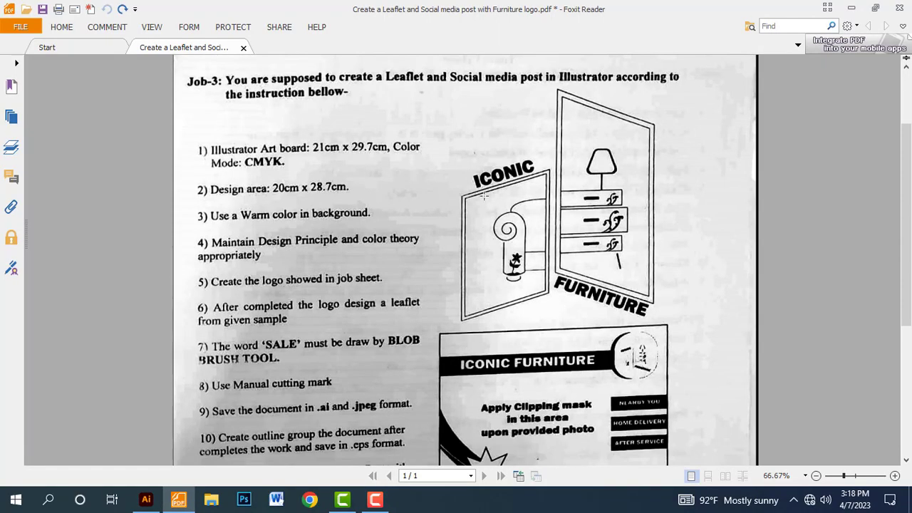
scroll(670, 221, "up", 2, "ctrl")
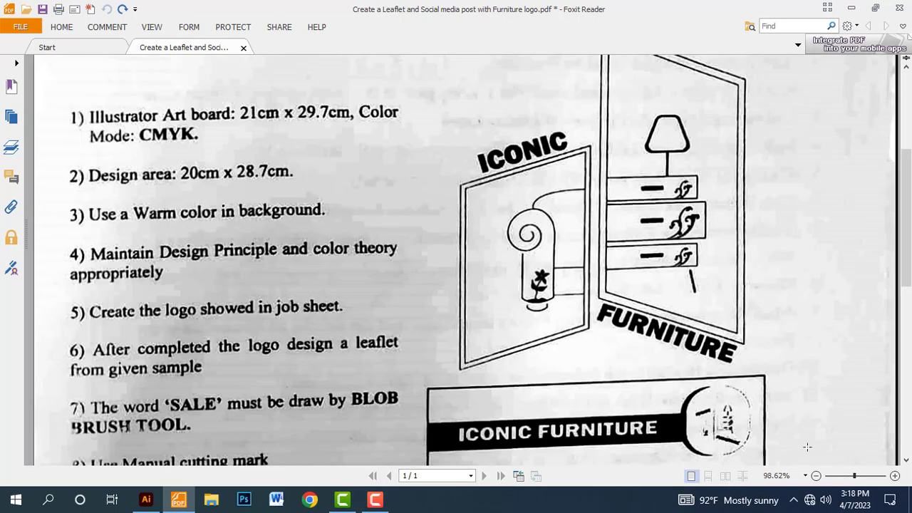
scroll(790, 197, "up", 2)
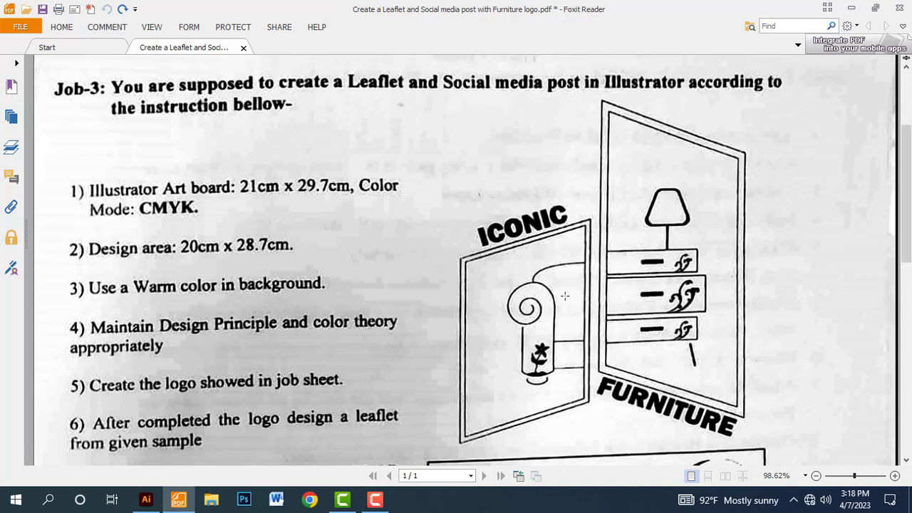
scroll(508, 285, "down", 1)
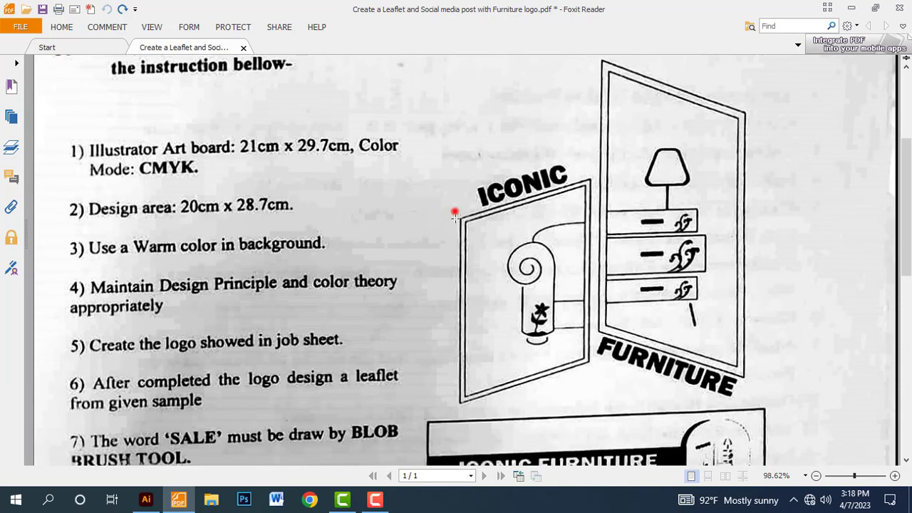
left_click_drag(455, 211, 476, 408)
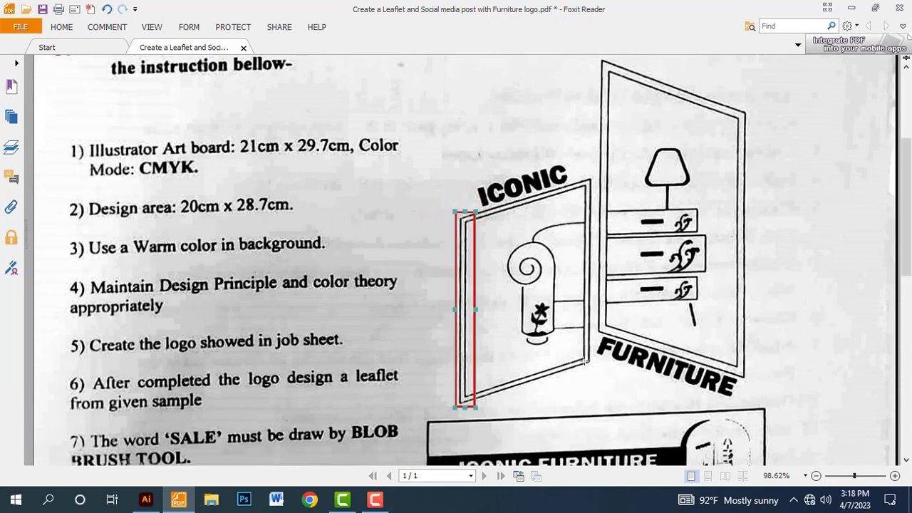
left_click_drag(586, 350, 474, 405)
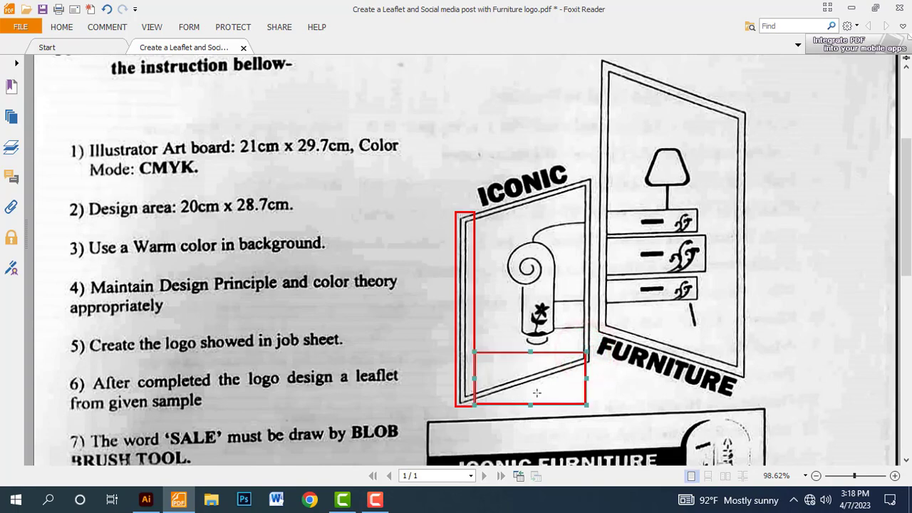
key("ctrl+z")
key("ctrl+z")
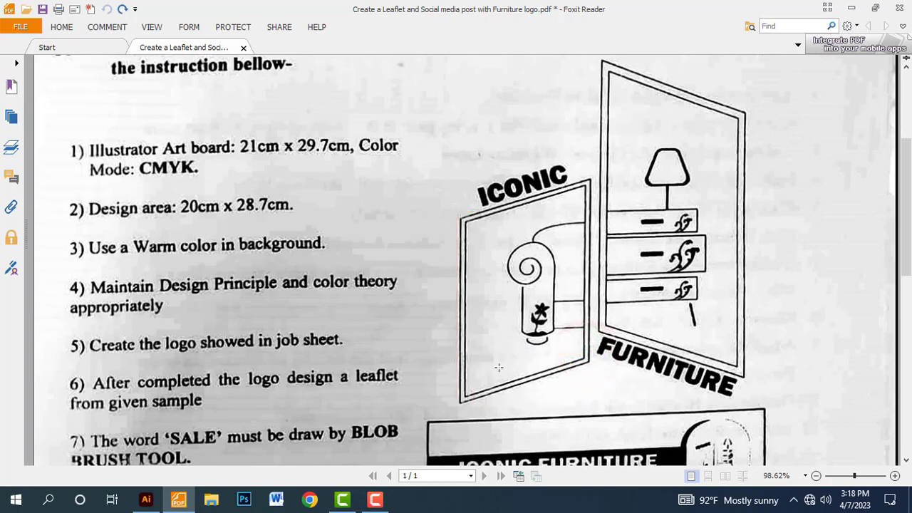
key("alt+Tab")
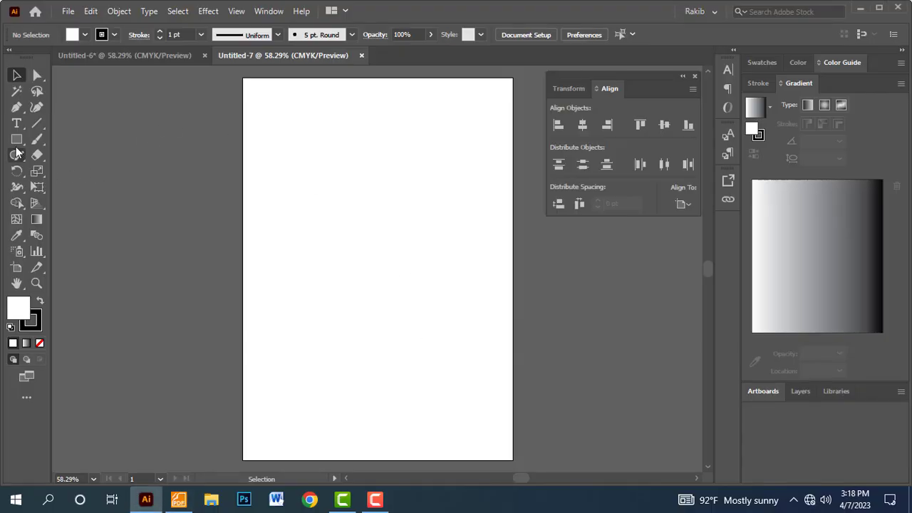
- Draw an unfilled rectangle, about 127 × 171 pt, near the artboard's top-left, then select it
left_click(15, 141)
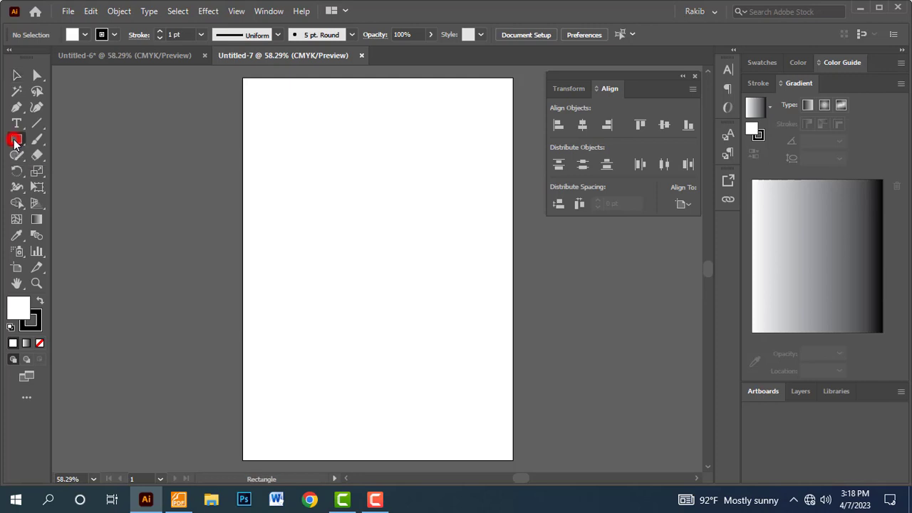
left_click(39, 344)
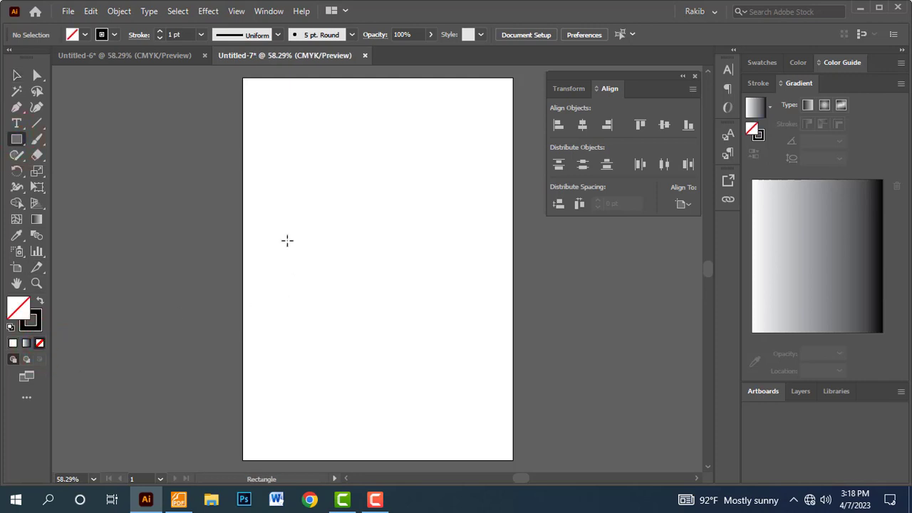
key("ctrl+1")
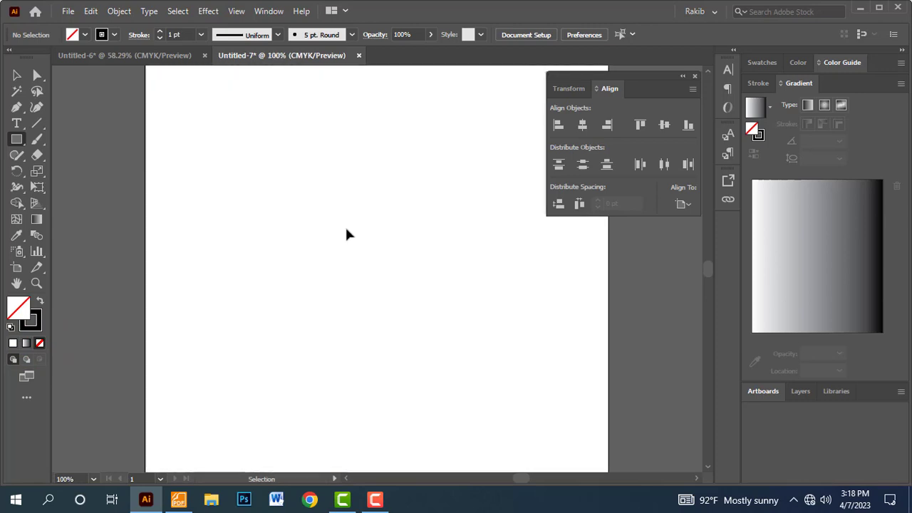
key("ctrl+plus")
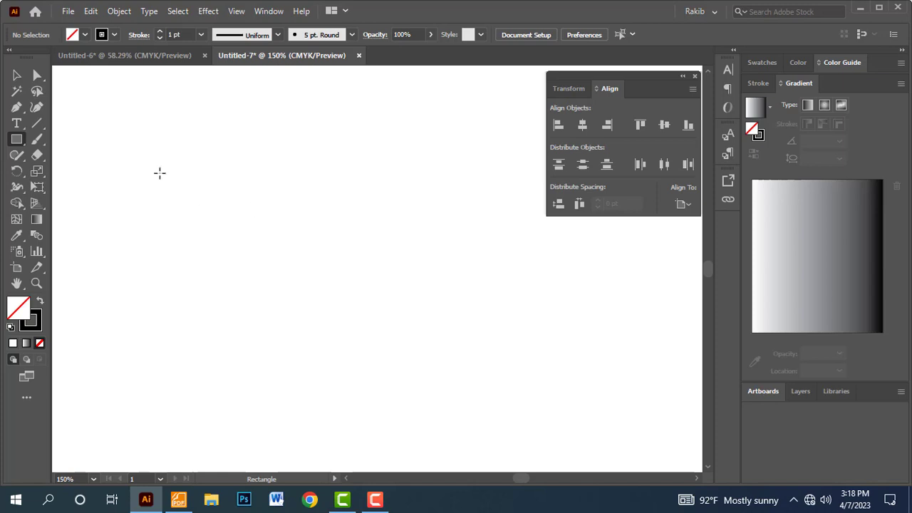
left_click_drag(115, 134, 263, 336)
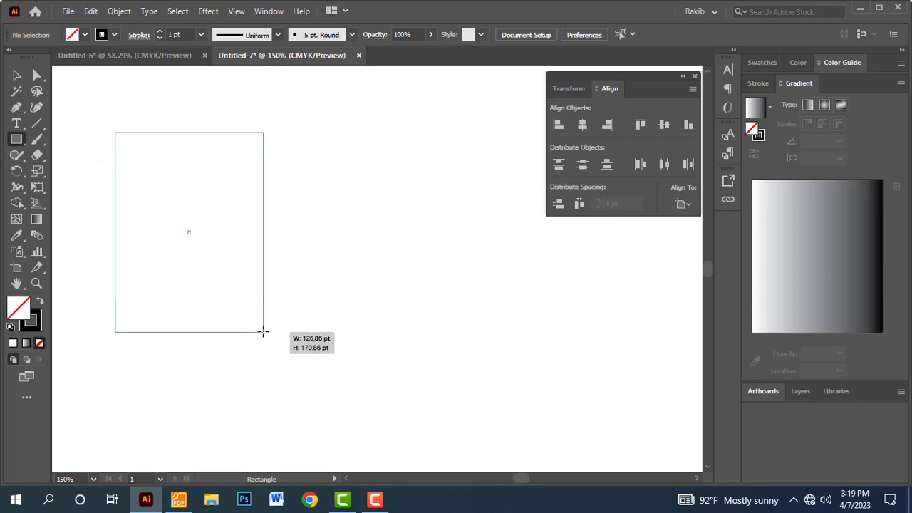
left_click_drag(263, 337, 263, 332)
left_click(16, 74)
left_click(381, 253)
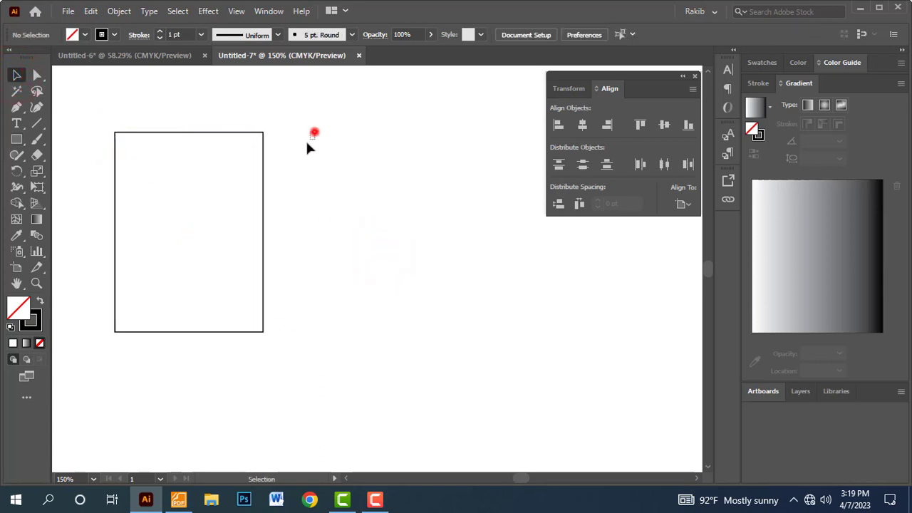
left_click_drag(313, 132, 256, 192)
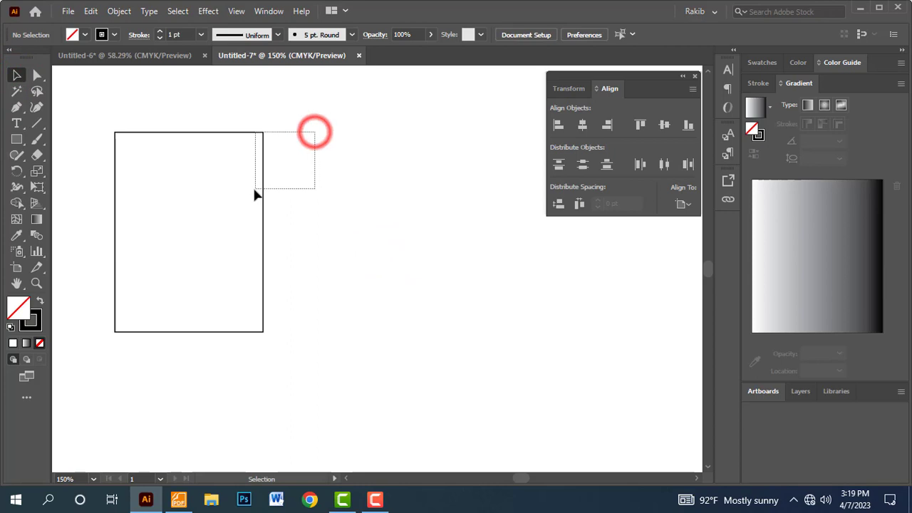
- Copy and paste the rectangle in front, shrinking the copy to about 119.22 × 160.57 pt inside
left_click(117, 11)
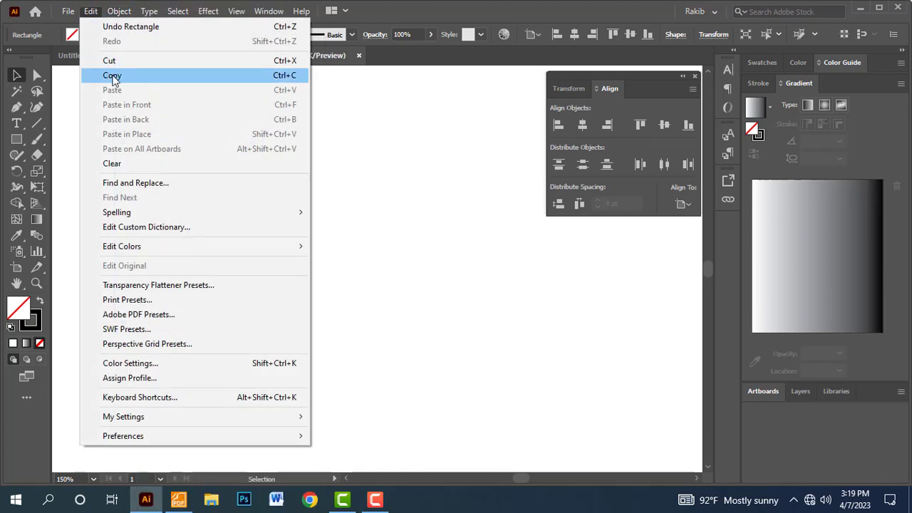
left_click(142, 77)
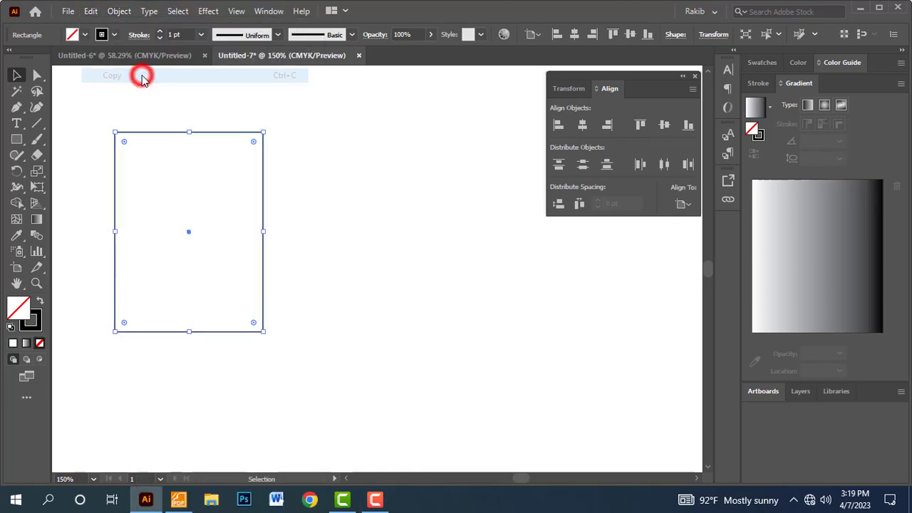
left_click(91, 11)
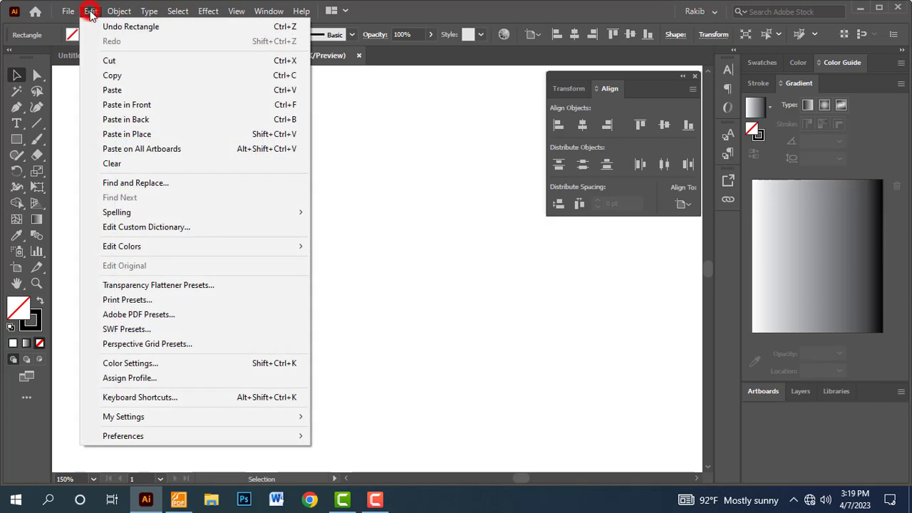
left_click(132, 110)
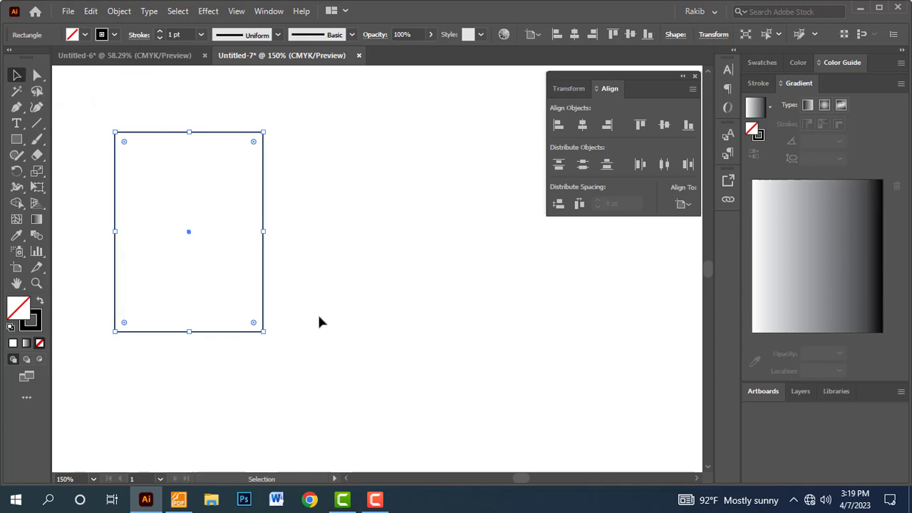
left_click_drag(263, 331, 259, 326)
left_click(336, 258)
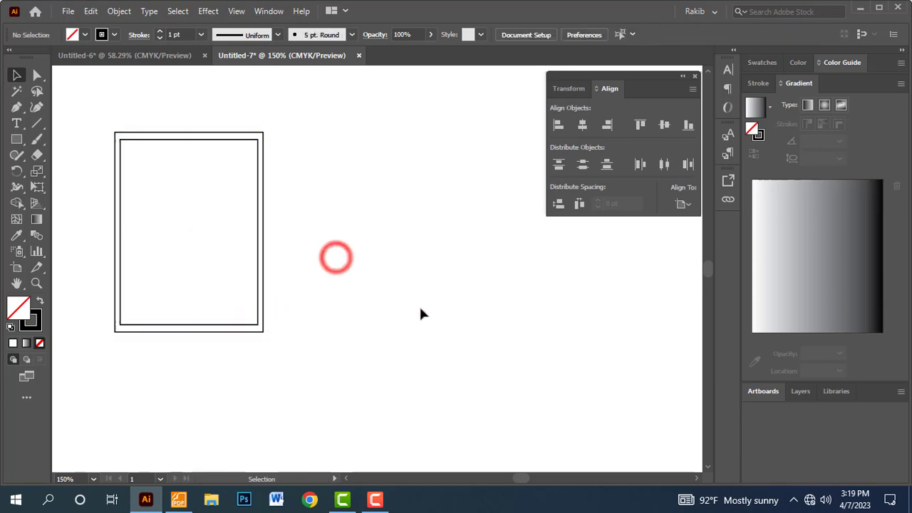
left_click_drag(359, 207, 375, 227)
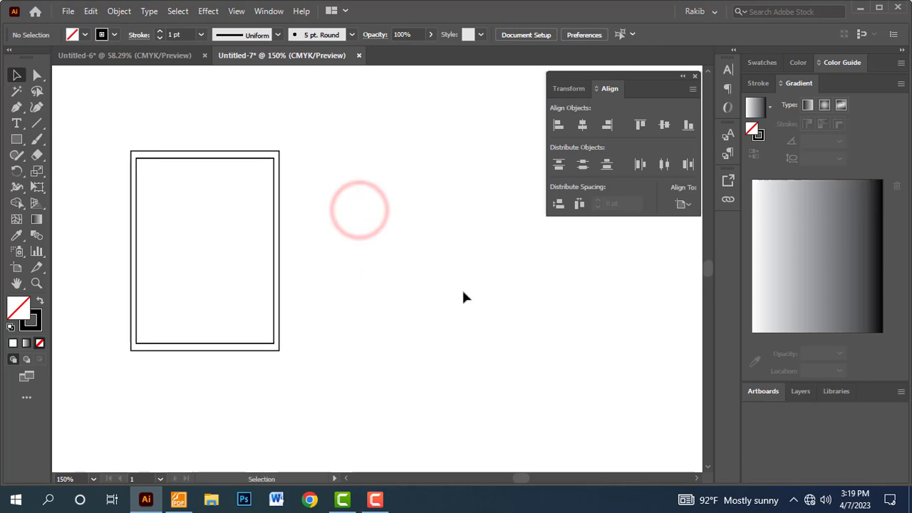
- Scroll the job-sheet PDF to the reference logo's left door panel
key("alt+Tab")
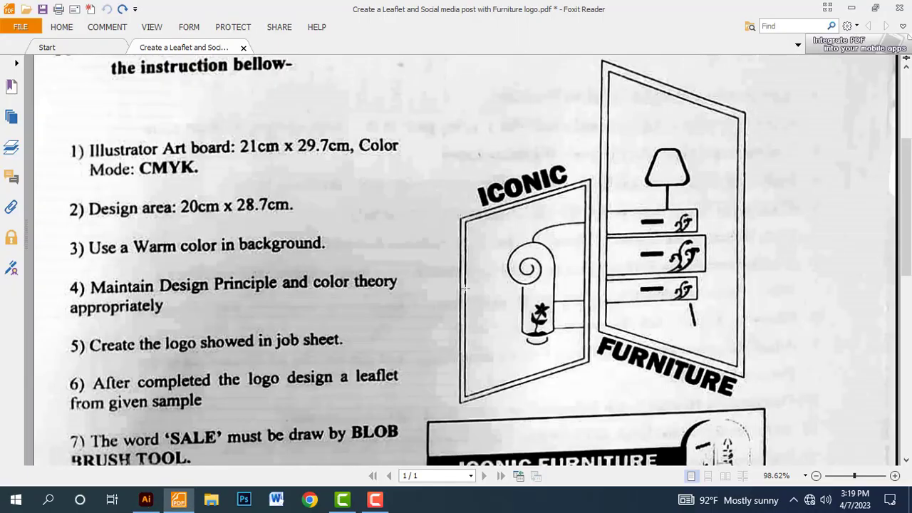
left_click(546, 249)
scroll(547, 249, "down", 2)
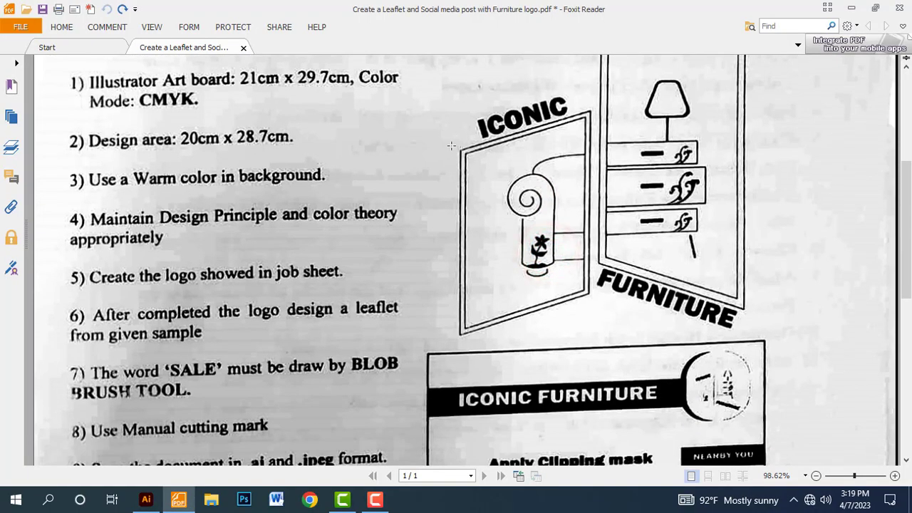
left_click_drag(515, 238, 516, 245)
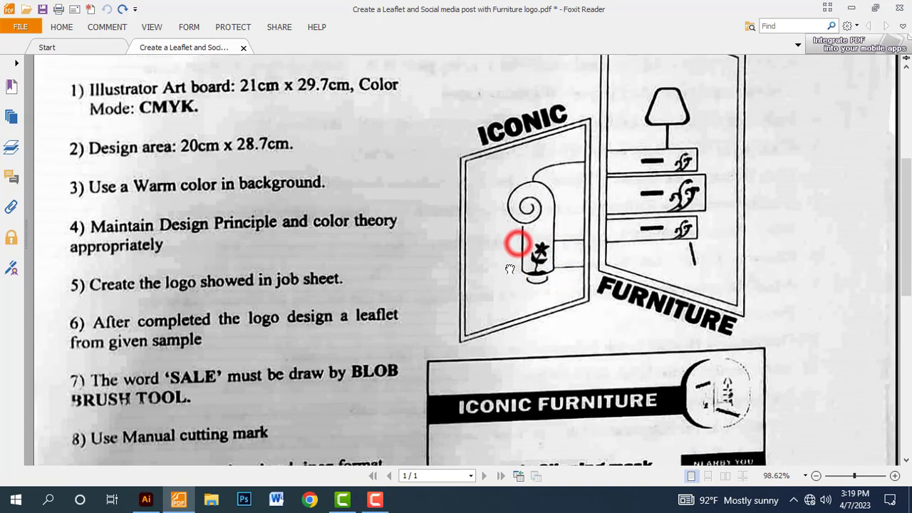
- Mark the left panel's outer, far and bottom edges with red boxes, then undo them
left_click_drag(453, 153, 469, 347)
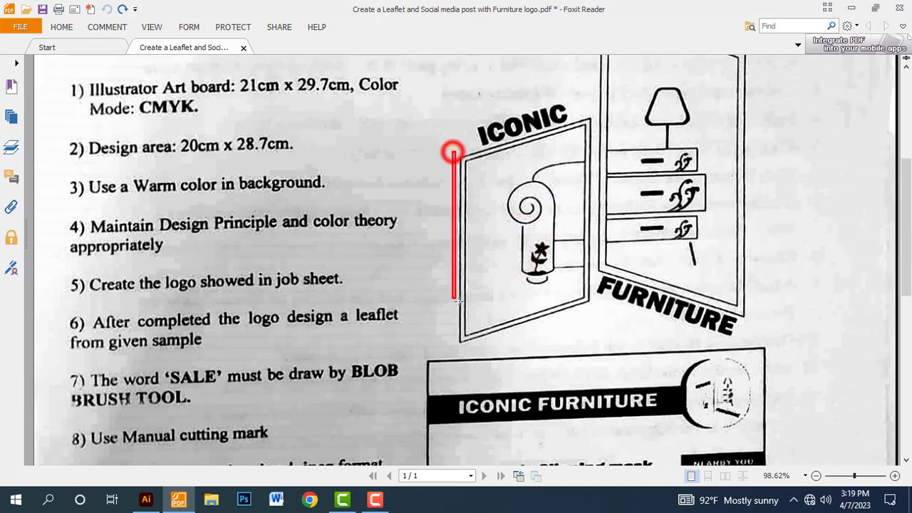
left_click_drag(469, 348, 468, 348)
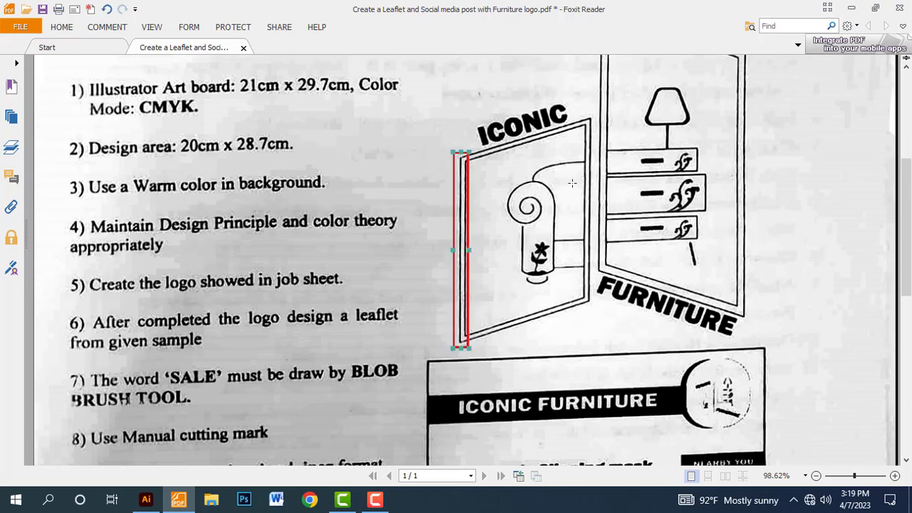
left_click_drag(596, 111, 573, 327)
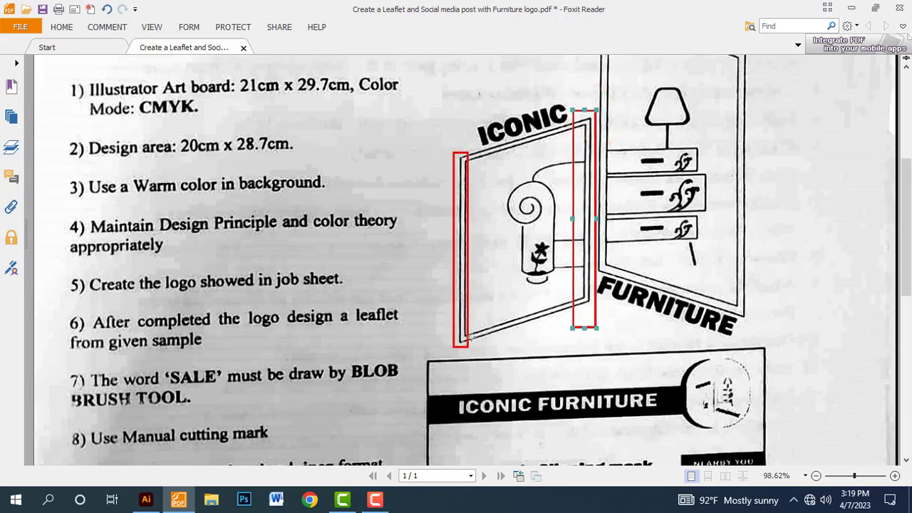
left_click_drag(576, 302, 459, 343)
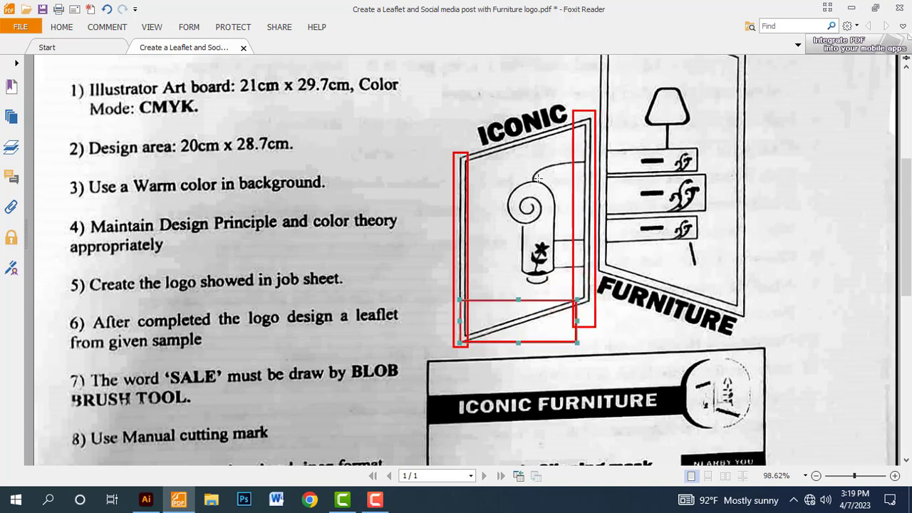
key("ctrl+z")
key("ctrl+z")
key("ctrl+z")
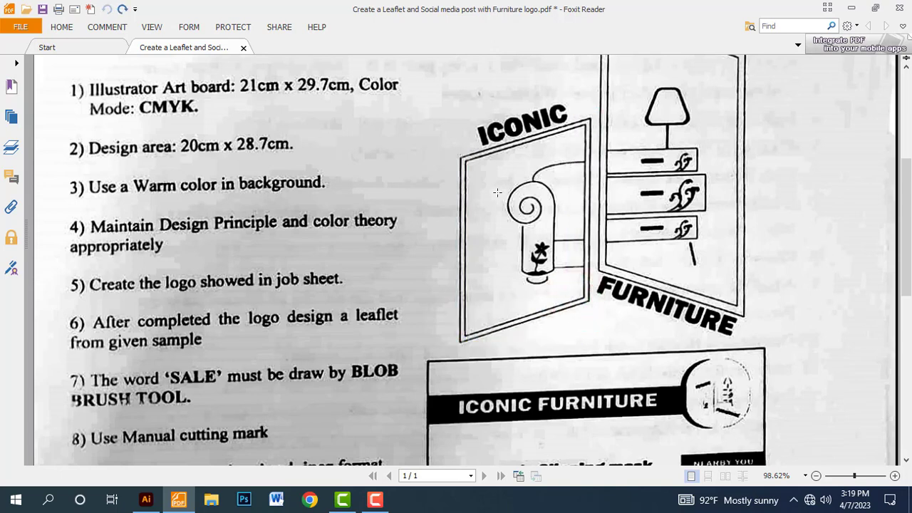
key("alt+Tab")
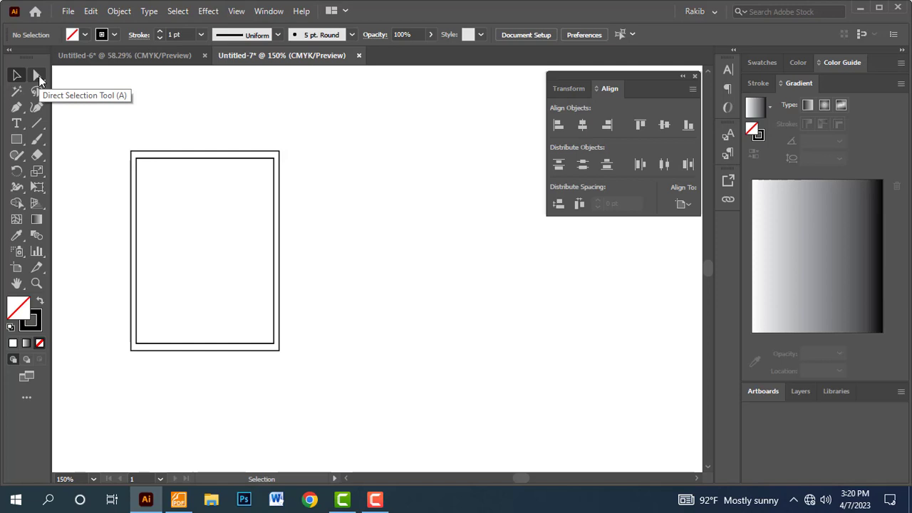
- Nudge both rectangles' right-side anchors up four steps so the frame slants upward
left_click(37, 75)
left_click_drag(305, 134, 262, 385)
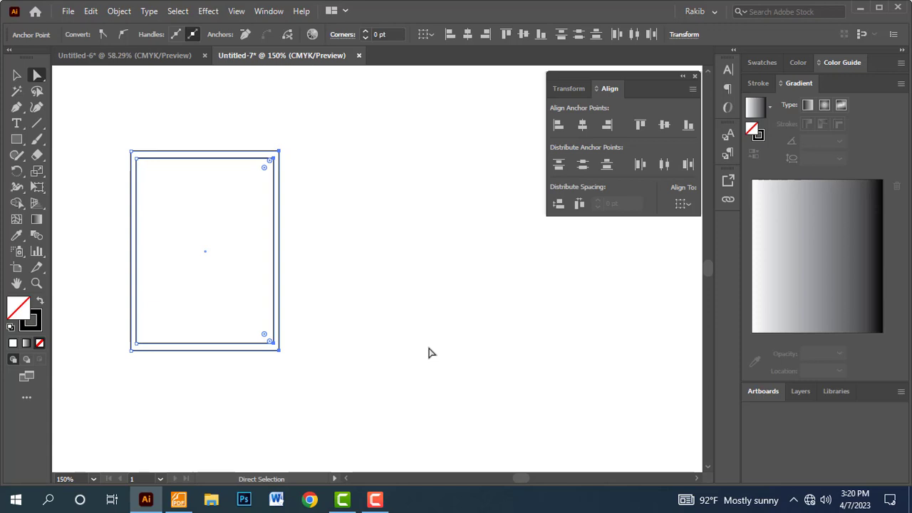
key("Up")
key("Up")
key("Up")
key("Up")
key("Up")
key("Up")
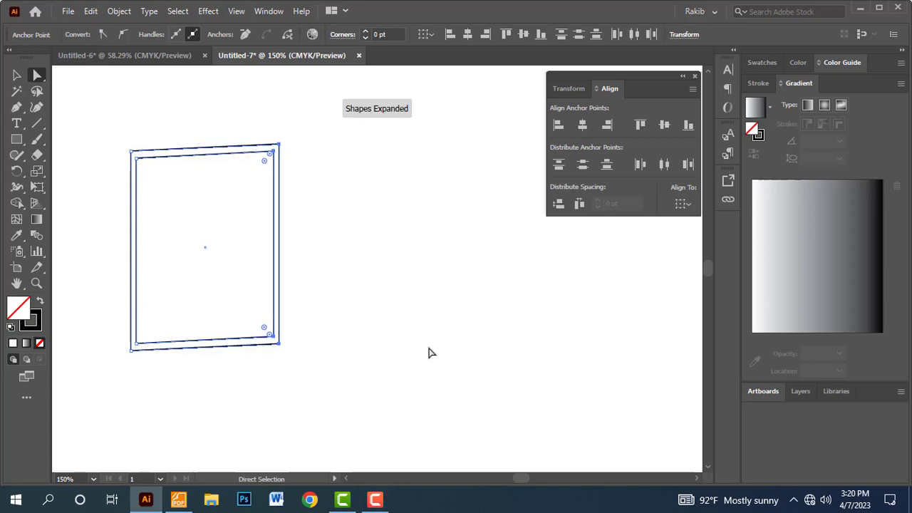
key("Up")
key("Up")
key("Up")
key("Up")
key("Up")
key("Up")
key("Up")
key("Up")
key("Up")
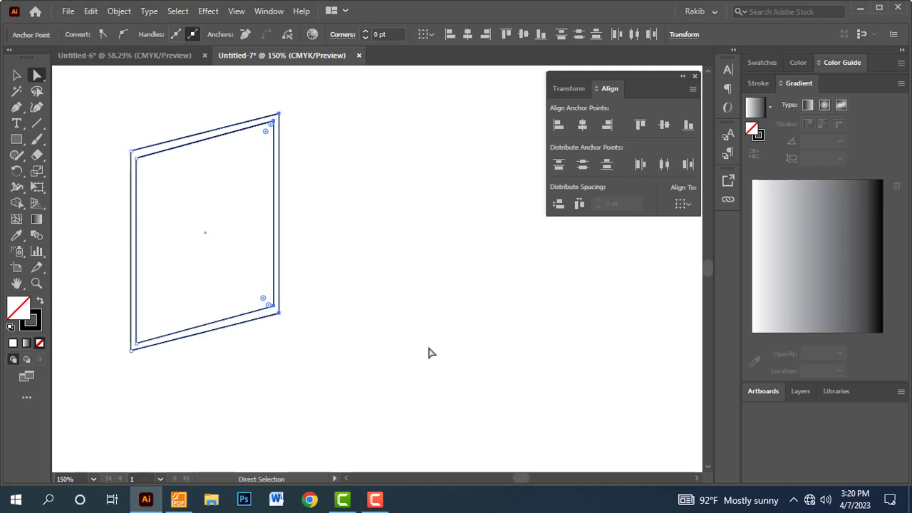
key("Up")
key("Up")
key("Up")
key("Up")
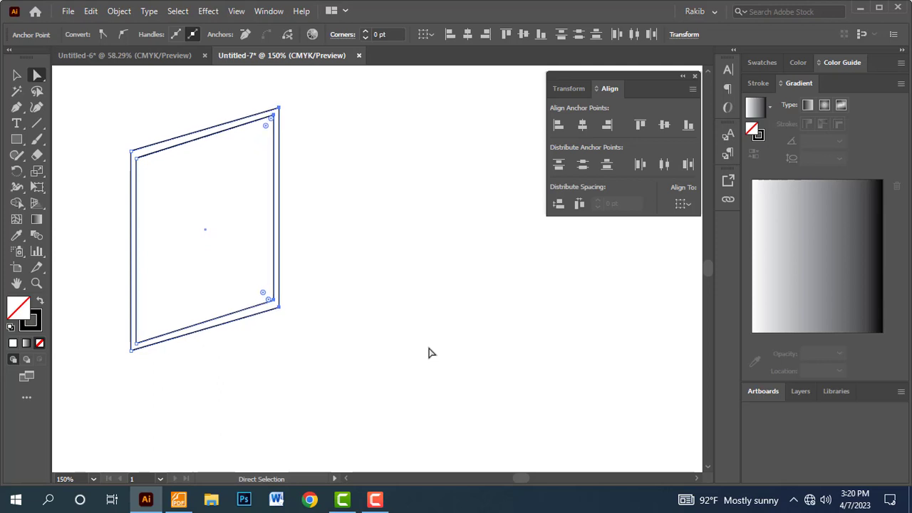
key("Up")
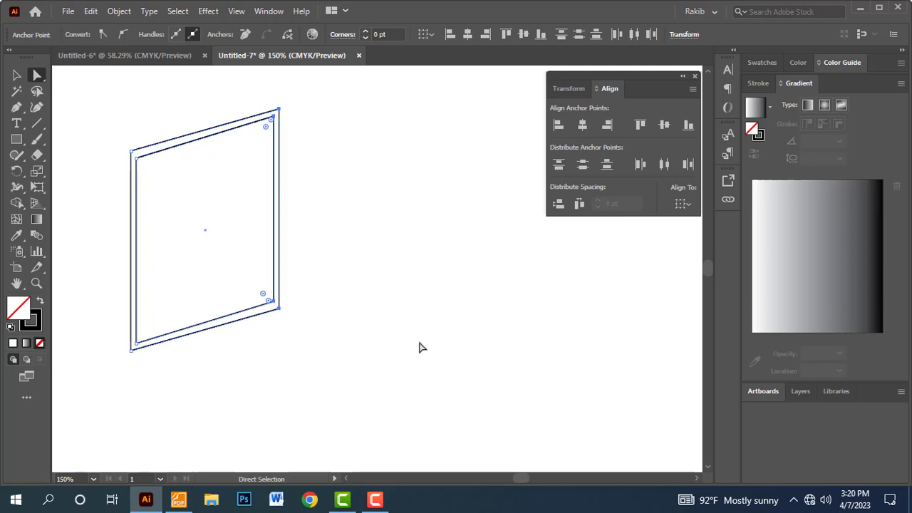
left_click(15, 75)
left_click(391, 222)
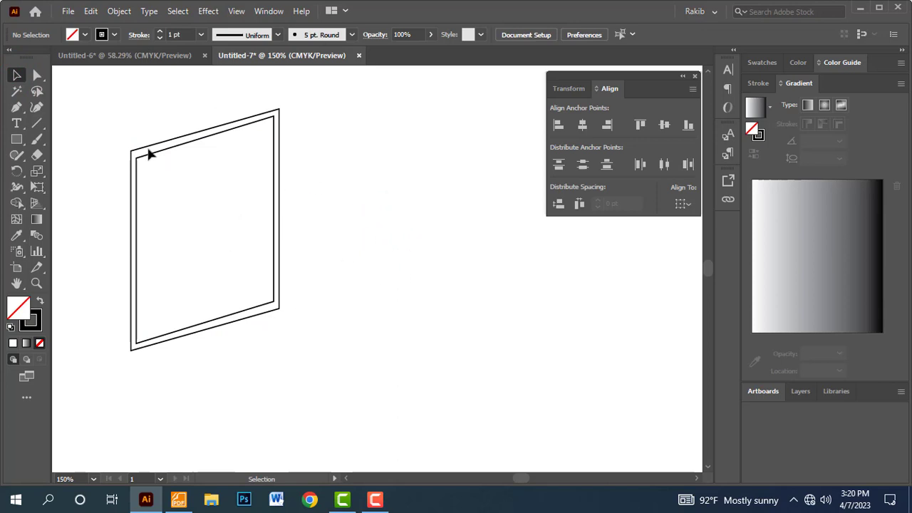
- Align the inner frame's top-right corner point evenly inside the outer frame
left_click_drag(112, 124, 377, 310)
left_click_drag(453, 204, 459, 230)
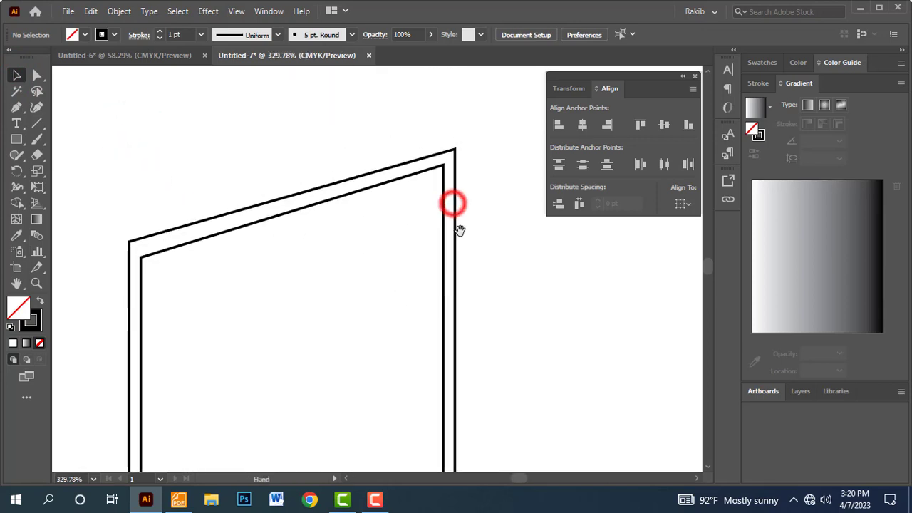
left_click(442, 165)
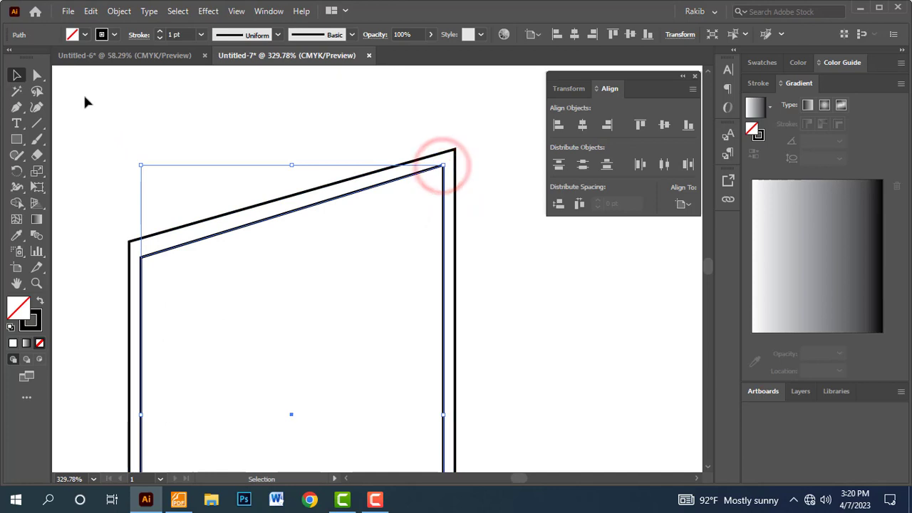
left_click(37, 75)
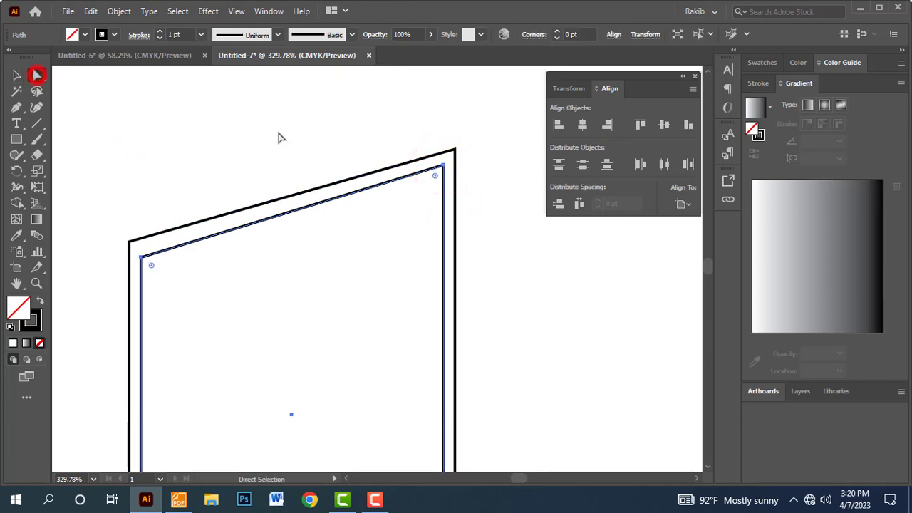
left_click(508, 181)
left_click_drag(444, 167, 441, 169)
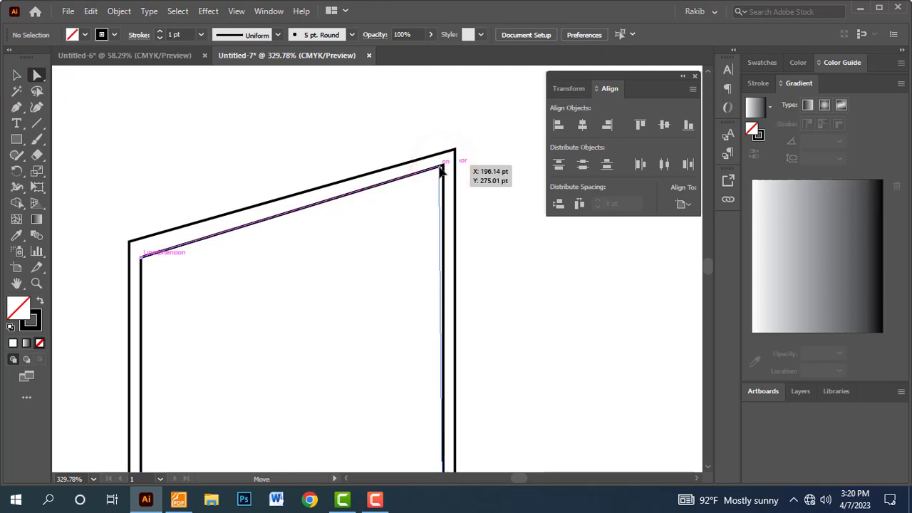
left_click_drag(441, 170, 442, 167)
left_click(489, 194)
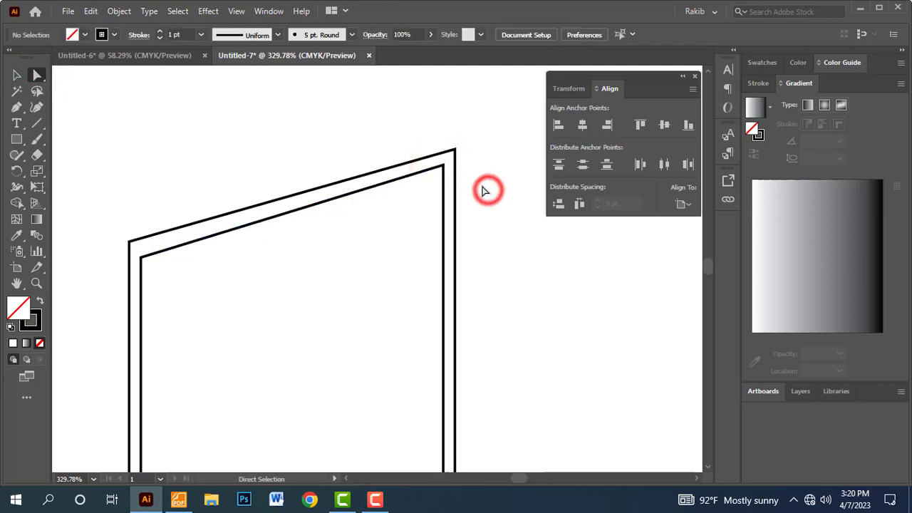
key("ctrl+1")
left_click_drag(417, 398, 311, 313)
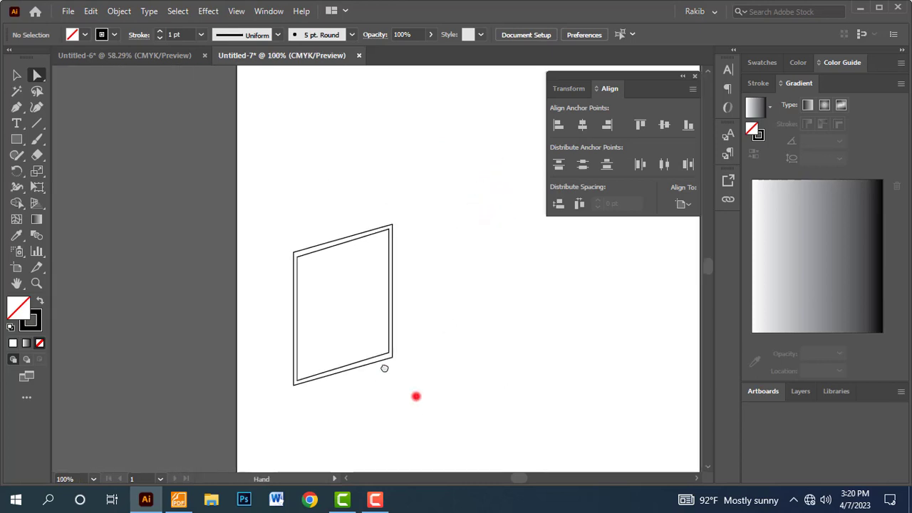
- Undo a stray lower-left corner move, then nudge the inner top-right corner slightly left and down
left_click(197, 281)
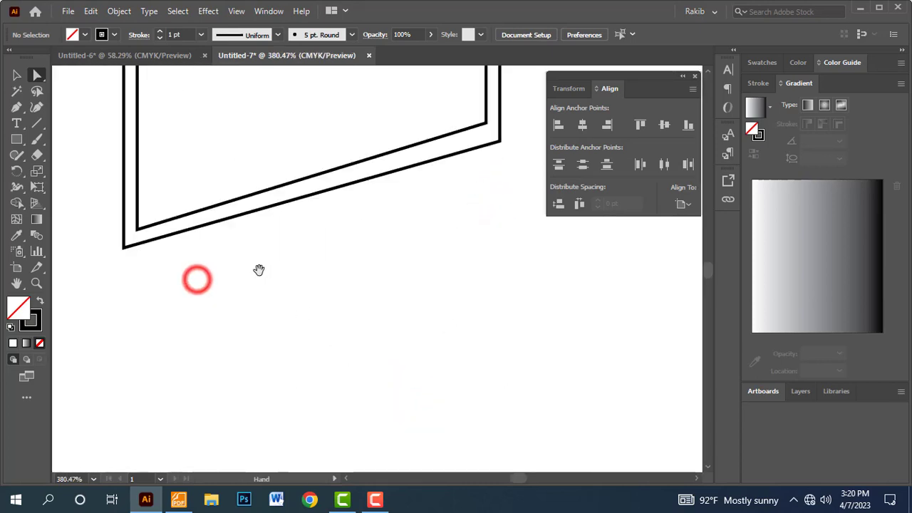
left_click(137, 228)
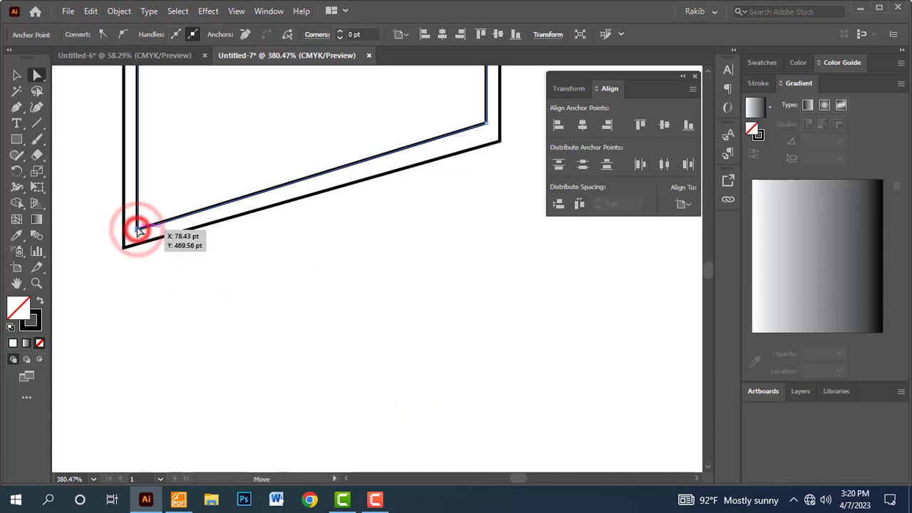
left_click_drag(138, 228, 126, 236)
key("ctrl+z")
key("ctrl+1")
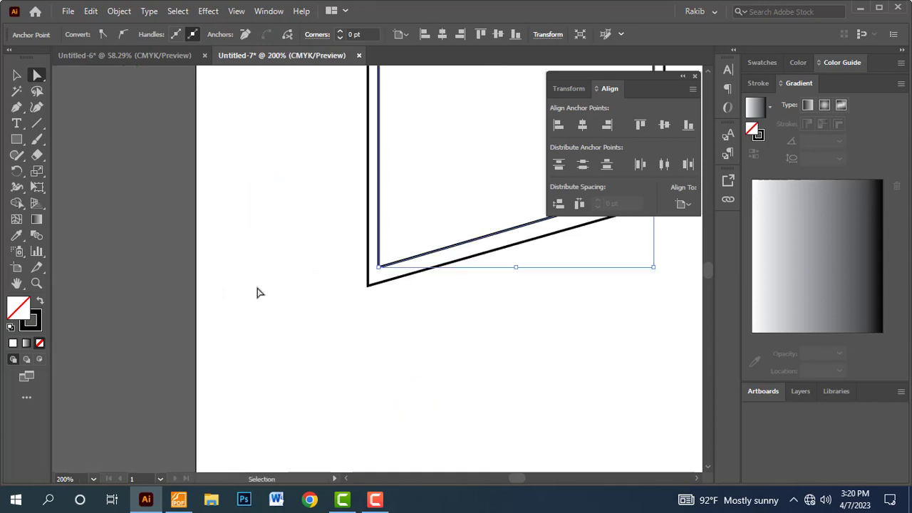
left_click_drag(388, 107, 570, 237)
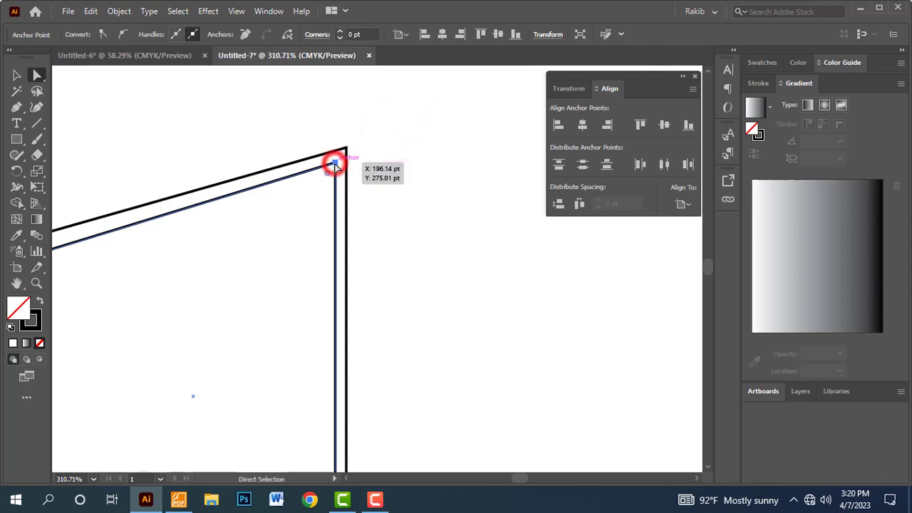
left_click_drag(336, 163, 333, 166)
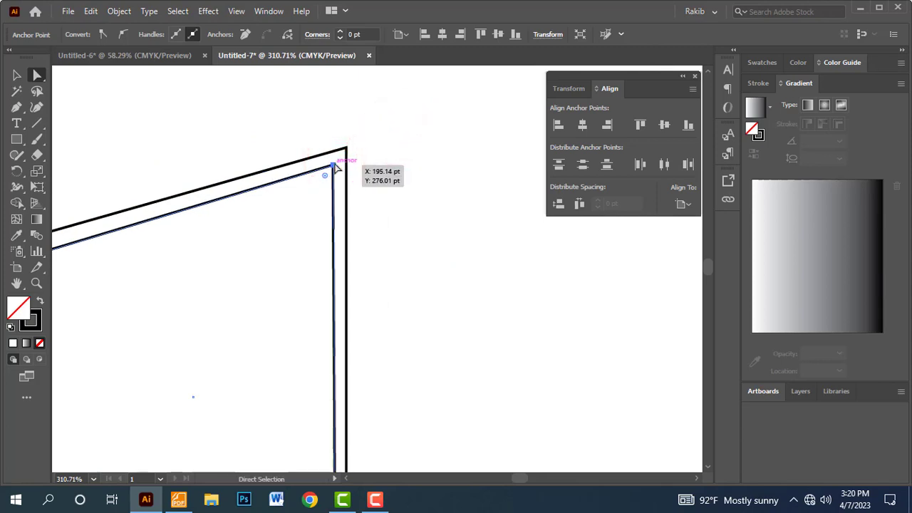
left_click(386, 180)
key("ctrl+1")
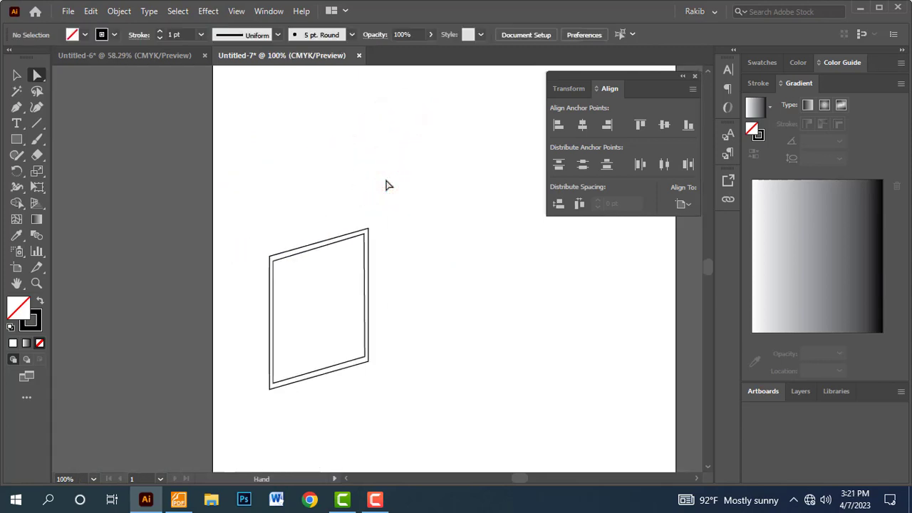
left_click_drag(411, 330, 338, 251)
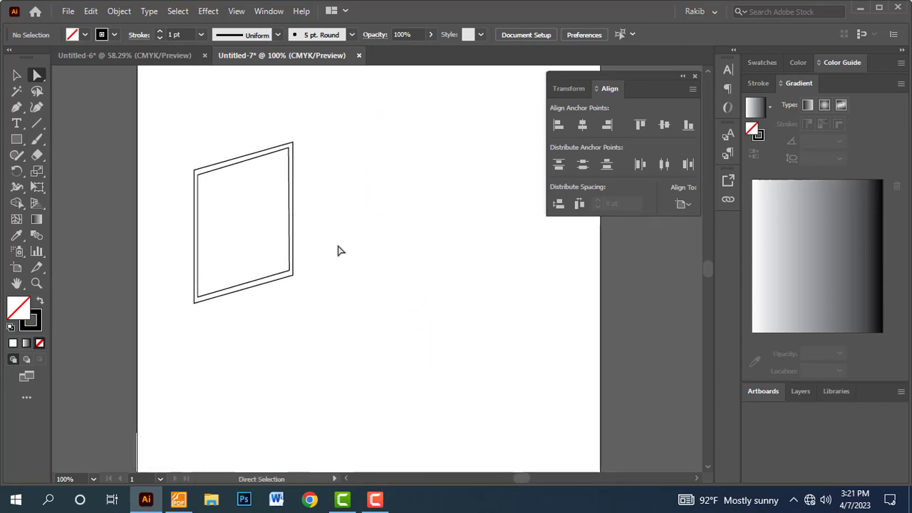
- Scroll up in the job-sheet PDF to read the Job-3 instructions, then return to Illustrator
key("alt+Tab")
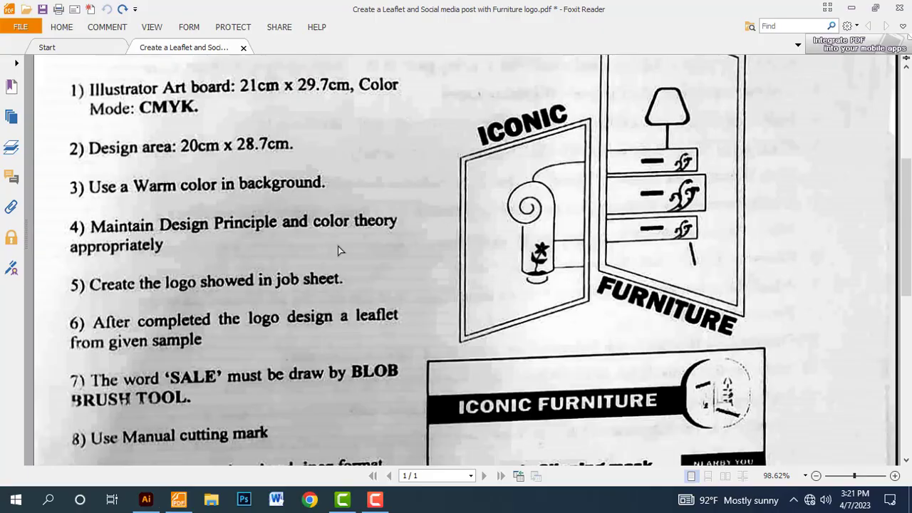
scroll(490, 280, "up", 3)
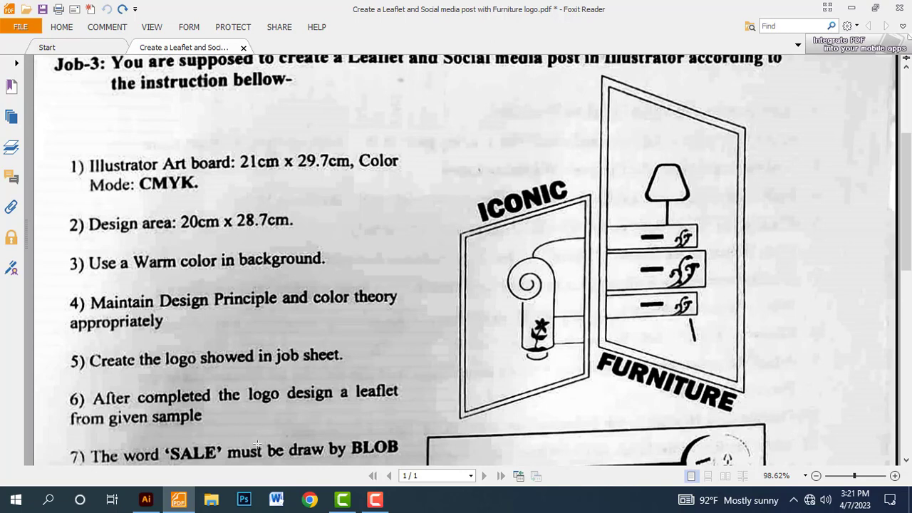
left_click(159, 504)
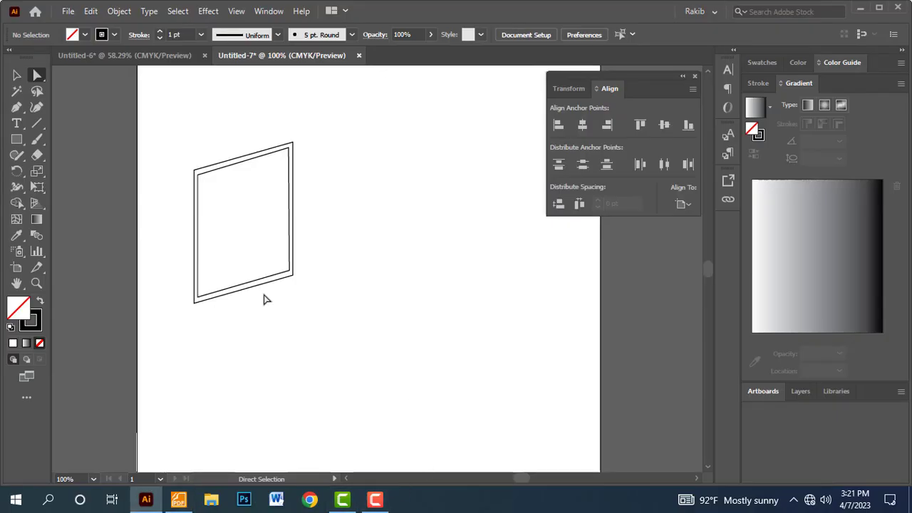
left_click_drag(247, 274, 330, 142)
left_click_drag(246, 281, 188, 329)
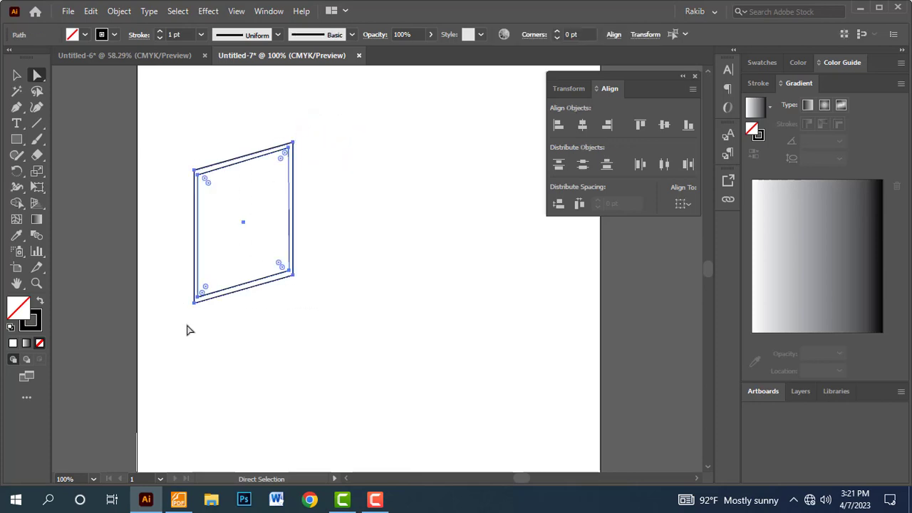
left_click(17, 75)
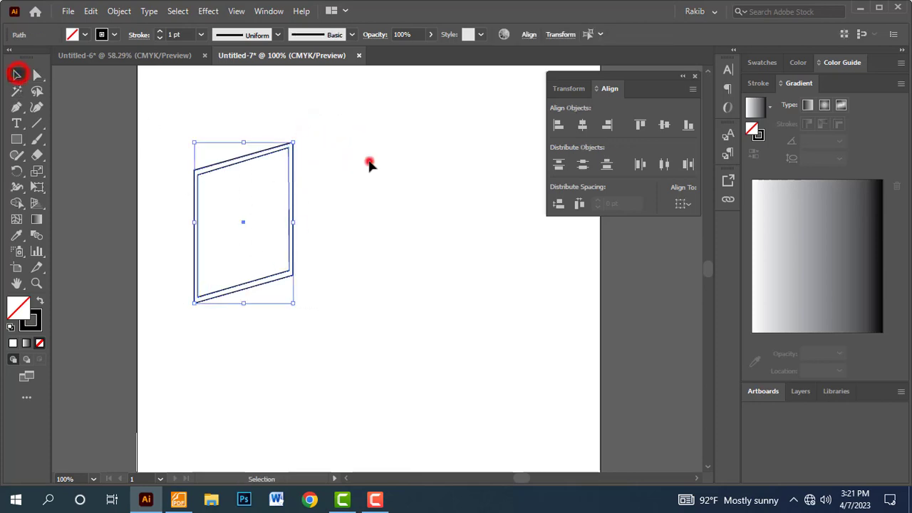
left_click(368, 161)
left_click_drag(328, 122, 195, 310)
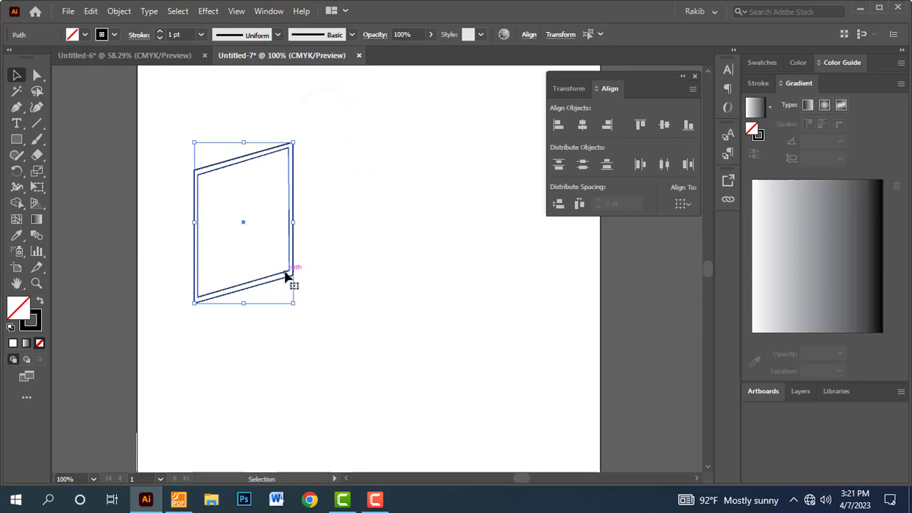
left_click_drag(289, 269, 420, 270)
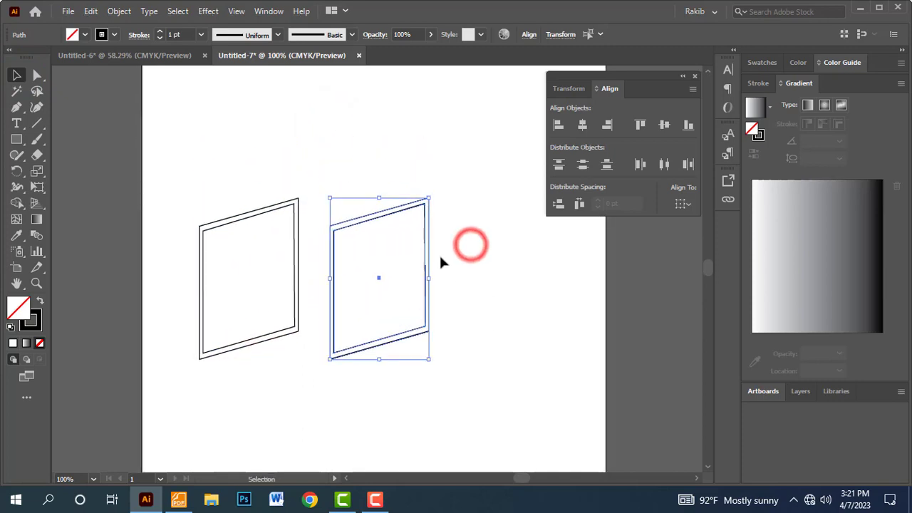
mouse_move(474, 288)
left_mouse_down()
mouse_move(468, 240)
mouse_move(424, 250)
left_mouse_up()
left_click(464, 270)
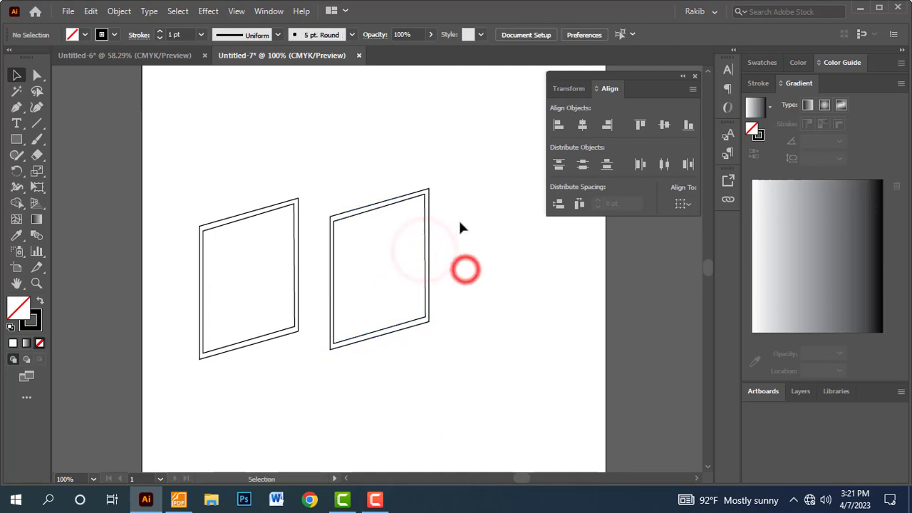
left_click_drag(460, 188, 335, 351)
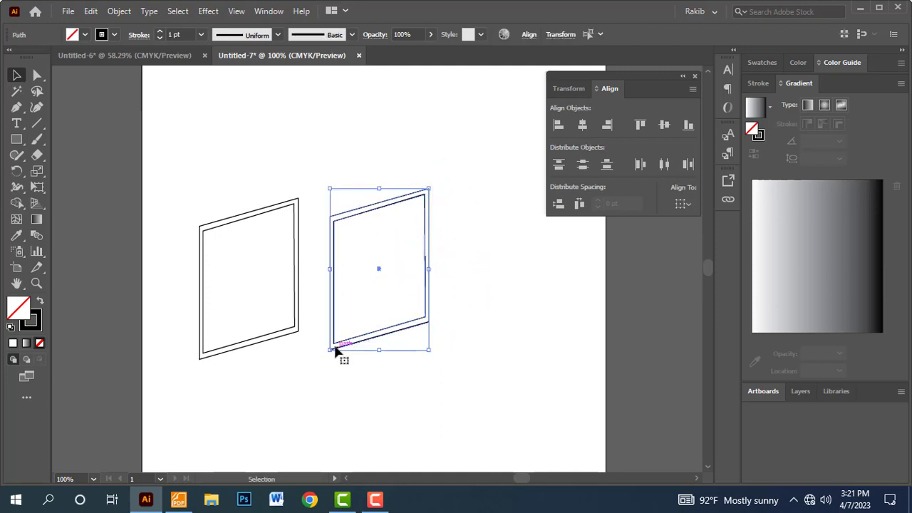
left_click(479, 245)
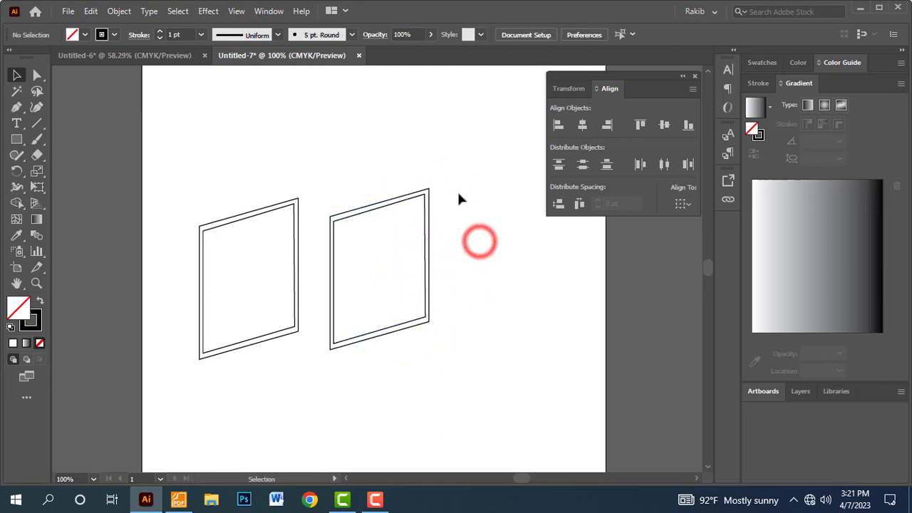
left_click_drag(448, 184, 369, 360)
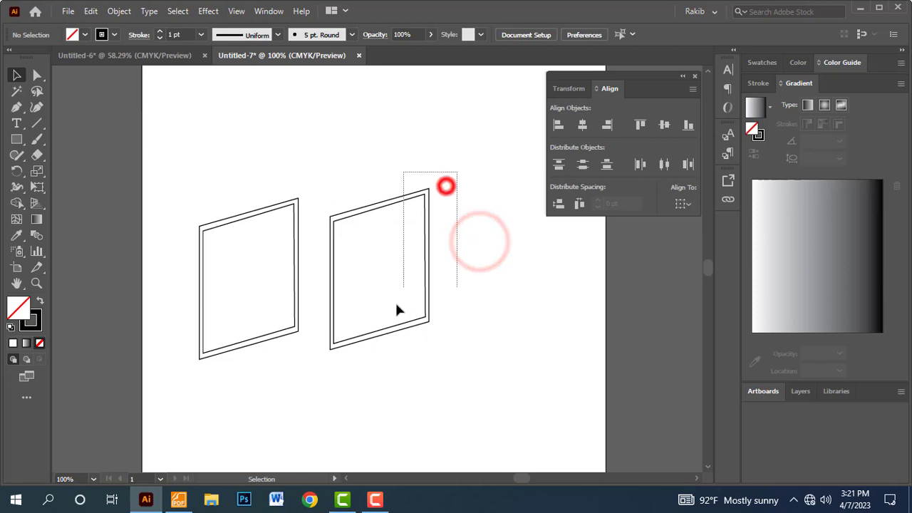
left_click(17, 171)
- Reflect the right-hand door frame across the vertical axis so it slants opposite the left
left_click(69, 190)
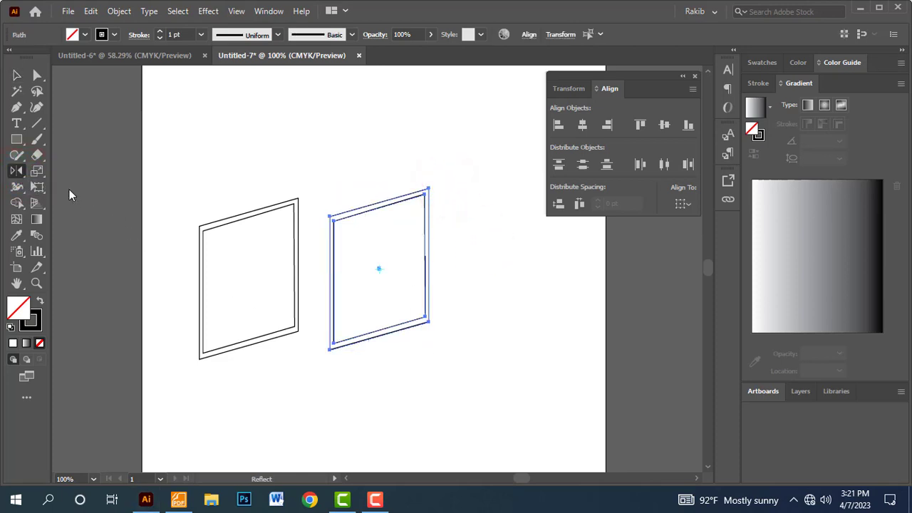
double_click(16, 171)
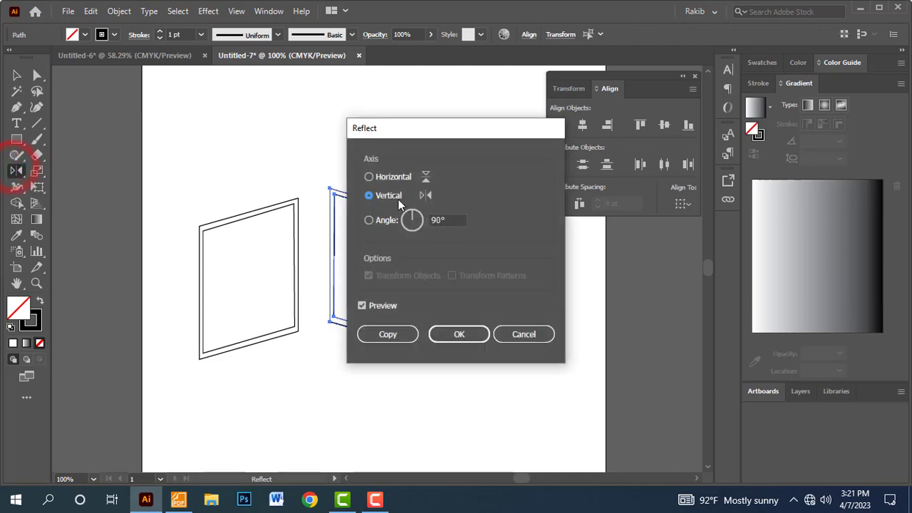
left_click(370, 195)
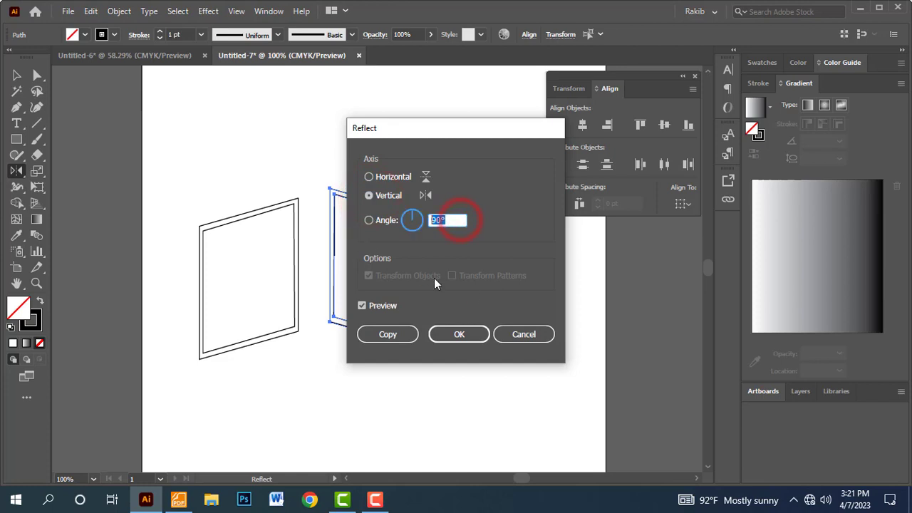
left_click(470, 335)
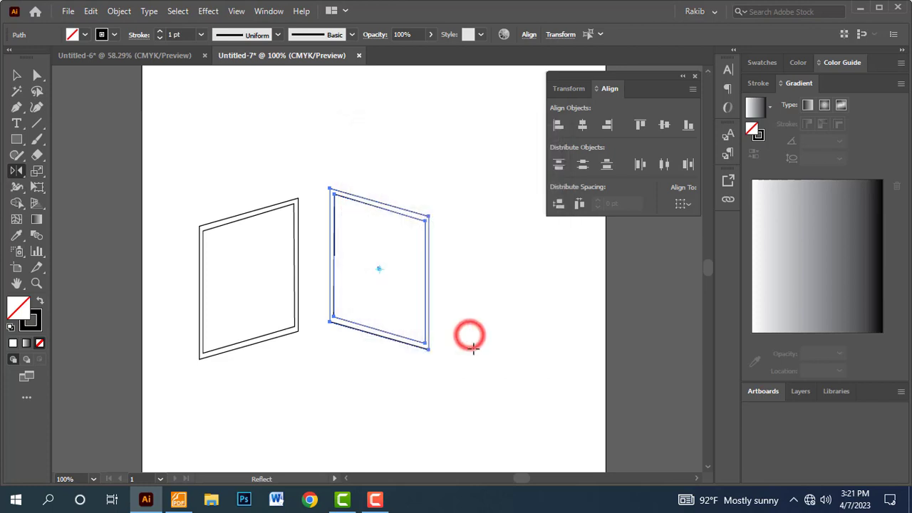
left_click(17, 75)
left_click(484, 259)
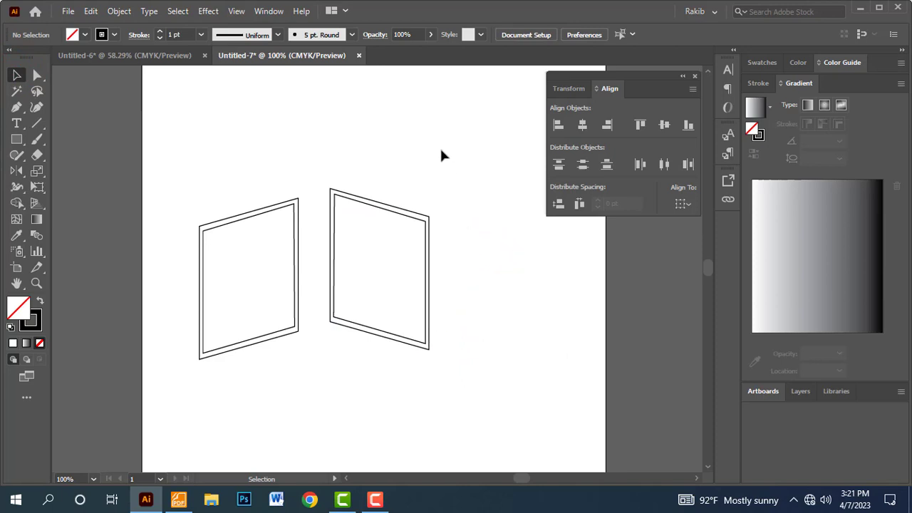
- Stretch the right frame taller, shift it beside the left frame, and bring up the ICONIC FURNITURE sample
mouse_move(441, 151)
left_mouse_down()
mouse_move(367, 214)
mouse_move(382, 130)
left_mouse_up()
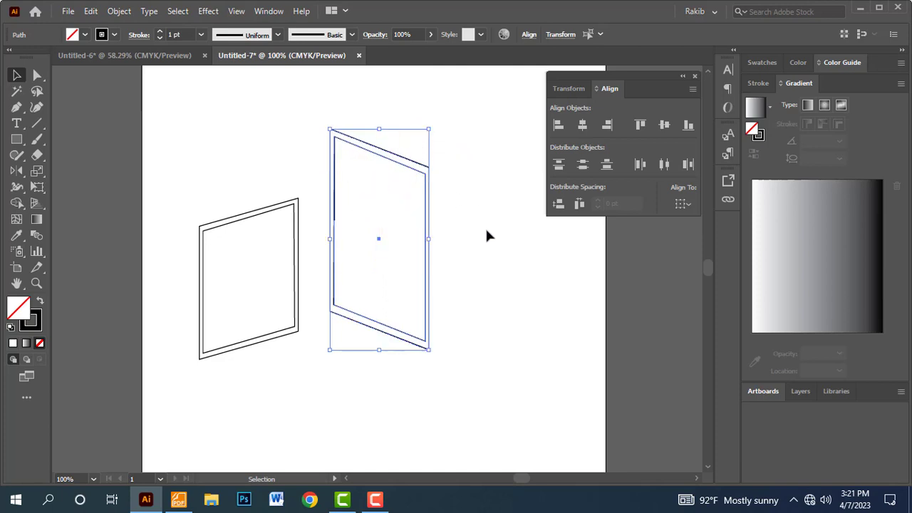
left_click(487, 230)
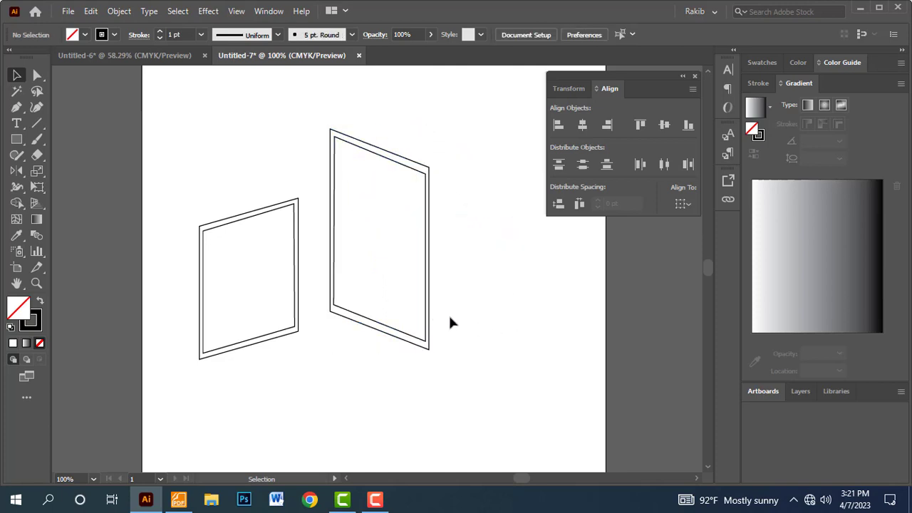
mouse_move(456, 225)
left_mouse_down()
mouse_move(371, 339)
mouse_move(362, 327)
mouse_move(341, 332)
left_mouse_up()
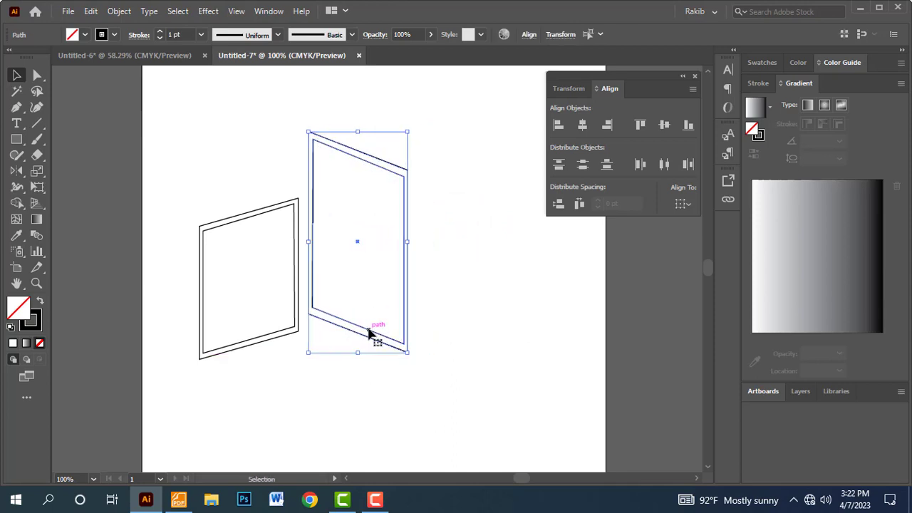
left_click(488, 318)
left_click_drag(310, 361, 329, 335)
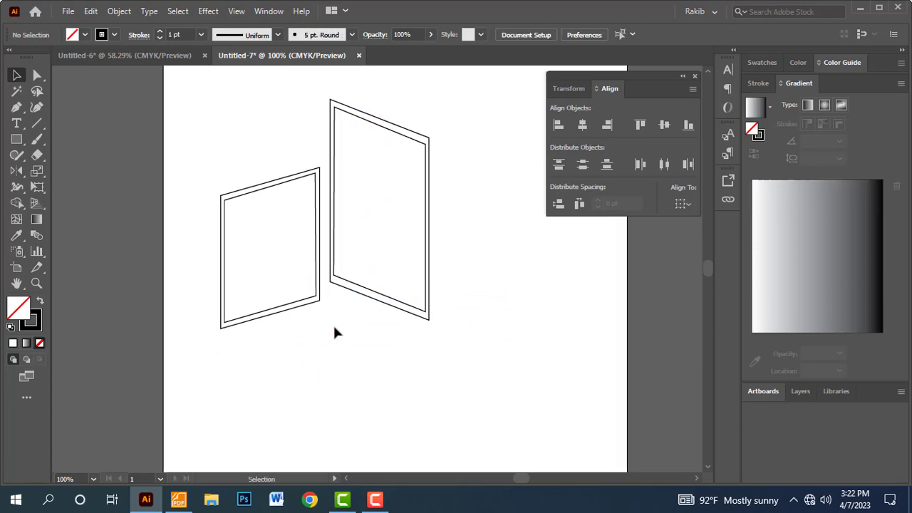
key("alt+Tab")
left_click_drag(554, 271, 505, 186)
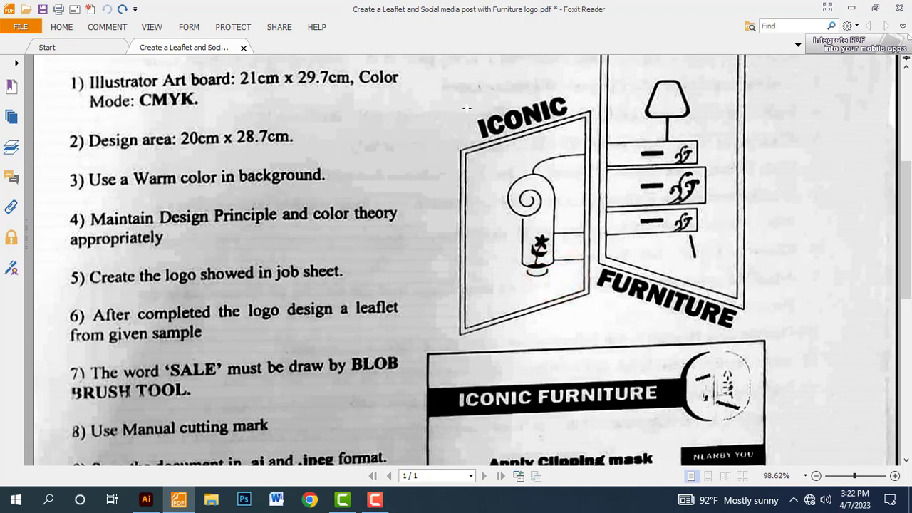
- Draw a red box around ICONIC on the sample logo and return to Illustrator
left_click_drag(464, 108, 577, 153)
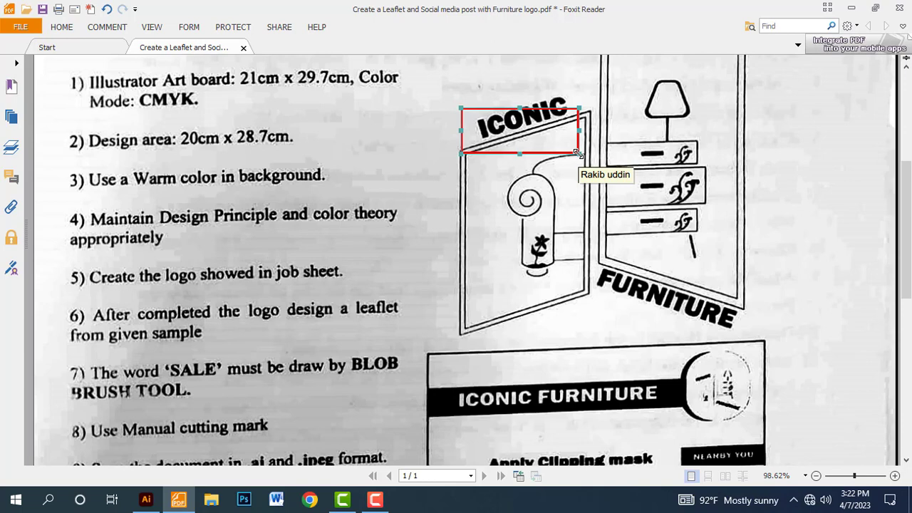
key("alt+Tab")
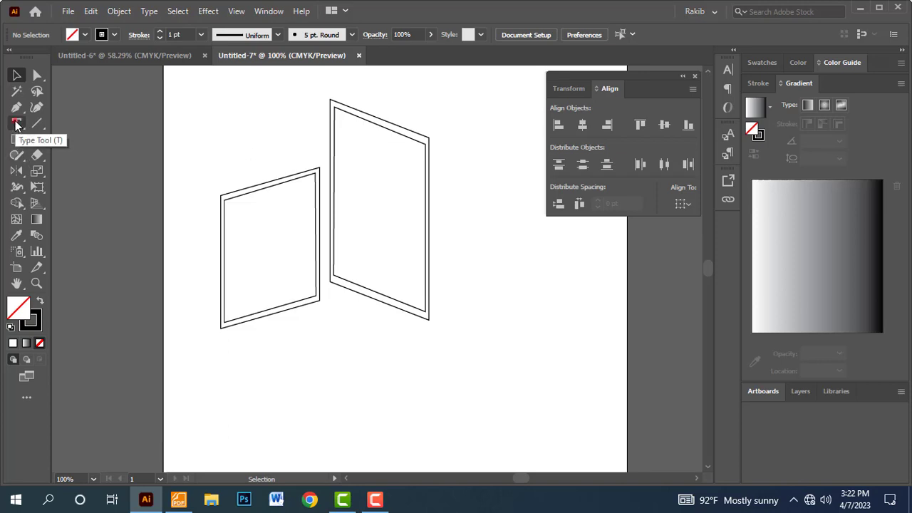
- Type ICONIC above the left door frame and scale it to about 32.39 pt Myriad Pro
left_click(15, 124)
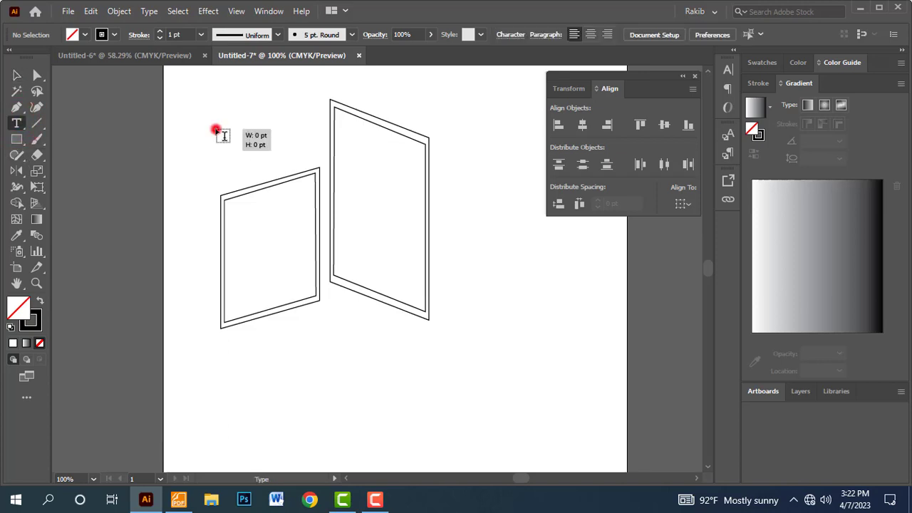
left_click(220, 132)
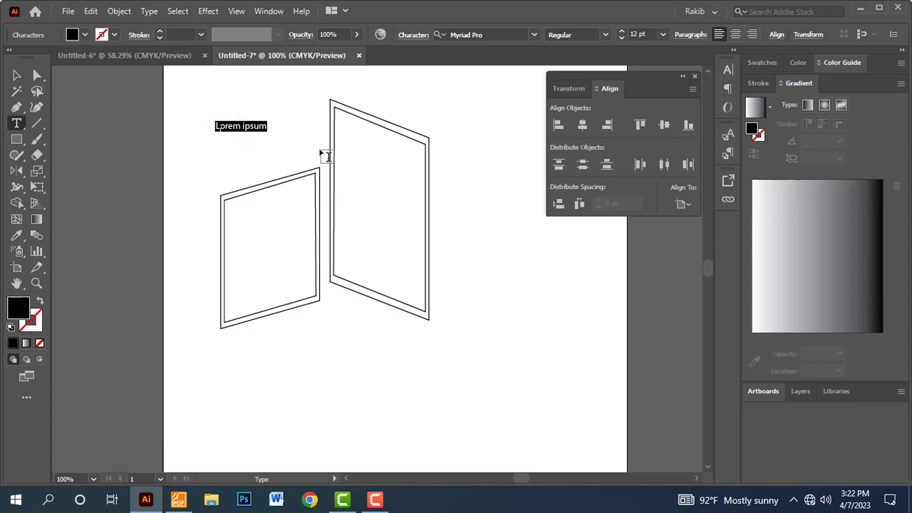
key("BackSpace")
type("ICONIC")
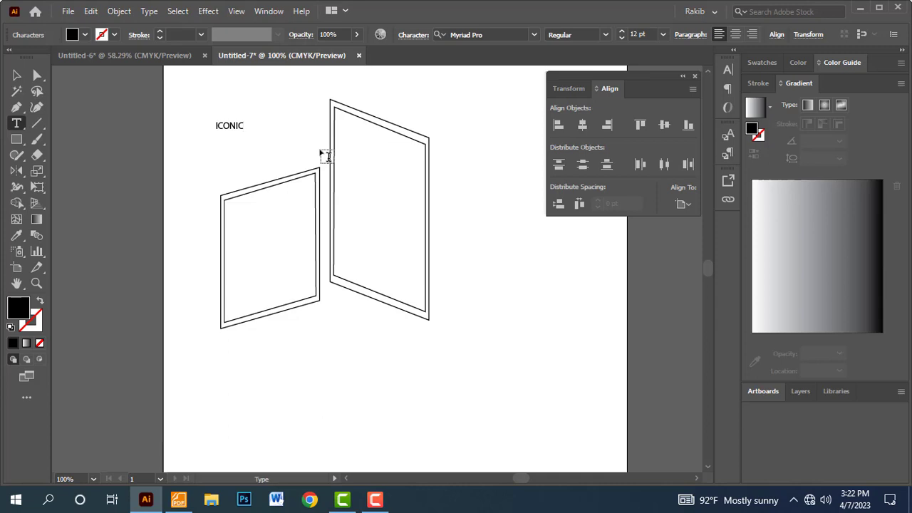
left_click(16, 75)
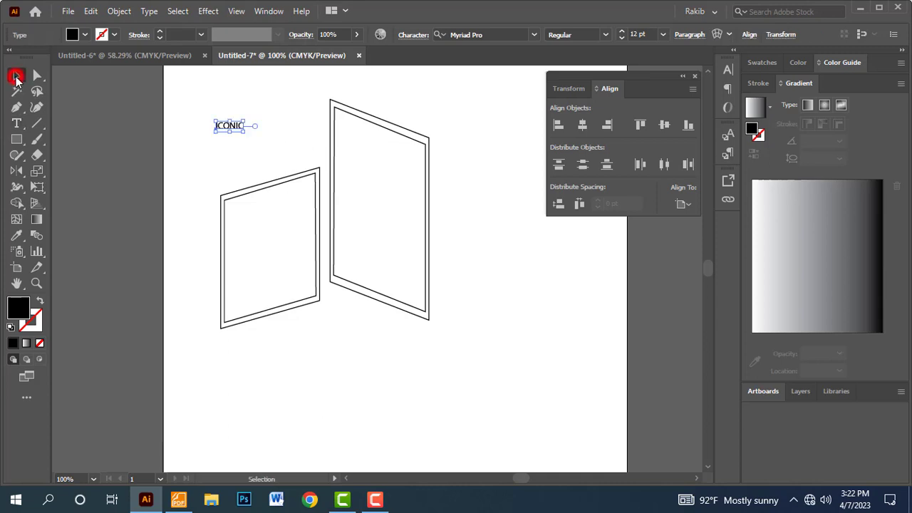
mouse_move(245, 131)
left_mouse_down()
mouse_move(280, 149)
mouse_move(267, 143)
left_mouse_up()
double_click(264, 132)
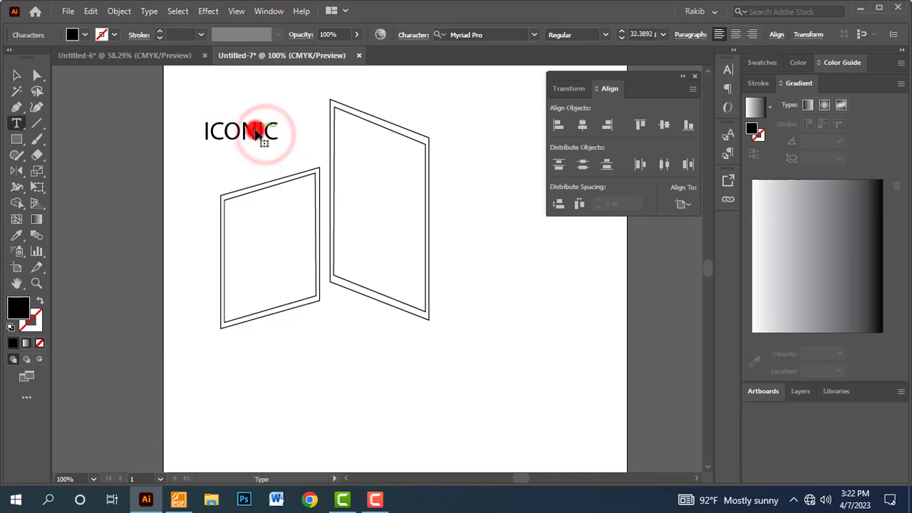
key("alt+Tab")
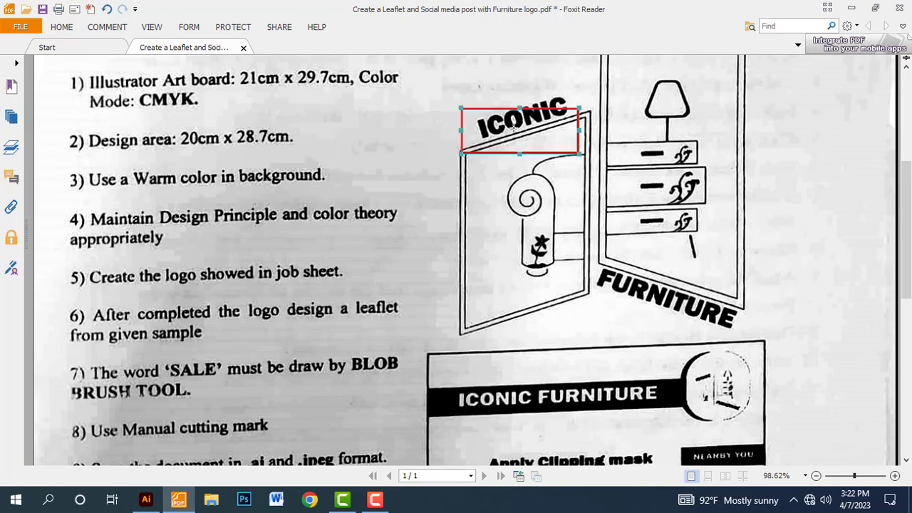
key("alt+Tab")
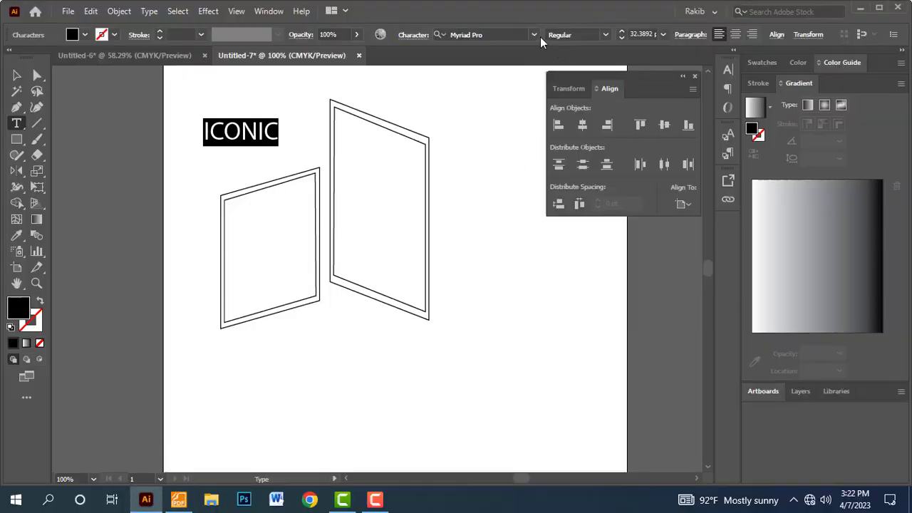
- Change the ICONIC font from Myriad Pro Regular to Cooper Black
left_click(537, 34)
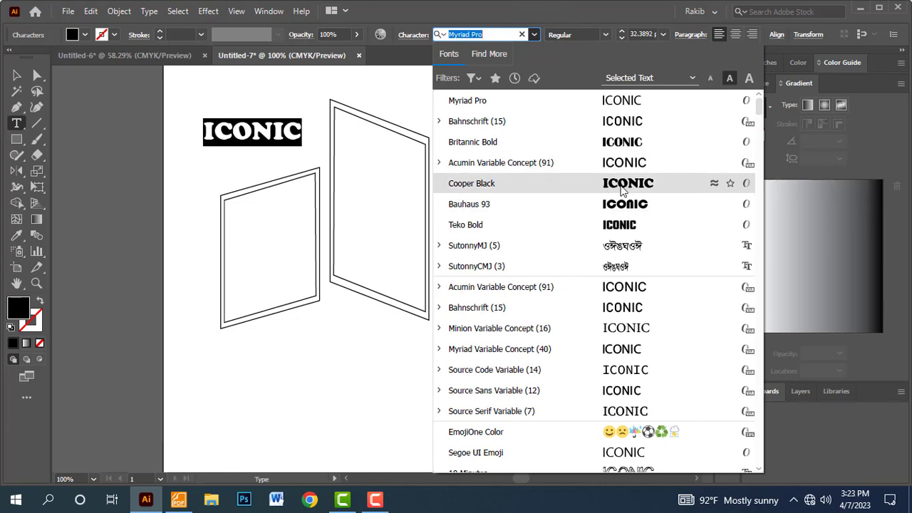
left_click(621, 185)
left_click(16, 75)
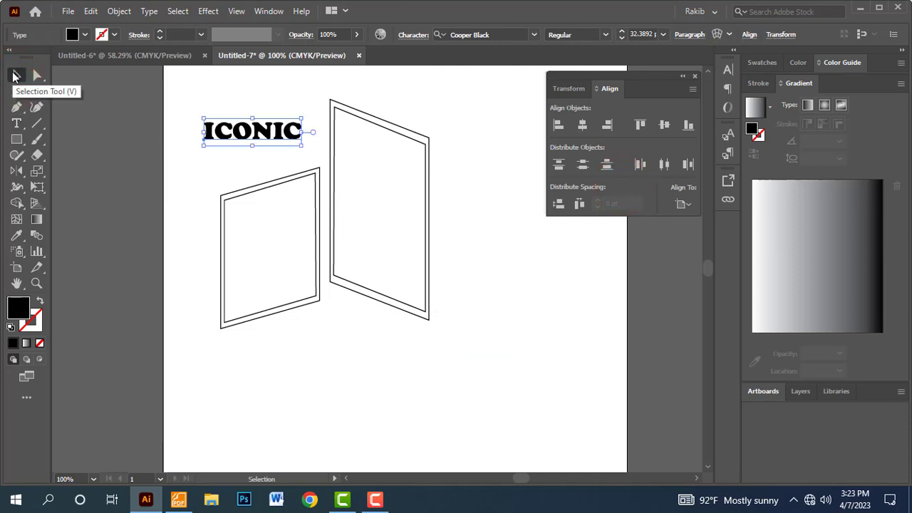
left_click(16, 75)
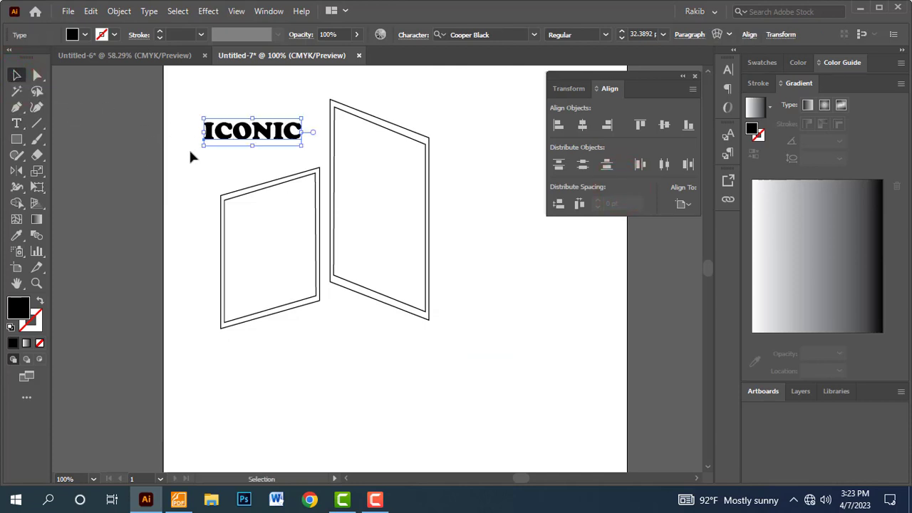
- Open the Transform panel and position it beside the artwork
left_click_drag(566, 89, 487, 118)
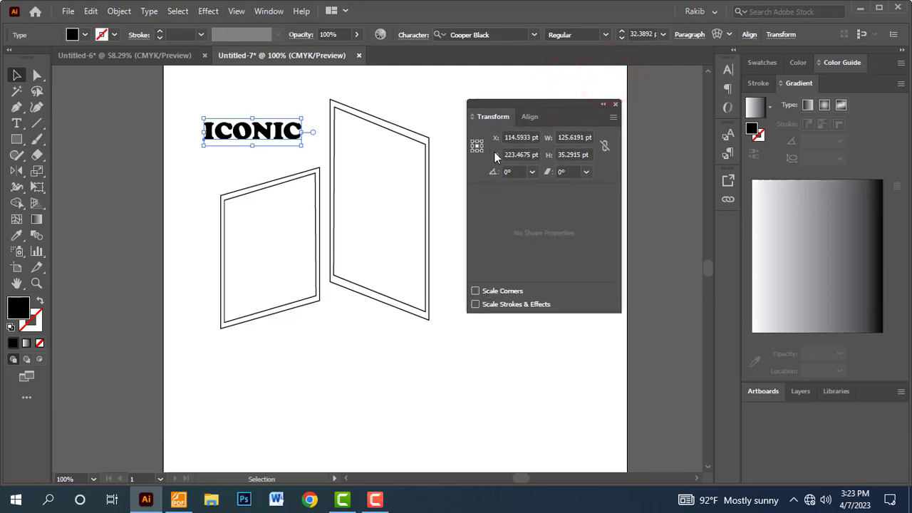
left_click(267, 11)
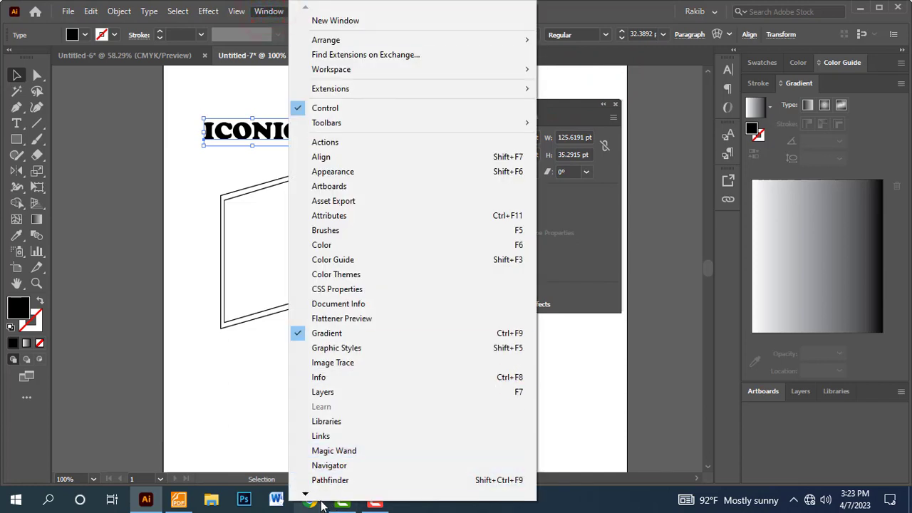
left_click(306, 495)
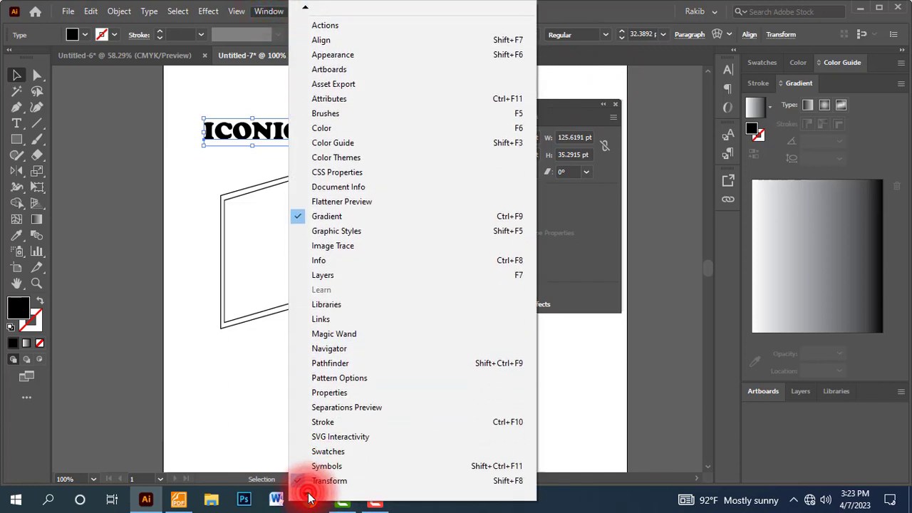
left_click(307, 495)
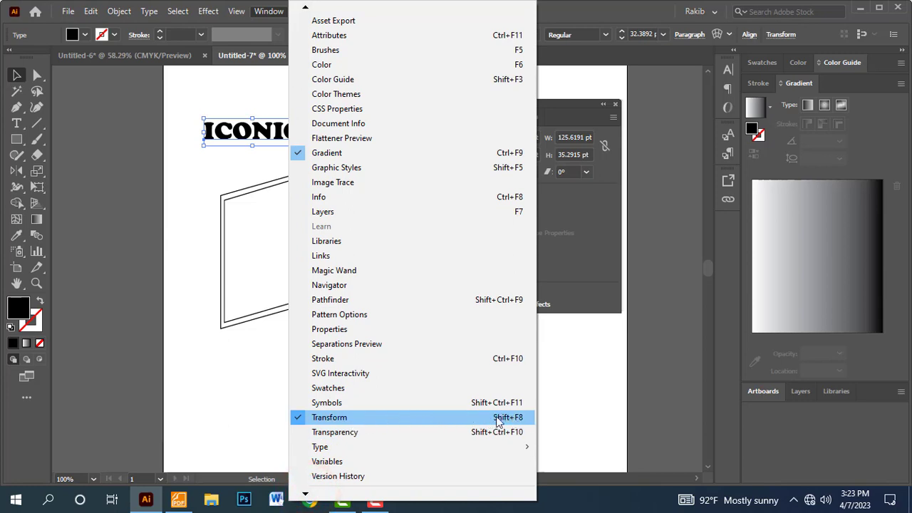
left_click(554, 232)
left_click_drag(529, 112, 517, 123)
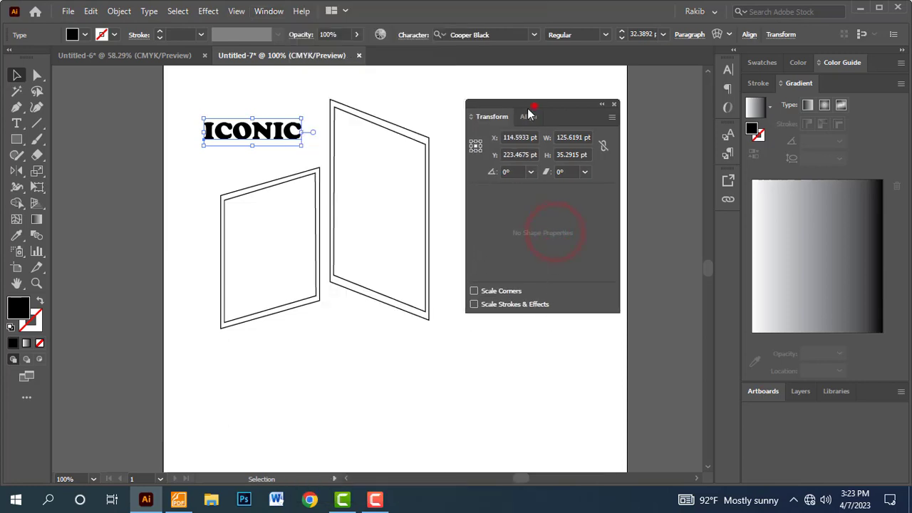
- Rotate ICONIC to 15° using the Transform panel's Rotate field
left_click(499, 181)
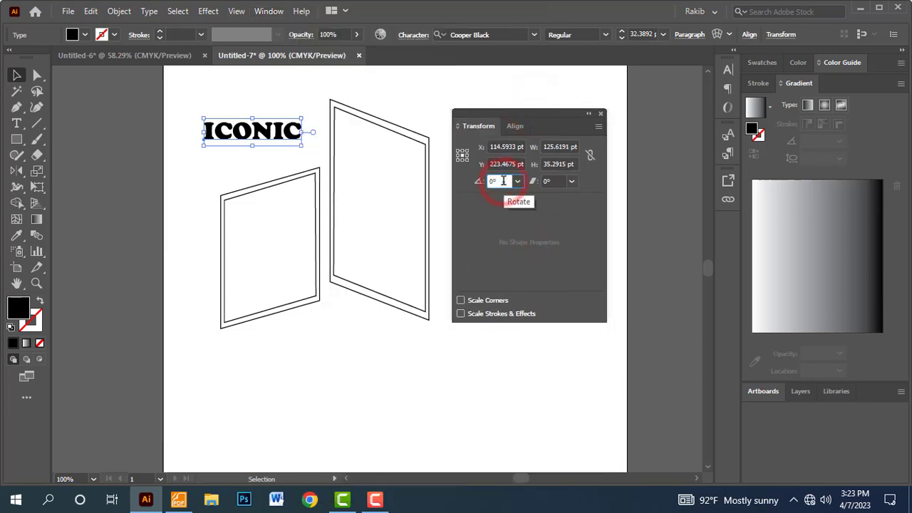
key("Up")
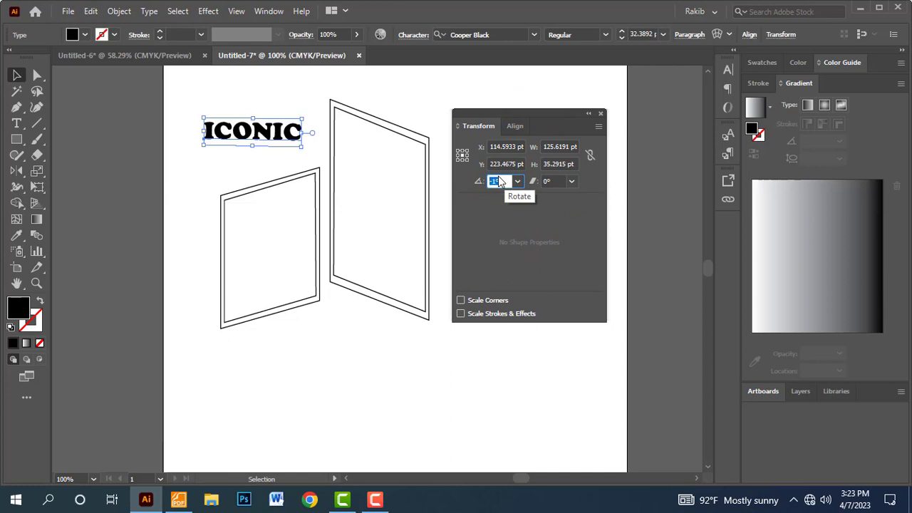
key("Up")
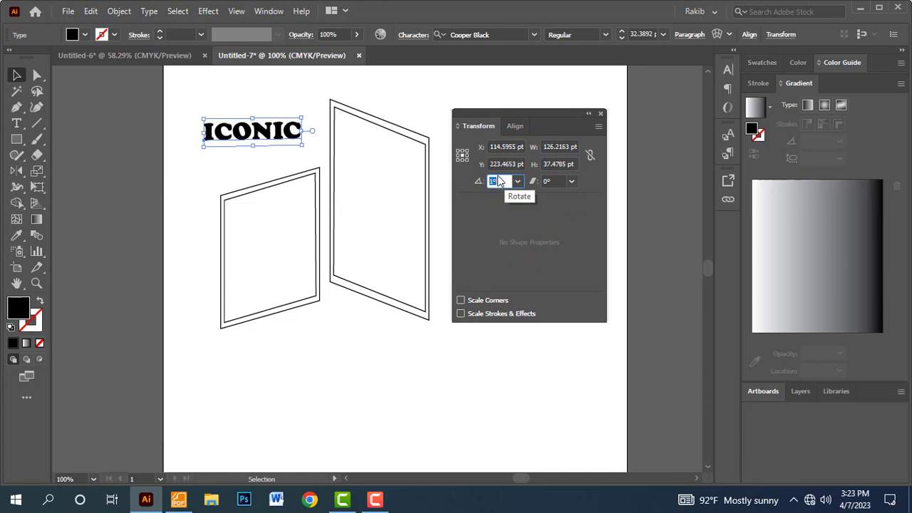
key("Up")
key("Up")
key("Up")
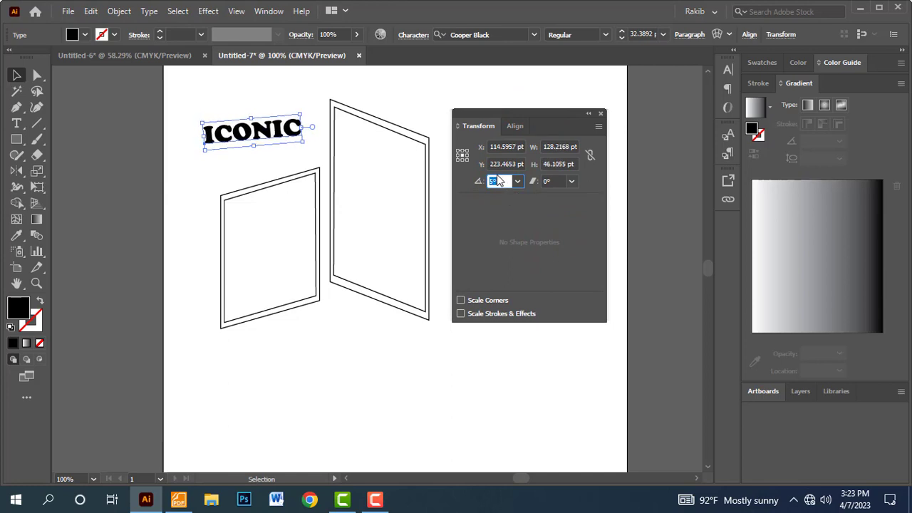
left_click(502, 181)
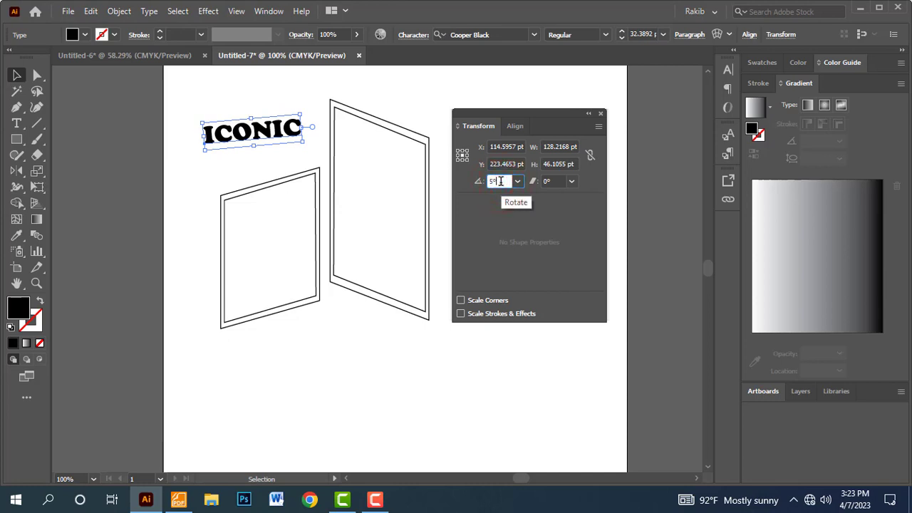
key("Up")
key("Up")
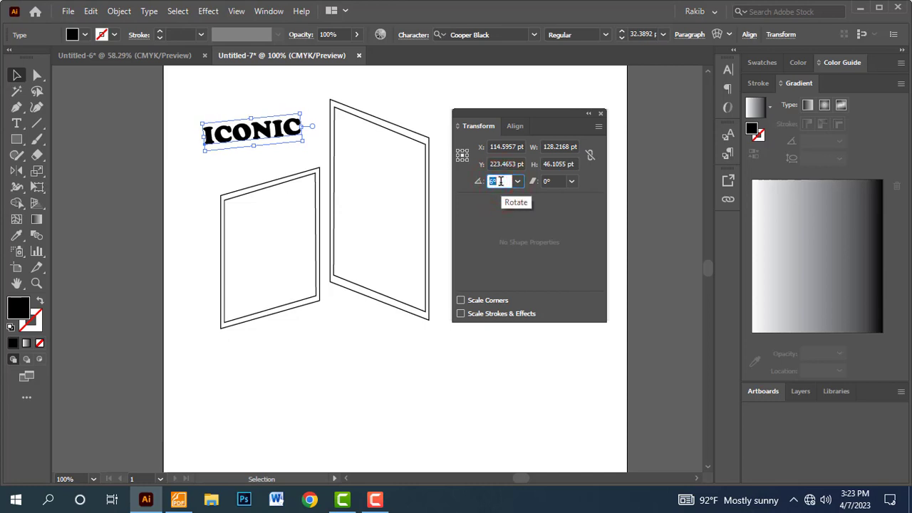
key("Up")
key("Up")
key("Up")
key("Up")
key("Up")
key("Up")
key("Up")
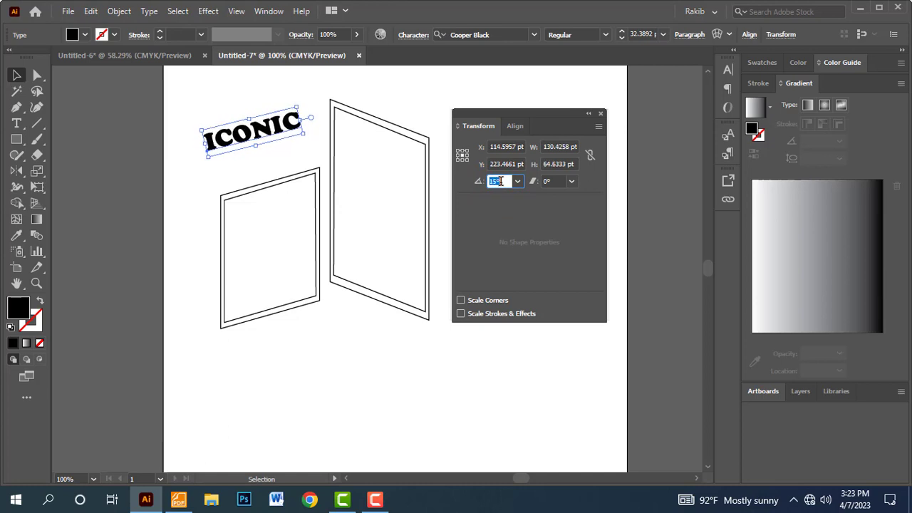
key("Up")
key("Up")
key("Up")
key("Up")
key("Up")
key("Down")
key("Down")
key("Down")
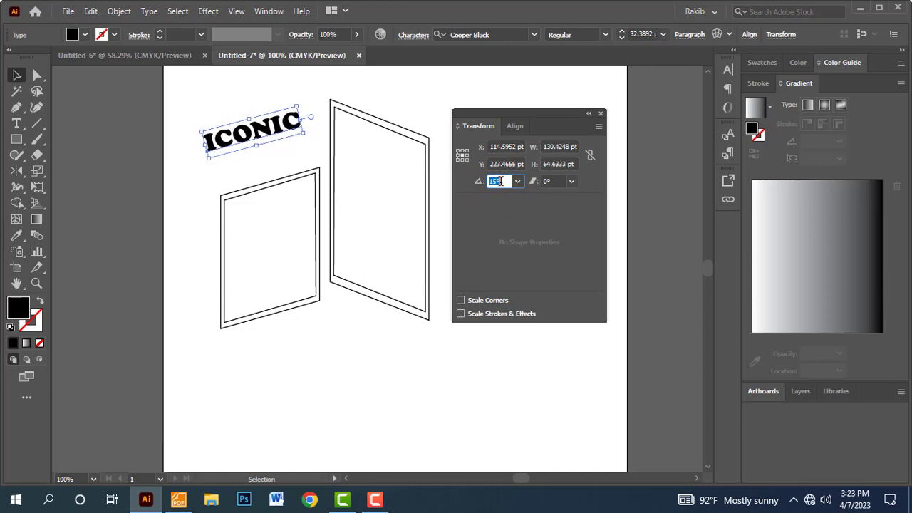
- Move ICONIC just above the left panel and increase its rotation to 16°
left_click_drag(273, 137, 282, 165)
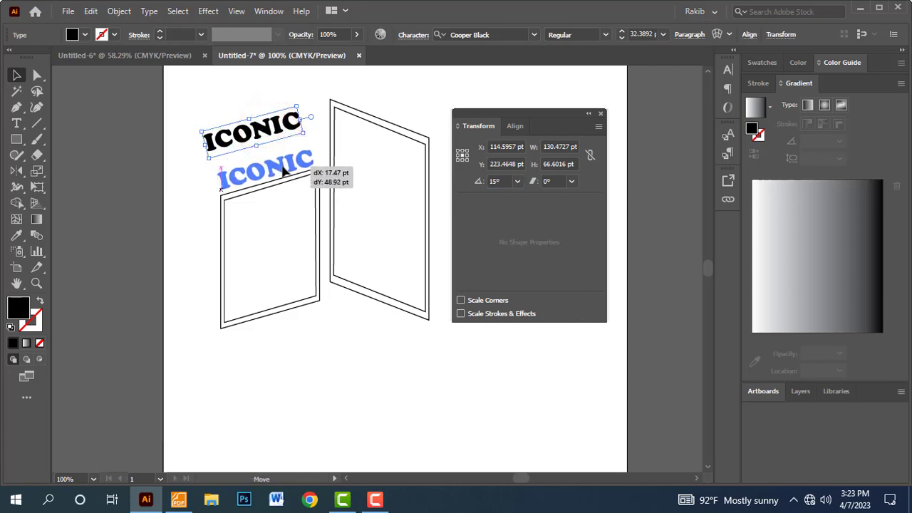
left_click_drag(281, 166, 286, 172)
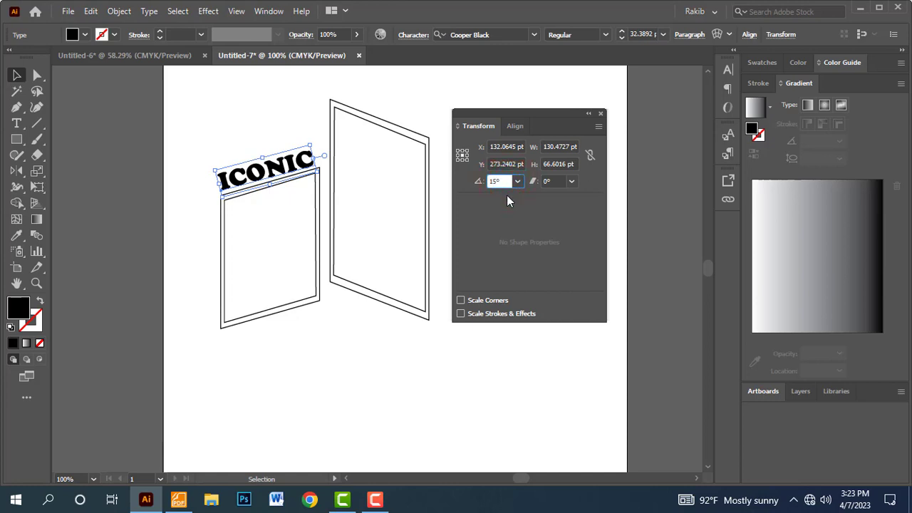
key("Up")
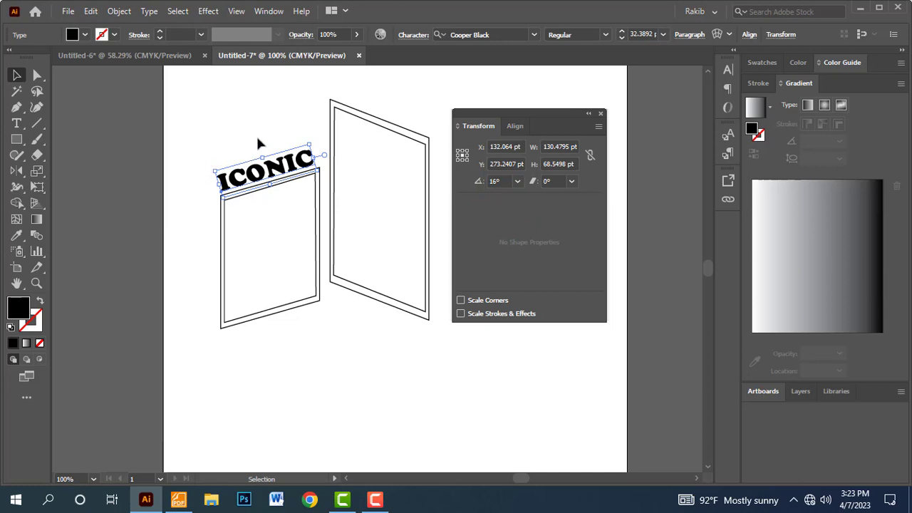
left_click(311, 137)
left_click_drag(532, 114, 557, 105)
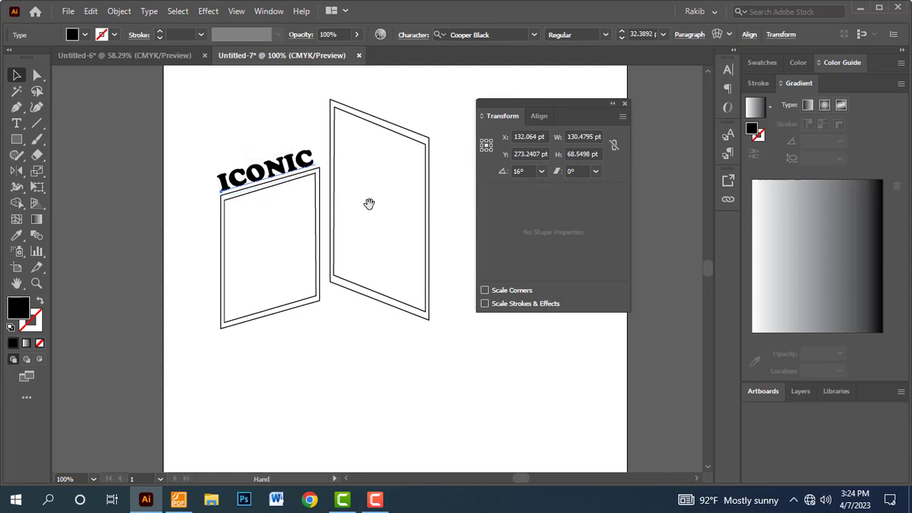
- Shrink ICONIC slightly to about 30.82 pt to fit the panel's top edge
left_click_drag(369, 204, 309, 169)
mouse_move(184, 124)
left_mouse_down()
mouse_move(343, 193)
mouse_move(250, 176)
left_mouse_up()
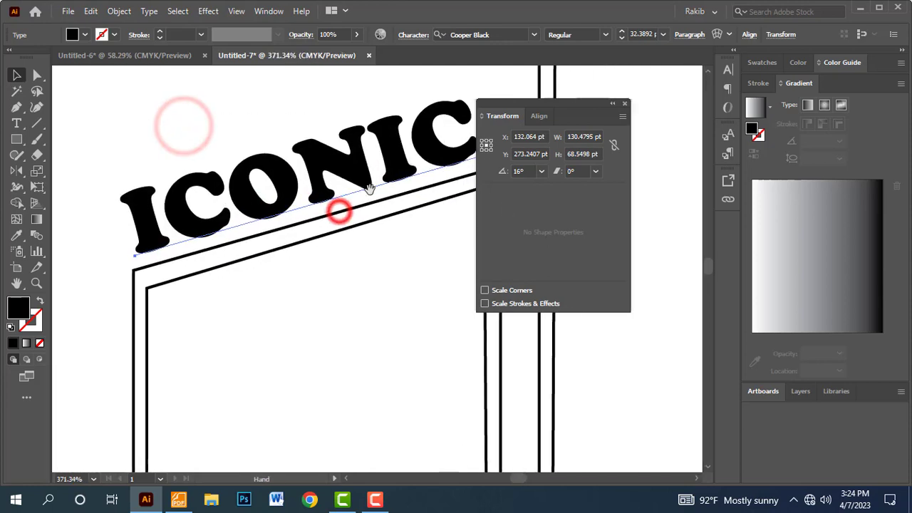
key("ctrl+minus")
key("ctrl+minus")
left_click_drag(445, 146, 399, 204)
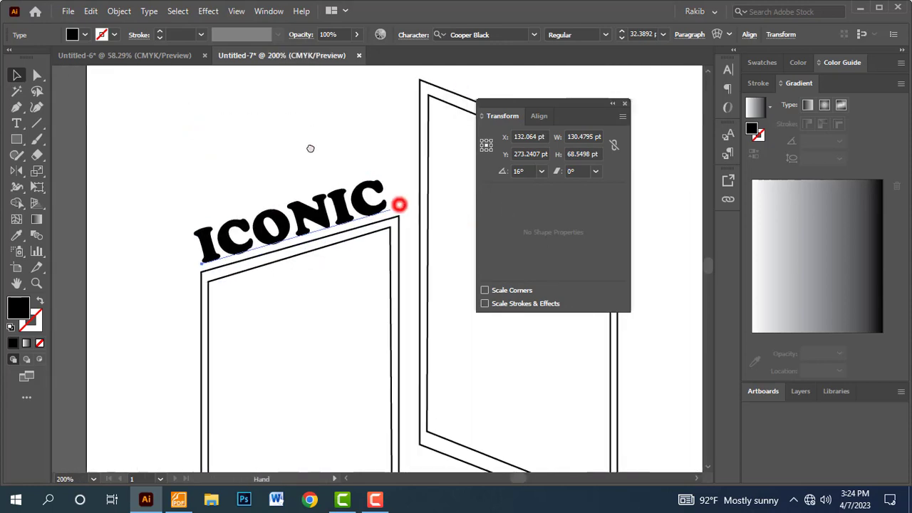
left_click(353, 151)
left_click_drag(353, 151, 349, 155)
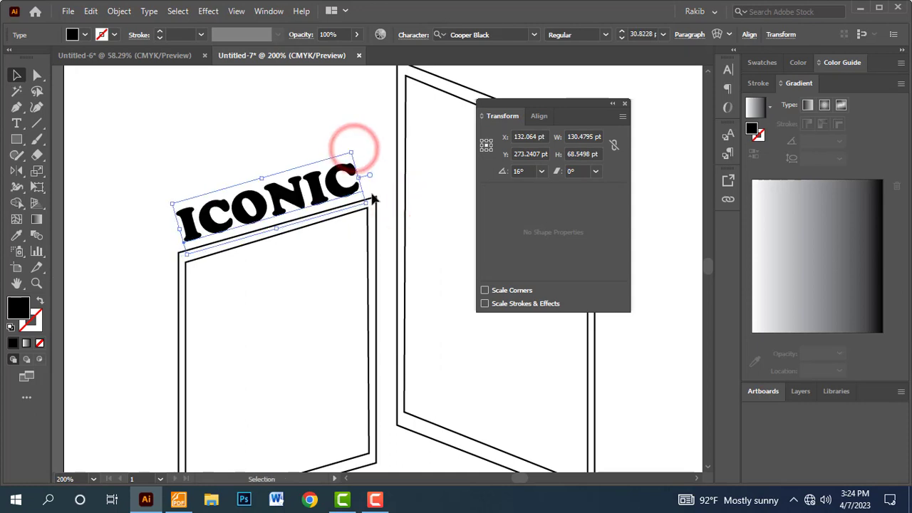
left_click(278, 114)
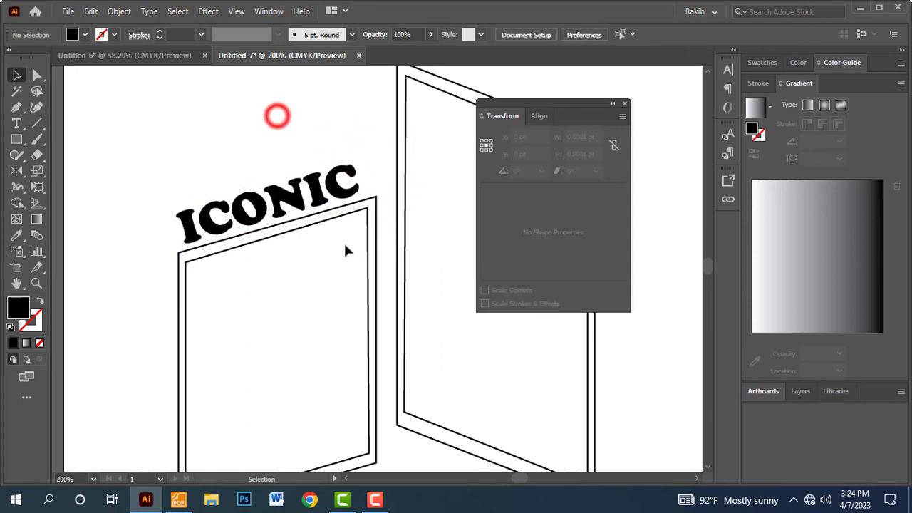
key("ctrl+minus")
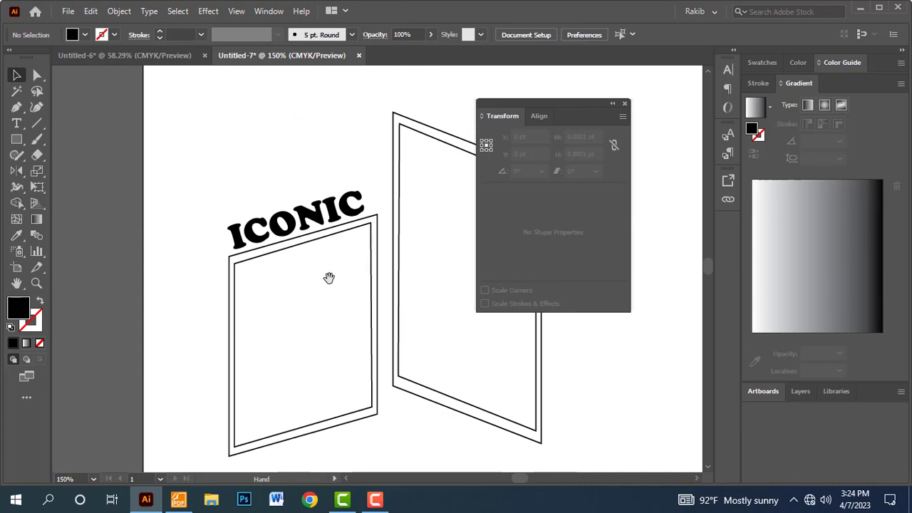
left_click_drag(328, 278, 301, 190)
left_click_drag(545, 104, 765, 110)
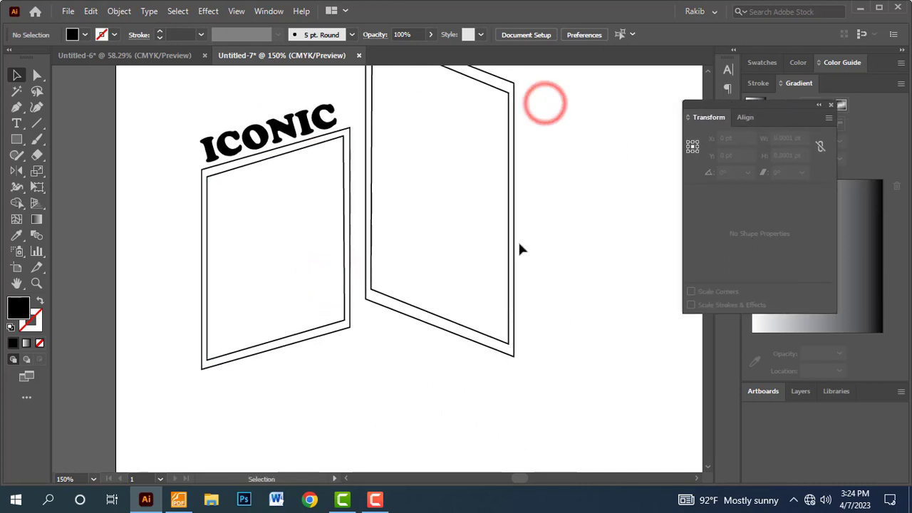
key("alt+Tab")
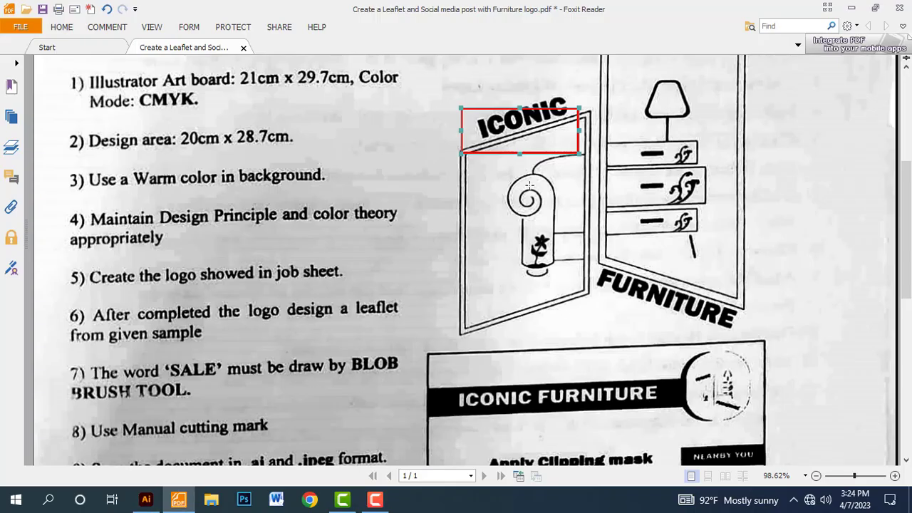
key("ctrl+z")
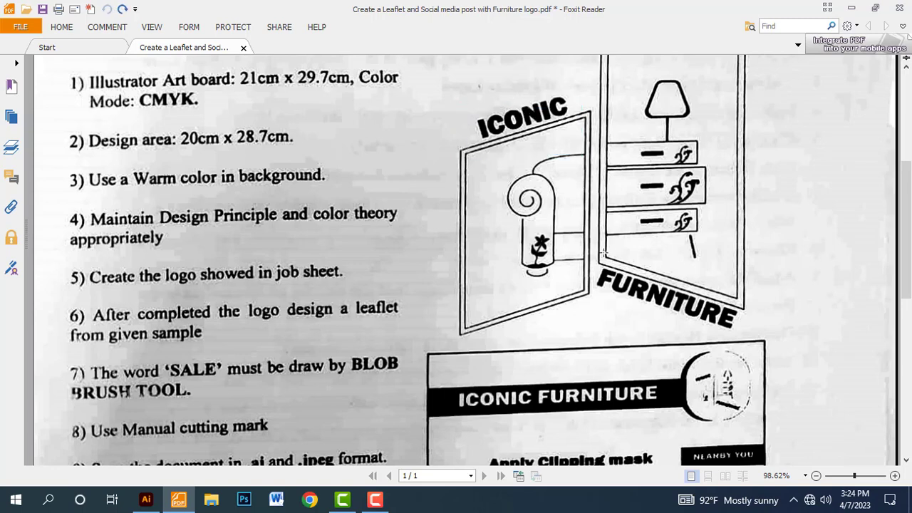
left_click_drag(594, 261, 746, 340)
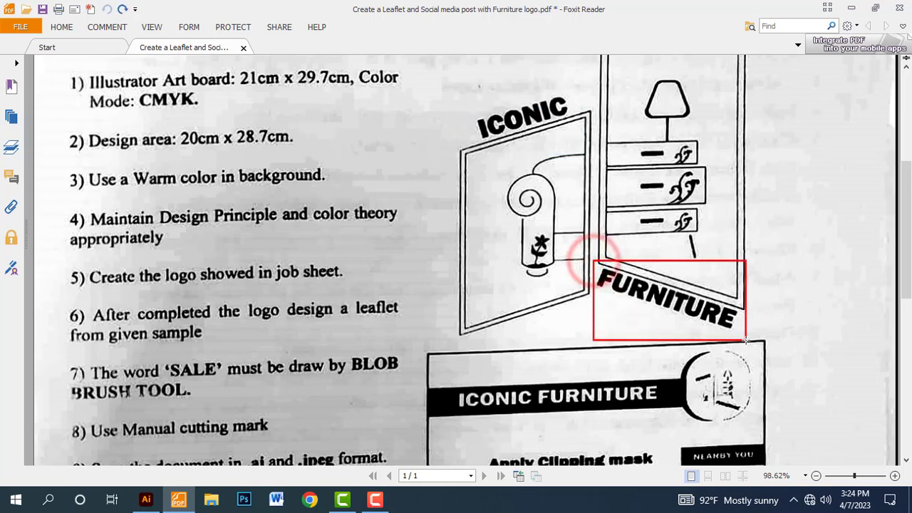
key("ctrl+z")
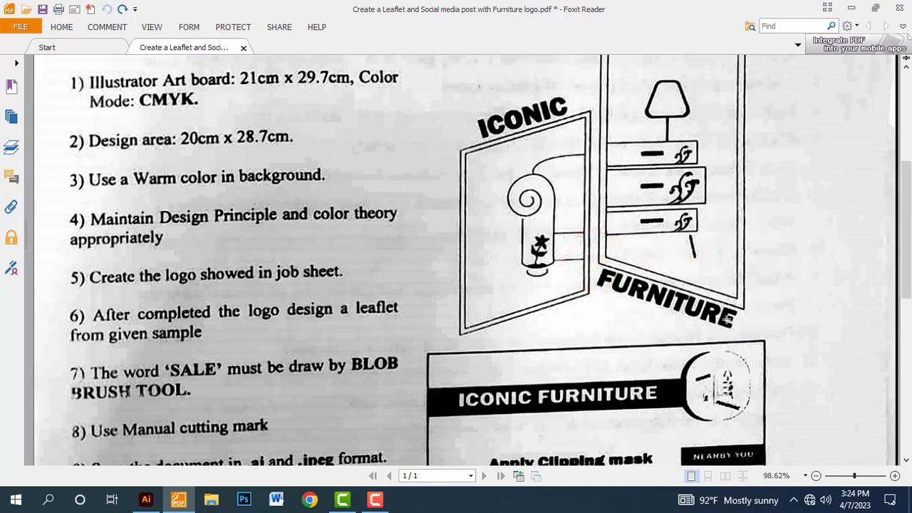
key("alt+Tab")
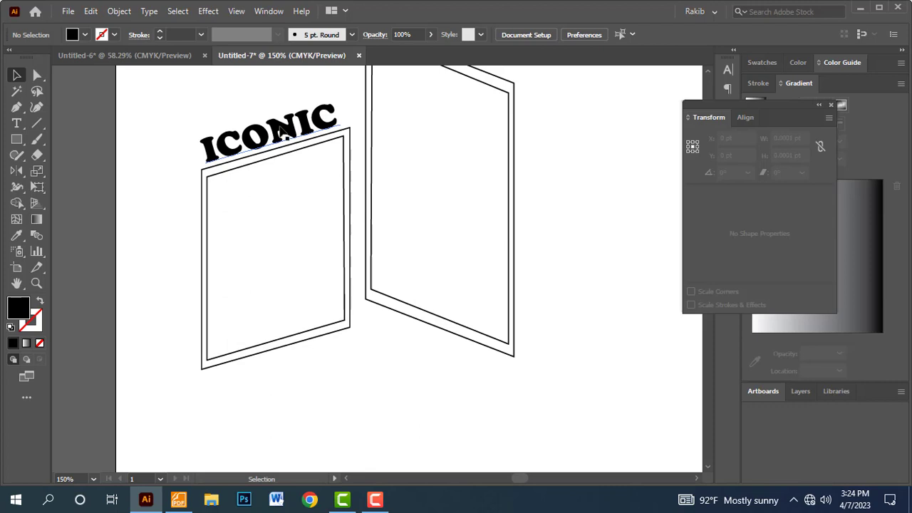
- Duplicate ICONIC below the door panels, retype it as FURNITURE, and move it up
left_click_drag(283, 130, 404, 414)
double_click(401, 406)
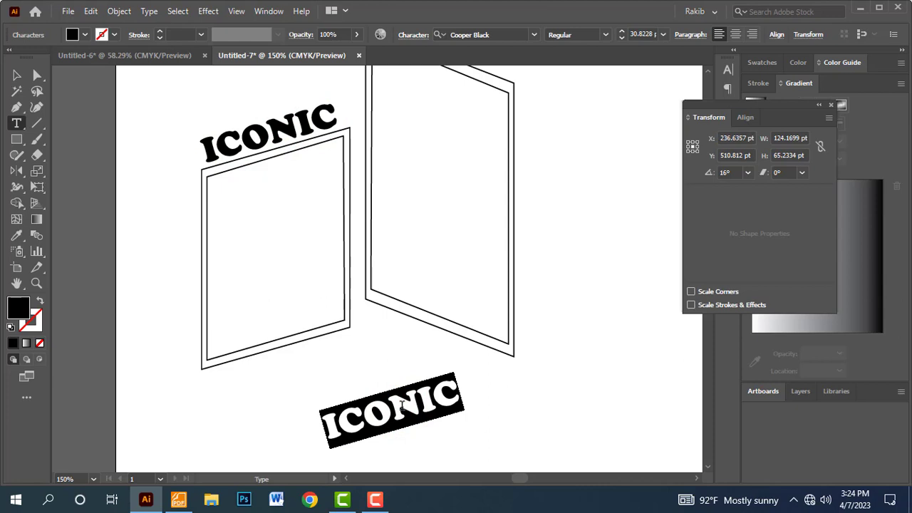
type("FU")
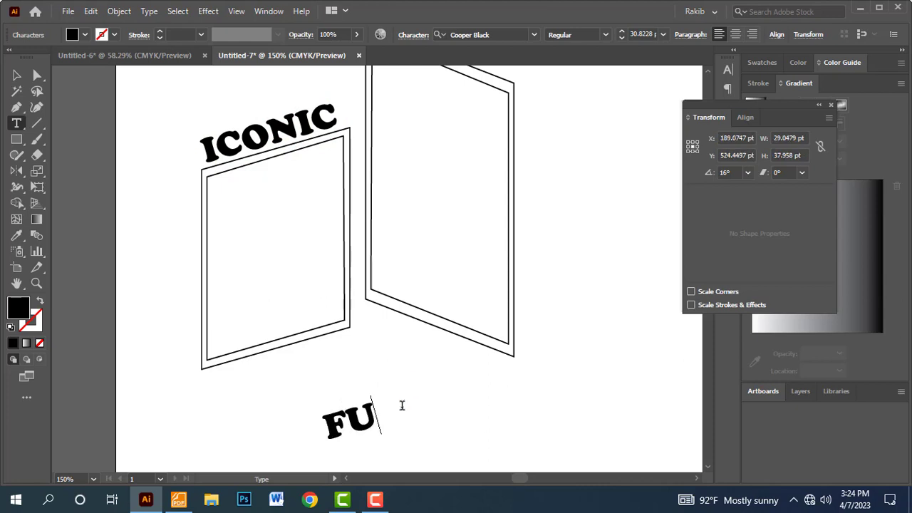
type("RNI")
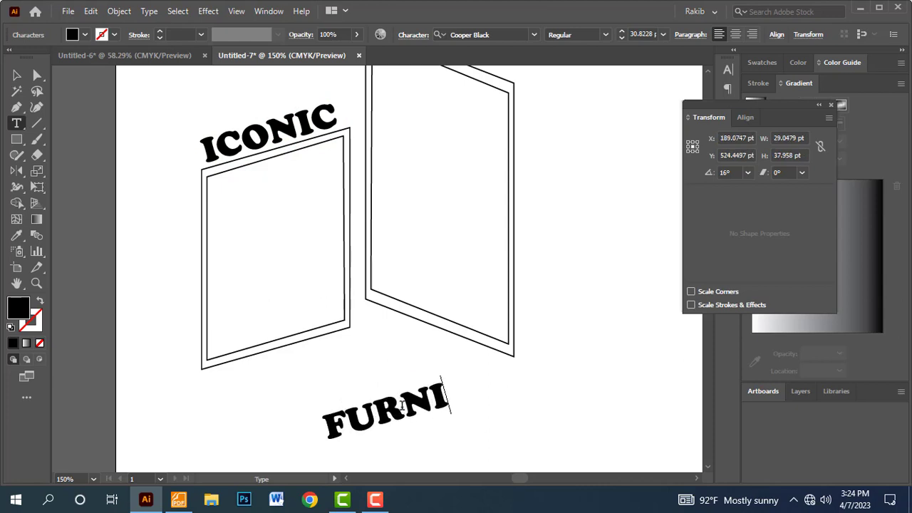
type("TURE")
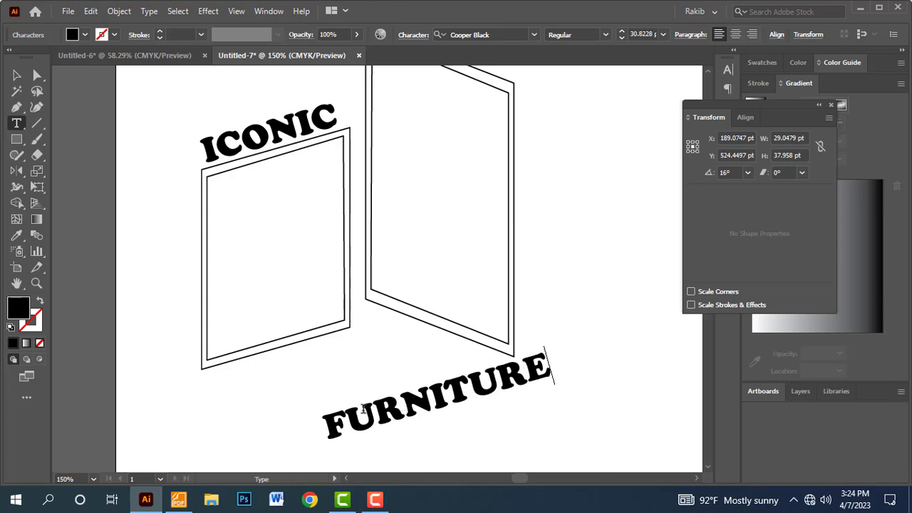
left_click(16, 75)
mouse_move(449, 385)
left_mouse_down()
mouse_move(412, 371)
mouse_move(359, 370)
left_mouse_up()
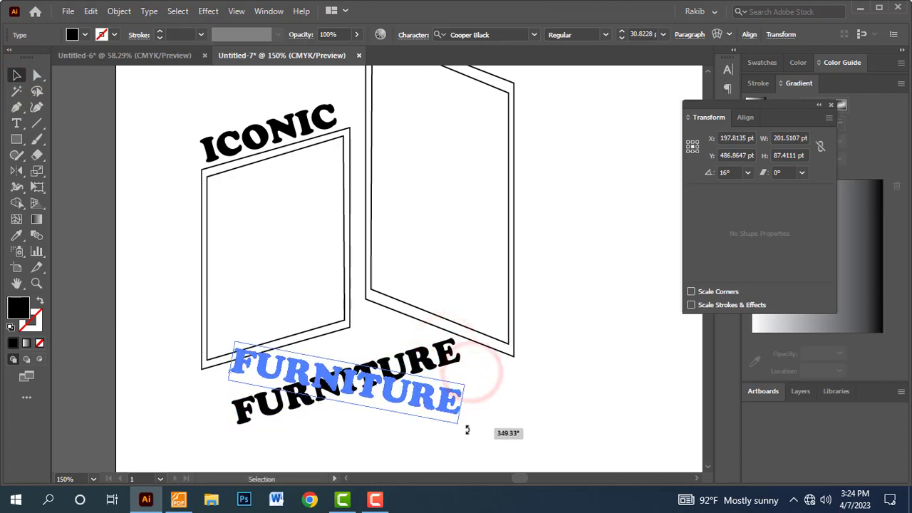
- Roughly rotate, move and shrink FURNITURE to sit beneath the right door panel
left_click_drag(472, 371, 464, 434)
left_click_drag(377, 401, 478, 377)
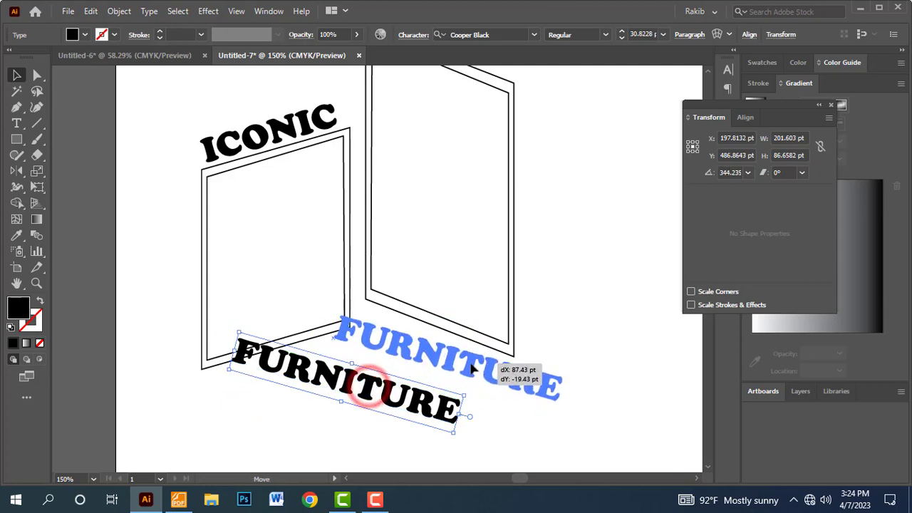
left_click_drag(556, 412, 497, 388)
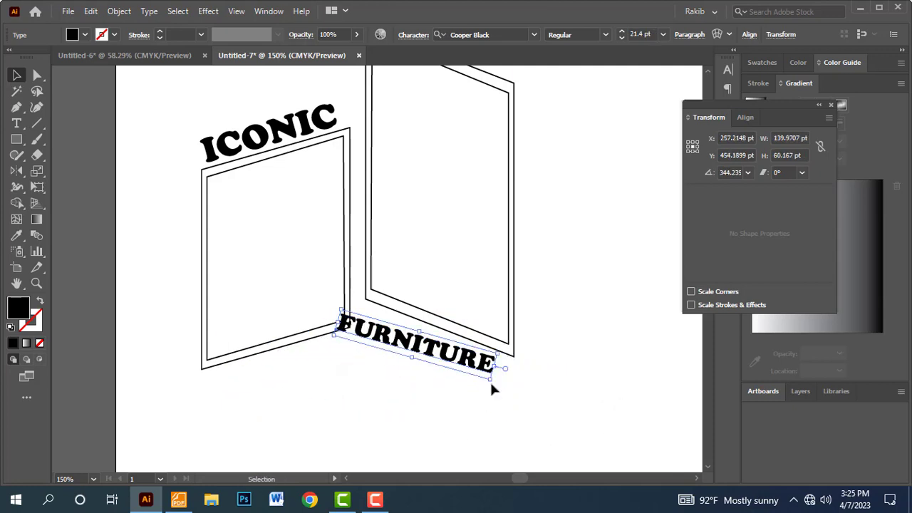
mouse_move(492, 389)
left_mouse_down()
mouse_move(450, 365)
mouse_move(495, 388)
left_mouse_up()
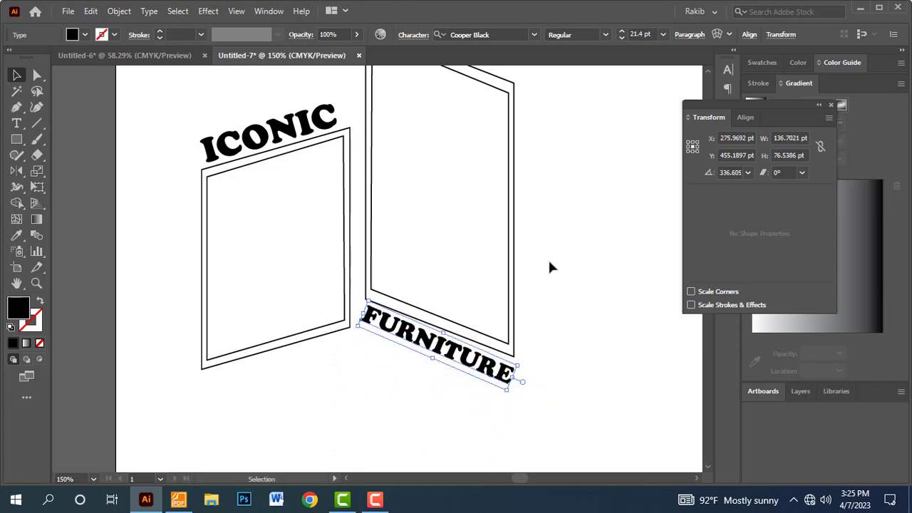
- Set FURNITURE's rotation angle to 339° in the Transform panel
left_click_drag(728, 108, 612, 145)
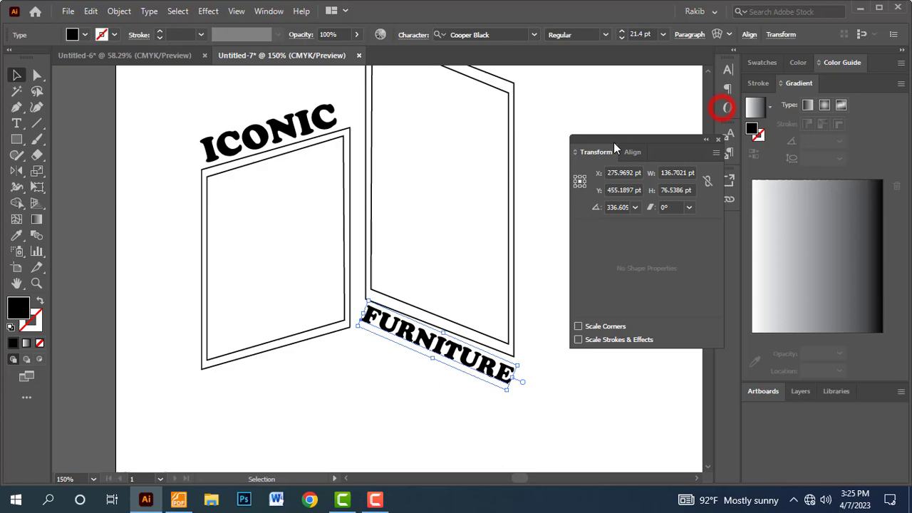
left_click(618, 209)
type("338")
key("Return")
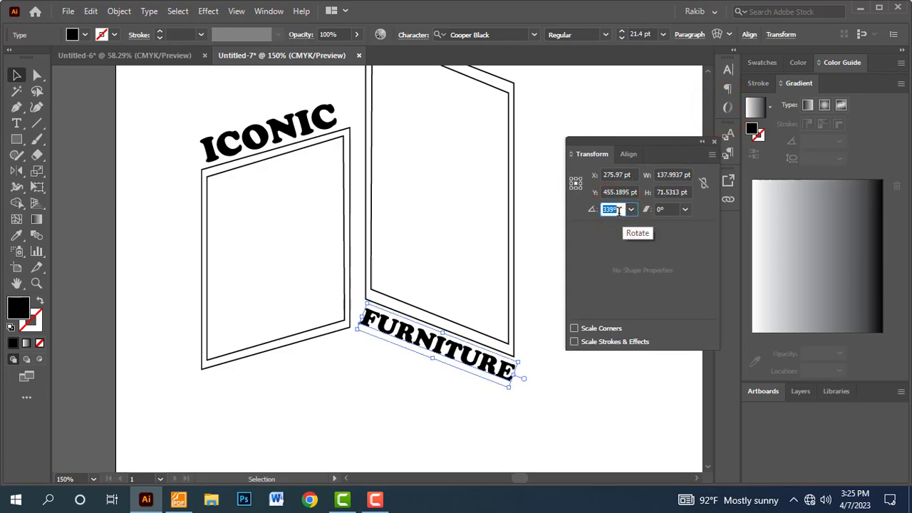
type("333")
key("Return")
key("Up")
key("Up")
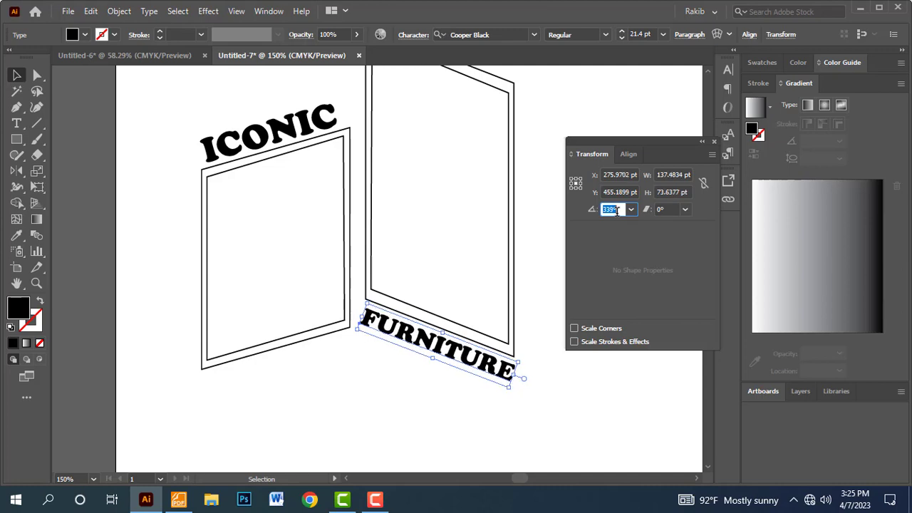
key("Up")
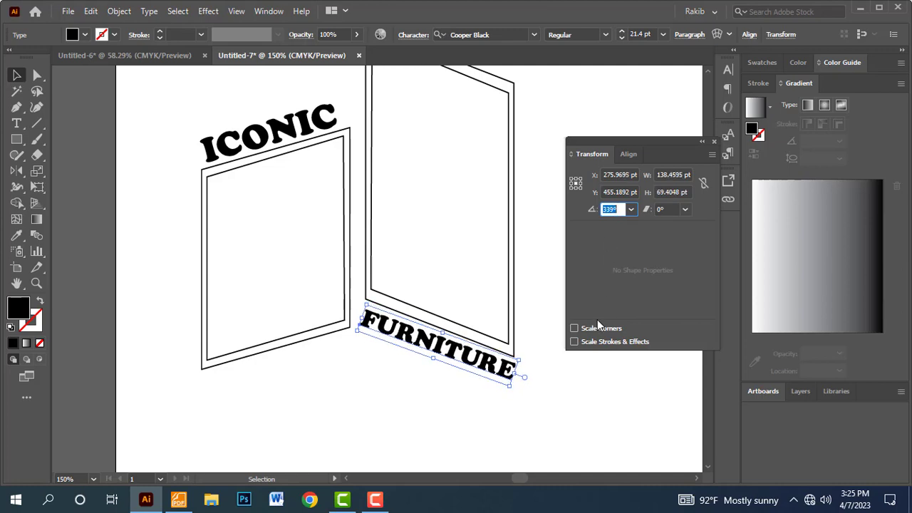
key("Return")
- Nudge FURNITURE into place, select the whole word, and check the job-sheet reference
left_click(16, 75)
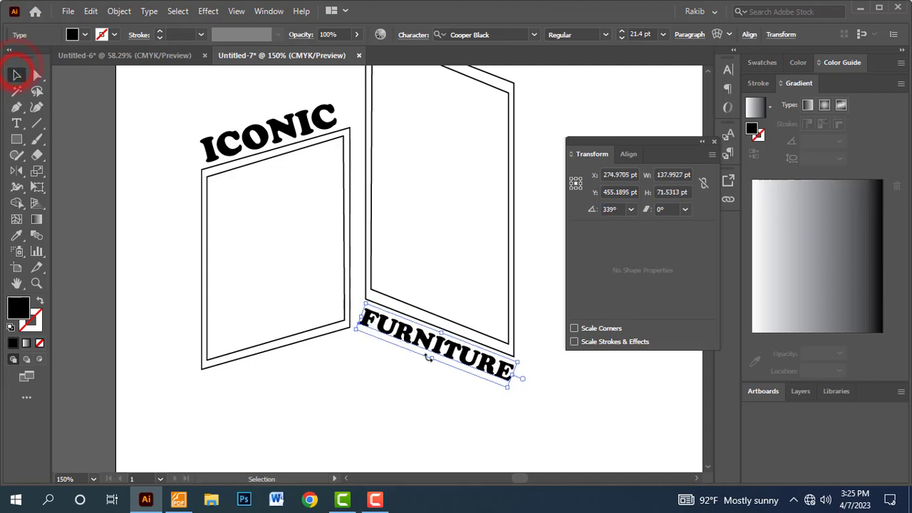
left_click_drag(429, 358, 427, 355)
left_click_drag(644, 141, 785, 146)
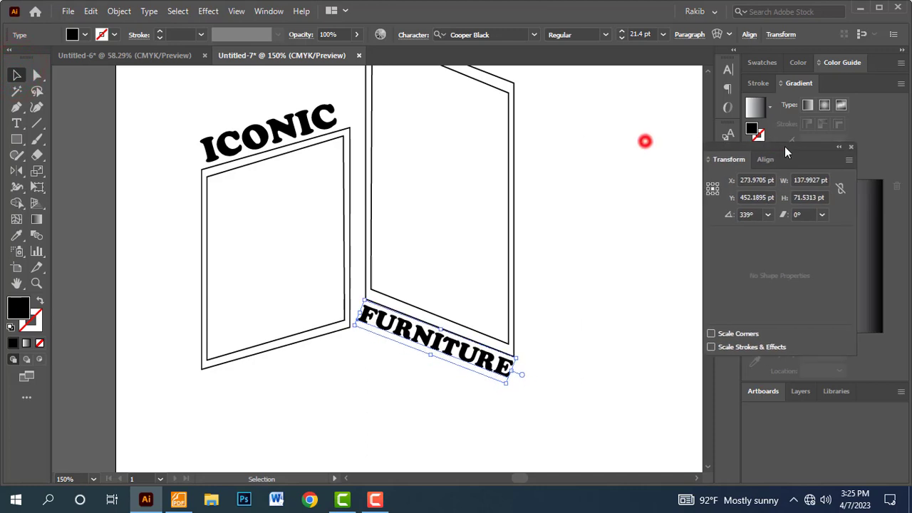
left_click(570, 387)
double_click(456, 351)
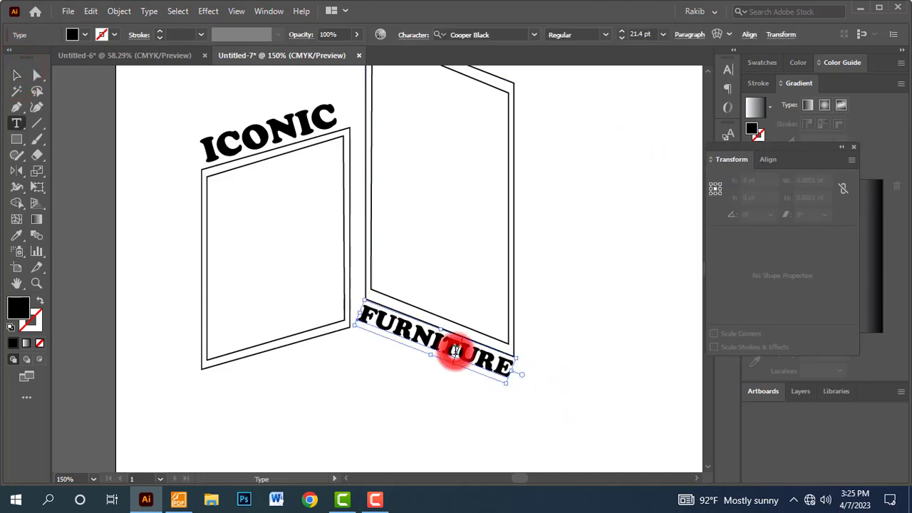
double_click(456, 351)
key("alt+Tab")
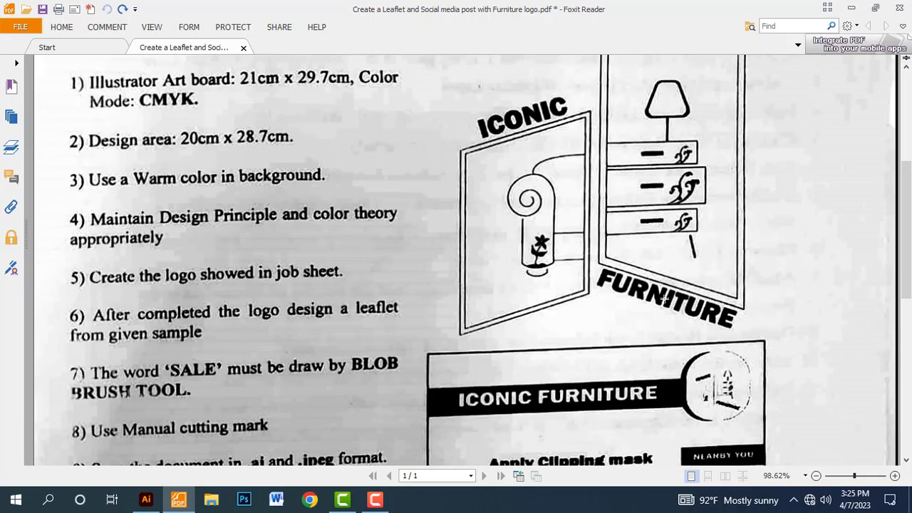
key("alt+Tab")
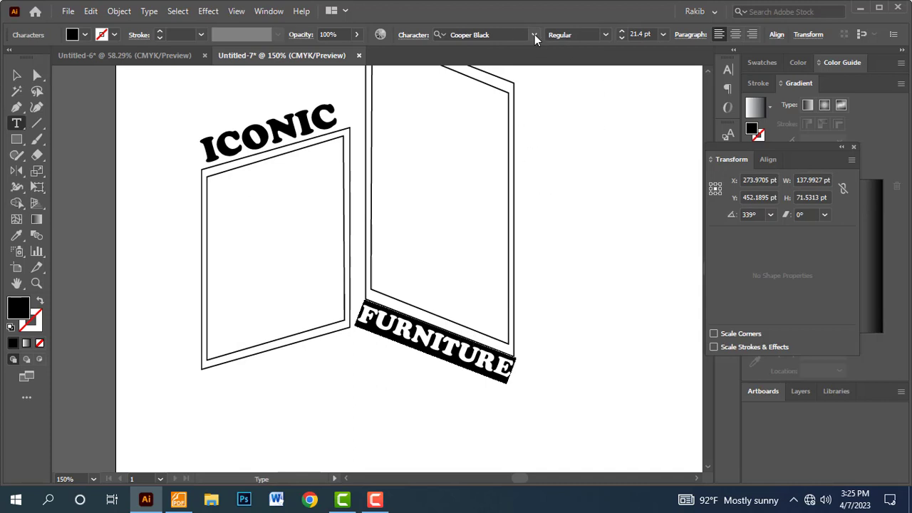
- Apply Teko Bold to FURNITURE and stretch it along the right panel's bottom edge
left_click(534, 34)
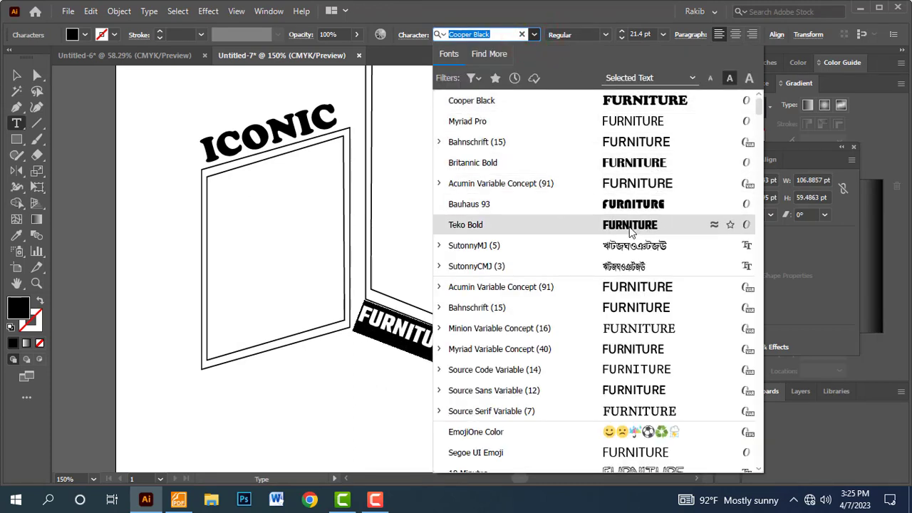
left_click(632, 225)
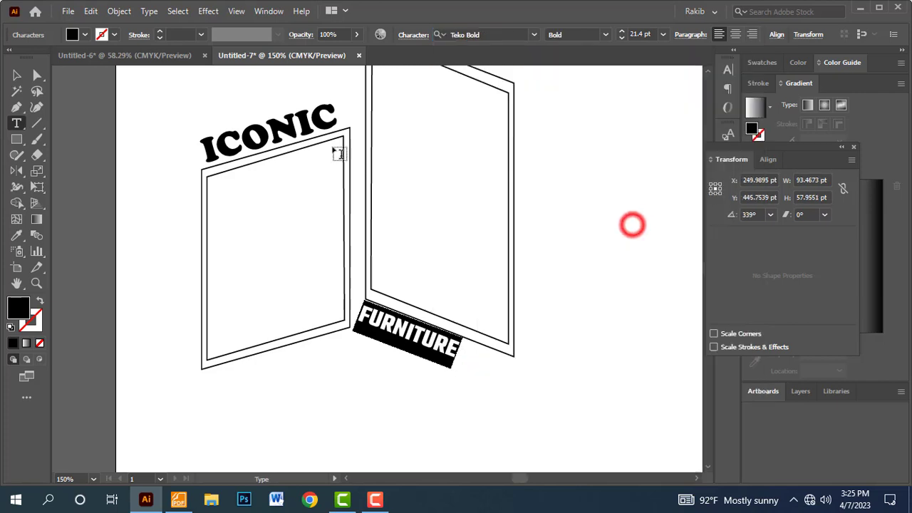
left_click(16, 74)
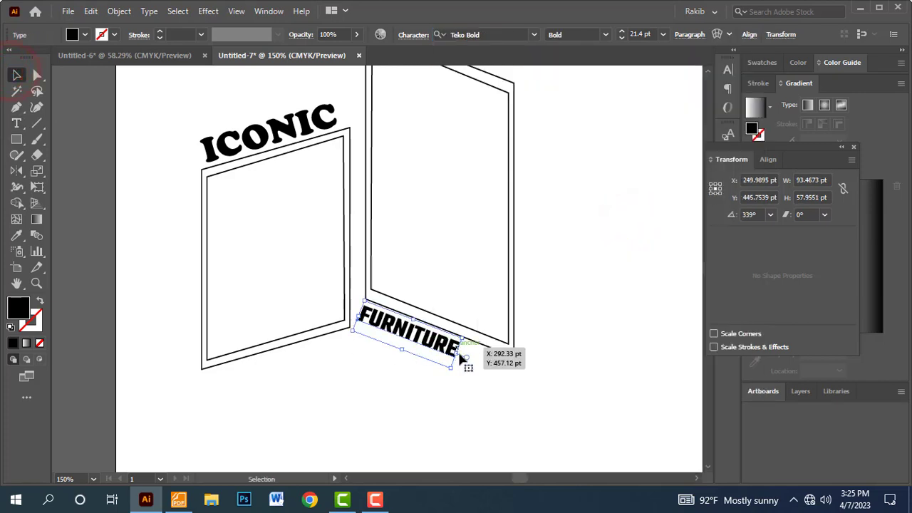
left_click_drag(456, 350, 509, 373)
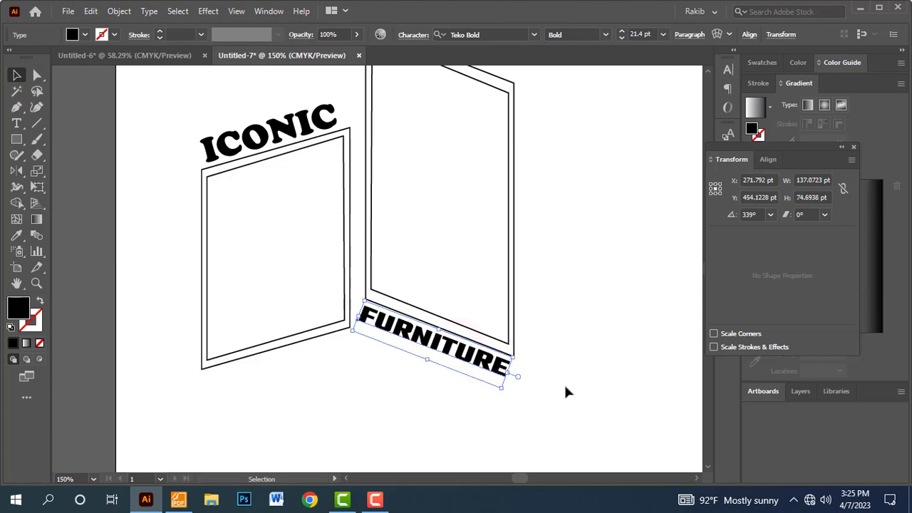
left_click(563, 383)
left_click(474, 363)
left_click(555, 324)
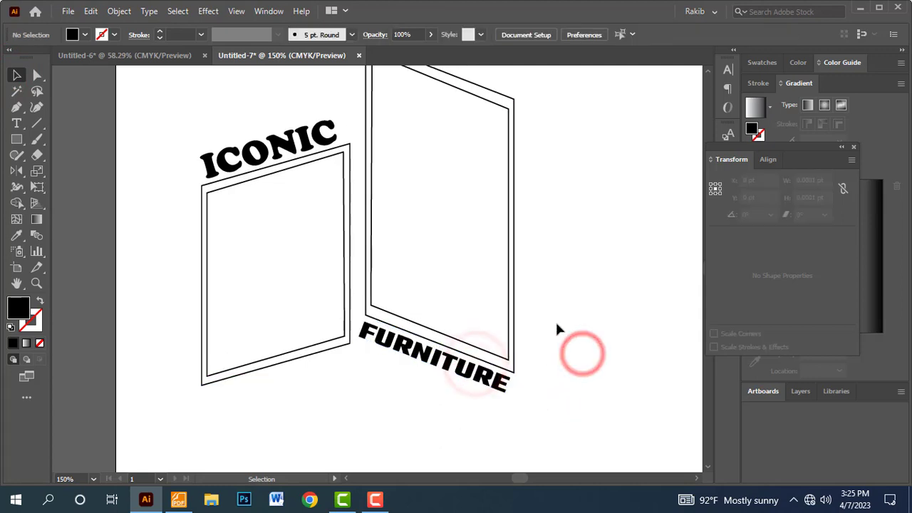
- Zoom and pan to frame the logo artwork, then switch to the job-sheet PDF
key("ctrl+minus")
left_click(489, 275)
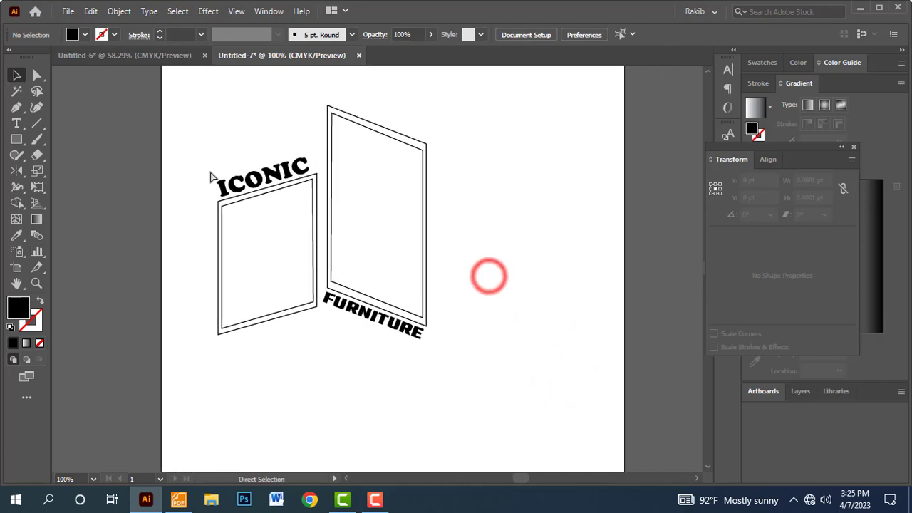
left_click_drag(171, 111, 556, 392)
left_click_drag(580, 297, 534, 317)
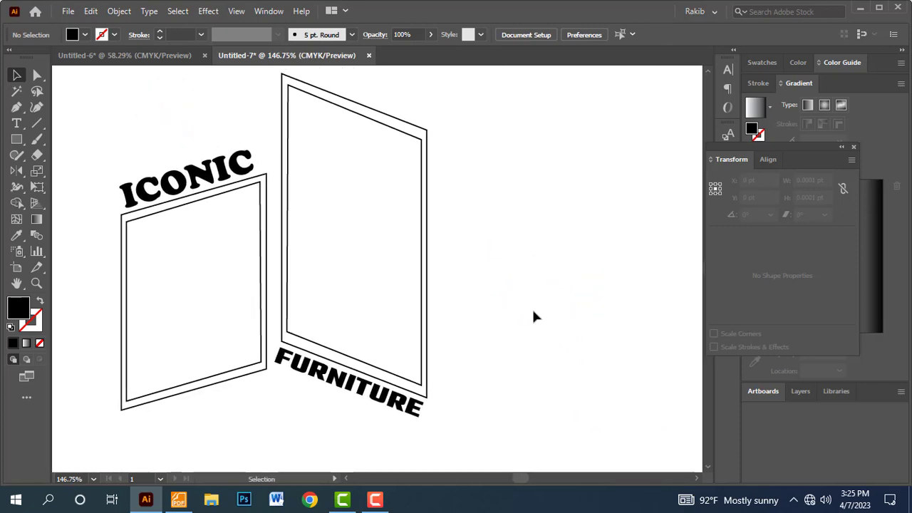
key("alt+Tab")
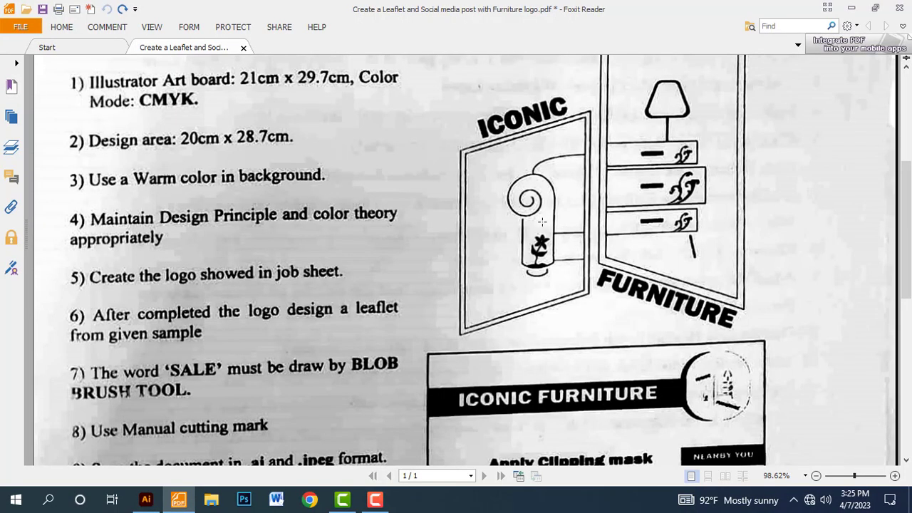
- Box the spiral scroll chair in the reference logo in red, then return to Illustrator
scroll(542, 223, "up", 3)
scroll(601, 256, "down", 1)
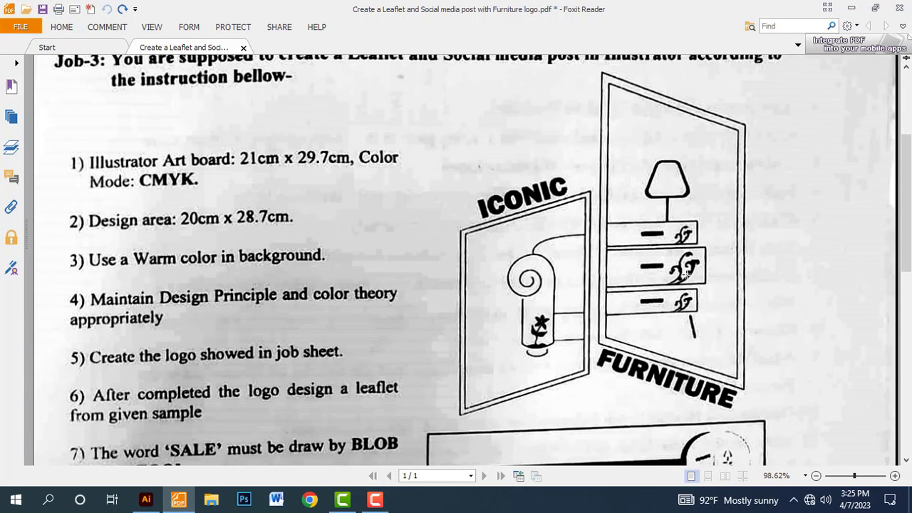
scroll(543, 289, "down", 2)
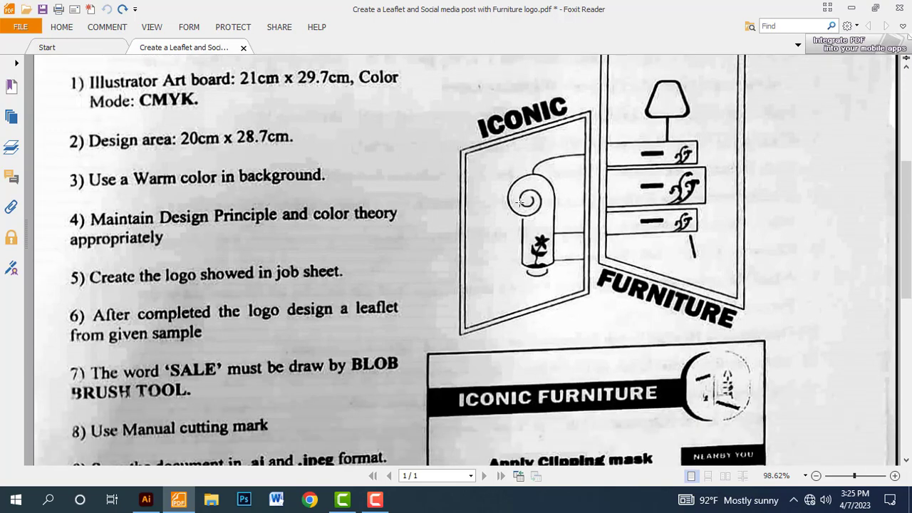
left_click_drag(492, 148, 591, 284)
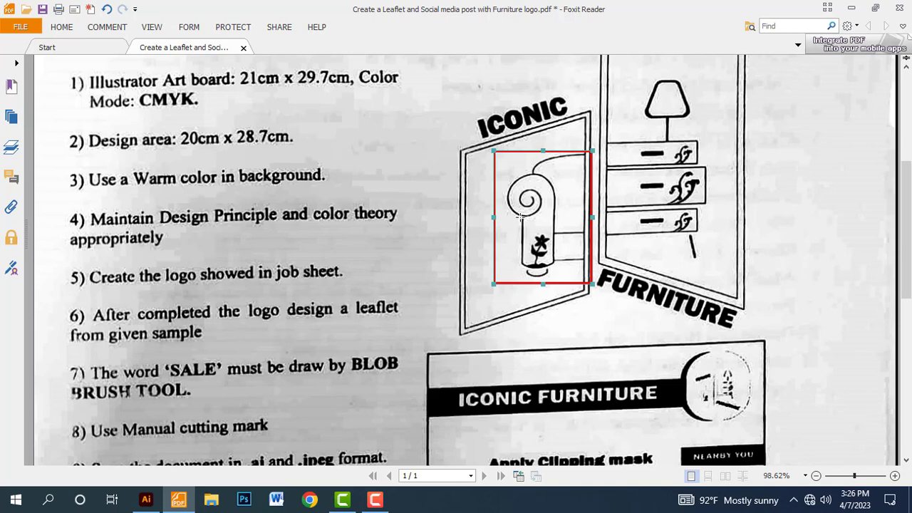
key("alt+Tab")
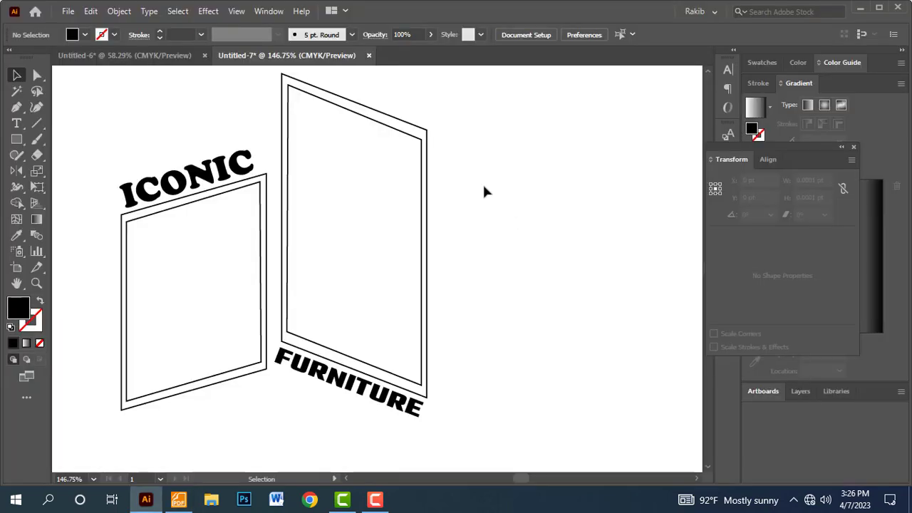
left_click(39, 125)
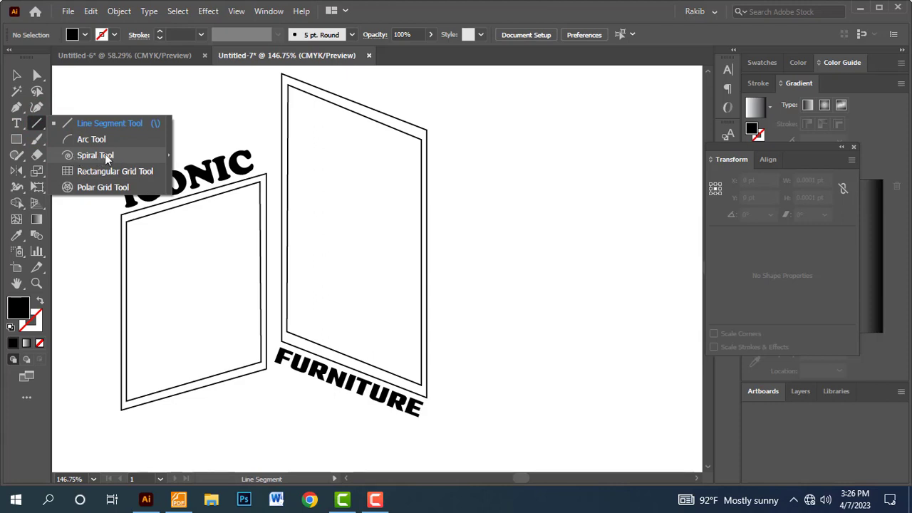
left_click(38, 124)
left_click(39, 125)
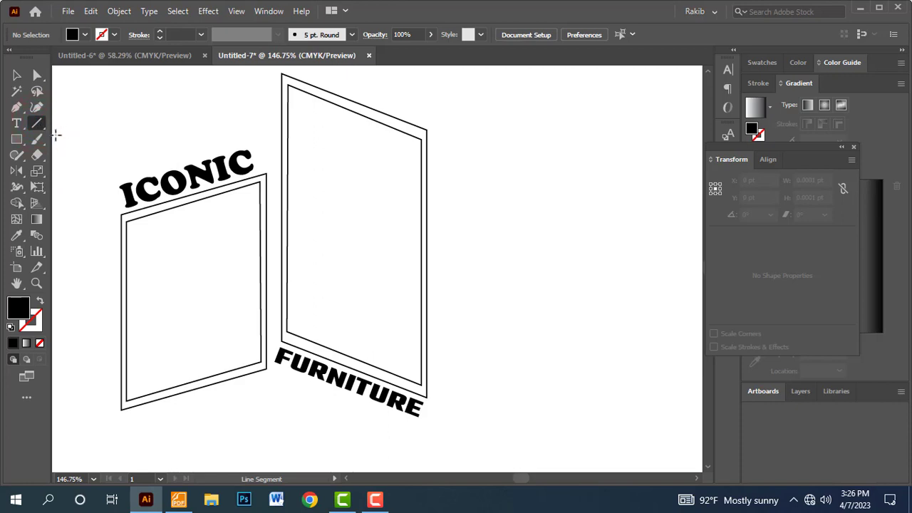
left_click(271, 11)
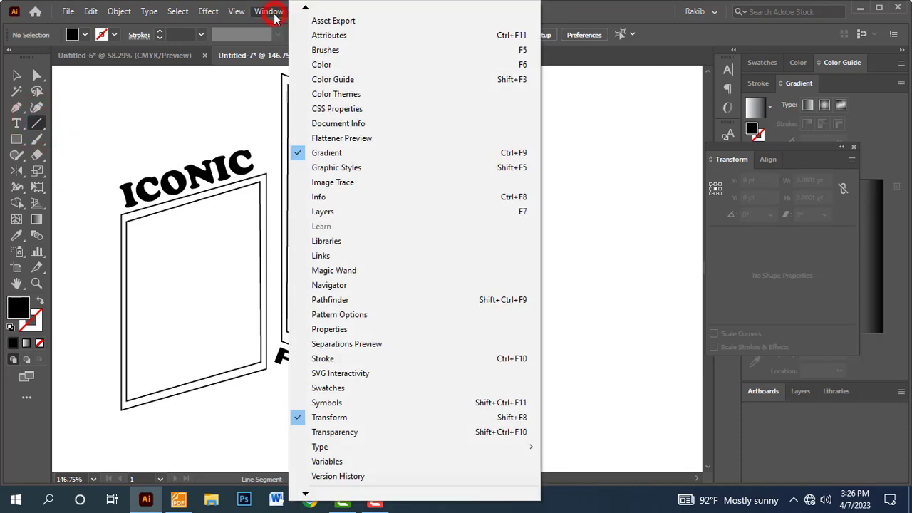
left_click(300, 7)
left_click(300, 7)
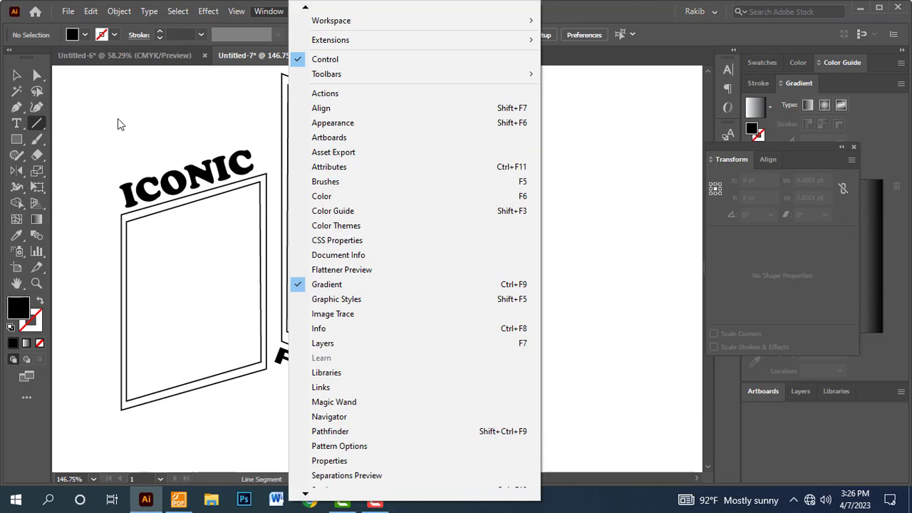
mouse_move(326, 74)
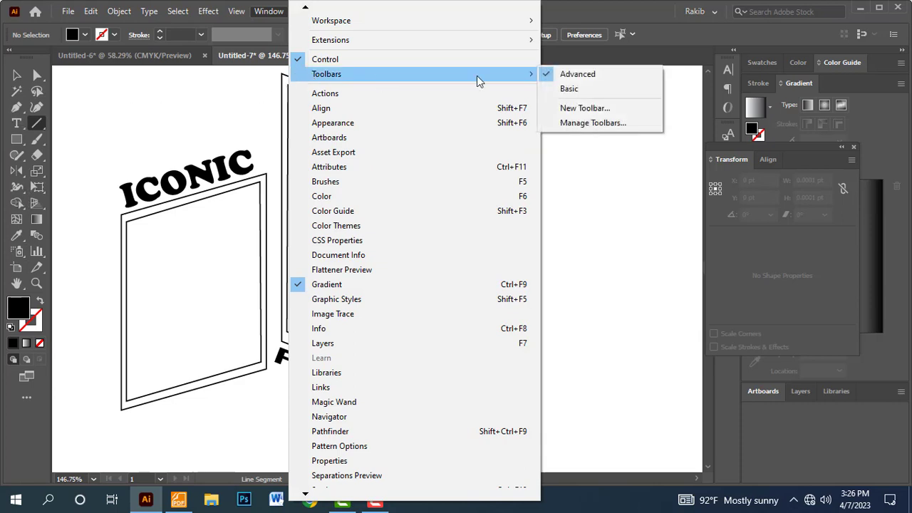
left_click(184, 98)
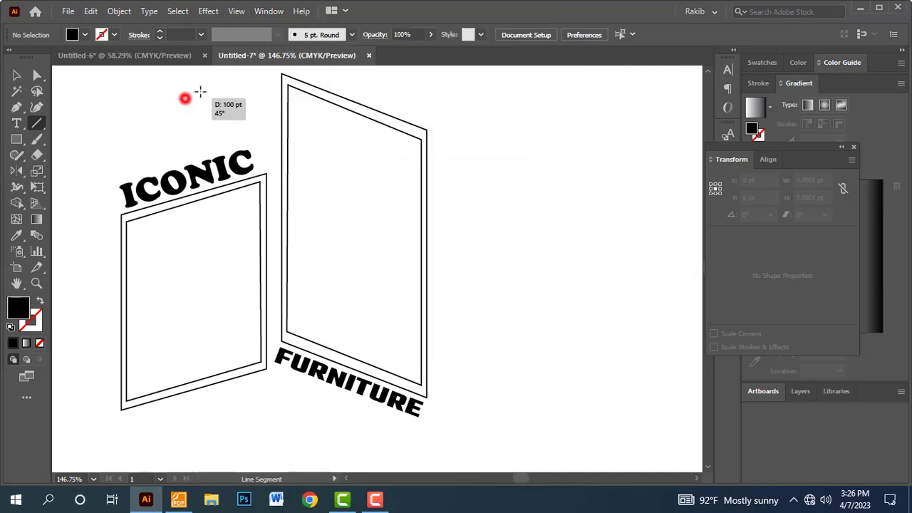
left_click(481, 288)
left_click(270, 10)
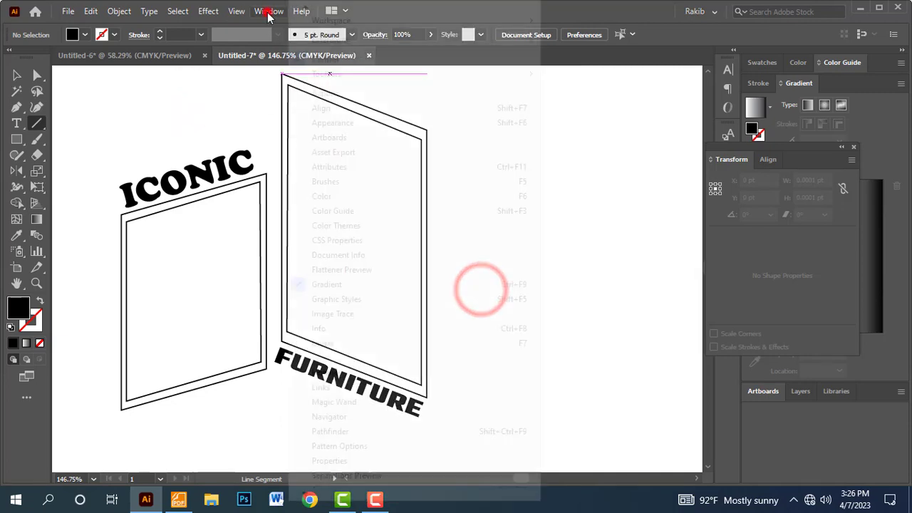
mouse_move(327, 74)
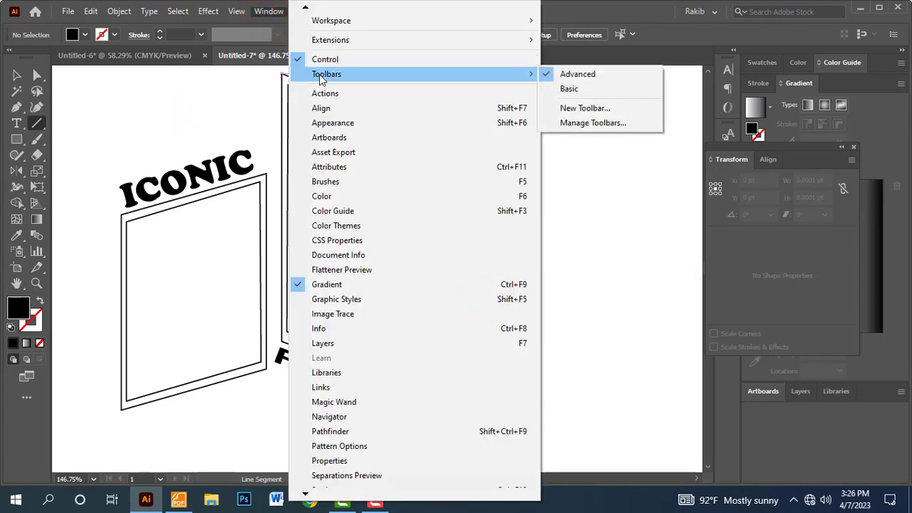
left_click(577, 5)
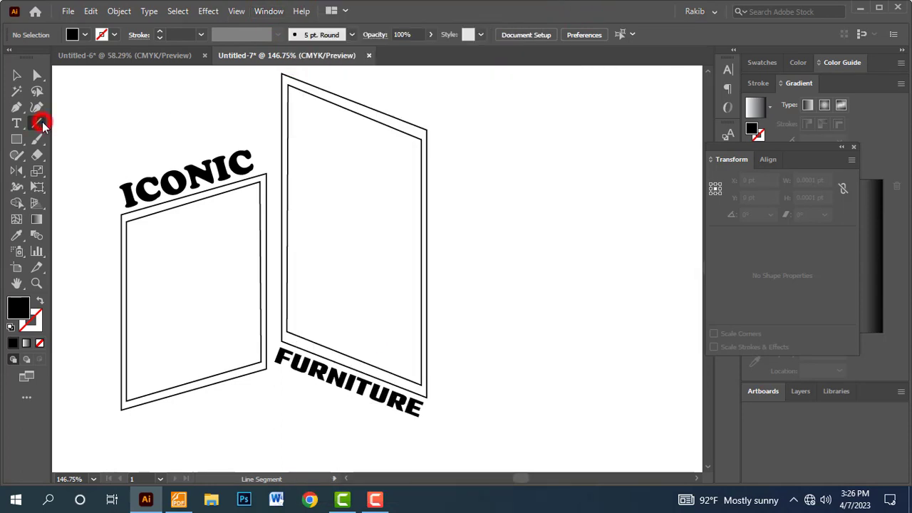
- Draw a spiral inside the left door panel
left_click_drag(39, 122, 98, 155)
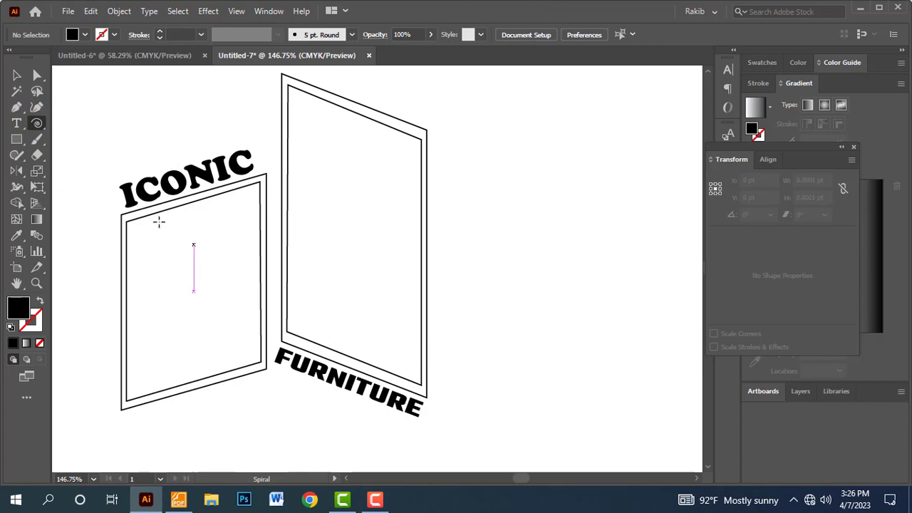
left_click(112, 189, "ctrl")
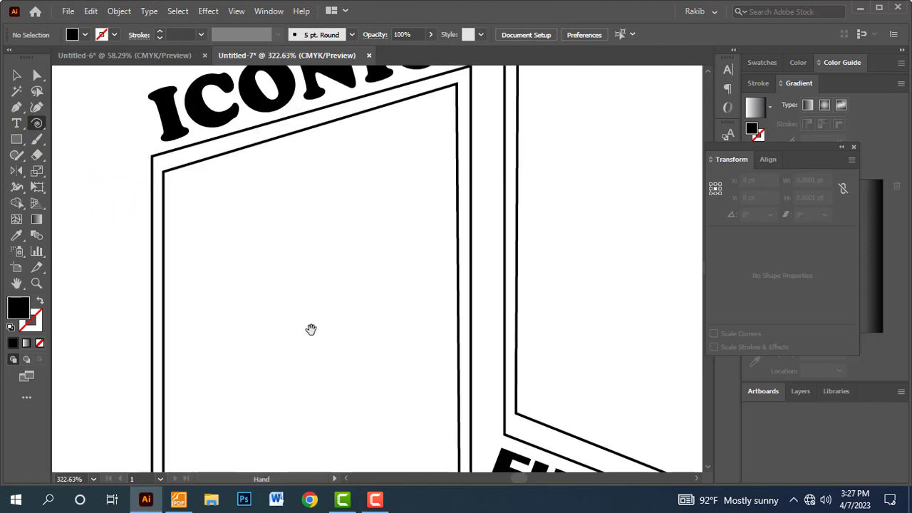
left_click_drag(312, 326, 332, 248)
left_click_drag(300, 188, 342, 251)
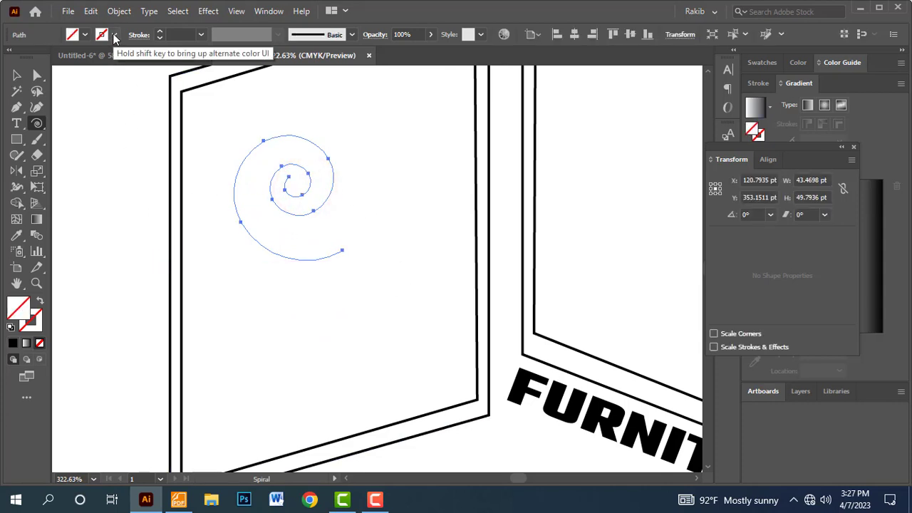
- Give the spiral a black stroke and no fill
left_click(113, 36)
left_click(36, 57)
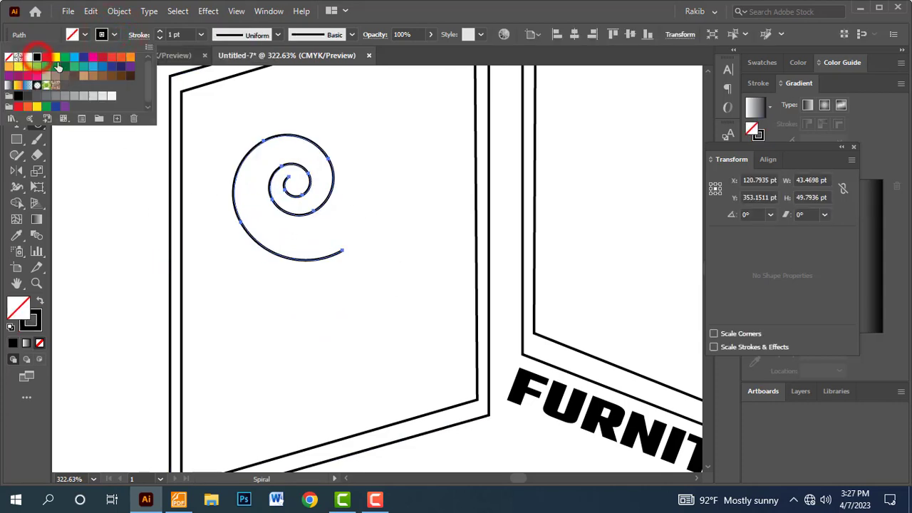
left_click(82, 35)
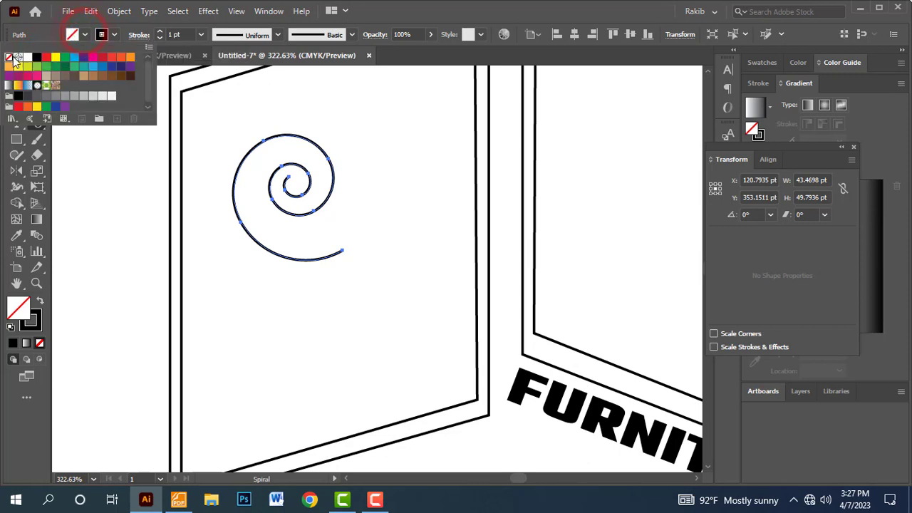
left_click(104, 171)
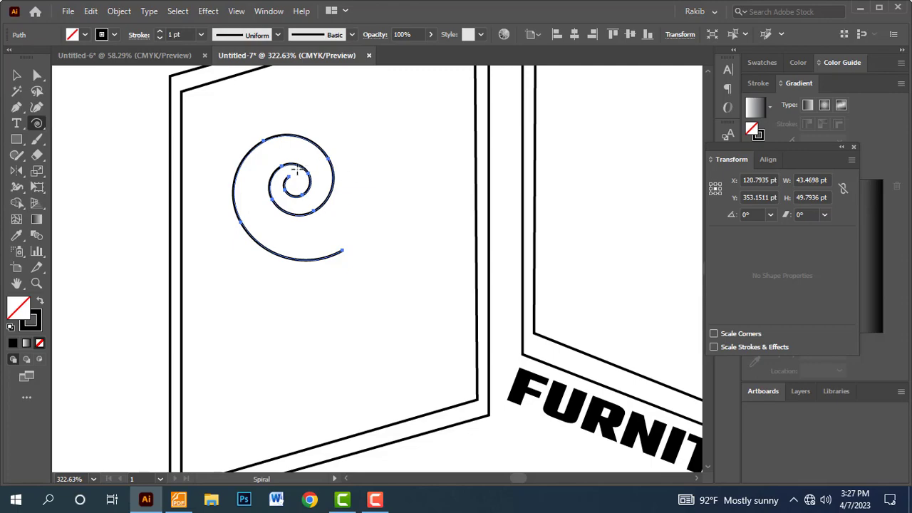
key("alt+Tab")
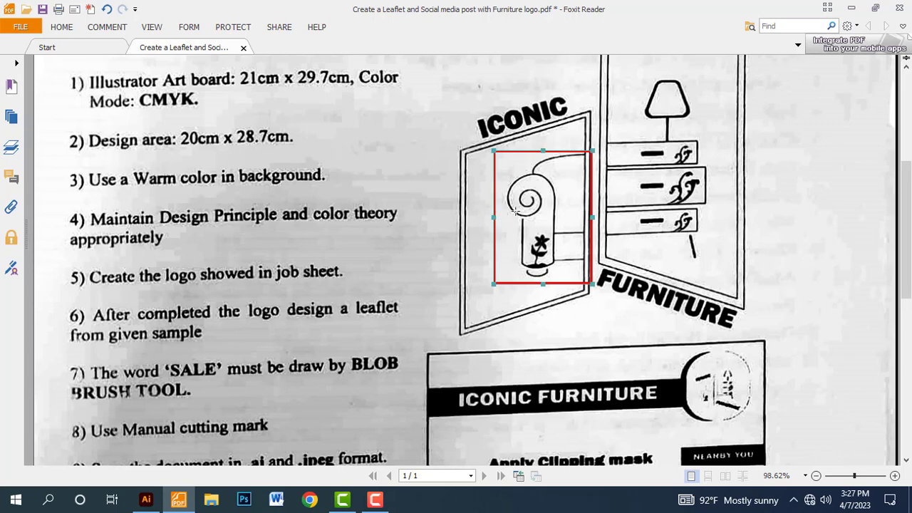
key("alt+Tab")
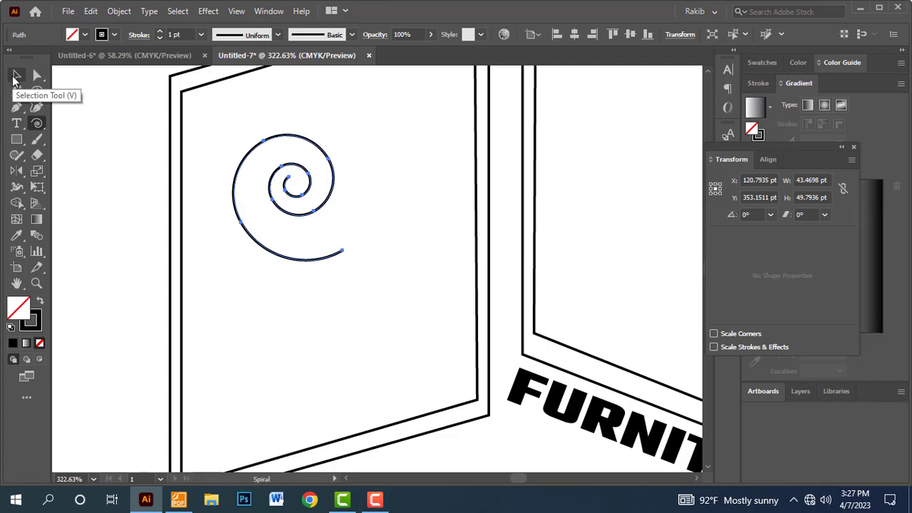
- Reflect the spiral across a vertical axis at 90°
left_click(15, 76)
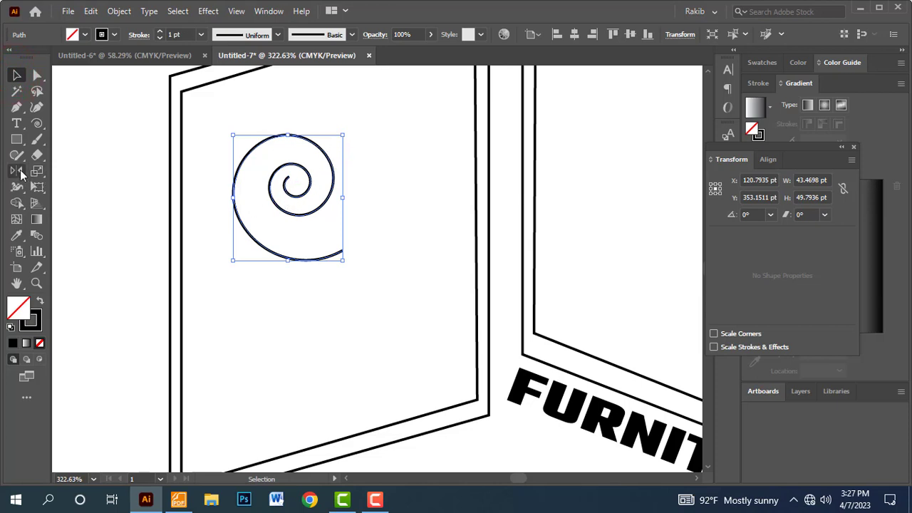
double_click(17, 172)
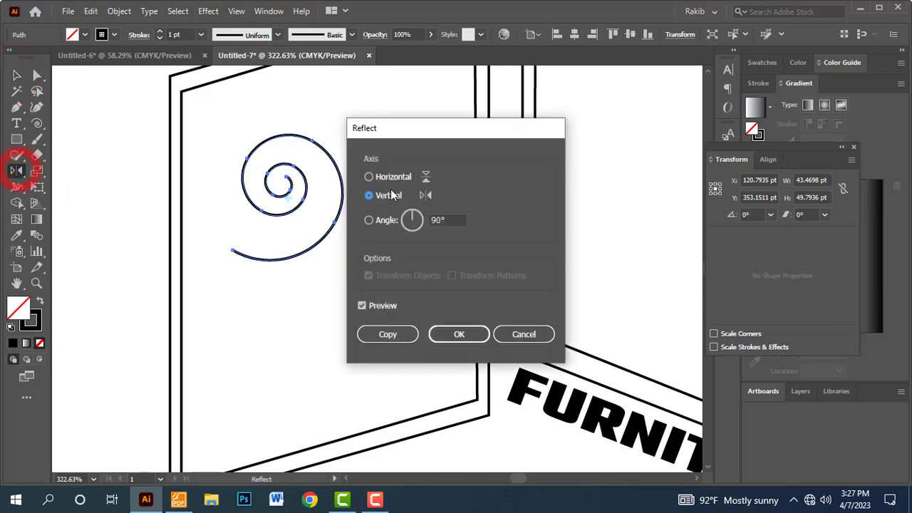
left_click(370, 197)
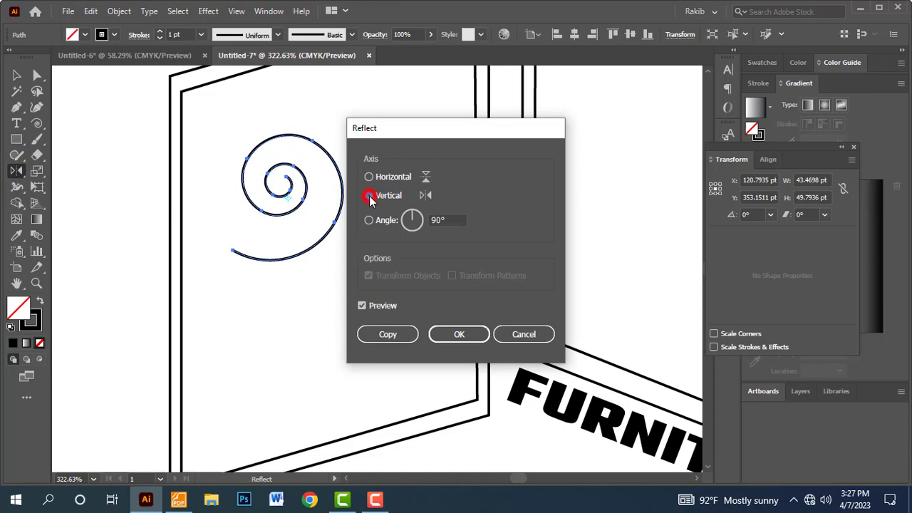
double_click(454, 220)
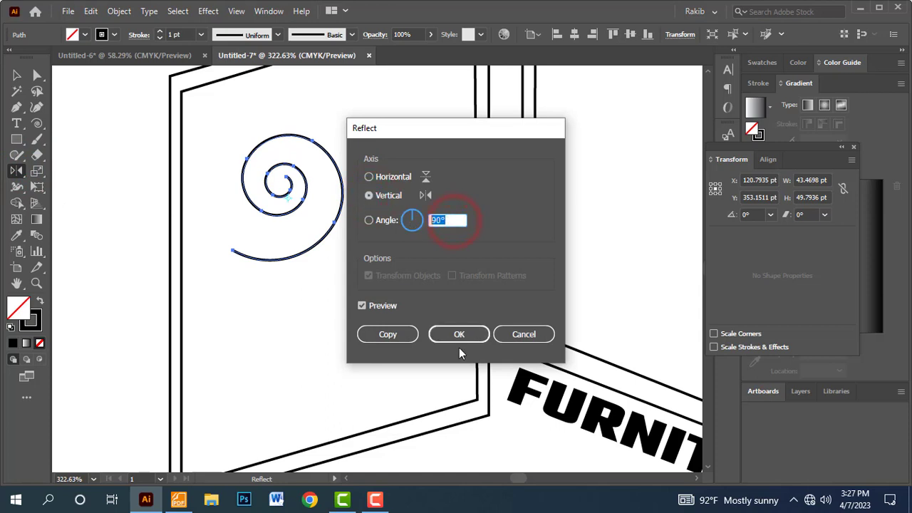
left_click(458, 334)
- Move the spiral to the right inside the left door panel
left_click(16, 75)
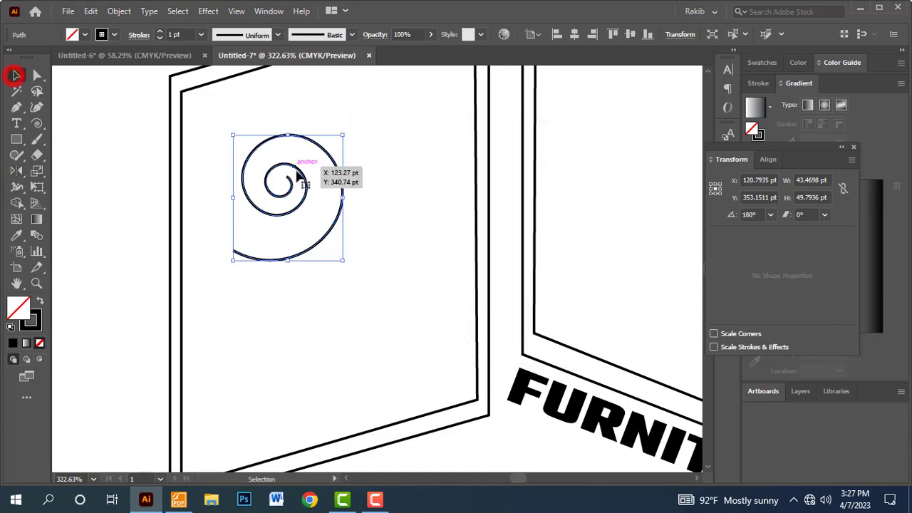
left_click_drag(299, 176, 350, 173)
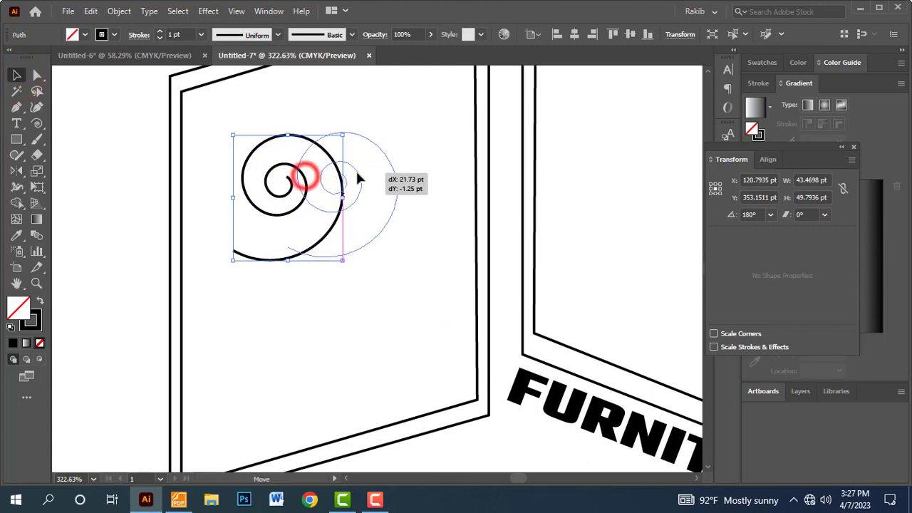
left_click(408, 242)
left_click_drag(428, 227, 395, 241)
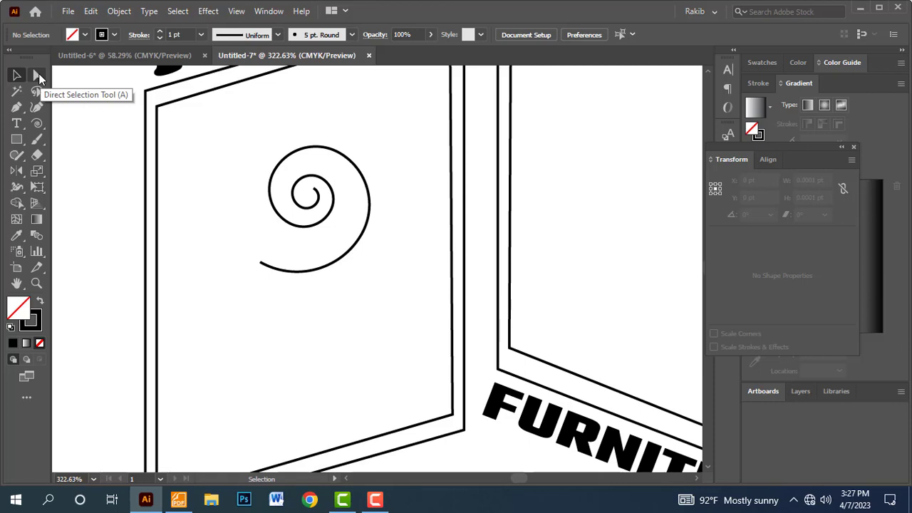
- Select the spiral's outer tail with Direct Selection and delete it
left_click(38, 77)
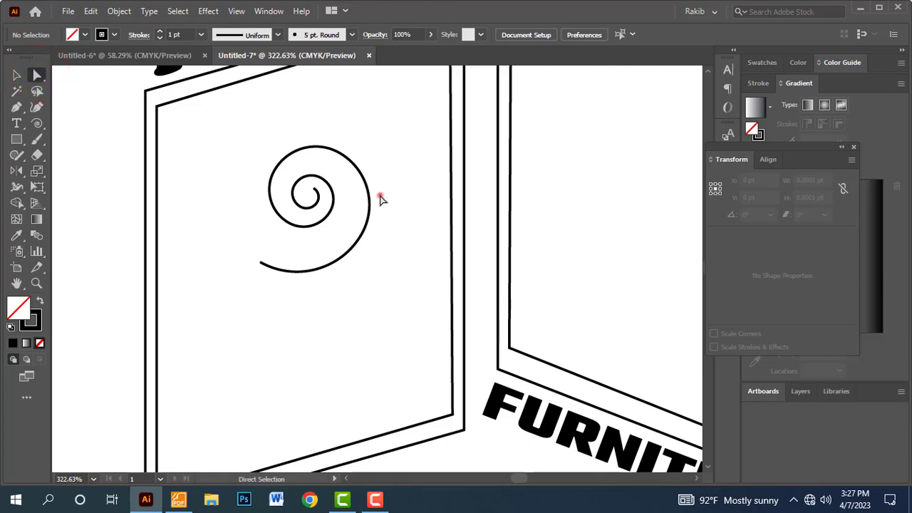
left_click_drag(381, 197, 356, 249)
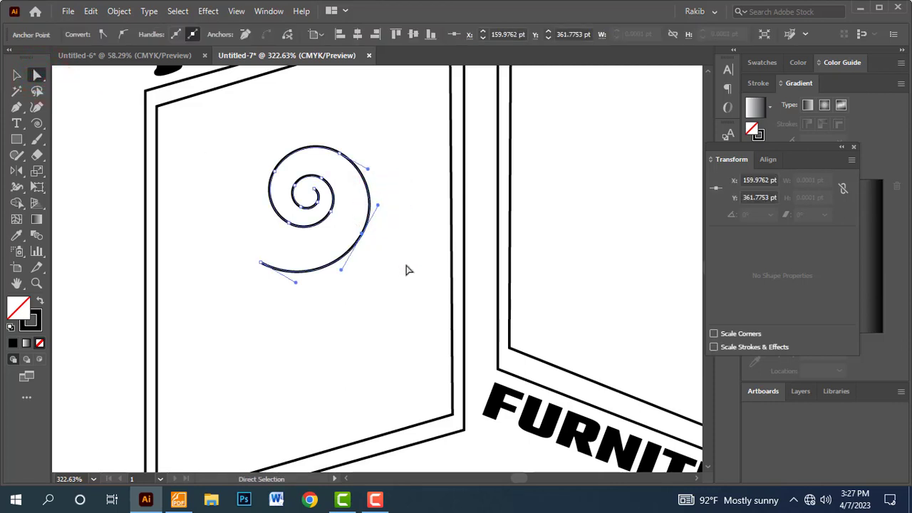
key("Delete")
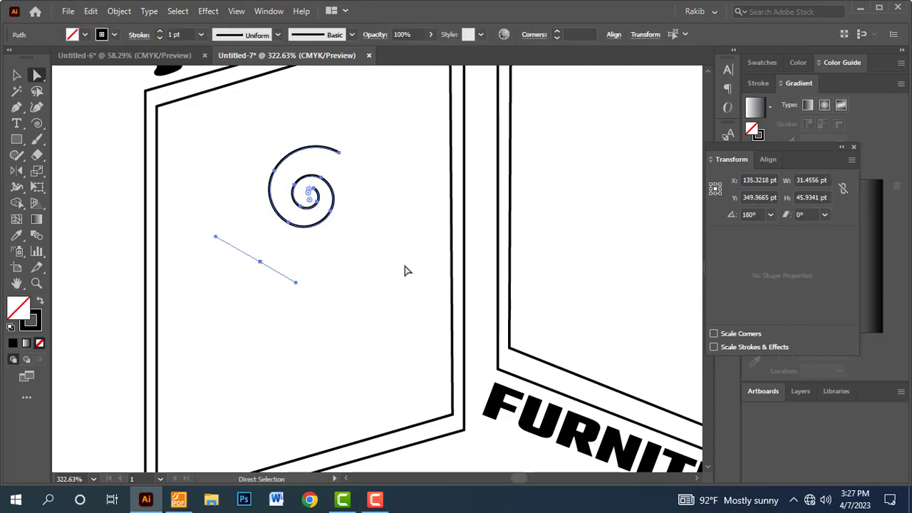
left_click(325, 265)
- Undo an accidental deletion of the door-frame lines and deselect everything
left_click_drag(315, 256, 240, 296)
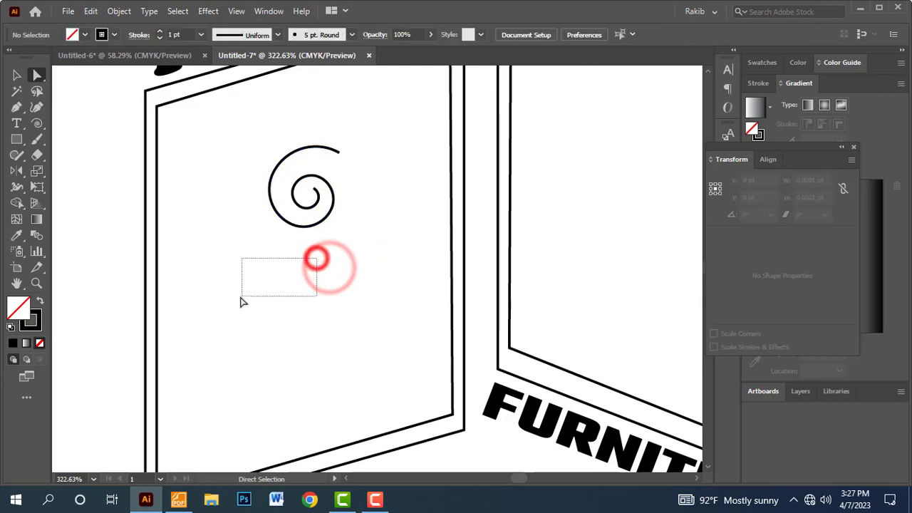
key("Delete")
key("ctrl+z")
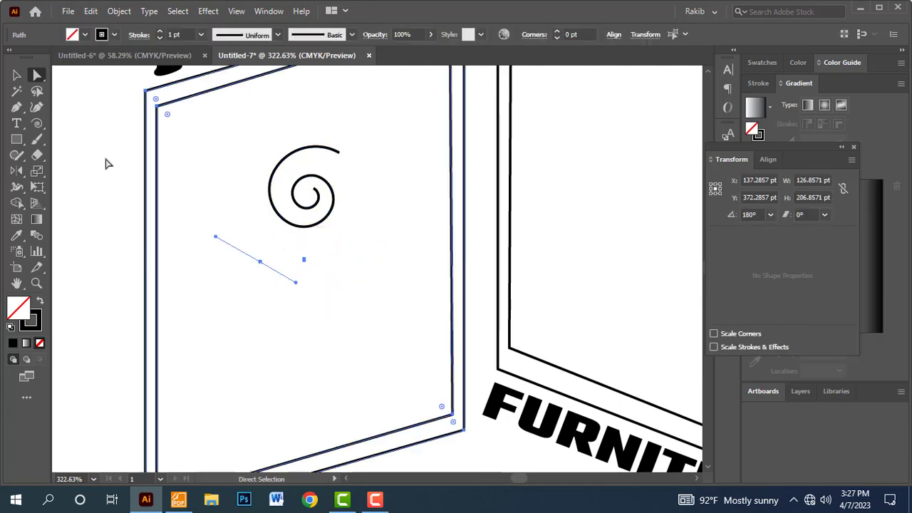
left_click(17, 74)
left_click(381, 305)
left_click_drag(309, 260, 305, 262)
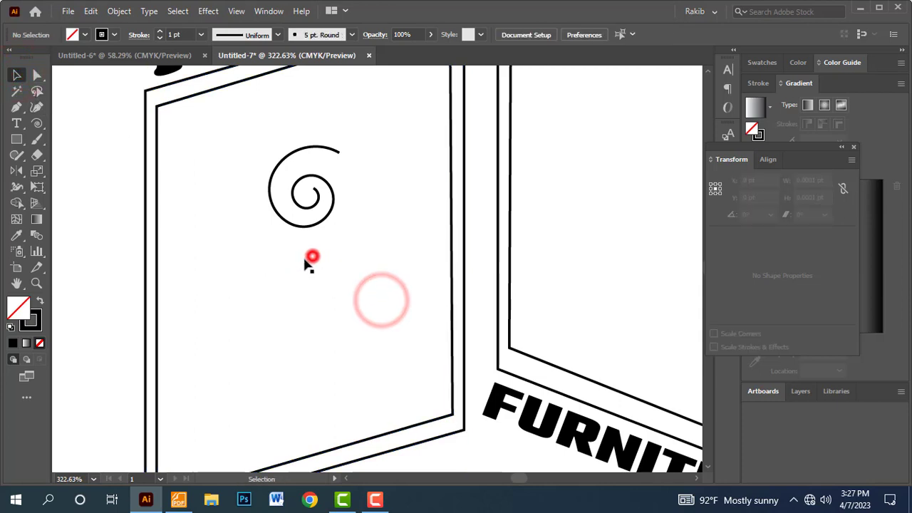
left_click(326, 326)
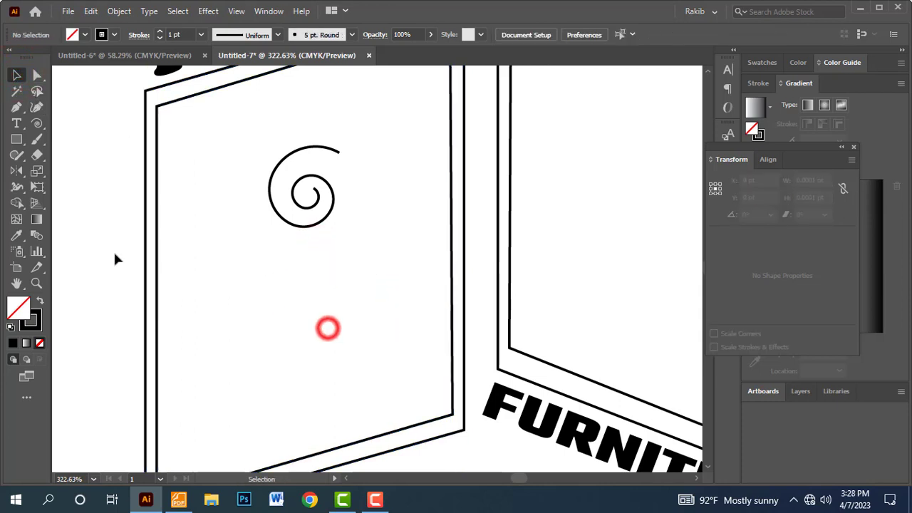
left_click(109, 242)
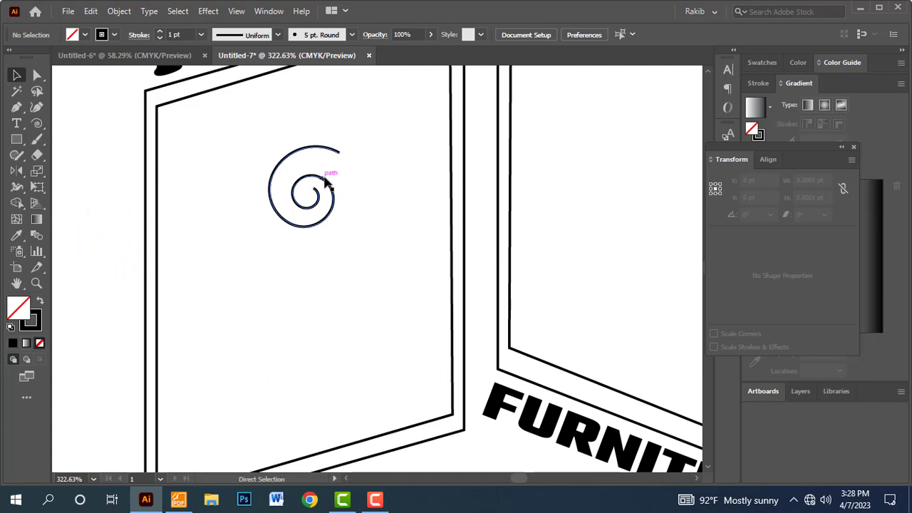
key("ctrl+minus")
- In the job sheet, sketch temporary marks around the chair, then undo them all
left_click_drag(377, 173, 379, 188)
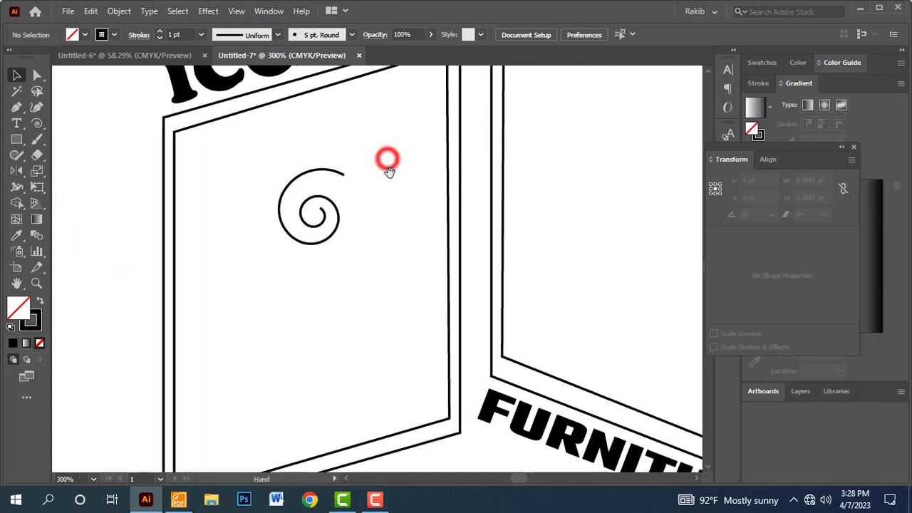
key("alt+Tab")
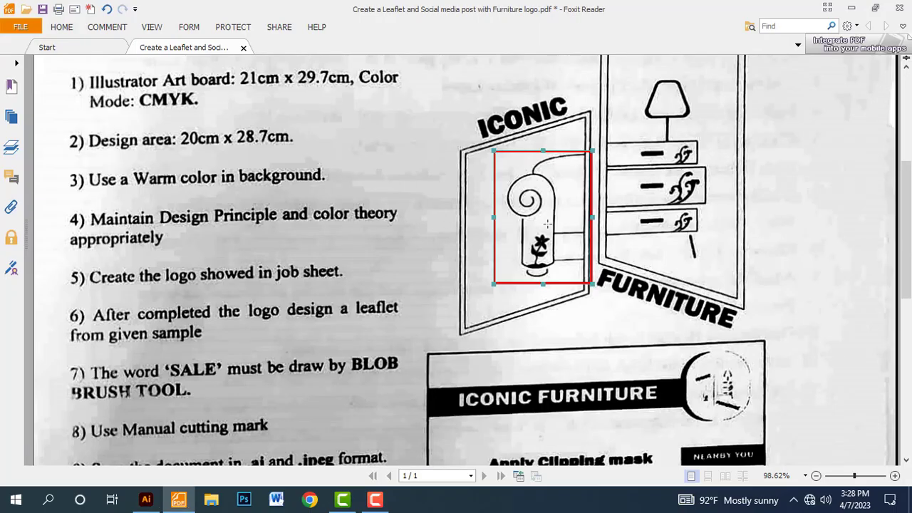
key("ctrl+z")
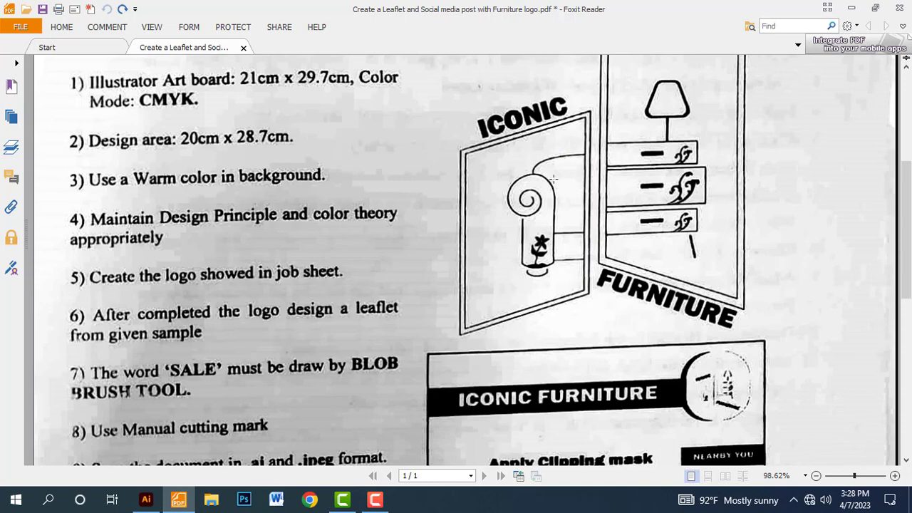
left_click_drag(554, 179, 561, 272)
key("ctrl+z")
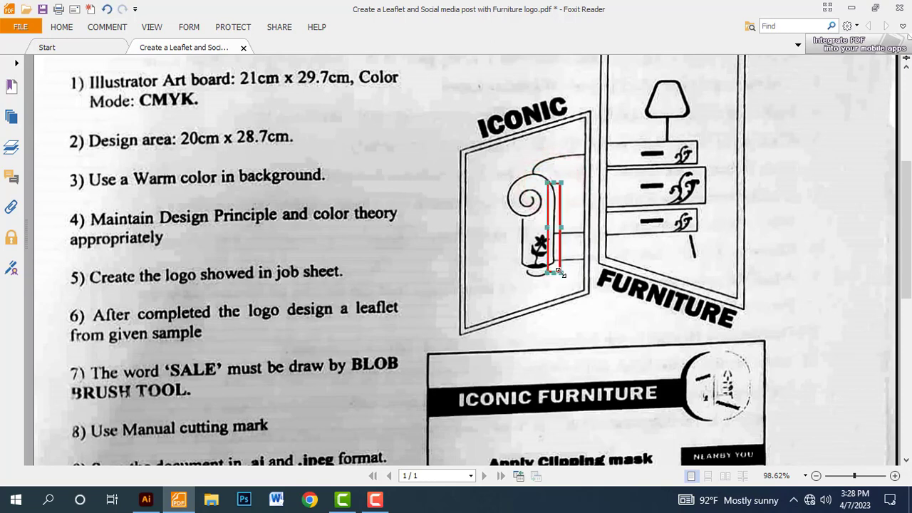
left_click_drag(515, 221, 533, 272)
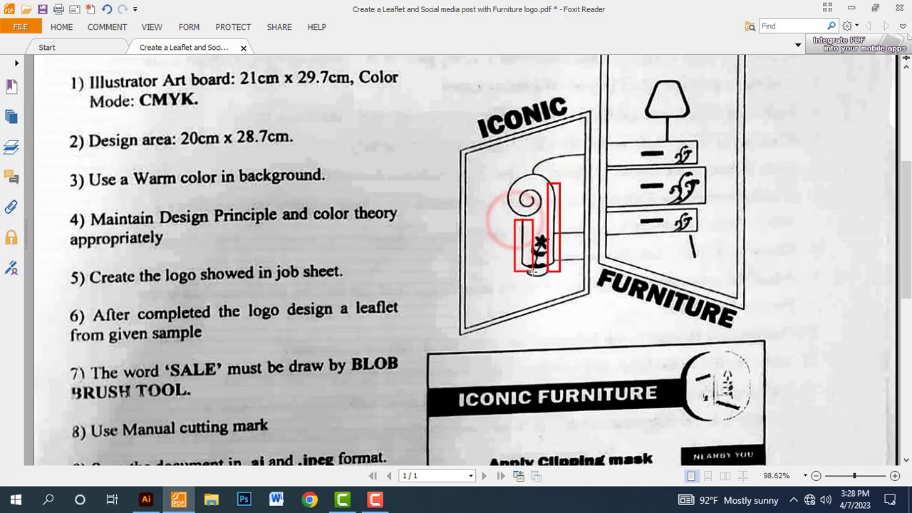
key("ctrl+z")
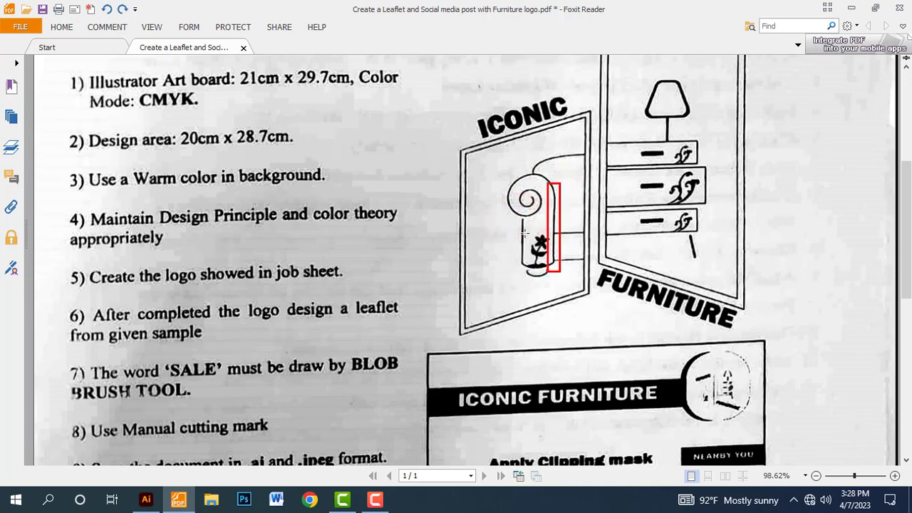
key("ctrl+z")
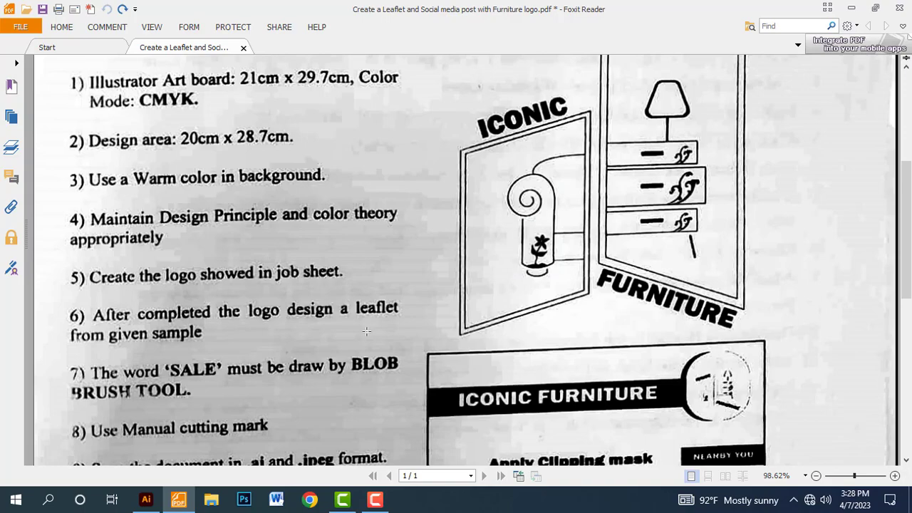
- Return to the Illustrator logo and select the Pen tool
key("alt+Tab")
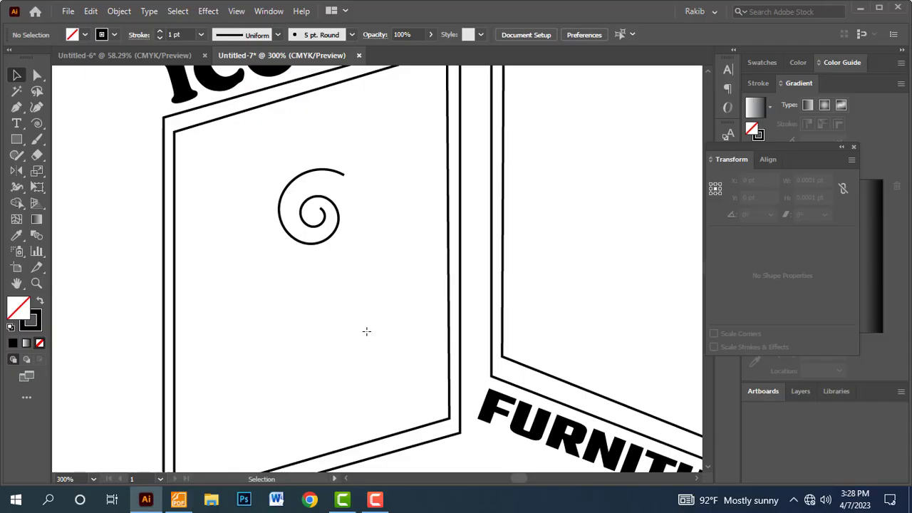
left_click(18, 110)
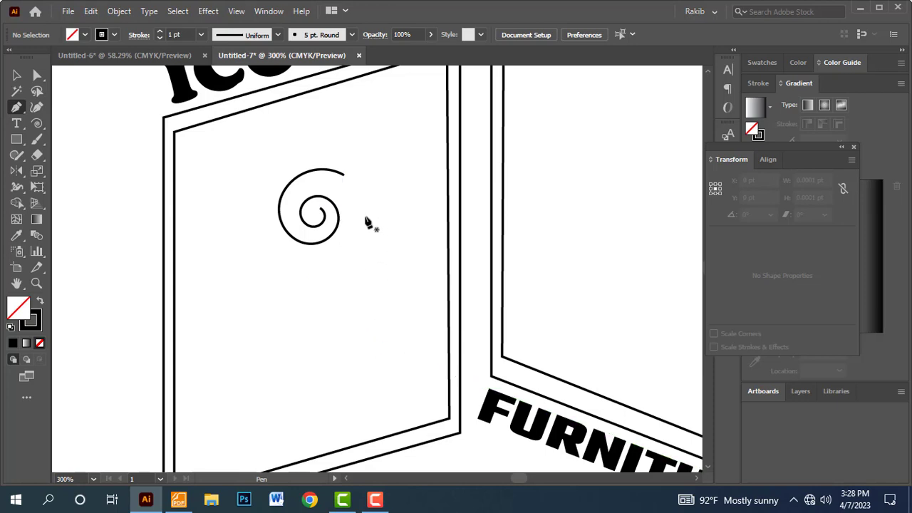
- Continue the spiral's open end: a straight back down, a flat base left, a front leg up
left_click(344, 175)
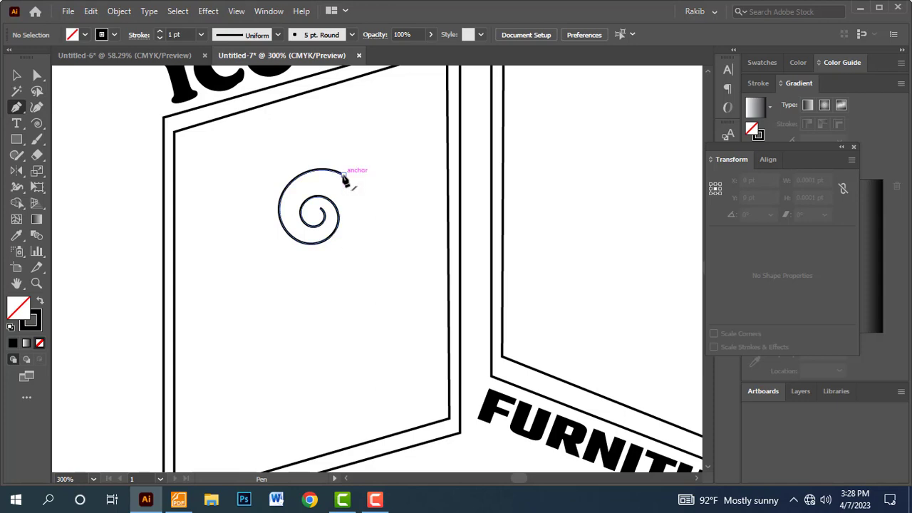
mouse_move(344, 175)
left_mouse_down()
mouse_move(343, 364)
mouse_move(344, 356)
left_mouse_up()
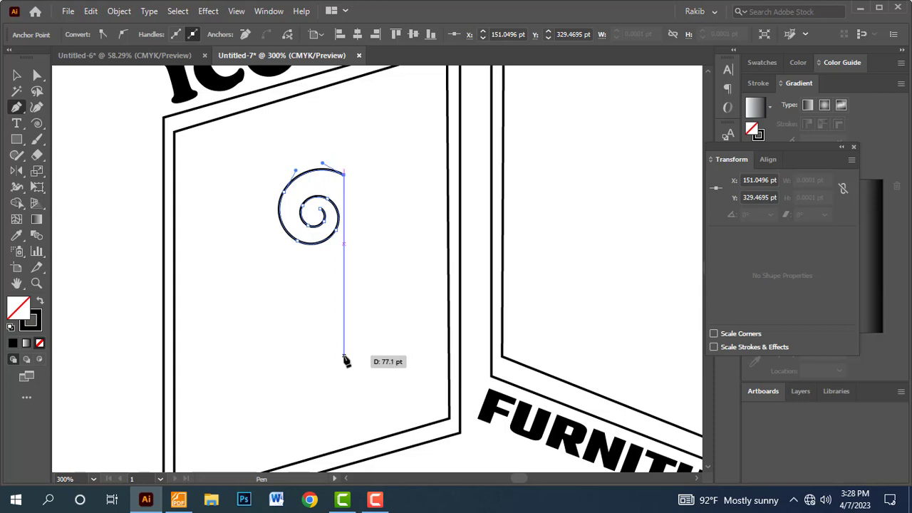
left_click(344, 356)
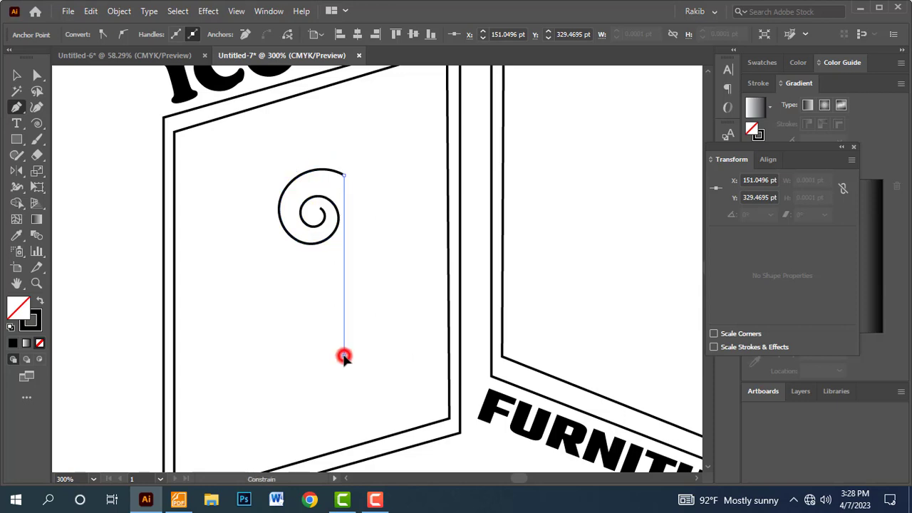
left_click(298, 354)
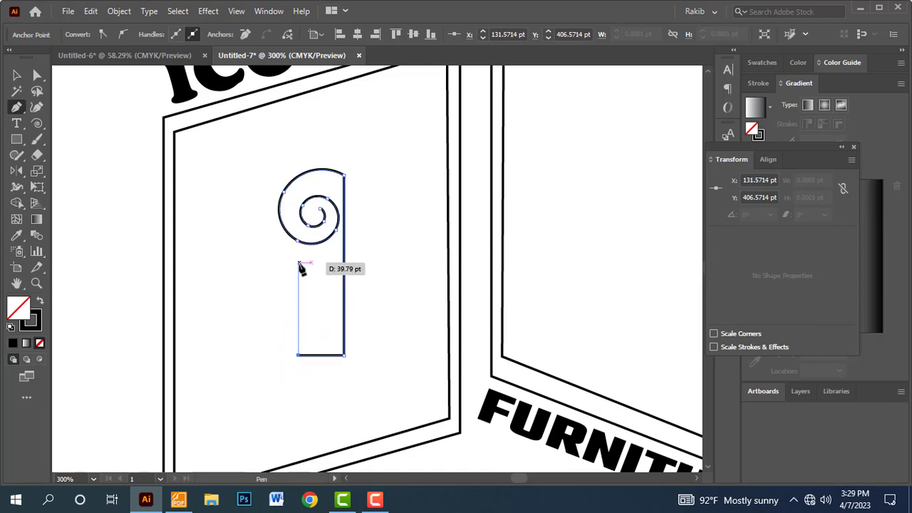
left_click(299, 262)
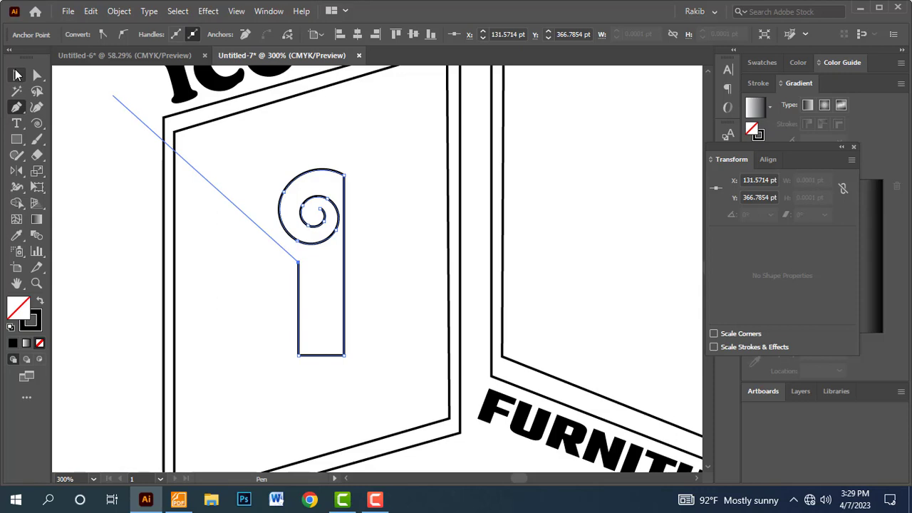
- Deselect the chair, select the left door frame, and lock it with Object > Lock > Selection
left_click(15, 74)
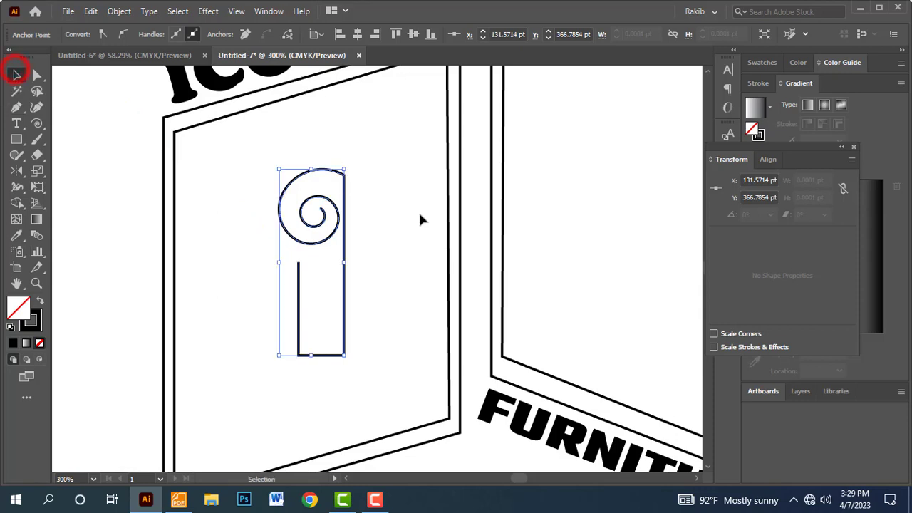
left_click(400, 196)
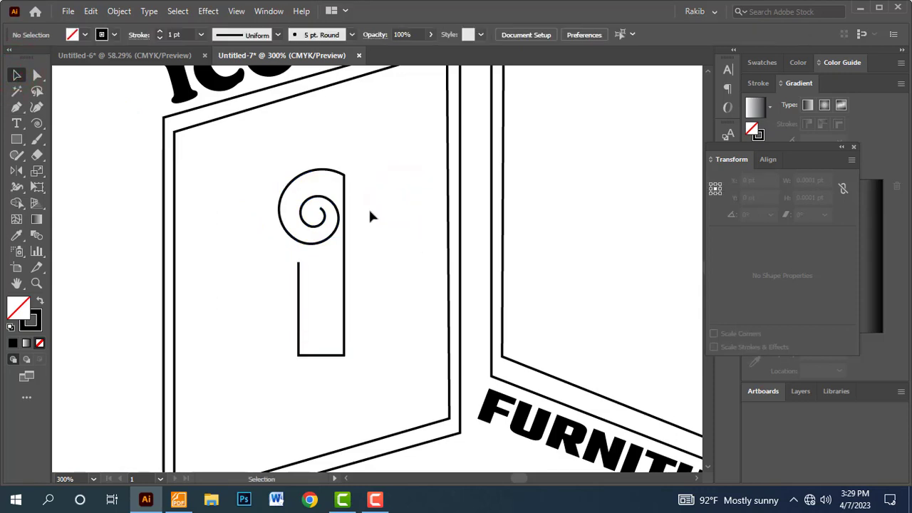
left_click(367, 166)
key("ctrl+minus")
key("ctrl+minus")
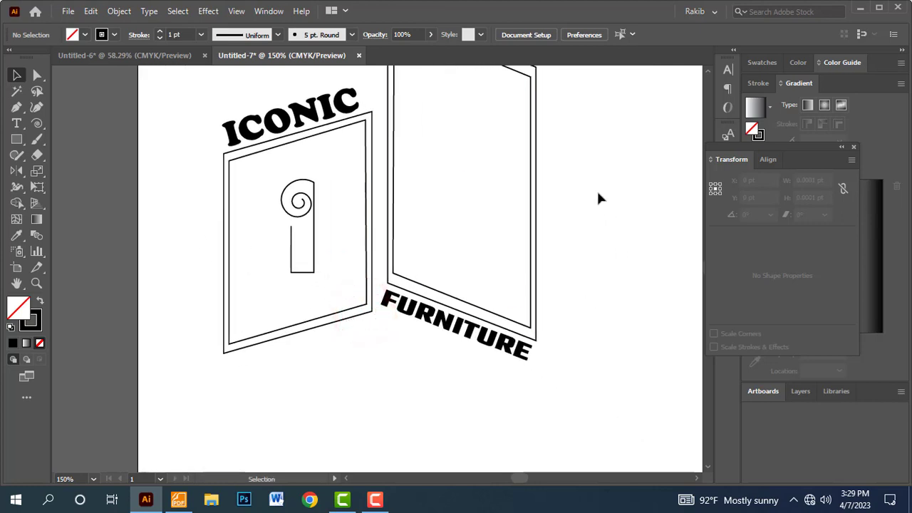
left_click_drag(211, 300, 236, 316)
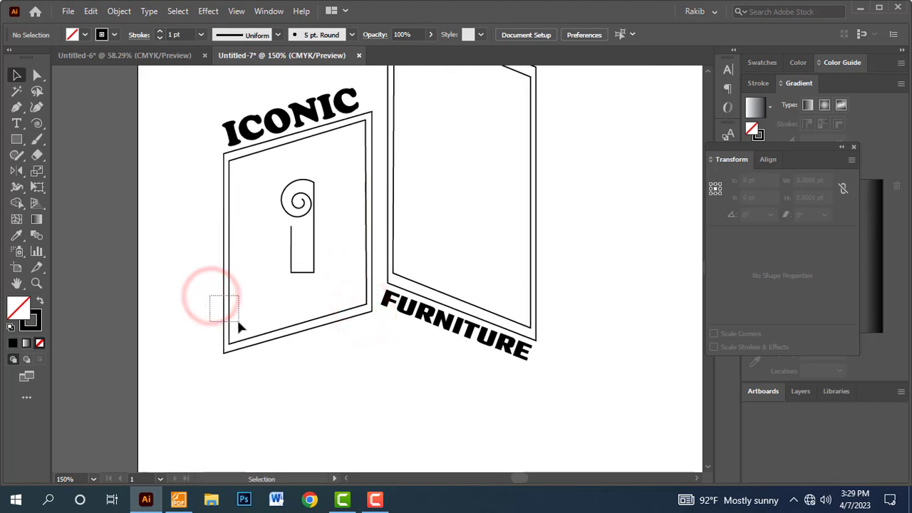
left_click(118, 11)
mouse_move(168, 99)
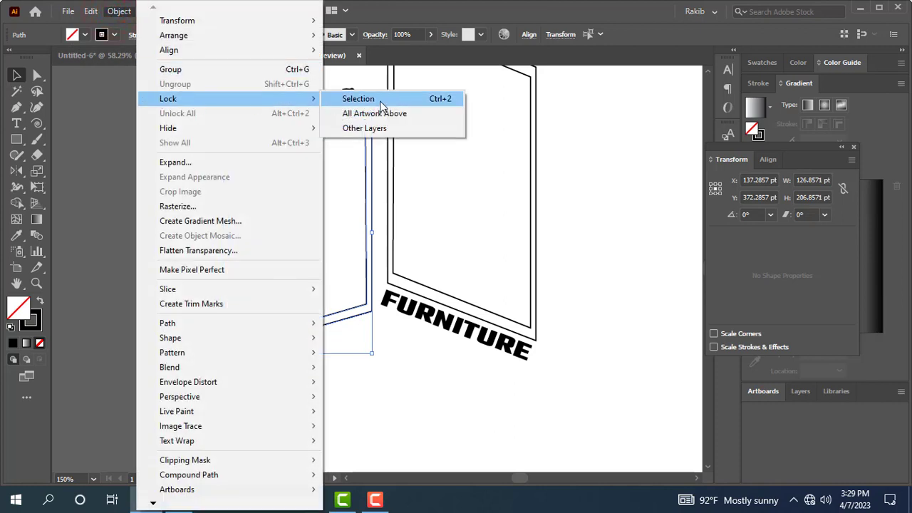
left_click(380, 100)
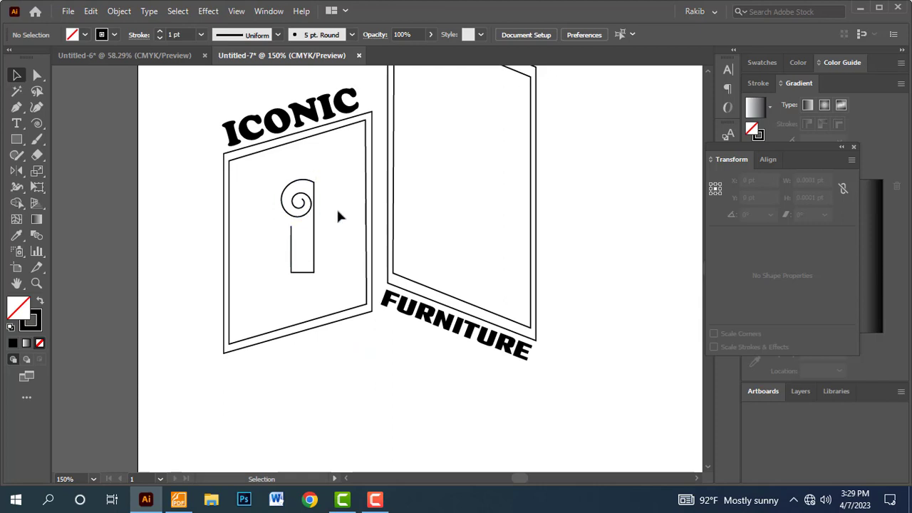
key("ctrl+plus")
key("ctrl+plus")
key("ctrl+plus")
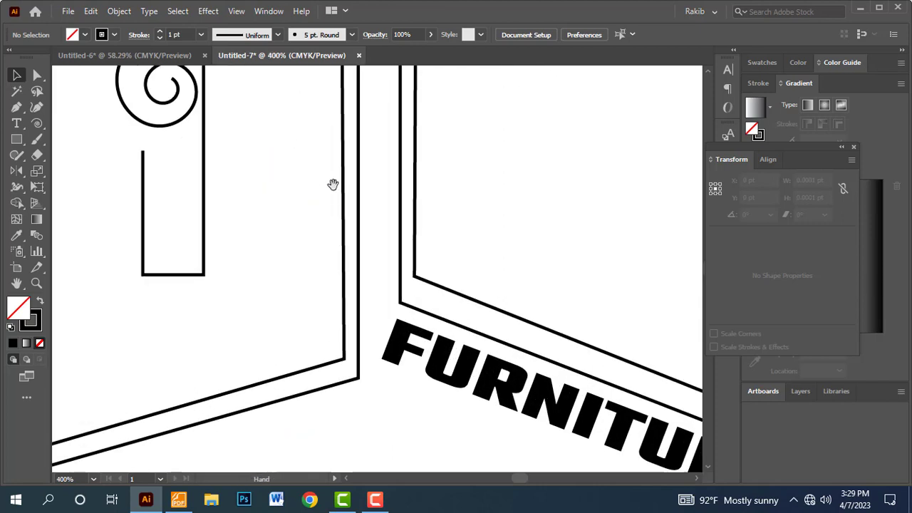
- Round the chair's top corner where the spiral meets the back using the live-corner widget
mouse_move(333, 184)
left_mouse_down()
mouse_move(437, 247)
mouse_move(360, 229)
left_mouse_up()
left_click_drag(342, 148, 312, 183)
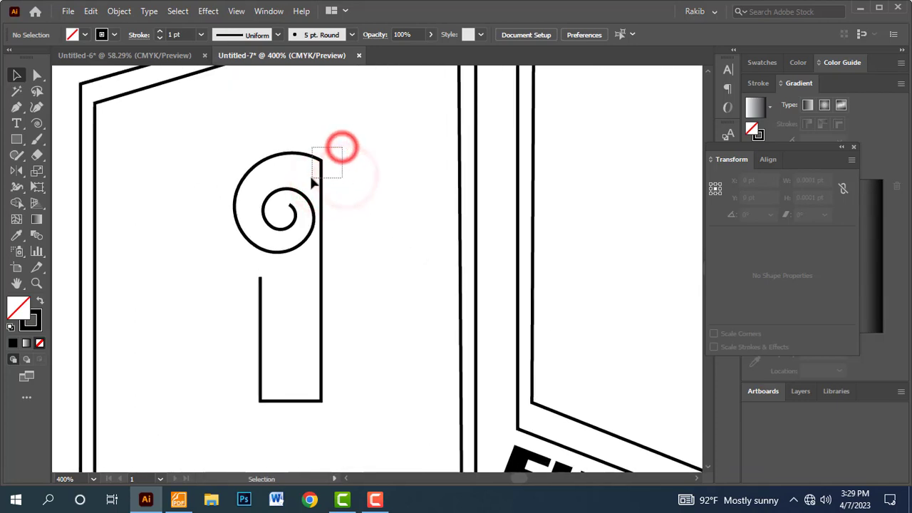
left_click(359, 169)
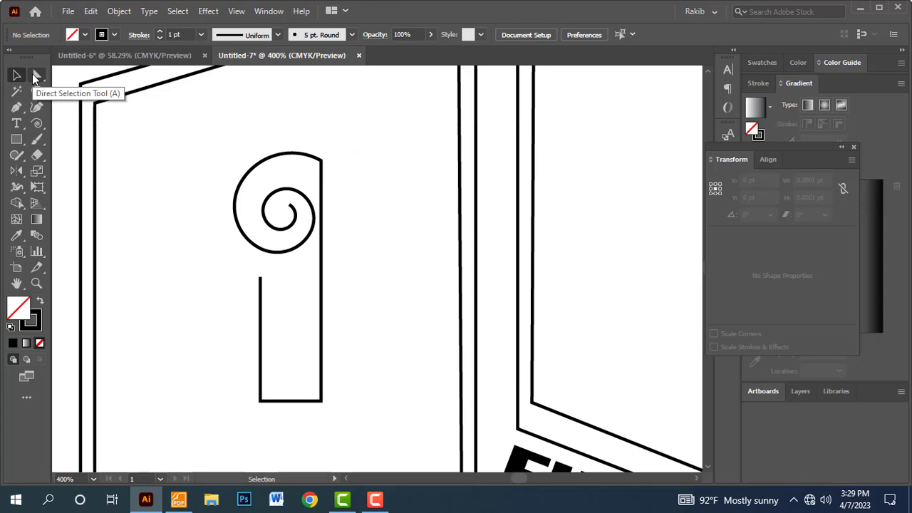
left_click(36, 76)
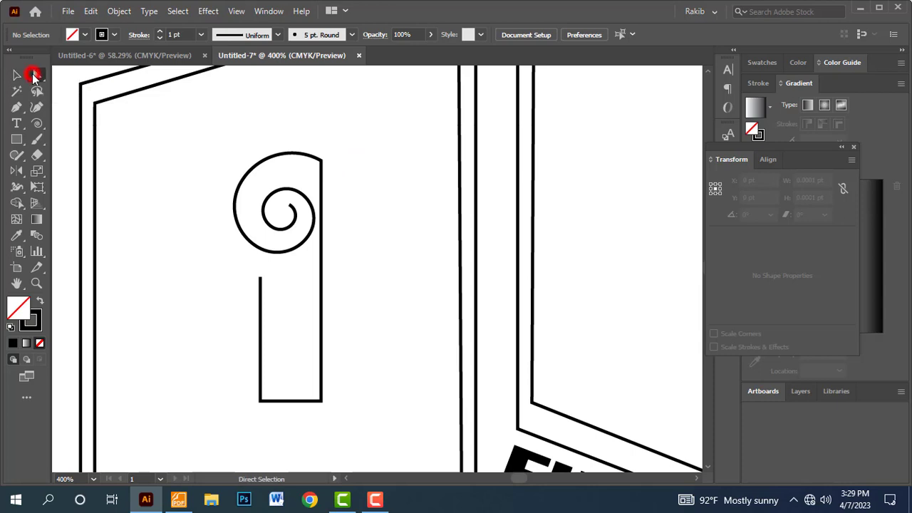
left_click_drag(345, 134, 316, 180)
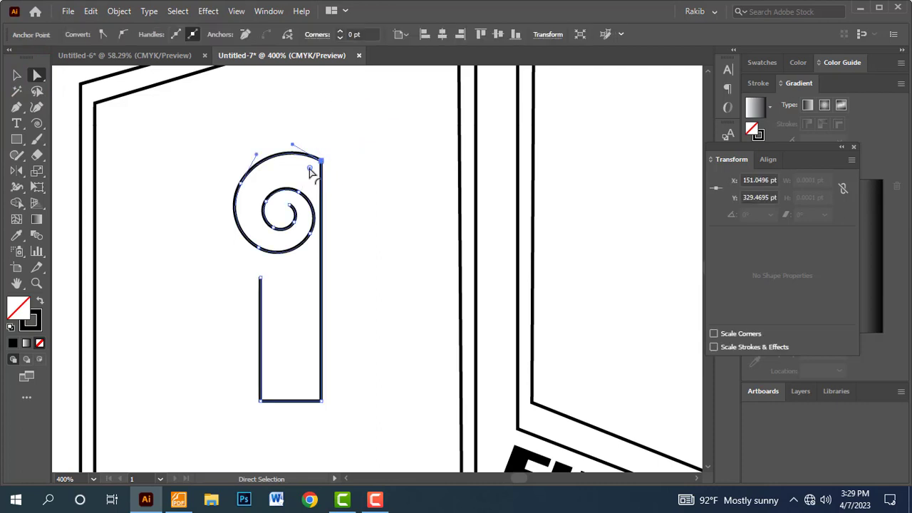
left_click_drag(310, 169, 284, 229)
left_click(368, 244)
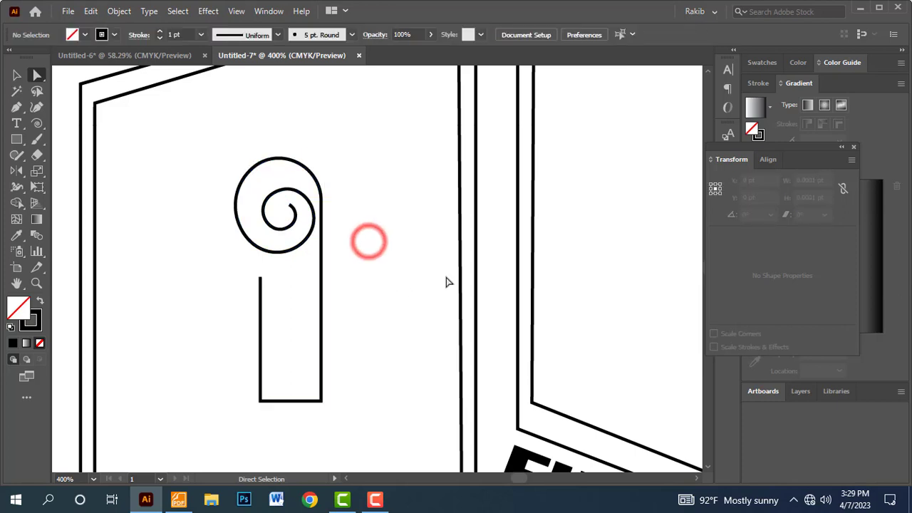
- Move the chair's back line right to widen it and round the top corner further
key("ctrl+minus")
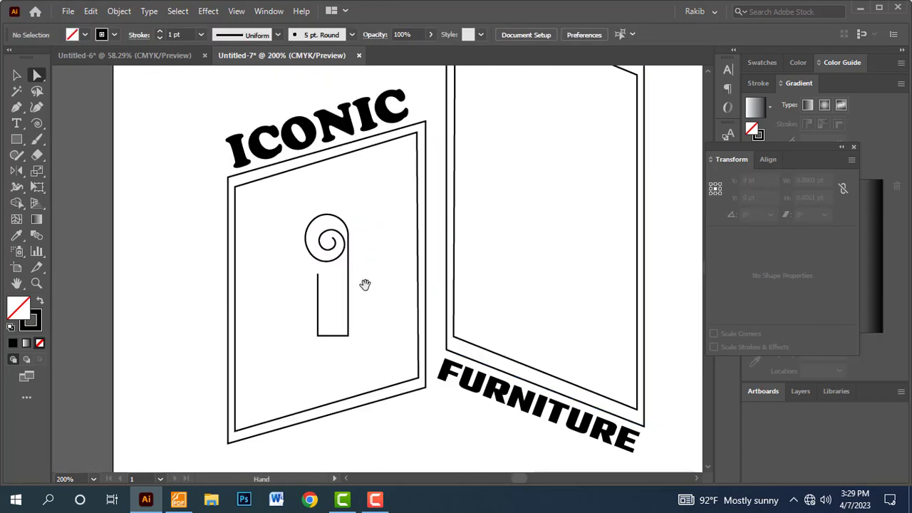
left_click_drag(363, 281, 325, 245)
key("a")
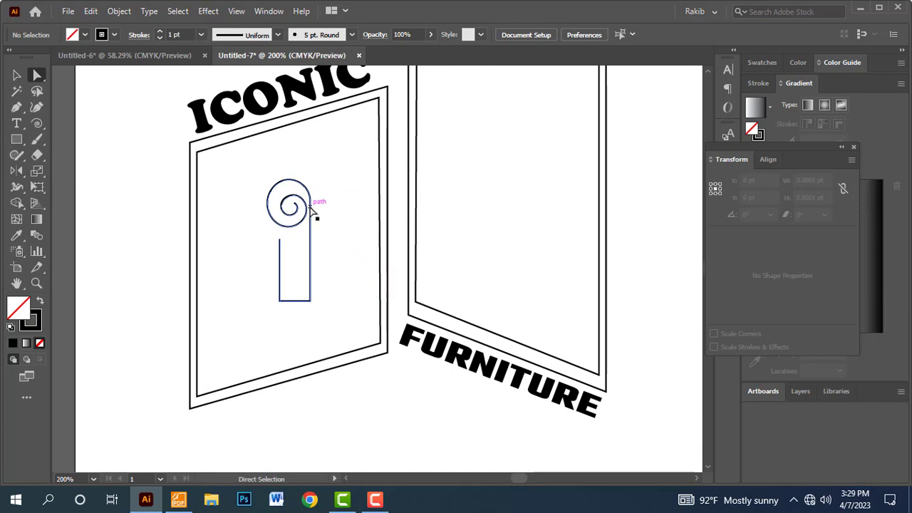
left_click_drag(310, 207, 311, 221)
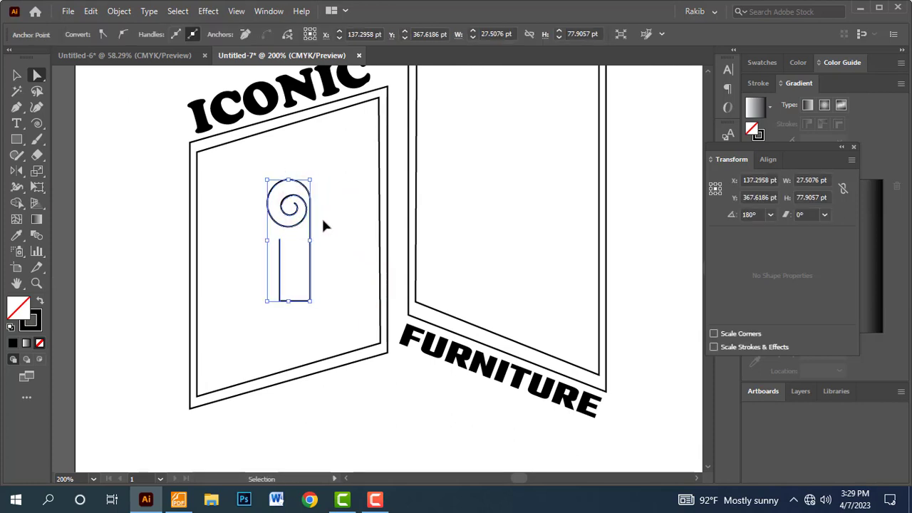
left_click_drag(271, 190, 342, 236)
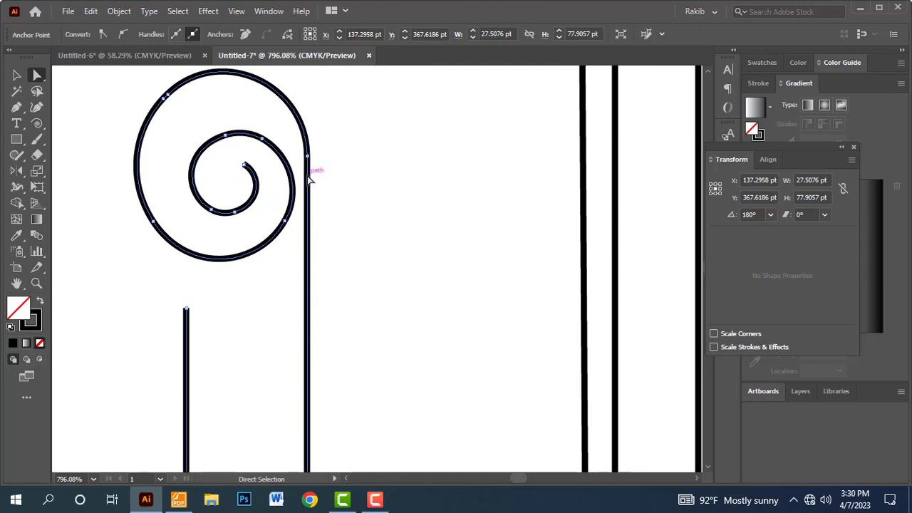
left_click_drag(309, 175, 341, 185)
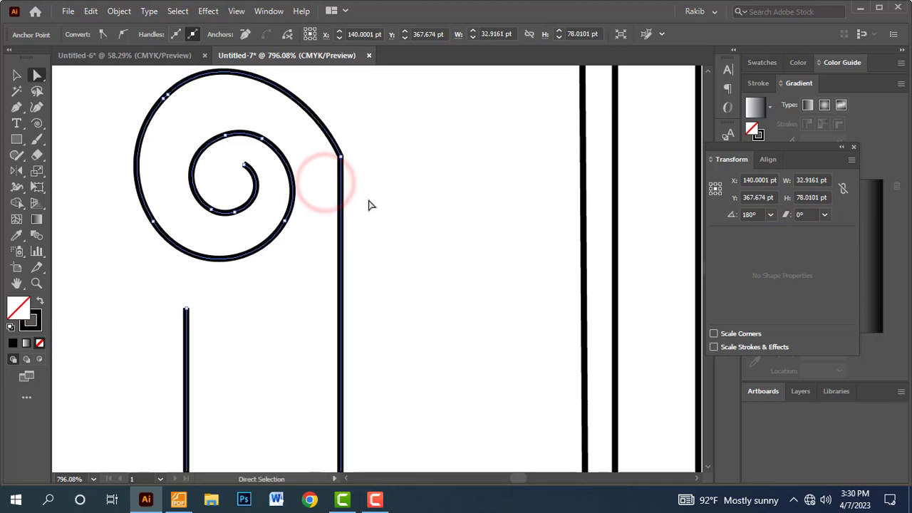
left_click_drag(359, 139, 203, 331)
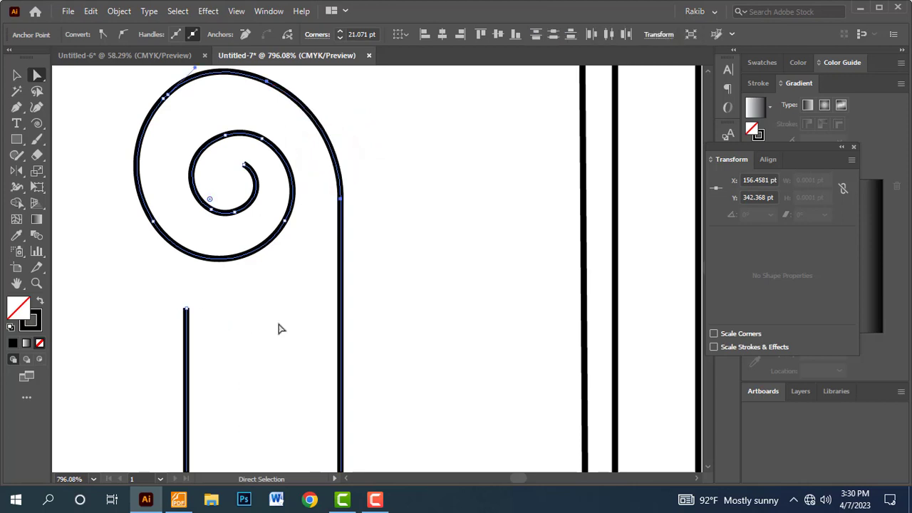
left_click(397, 239)
- Shift the whole chair path about 20 pt right inside the locked door frame
key("ctrl+minus")
key("ctrl+minus")
key("ctrl+minus")
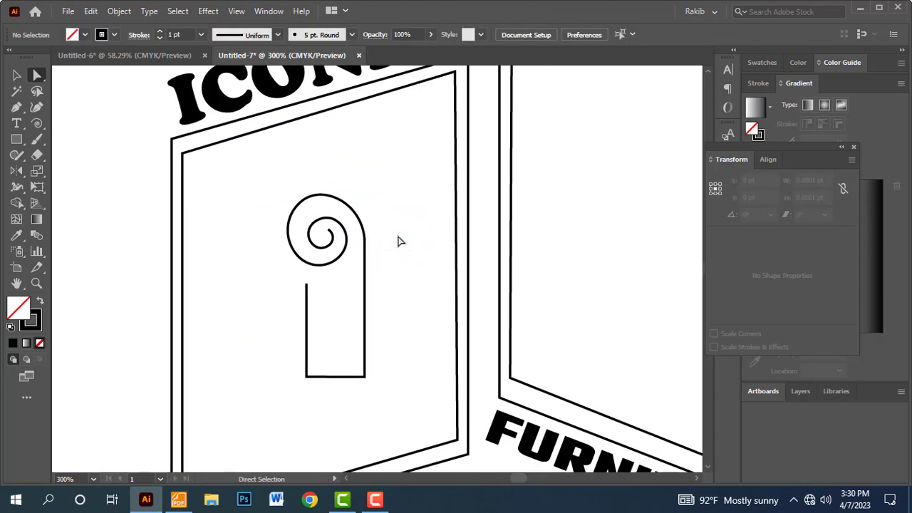
left_click_drag(378, 363, 362, 312)
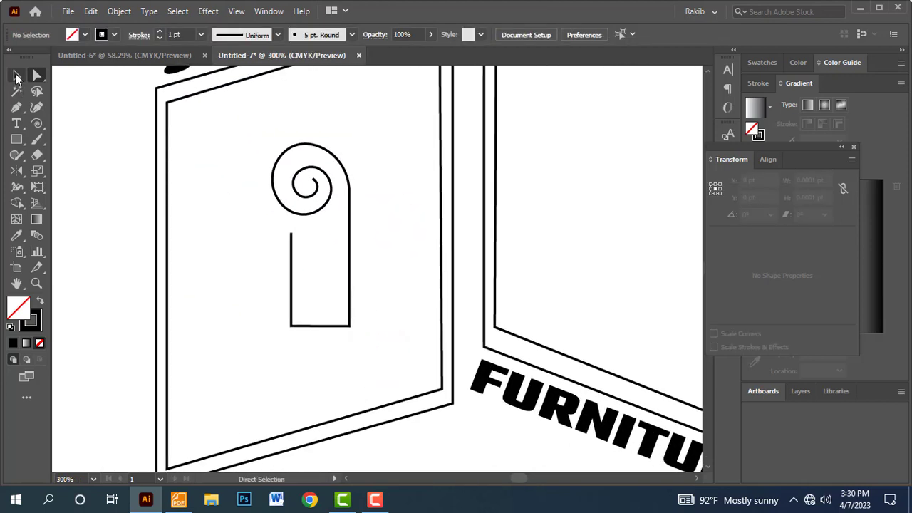
left_click(17, 76)
mouse_move(376, 165)
left_mouse_down()
mouse_move(314, 301)
mouse_move(351, 271)
mouse_move(393, 264)
left_mouse_up()
left_click(403, 333)
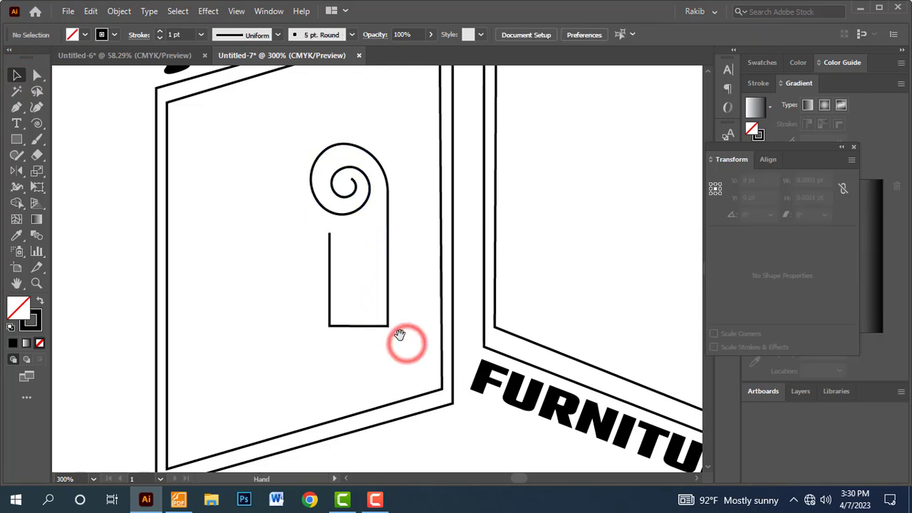
left_click_drag(406, 336, 387, 321)
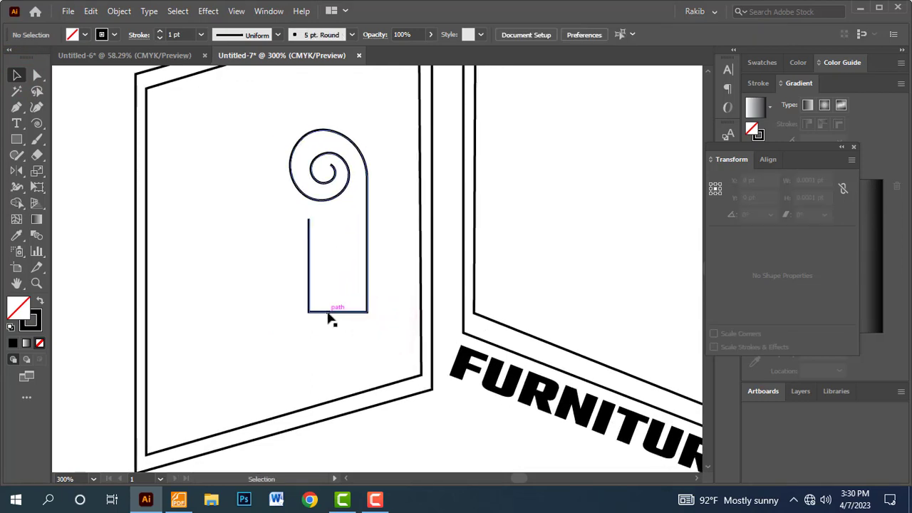
- Scroll the reference PDF to the scroll chair and box its pot base in red
left_click(178, 500)
scroll(563, 327, "up", 3)
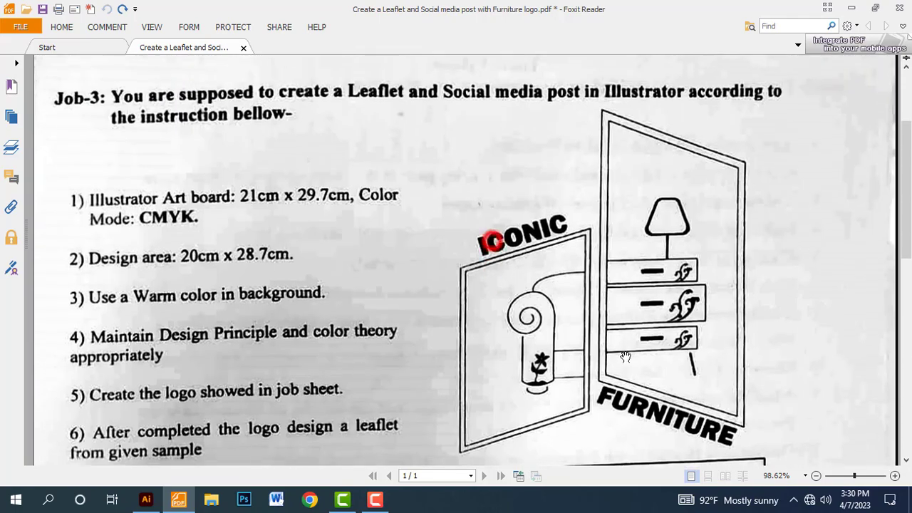
scroll(575, 345, "down", 3)
scroll(561, 241, "up", 3, "ctrl")
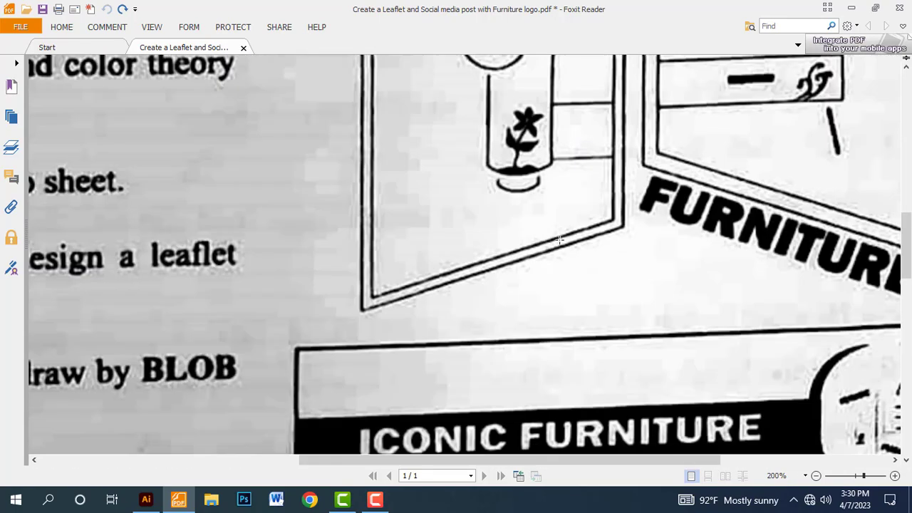
scroll(527, 187, "up", 3)
scroll(533, 190, "up", 1)
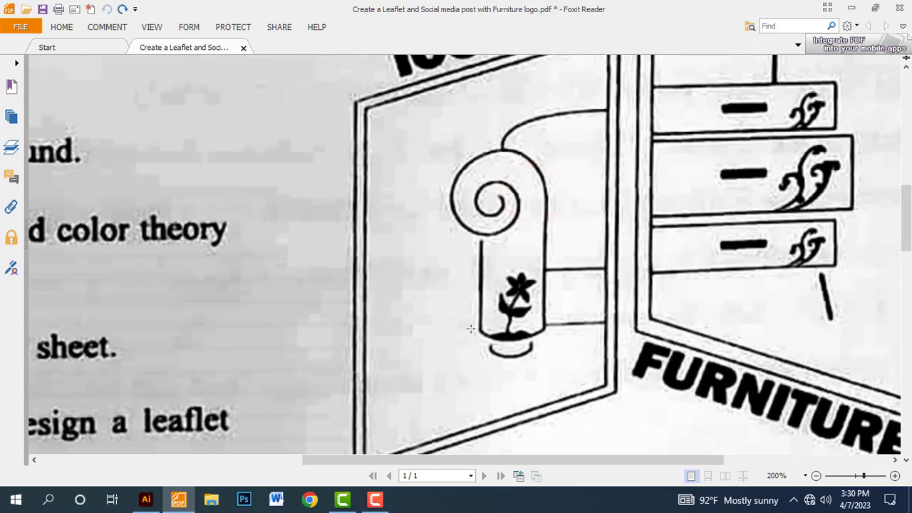
left_click_drag(474, 323, 550, 347)
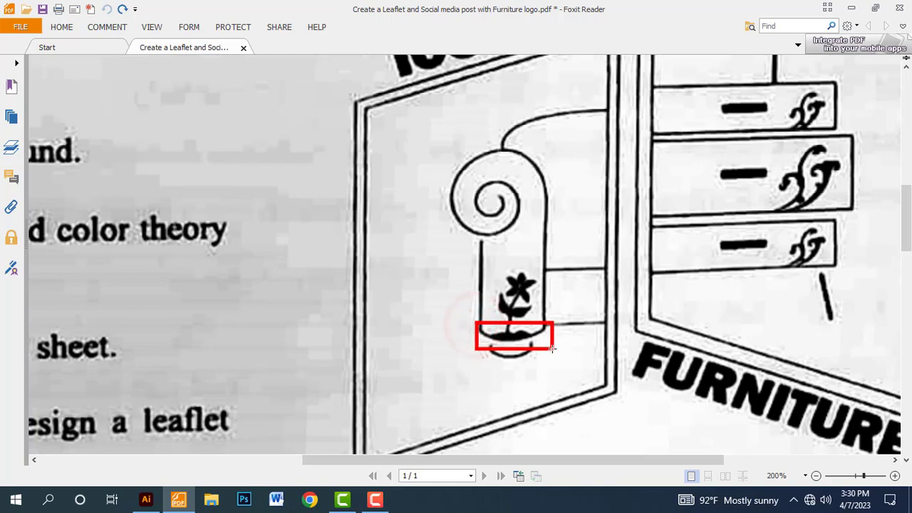
- Bend the chair's flat bottom edge downward into a curve with the Anchor Point Tool
key("alt+Tab")
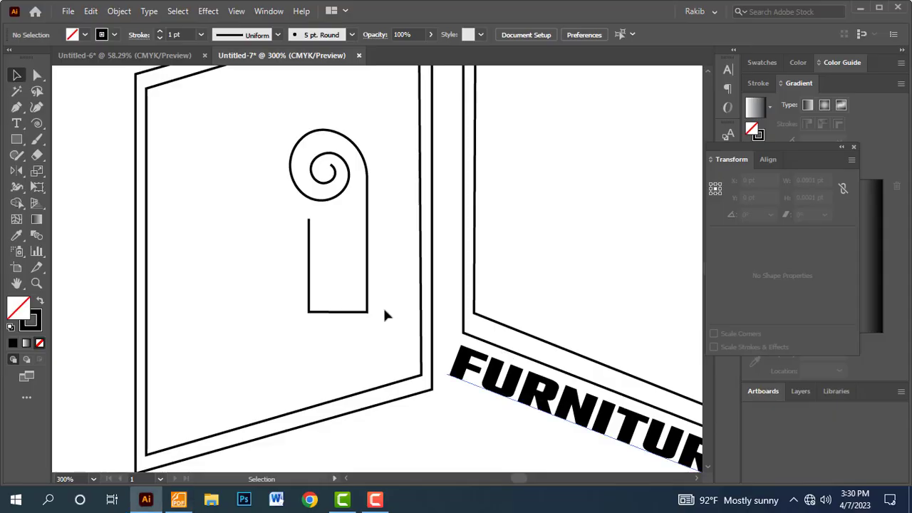
left_click(18, 108)
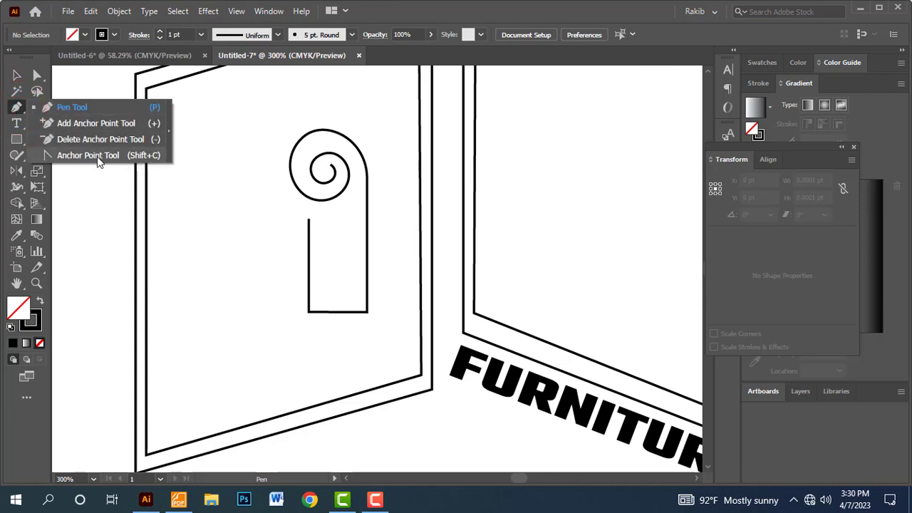
left_click(88, 155)
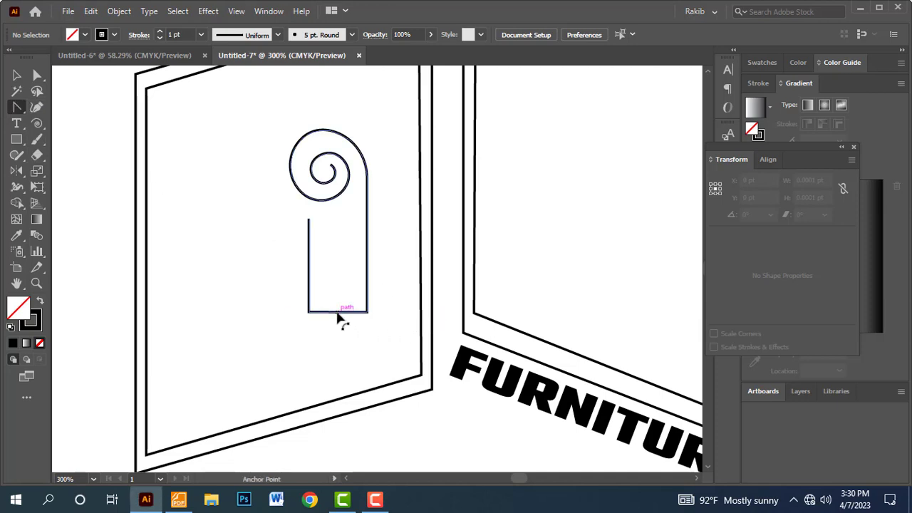
left_click_drag(338, 314, 337, 320)
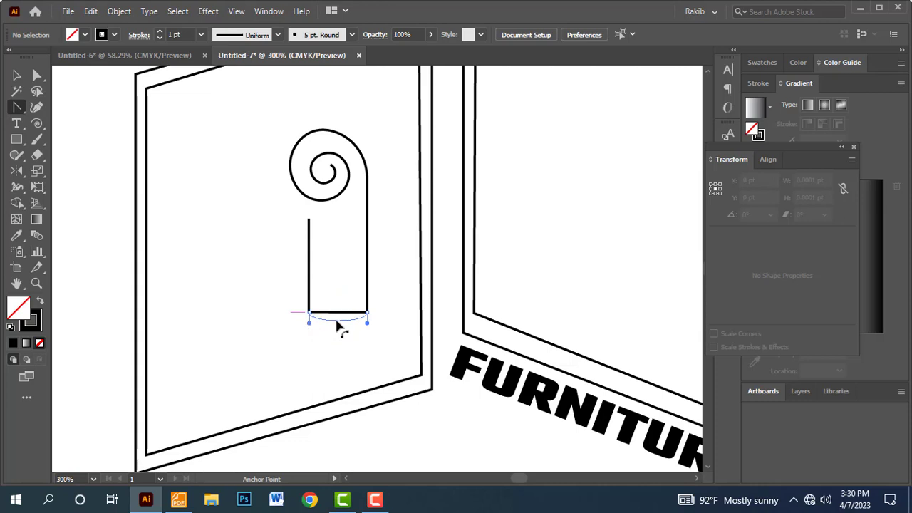
left_click_drag(339, 327, 339, 327)
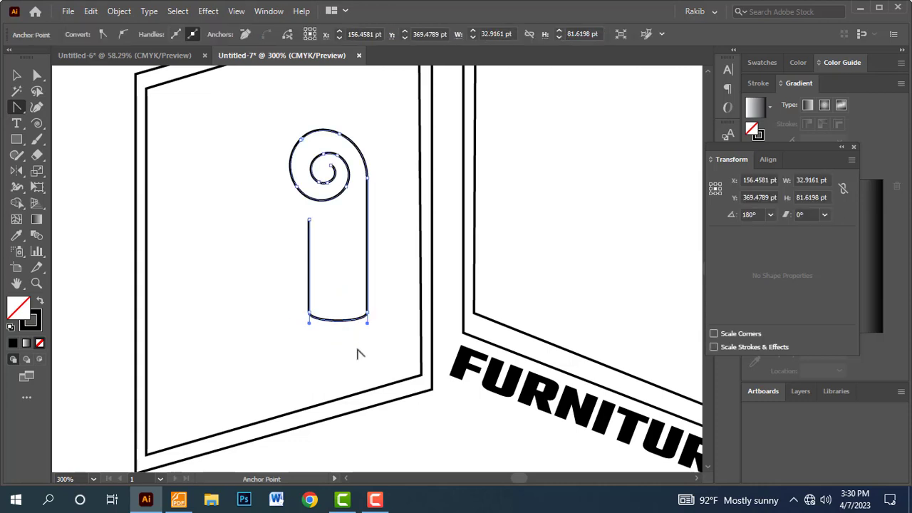
left_click(220, 276)
left_click(17, 75)
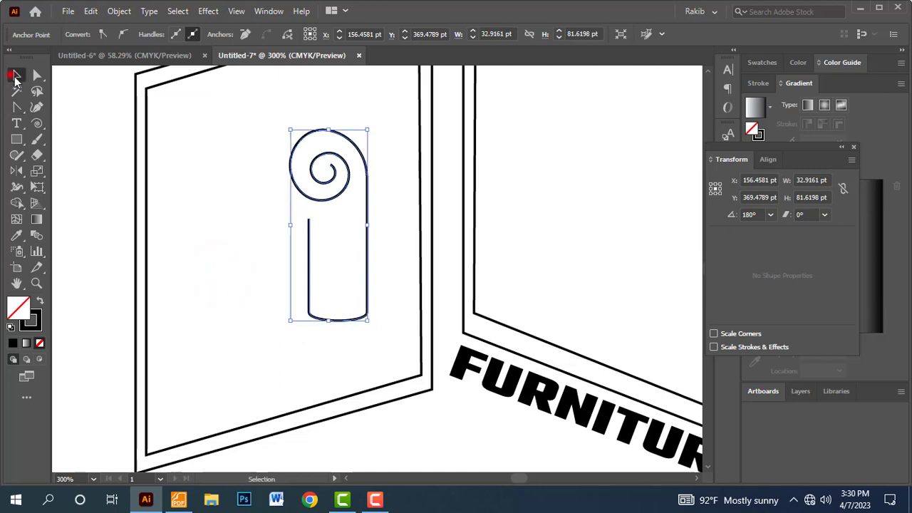
left_click(360, 317)
key("ctrl+shift+a")
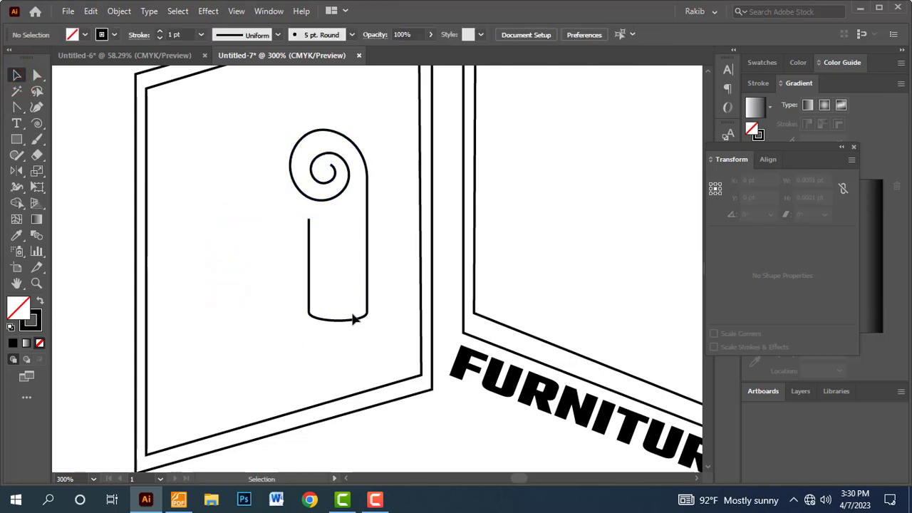
key("alt+Tab")
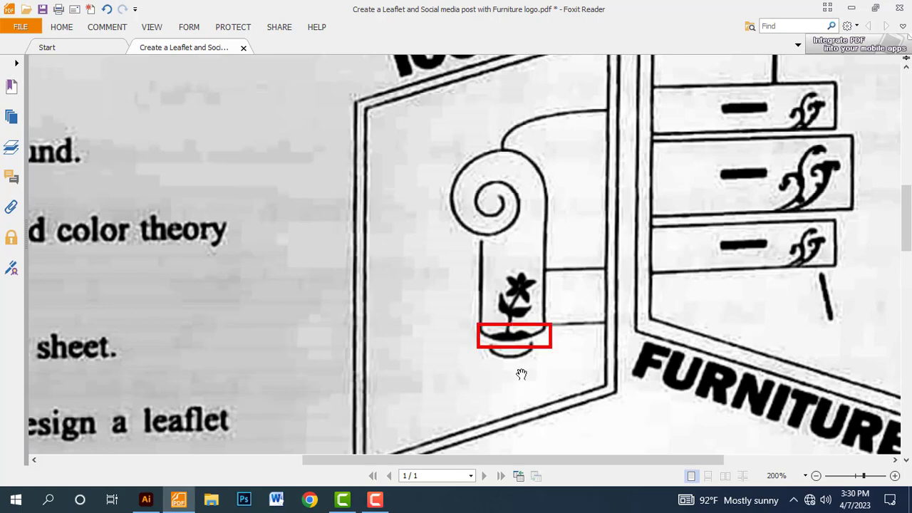
- Look over the reference sheet and draw a red box around the pot base beneath the chair
scroll(521, 370, "down", 5)
scroll(511, 350, "down", 5)
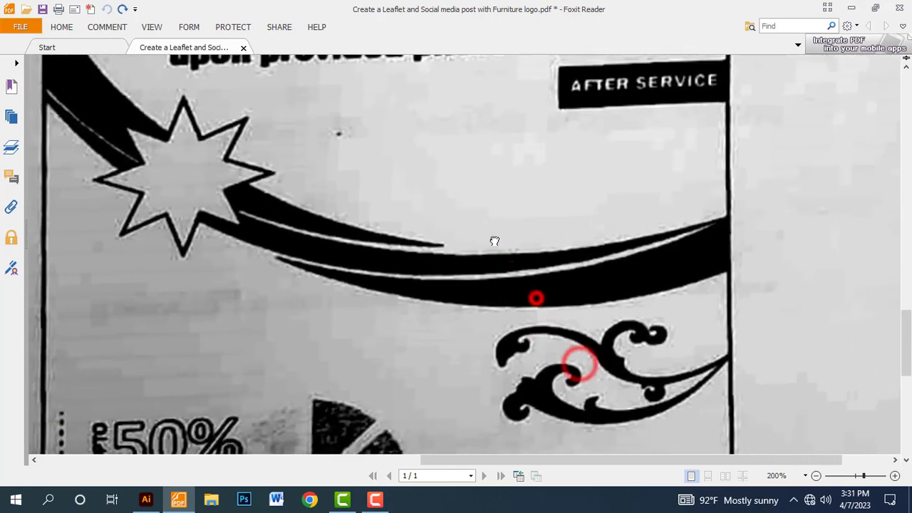
scroll(499, 285, "up", 3)
scroll(471, 278, "up", 5)
scroll(467, 284, "up", 2)
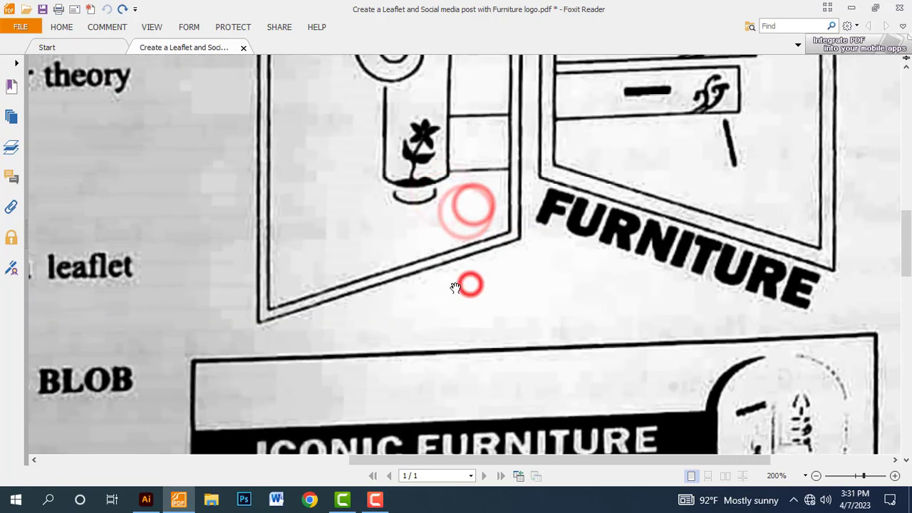
scroll(478, 300, "up", 1)
scroll(487, 312, "down", 5)
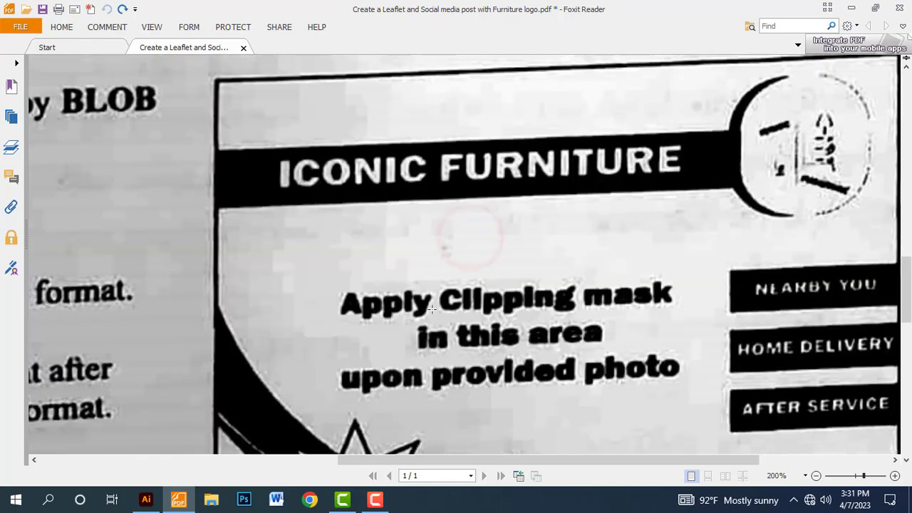
scroll(432, 309, "down", 1, "ctrl")
scroll(432, 309, "down", 1, "ctrl")
scroll(431, 309, "up", 5)
scroll(432, 309, "up", 5)
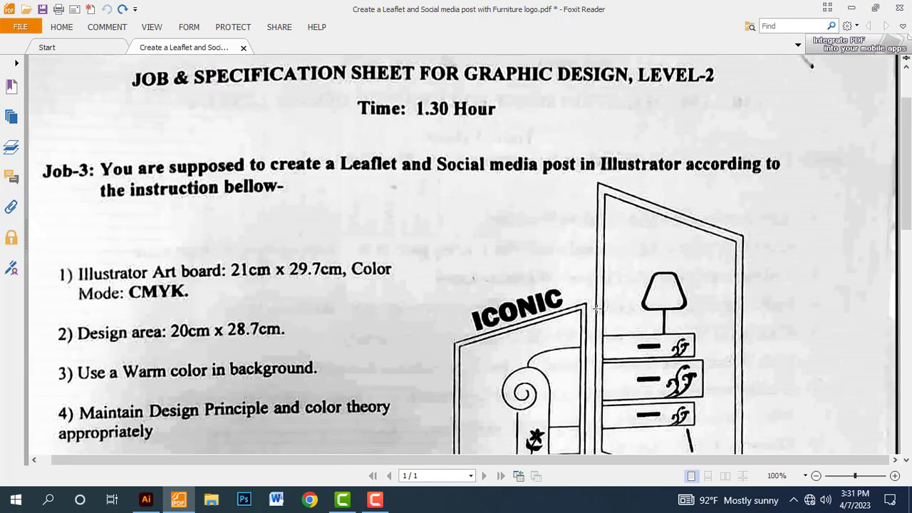
scroll(574, 309, "down", 4)
scroll(569, 329, "up", 2, "ctrl")
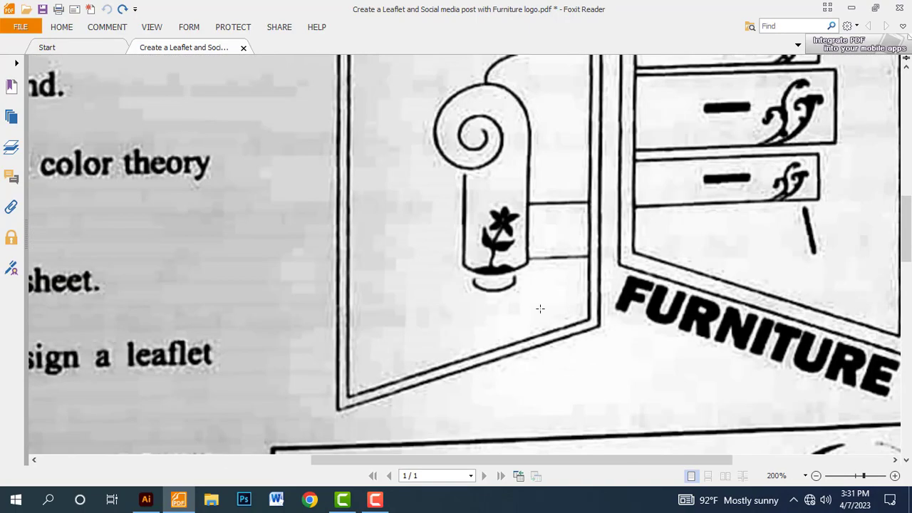
left_click_drag(467, 277, 529, 298)
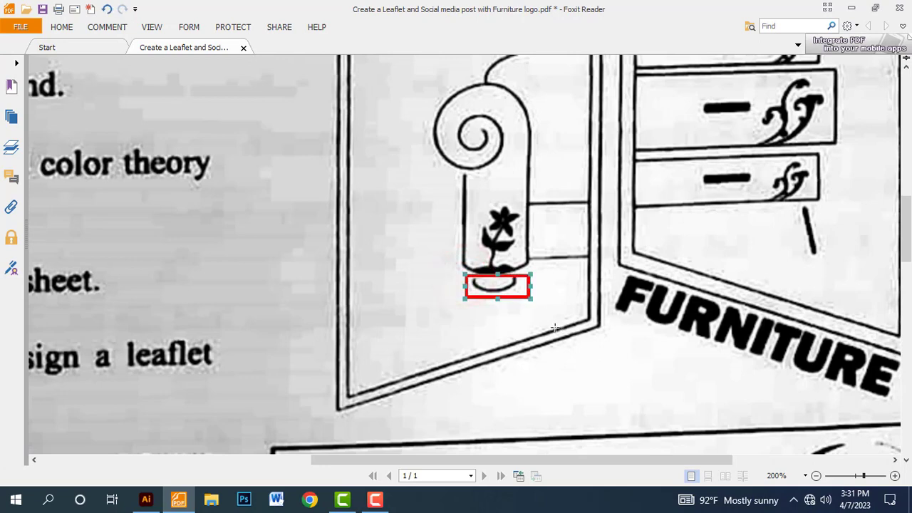
key("alt+Tab")
- Bring up the shape tools flyout in Illustrator to reach the Ellipse Tool
left_click(17, 141)
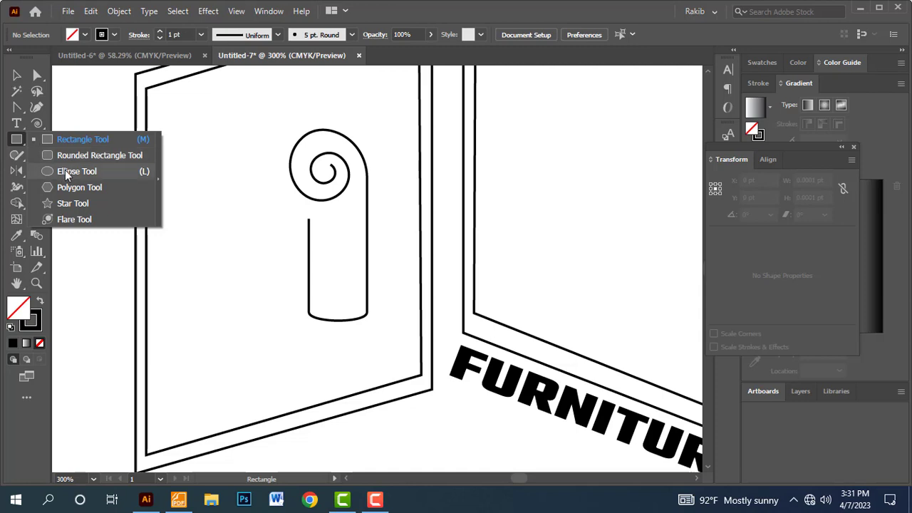
- Draw a 28 pt circle left of the chair and delete its top half
left_click(65, 171)
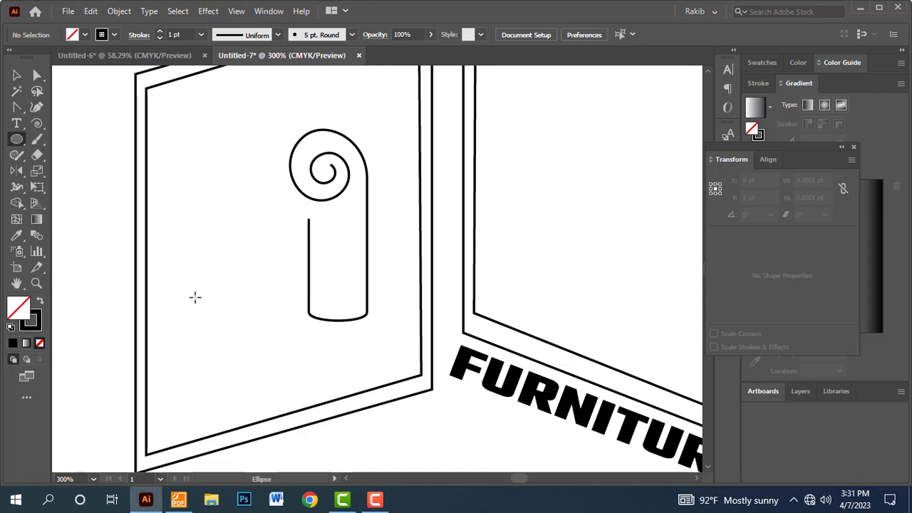
left_click_drag(199, 326, 266, 373)
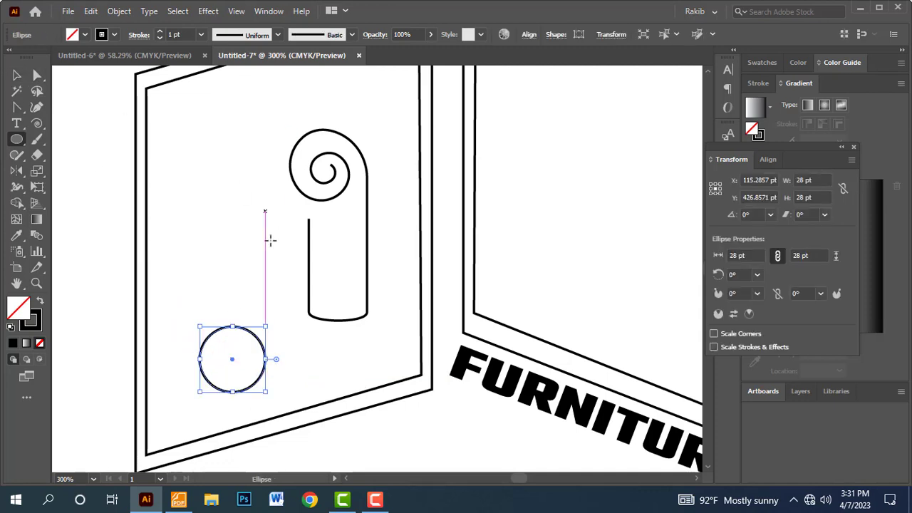
left_click(38, 77)
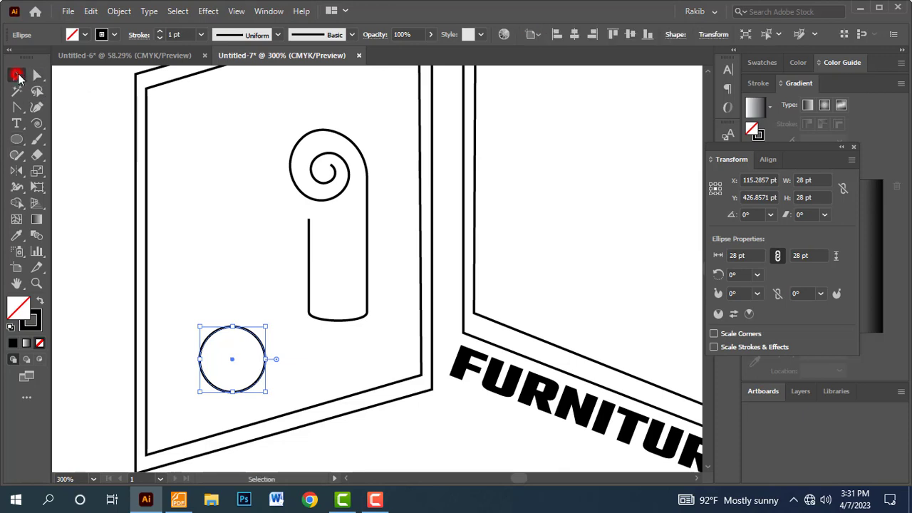
left_click(212, 171)
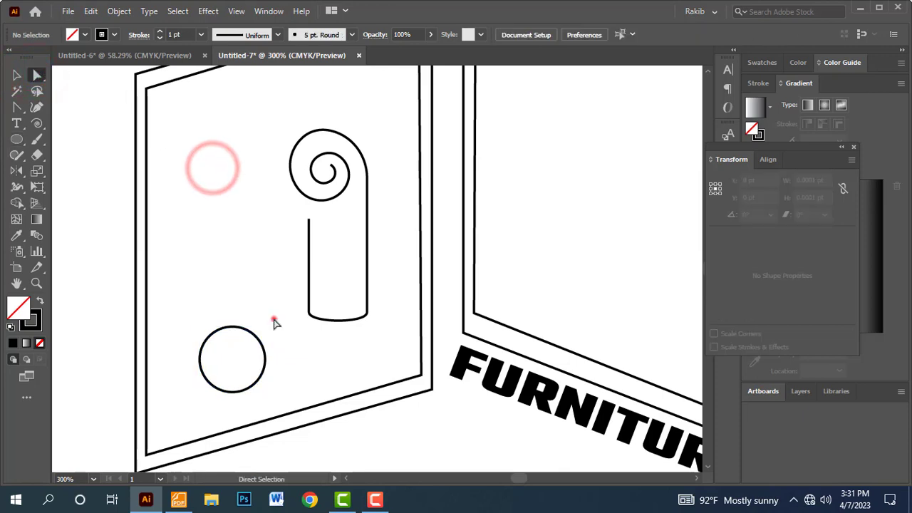
mouse_move(274, 319)
left_mouse_down()
mouse_move(185, 360)
mouse_move(177, 355)
left_mouse_up()
key("Delete")
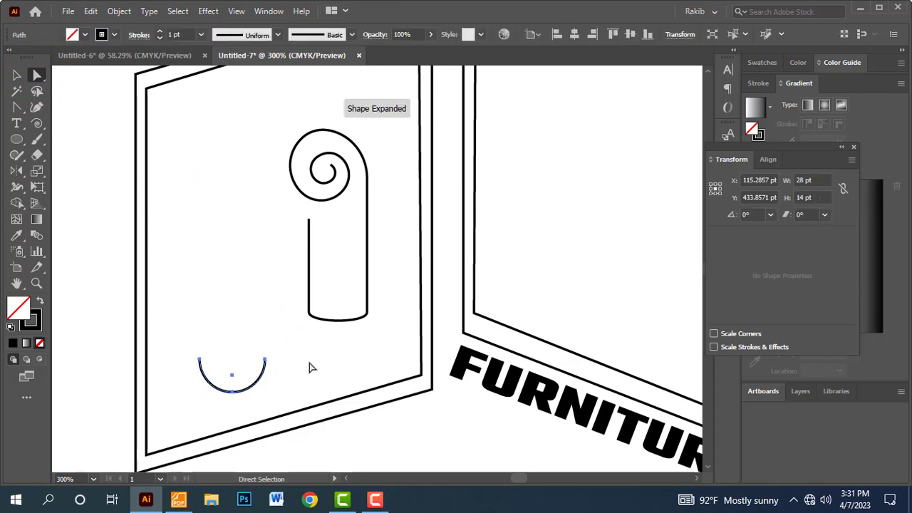
key("v")
- Move the half-arc under the chair's bottom, shrink it, and flatten it into a shallower curve
left_click(300, 352)
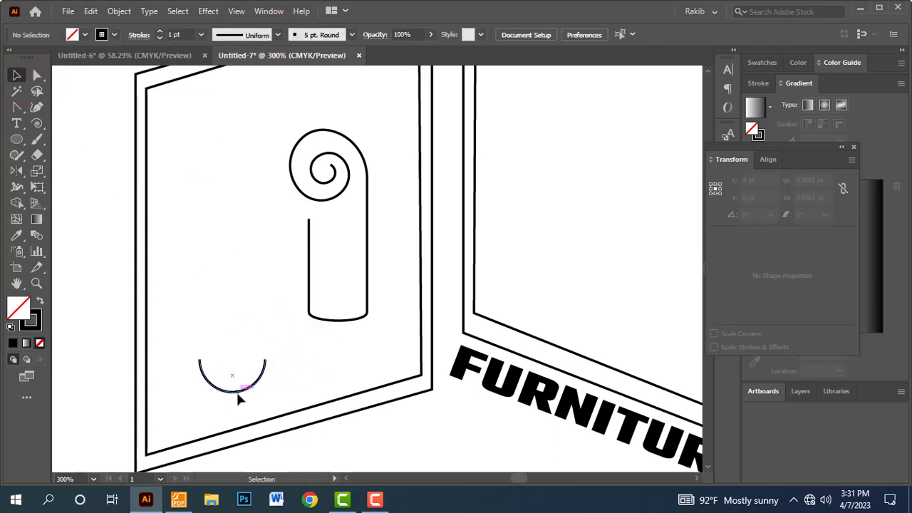
left_click_drag(238, 398, 357, 363)
left_click(256, 293, "ctrl")
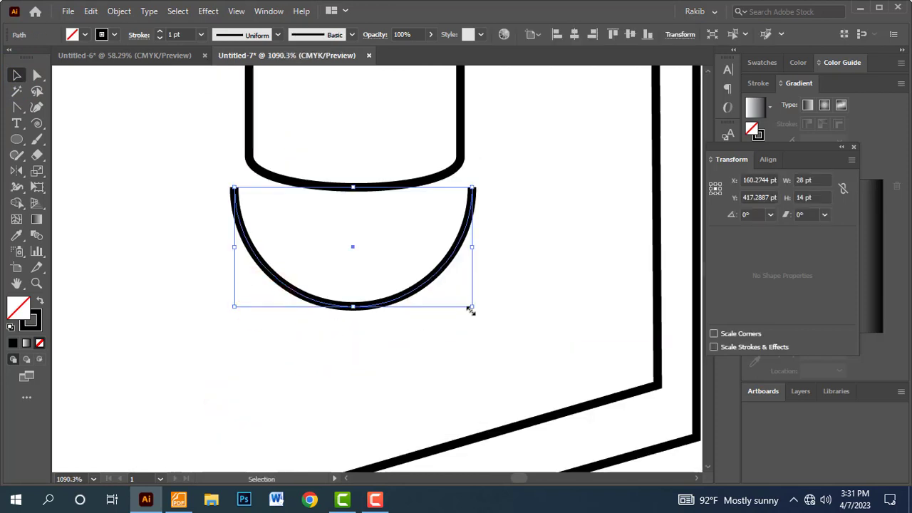
mouse_move(471, 308)
left_mouse_down()
mouse_move(382, 260)
mouse_move(404, 268)
left_mouse_up()
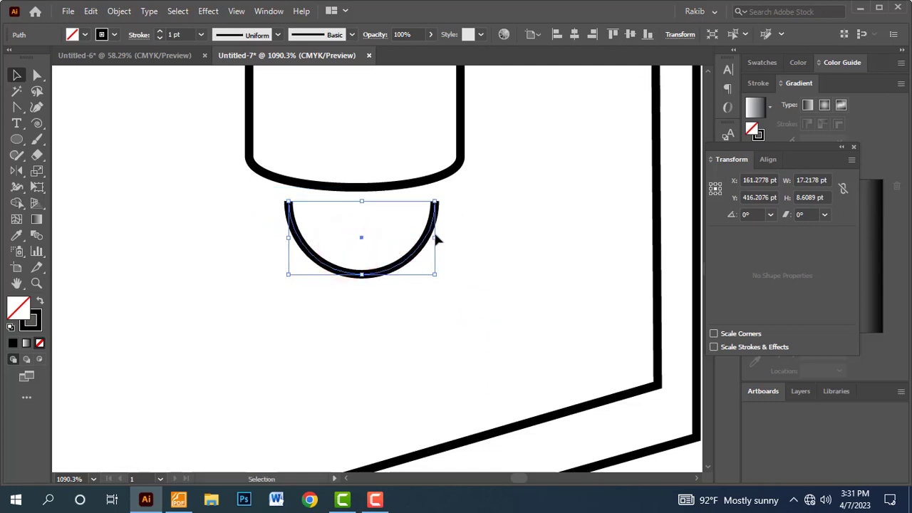
left_click_drag(435, 238, 462, 238)
mouse_move(375, 274)
left_mouse_down()
mouse_move(374, 255)
mouse_move(402, 245)
mouse_move(355, 244)
left_mouse_up()
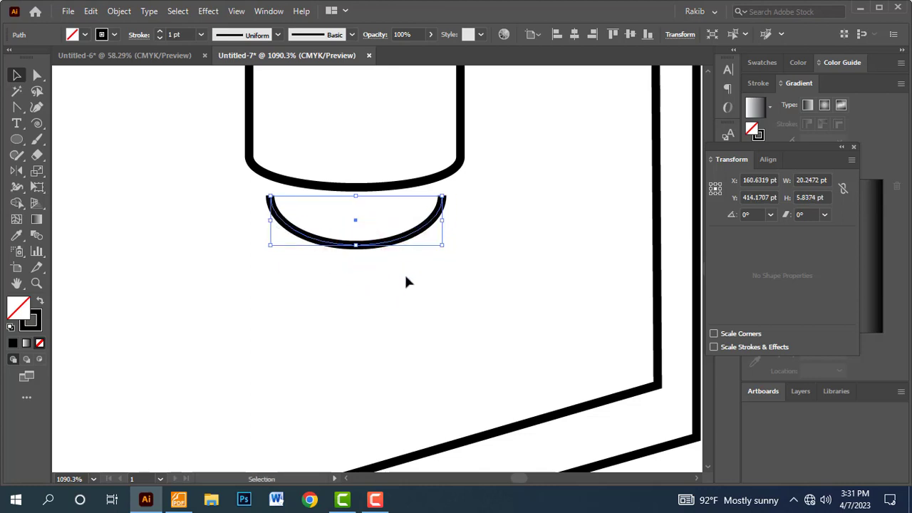
- Widen the arc to match the chair bottom, about 22 pt, and nudge it 1 pt left
left_click(406, 278)
left_click(411, 234)
left_click_drag(445, 219, 451, 220)
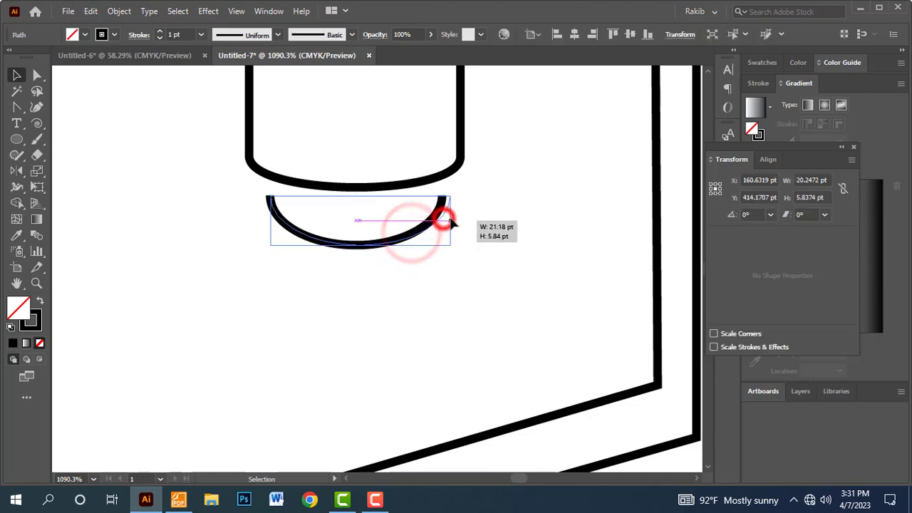
left_click_drag(272, 222, 274, 222)
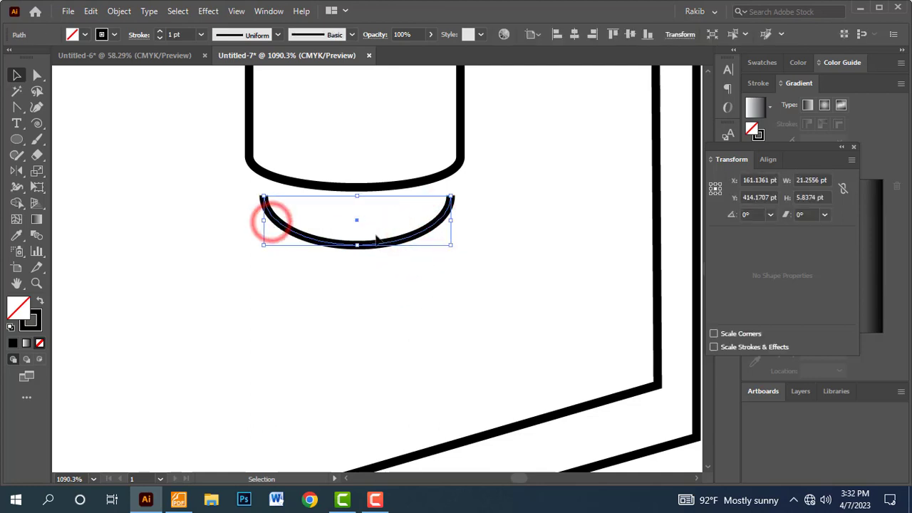
key("Left")
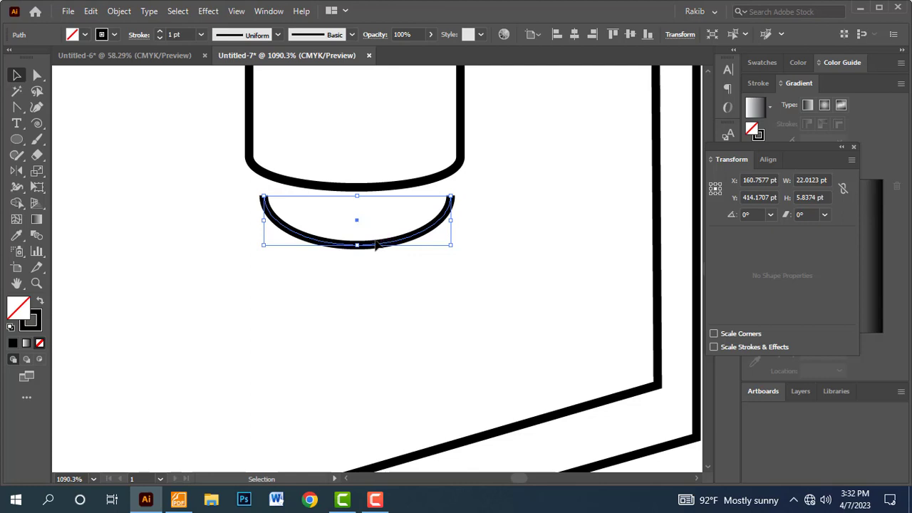
left_click(384, 292)
key("ctrl+minus")
key("ctrl+minus")
key("ctrl+minus")
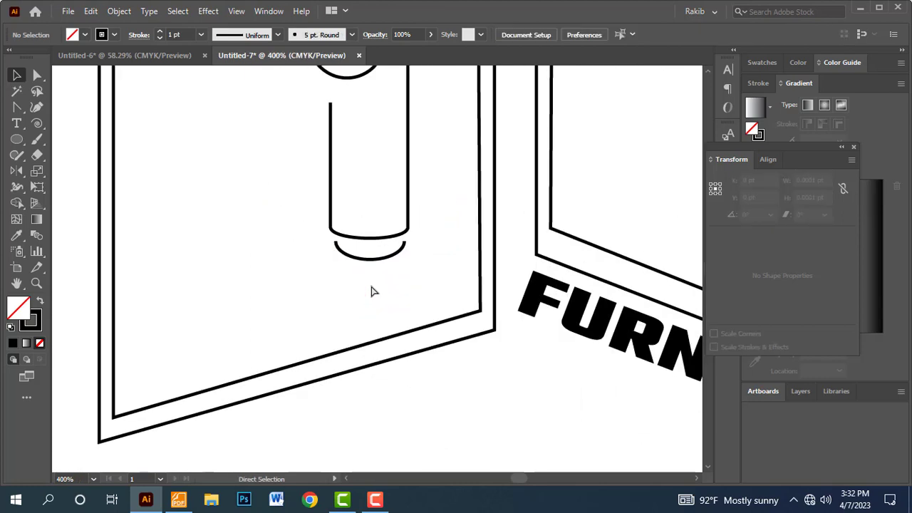
key("ctrl+minus")
left_click_drag(424, 191, 424, 283)
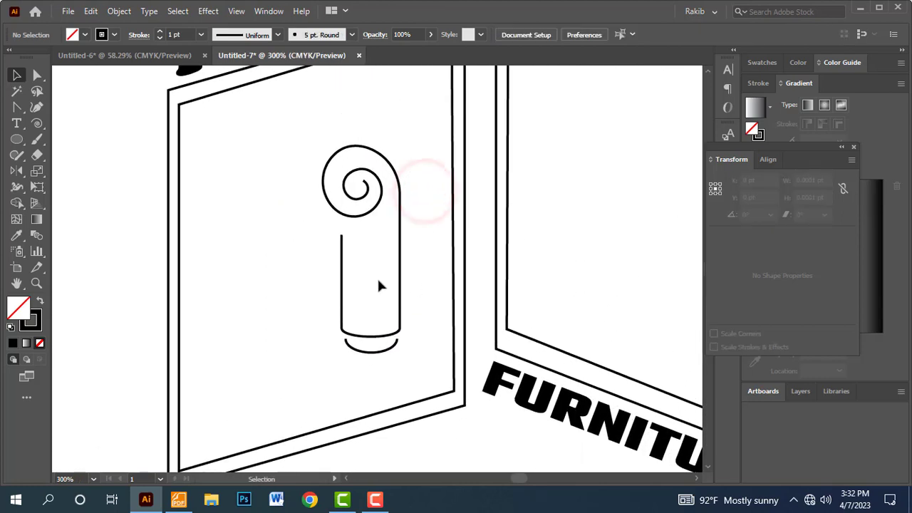
key("alt+Tab")
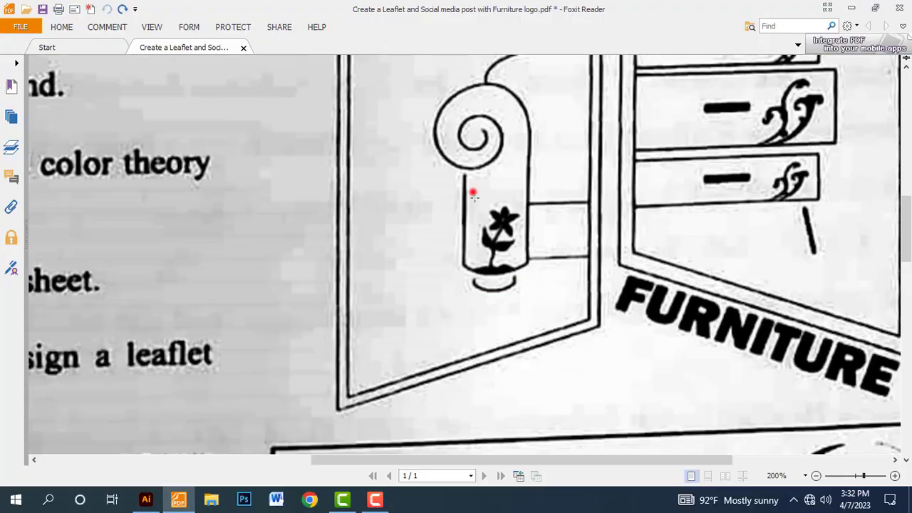
left_click_drag(473, 193, 521, 274)
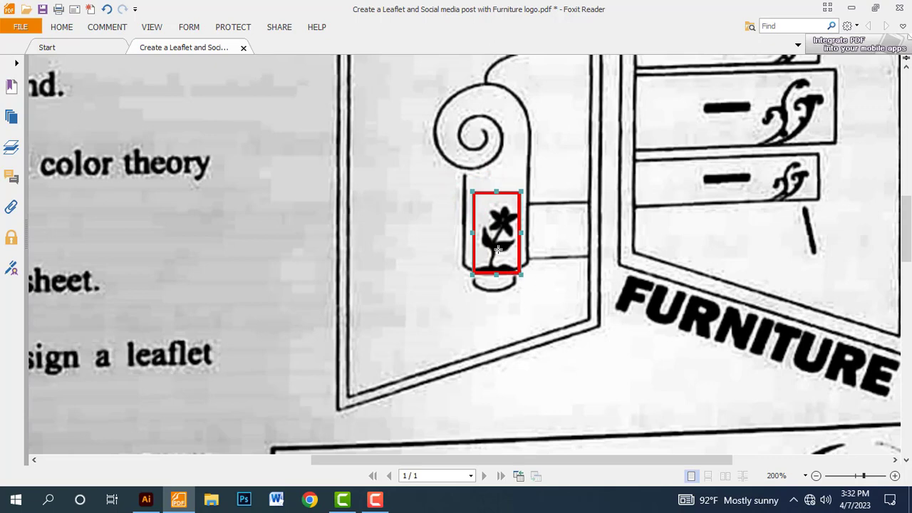
key("ctrl+z")
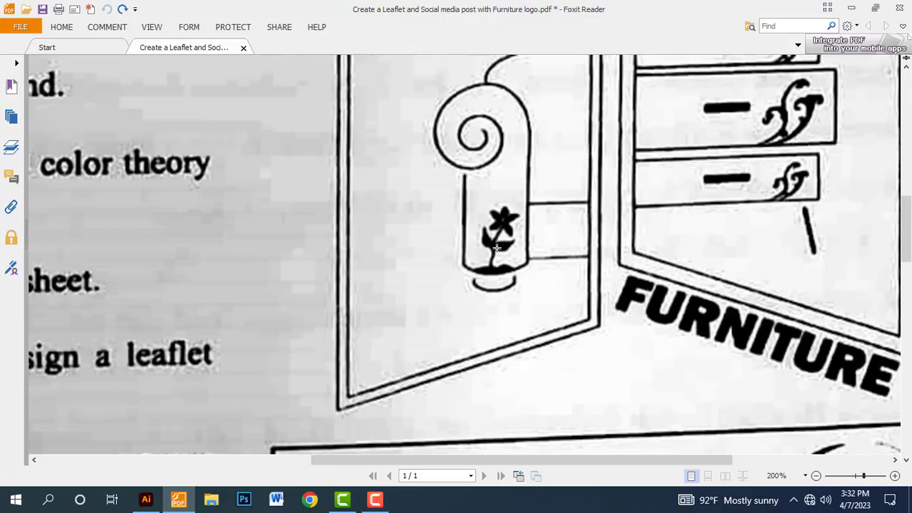
key("alt+Tab")
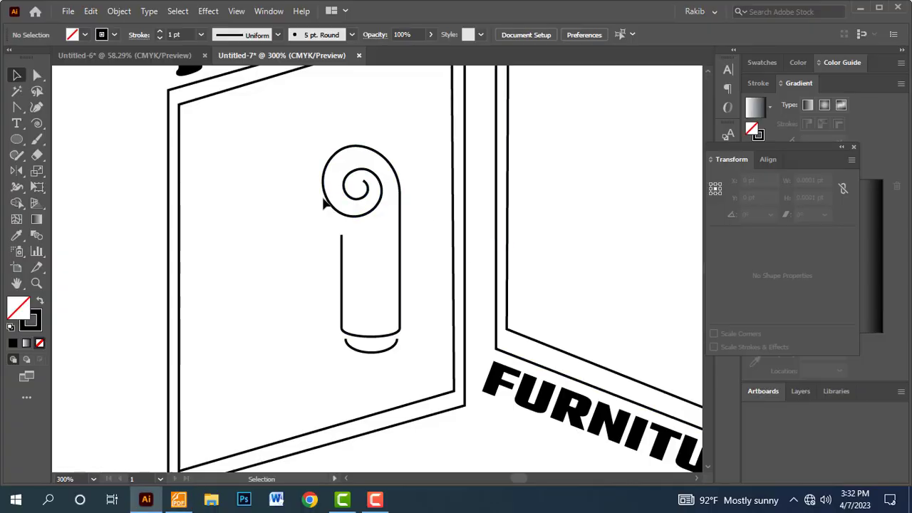
- Open the Symbols panel from Window, move and enlarge it, and list the symbol libraries
left_click(269, 15)
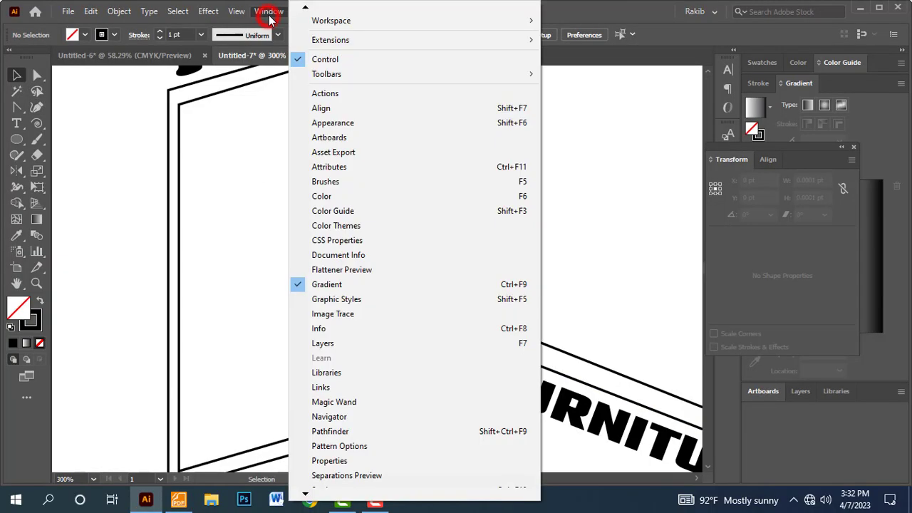
left_click(306, 492)
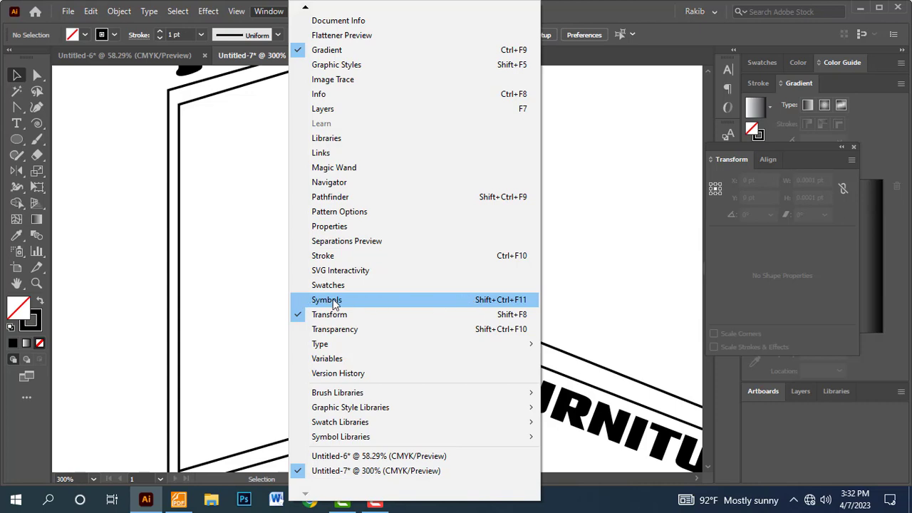
left_click(434, 300)
left_click_drag(76, 25, 688, 149)
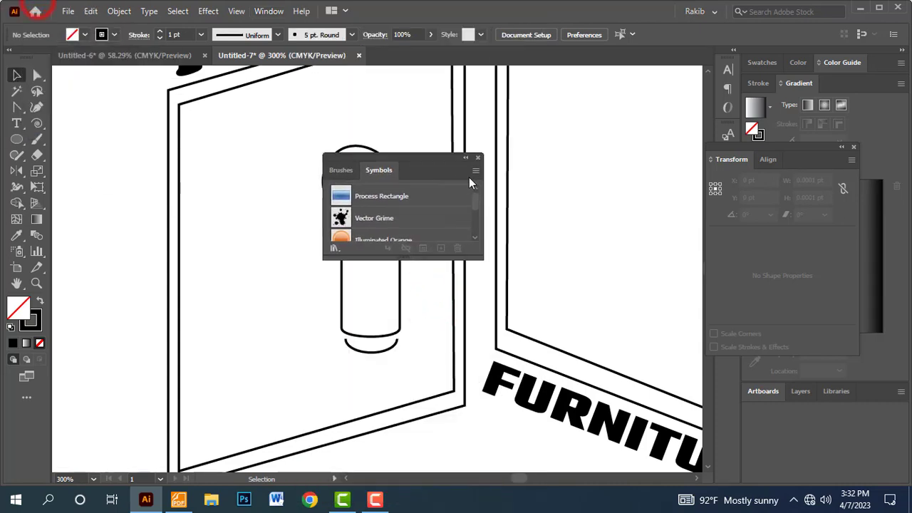
left_click_drag(630, 227, 617, 346)
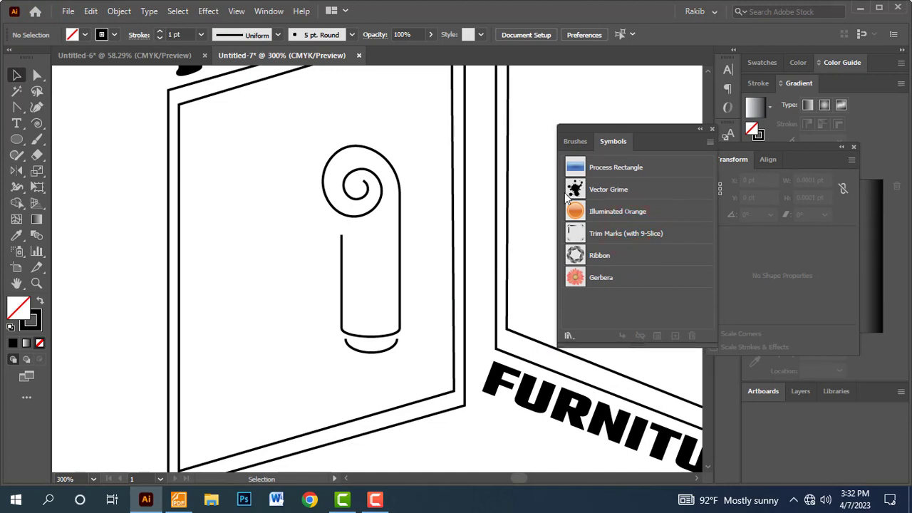
left_click(568, 335)
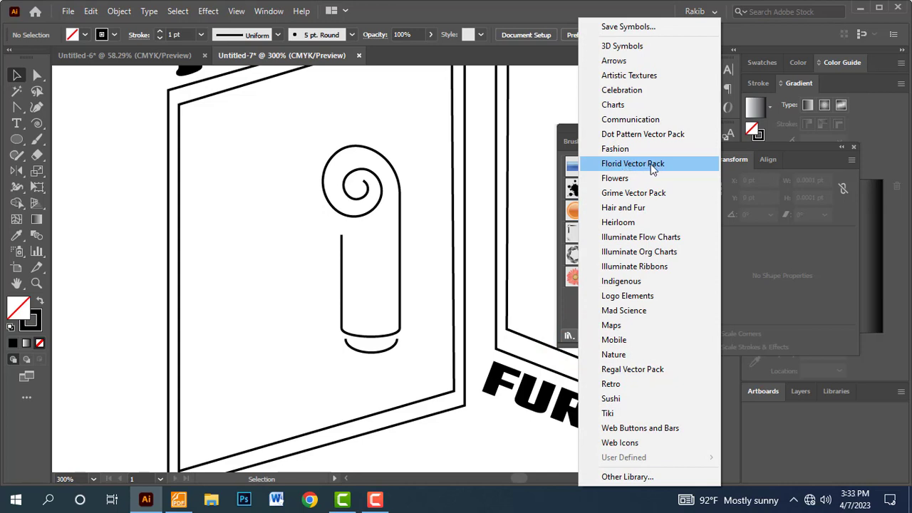
- Open and browse the Florid Vector Pack symbol library, then close it
left_click(629, 167)
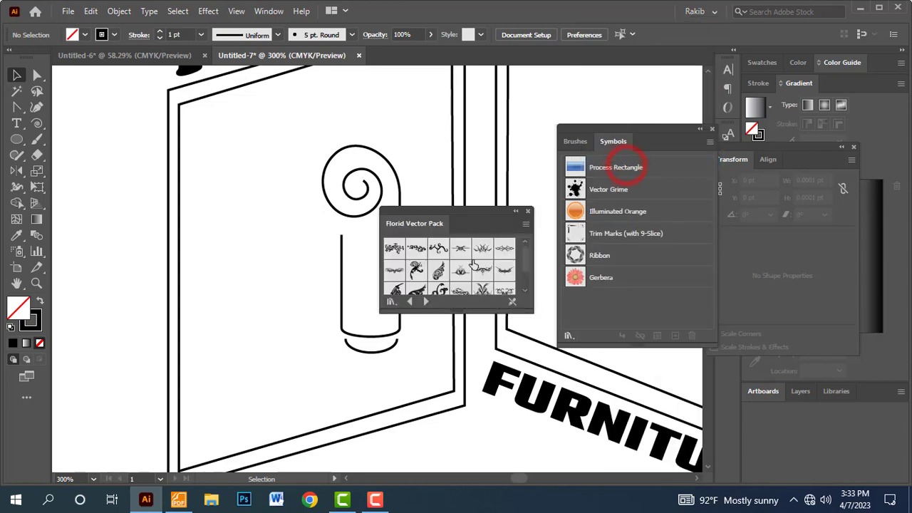
left_click_drag(461, 211, 569, 180)
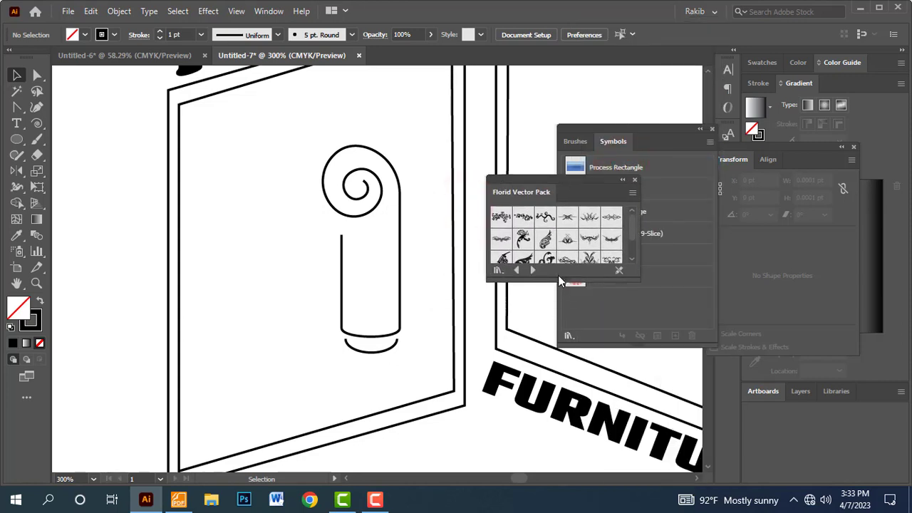
left_click_drag(559, 281, 566, 354)
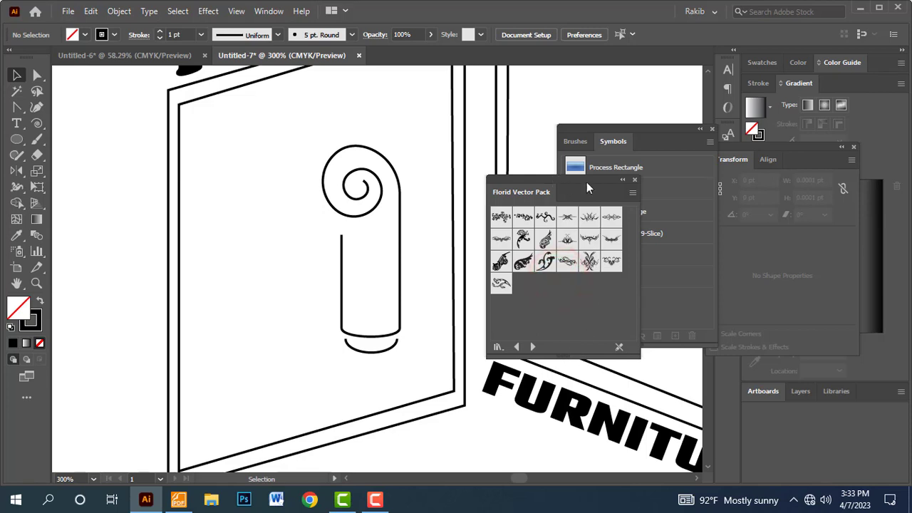
left_click(634, 180)
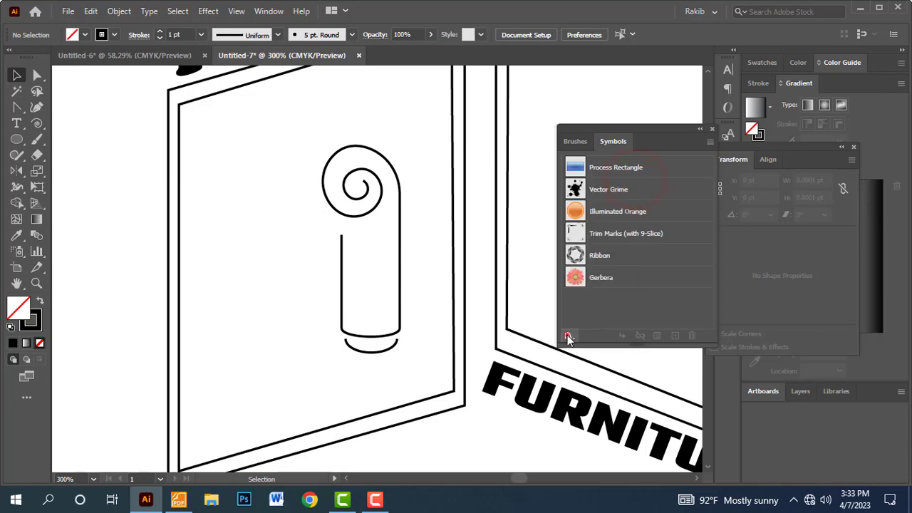
- Open the Indigenous library and drag its Flower symbol over the chair tube
left_click(568, 336)
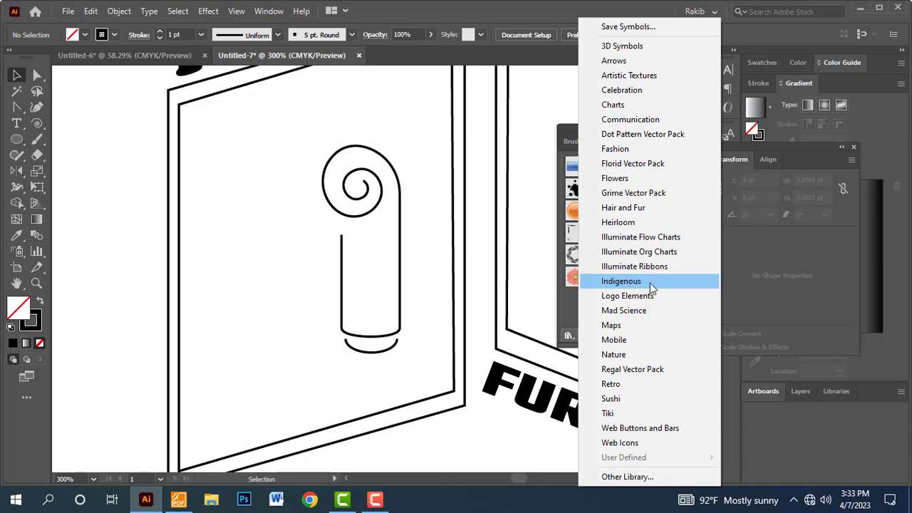
left_click(631, 282)
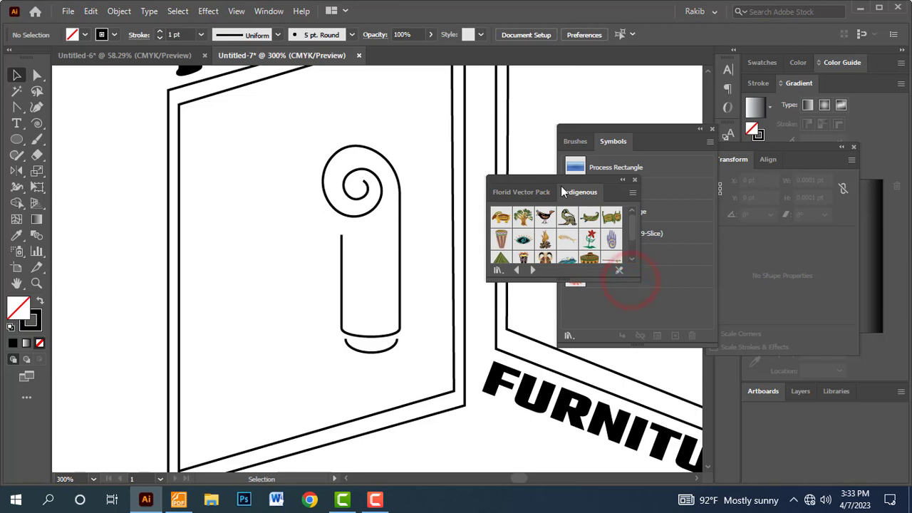
left_click_drag(561, 186, 579, 119)
left_click_drag(594, 211, 595, 296)
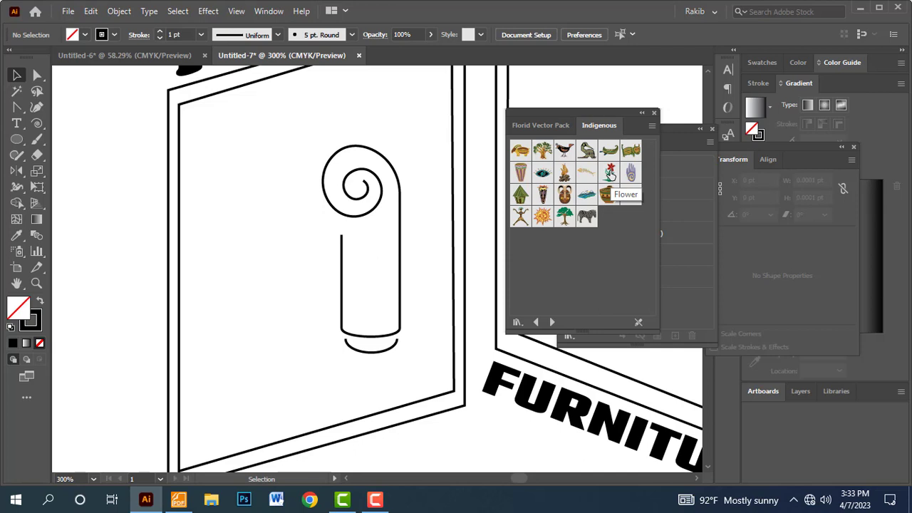
left_click_drag(610, 174, 372, 291)
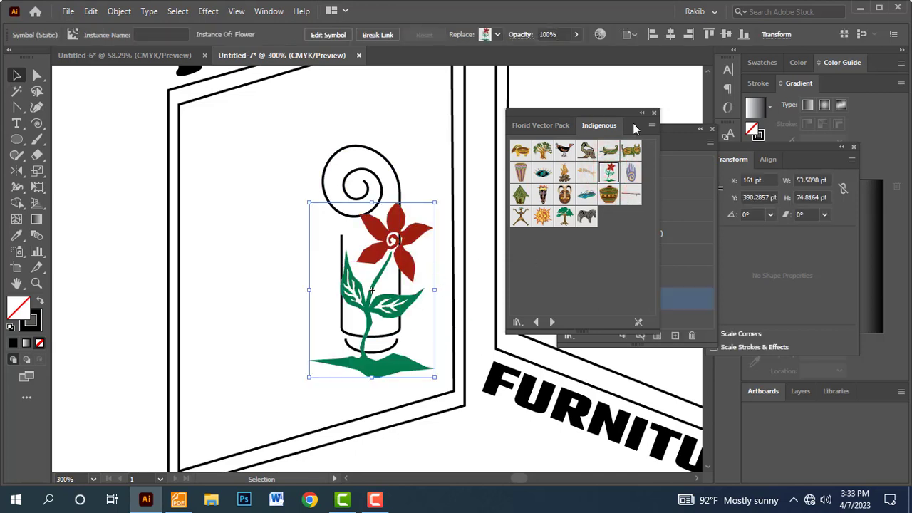
- Close the library panels and shrink the red flower to fit low inside the chair's tube
left_click(606, 115)
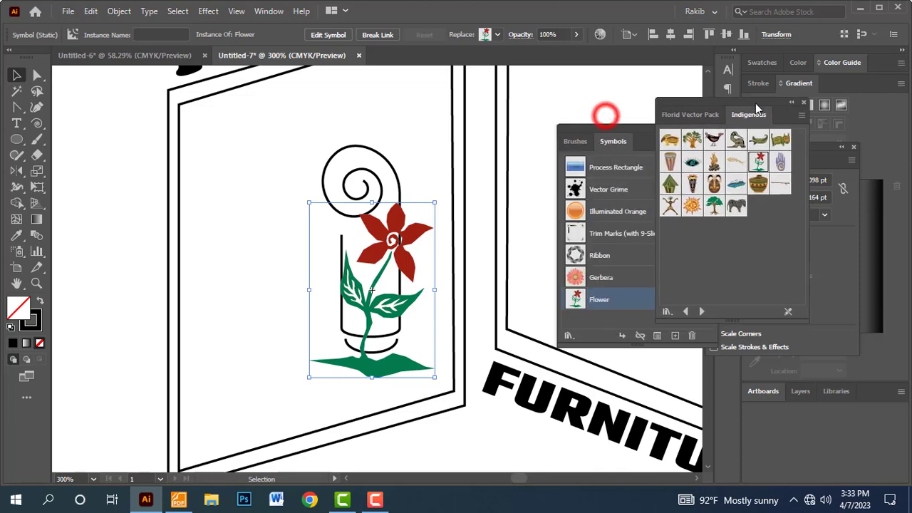
left_click(803, 106)
left_click(712, 129)
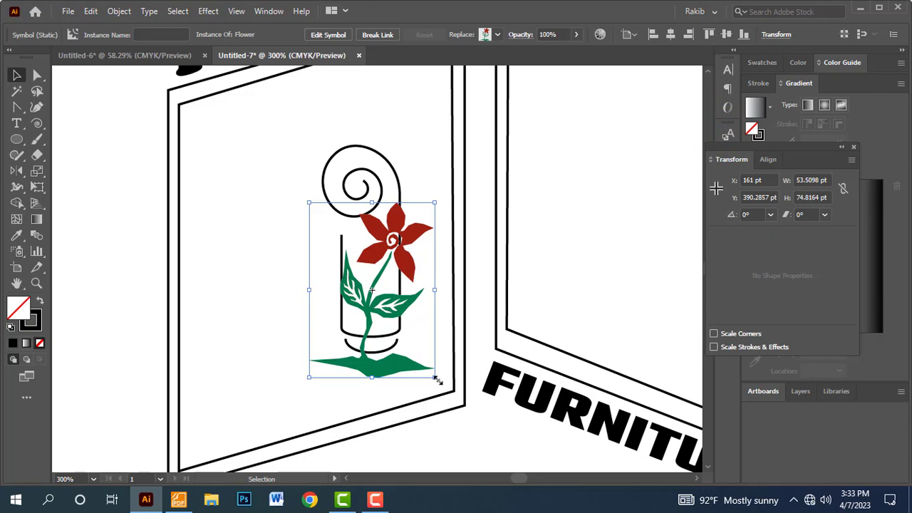
left_click_drag(436, 379, 398, 339)
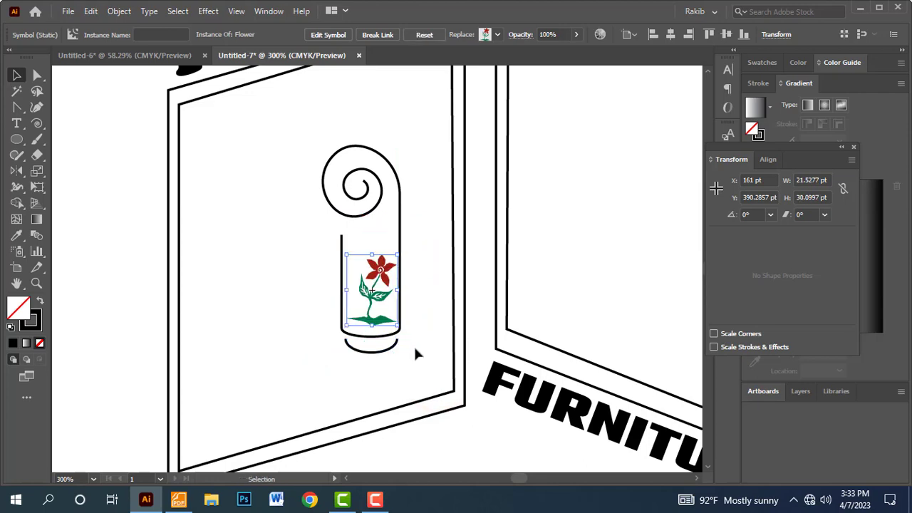
mouse_move(300, 253)
left_mouse_down()
mouse_move(445, 353)
mouse_move(417, 268)
mouse_move(387, 289)
left_mouse_up()
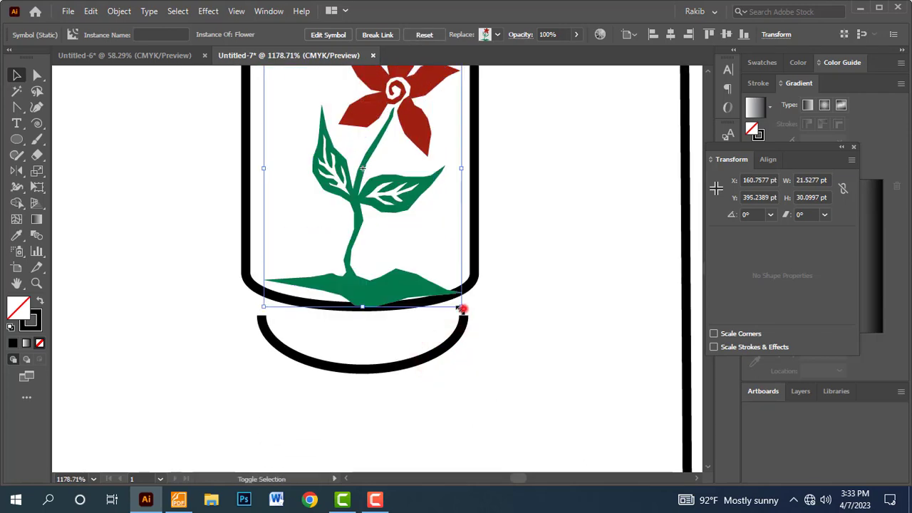
left_click_drag(463, 308, 437, 271)
left_click_drag(374, 260, 387, 306)
- Enlarge the flower slightly and nudge it up and left within the tube
left_click(525, 328)
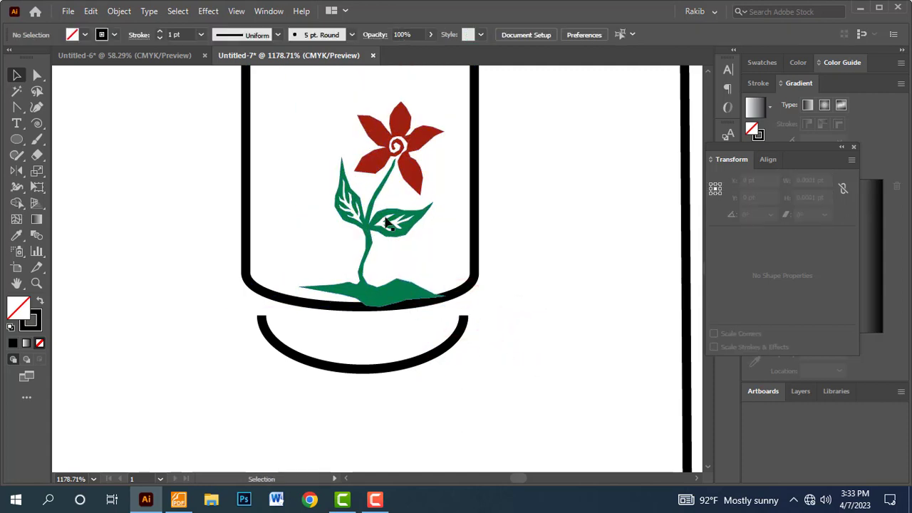
left_click(385, 144)
scroll(319, 167, "up", 1)
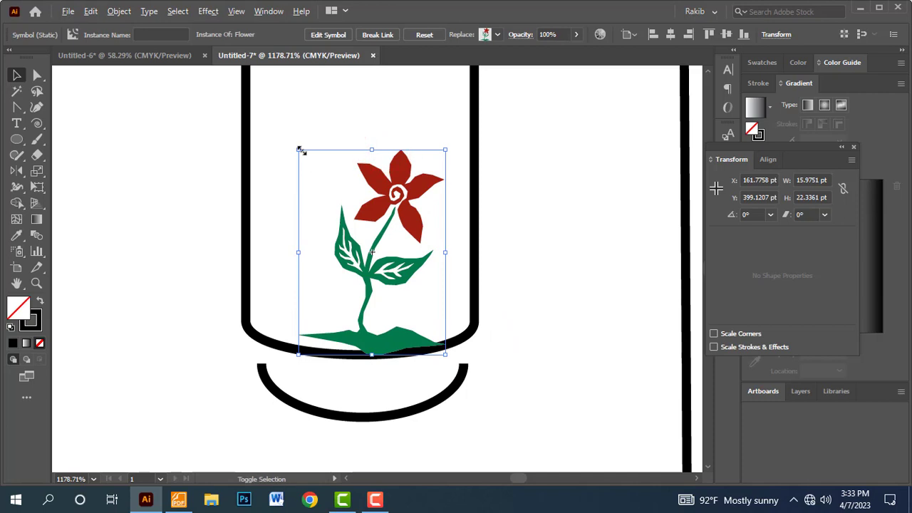
left_click_drag(299, 151, 280, 124)
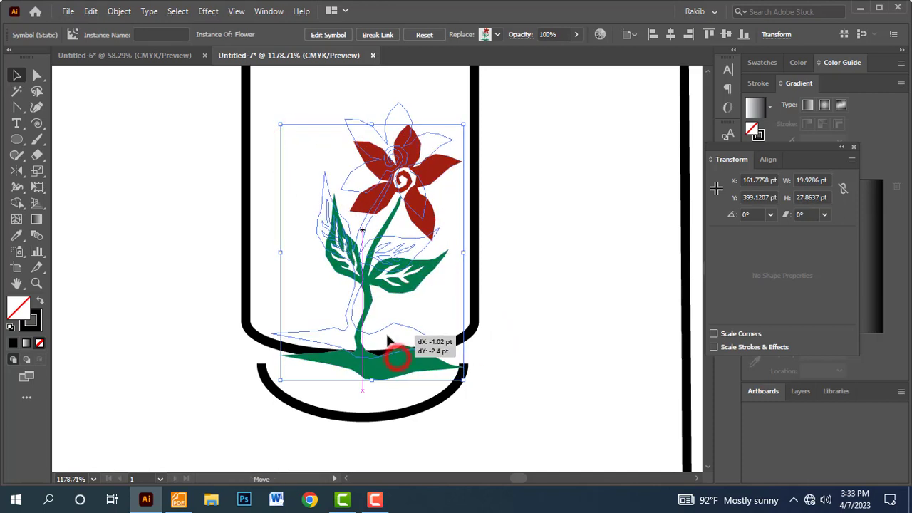
left_click_drag(399, 363, 389, 341)
left_click(541, 365)
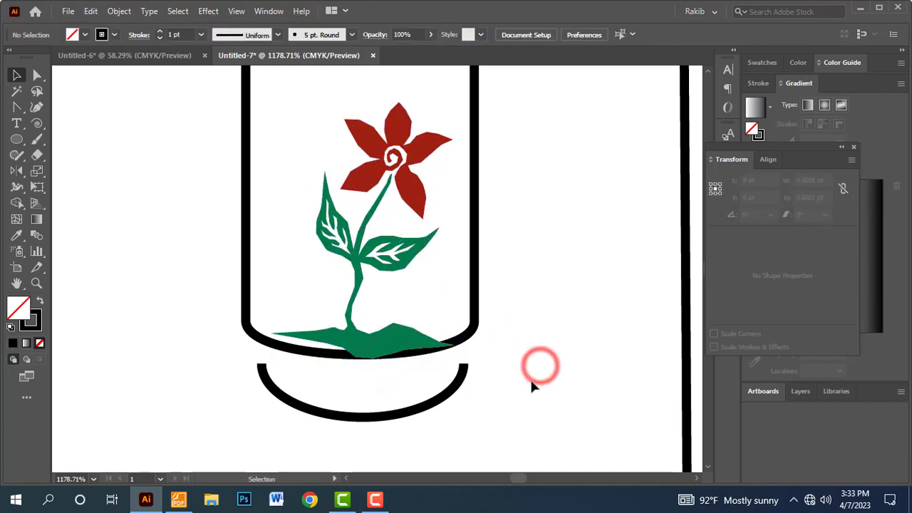
key("ctrl+minus")
key("ctrl+minus")
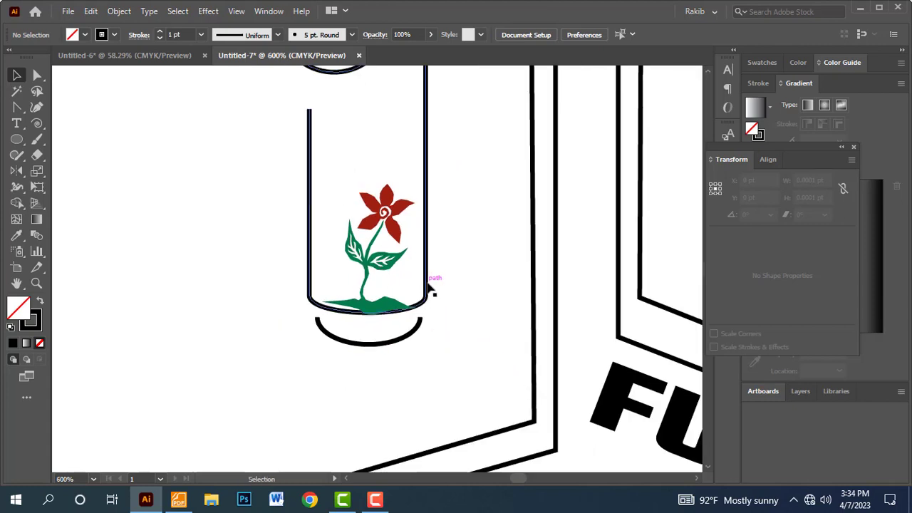
- Bring the tube outline in front of the flower, then zoom out to the whole logo
left_click(429, 287)
right_click(428, 285)
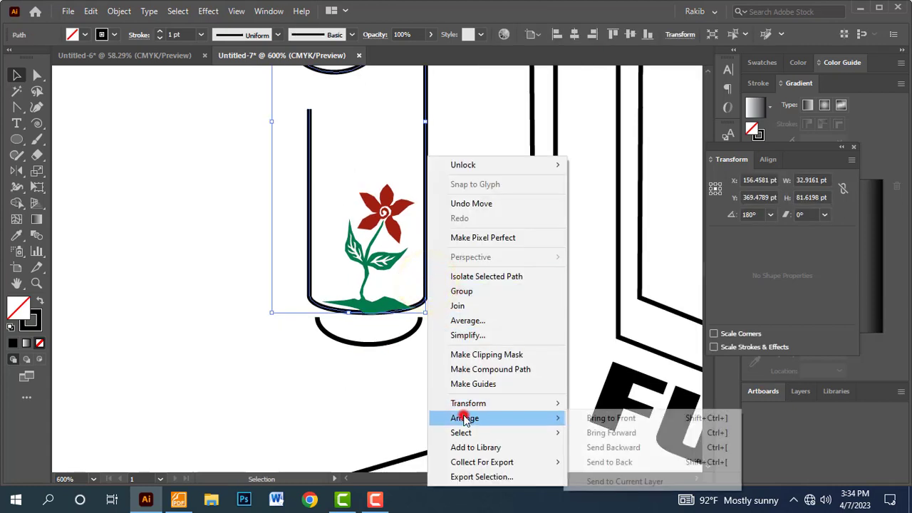
left_click(588, 418)
left_click(455, 324)
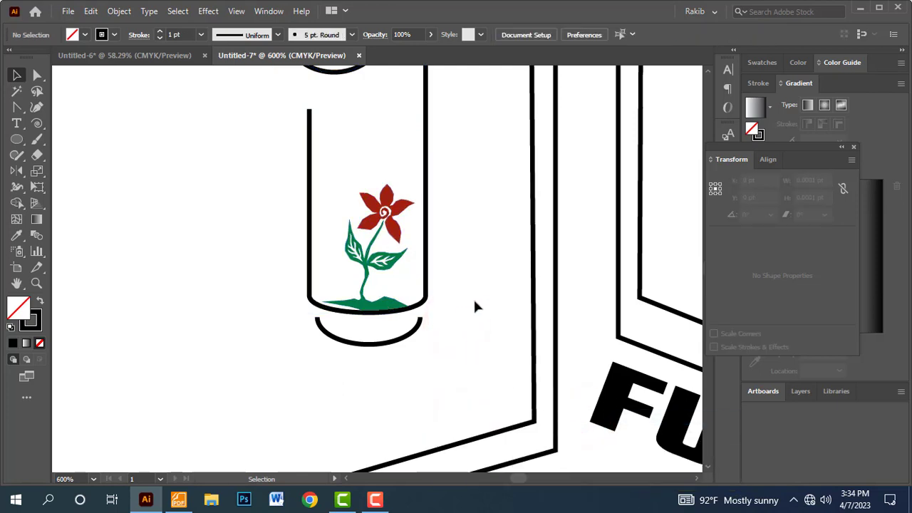
key("ctrl+minus")
key("ctrl+minus")
key("ctrl+minus")
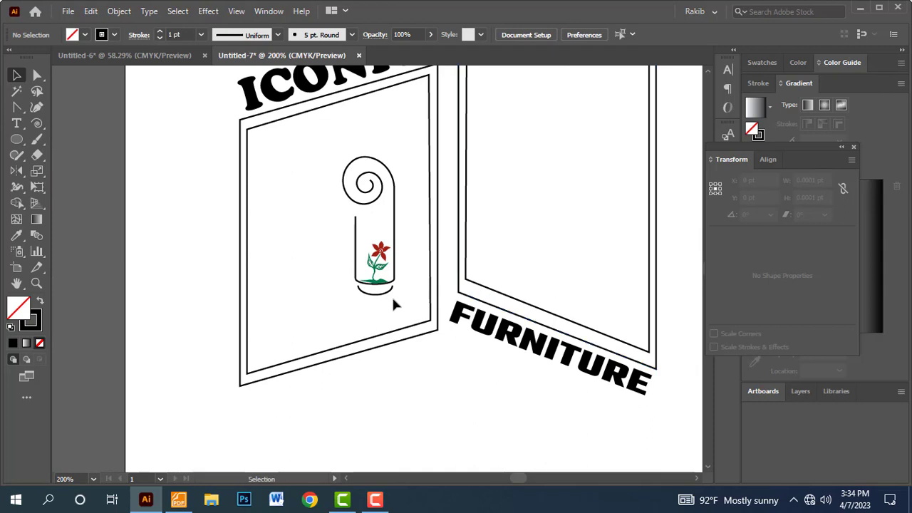
key("alt+Tab")
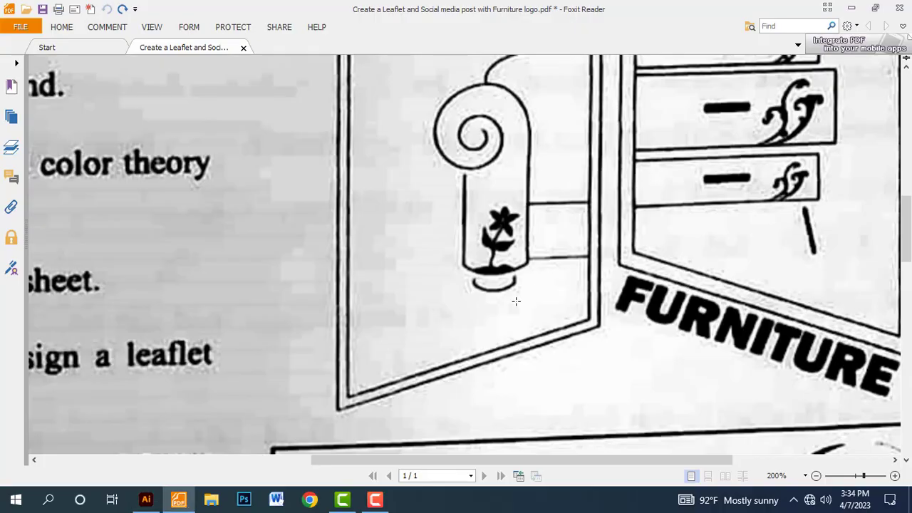
scroll(516, 302, "down", 3)
scroll(516, 302, "up", 2)
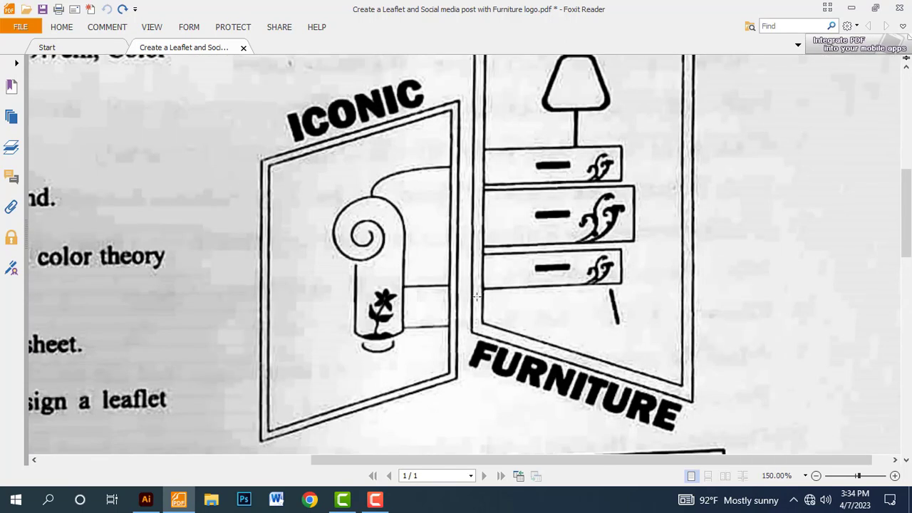
left_click_drag(400, 278, 451, 289)
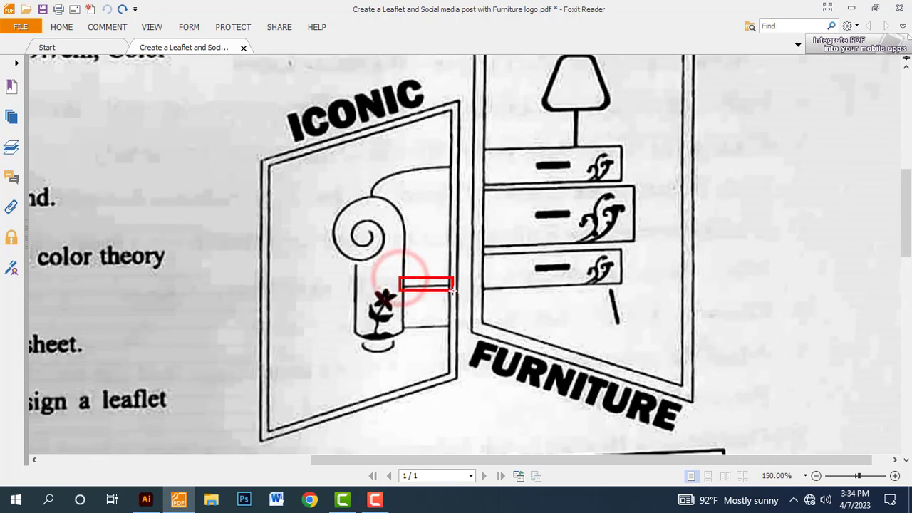
left_click_drag(401, 321, 454, 331)
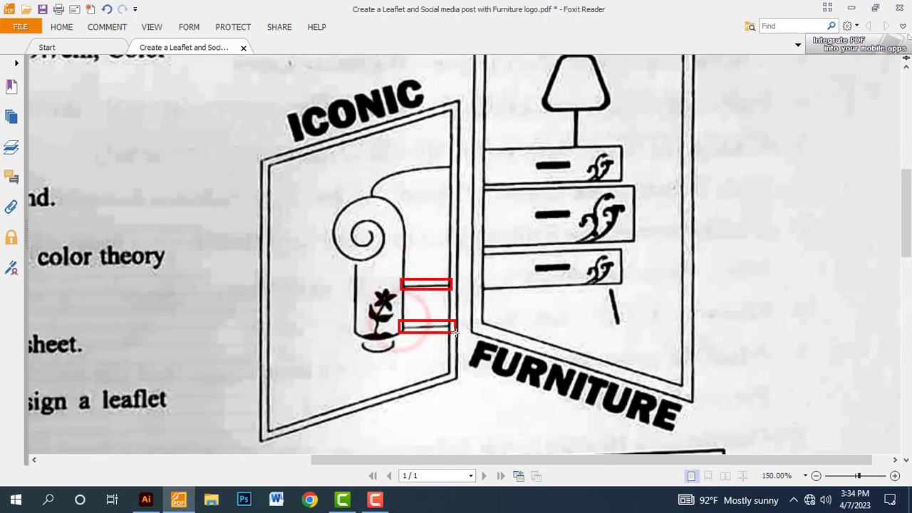
left_click_drag(338, 166, 430, 181)
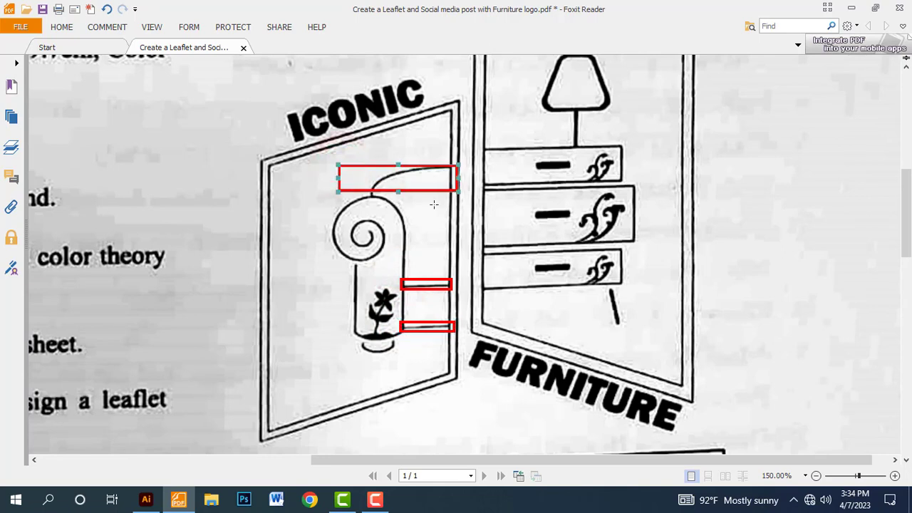
key("ctrl+z")
key("ctrl+z")
key("ctrl+z")
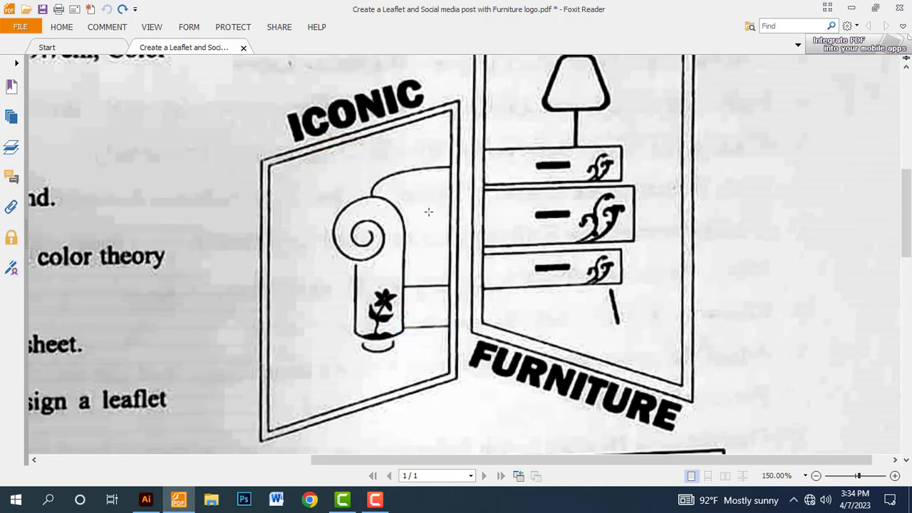
key("alt+Tab")
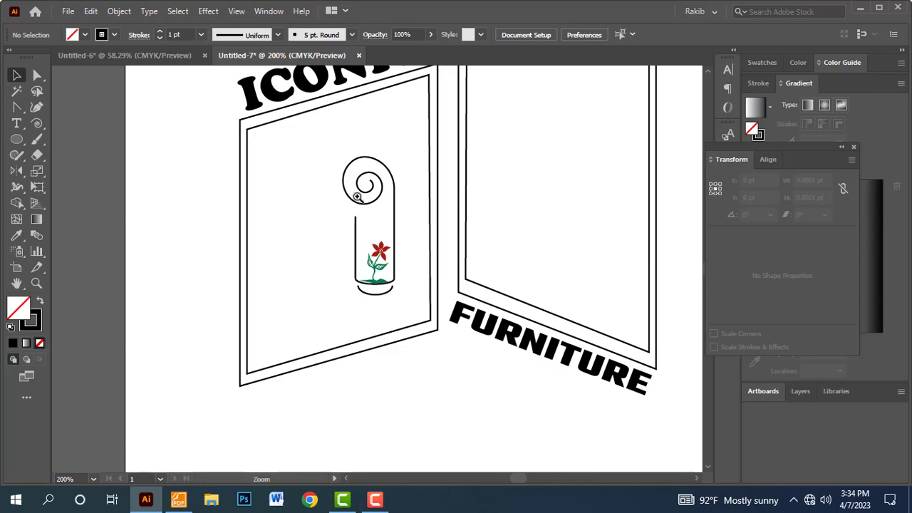
- Draw a horizontal line segment from the scroll chair to the door frame
left_click_drag(347, 163, 531, 335)
key("ctrl+minus")
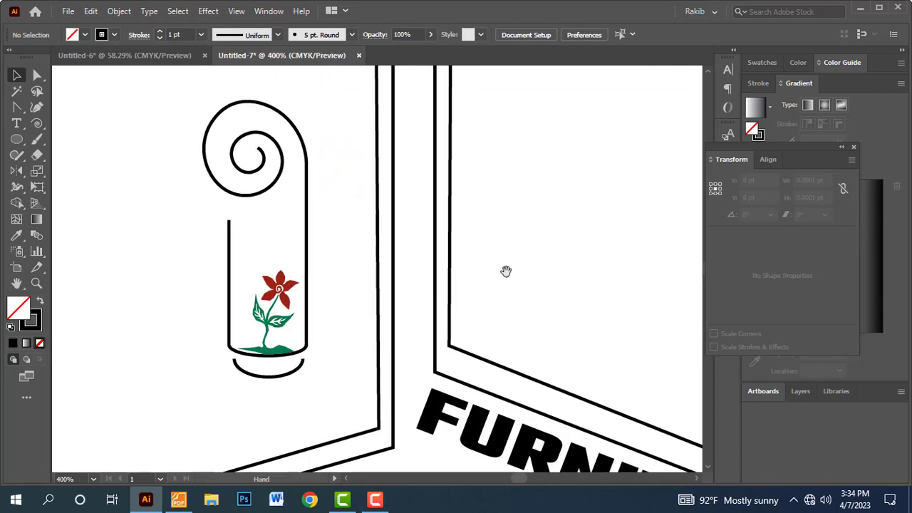
left_click(38, 125)
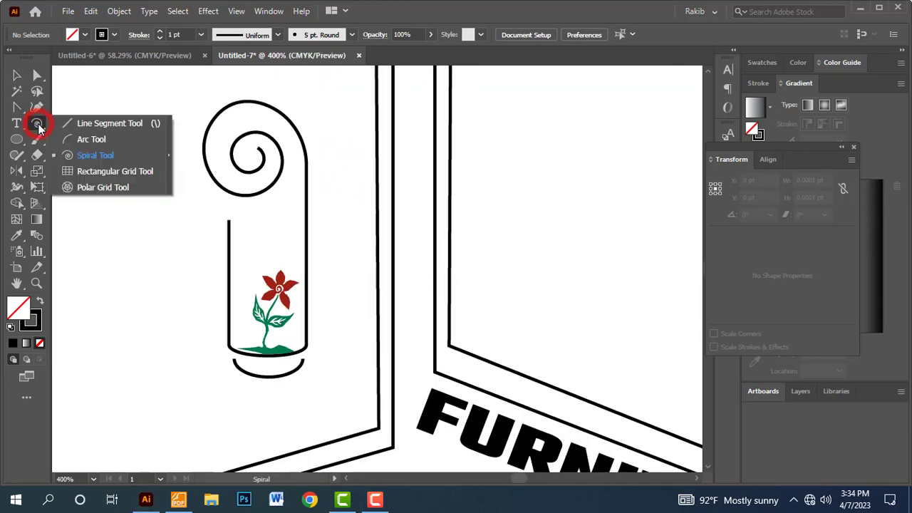
left_click(91, 127)
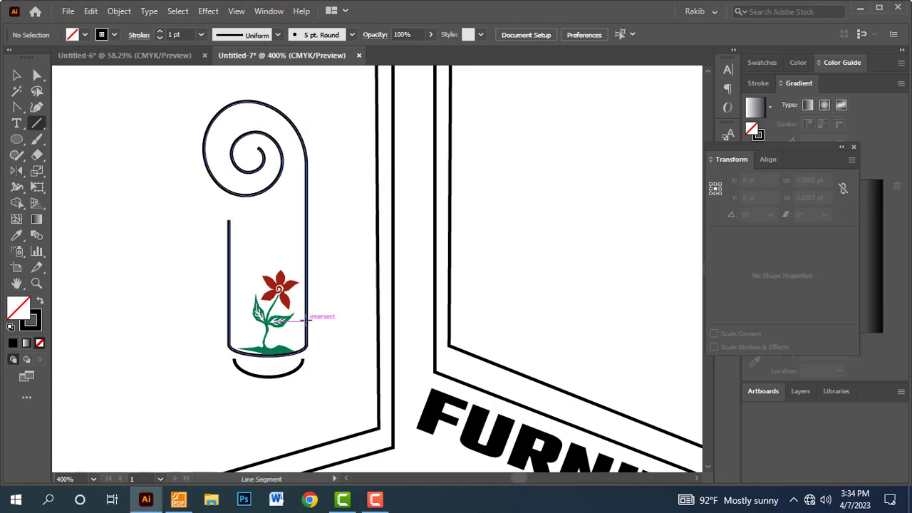
left_click_drag(305, 320, 378, 321)
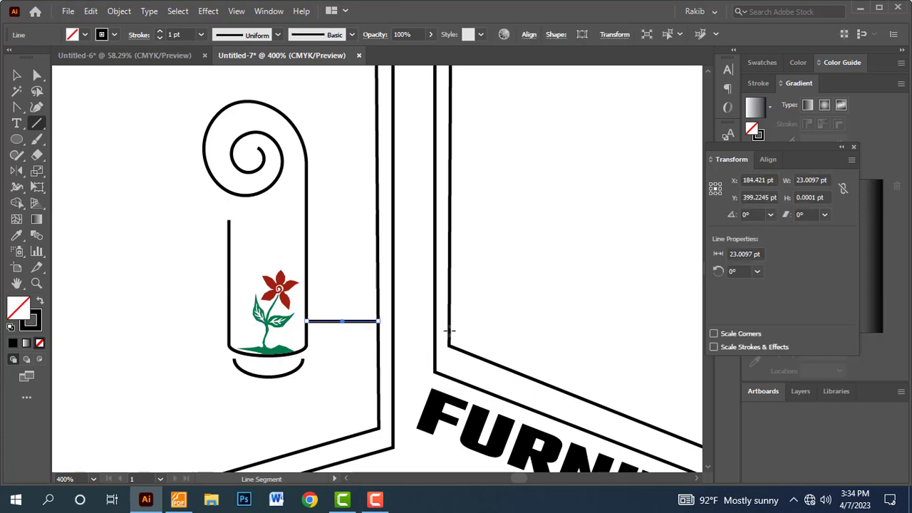
- Inspect in Outline view where the new line meets the door frame
left_click(17, 75)
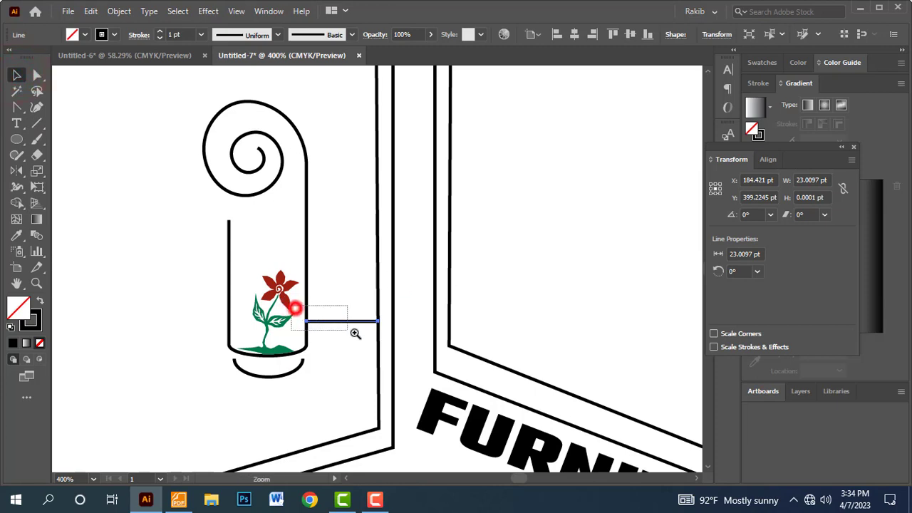
left_click_drag(292, 306, 419, 352)
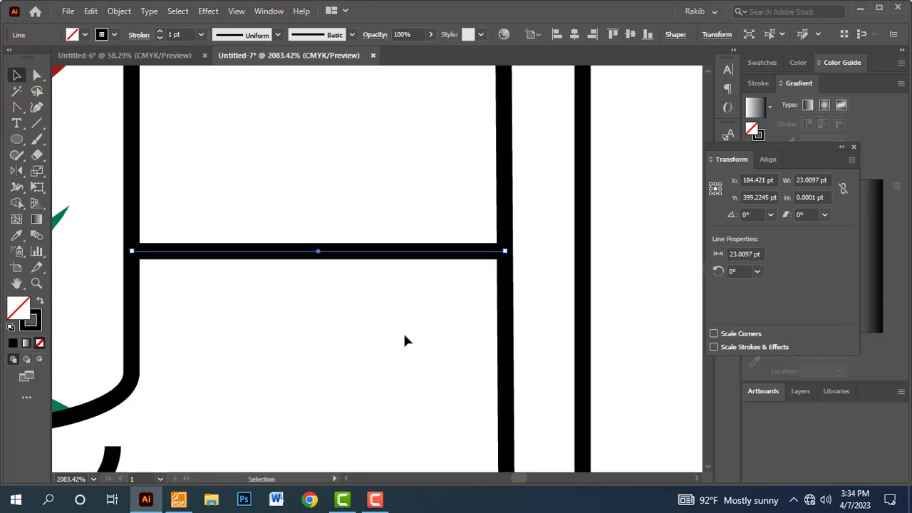
key("a")
key("ctrl+y")
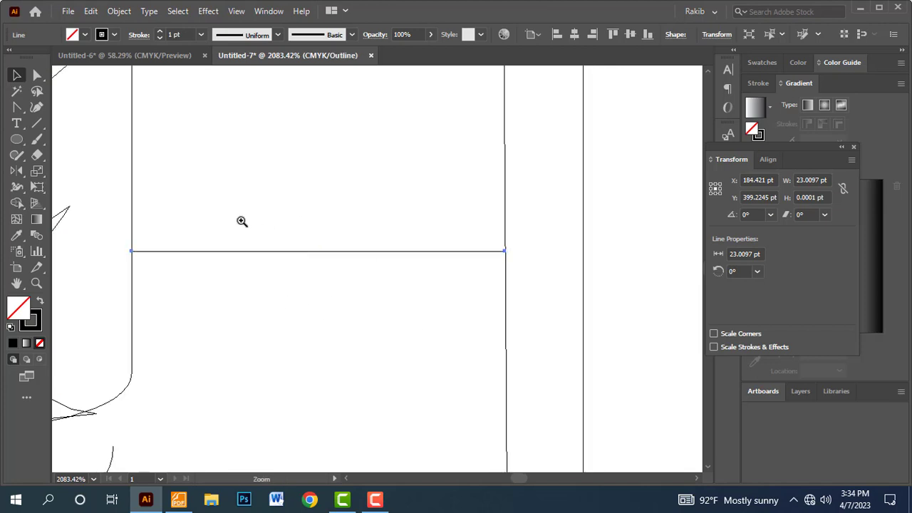
left_click(452, 228)
left_click(369, 196)
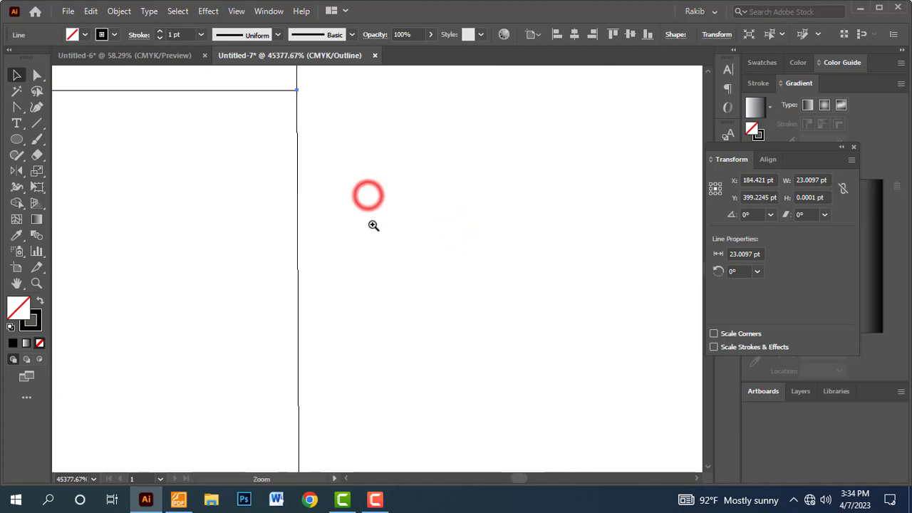
left_click_drag(298, 114, 367, 214)
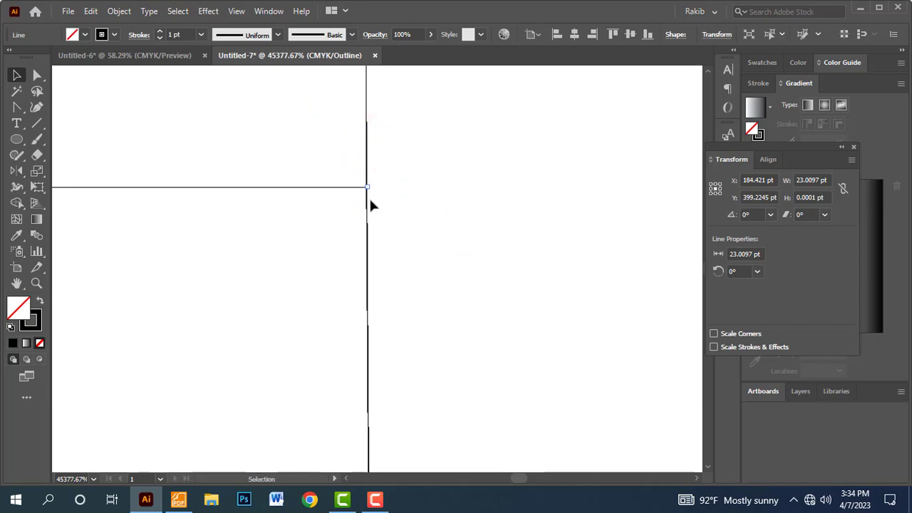
mouse_move(314, 279)
left_mouse_down()
mouse_move(346, 283)
mouse_move(387, 263)
left_mouse_up()
- Follow the line along its length in Outline view to check both ends
left_click_drag(222, 263, 368, 263)
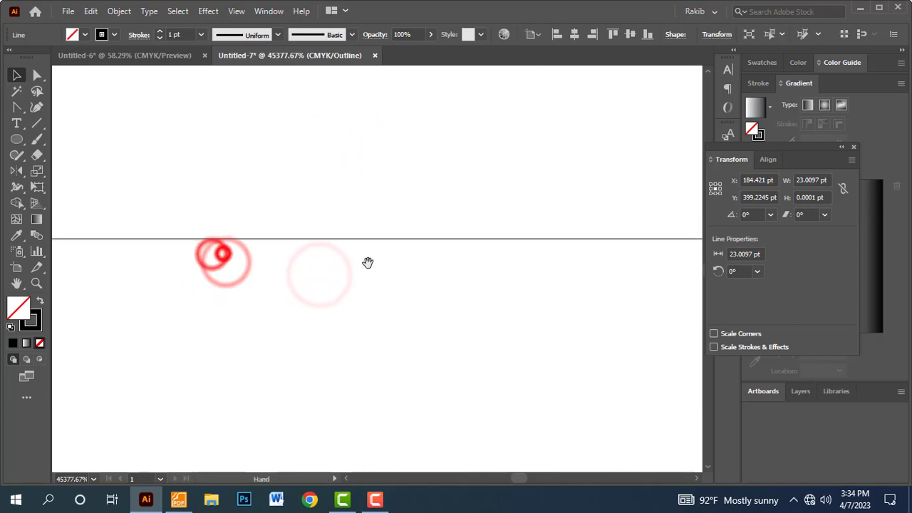
mouse_move(127, 267)
left_mouse_down()
mouse_move(236, 273)
mouse_move(532, 259)
left_mouse_up()
left_click_drag(246, 264, 552, 281)
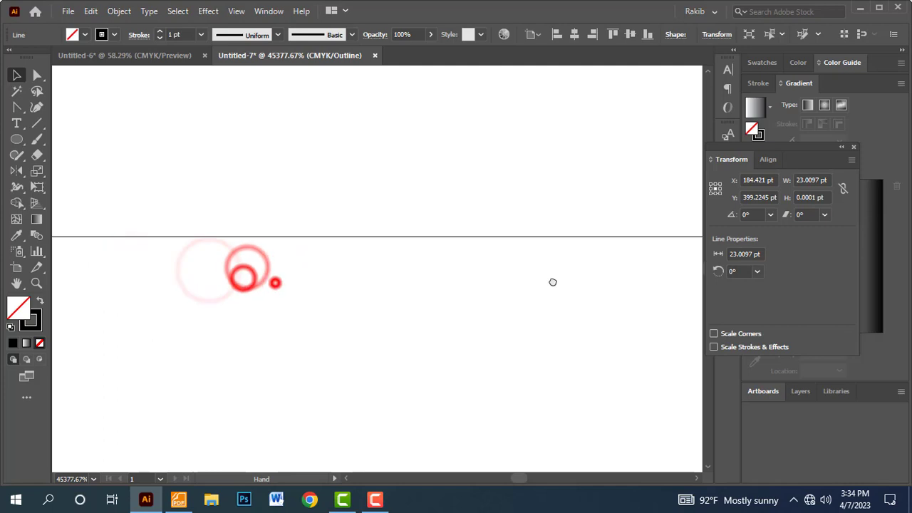
left_click_drag(275, 281, 514, 271)
scroll(510, 270, "down", 5)
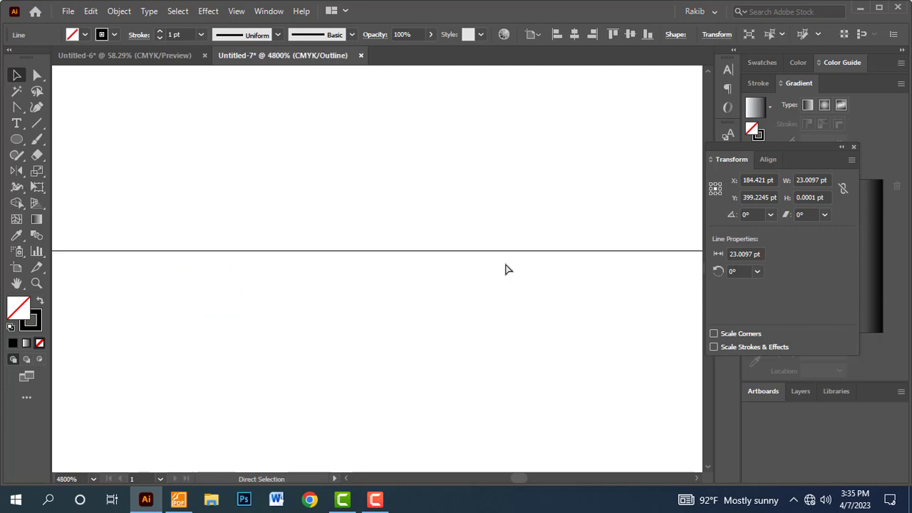
scroll(507, 269, "down", 1)
scroll(507, 267, "down", 2)
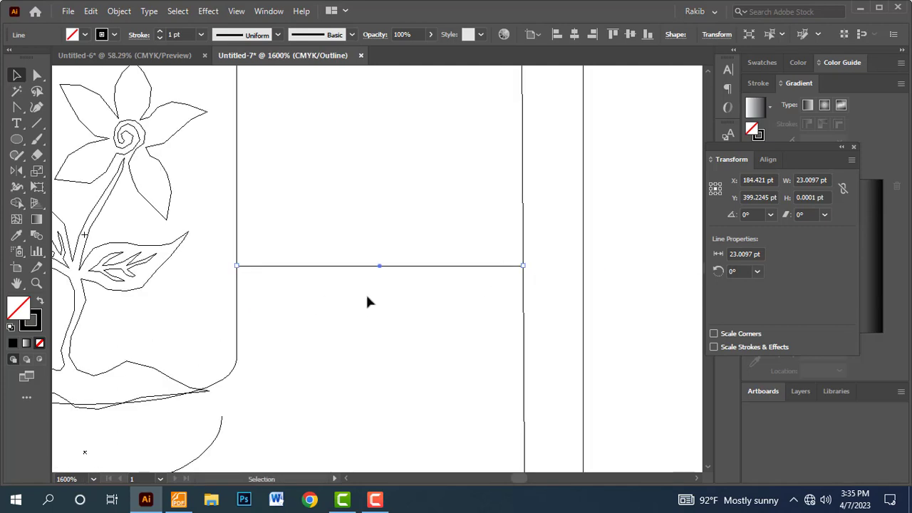
key("a")
- Return to Preview and Alt+Shift-copy the line straight above as a second parallel bar
key("ctrl+y")
key("ctrl+minus")
key("ctrl+minus")
key("v")
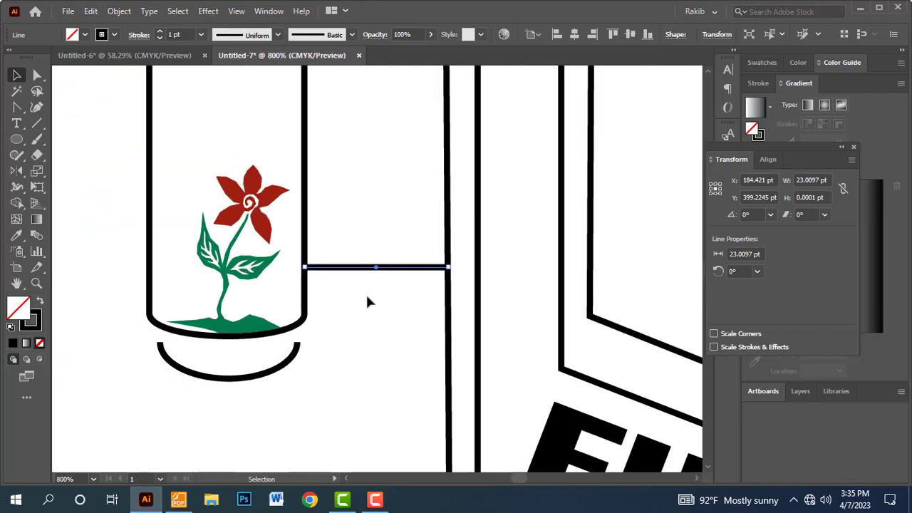
left_click_drag(366, 300, 353, 407)
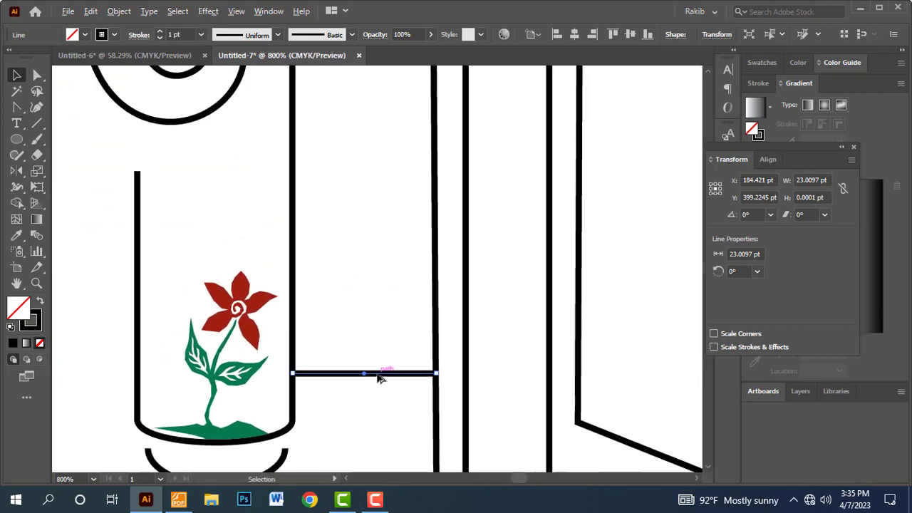
left_click_drag(379, 378, 375, 303)
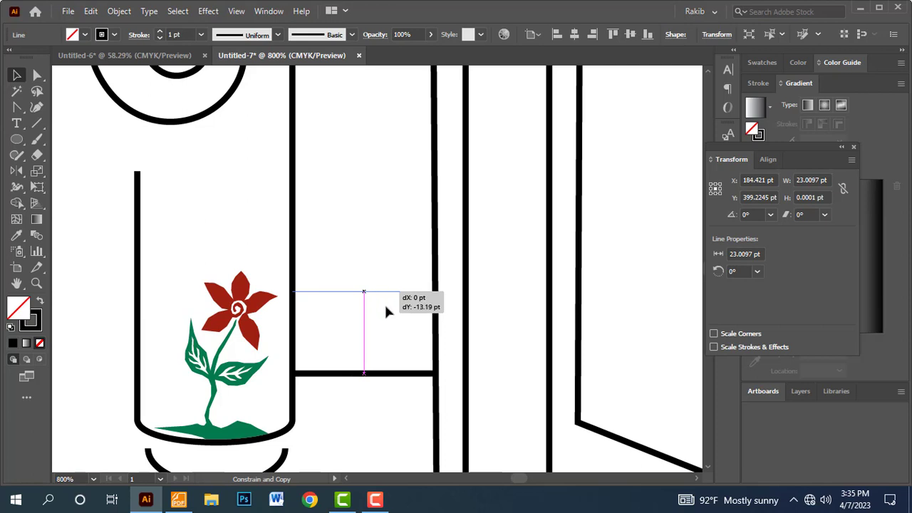
left_click_drag(375, 303, 378, 294)
left_click(446, 262)
key("ctrl+minus")
key("ctrl+minus")
key("ctrl+minus")
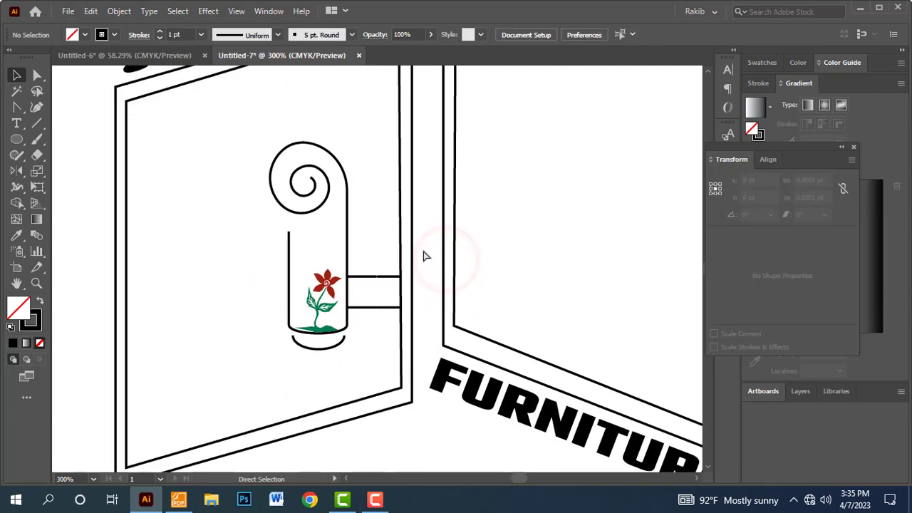
- Switch to the Arc tool and frame the top of the scroll chair
left_click_drag(362, 155, 348, 194)
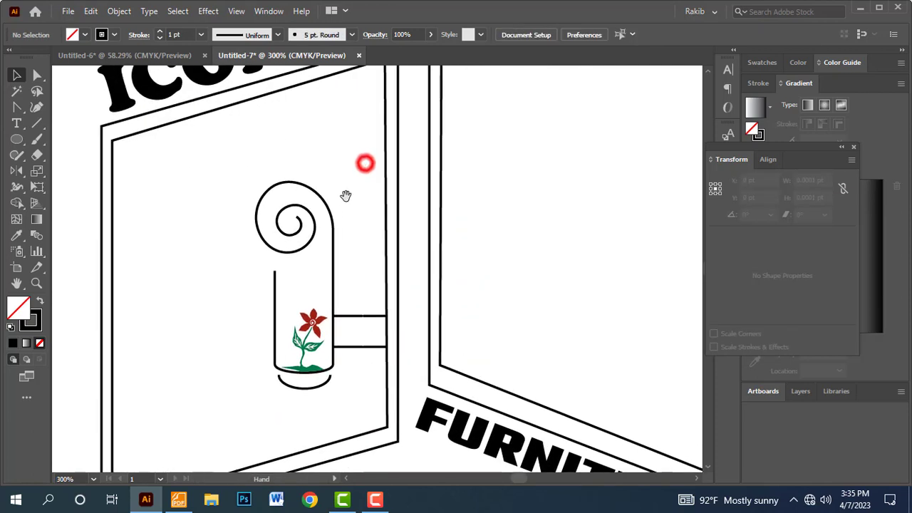
left_click(41, 124)
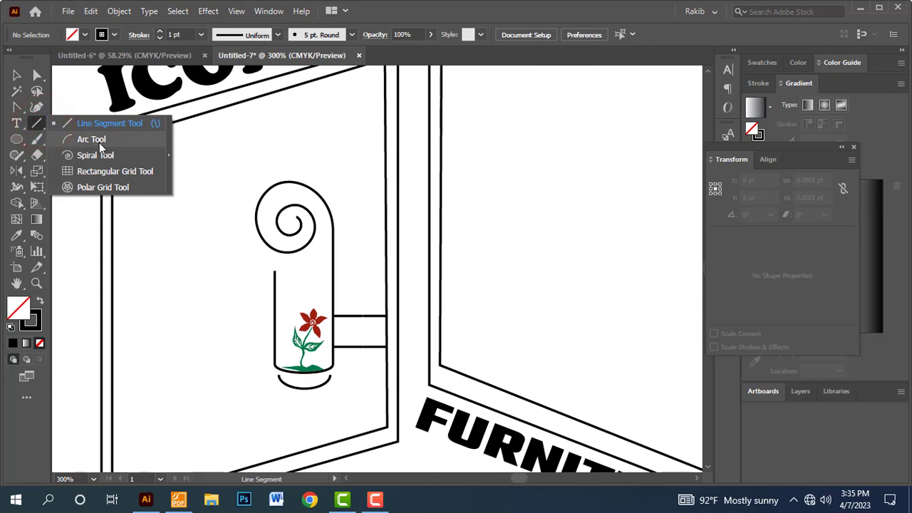
left_click(95, 146)
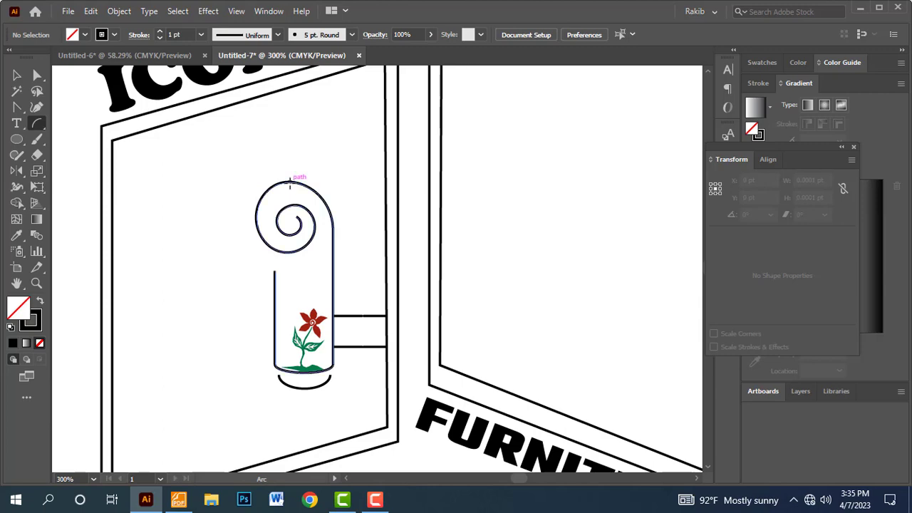
left_click_drag(265, 163, 373, 230)
key("ctrl+minus")
key("ctrl+minus")
key("ctrl+minus")
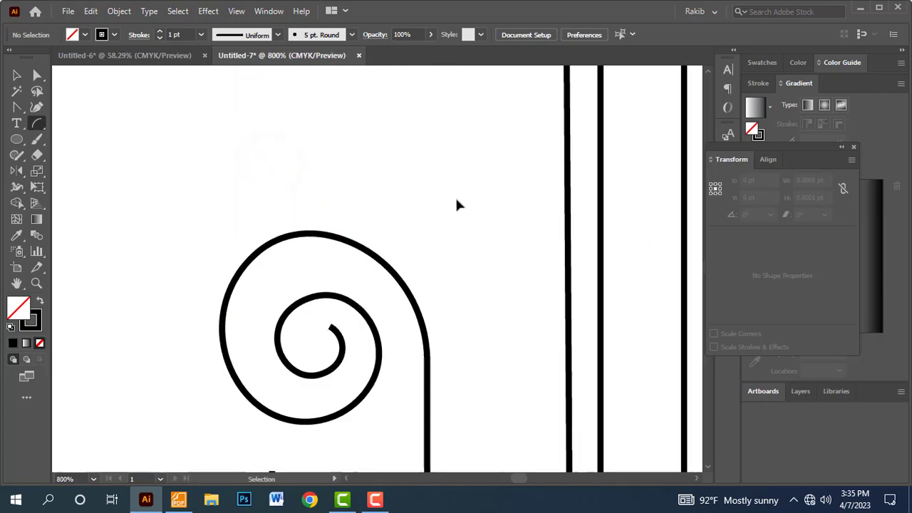
left_click(436, 206)
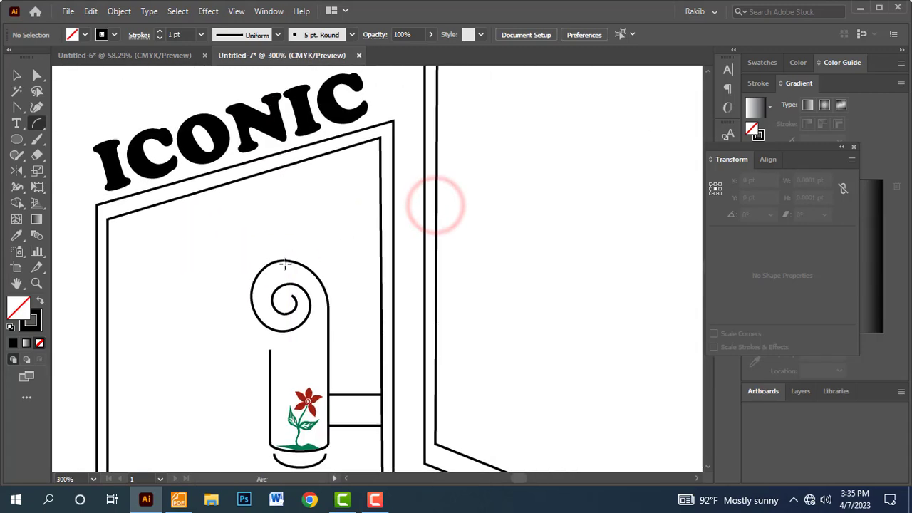
- Draw an arc from the scroll's top to the door frame's inner edge, then check it
left_click(287, 262)
left_click_drag(287, 262, 382, 213)
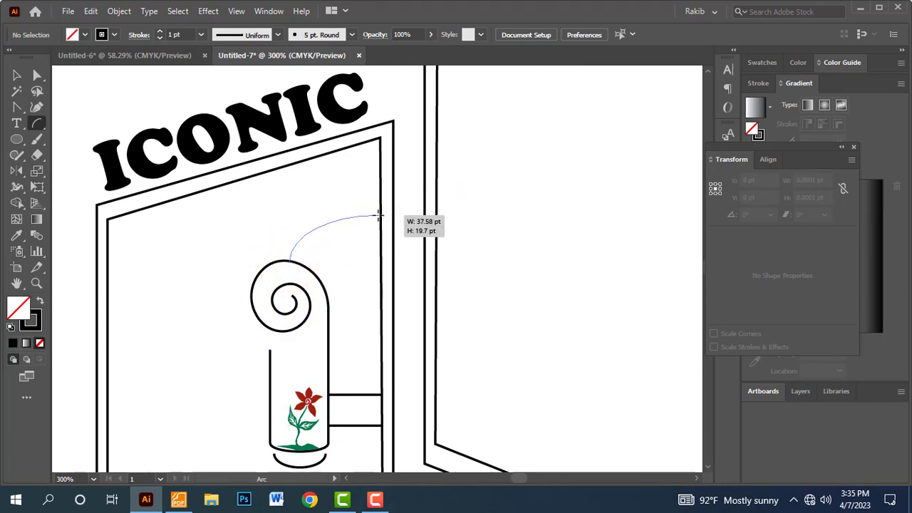
left_click_drag(382, 212, 382, 214)
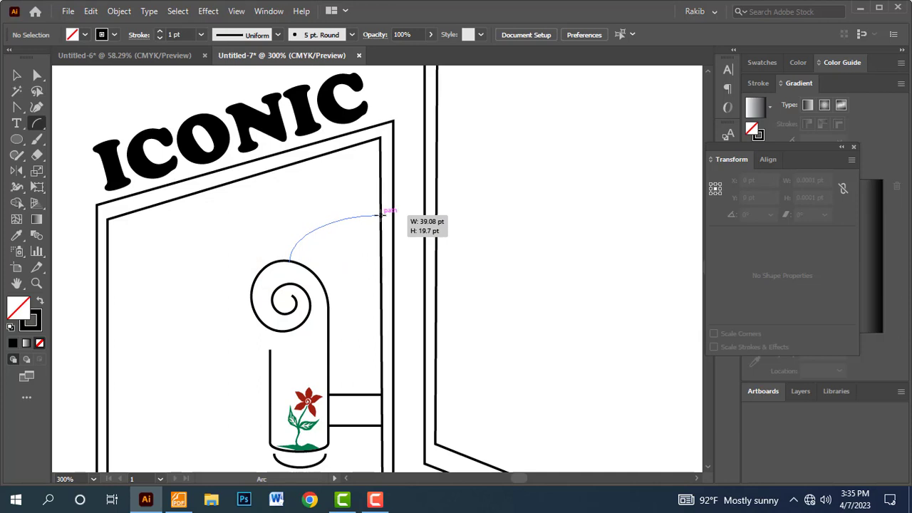
left_click_drag(382, 214, 382, 214)
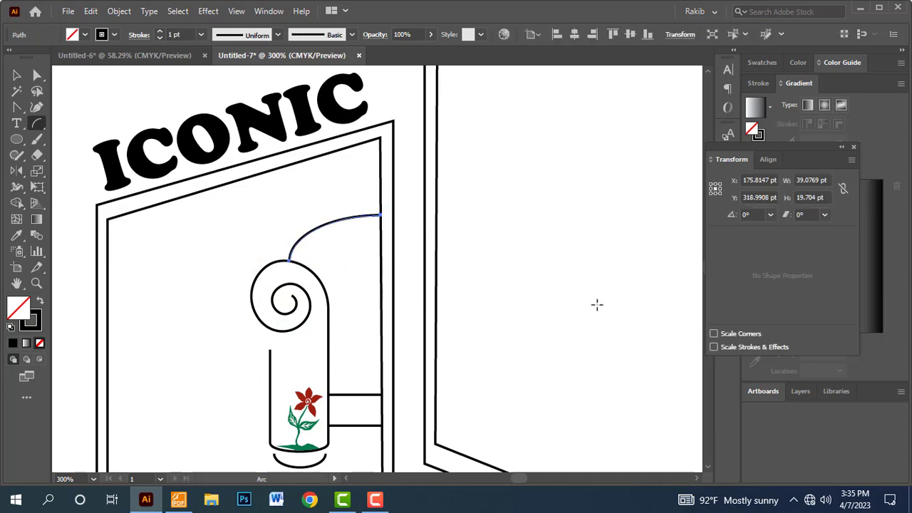
left_click(17, 75)
left_click(476, 232)
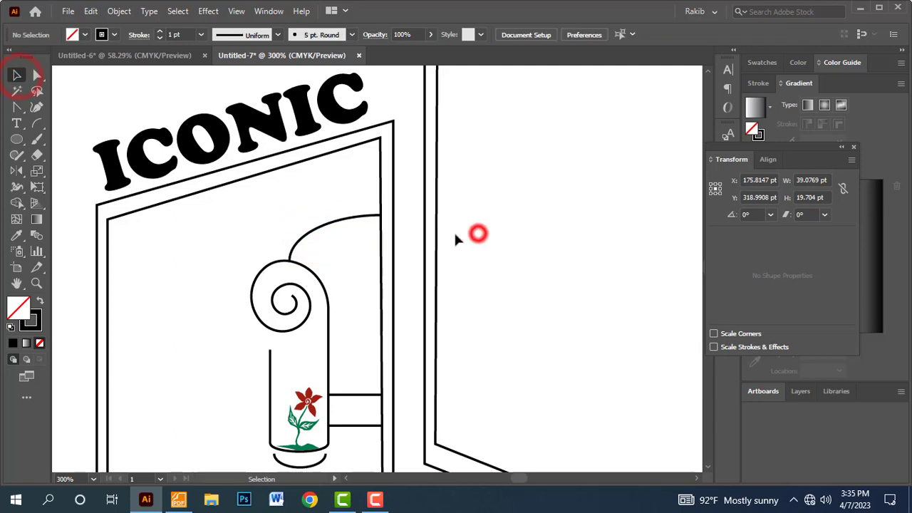
left_click(375, 221)
left_click(499, 237)
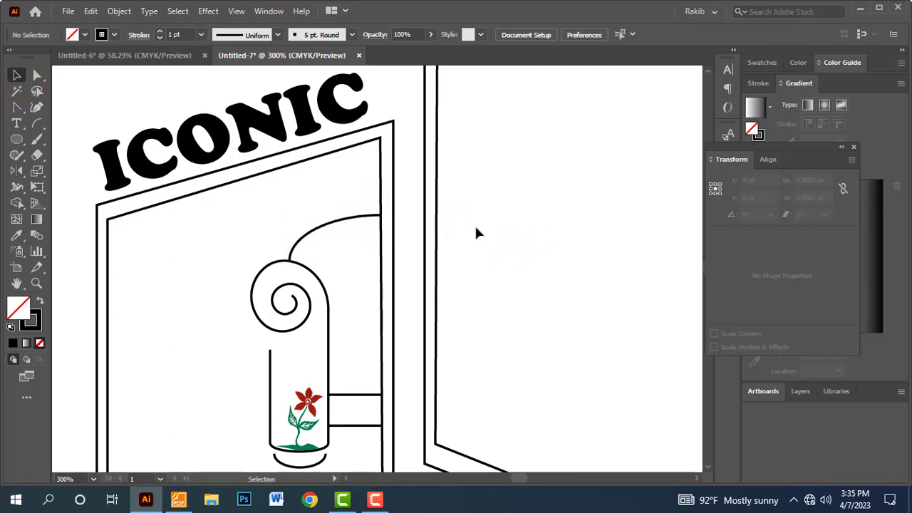
key("ctrl+y")
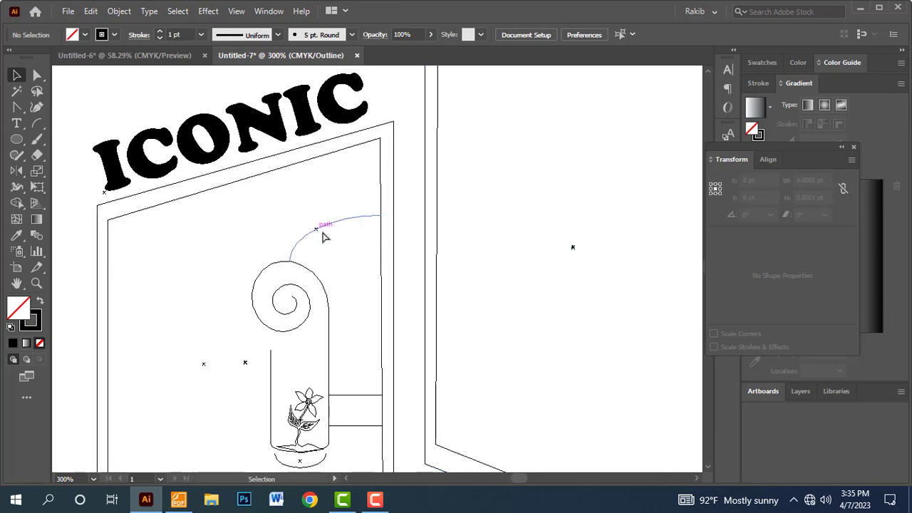
left_click_drag(373, 203, 402, 224)
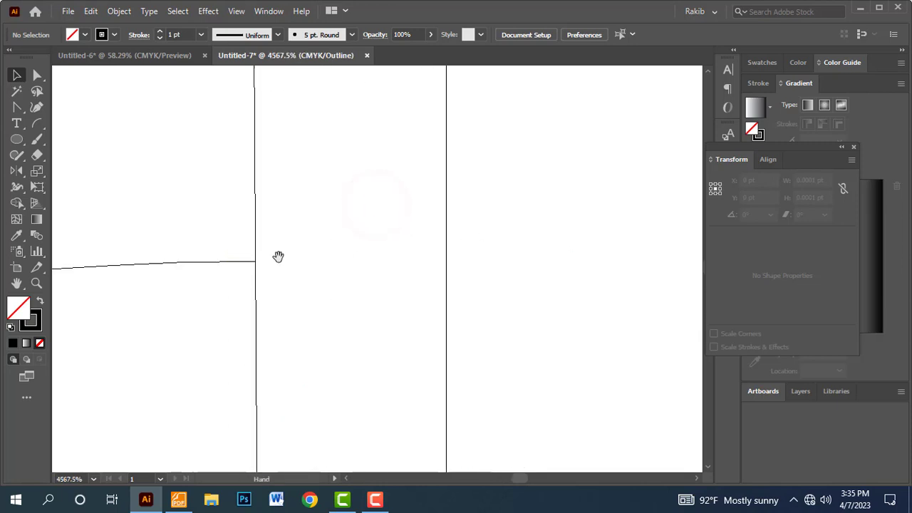
left_click_drag(283, 293, 607, 218)
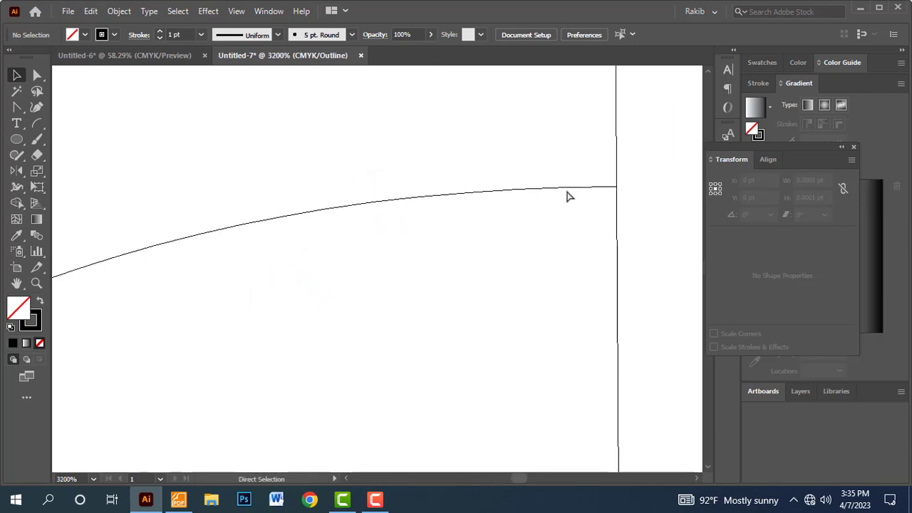
key("ctrl+minus")
key("ctrl+minus")
key("ctrl+minus")
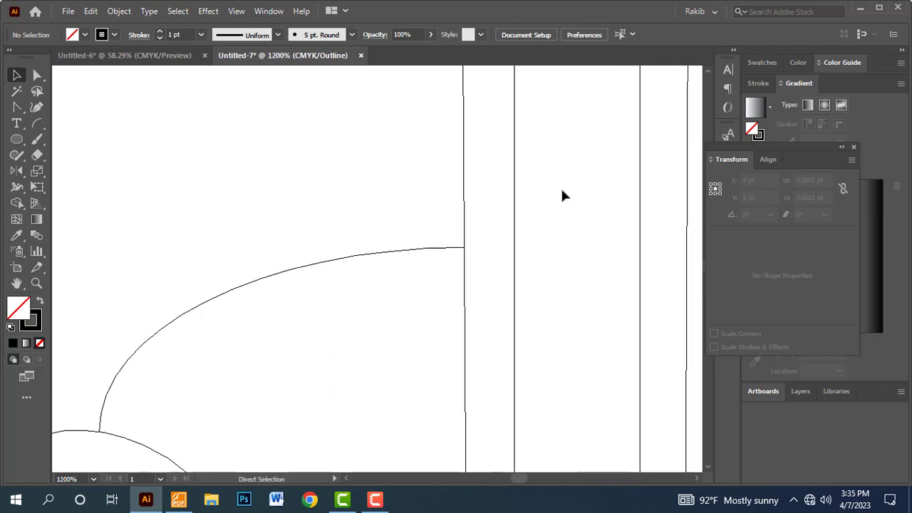
key("ctrl+0")
left_click_drag(249, 174, 419, 324)
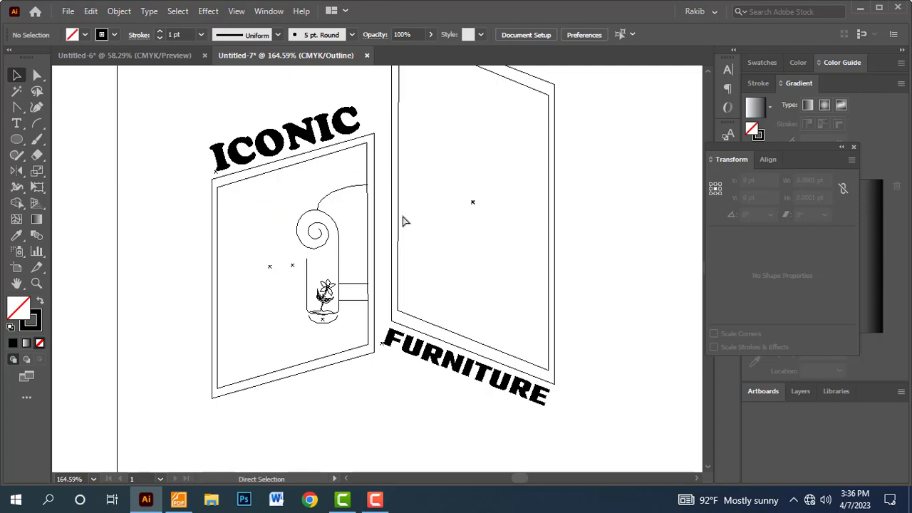
key("ctrl+y")
key("ctrl+1")
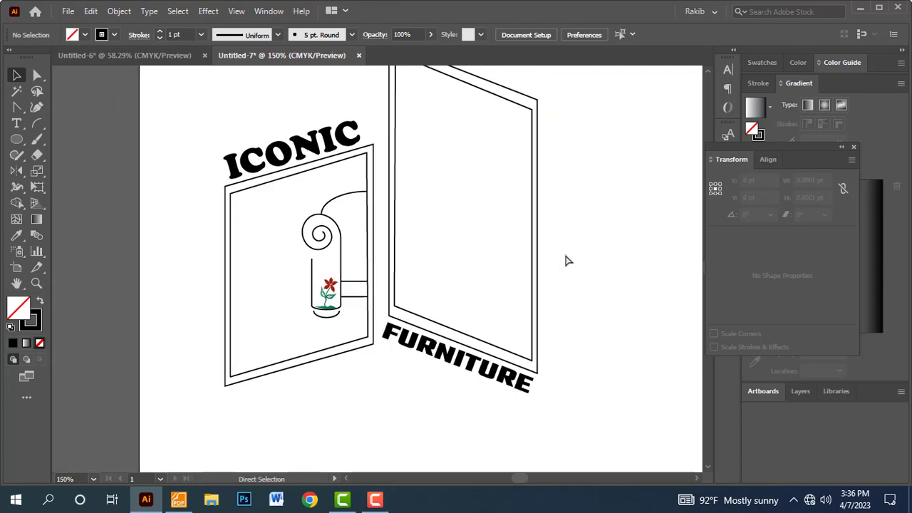
left_click_drag(557, 258, 518, 258)
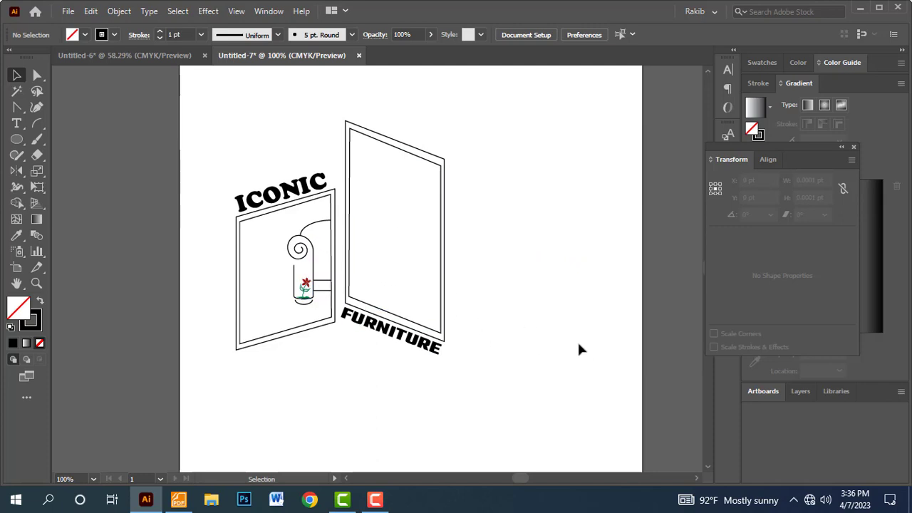
left_click(542, 283)
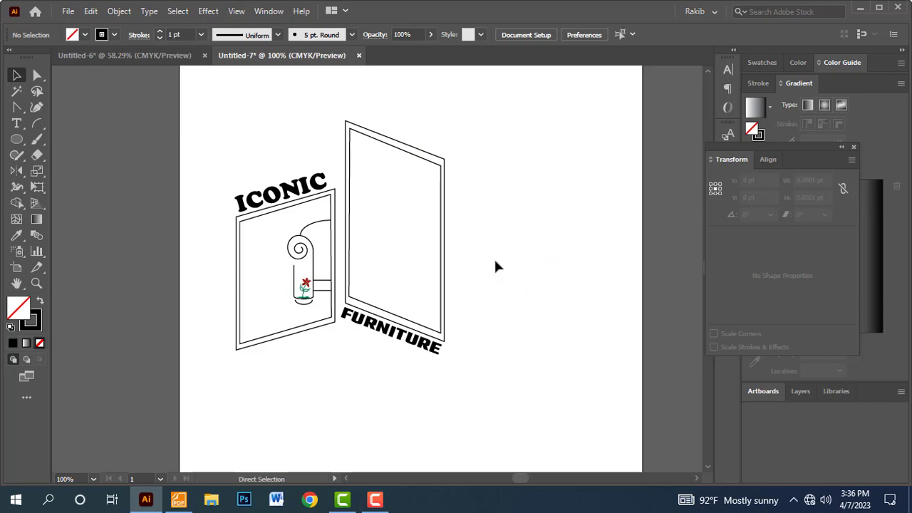
- In the Foxit reference PDF, try a red box around the lamp and drawers, then undo it
key("alt+Tab")
scroll(624, 244, "up", 2)
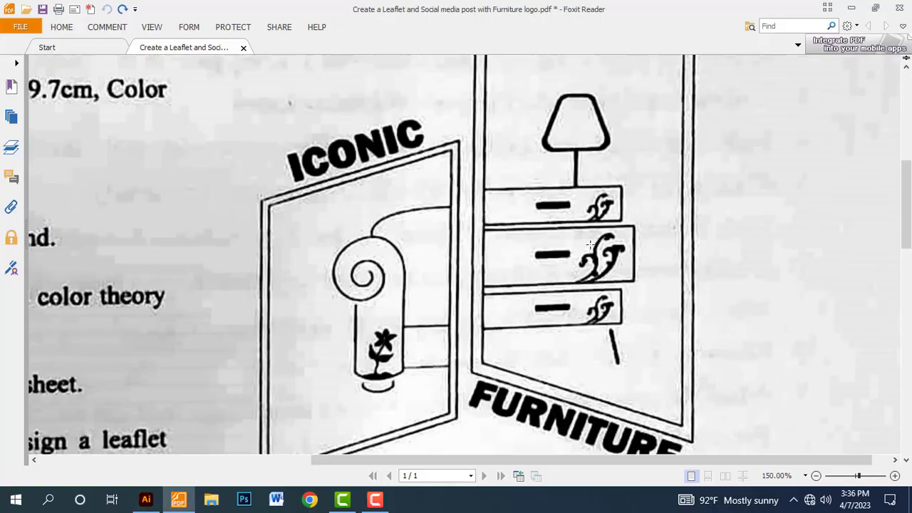
scroll(592, 250, "down", 2)
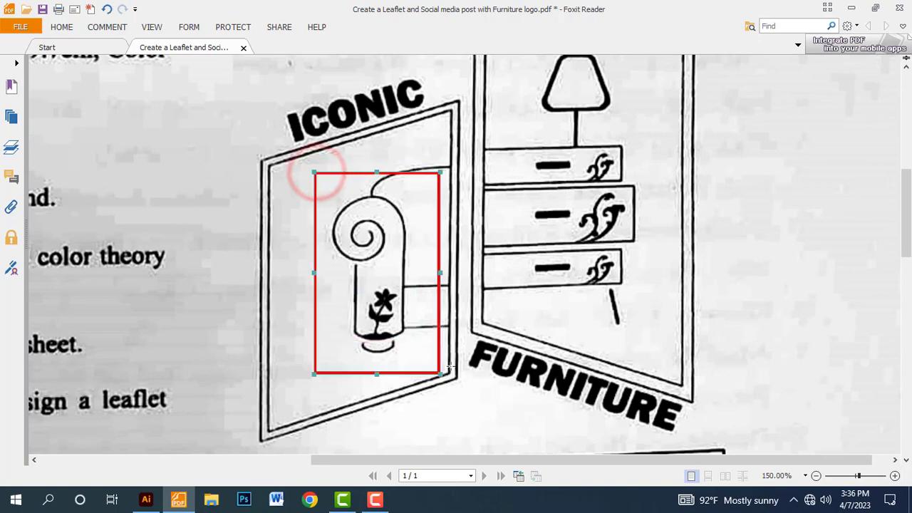
scroll(578, 297, "up", 2)
left_click_drag(504, 124, 651, 405)
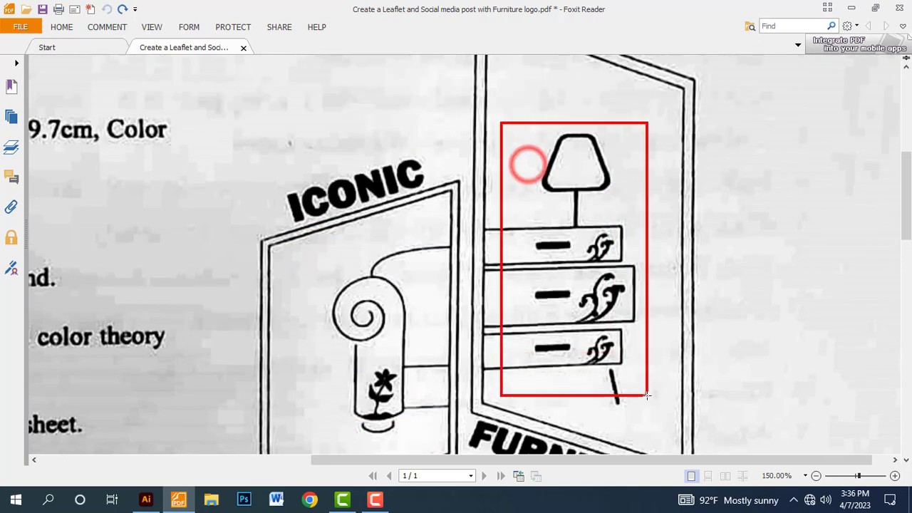
key("ctrl+z")
- Box the bottom drawer in red, undo the top and middle boxes, and return to Illustrator
scroll(527, 283, "down", 1)
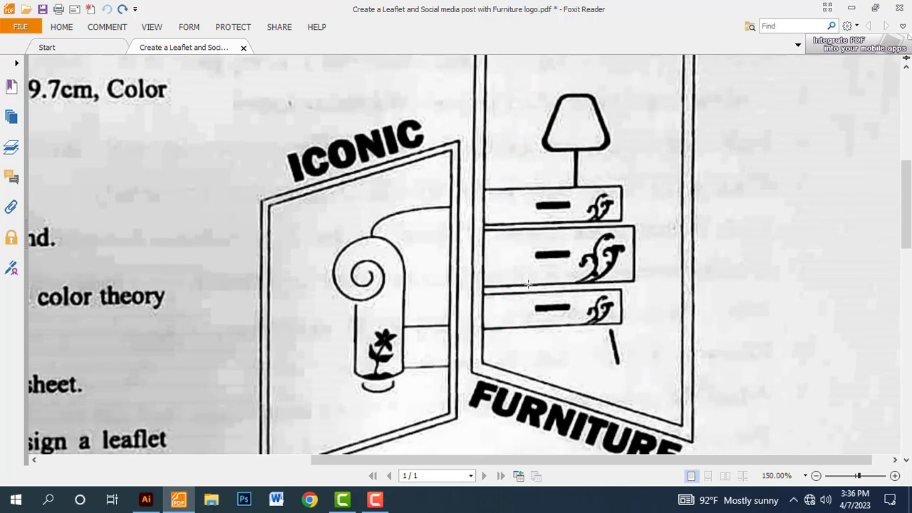
left_click_drag(630, 335, 630, 332)
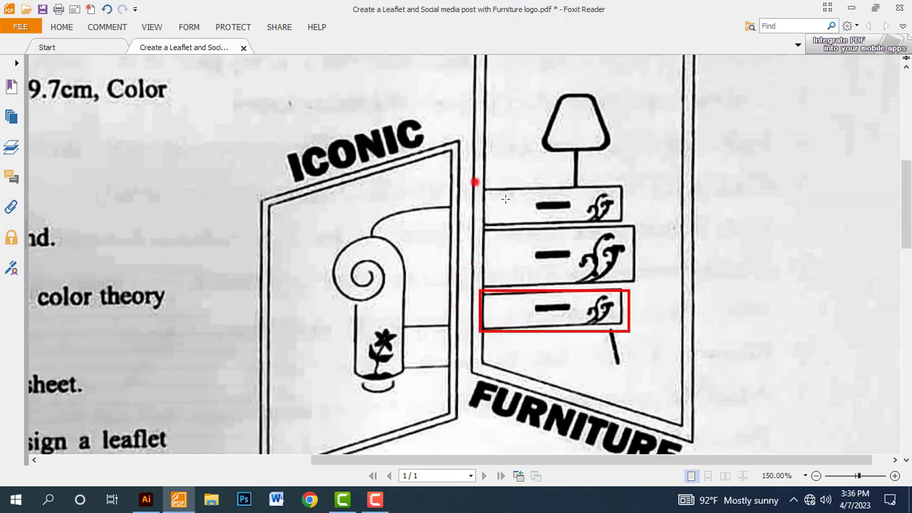
left_click_drag(475, 182, 636, 224)
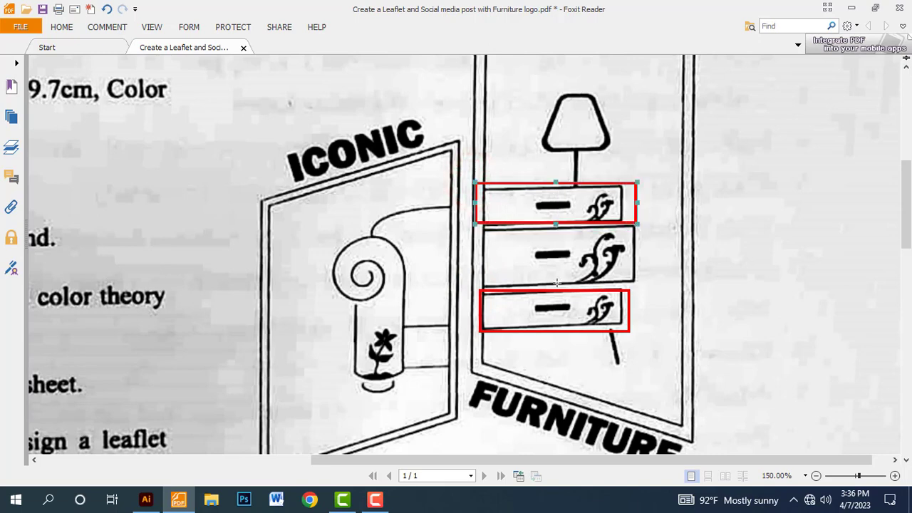
key("ctrl+z")
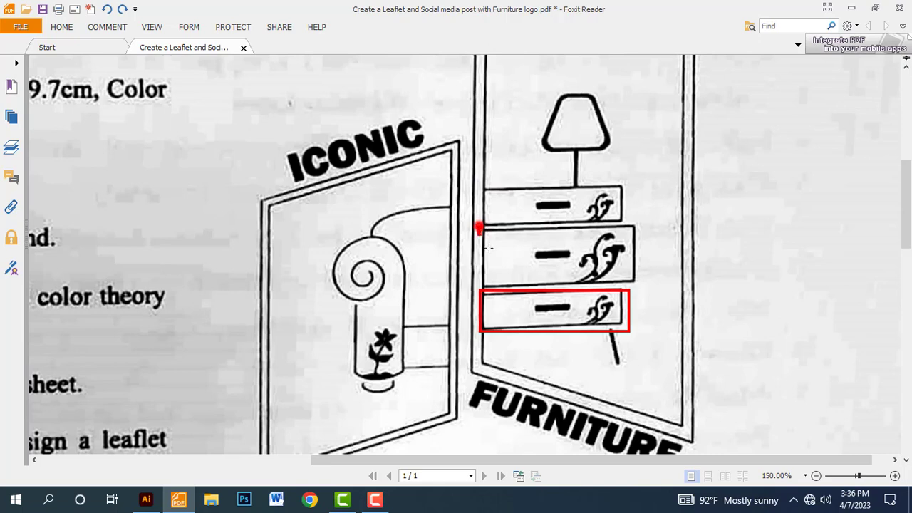
left_click_drag(479, 226, 658, 284)
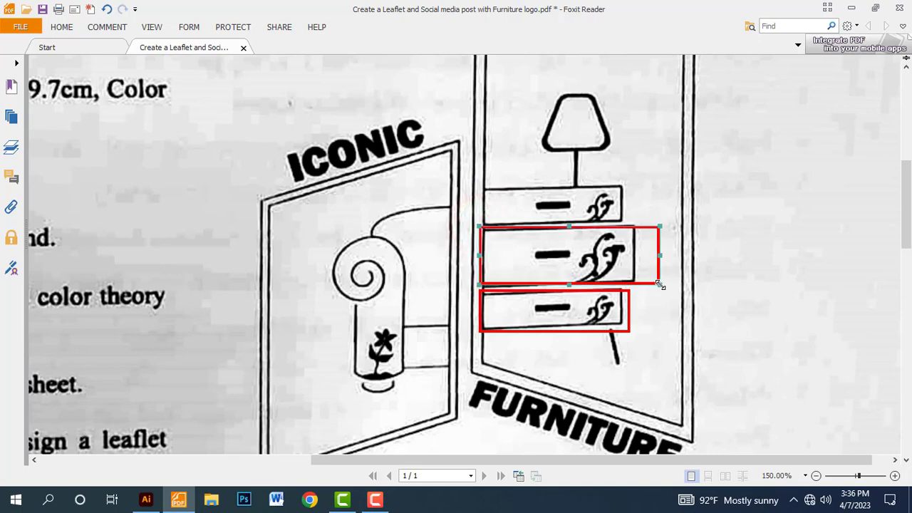
key("ctrl+z")
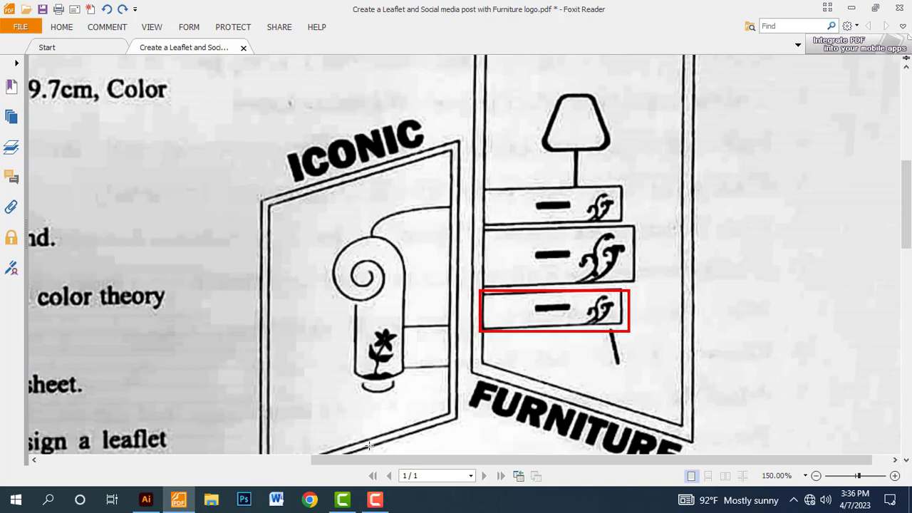
key("alt+Tab")
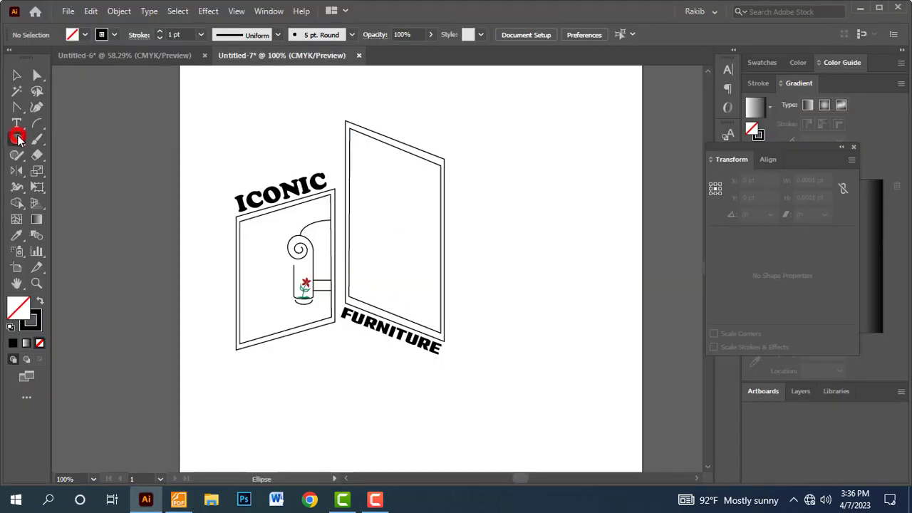
- Draw a thin drawer rectangle inside the open right door panel
left_click_drag(17, 139, 57, 171)
key("m")
left_click_drag(310, 163, 456, 291)
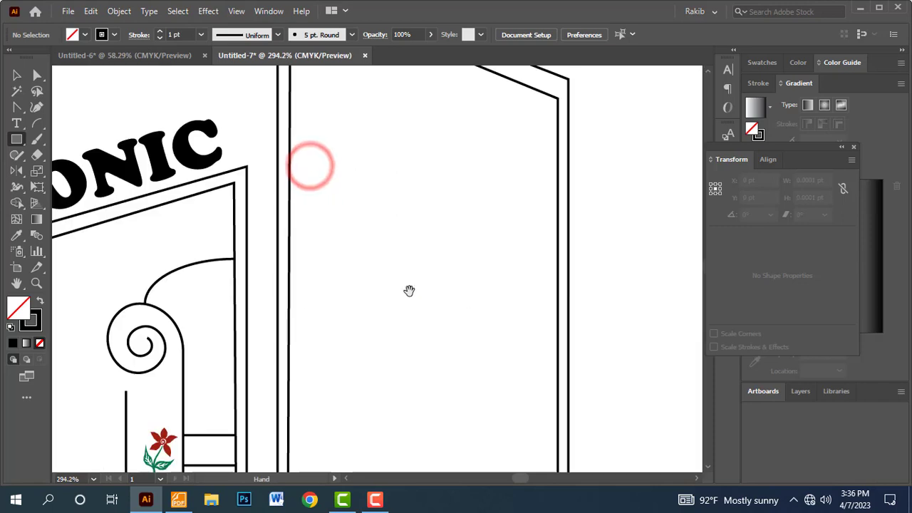
left_click_drag(368, 366, 294, 301)
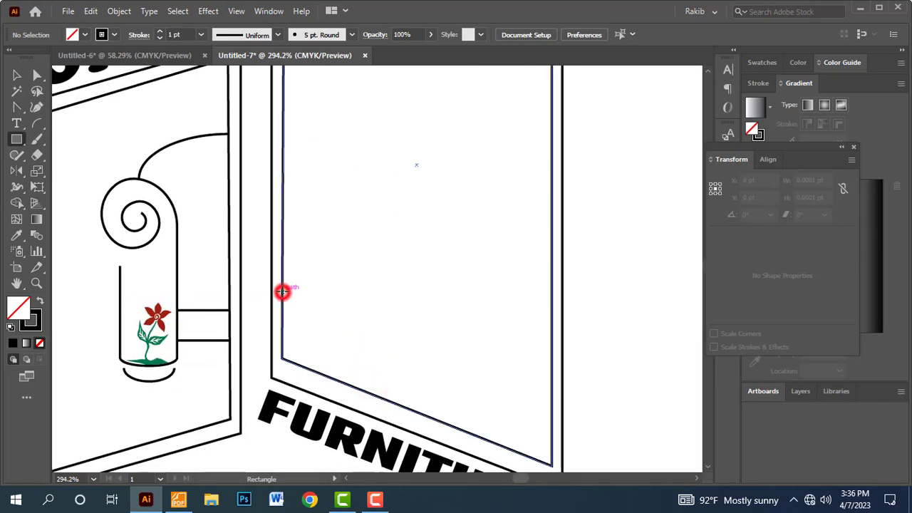
left_click_drag(282, 291, 421, 311)
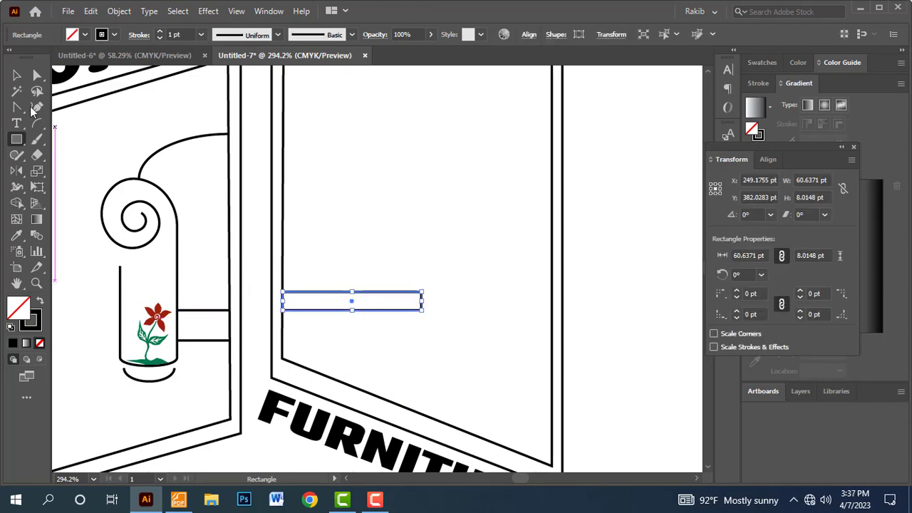
key("v")
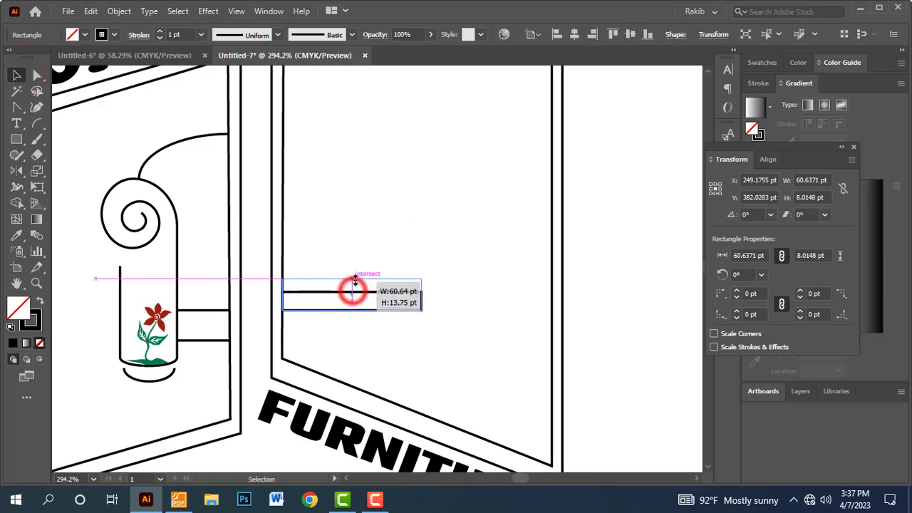
- Make the drawer rectangle taller, to about 61 × 18 pt
left_click_drag(353, 292, 352, 269)
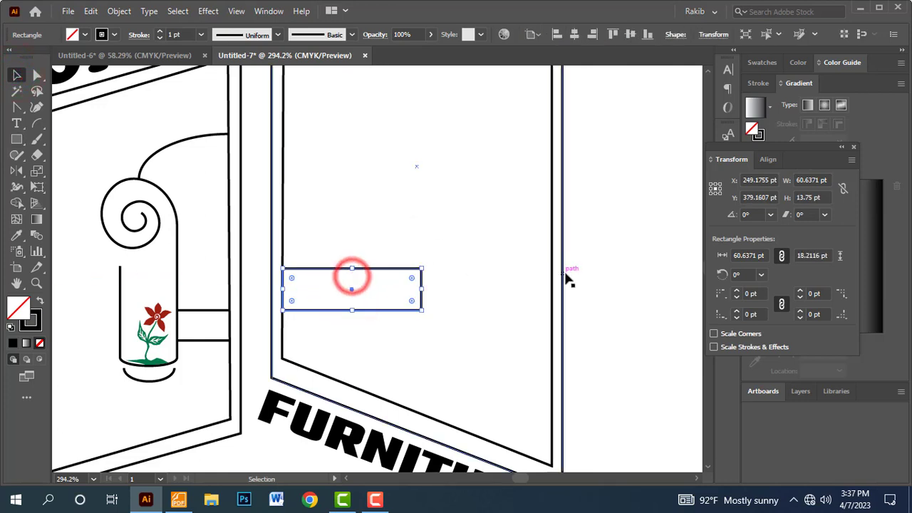
left_click(603, 259)
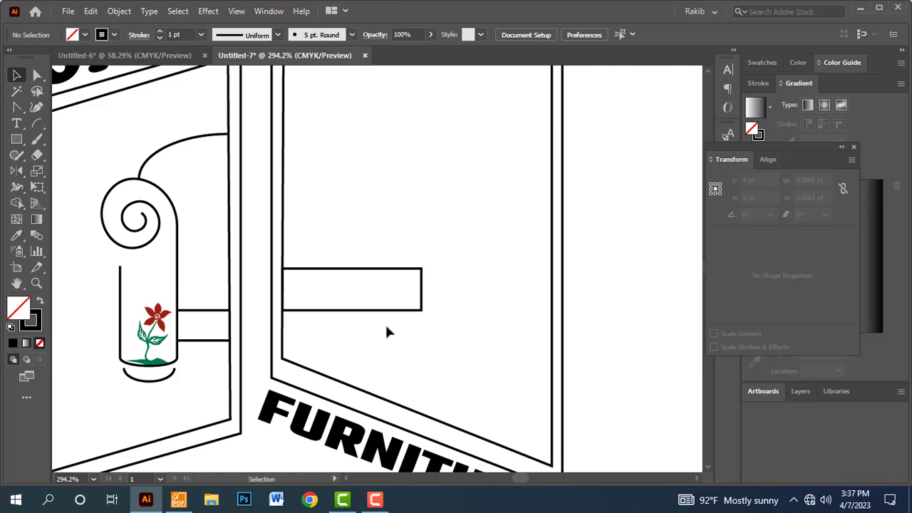
left_click(305, 271)
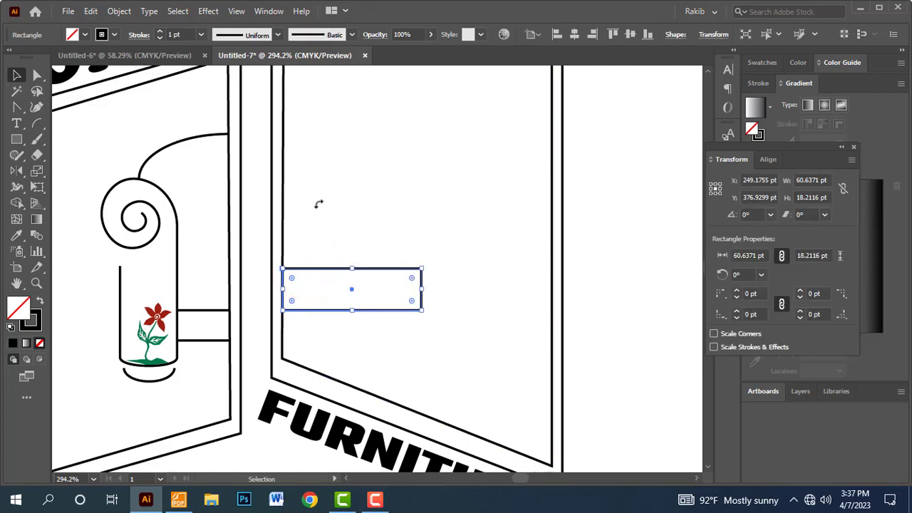
left_click(633, 235)
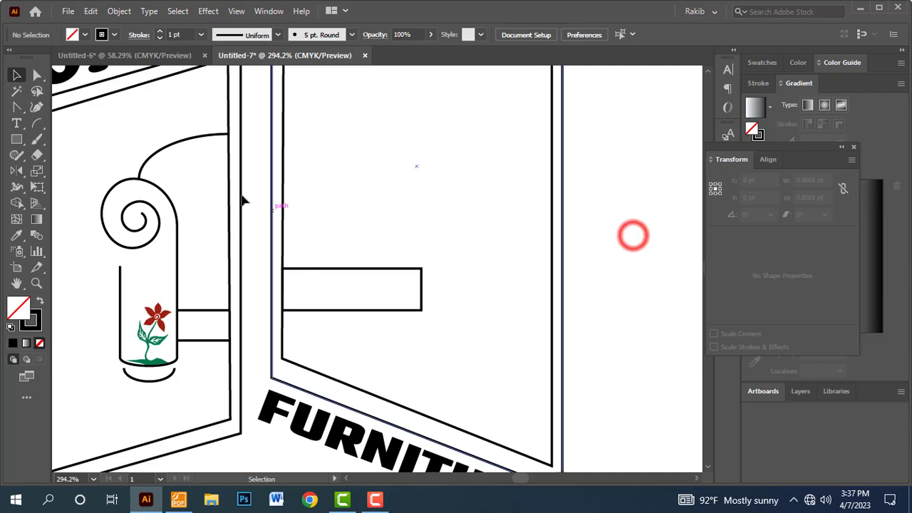
- Alt+Shift-copy the drawer rectangle straight up above the original
left_click(285, 210)
left_click(635, 285)
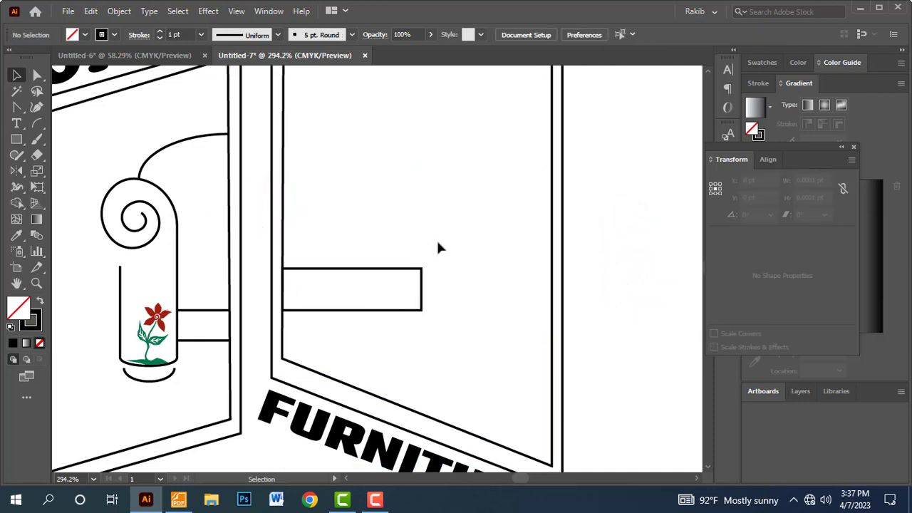
left_click_drag(401, 175, 407, 238)
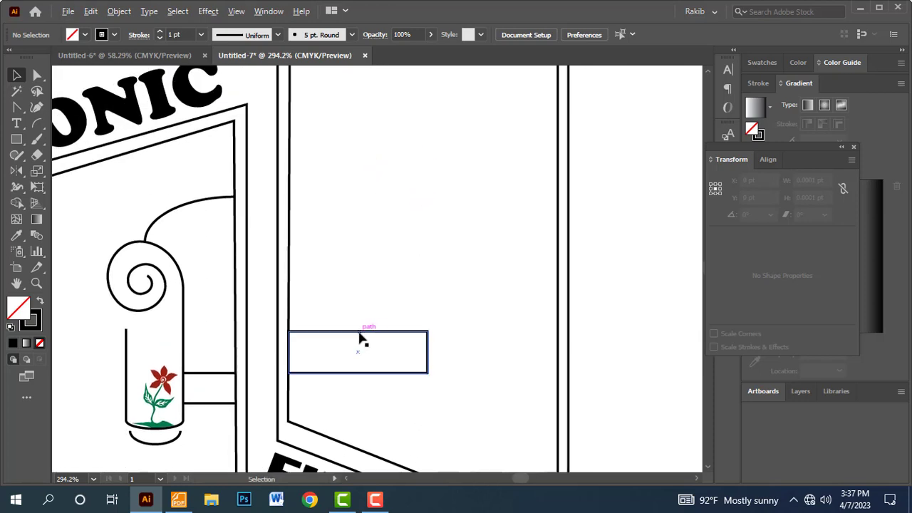
left_click_drag(360, 331, 367, 198)
left_click(639, 347)
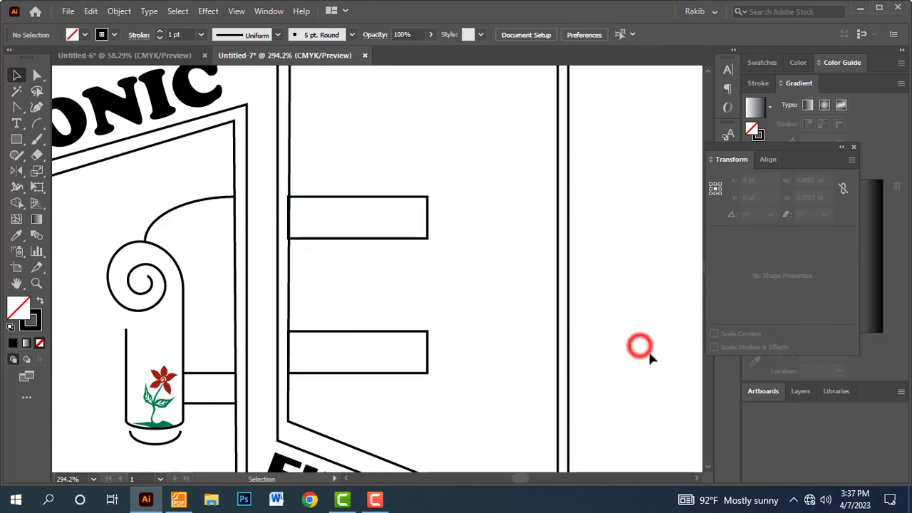
- In Outline view, drag the upper drawer's left edge onto the door panel line
left_click(262, 200)
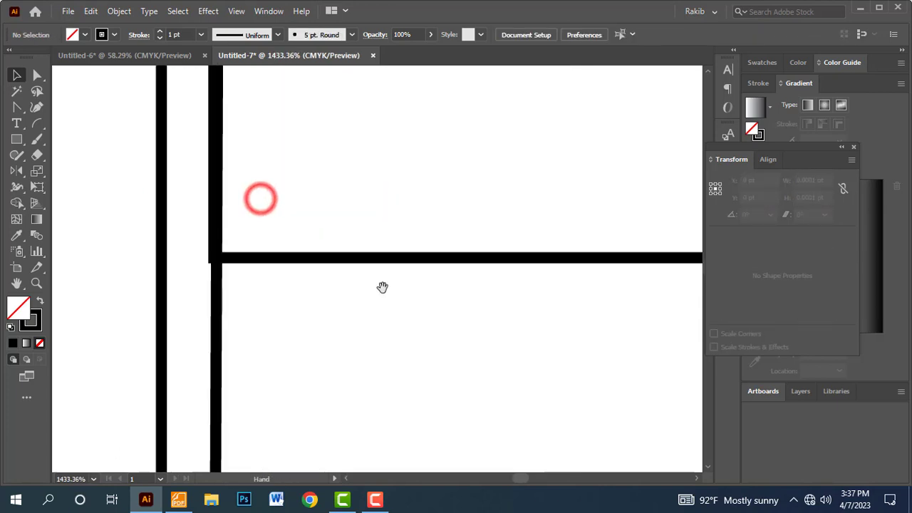
key("ctrl+y")
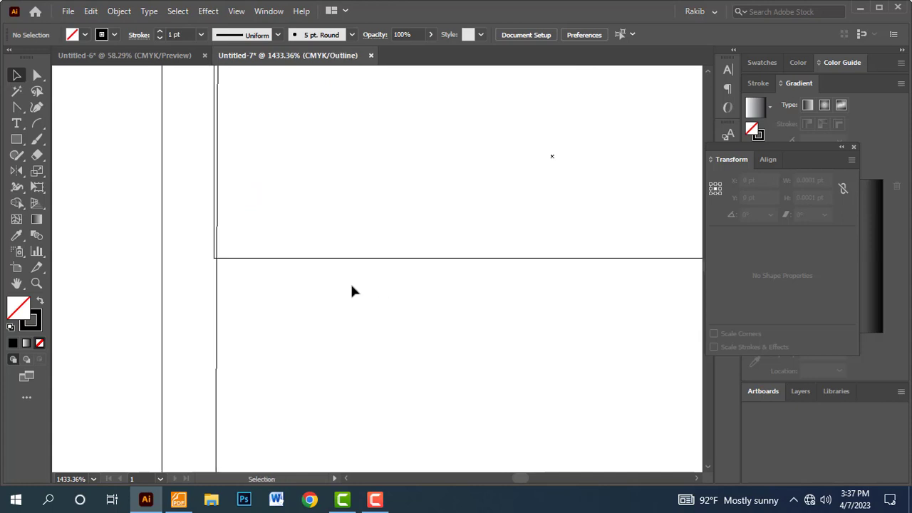
left_click(179, 128)
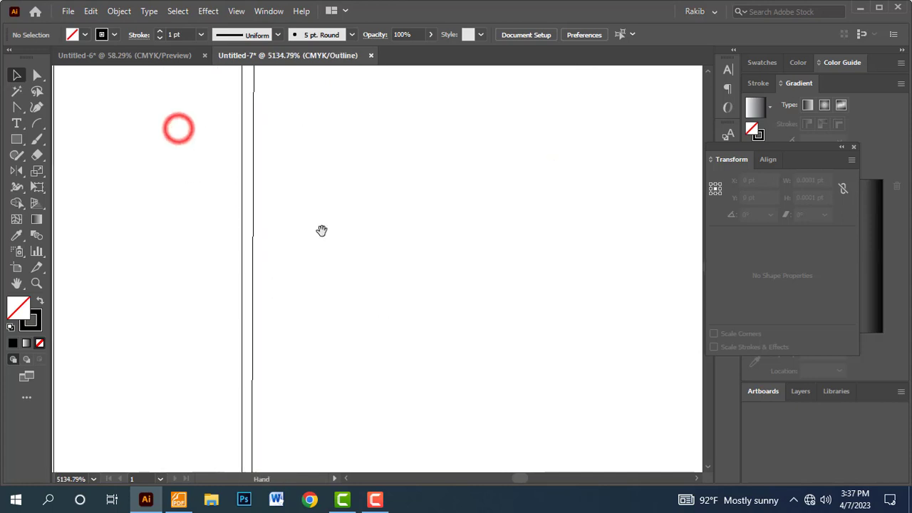
left_click_drag(242, 194, 253, 194)
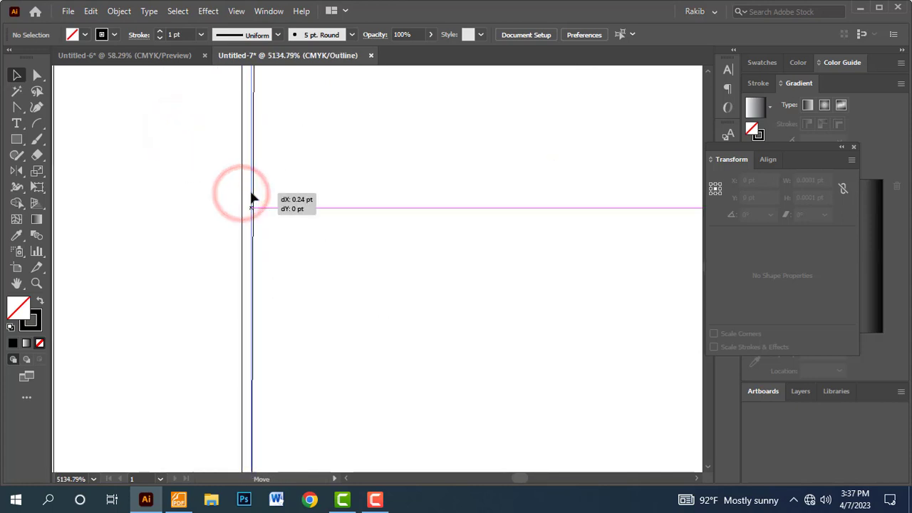
key("ctrl+minus")
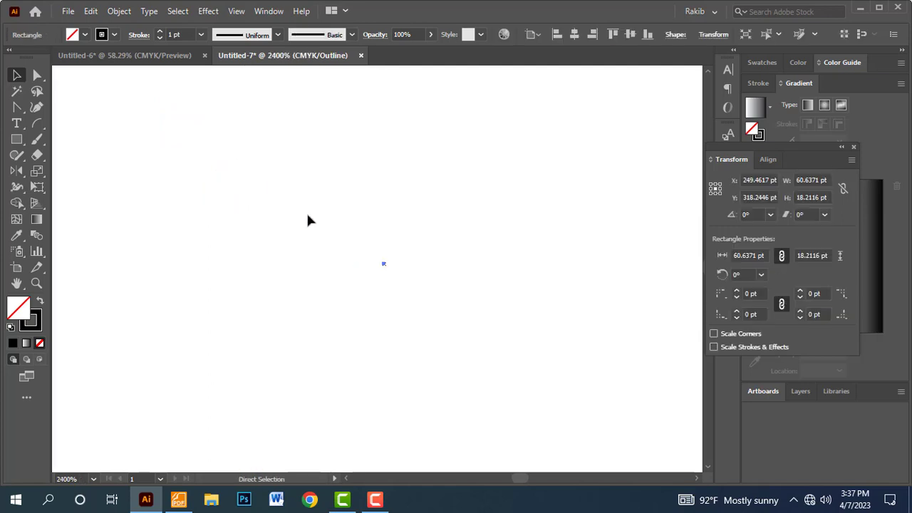
key("ctrl+minus")
key("ctrl+minus")
key("ctrl+minus")
key("ctrl+minus")
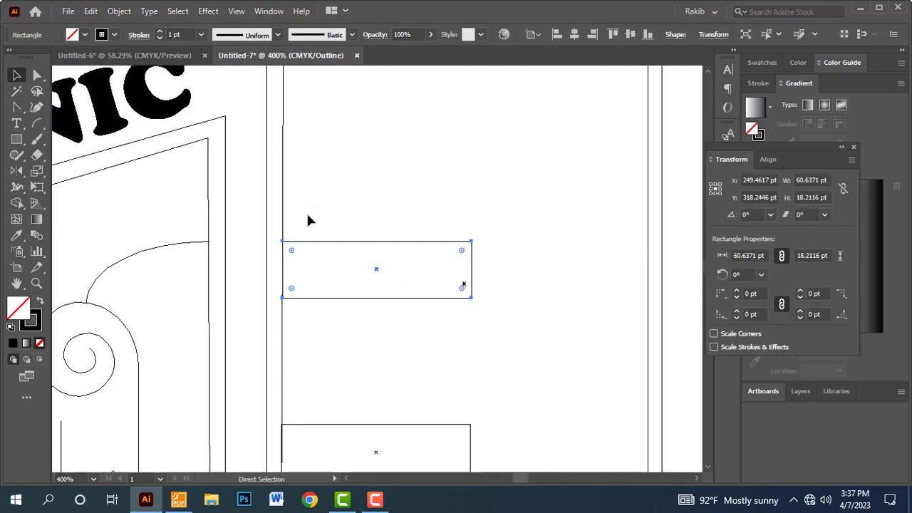
- Check the lower drawer's corner alignment, then return to Preview centred on the drawers
left_click_drag(397, 403, 380, 200)
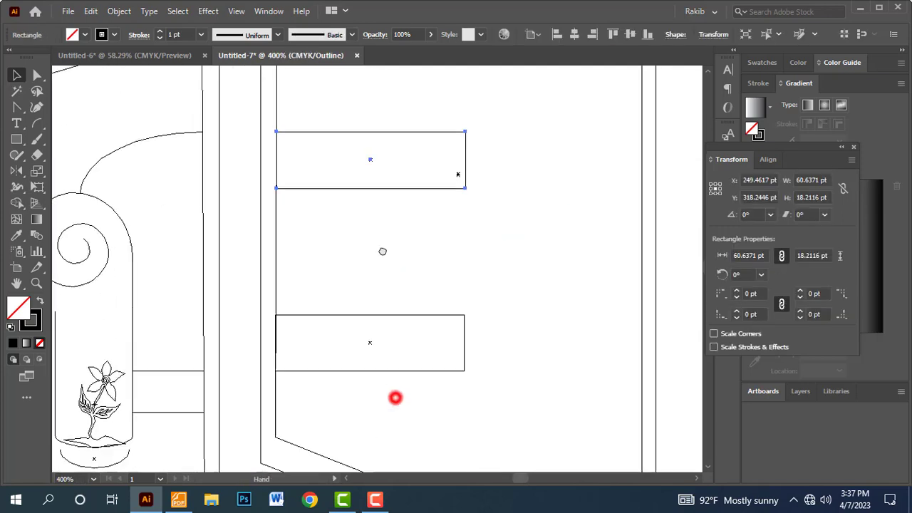
left_click(260, 226)
left_click_drag(94, 153, 212, 247)
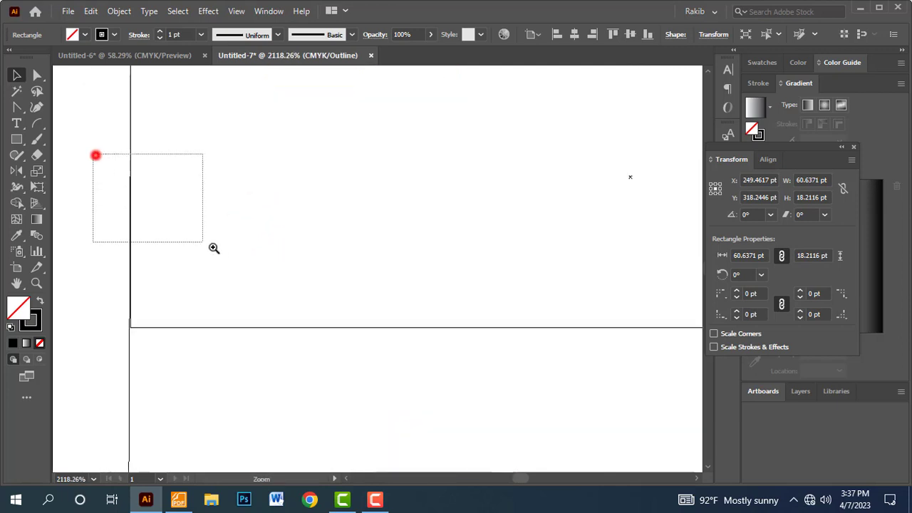
key("ctrl+minus")
key("ctrl+minus")
key("ctrl+minus")
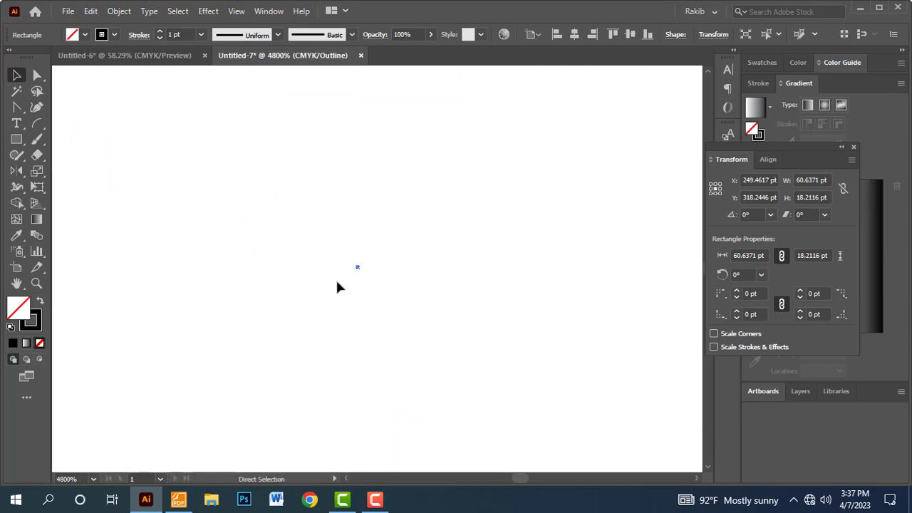
key("ctrl+minus")
key("ctrl+minus")
key("ctrl+minus")
key("ctrl+minus")
key("ctrl+minus")
key("ctrl+minus")
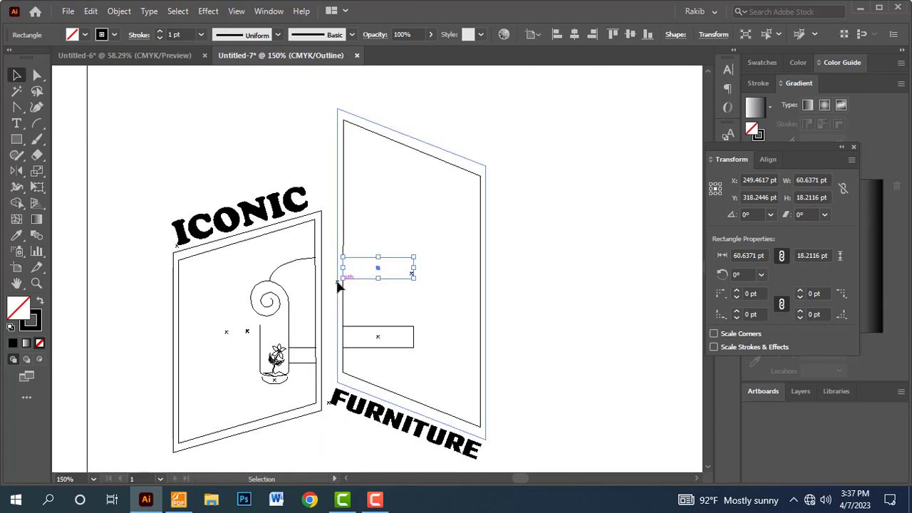
left_click_drag(388, 315, 363, 270)
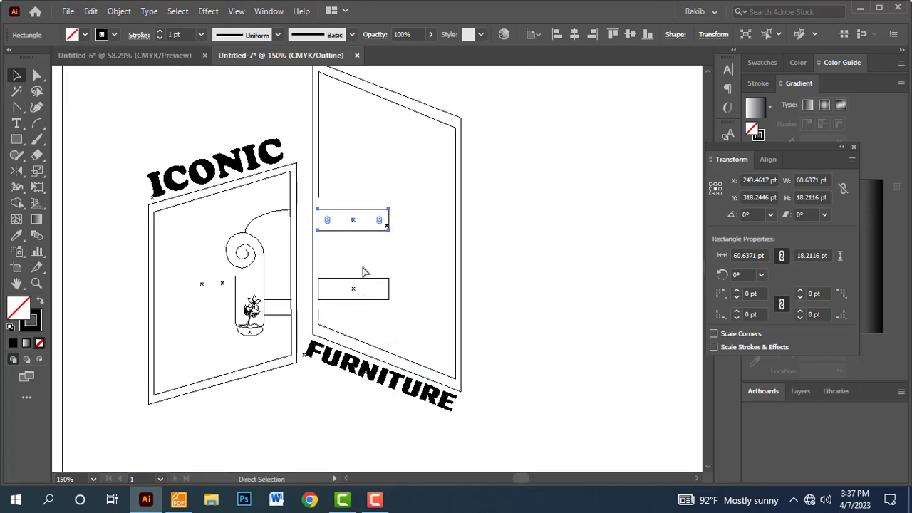
key("ctrl+y")
left_click(308, 227)
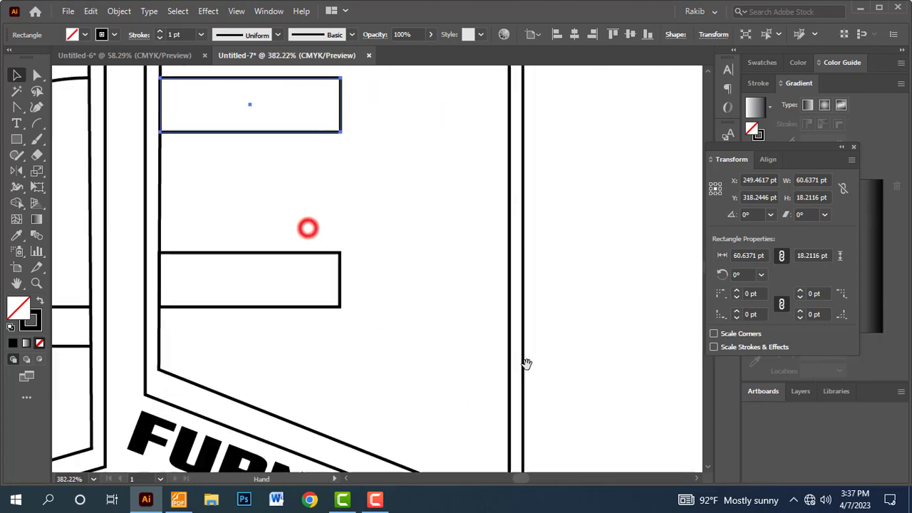
left_click_drag(352, 250, 387, 275)
- Copy the lower drawer up between the two and enlarge it to about 73 × 23 pt
left_click(644, 277)
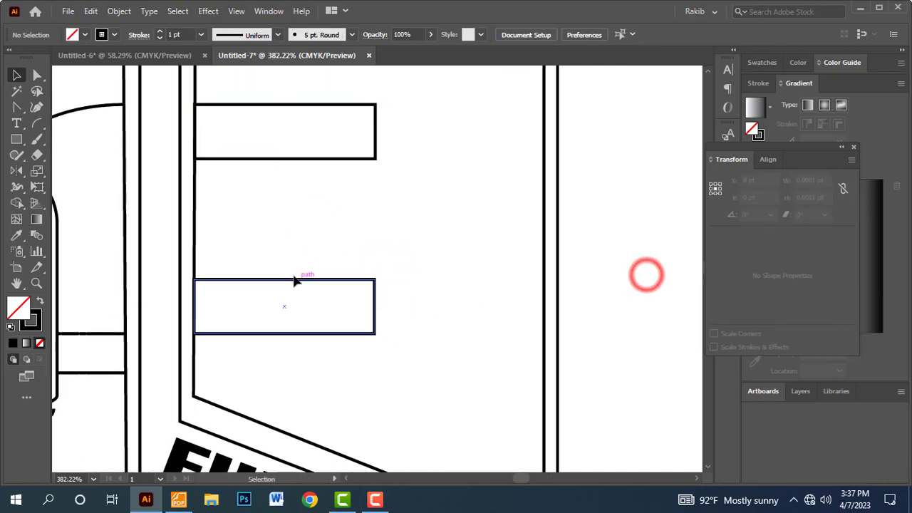
left_click_drag(285, 279, 291, 179)
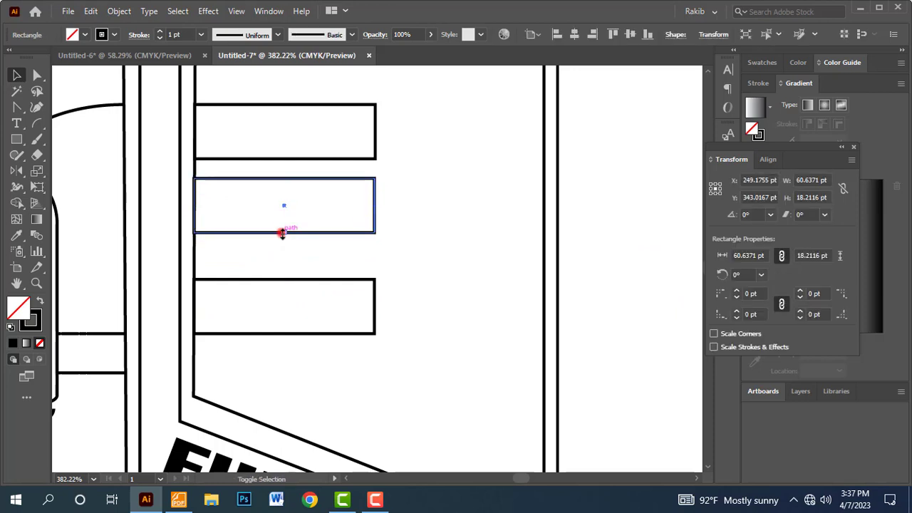
left_click_drag(282, 233, 283, 247)
left_click_drag(375, 214, 411, 214)
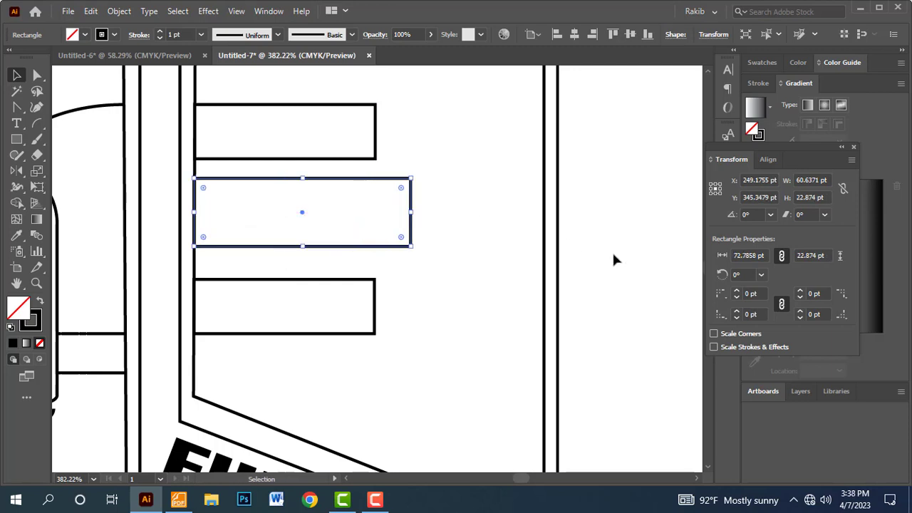
left_click(630, 257)
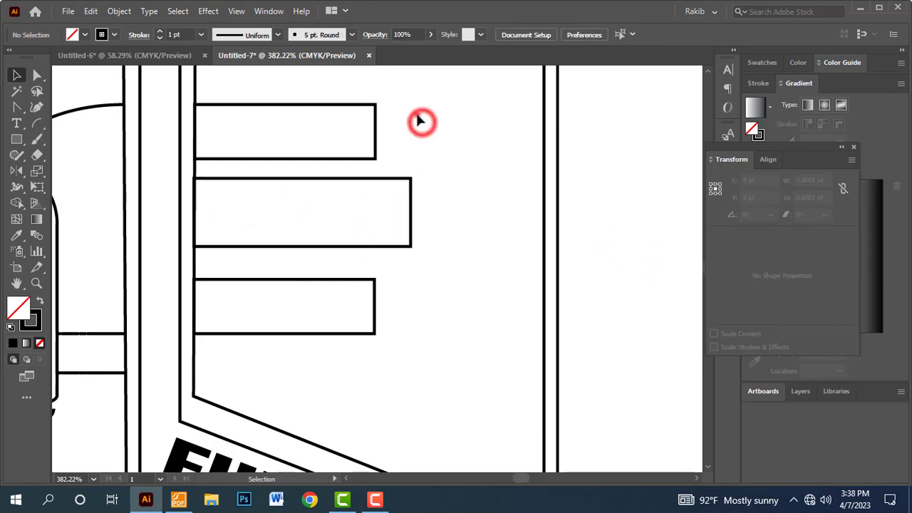
- Zoom out to the whole logo and select the door panel outline
left_click_drag(420, 121, 306, 305)
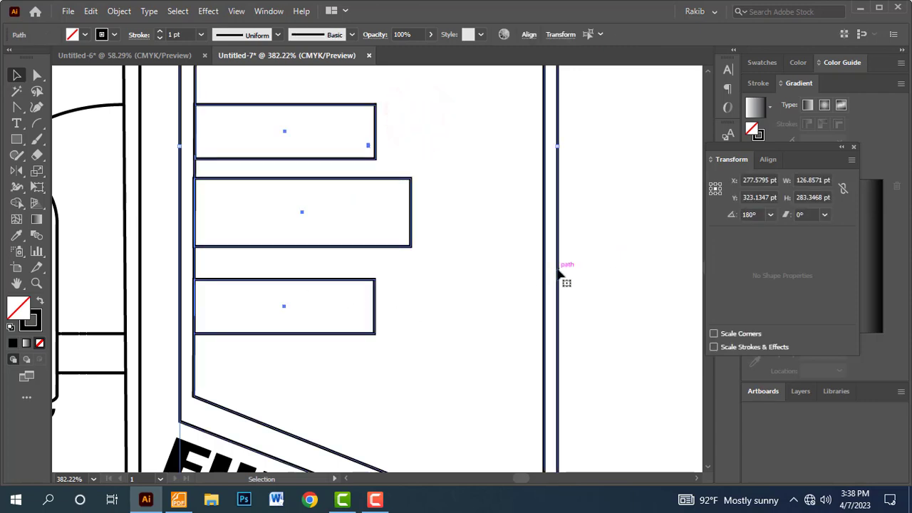
left_click(615, 264)
key("ctrl+minus")
key("ctrl+minus")
key("ctrl+minus")
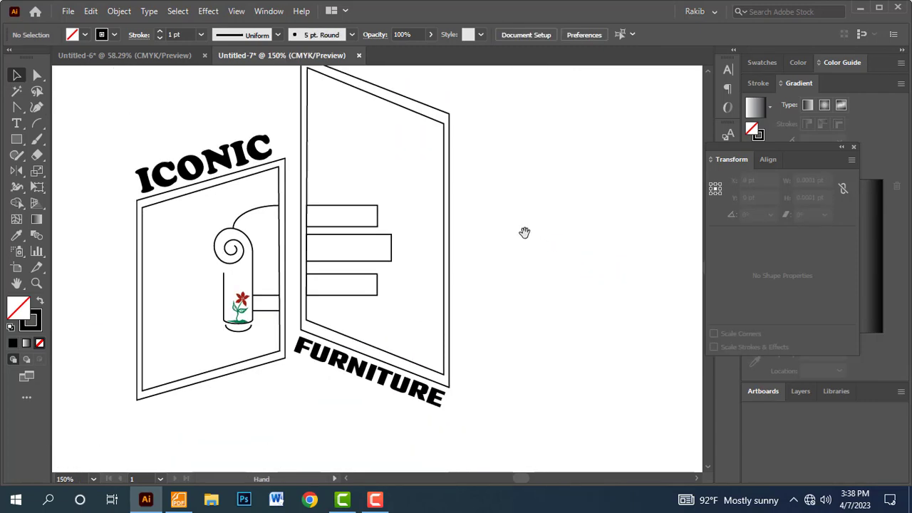
left_click_drag(524, 233, 518, 300)
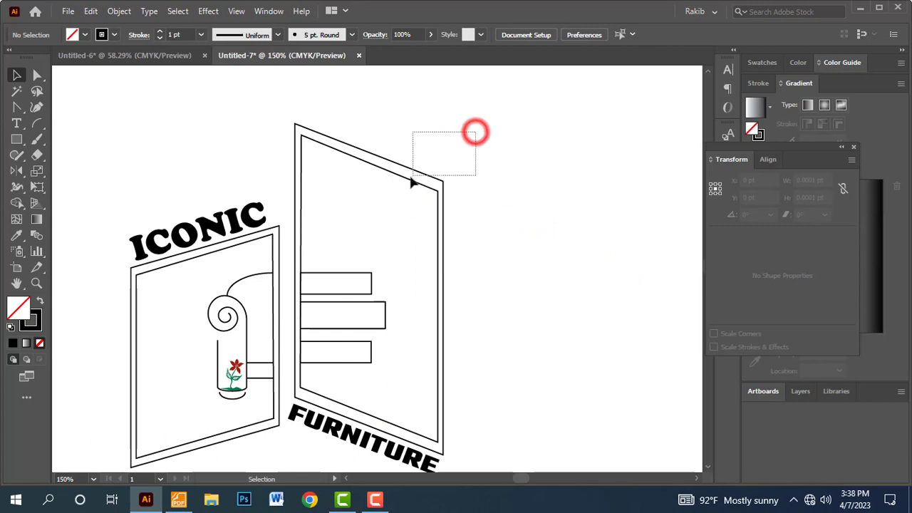
left_click_drag(412, 183, 381, 201)
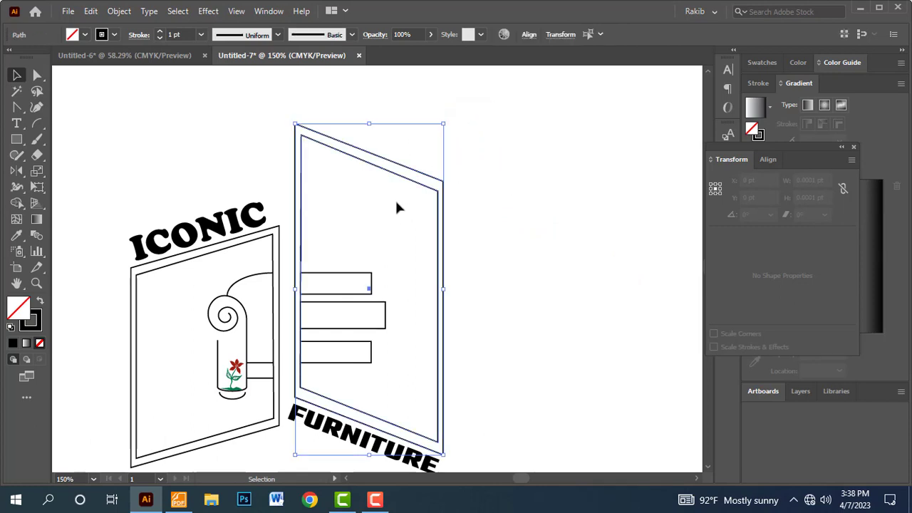
left_click(485, 166)
left_click_drag(493, 134, 374, 193)
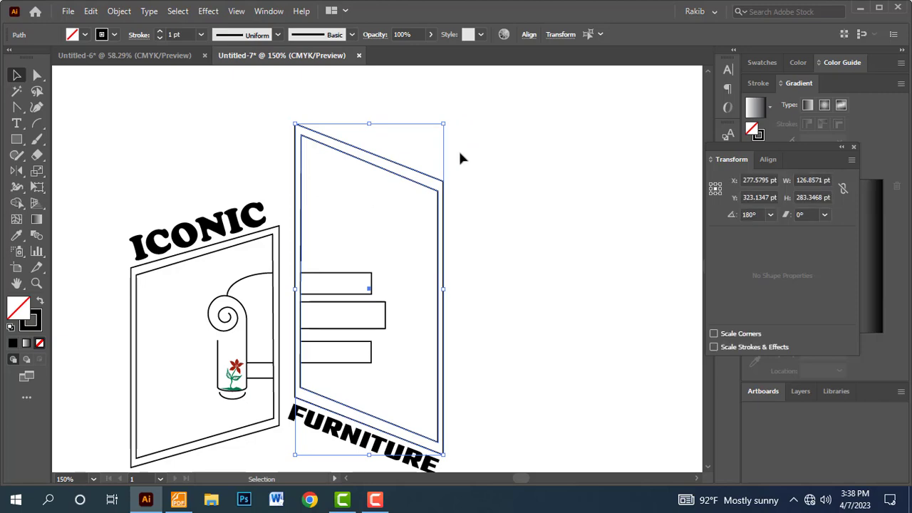
- Lock the door panel so it can't move
left_click(119, 11)
mouse_move(168, 98)
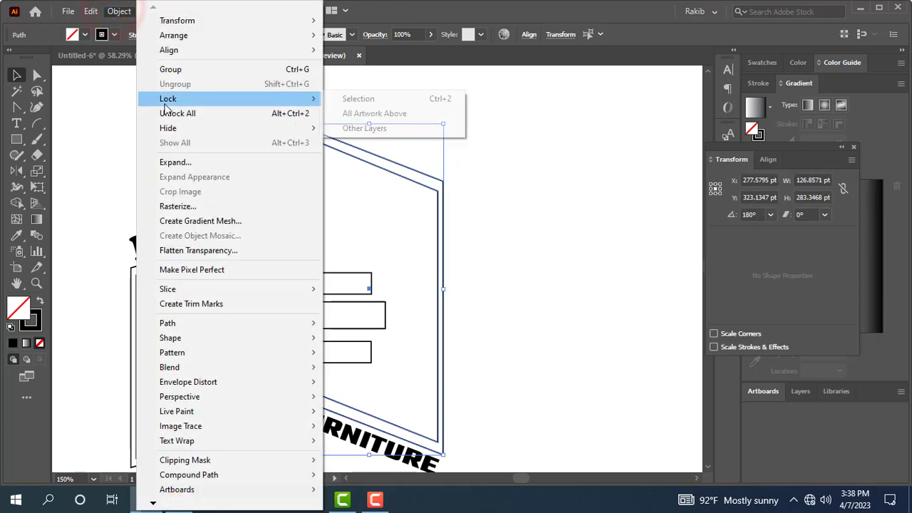
left_click(356, 98)
scroll(503, 264, "down", 1)
left_click(506, 271)
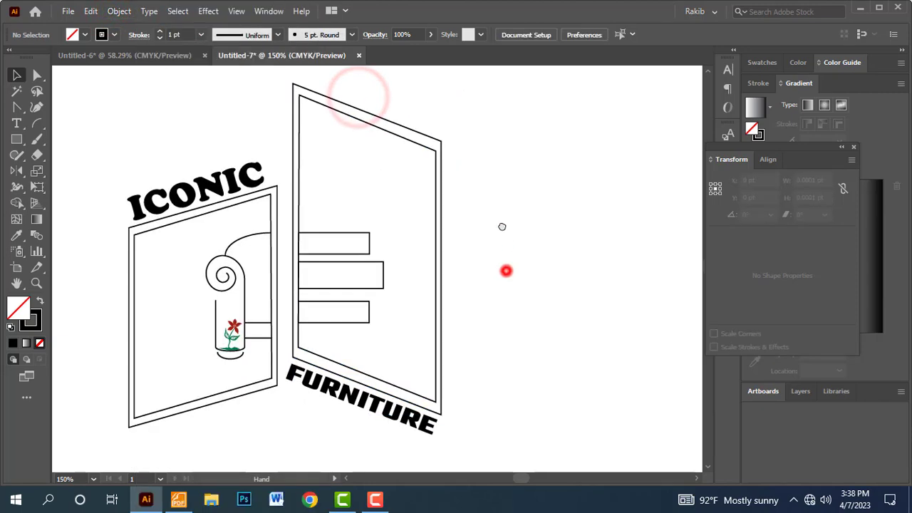
- Evenly space the three drawers with Vertical Distribute Center, then switch to the reference PDF
left_click_drag(393, 217, 341, 322)
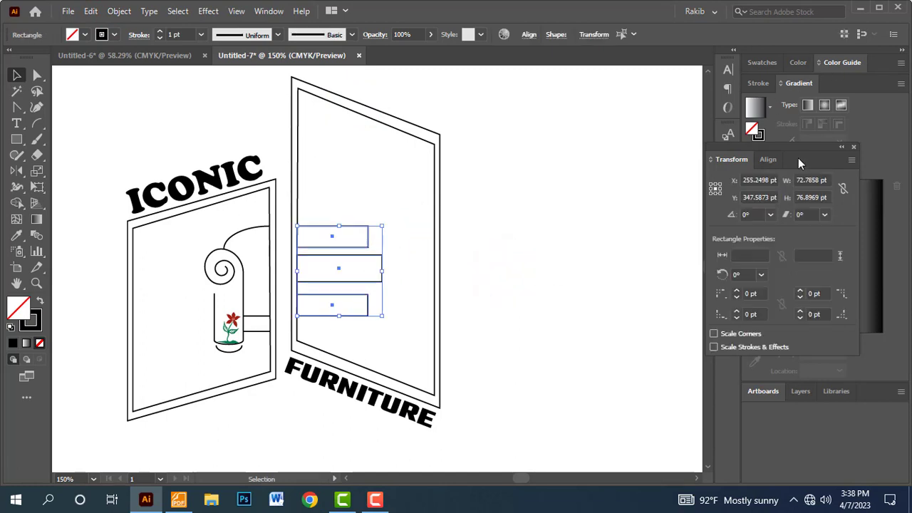
mouse_move(783, 152)
left_mouse_down()
mouse_move(494, 150)
mouse_move(545, 137)
left_mouse_up()
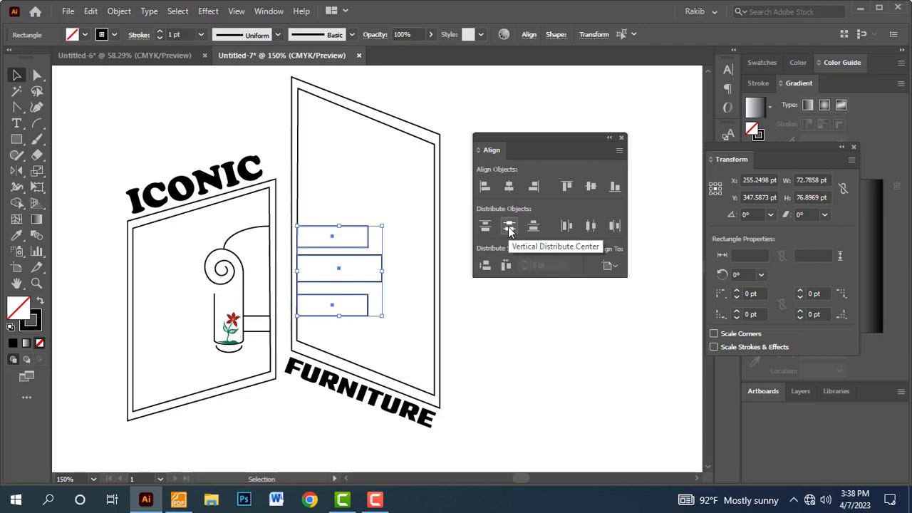
left_click(508, 226)
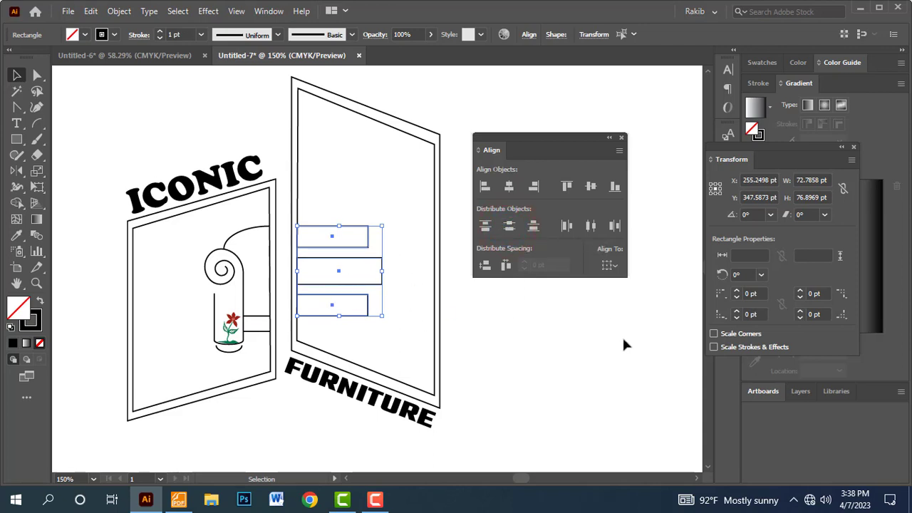
left_click_drag(560, 137, 716, 162)
left_click(599, 187)
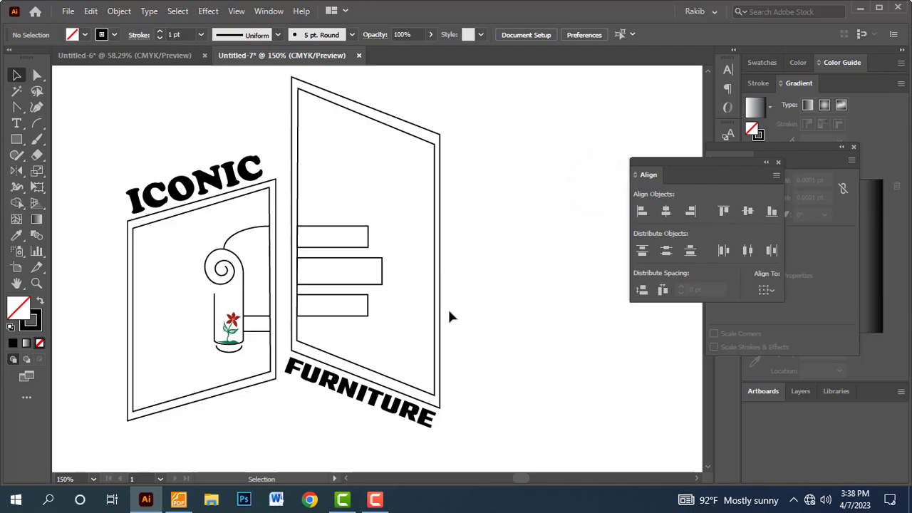
key("alt+Tab")
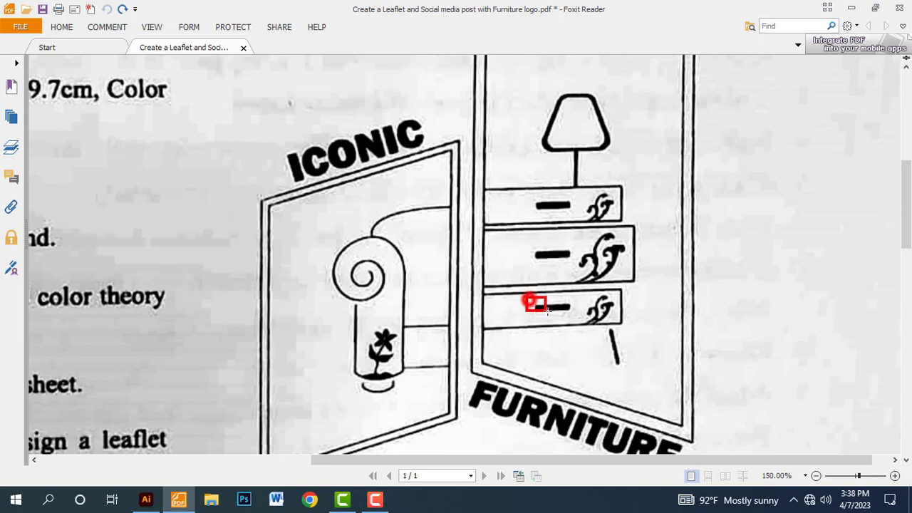
- Box the bottom, middle and top drawer handles in red, then return to Illustrator
left_click_drag(548, 310, 578, 317)
left_click_drag(531, 248, 578, 262)
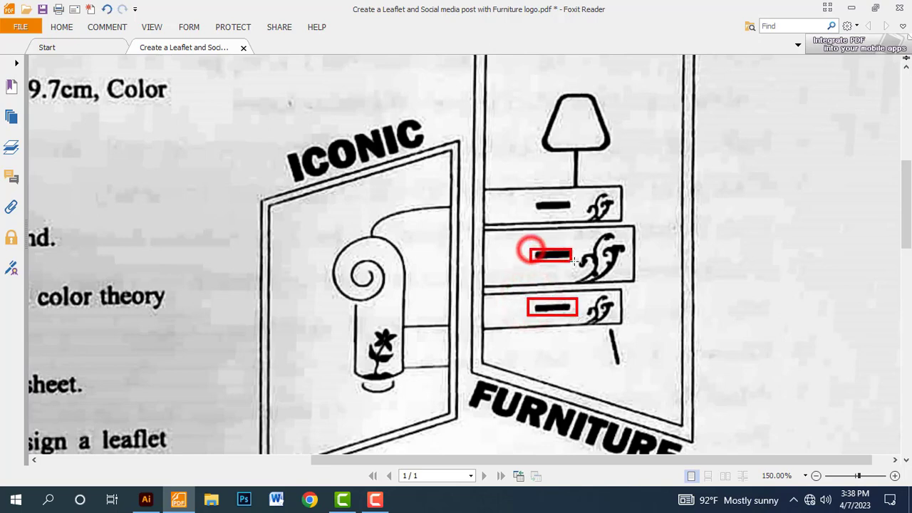
left_click_drag(524, 195, 580, 212)
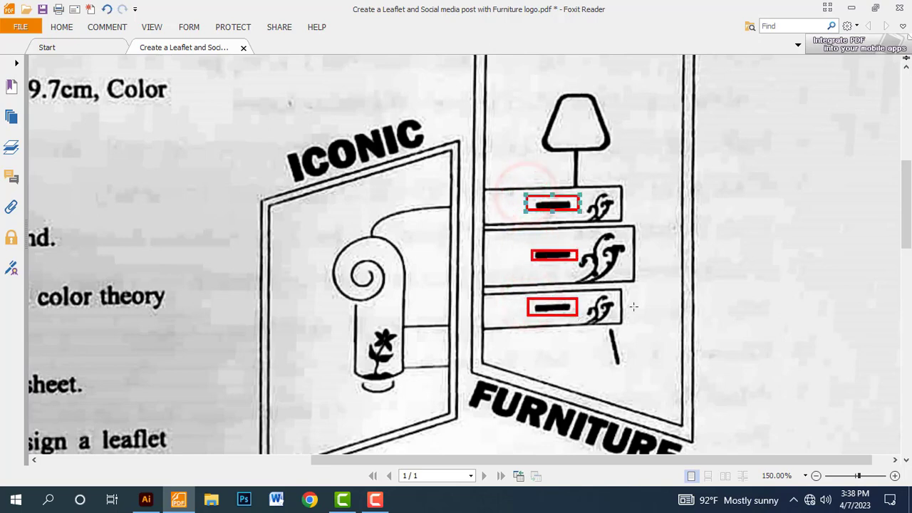
key("alt+Tab")
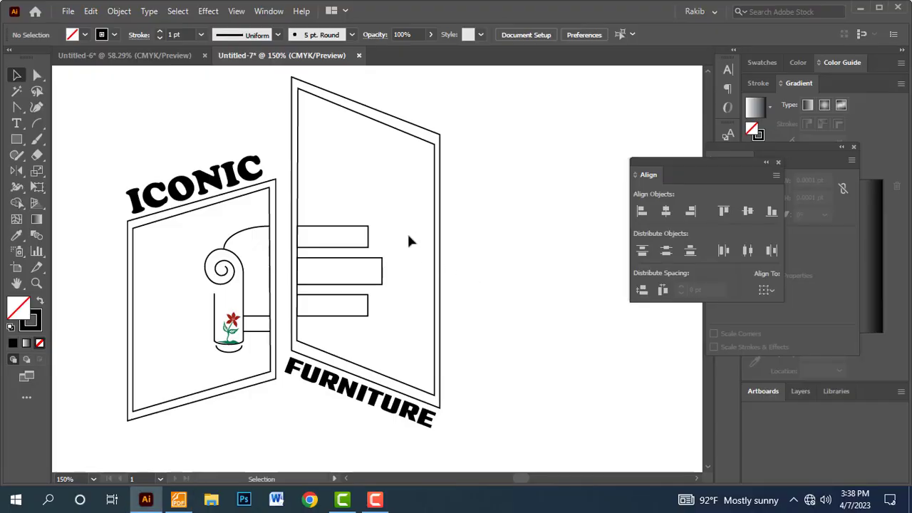
- Draw a small black, strokeless rounded-rectangle handle bar in the bottom drawer
left_click(16, 139)
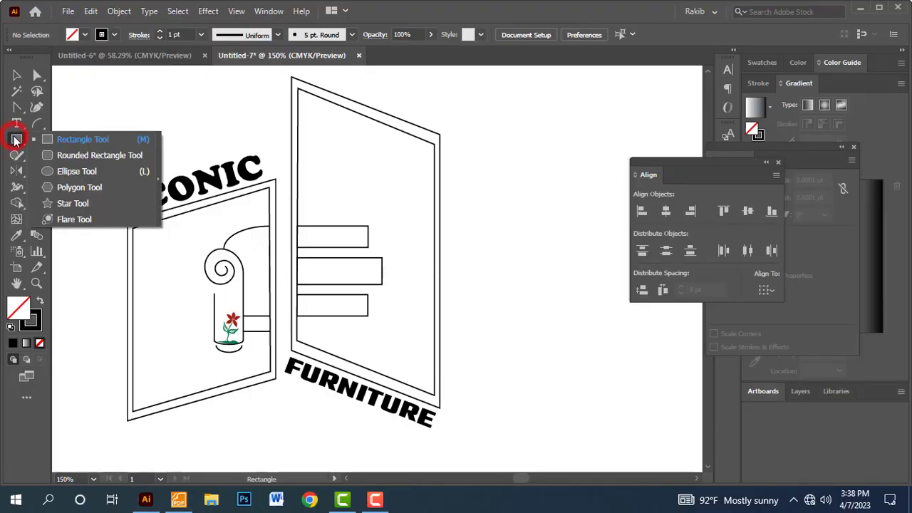
left_click(68, 155)
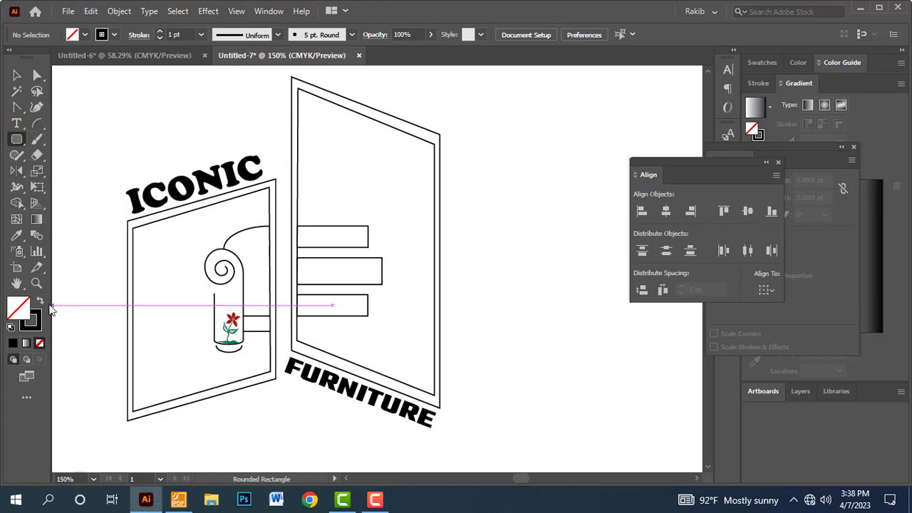
left_click(40, 303)
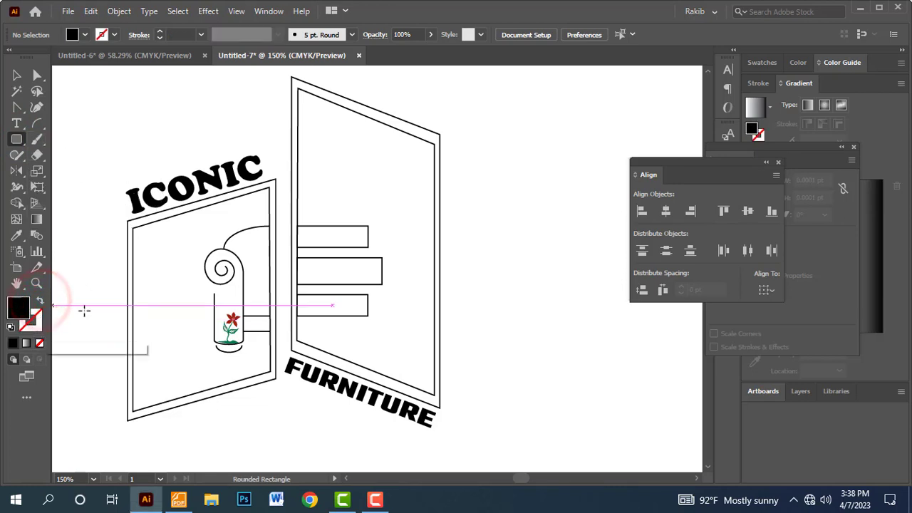
left_click(295, 222)
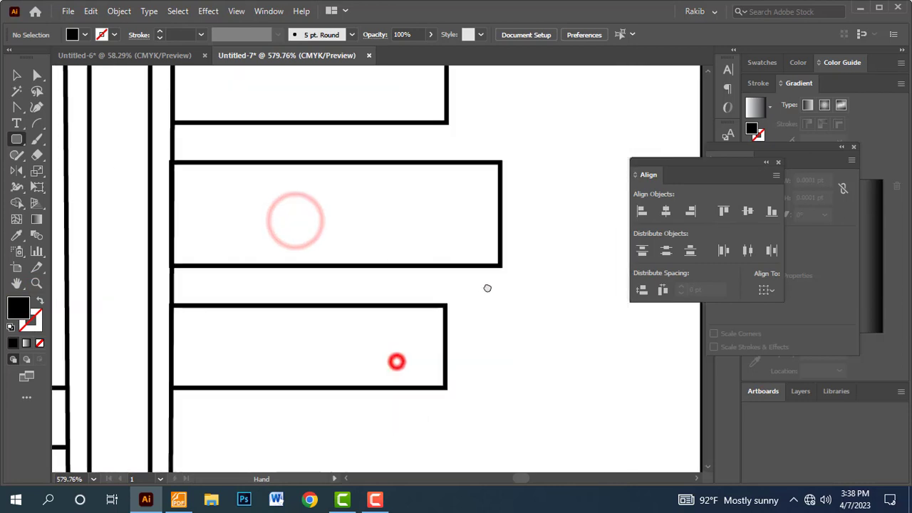
left_click_drag(291, 330, 363, 342)
left_click(16, 75)
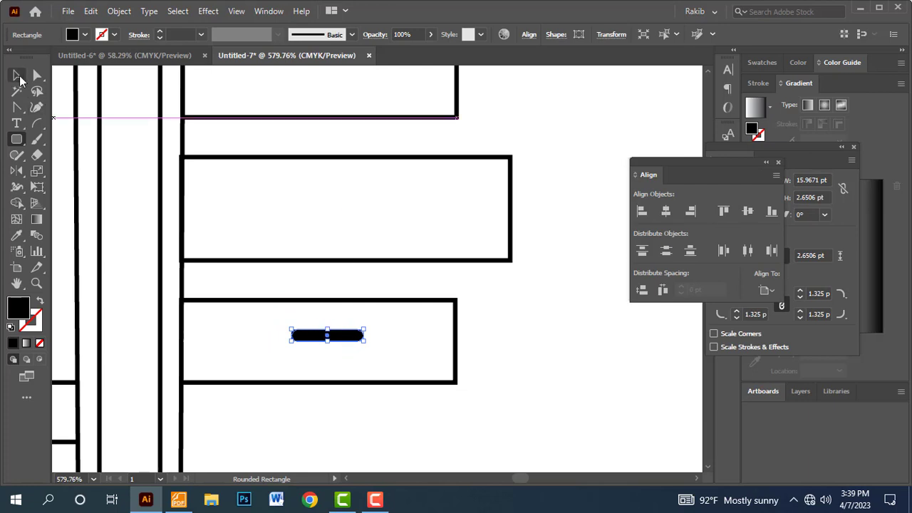
left_click_drag(327, 342, 327, 345)
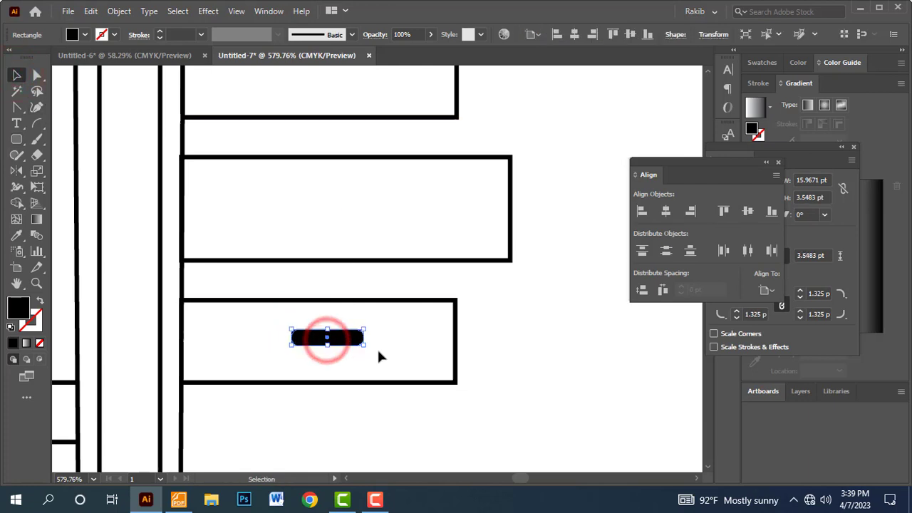
- Alt-drag copies of the handle bar up into the drawers above
key("ctrl+minus")
key("ctrl+minus")
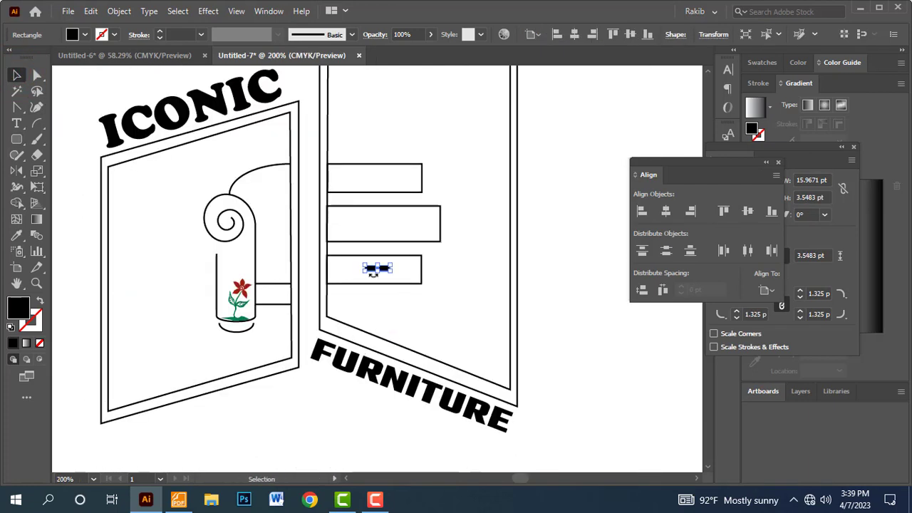
left_click(350, 257)
key("ctrl+minus")
key("ctrl+minus")
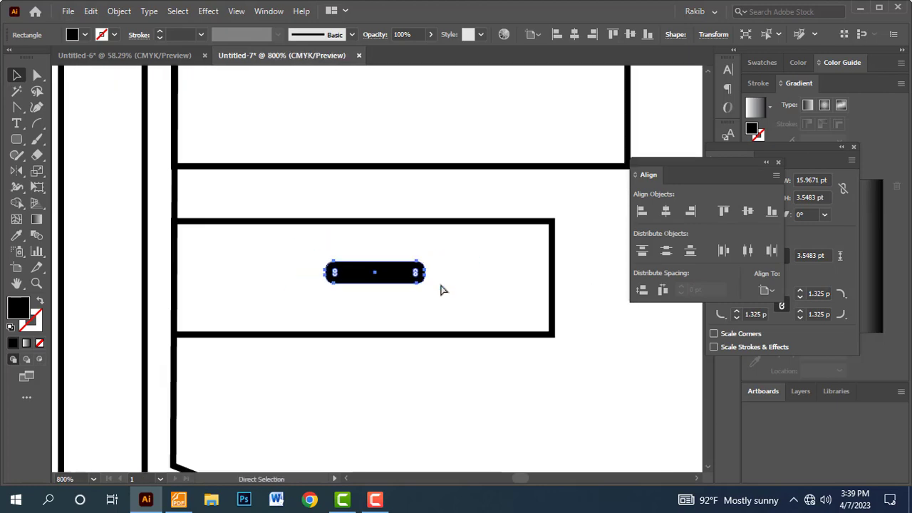
key("ctrl+minus")
key("ctrl+minus")
left_click_drag(450, 266, 442, 353)
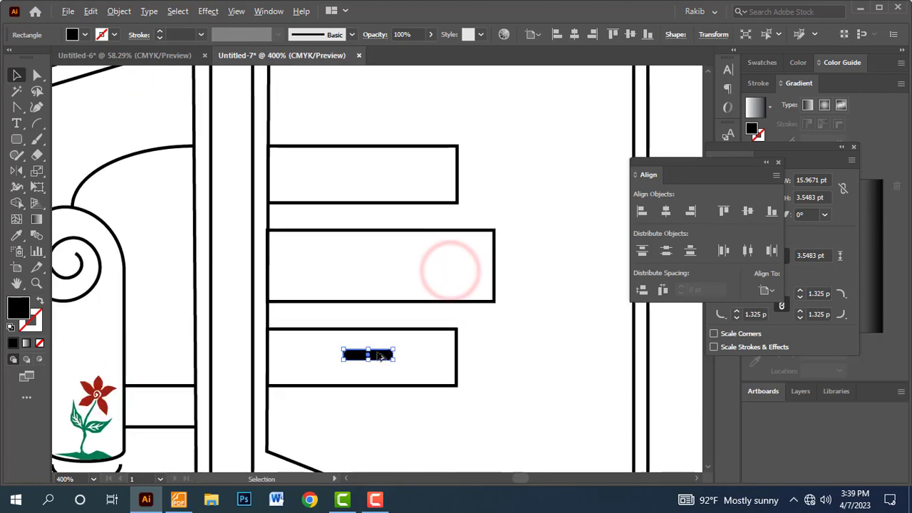
left_click_drag(376, 354, 376, 179)
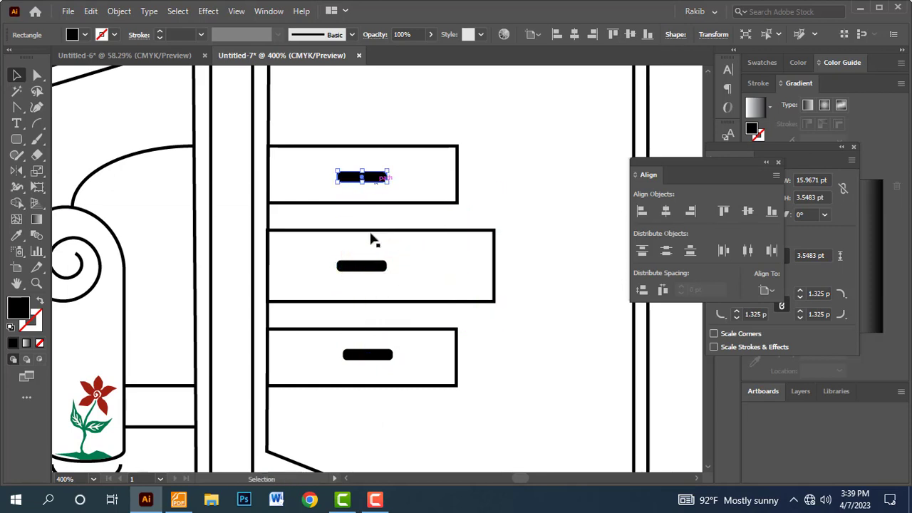
- Space the three handles evenly with Vertical Distribute Center
left_click(364, 267, "shift")
left_click(365, 355, "shift")
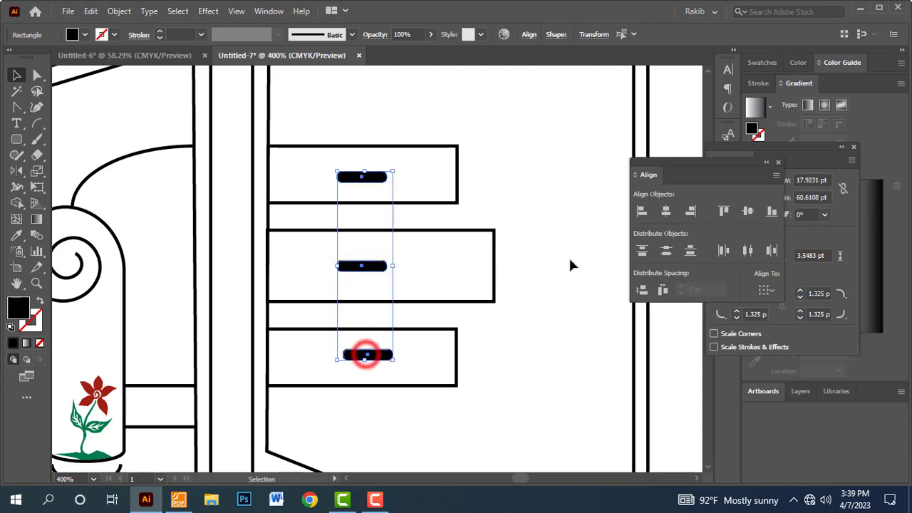
left_click_drag(691, 172, 551, 170)
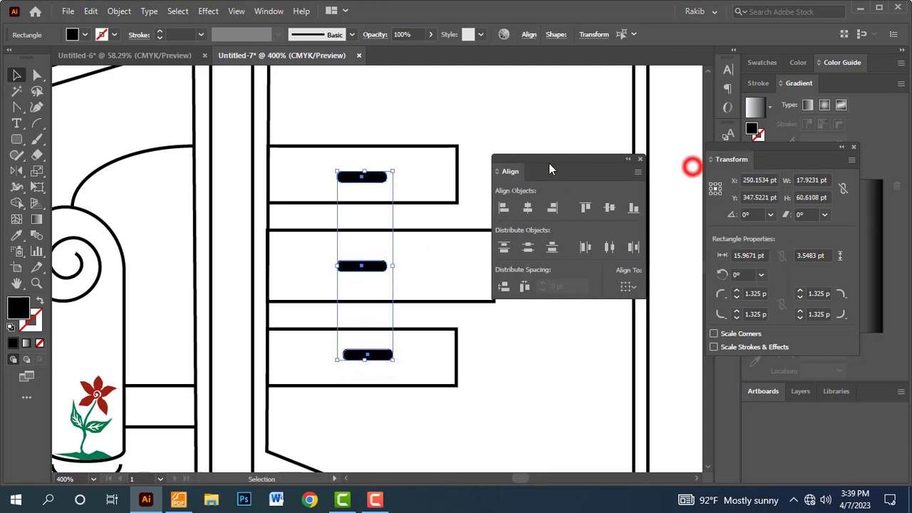
left_click(525, 249)
left_click_drag(579, 158, 748, 158)
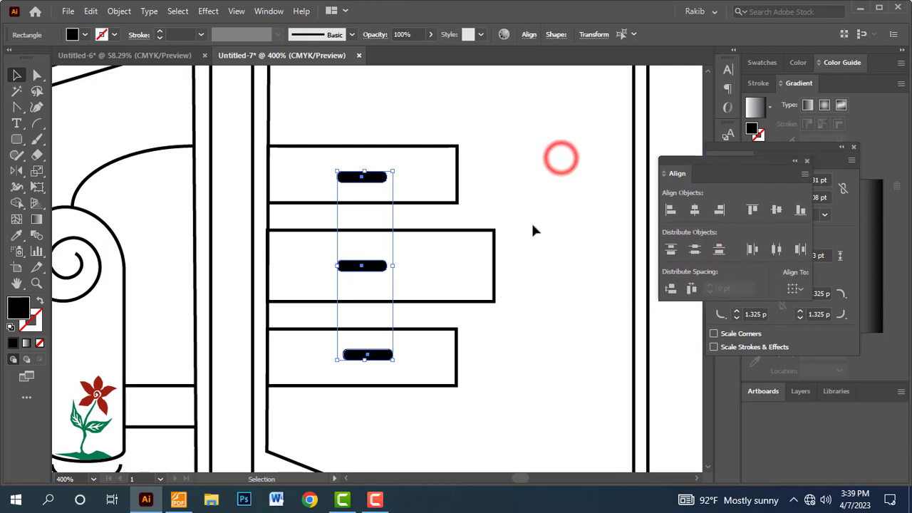
left_click(532, 227)
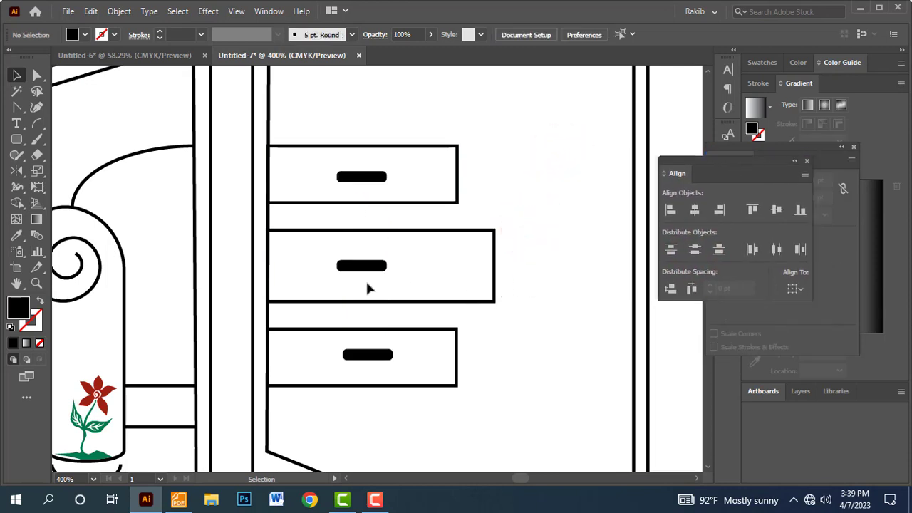
- Align the three handles with Horizontal Align Center into one column
left_click_drag(352, 270, 363, 179)
left_click(364, 177, "shift")
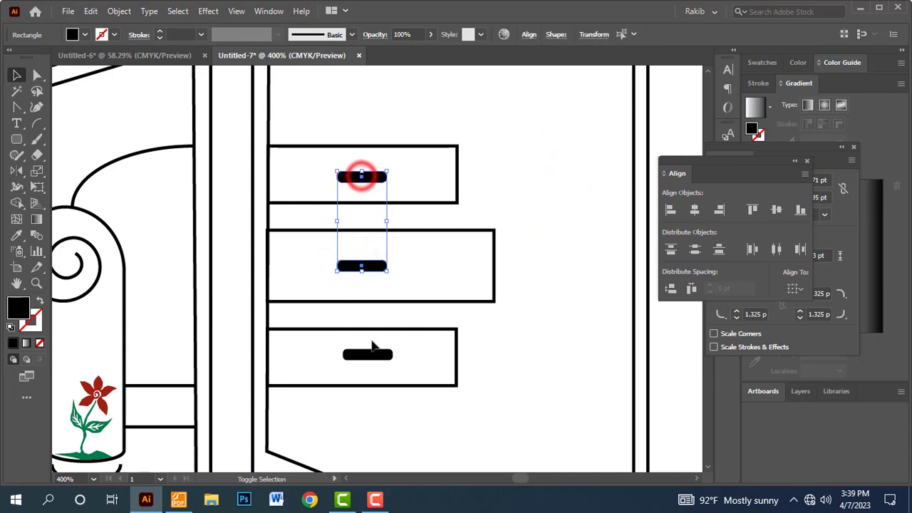
left_click(364, 354, "shift")
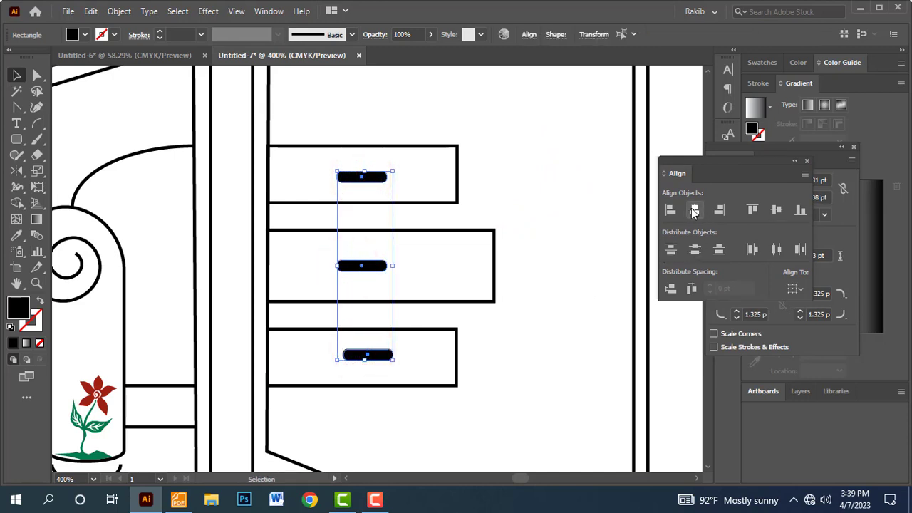
left_click(695, 209)
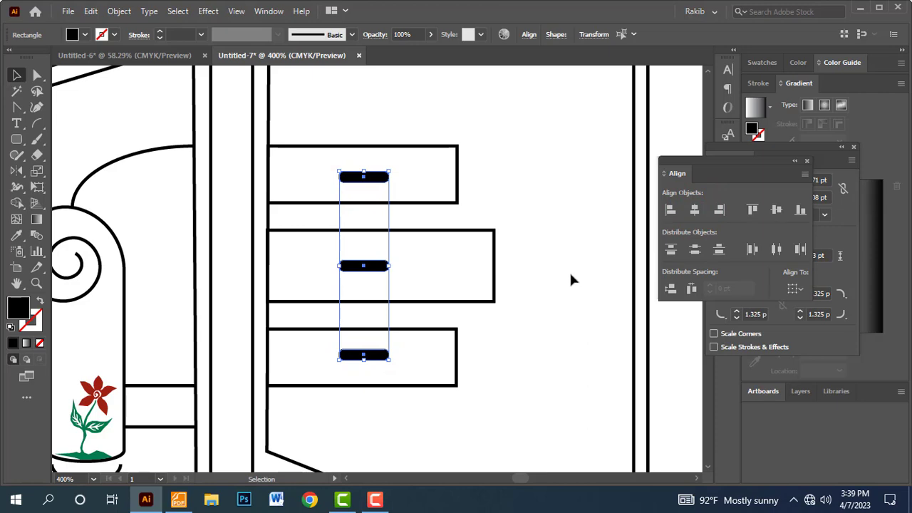
key("ctrl+minus")
key("ctrl+minus")
- Box the drawer ornaments on the Foxit reference logo with red rectangles
key("alt+Tab")
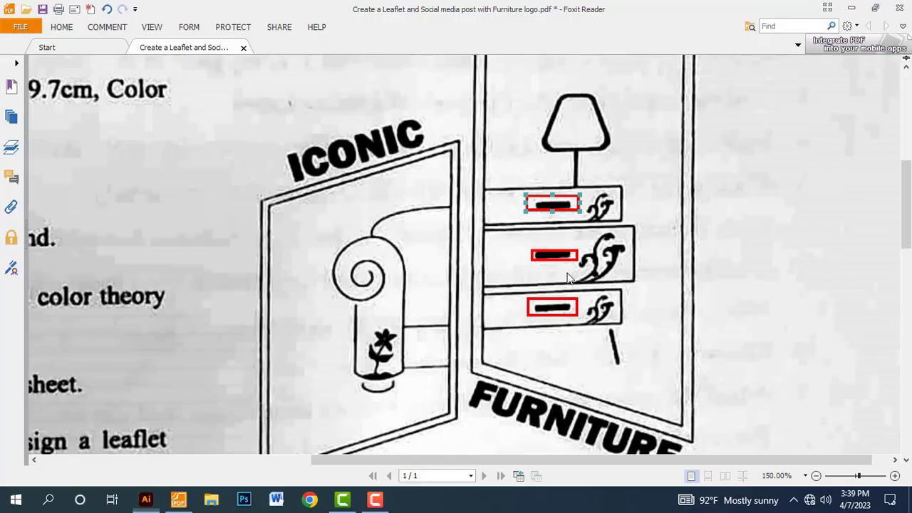
left_click_drag(662, 236, 635, 217)
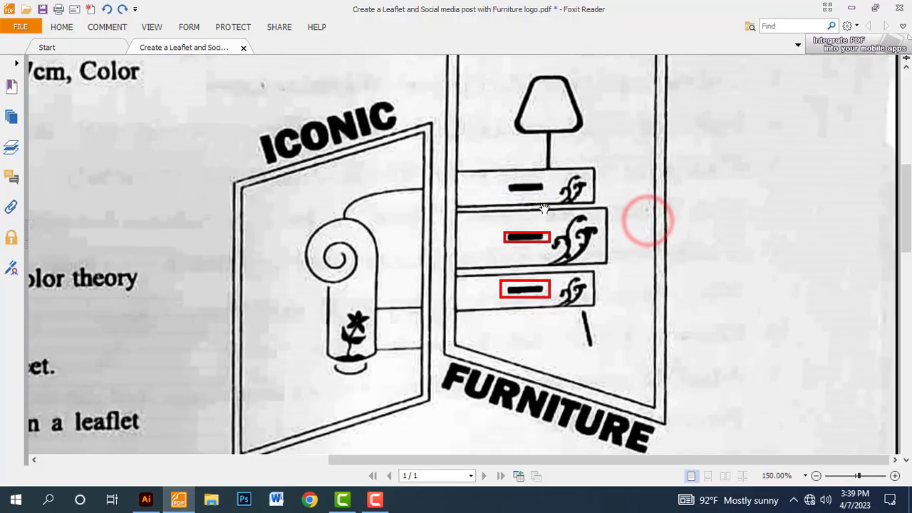
left_click_drag(555, 276, 591, 305)
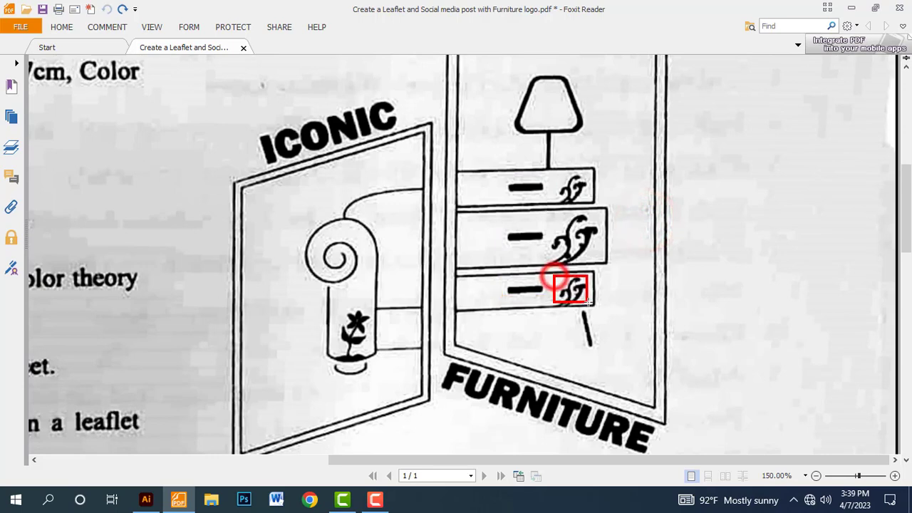
left_click_drag(549, 206, 607, 263)
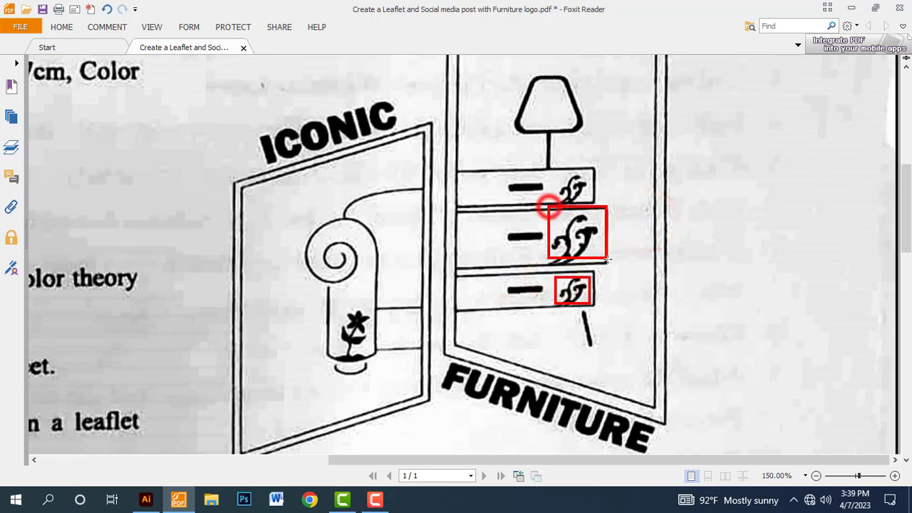
left_click_drag(550, 171, 591, 204)
- Undo the red marking rectangles and return to Illustrator
key("ctrl+z")
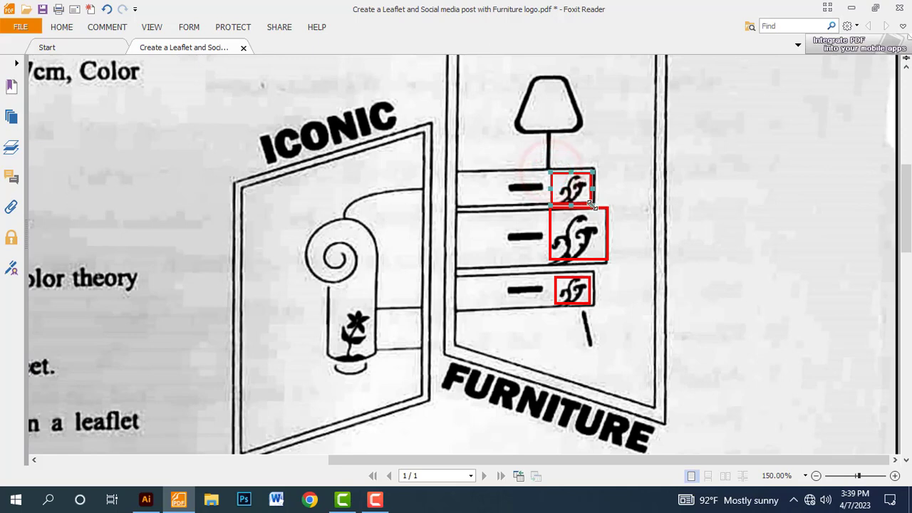
key("ctrl+z")
key("ctrl+z")
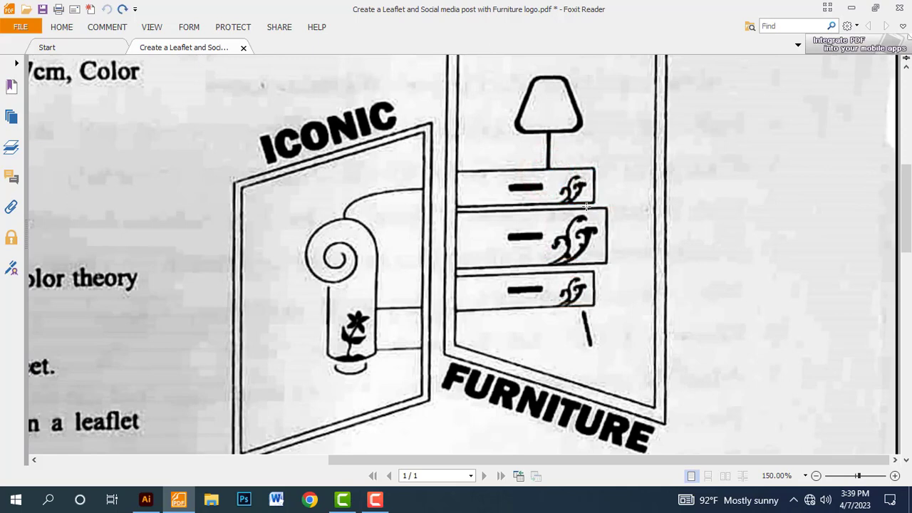
key("alt+Tab")
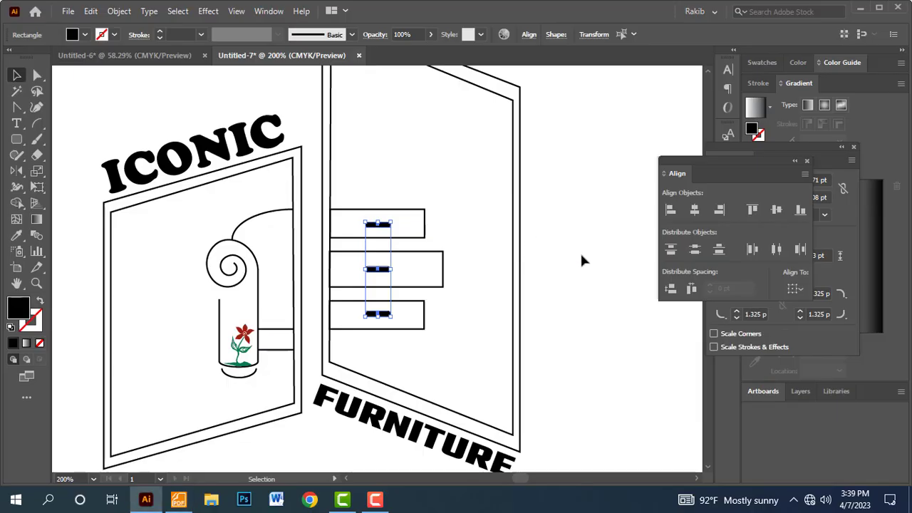
- Show the Symbols panel from the Window menu and load the Florid Vector Pack library
left_click(581, 261)
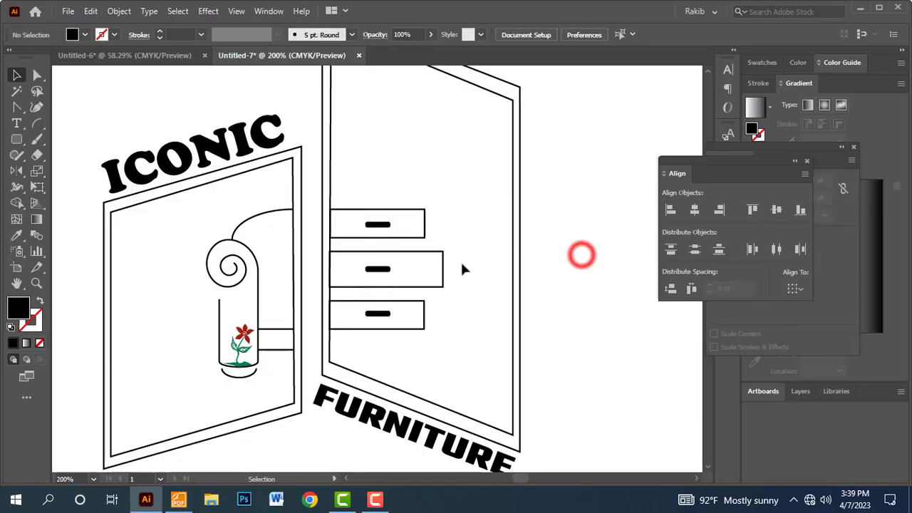
left_click(270, 12)
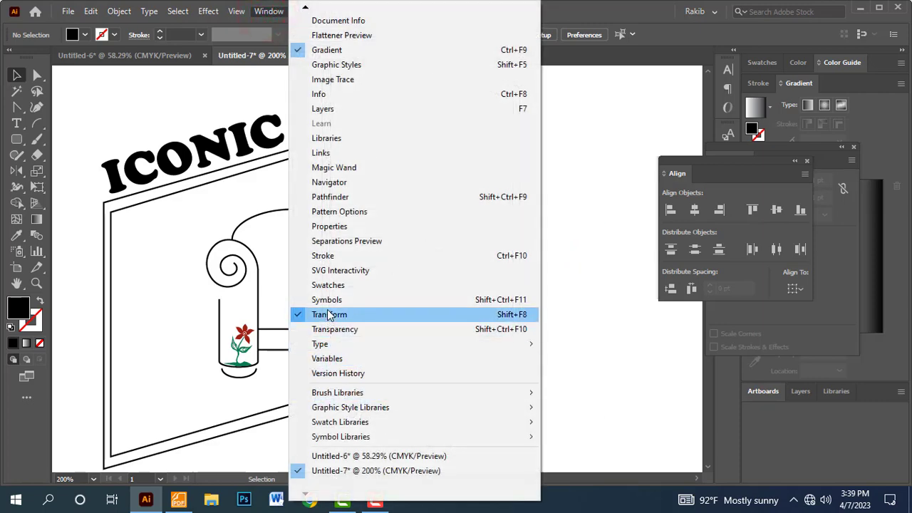
left_click(356, 300)
left_click_drag(639, 133, 651, 123)
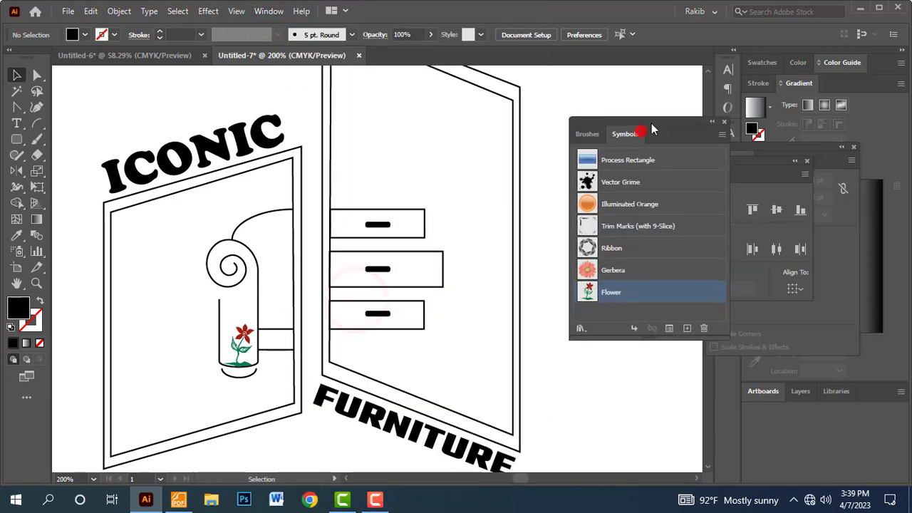
left_click(580, 326)
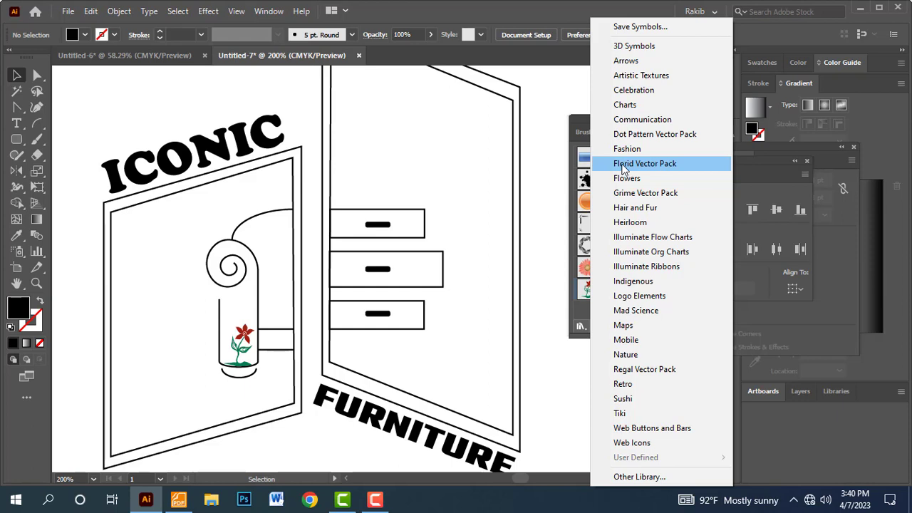
left_click(660, 166)
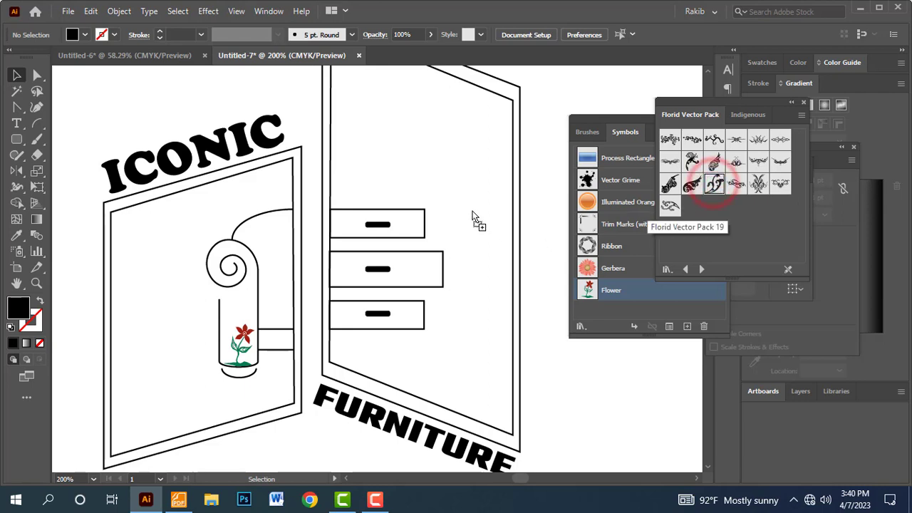
- Place the Florid Vector Pack 15 ornament on the artboard and shrink it toward drawer size
left_click_drag(712, 186, 471, 279)
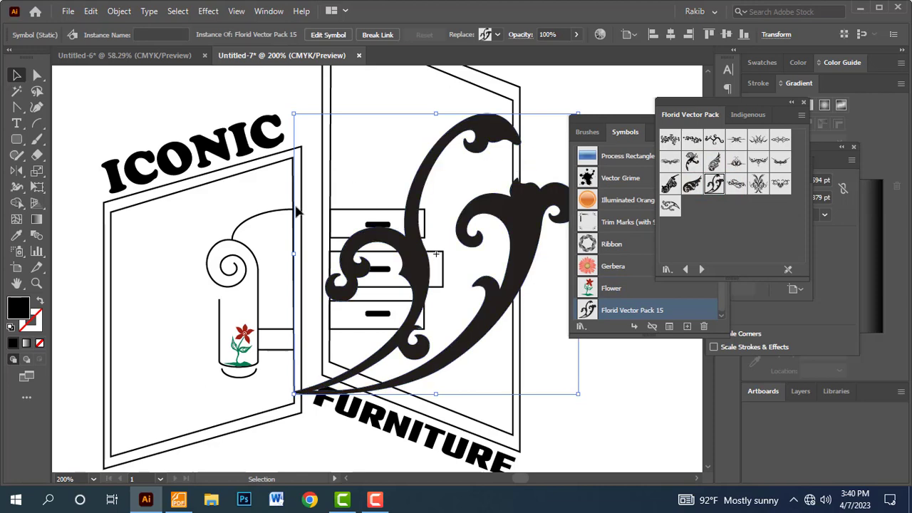
left_click(707, 93)
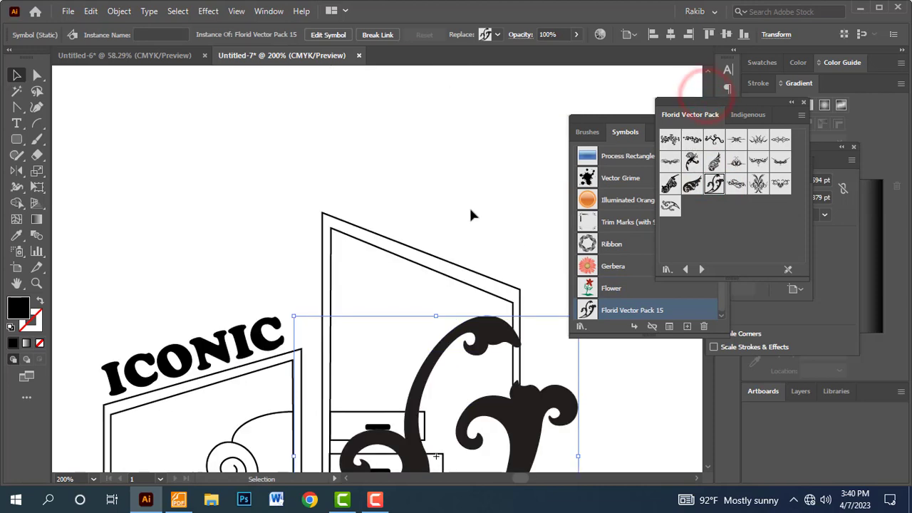
key("ctrl+minus")
key("ctrl+minus")
left_click_drag(506, 278, 482, 257)
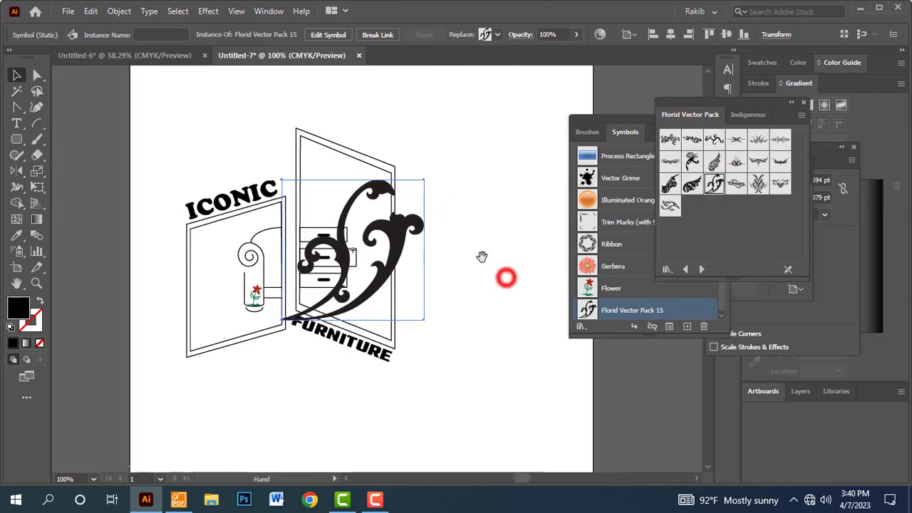
left_click_drag(424, 178, 381, 239)
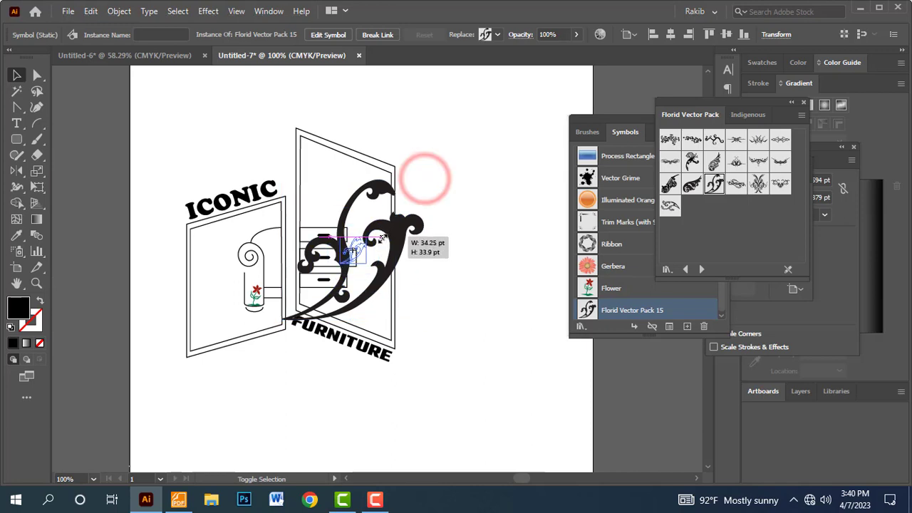
left_click(379, 290)
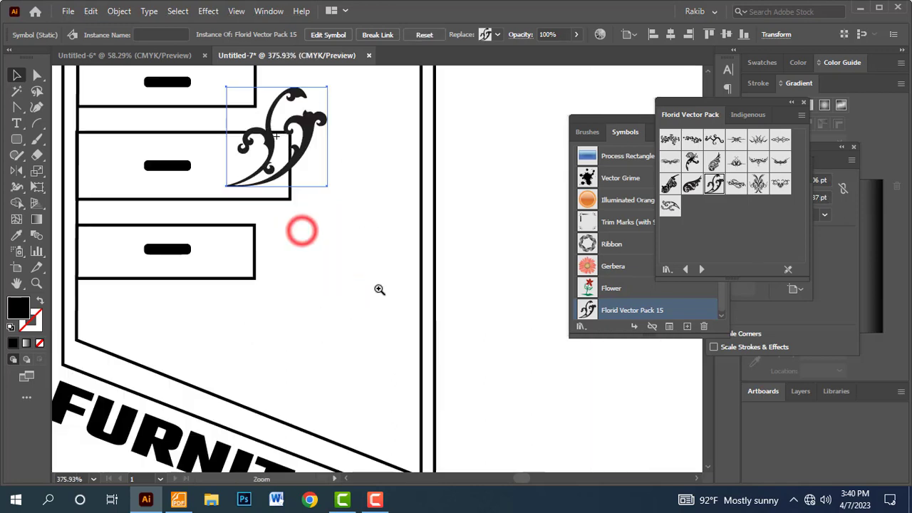
left_click(221, 133)
key("ctrl+minus")
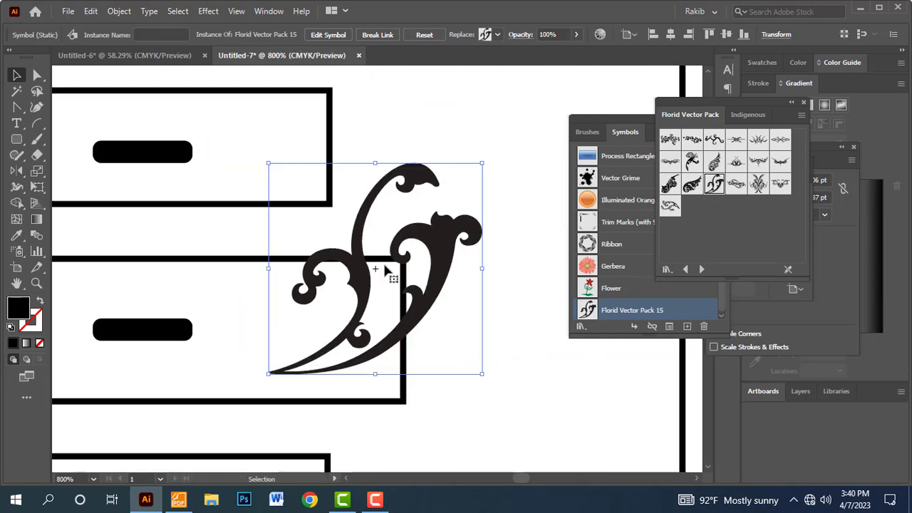
scroll(452, 328, "down", 3)
- Move the ornament onto the middle drawer, shrink it further and check it in Outline view
left_click_drag(389, 266, 340, 301)
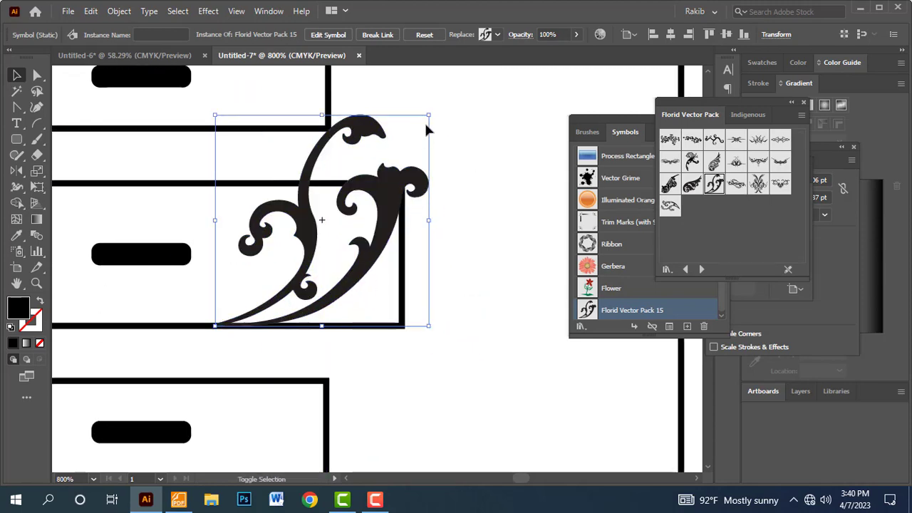
left_click_drag(429, 117, 348, 194)
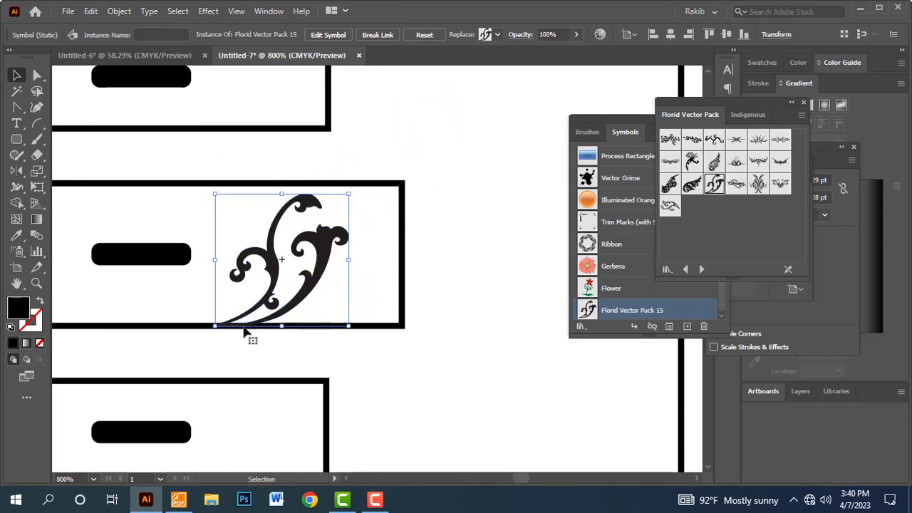
left_click(262, 351)
left_click_drag(184, 304, 301, 350)
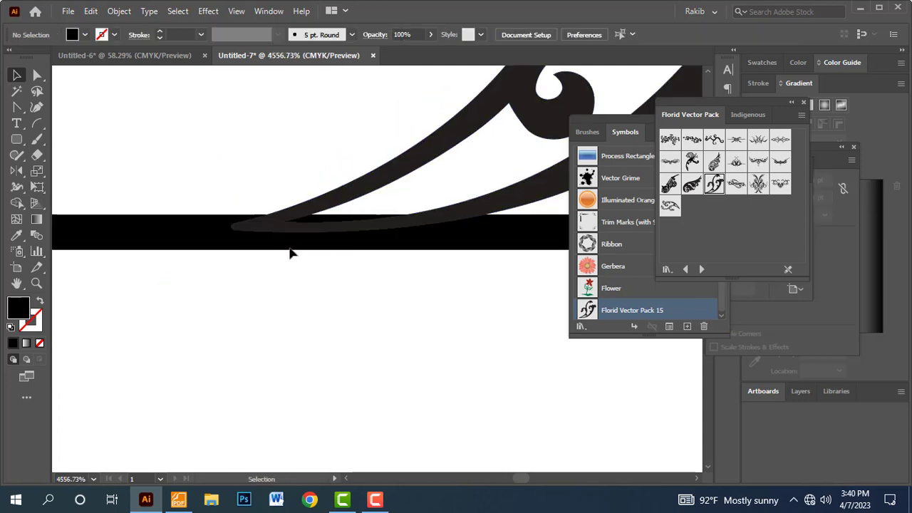
key("ctrl+y")
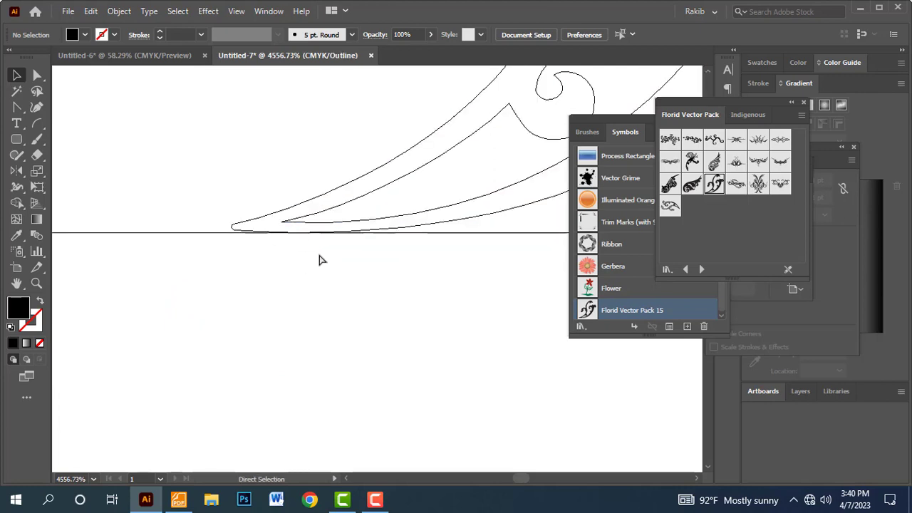
key("ctrl+y")
- Nudge the ornament right so it sits inside the middle drawer's right end
scroll(318, 259, "down", 4)
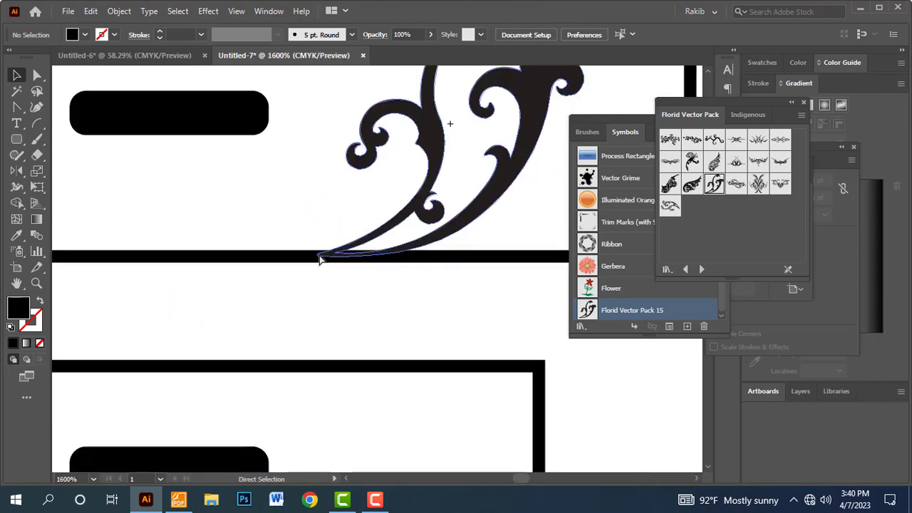
scroll(318, 260, "down", 3)
scroll(319, 260, "down", 1)
left_click_drag(519, 265, 437, 296)
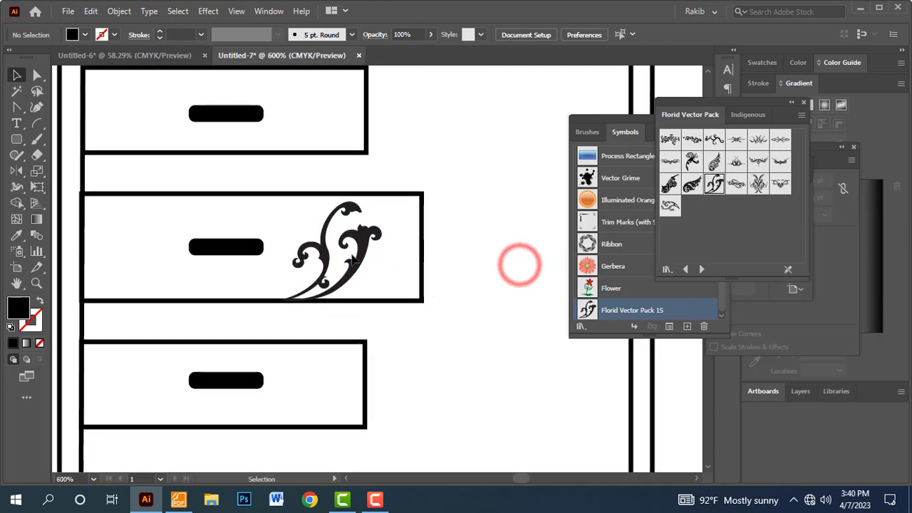
left_click_drag(345, 258, 361, 263)
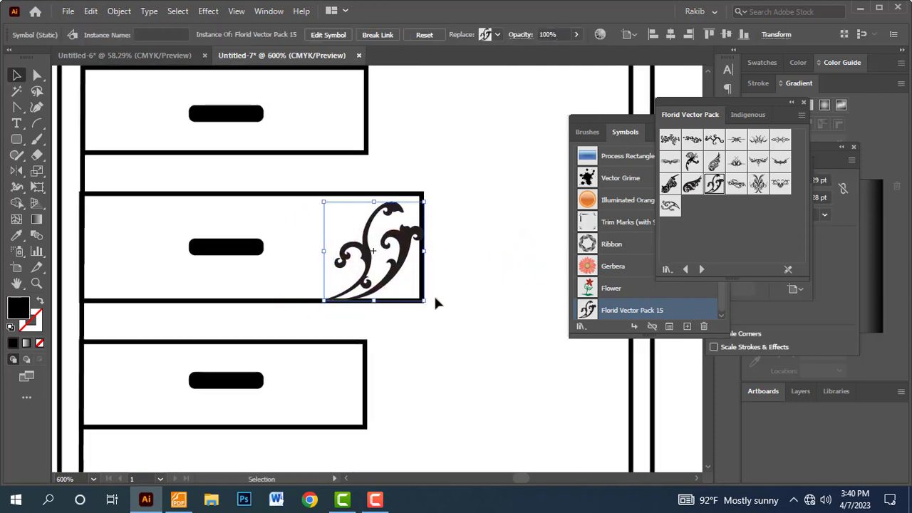
left_click(442, 313)
scroll(438, 322, "down", 1)
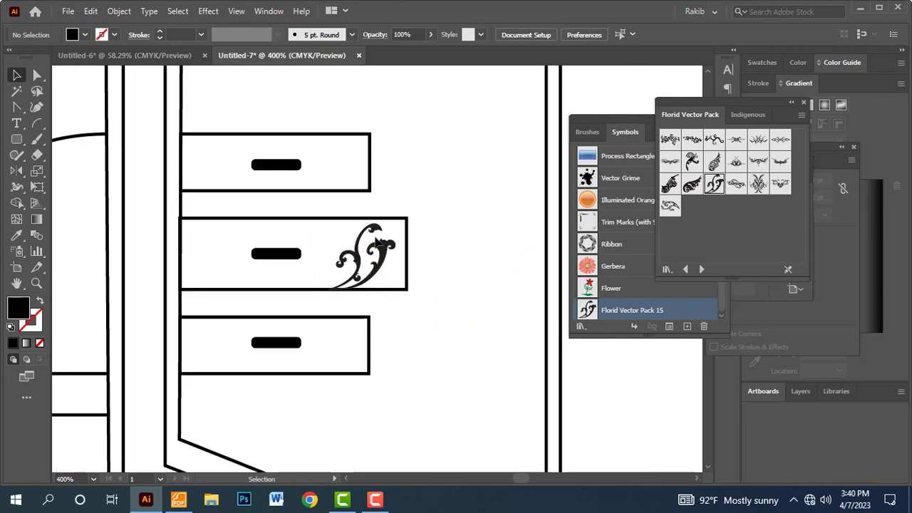
left_click(381, 254)
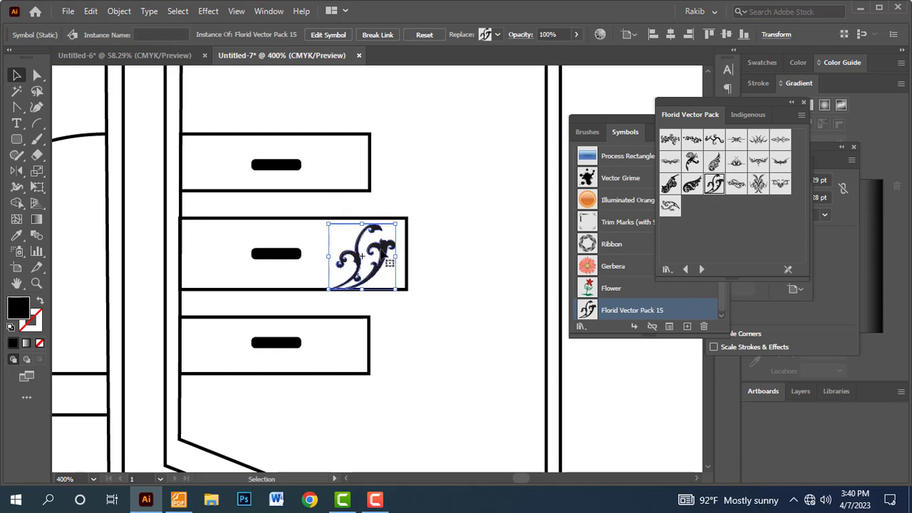
- Break the flourish symbol link, fill it red, and Alt-drag a copy toward the top drawer
left_click(368, 36)
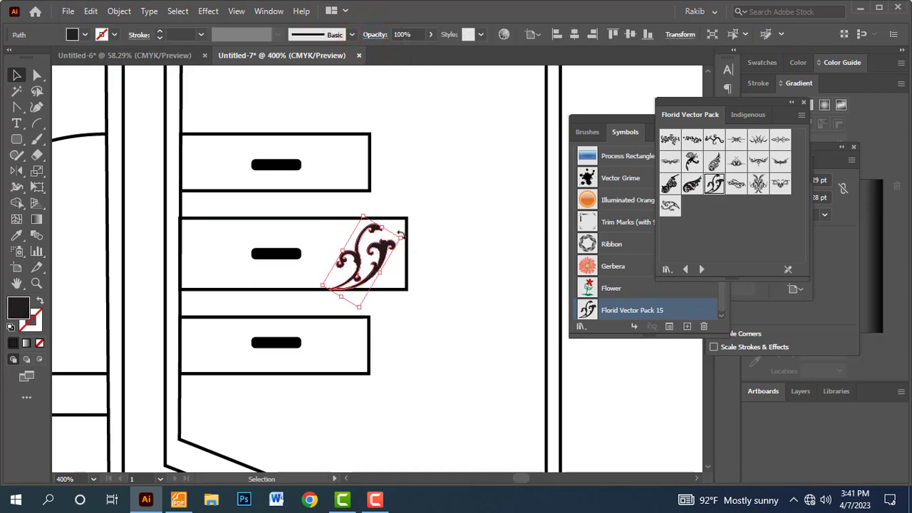
left_click(84, 36)
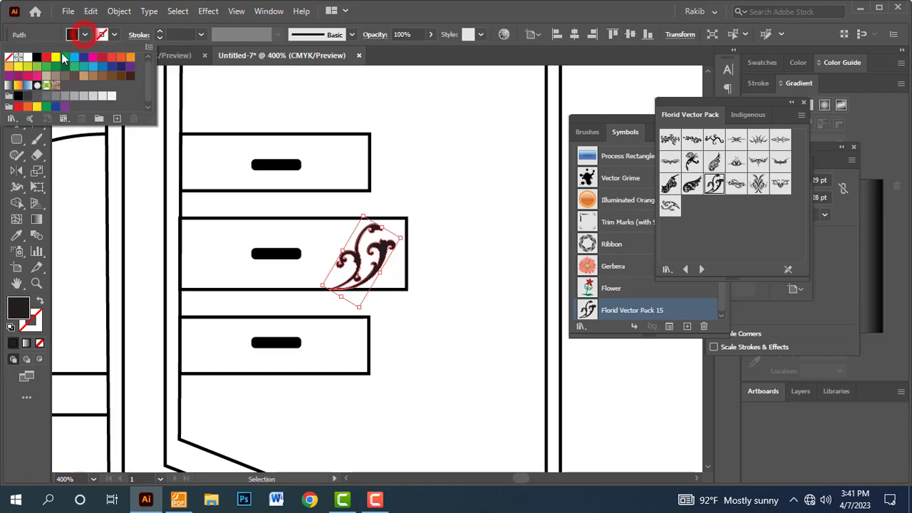
left_click(48, 63)
left_click(483, 211)
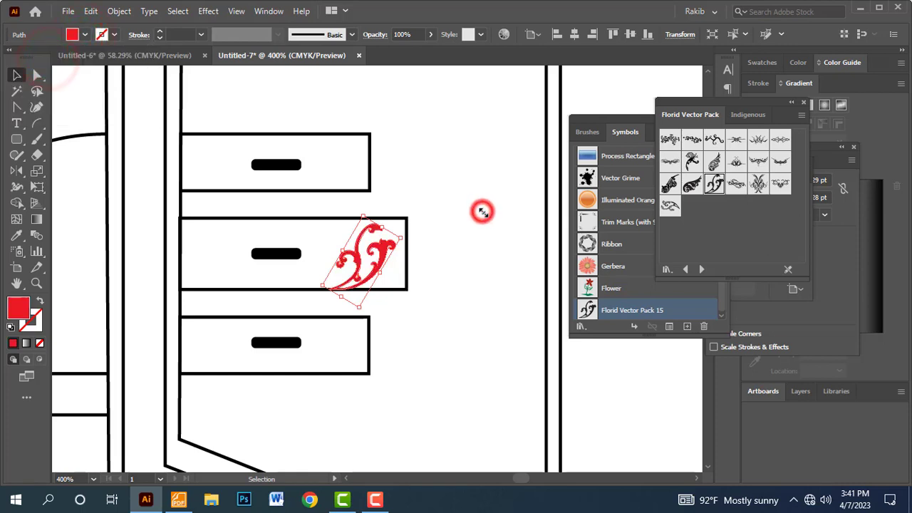
left_click(415, 141)
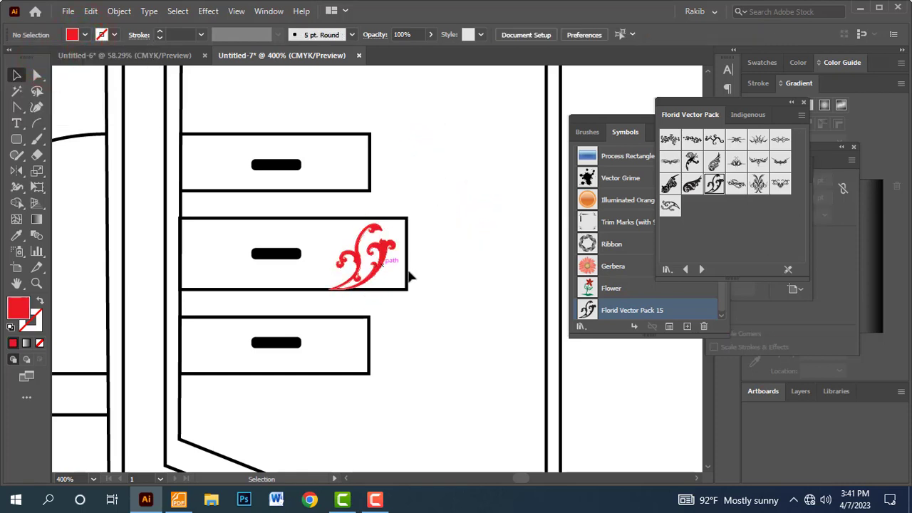
left_click_drag(388, 265, 354, 167)
- Place the flourish copy in the top drawer and nudge it into position
left_click_drag(353, 128, 326, 102)
left_click_drag(285, 138, 469, 254)
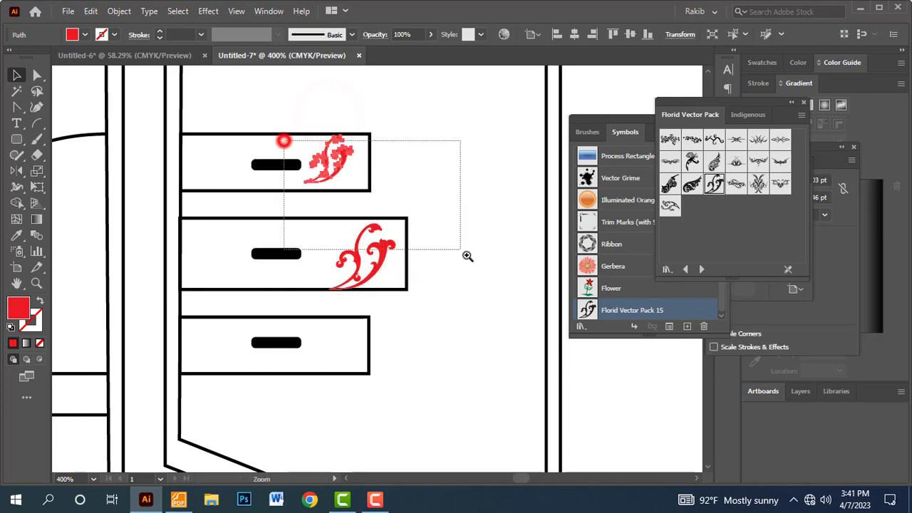
left_click_drag(289, 246, 307, 303)
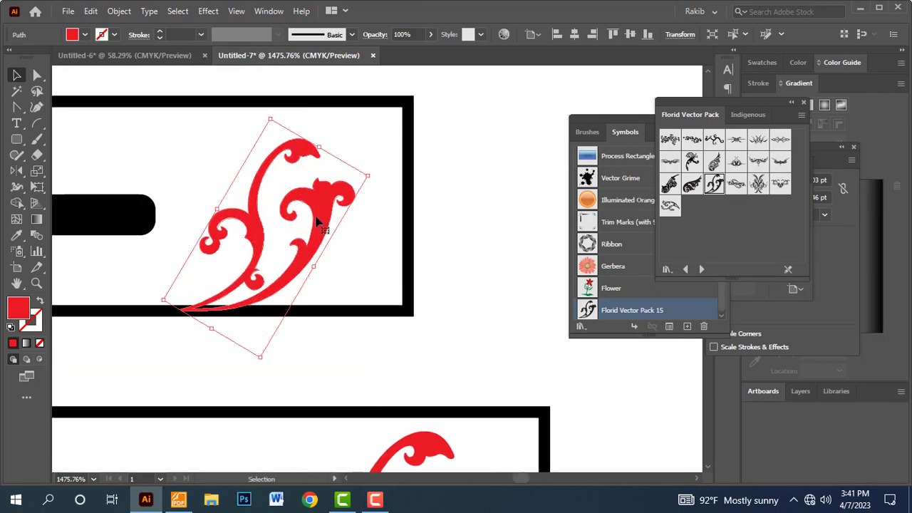
left_click_drag(319, 223, 335, 223)
left_click(457, 247)
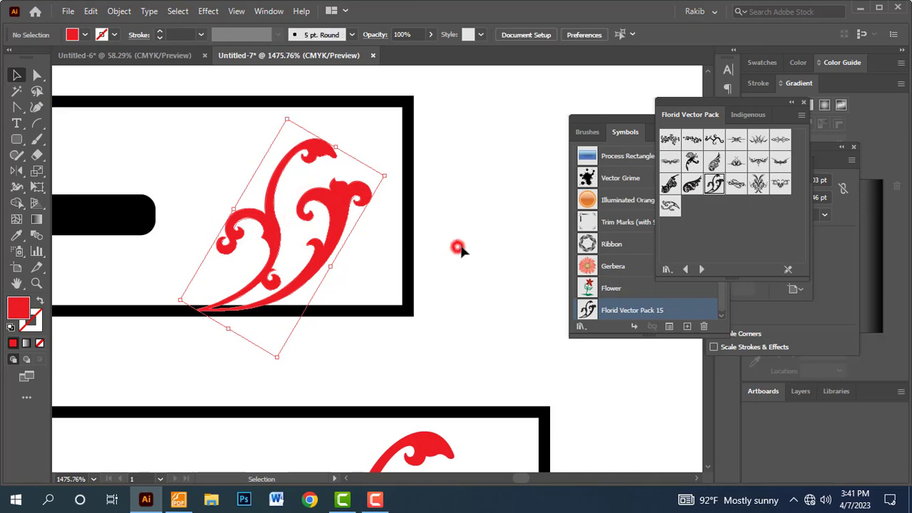
key("ctrl+minus")
key("ctrl+minus")
key("ctrl+minus")
left_click_drag(470, 313, 414, 167)
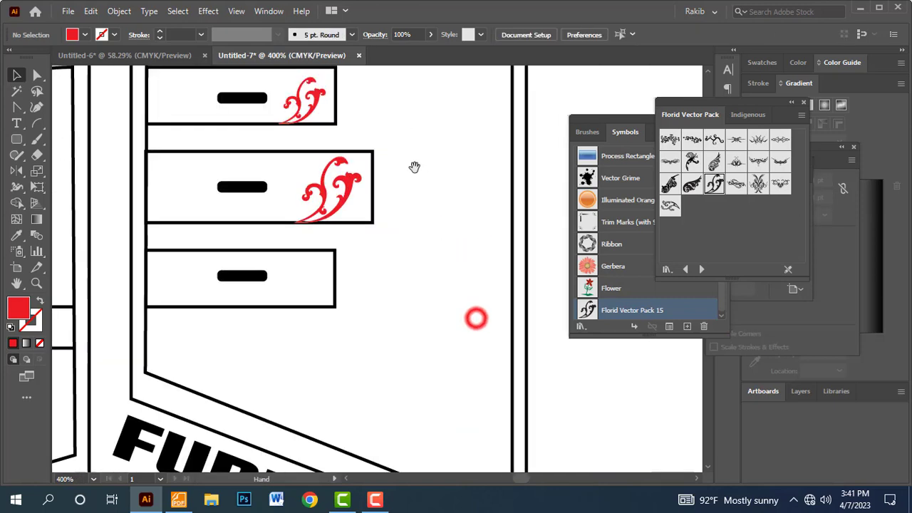
- Alt-drag another flourish copy into the bottom drawer and fine-tune its position
left_click_drag(309, 107, 307, 299)
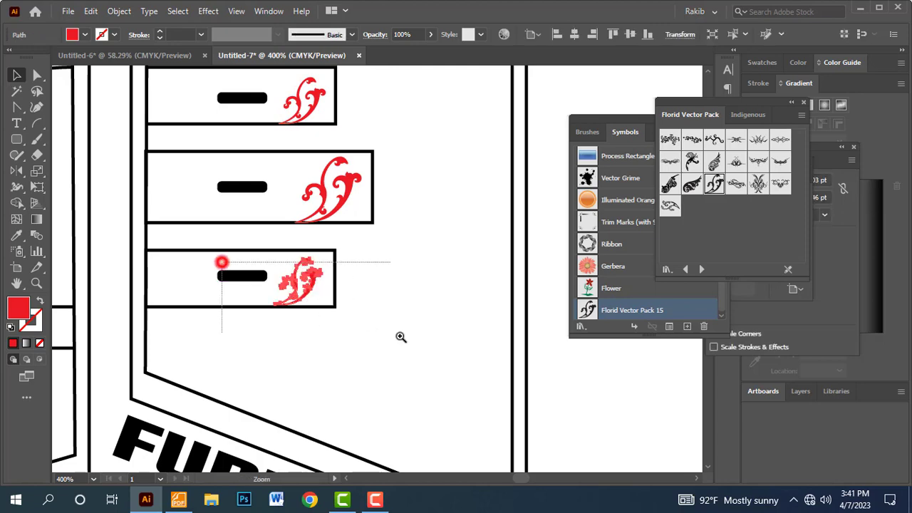
left_click_drag(220, 260, 401, 336)
left_click_drag(337, 272, 338, 280)
key("ctrl+minus")
key("ctrl+minus")
key("ctrl+minus")
key("ctrl+minus")
key("ctrl+minus")
key("ctrl+minus")
key("ctrl+minus")
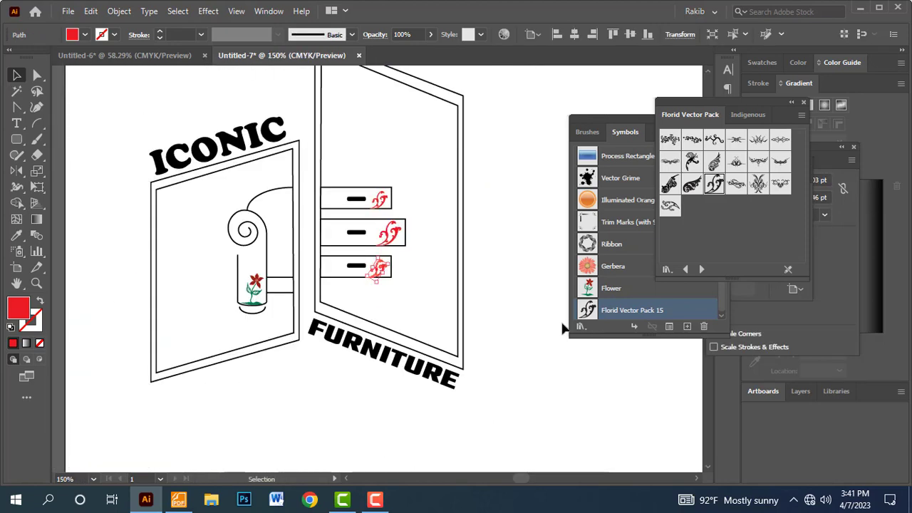
mouse_move(505, 286)
left_mouse_down()
mouse_move(497, 264)
mouse_move(426, 255)
mouse_move(514, 278)
left_mouse_up()
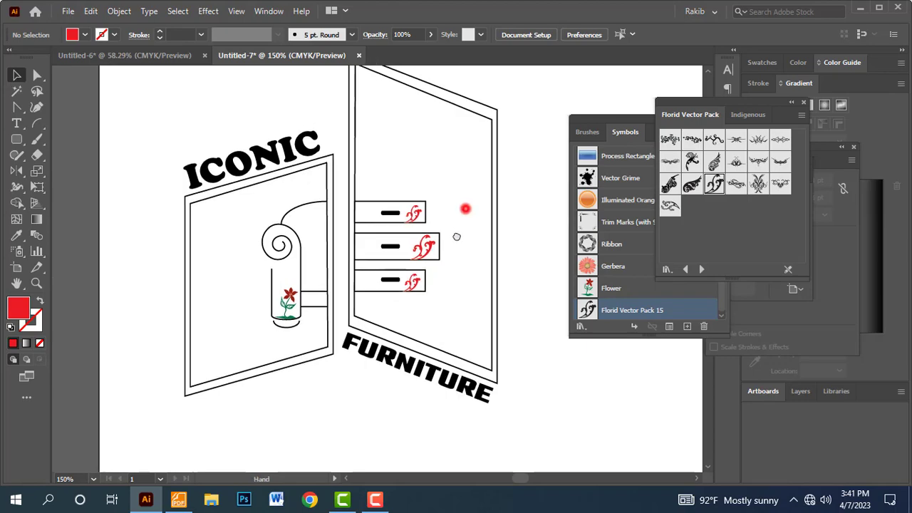
left_click_drag(464, 200, 444, 228)
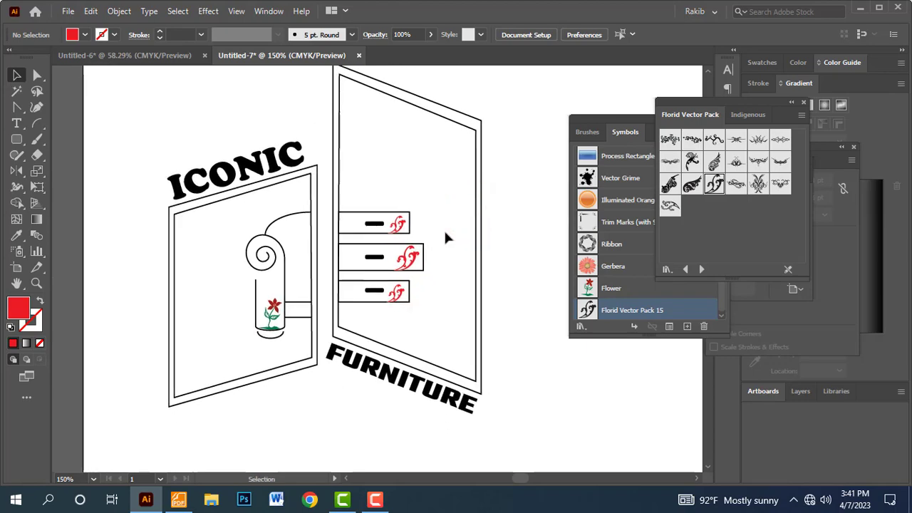
- Check the slanted stroke below the drawers in the reference PDF, then return to Illustrator
key("alt+Tab")
left_click_drag(570, 308, 602, 349)
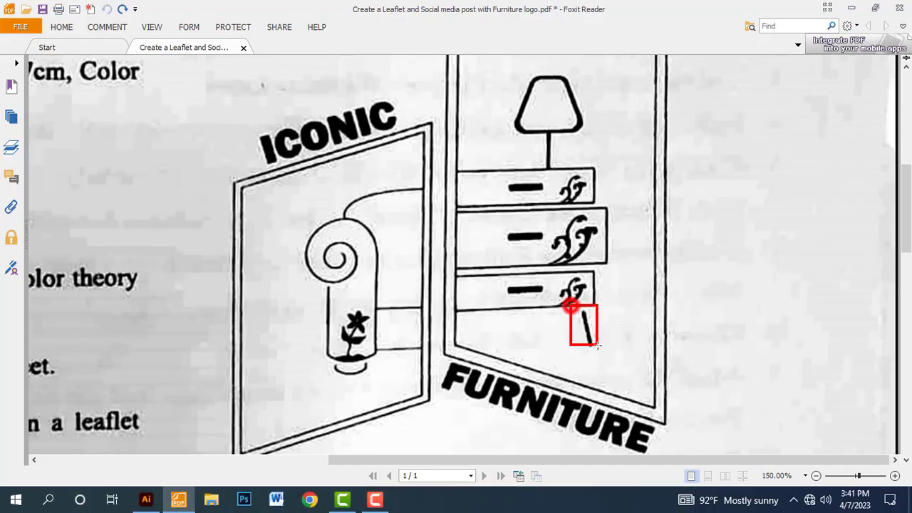
key("ctrl+z")
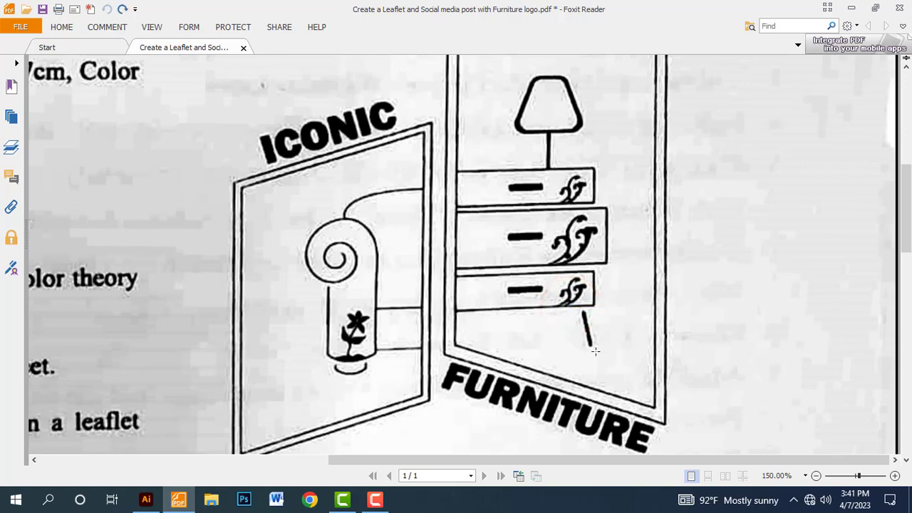
key("alt+Tab")
- Draw a short slanted line with black stroke and no fill below the bottom drawer
left_click_drag(518, 332, 340, 245)
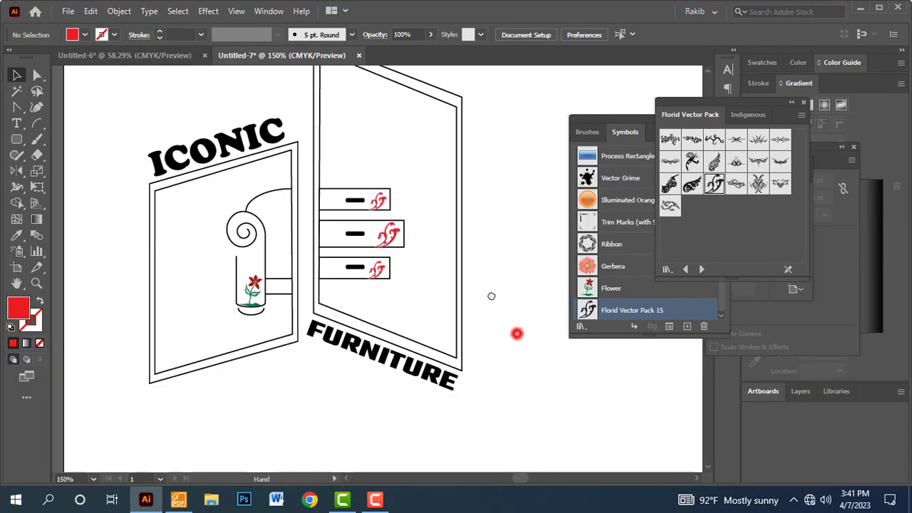
left_click(340, 245)
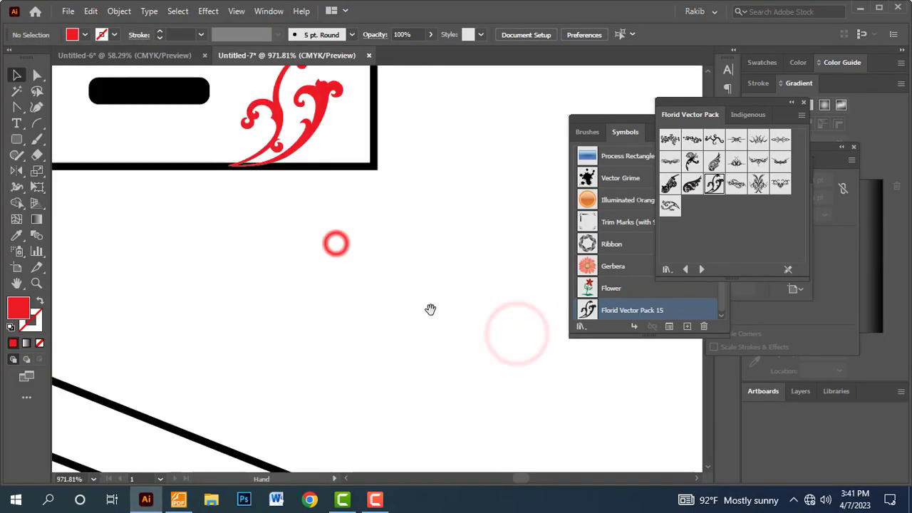
left_click(34, 126)
left_click_drag(34, 126, 79, 124)
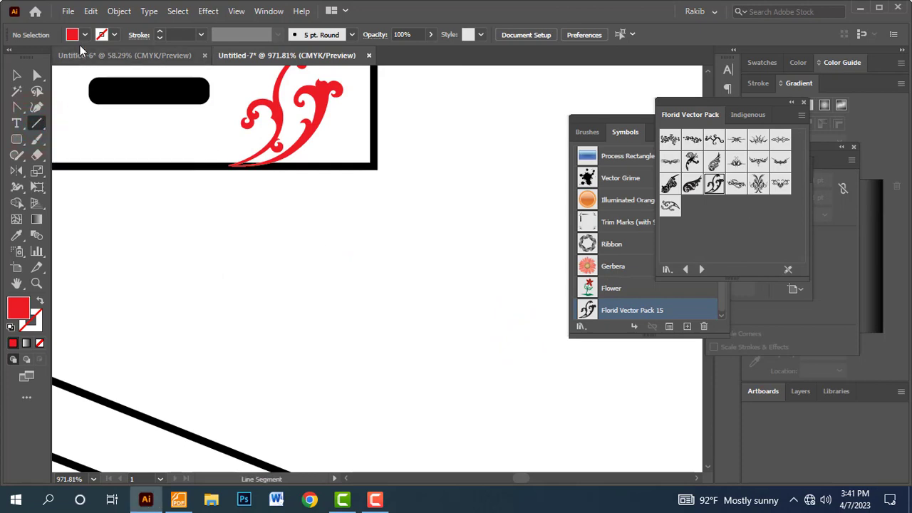
left_click(83, 35)
left_click(36, 57)
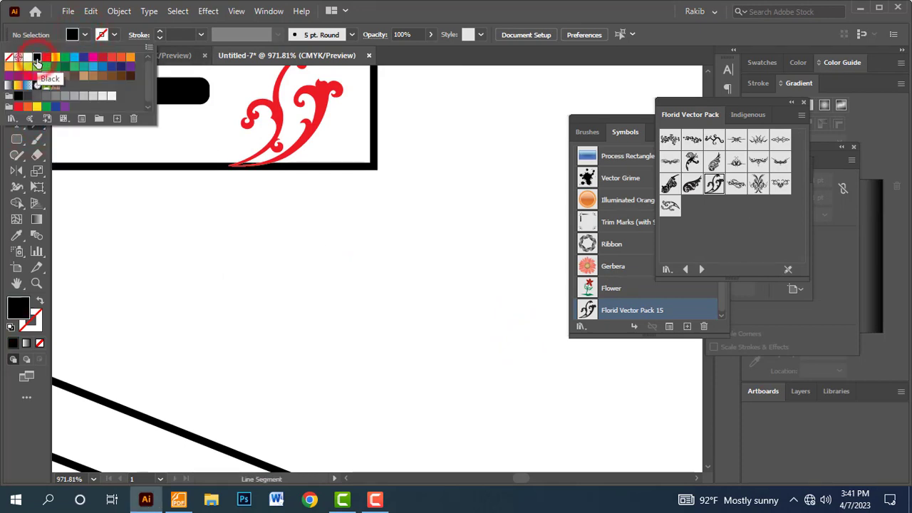
left_click(40, 302)
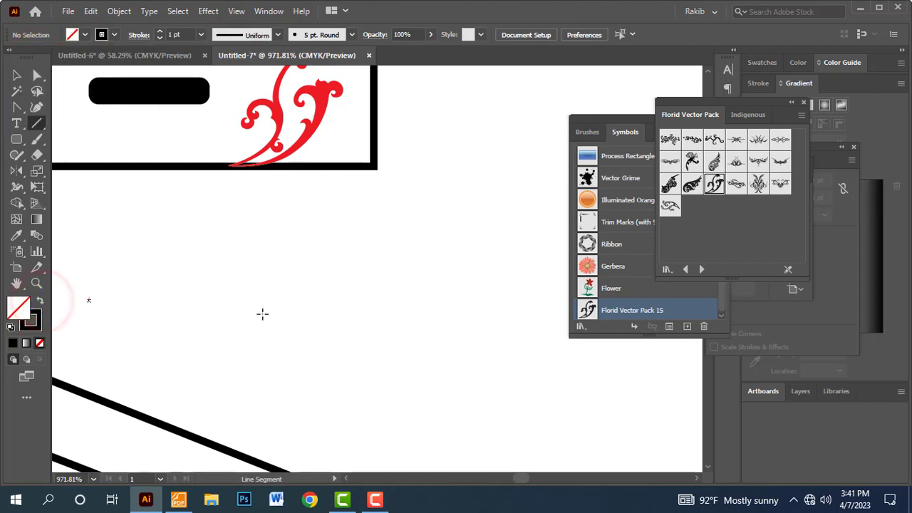
left_click_drag(370, 191, 388, 282)
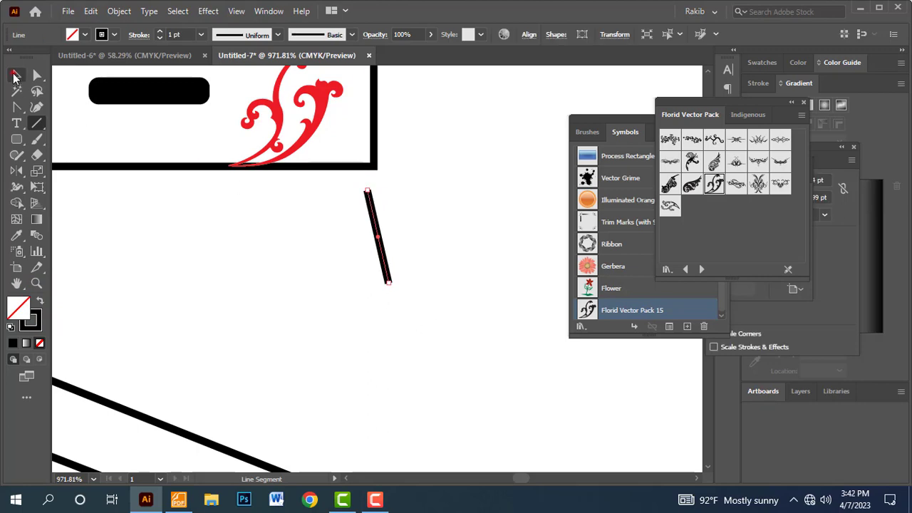
- Deselect the line, zoom out to the whole logo, and switch to the reference PDF
left_click(16, 75)
left_click(466, 276)
key("ctrl+minus")
key("ctrl+minus")
key("ctrl+minus")
key("ctrl+minus")
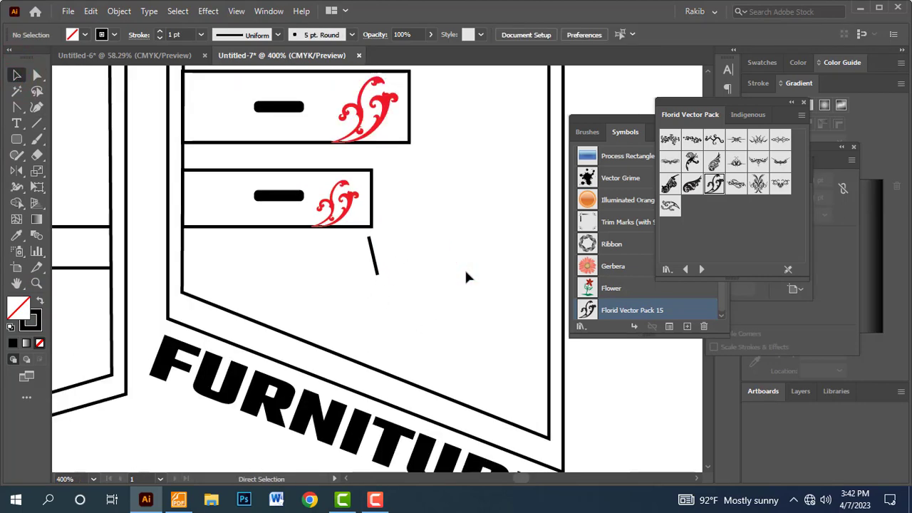
key("ctrl+plus")
key("ctrl+plus")
key("ctrl+minus")
key("ctrl+minus")
key("ctrl+minus")
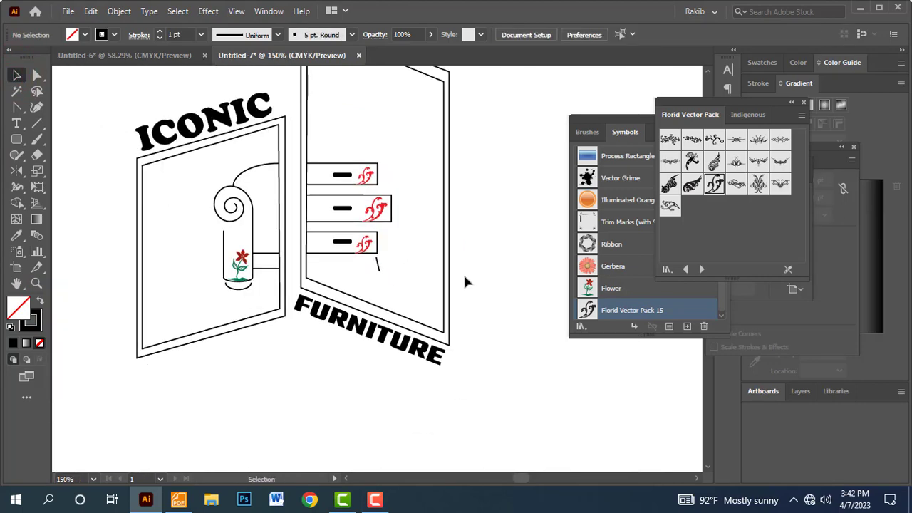
left_click_drag(485, 197, 473, 249)
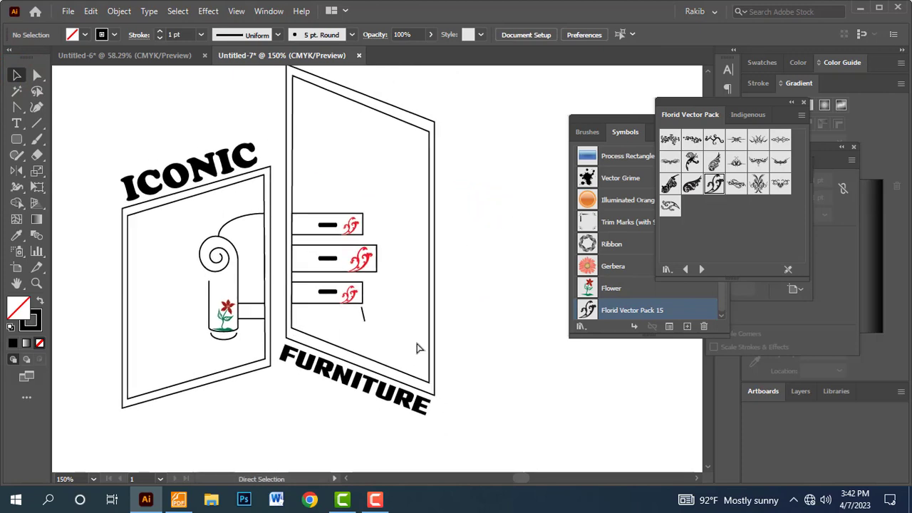
key("alt+Tab")
- Mark the lamp above the drawers with a red box in the reference PDF
scroll(579, 191, "down", 3)
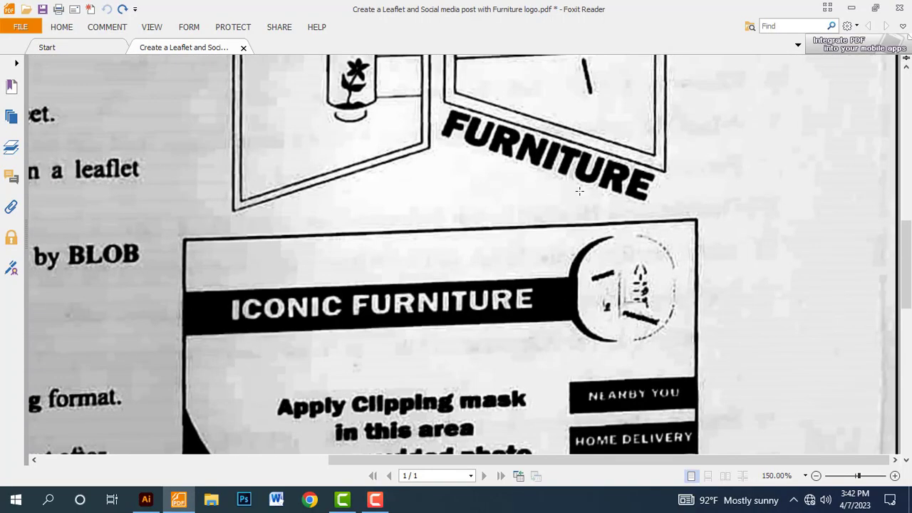
scroll(565, 213, "up", 5)
scroll(566, 213, "up", 3)
left_click_drag(499, 165, 598, 272)
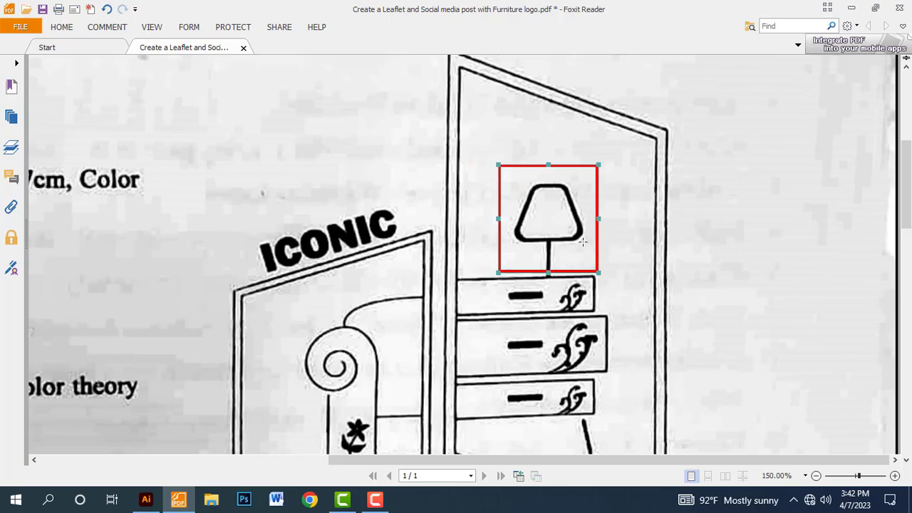
key("alt+Tab")
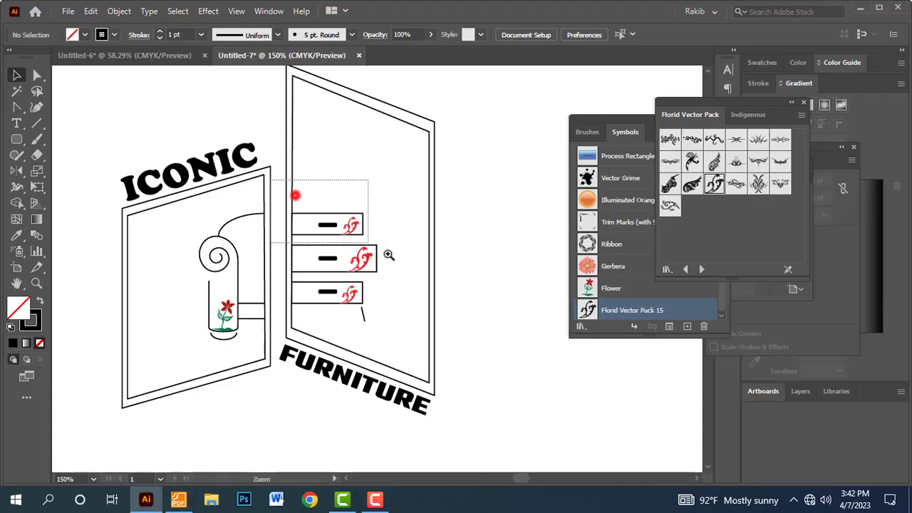
- Draw a small square with the Rectangle tool and move it above the top drawer
mouse_move(295, 194)
left_mouse_down()
mouse_move(420, 197)
mouse_move(409, 213)
left_mouse_up()
left_click(419, 195)
key("ctrl+minus")
key("ctrl+minus")
key("ctrl+minus")
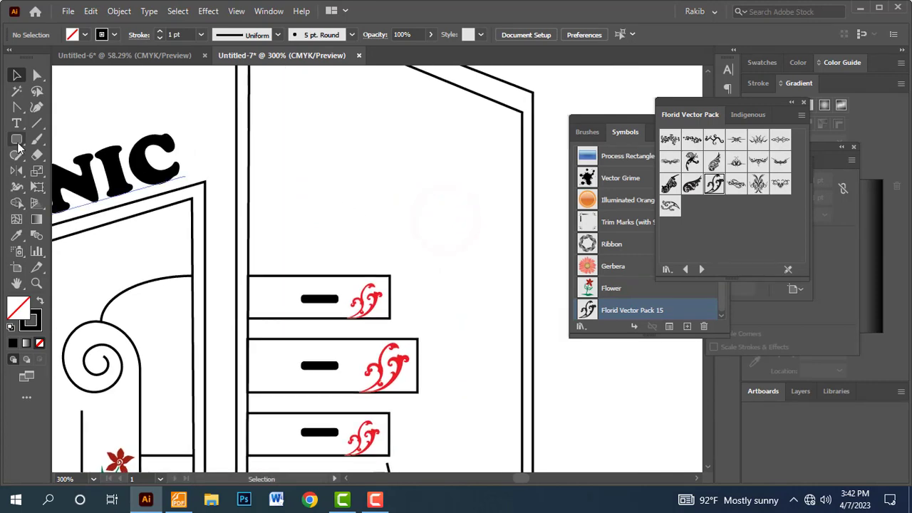
left_click(16, 140)
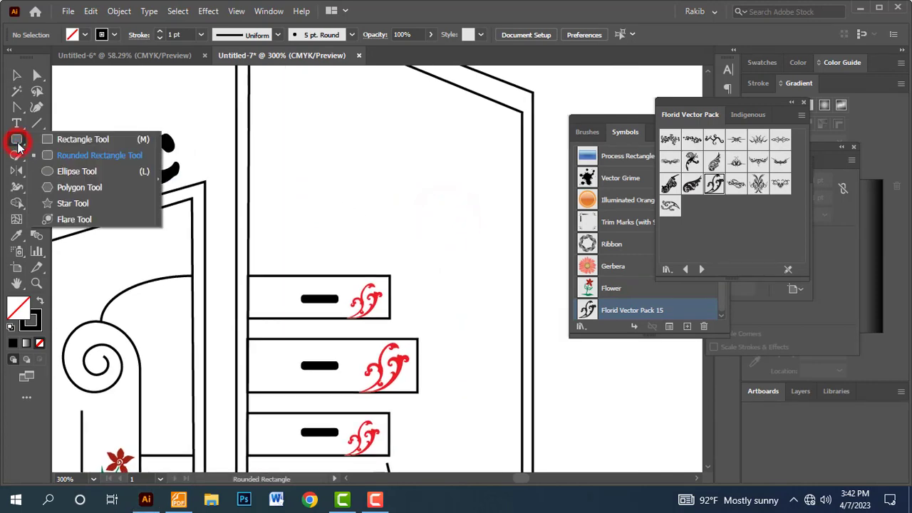
left_click(71, 139)
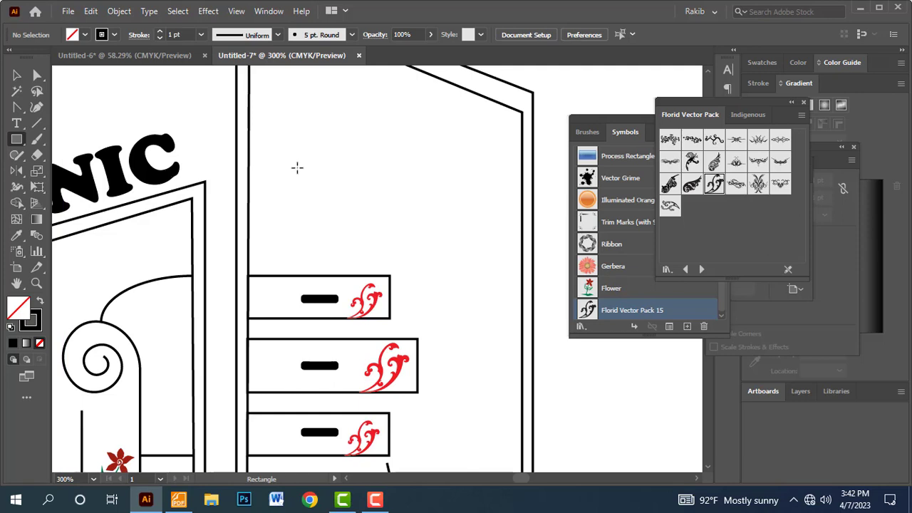
left_click_drag(289, 169, 363, 222)
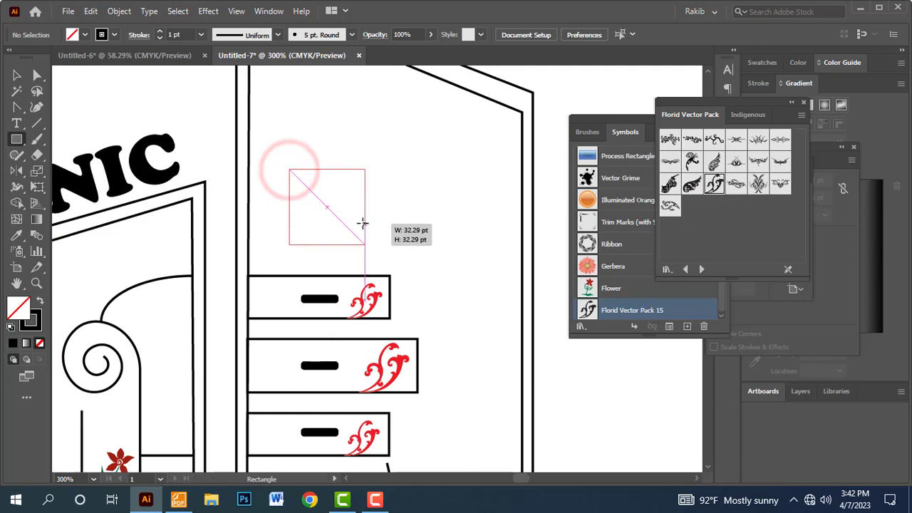
left_click_drag(362, 222, 364, 243)
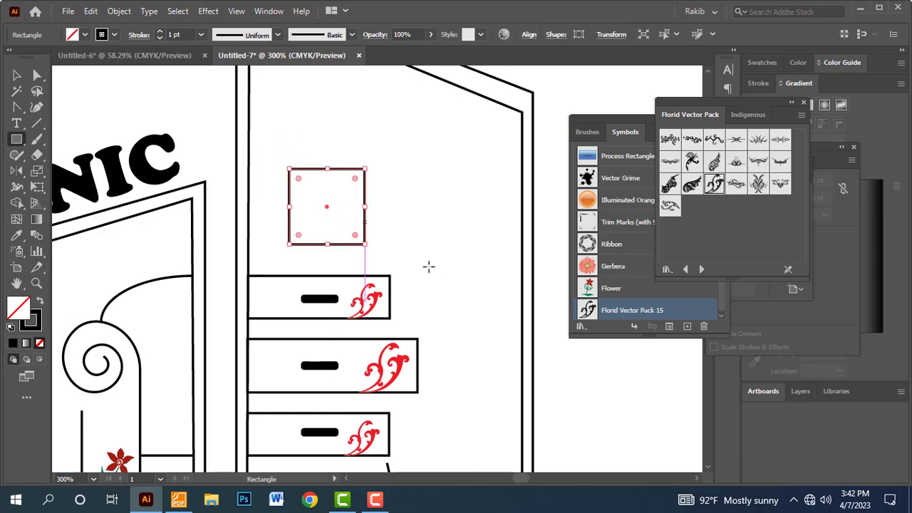
left_click(16, 74)
left_click_drag(349, 177, 360, 147)
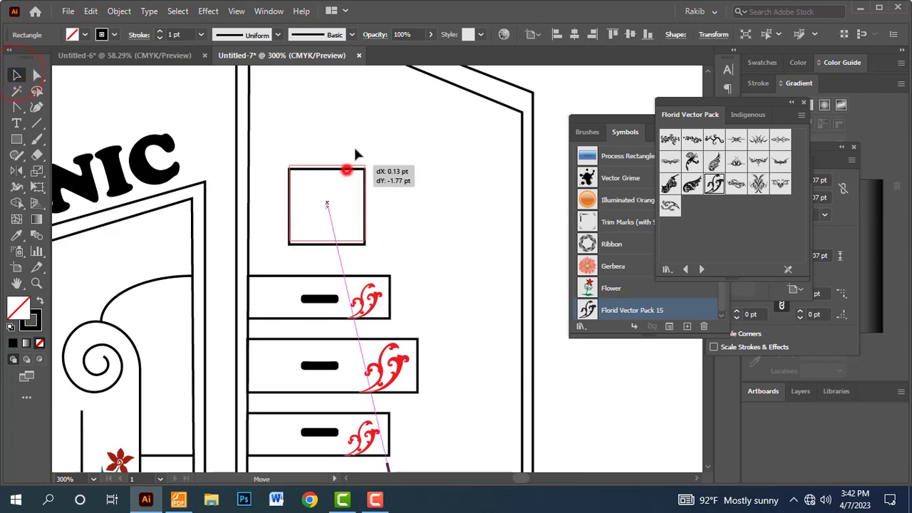
left_click(423, 193)
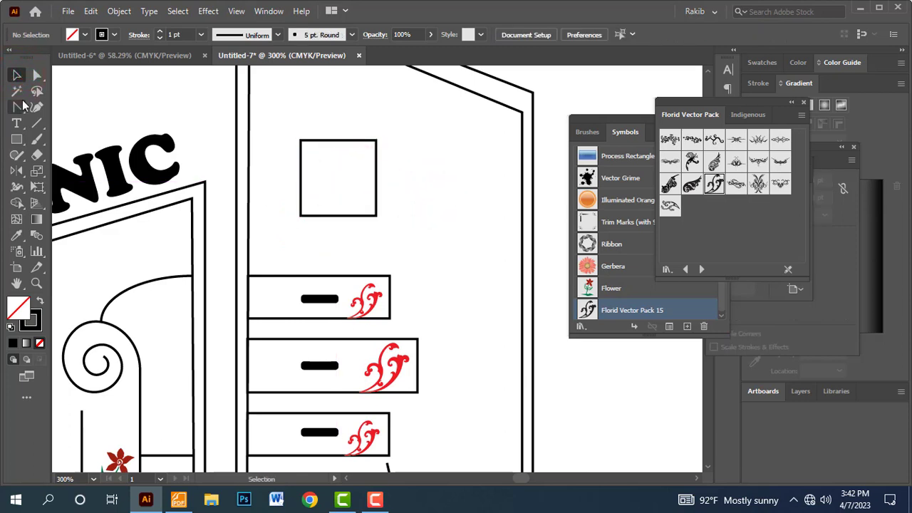
- Select the square's top two anchor points with Direct Selection for Free Transform
scroll(392, 147, "up", 1)
left_click(399, 150)
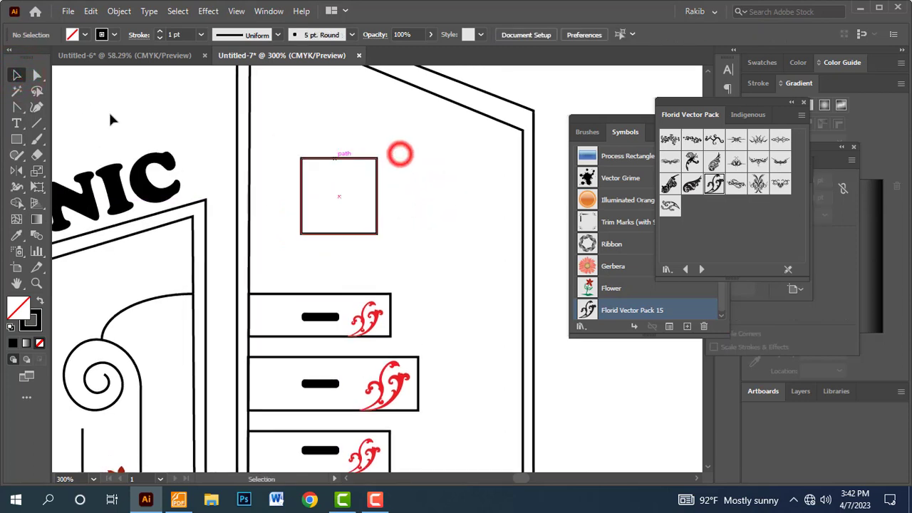
left_click(37, 76)
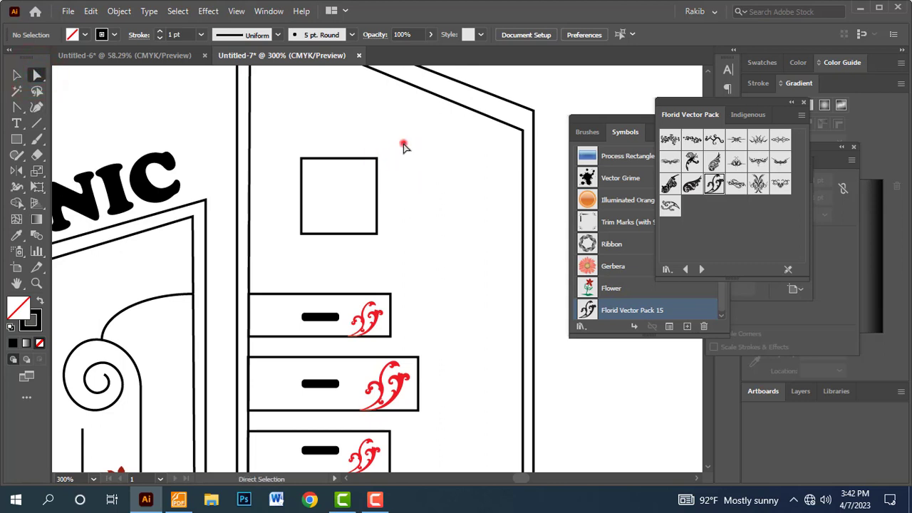
left_click_drag(403, 146, 292, 175)
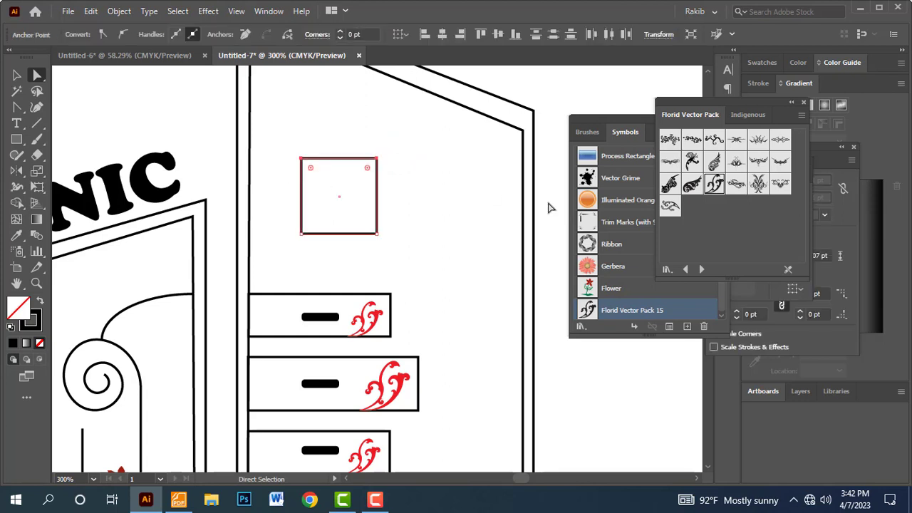
left_click(44, 190)
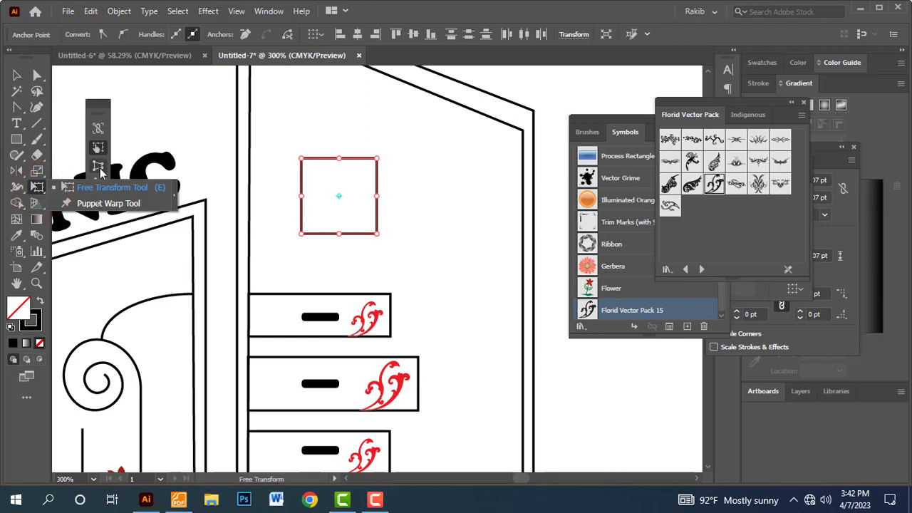
- Apply Perspective Distort to pull the top corners inward into a trapezoid shade
left_click(99, 166)
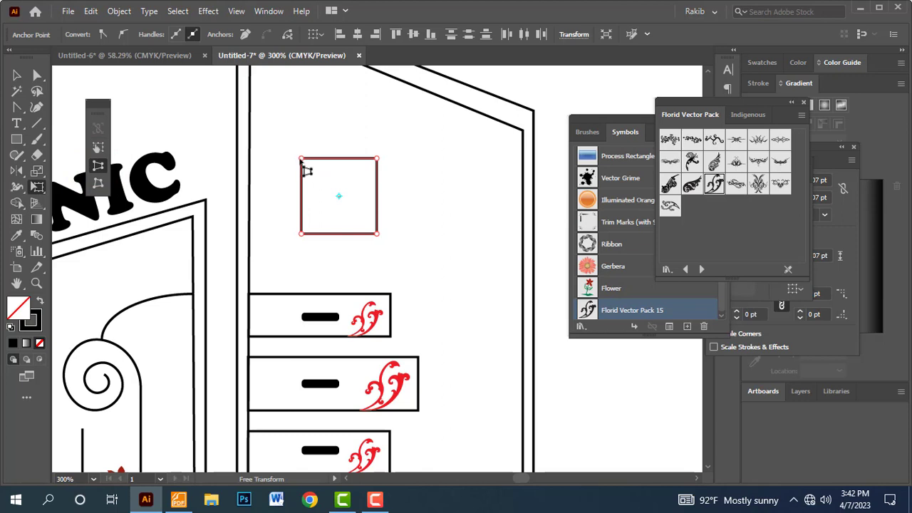
left_click_drag(302, 160, 320, 159)
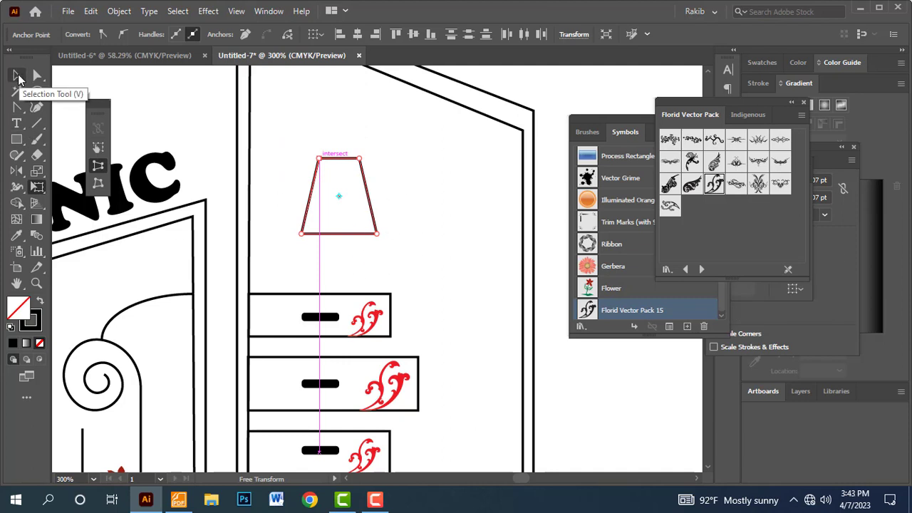
left_click(18, 76)
left_click(417, 193)
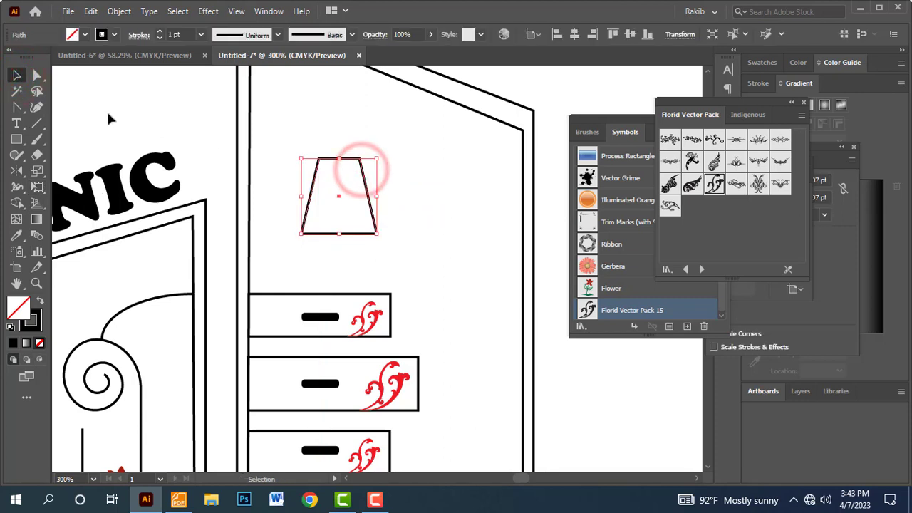
- Round the trapezoid's corners, shorten the shade, and move it down toward the drawer
left_click(38, 76)
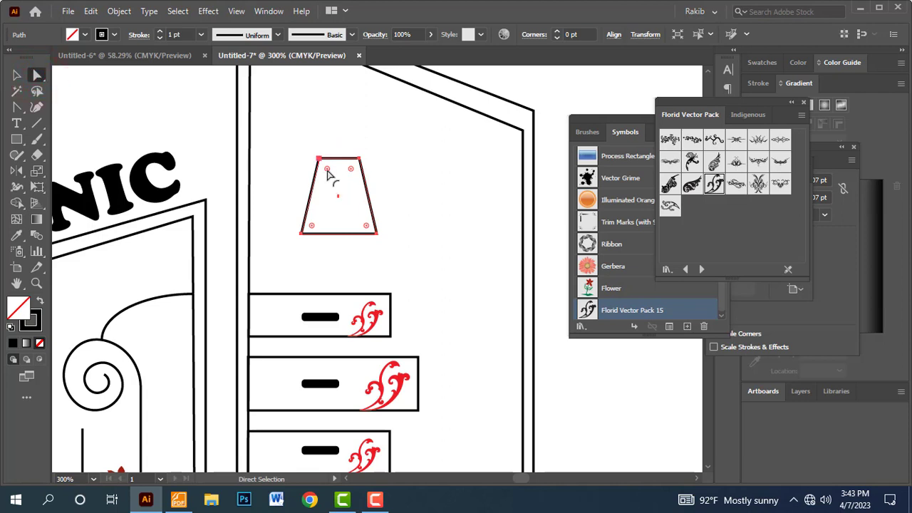
left_click_drag(327, 170, 330, 179)
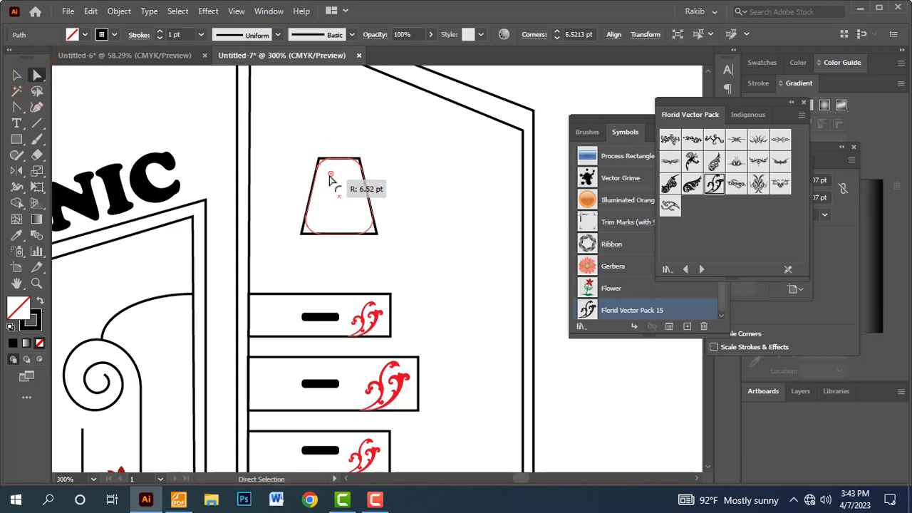
left_click_drag(330, 179, 336, 182)
left_click(448, 250)
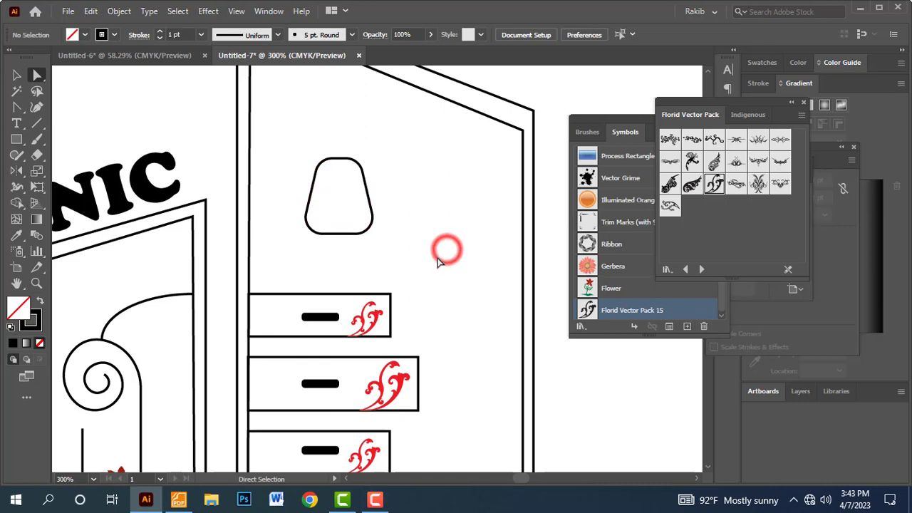
left_click(16, 74)
left_click(355, 158)
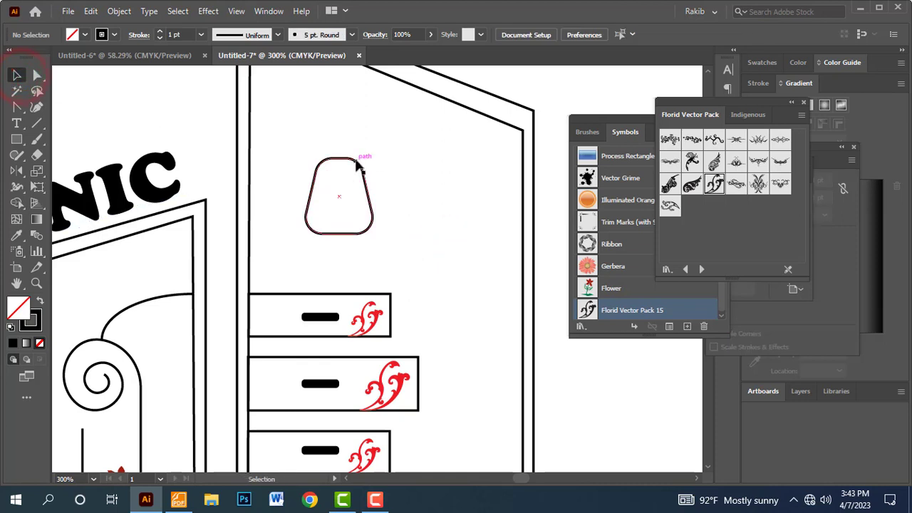
left_click_drag(340, 158, 340, 178)
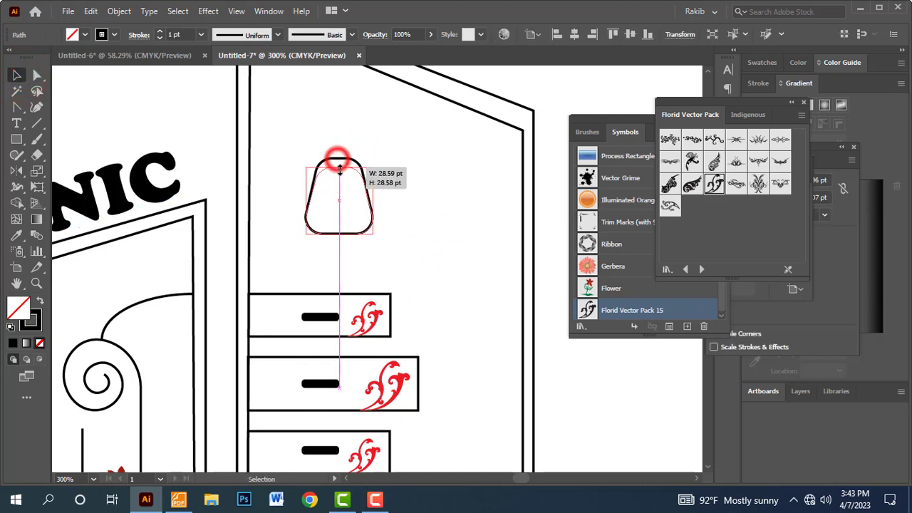
left_click(427, 203)
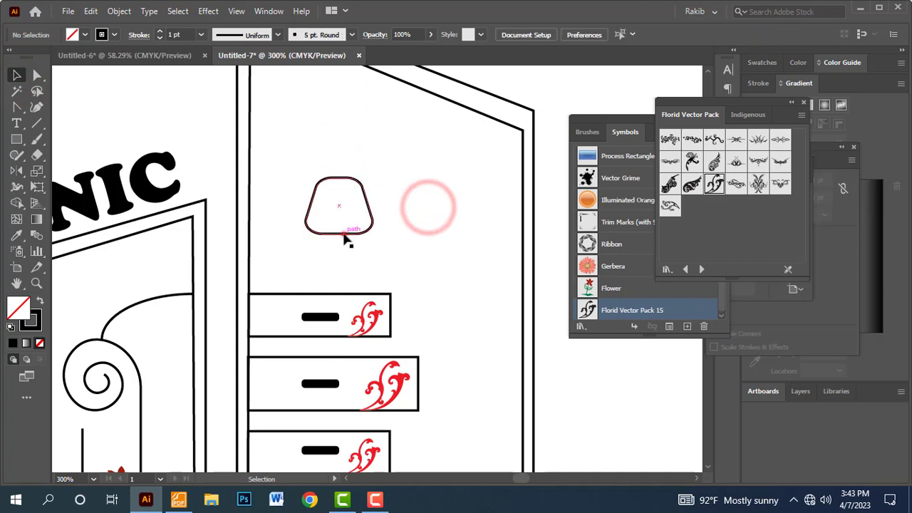
left_click_drag(344, 233, 344, 246)
left_click(427, 249)
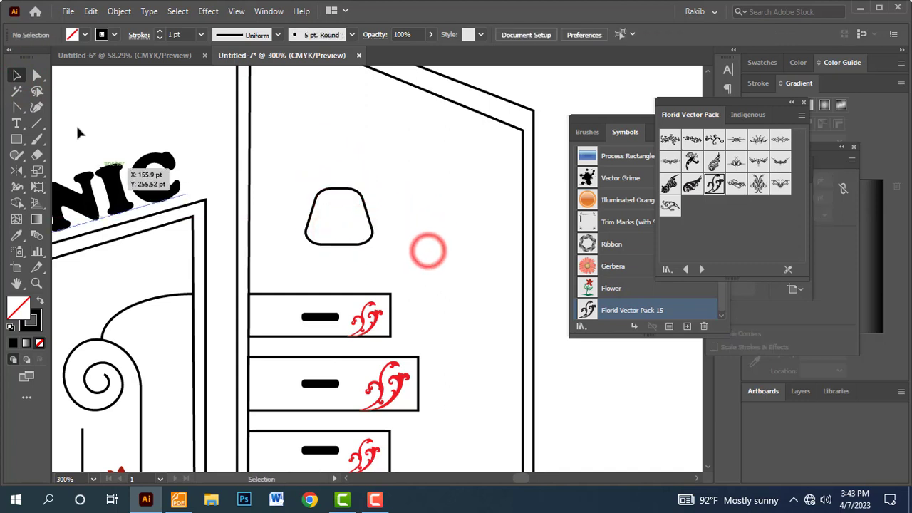
- Draw a vertical stem line from the shade down to the top drawer
left_click(37, 122)
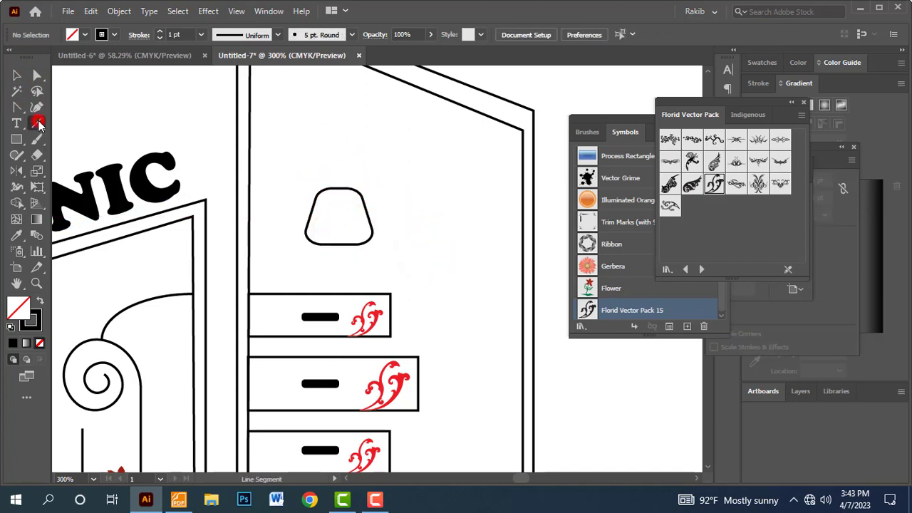
left_click_drag(340, 244, 340, 294)
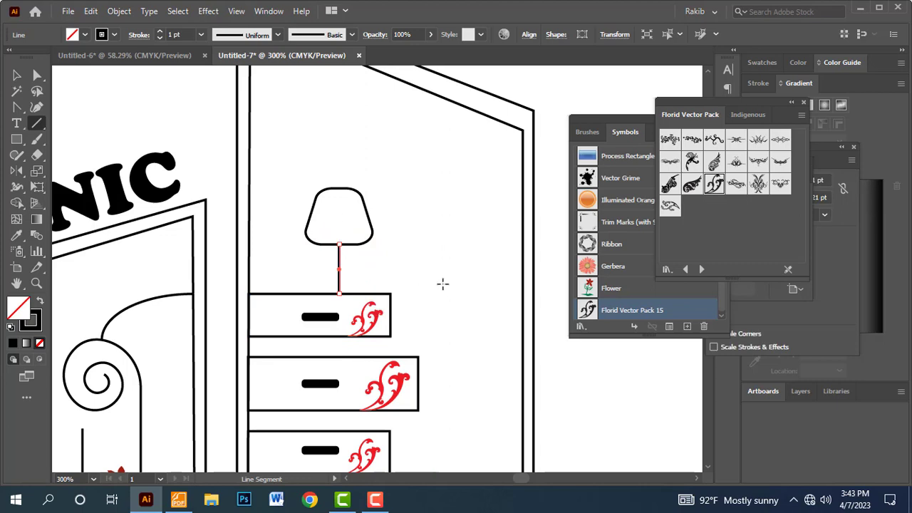
left_click_drag(317, 236, 416, 300)
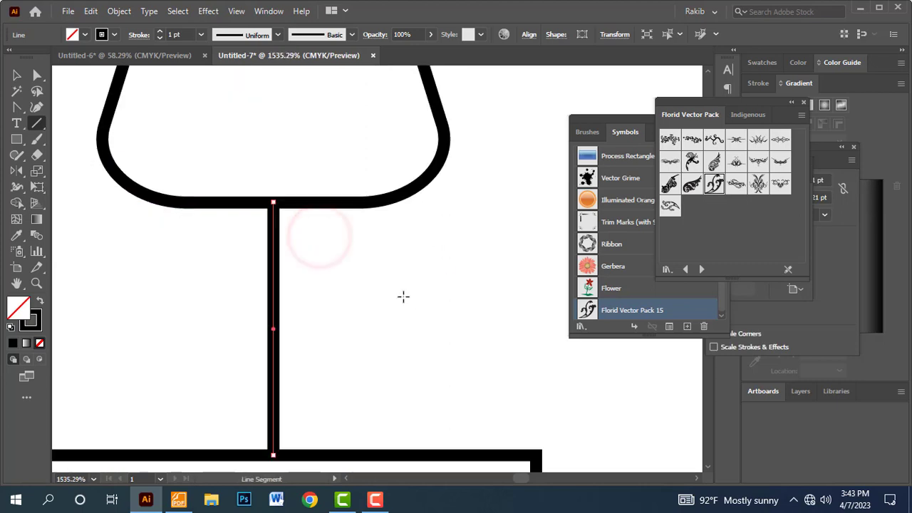
scroll(404, 297, "down", 5)
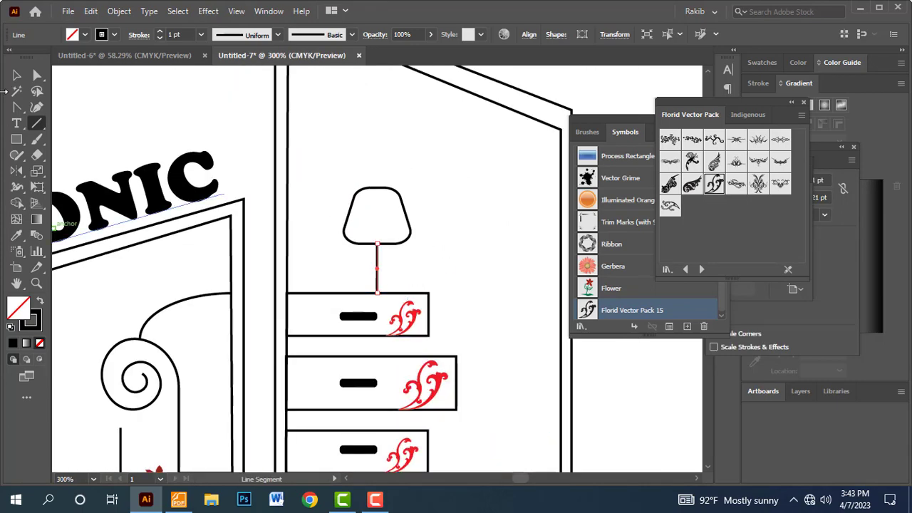
left_click(16, 75)
left_click(480, 213)
- Fit the artboard in view and unlock all locked logo artwork
key("ctrl+0")
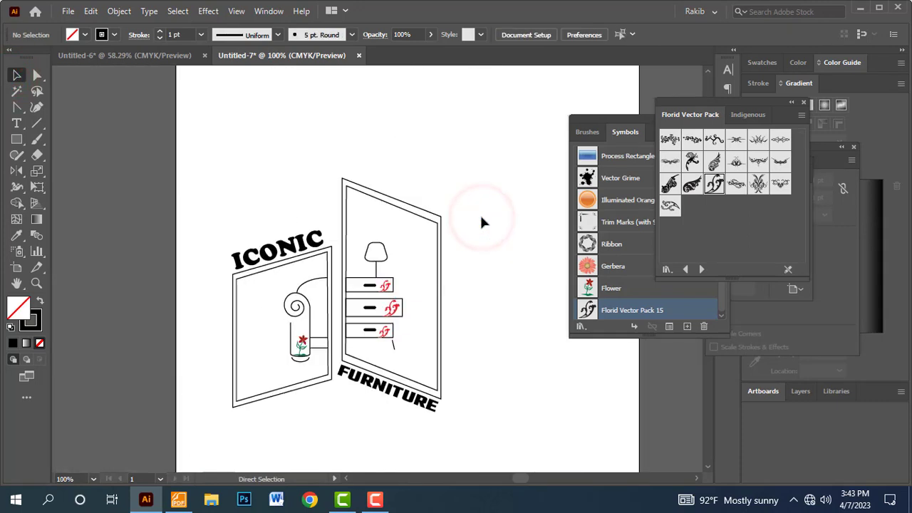
left_click_drag(452, 351, 433, 282)
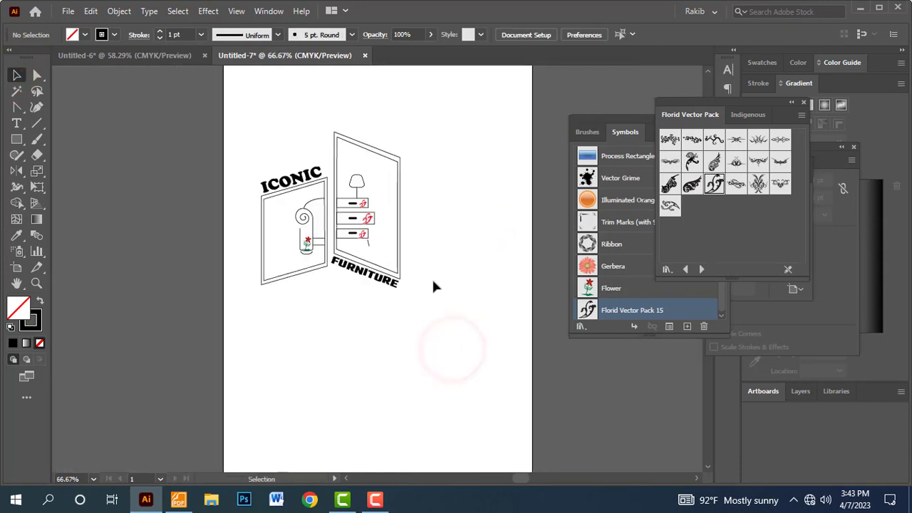
left_click_drag(231, 136, 456, 314)
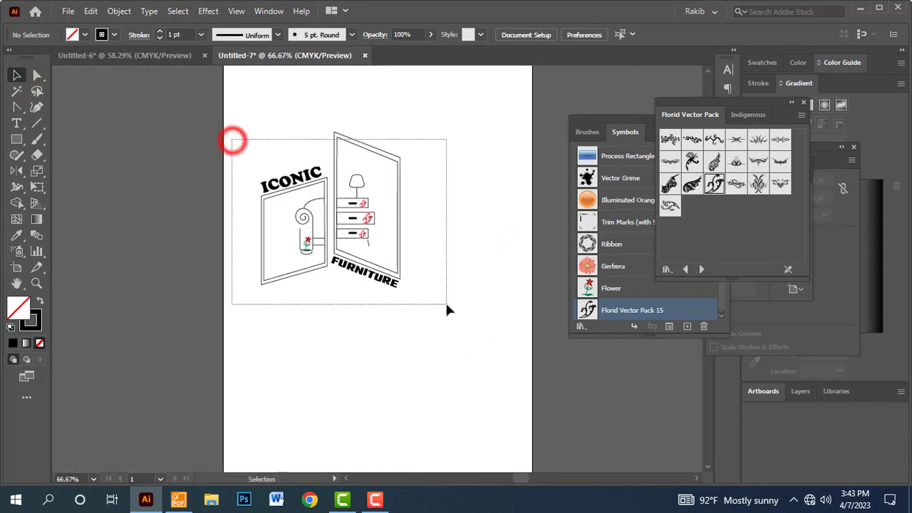
left_click(457, 279)
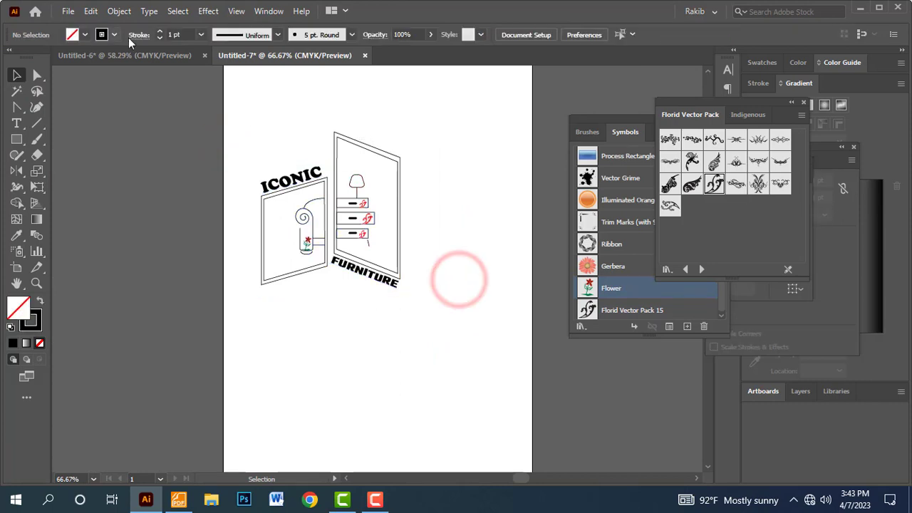
left_click(119, 11)
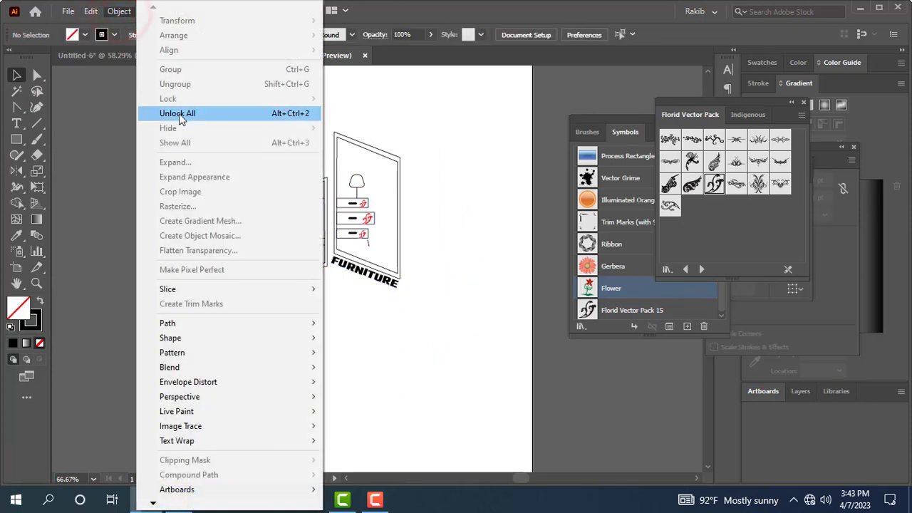
left_click(285, 114)
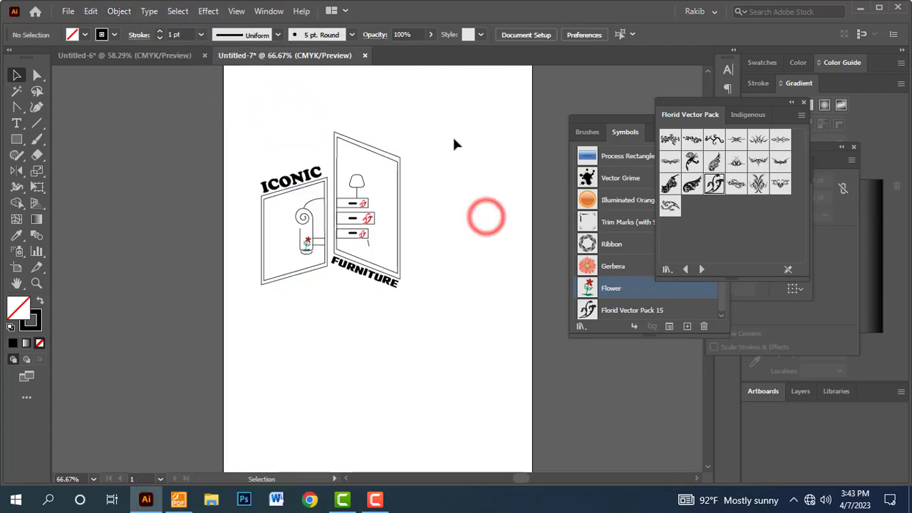
- Select all logo parts, expand them into plain shapes, and group them
left_click_drag(463, 104, 233, 330)
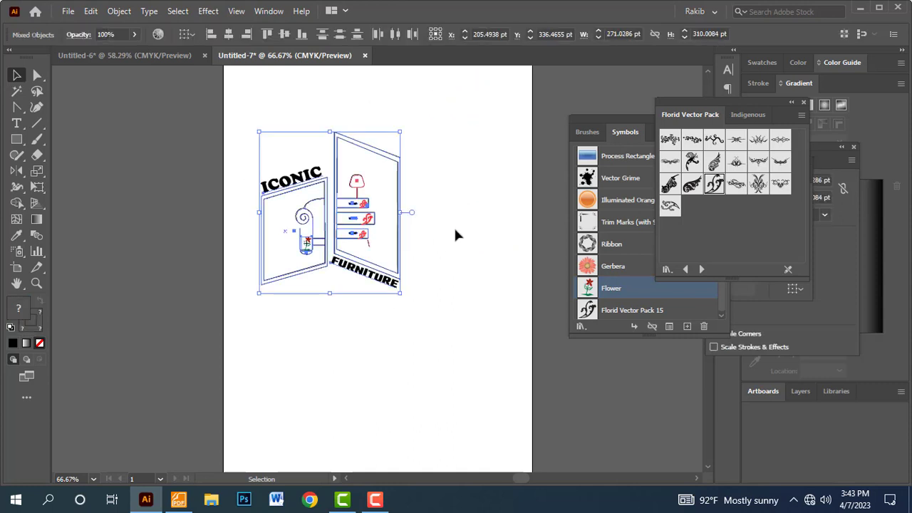
left_click(119, 10)
left_click(181, 164)
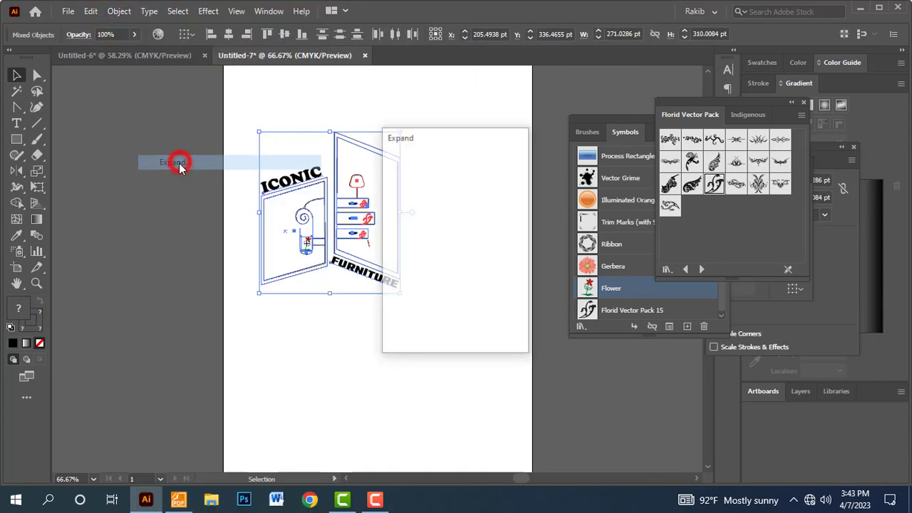
left_click(419, 326)
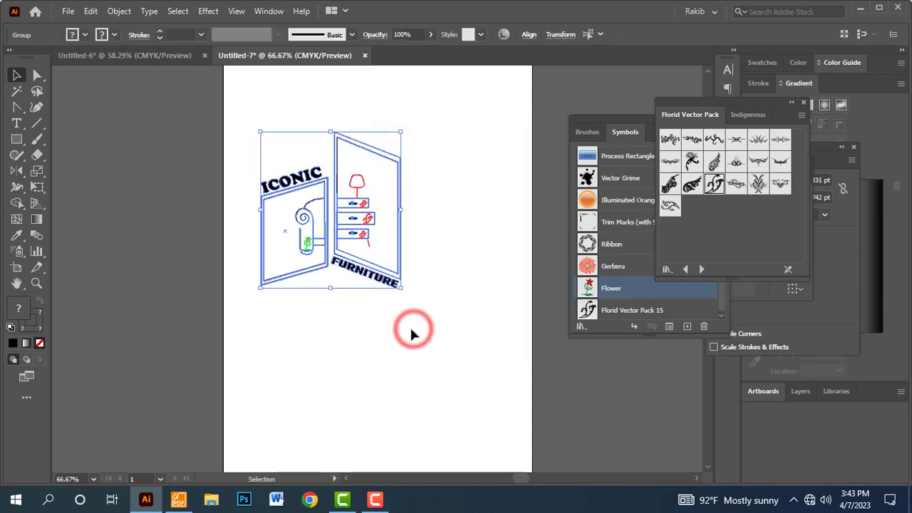
left_click(119, 10)
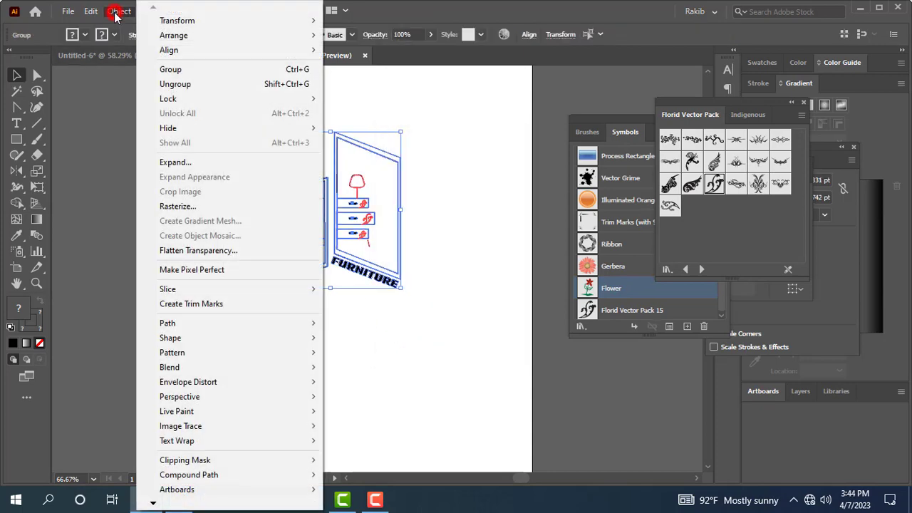
left_click(171, 70)
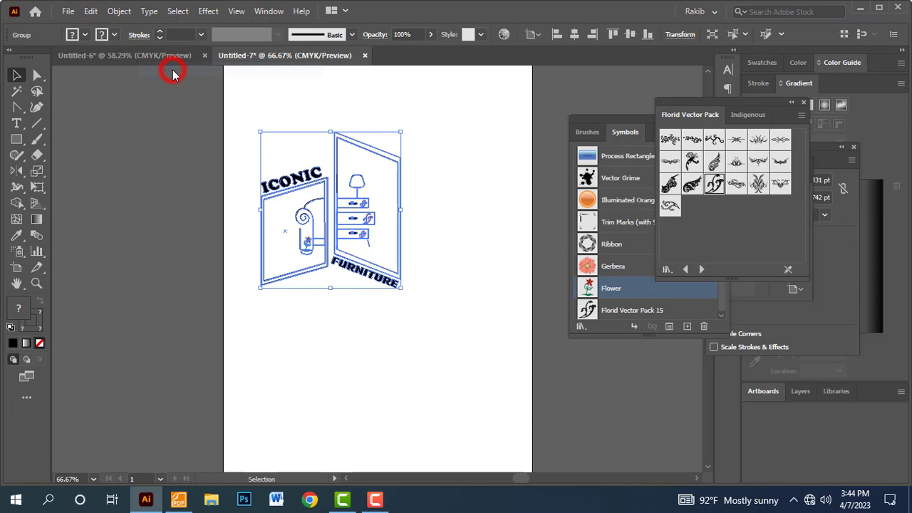
- Select the grouped logo, shift it slightly right, and switch to the job-sheet PDF
left_click(428, 234)
mouse_move(452, 128)
left_mouse_down()
mouse_move(349, 225)
mouse_move(347, 218)
left_mouse_up()
left_click(470, 255)
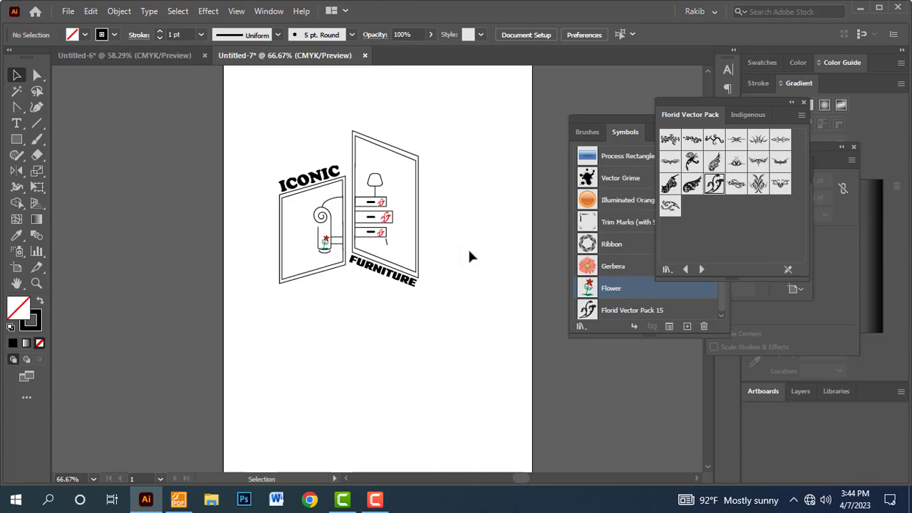
key("alt+Tab")
- Box instructions 5 and 6 in red on the job sheet, then undo those boxes
scroll(468, 248, "down", 3)
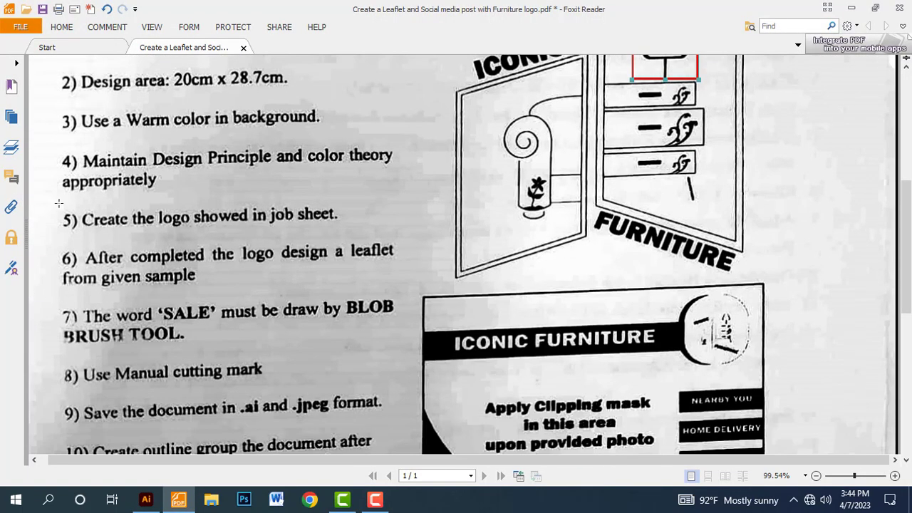
left_click_drag(46, 201, 364, 230)
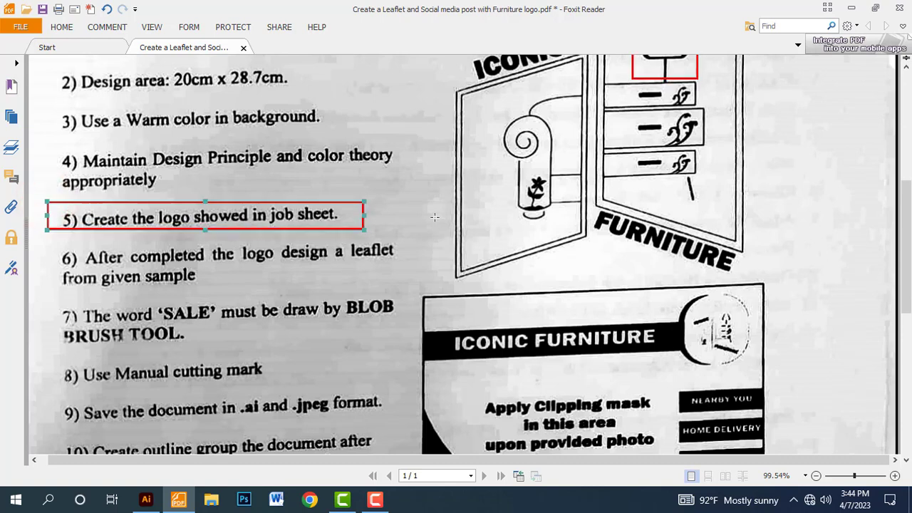
key("ctrl+z")
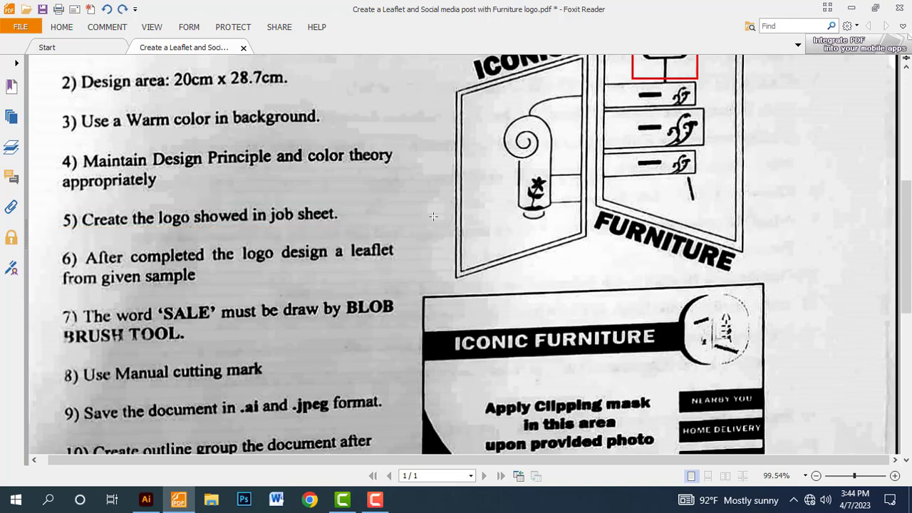
key("ctrl+z")
scroll(72, 169, "down", 3)
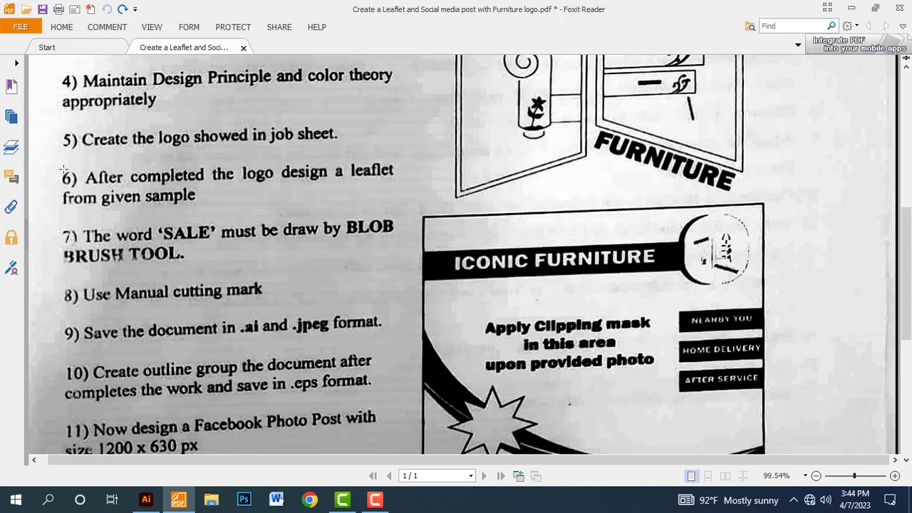
left_click_drag(47, 156, 422, 210)
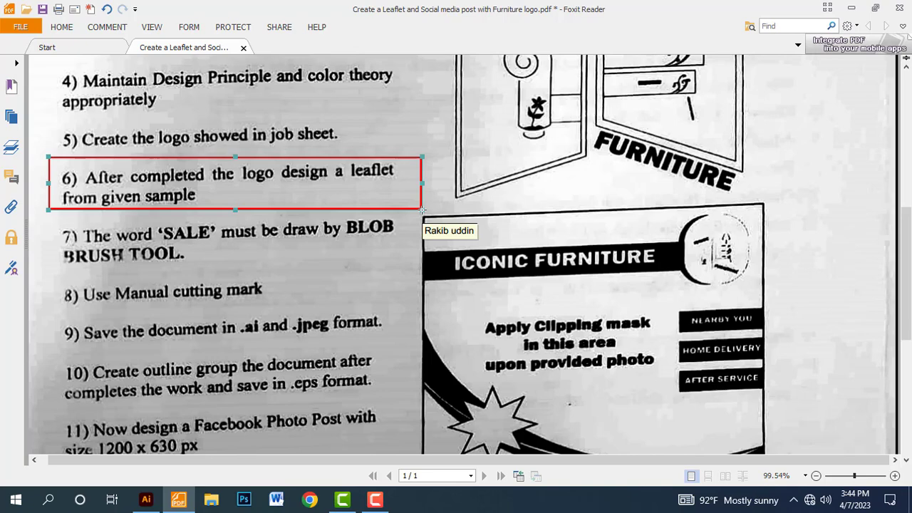
scroll(425, 203, "down", 1)
scroll(427, 195, "down", 2)
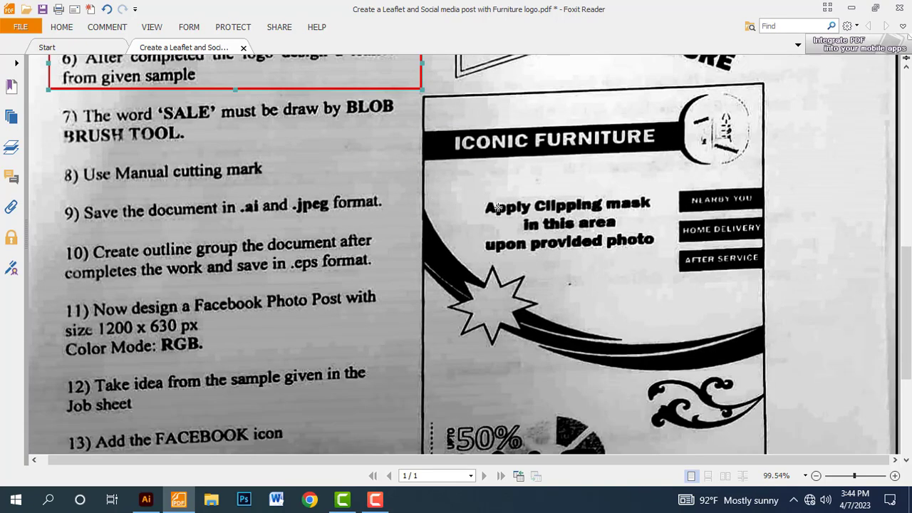
scroll(445, 191, "up", 1)
scroll(545, 189, "down", 1)
scroll(553, 188, "down", 2, "ctrl")
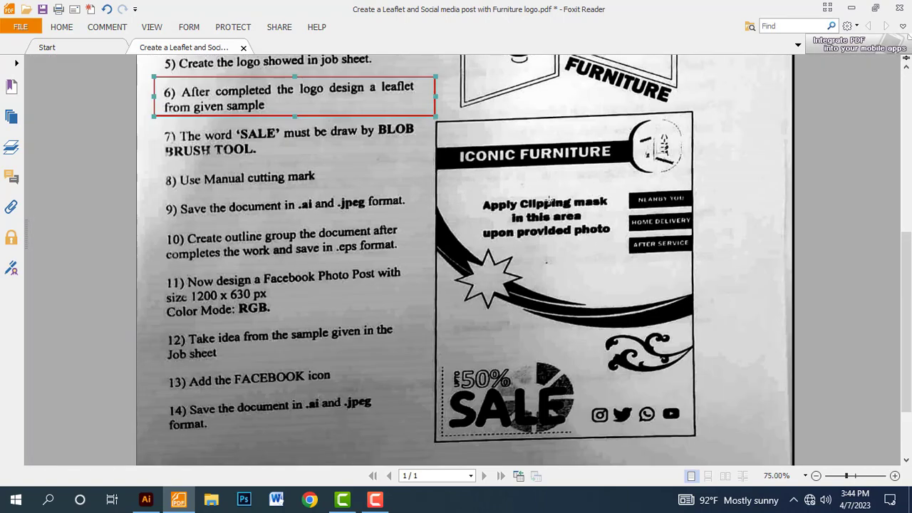
key("ctrl+z")
- Try boxing the sample leaflet and banner, keeping only the round logo emblem marked
left_click_drag(424, 110, 717, 443)
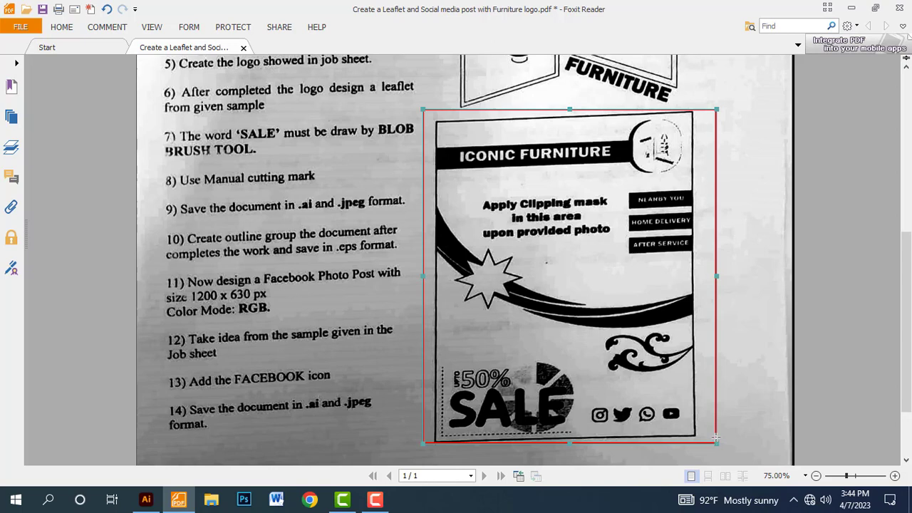
key("ctrl+z")
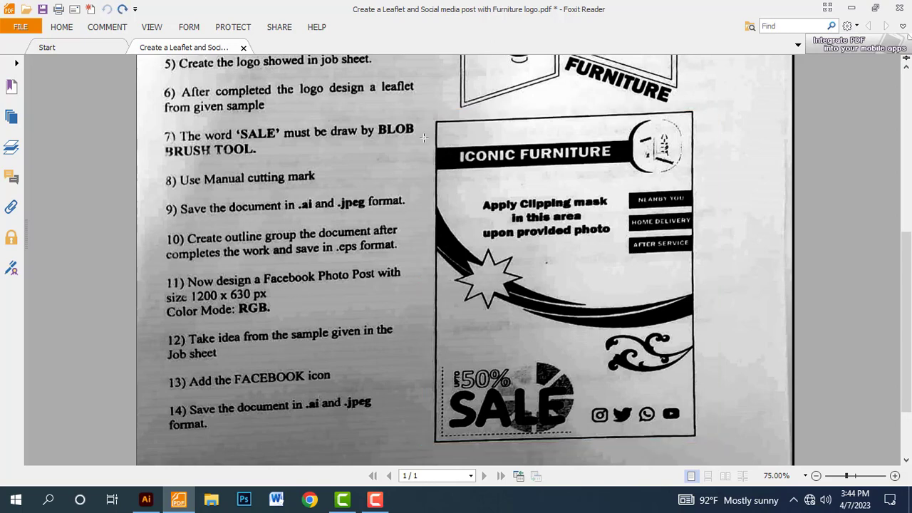
left_click_drag(433, 143, 634, 176)
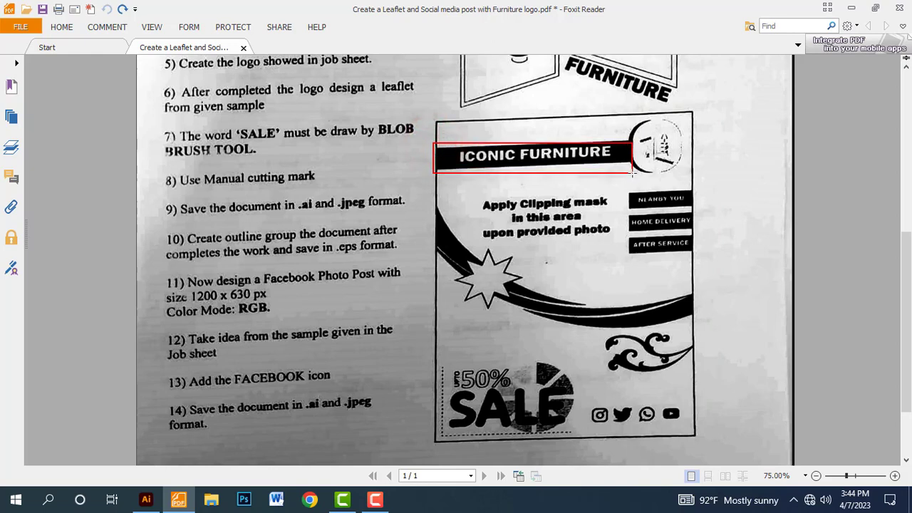
left_click_drag(635, 176, 632, 173)
key("ctrl+z")
left_click_drag(627, 120, 687, 178)
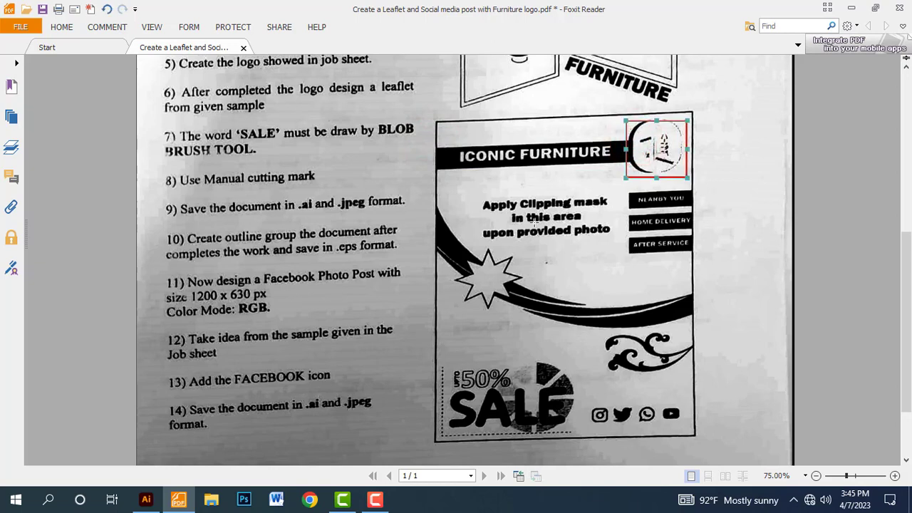
scroll(466, 230, "up", 1)
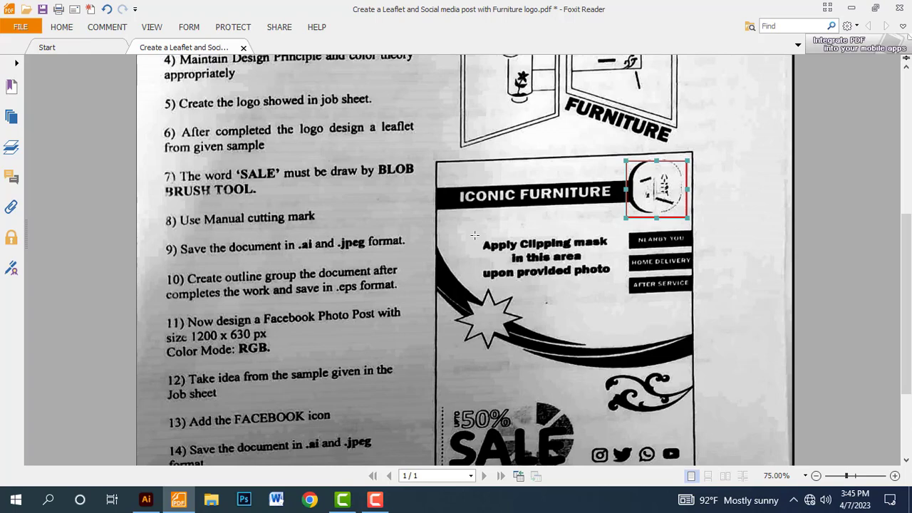
key("alt+Tab")
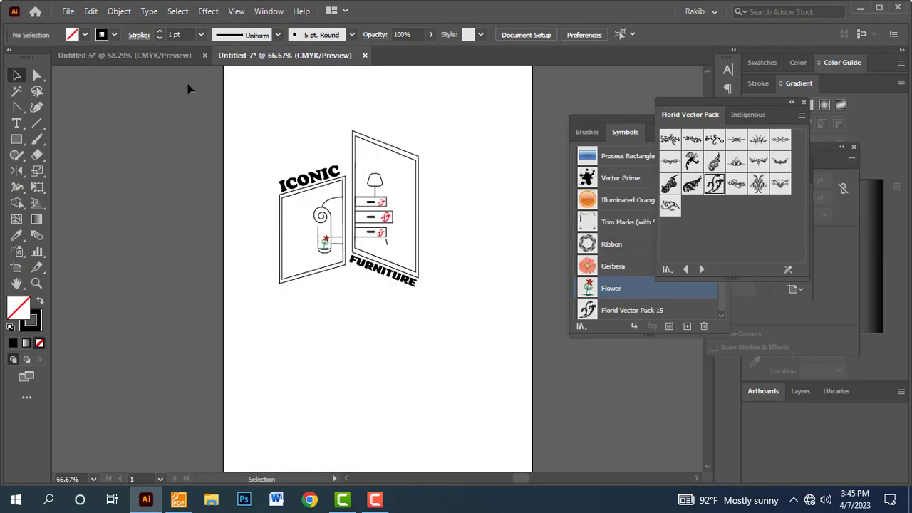
- Open the Untitled-6 leaflet and outline the ICONIC FURNITURE banner in the reference PDF
left_click(159, 56)
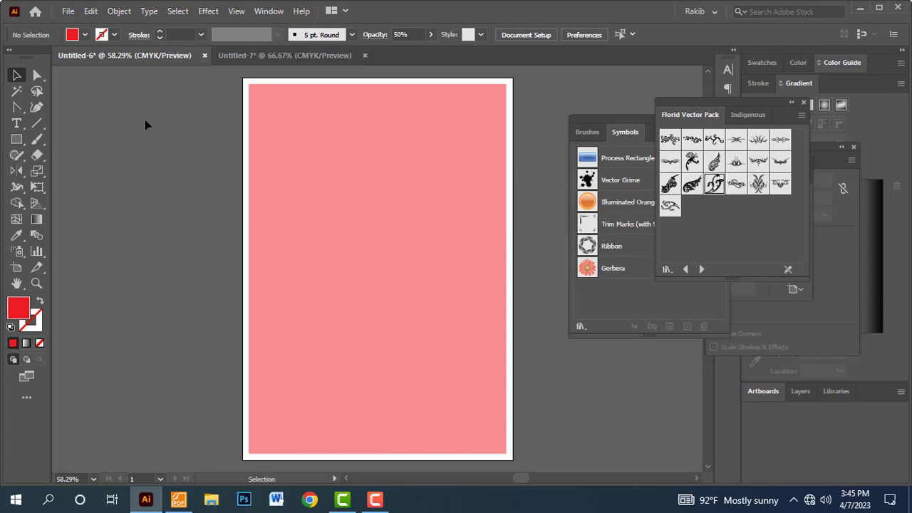
key("alt+Tab")
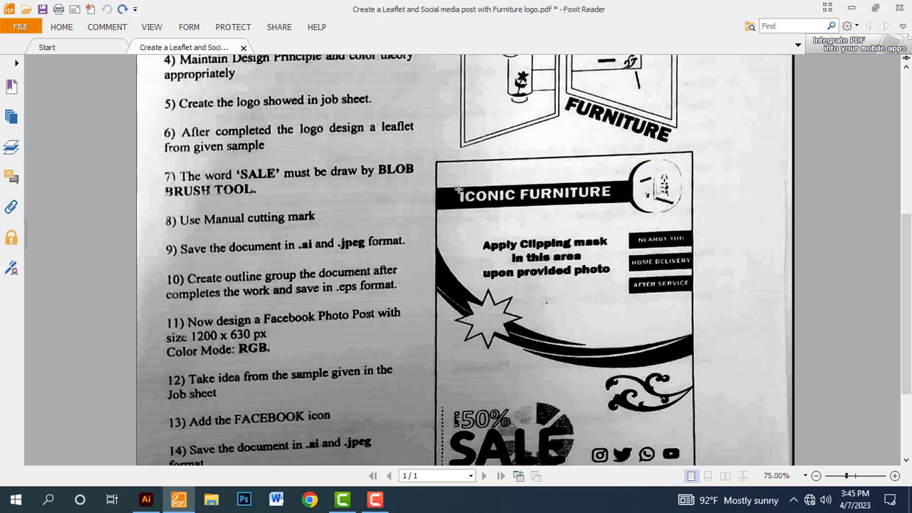
left_click_drag(432, 176, 622, 212)
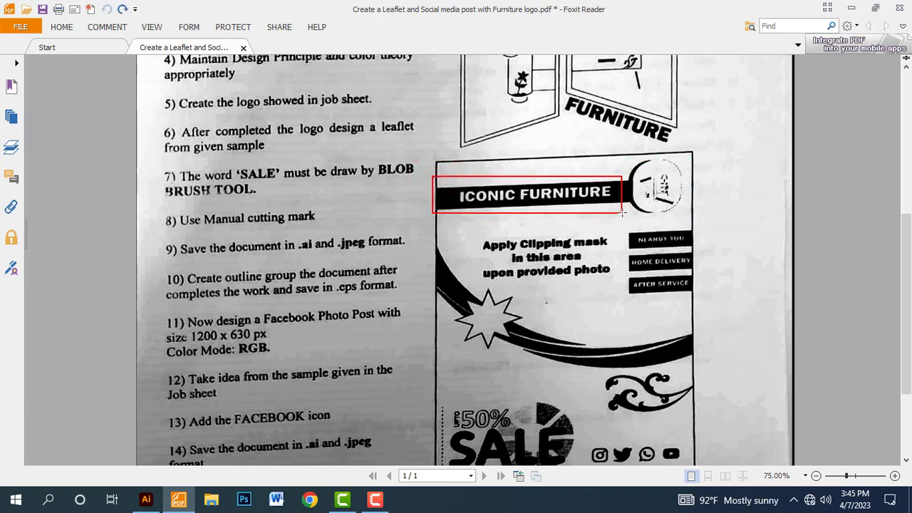
key("alt+Tab")
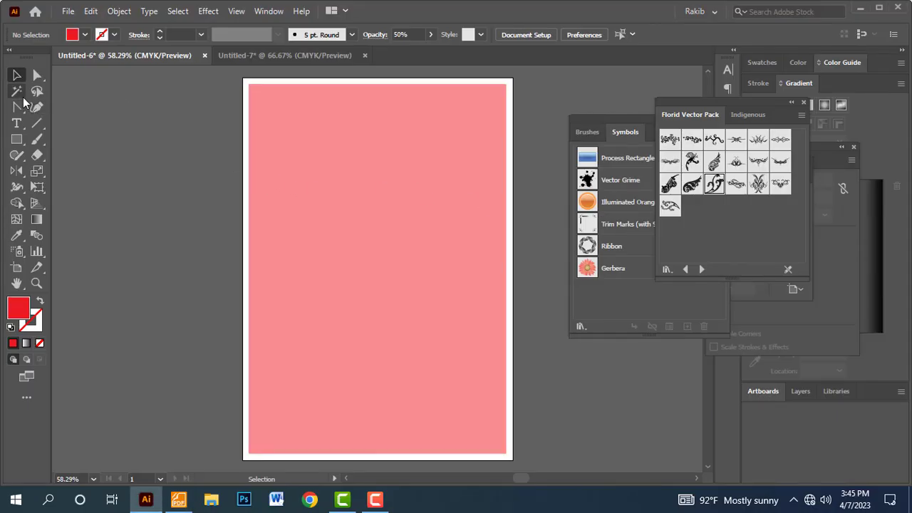
- Set the Rectangle tool to black fill with stroke None
left_click(17, 140)
left_click(61, 140)
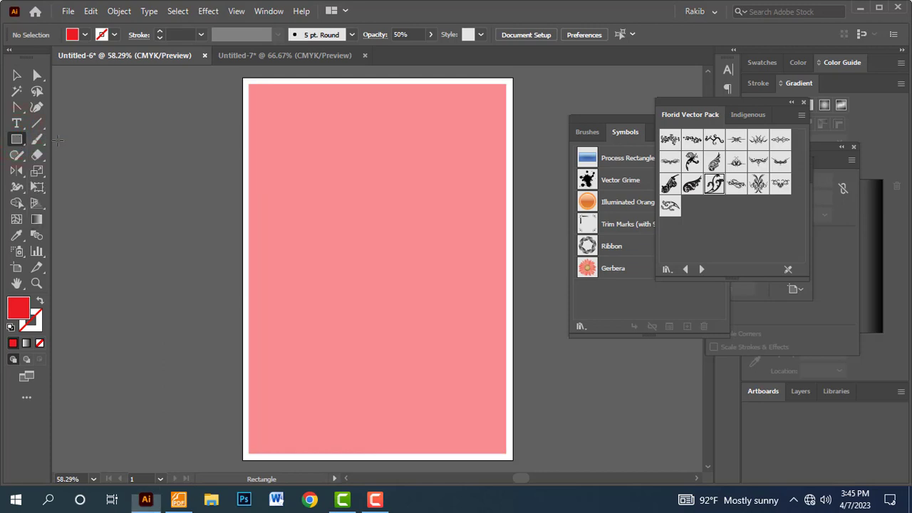
left_click(84, 41)
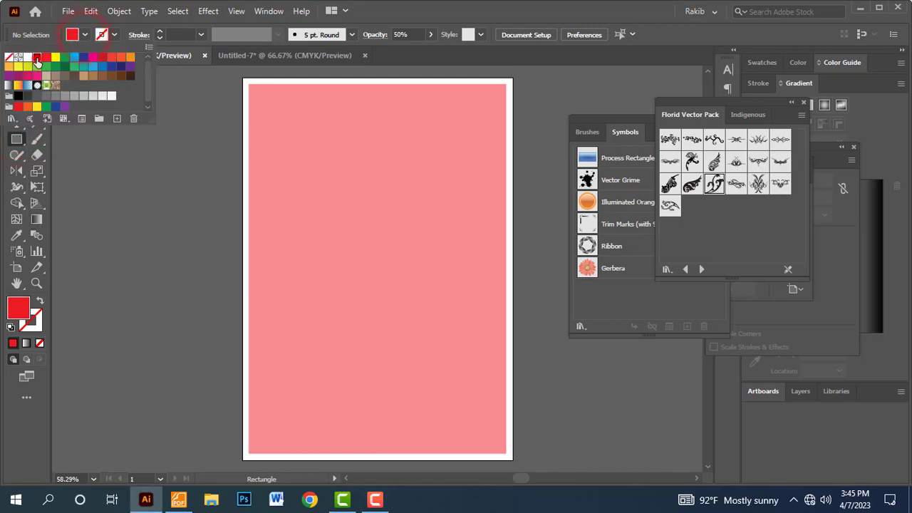
left_click(37, 59)
left_click(115, 39)
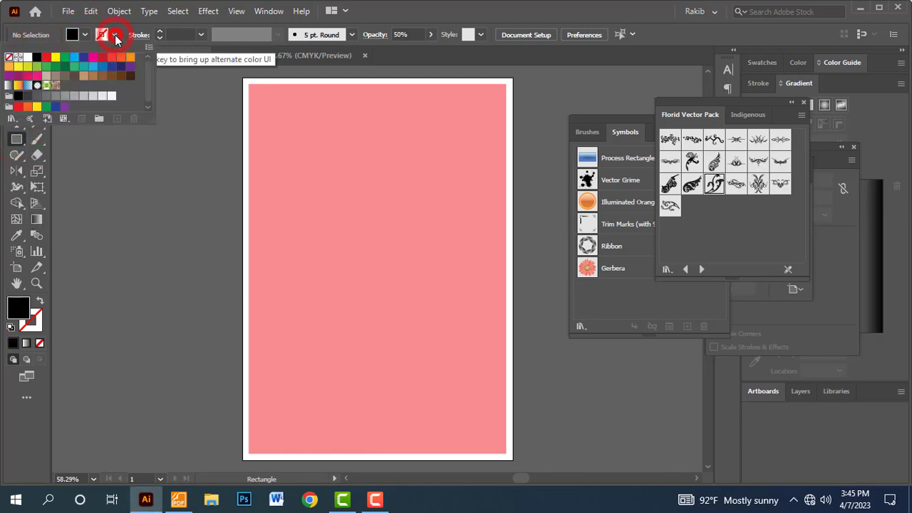
left_click(15, 60)
left_click(143, 159)
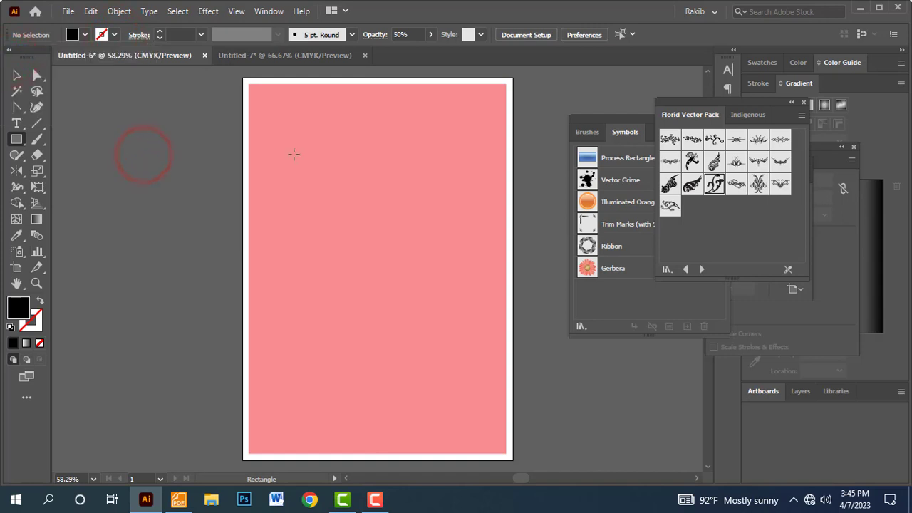
- Draw a black bar across the top-left of the pink artboard
key("ctrl+equal")
left_click_drag(347, 148, 316, 209)
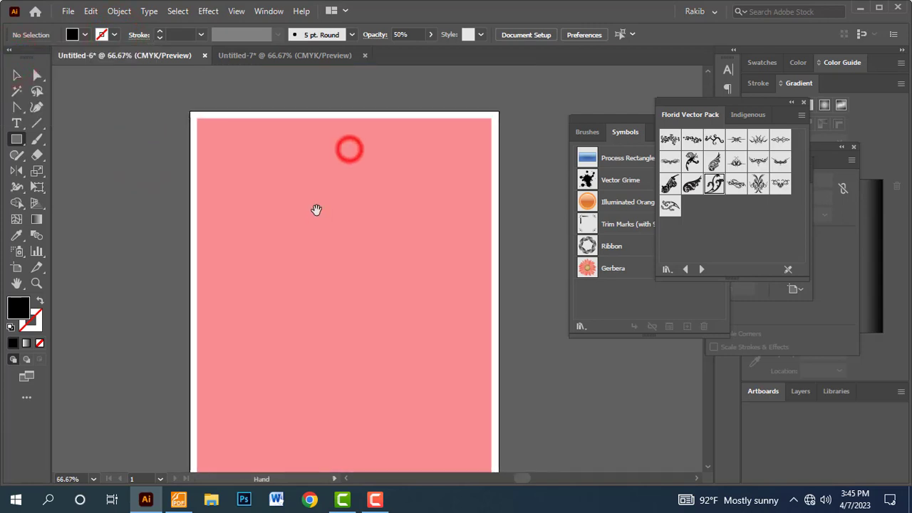
left_click_drag(197, 139, 328, 169)
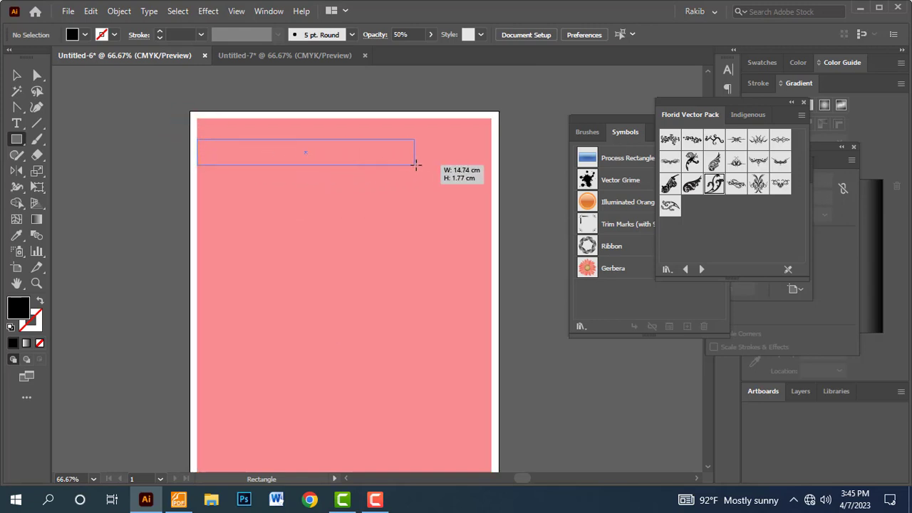
left_click_drag(327, 169, 392, 161)
left_click(16, 75)
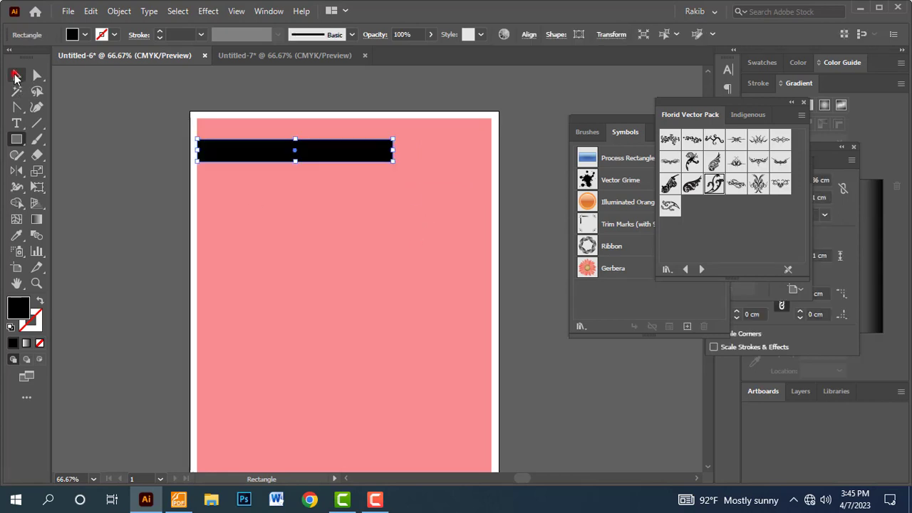
left_click(152, 155)
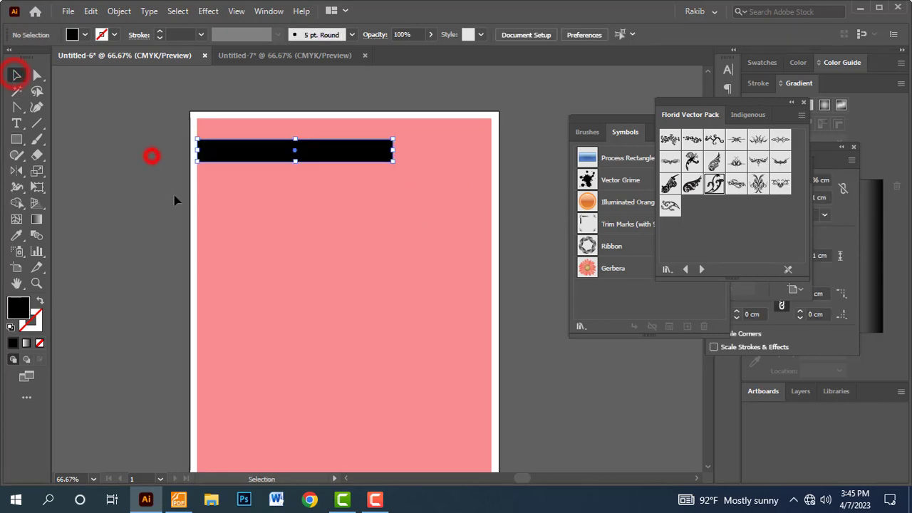
- Type the ICONIC FURNITURE title at 36 pt on the pink artboard
left_click(16, 123)
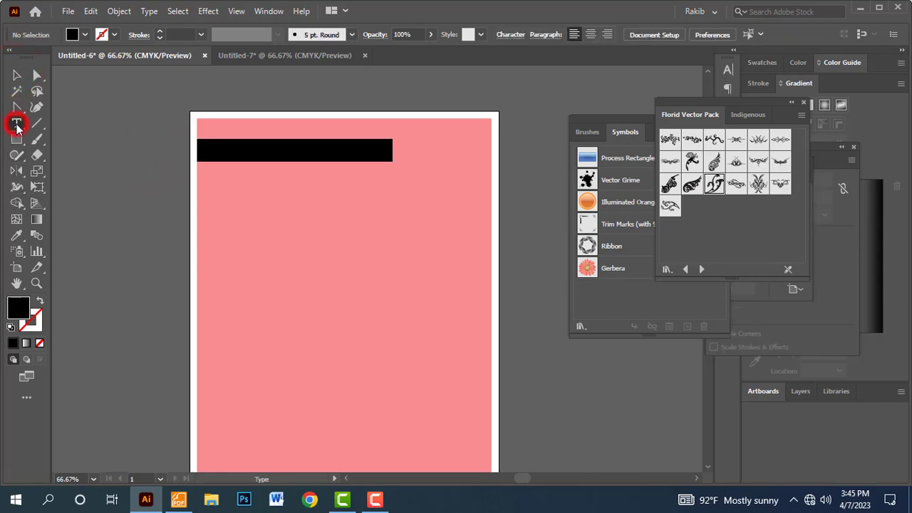
left_click(247, 234)
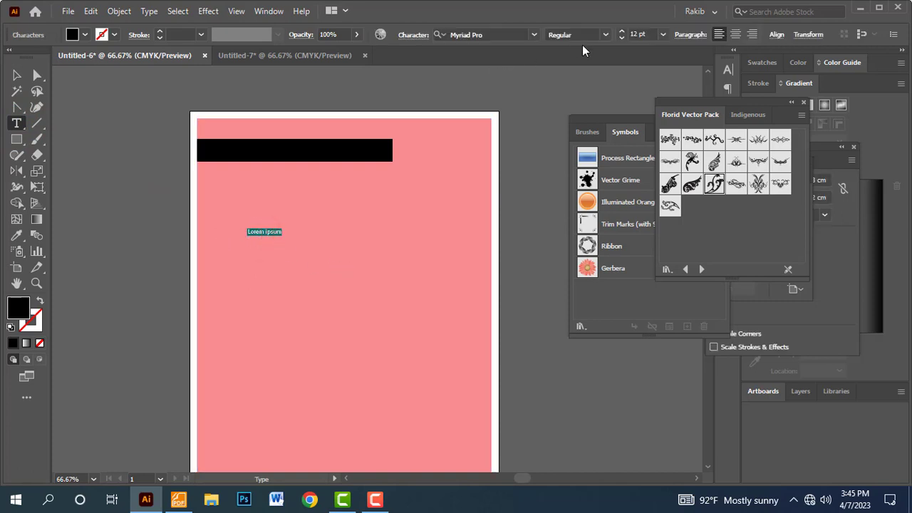
left_click(622, 32)
left_click(621, 32)
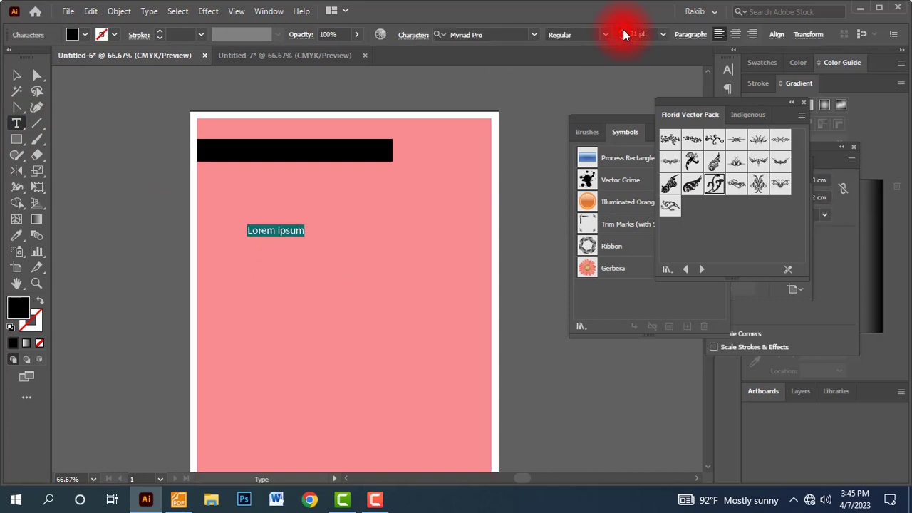
left_click(622, 32)
left_click(622, 32)
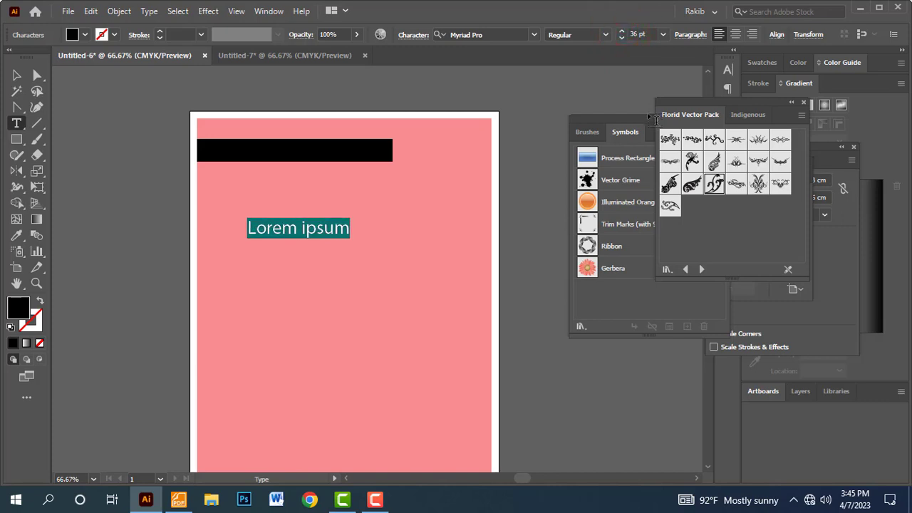
key("BackSpace")
type("ICONI")
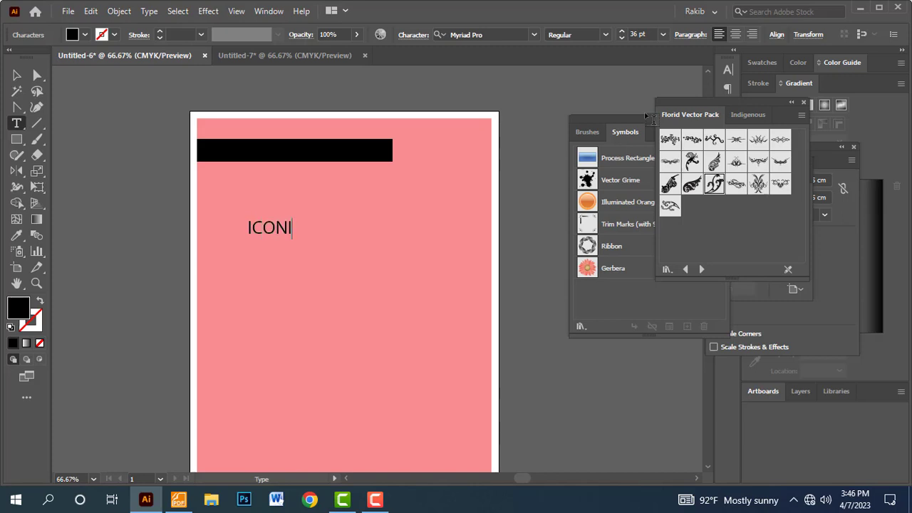
type("C FURNITU")
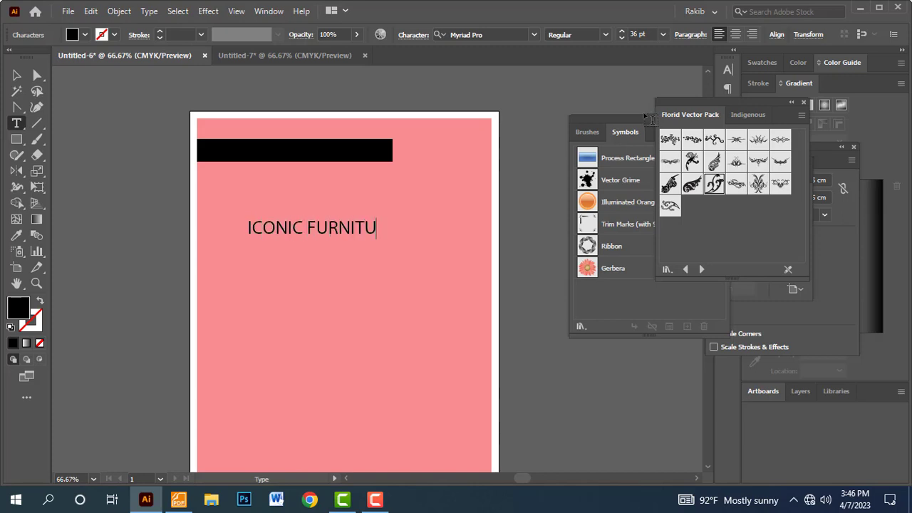
type("RE")
- Make the whole title white and set it in Cooper Black
left_click(16, 75)
triple_click(312, 228)
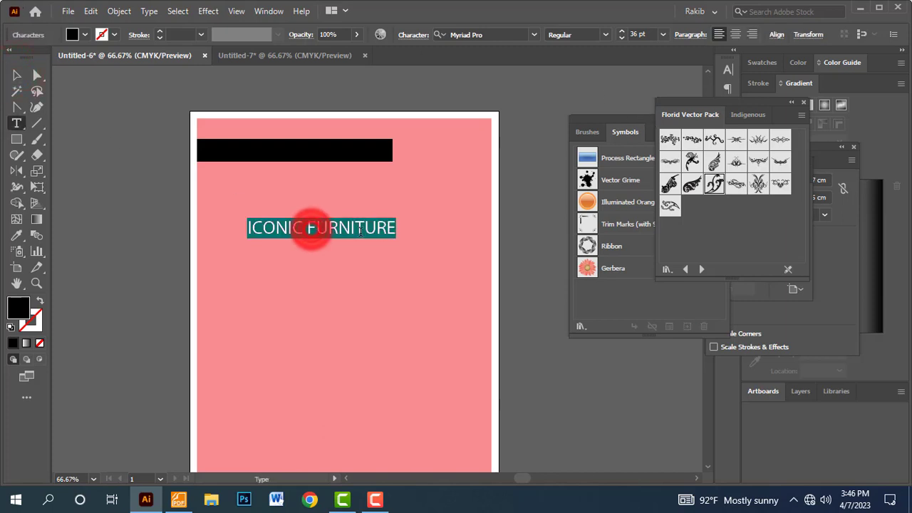
left_click(84, 34)
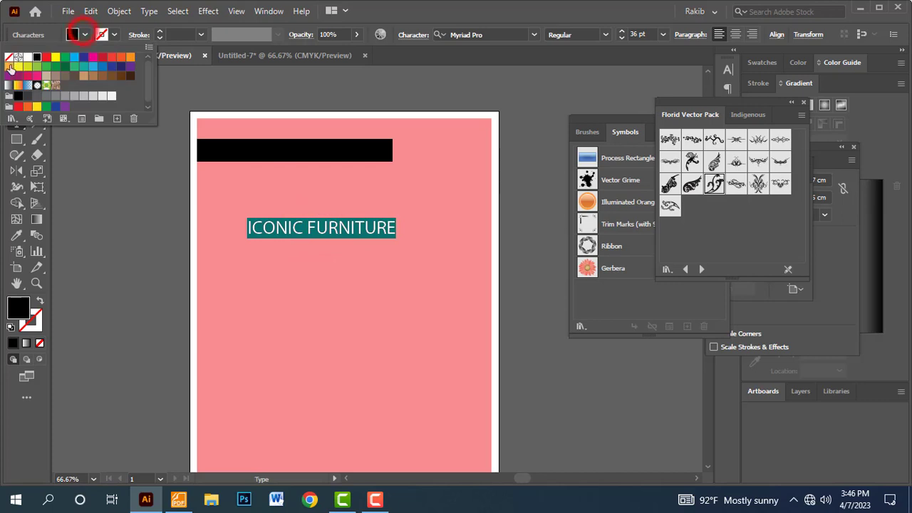
left_click(27, 57)
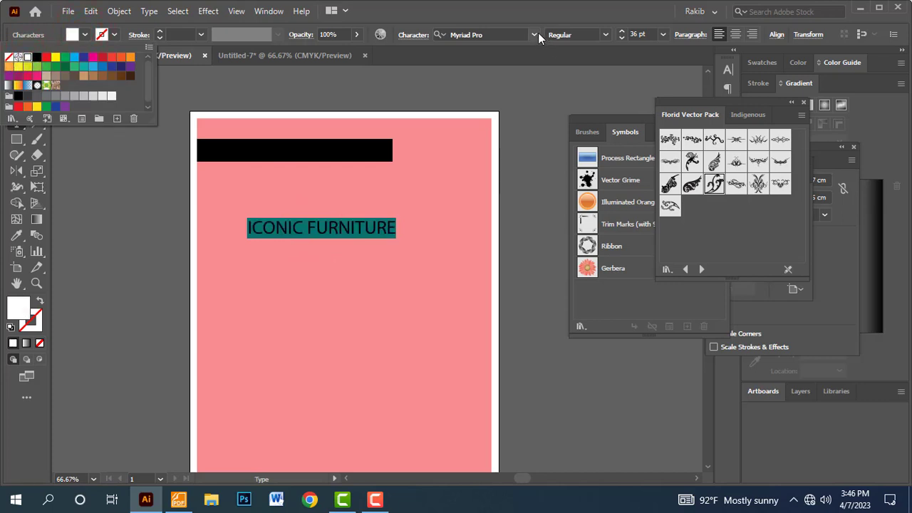
left_click(535, 35)
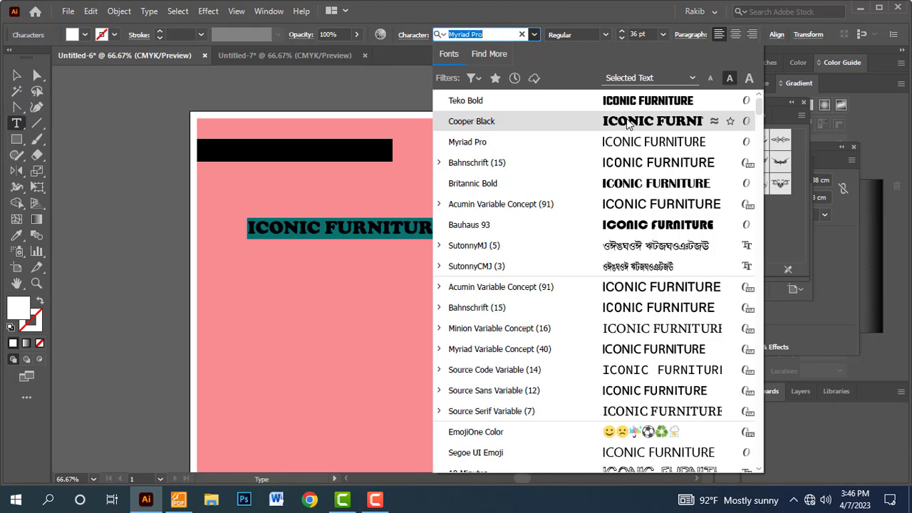
left_click(626, 122)
- Move the title onto the black bar and widen the bar to fit it
left_click(16, 75)
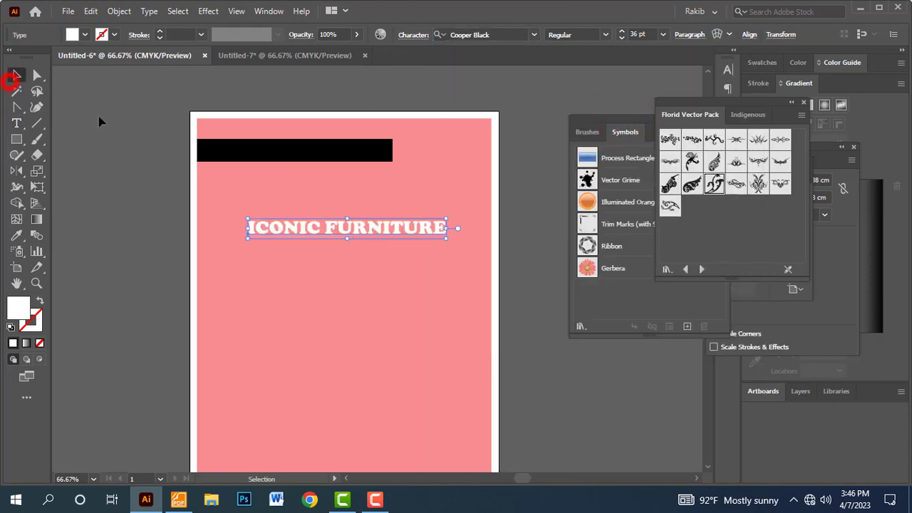
left_click_drag(322, 225, 268, 152)
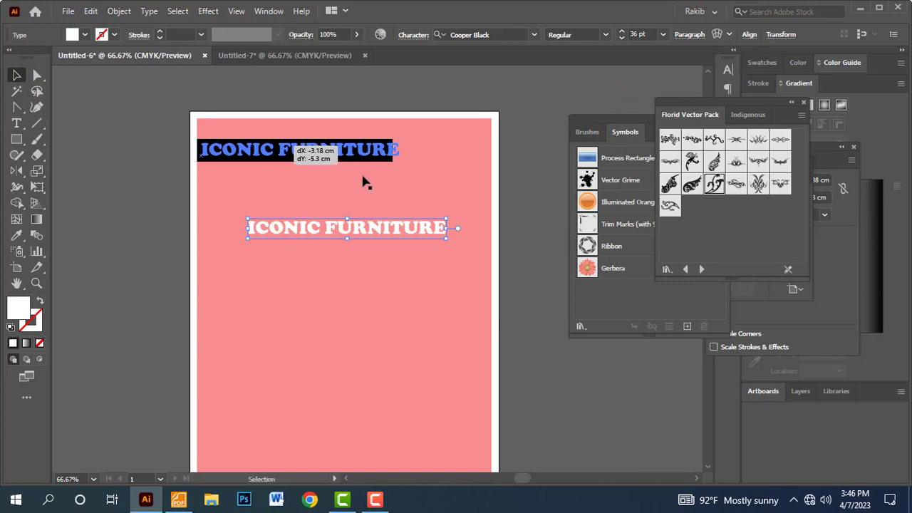
left_click(521, 196)
left_click(385, 152)
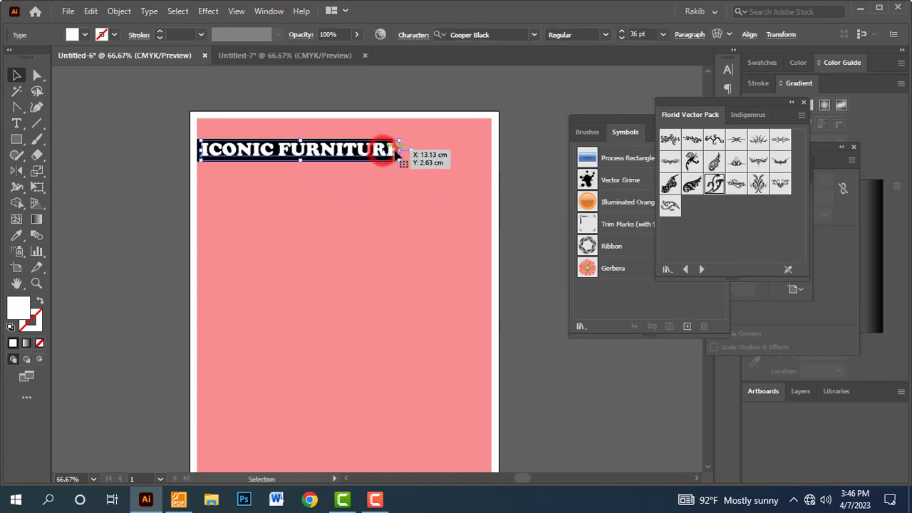
left_click(499, 177)
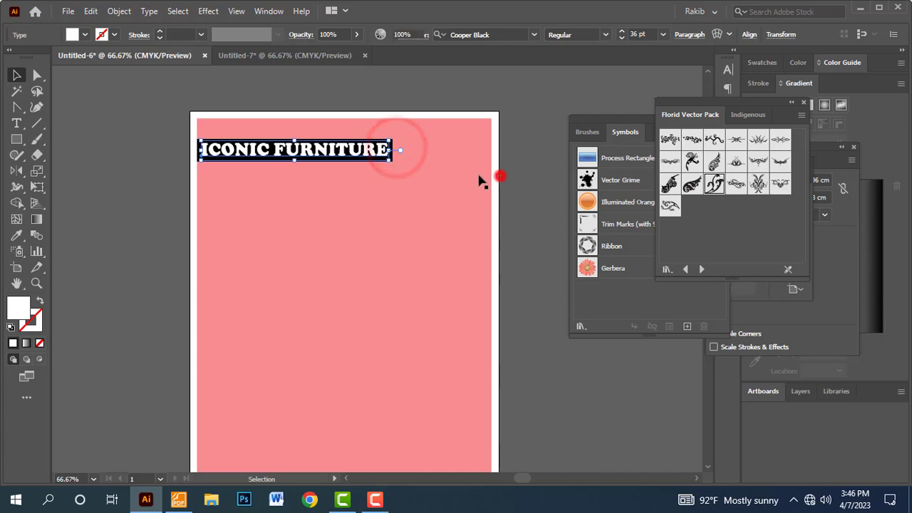
left_click(393, 153)
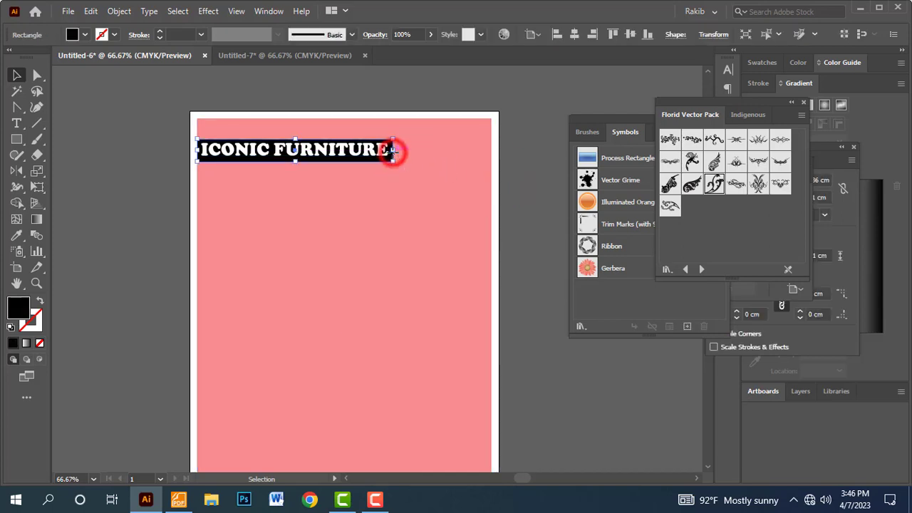
left_click_drag(392, 149, 406, 150)
left_click(523, 171)
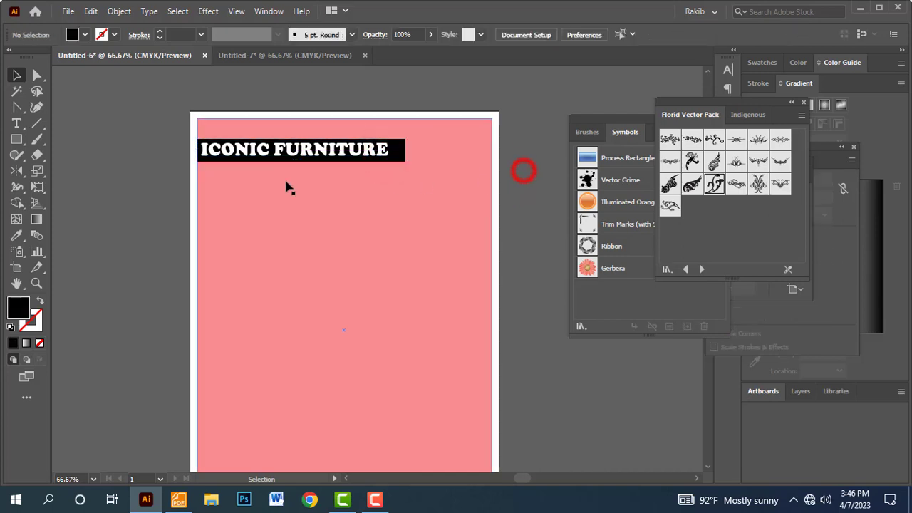
left_click_drag(210, 138, 468, 234)
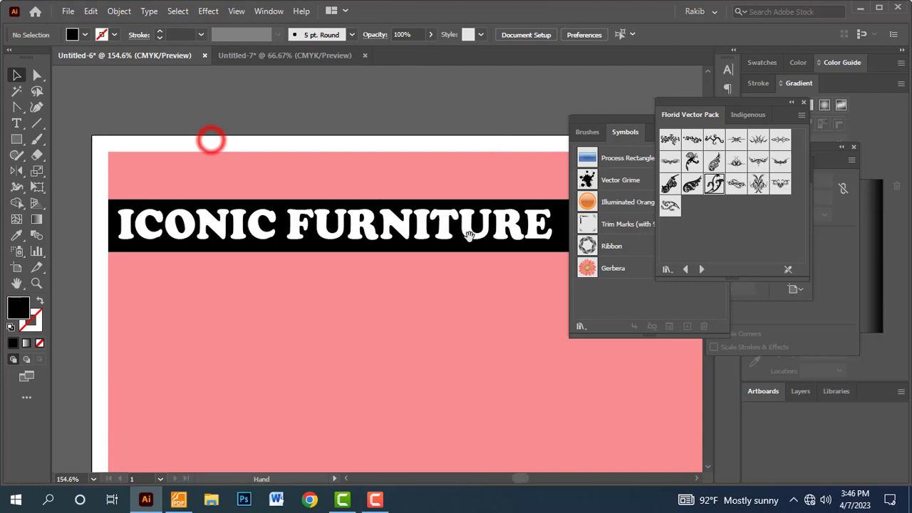
left_click(408, 232)
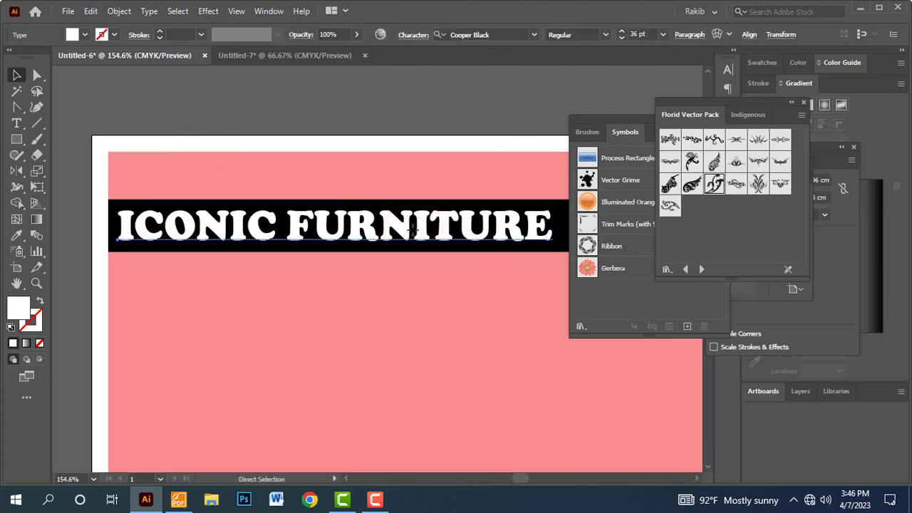
left_click_drag(412, 228, 385, 231)
left_click_drag(456, 273, 449, 261)
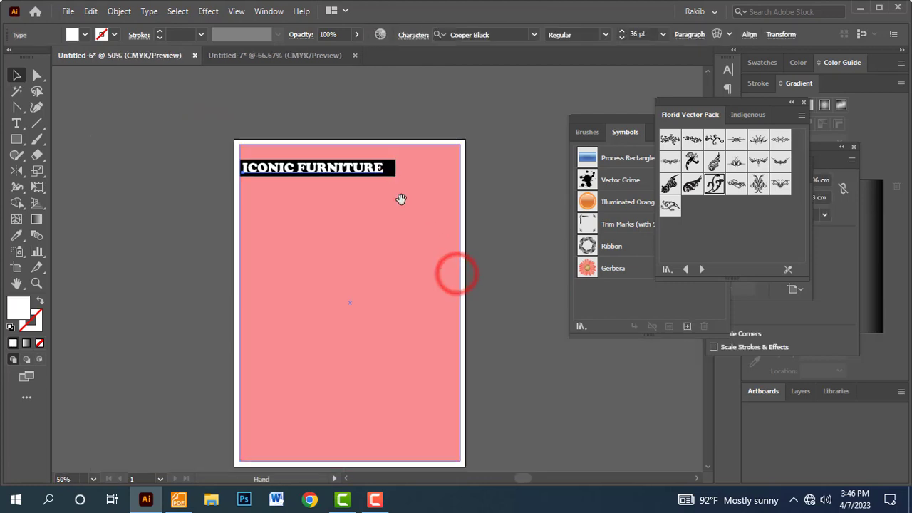
left_click(493, 210)
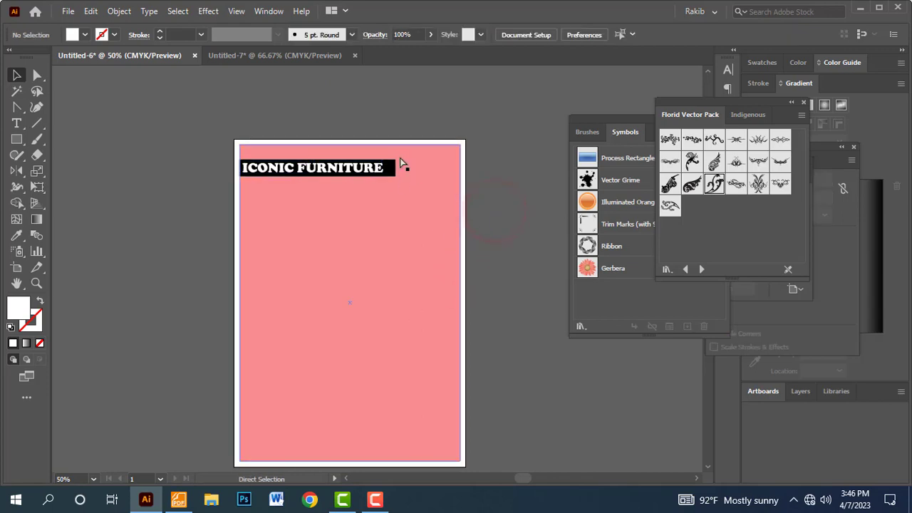
left_click_drag(310, 138, 456, 207)
key("ctrl+1")
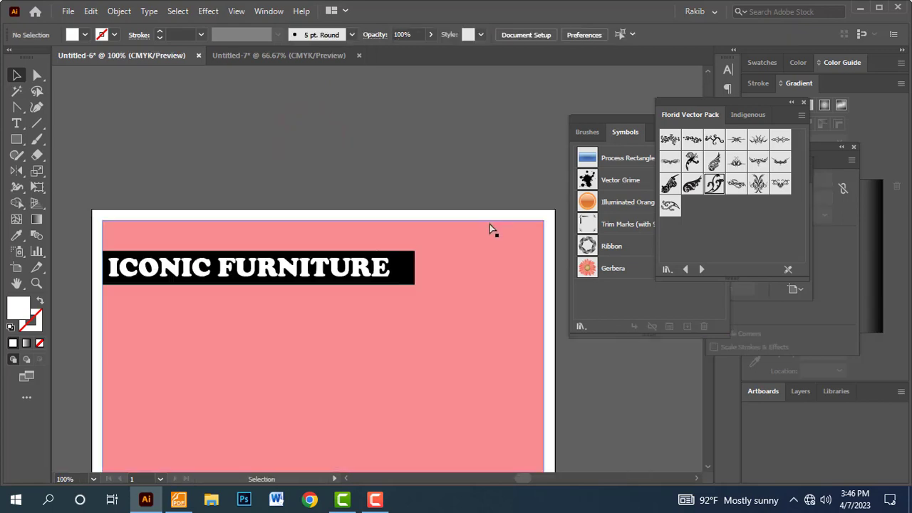
left_click_drag(507, 249, 420, 145)
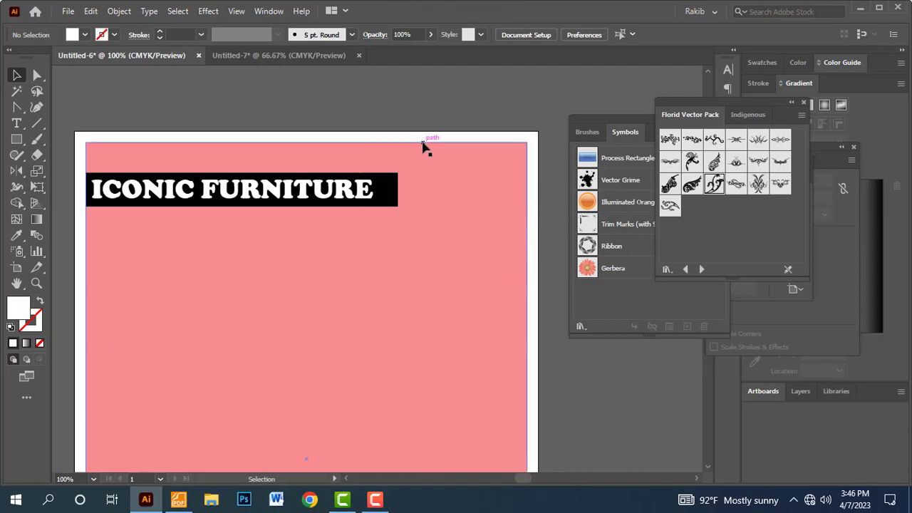
key("alt+Tab")
key("ctrl+z")
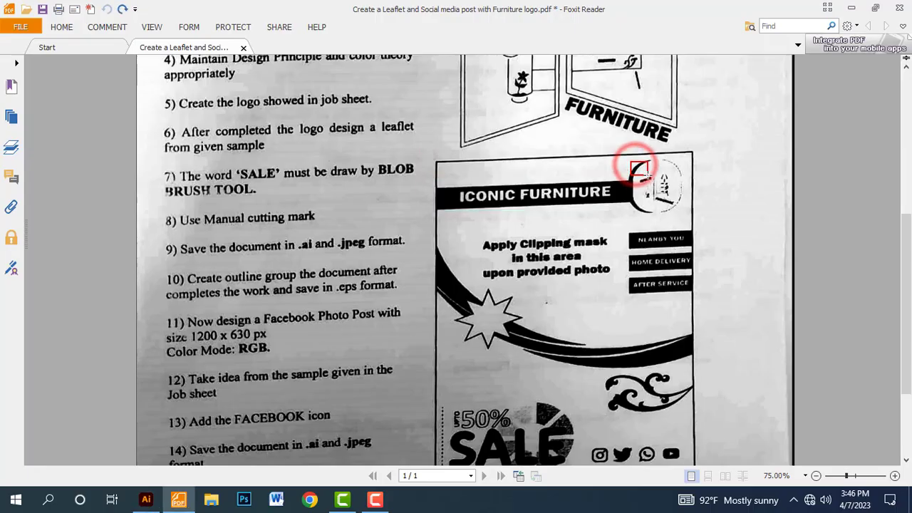
- Mark the sample logo with a rectangle in Foxit Reader, undo it, and return to Illustrator
mouse_move(647, 174)
left_mouse_down()
mouse_move(684, 171)
mouse_move(686, 204)
left_mouse_up()
key("ctrl+z")
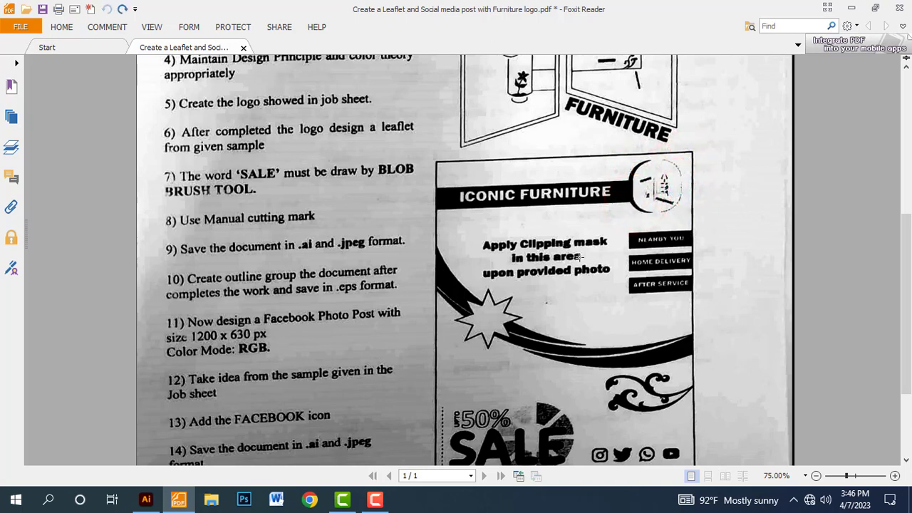
key("alt+Tab")
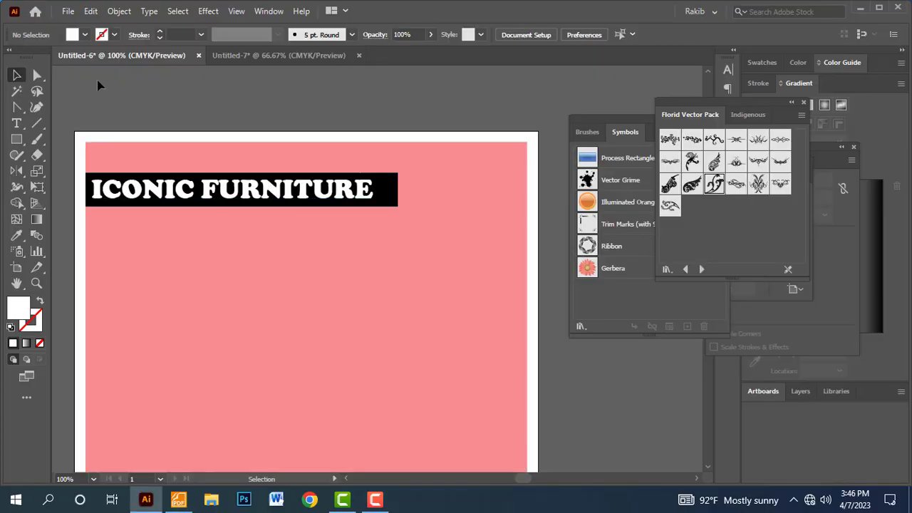
- Draw a red circle below the title with the Ellipse Tool
left_click(495, 299)
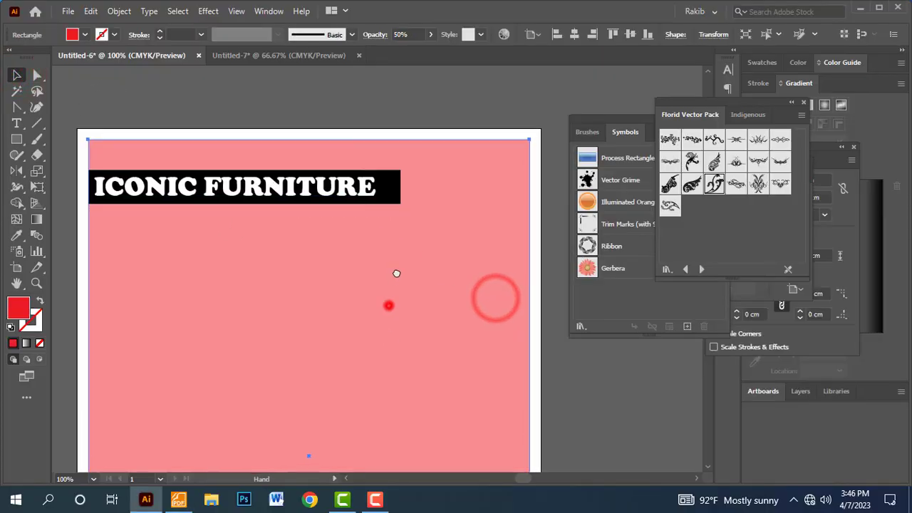
left_click_drag(387, 305, 404, 254)
left_click(629, 401)
left_click(414, 322)
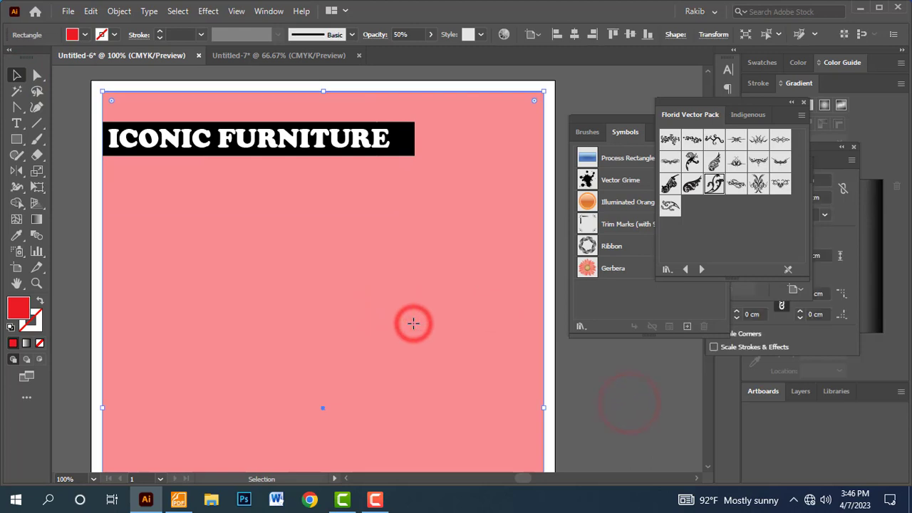
key("ctrl+shift+a")
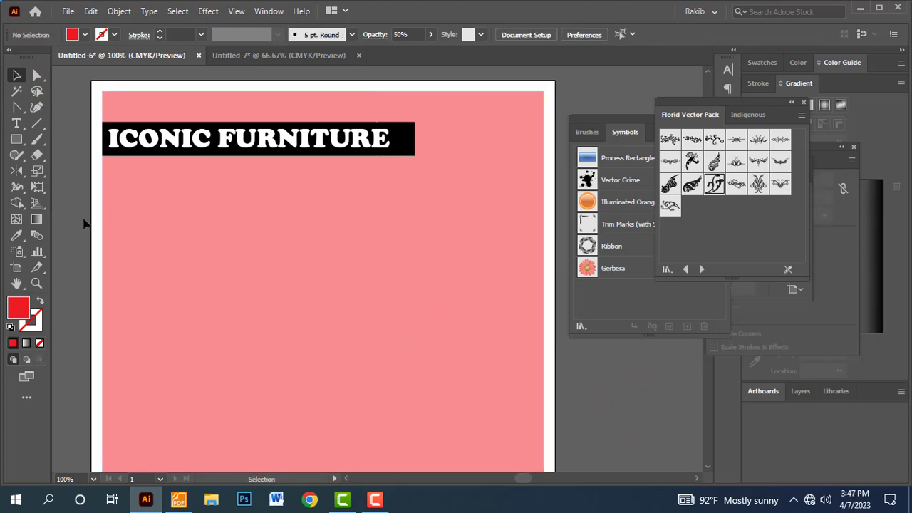
left_click(18, 140)
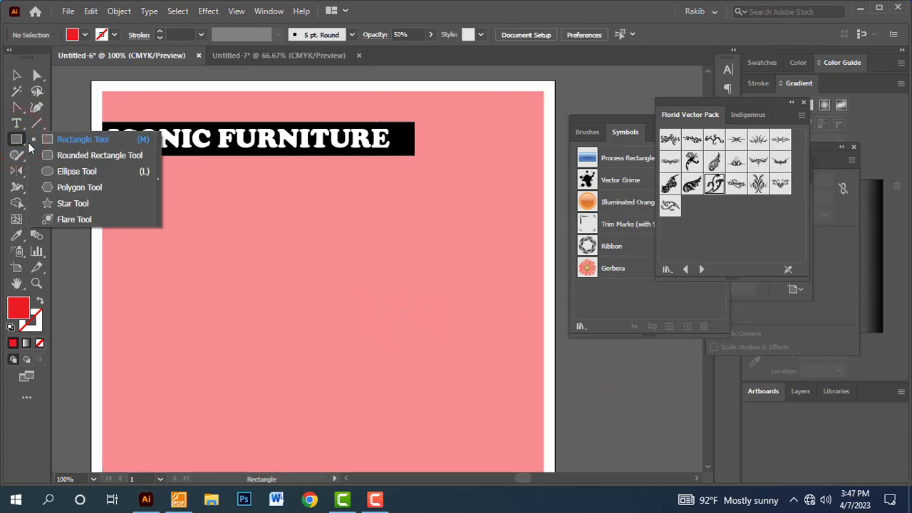
left_click(62, 172)
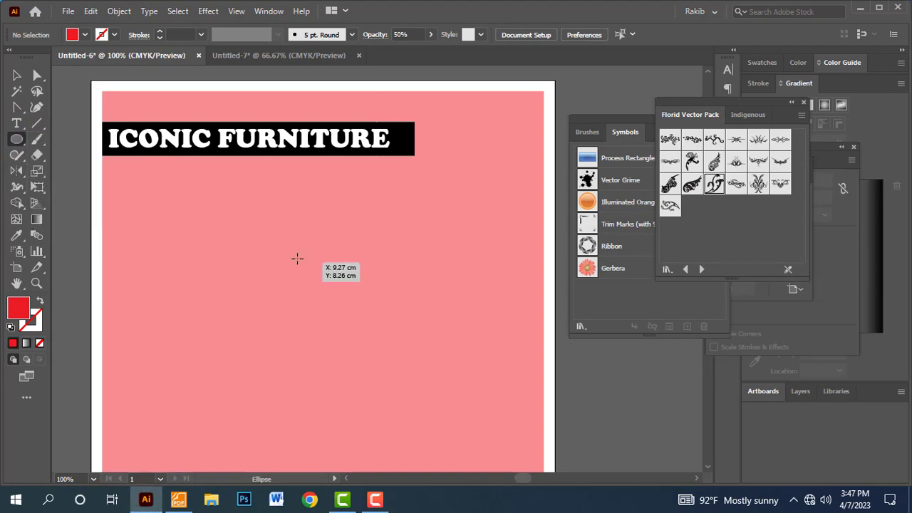
left_click_drag(297, 255, 439, 357)
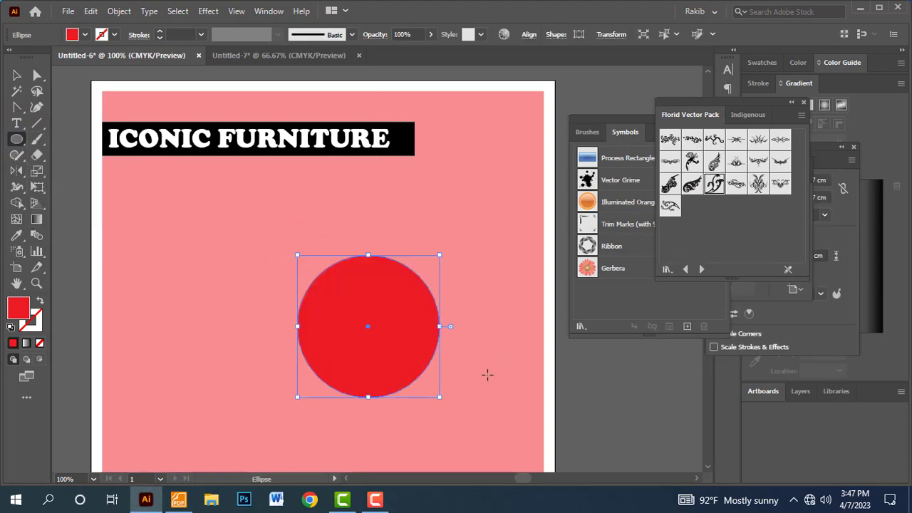
- Draw a vertical line down through the circle's centre with the Line Segment Tool
left_click(38, 124)
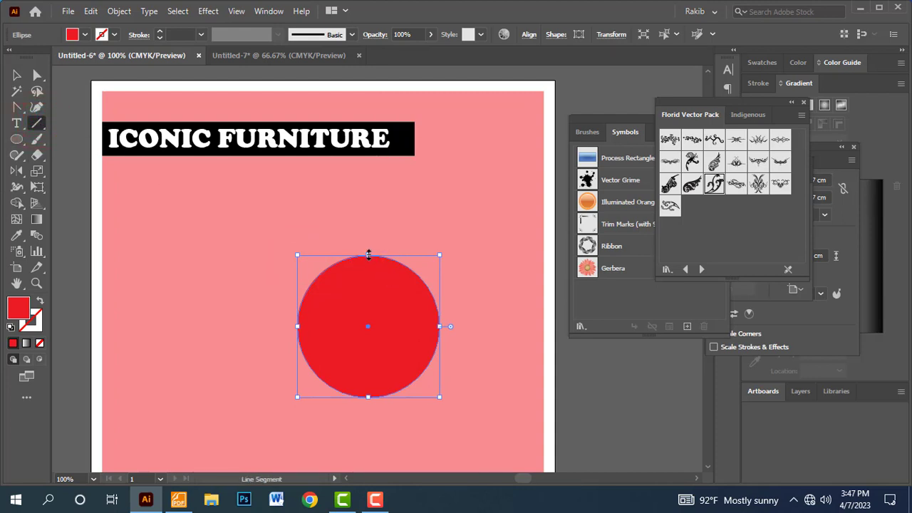
left_click(16, 76)
left_click(76, 174)
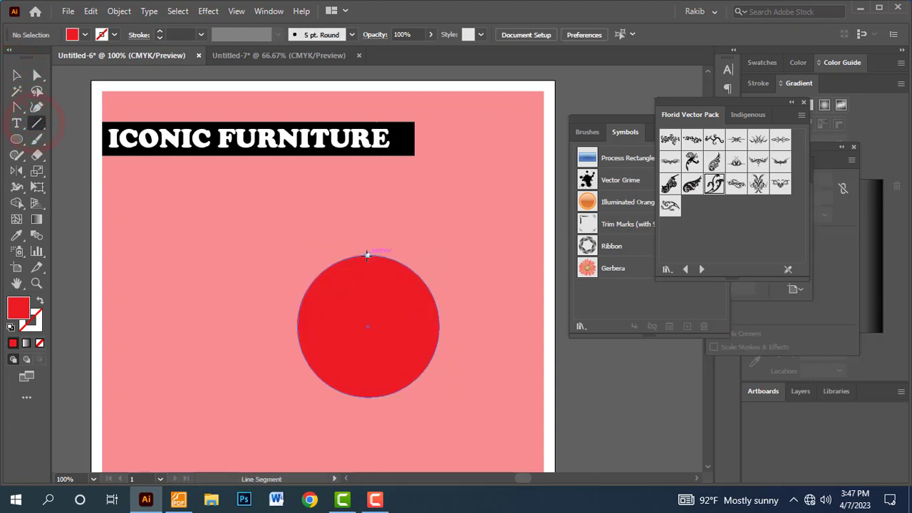
left_click_drag(367, 253, 367, 398)
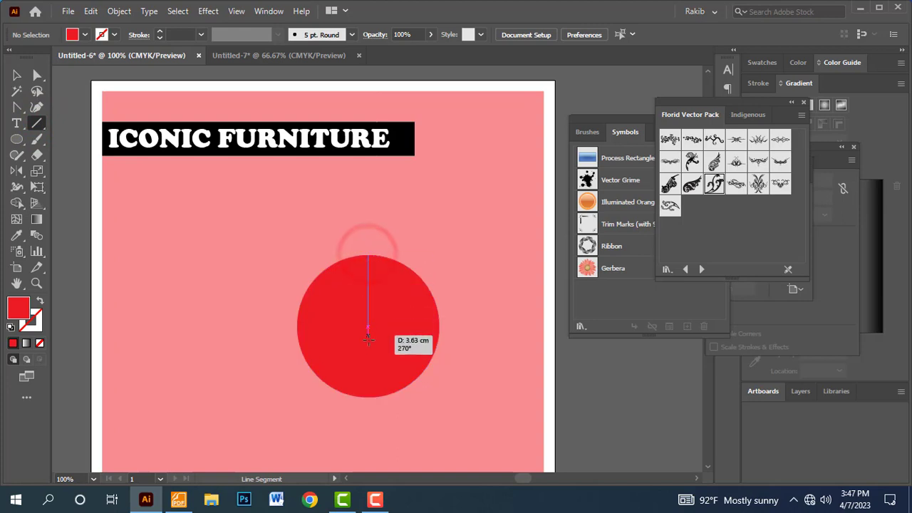
- Finish the vertical line and select it together with the circle
left_click_drag(448, 406, 368, 398)
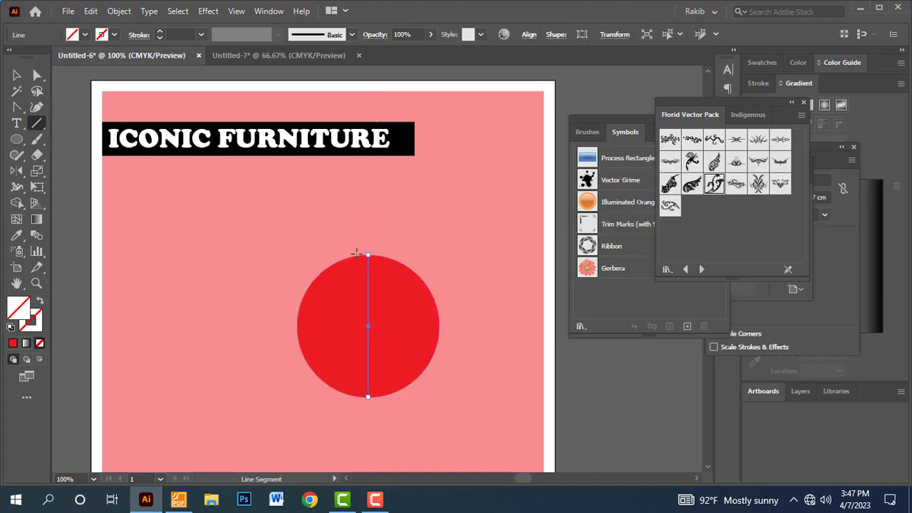
left_click(15, 74)
left_click(407, 248)
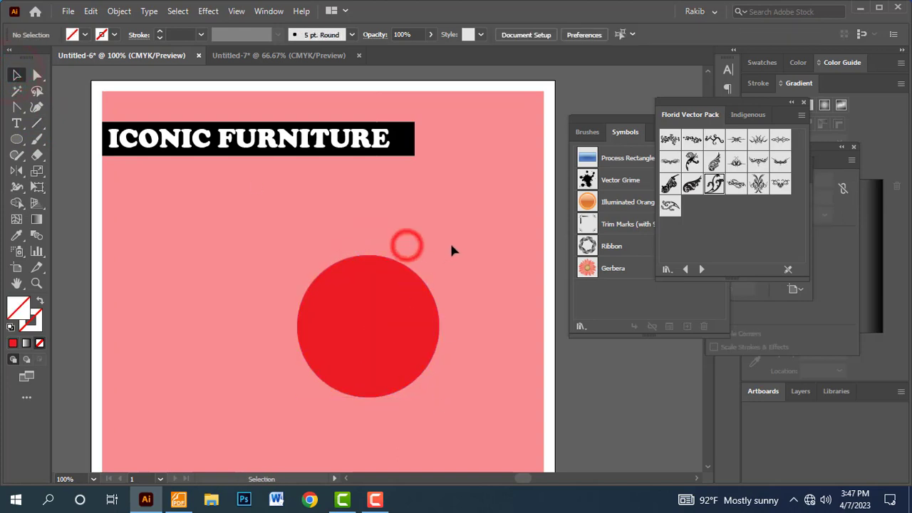
left_click_drag(455, 234, 265, 407)
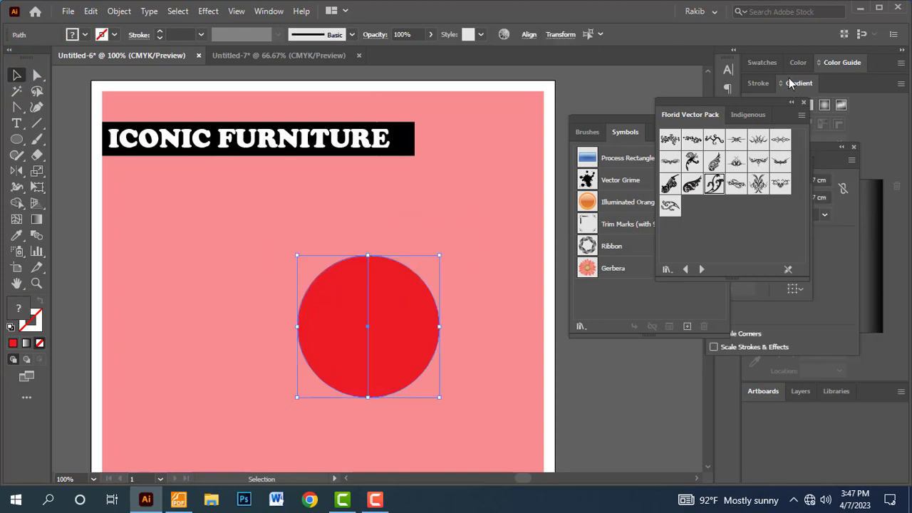
- Divide the circle along the line using the Pathfinder panel
left_click(268, 11)
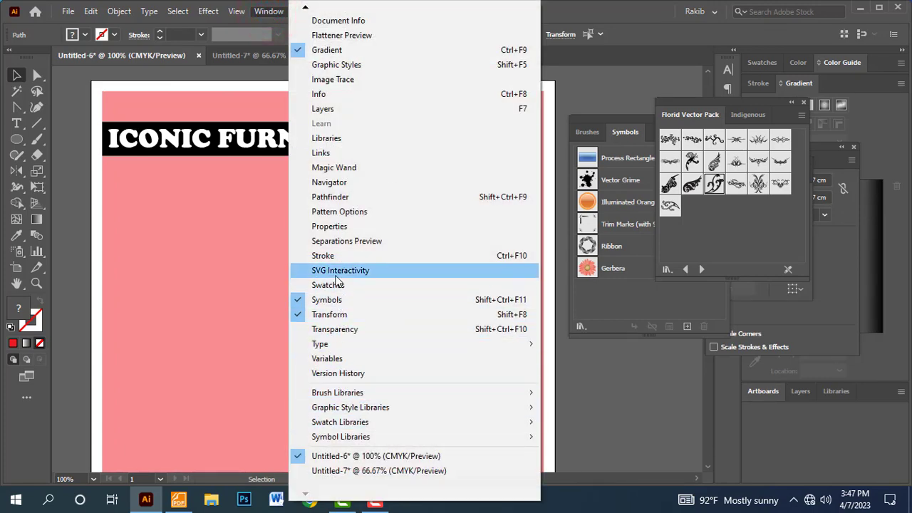
left_click(339, 197)
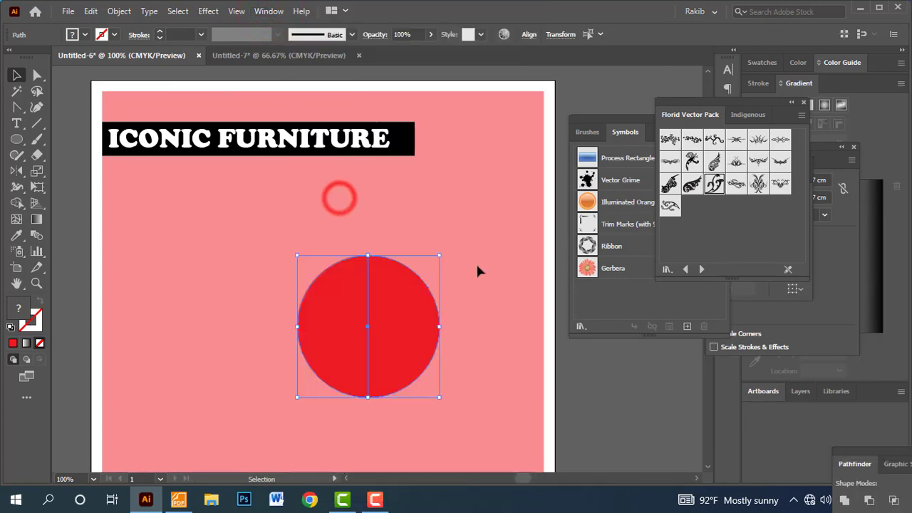
left_click(885, 457)
left_click_drag(783, 379, 528, 181)
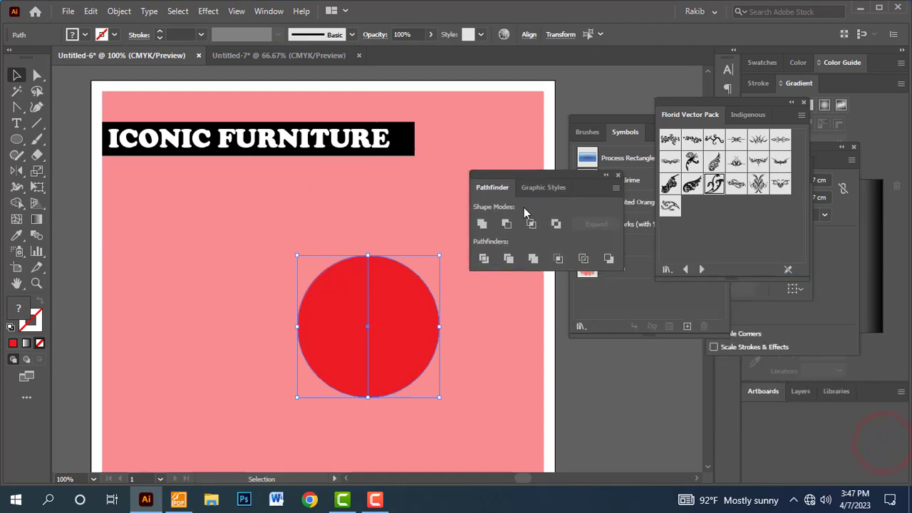
left_click(485, 259)
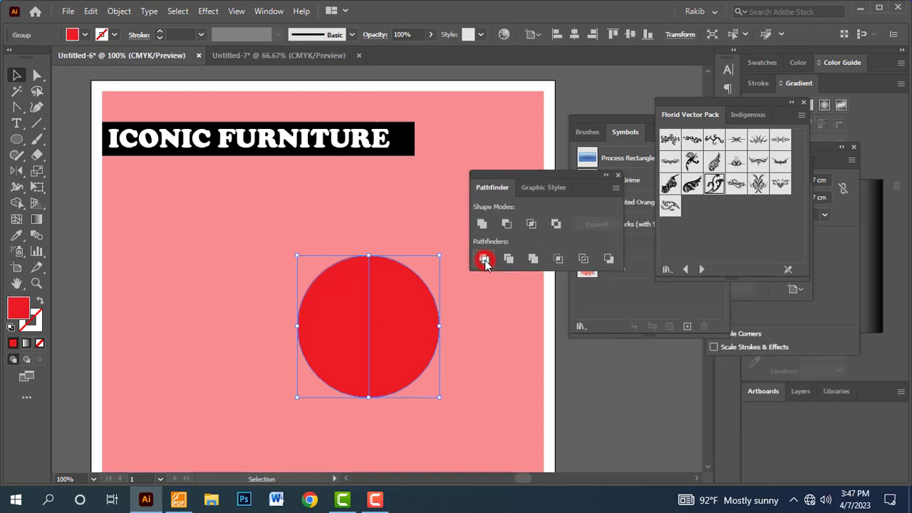
left_click_drag(542, 175, 753, 169)
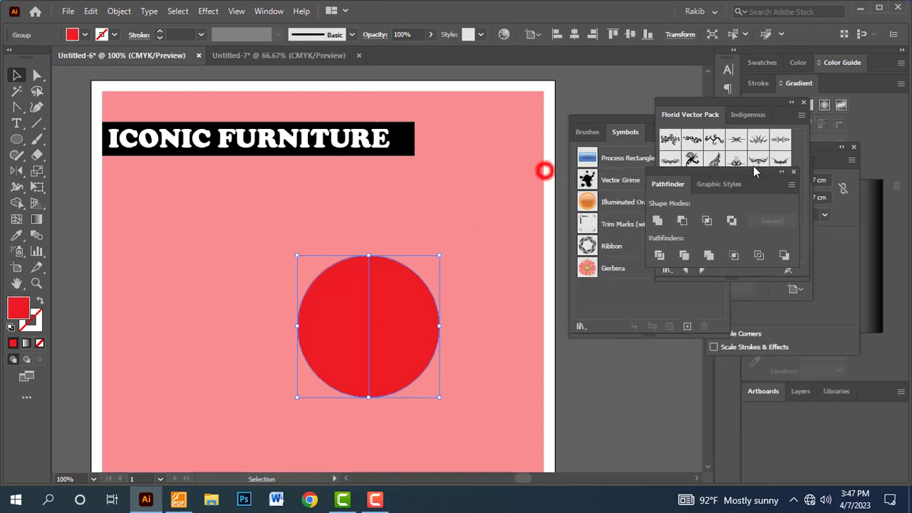
- Ungroup the two halves, pull them apart with a gap, and select both
right_click(397, 308)
left_click(428, 184)
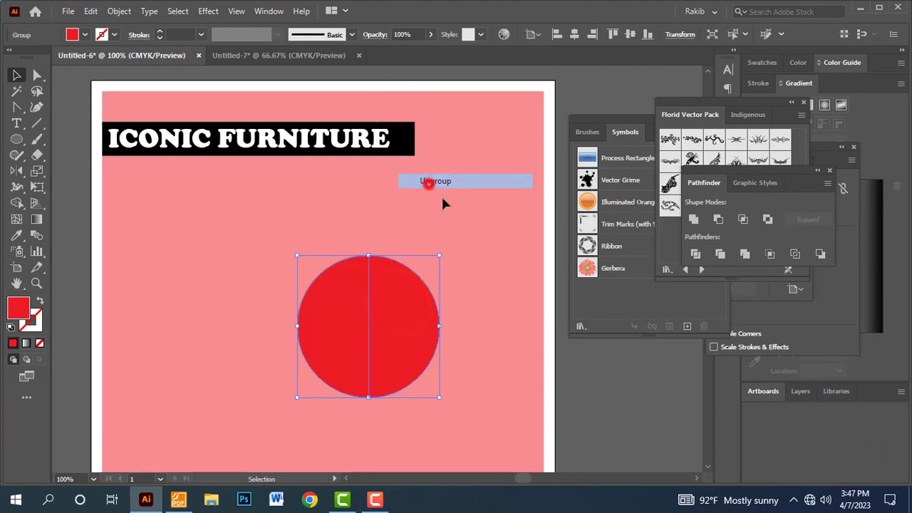
left_click(583, 388)
left_click_drag(399, 312, 421, 312)
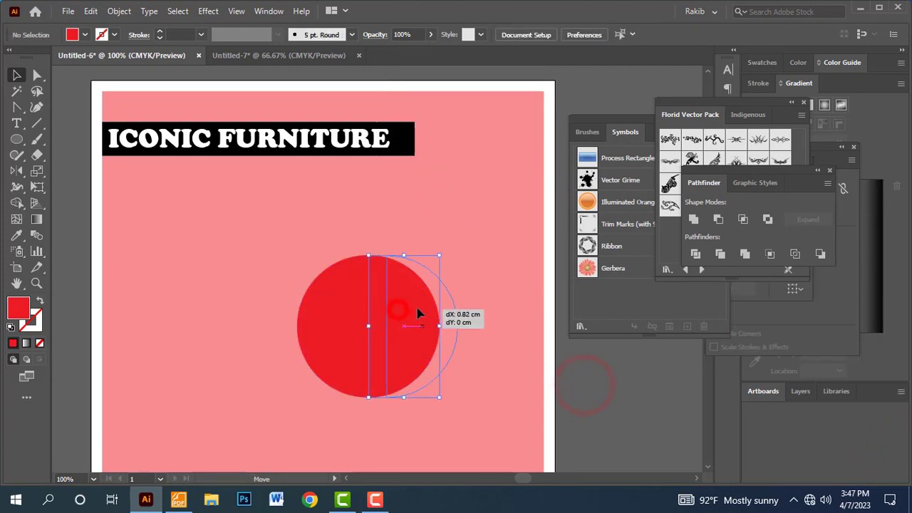
left_click_drag(334, 338, 323, 337)
left_click(610, 411)
mouse_move(487, 272)
left_mouse_down()
mouse_move(333, 361)
mouse_move(282, 373)
mouse_move(120, 320)
left_mouse_up()
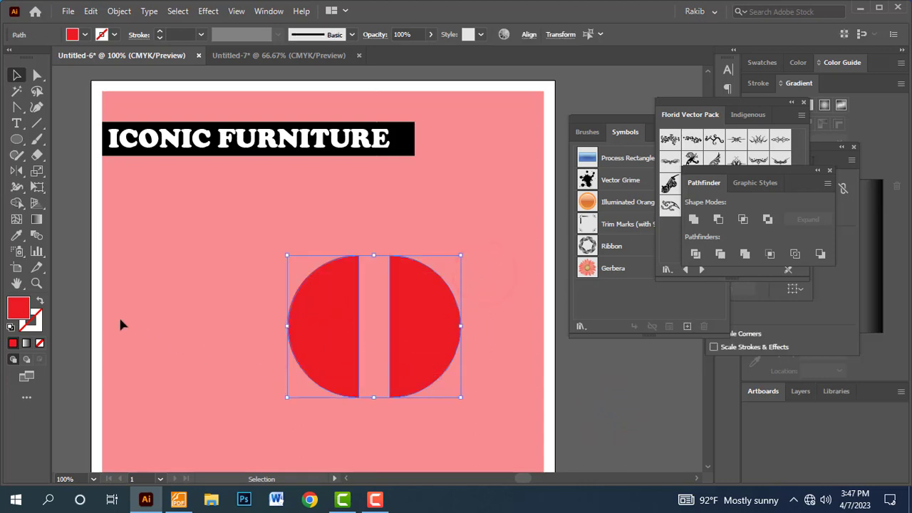
- Give both halves no fill and a 10 pt black stroke
left_click(40, 344)
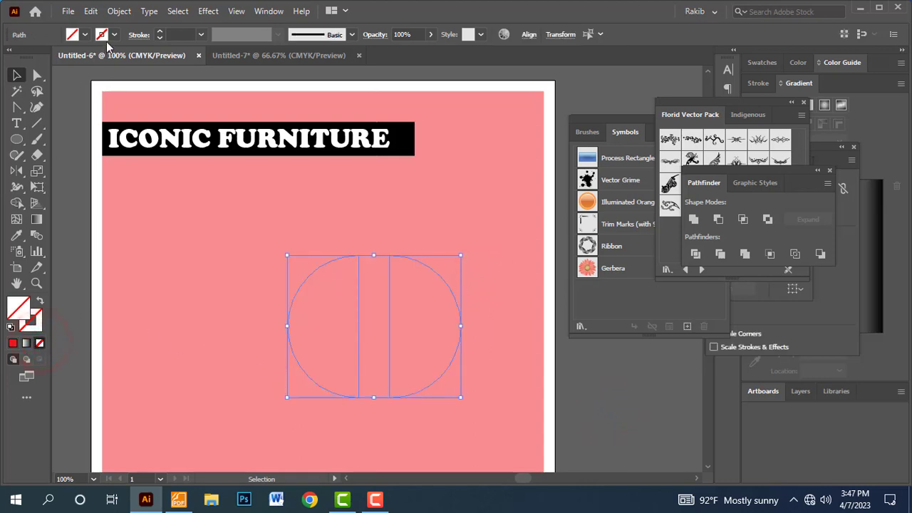
left_click(115, 35)
left_click(37, 58)
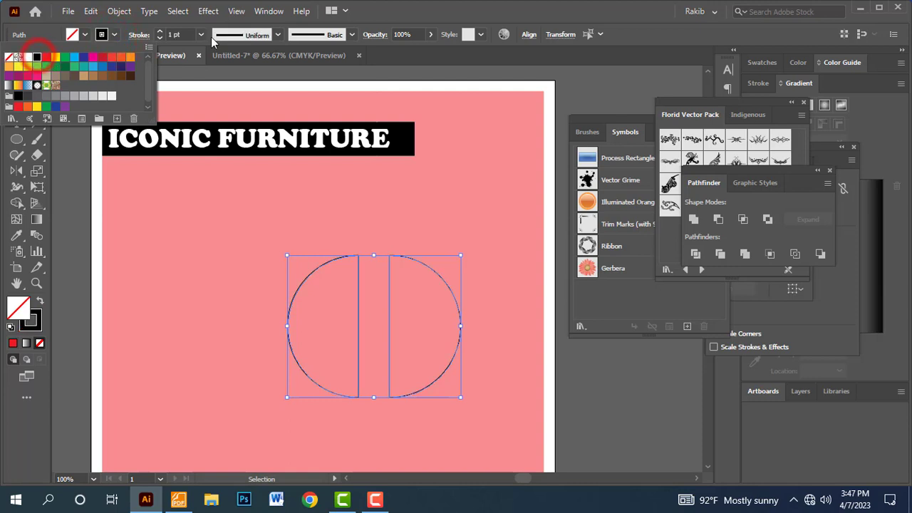
left_click(201, 35)
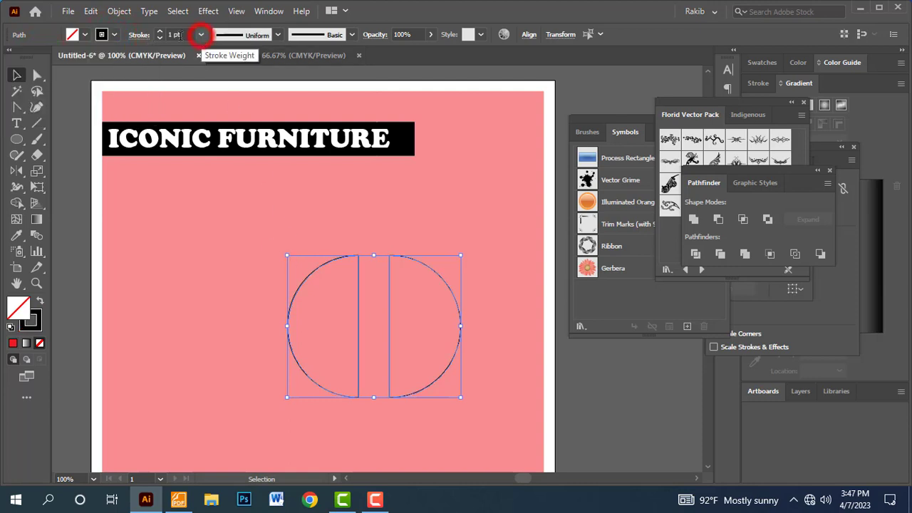
left_click(159, 32)
left_click(158, 32)
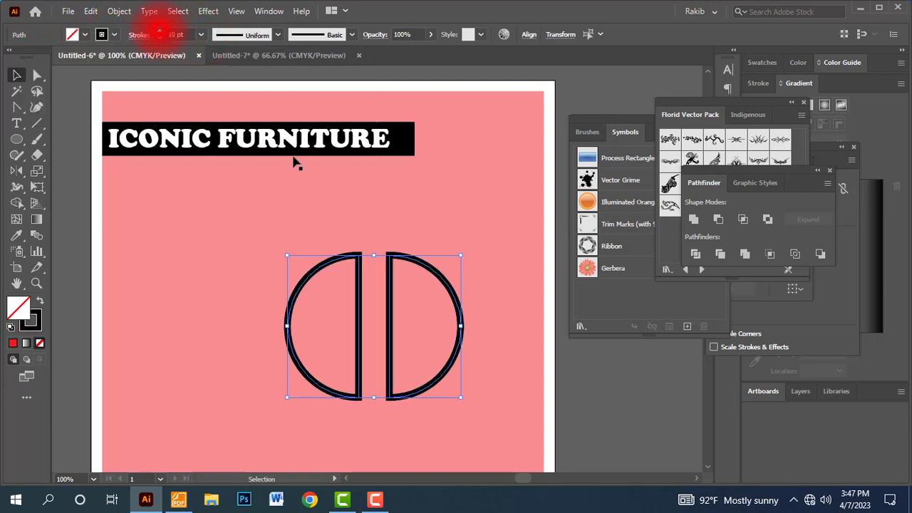
left_click(617, 401)
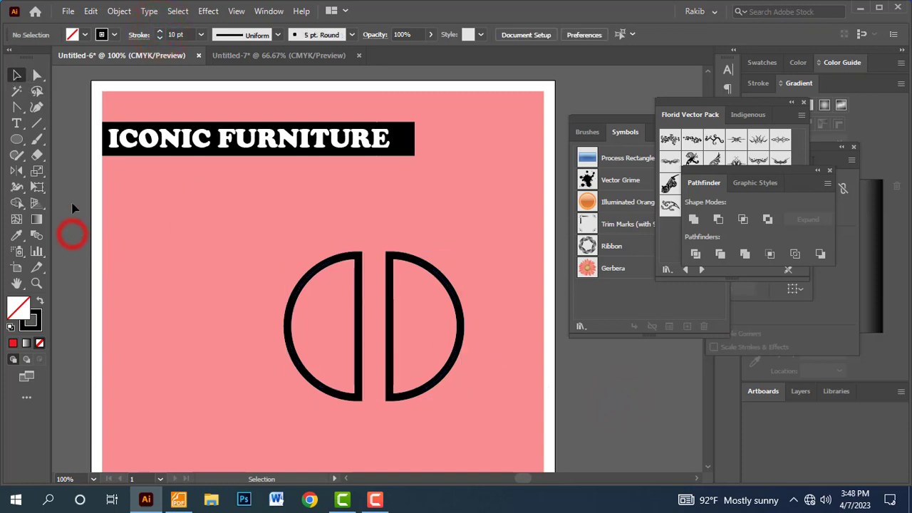
- Delete the straight inner edge of each half with Direct Selection
left_click(36, 77)
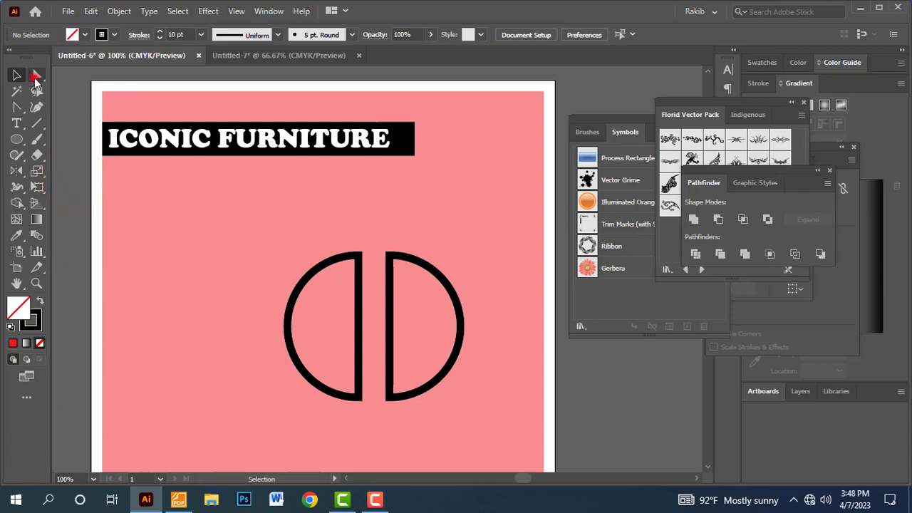
left_click(360, 315)
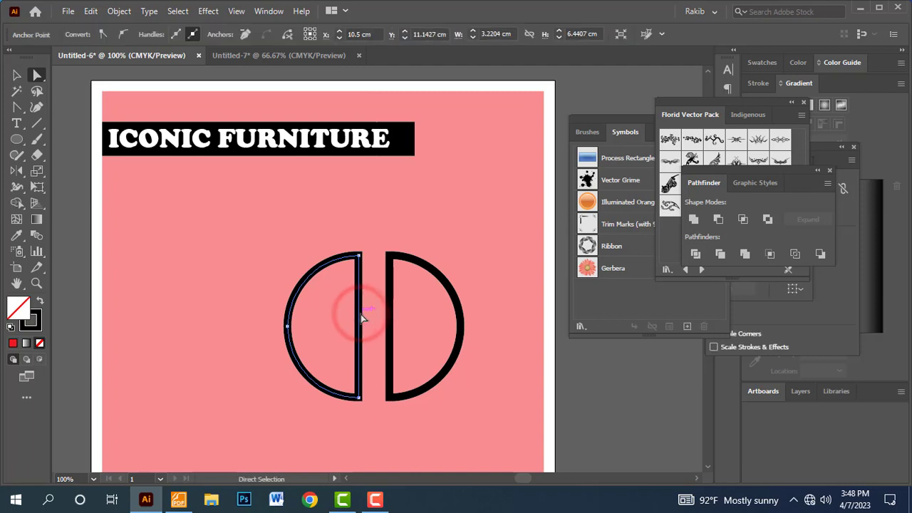
key("Delete")
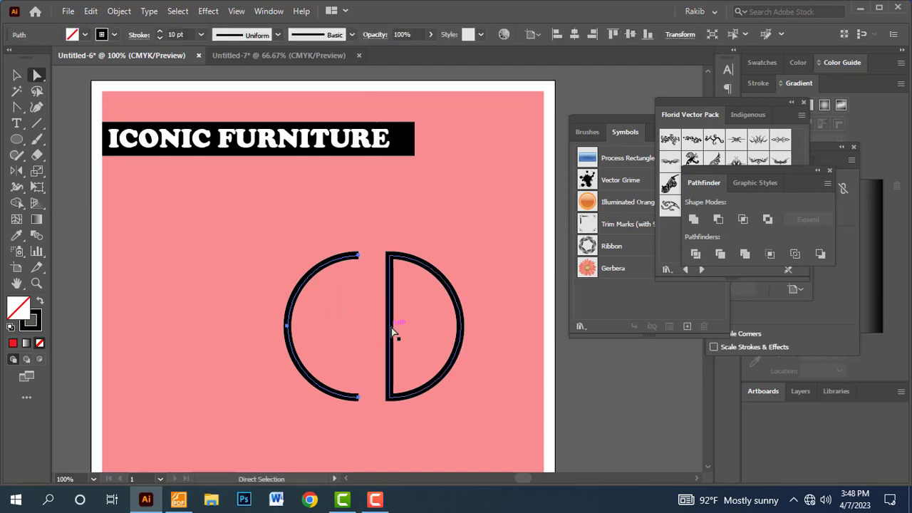
left_click(392, 324)
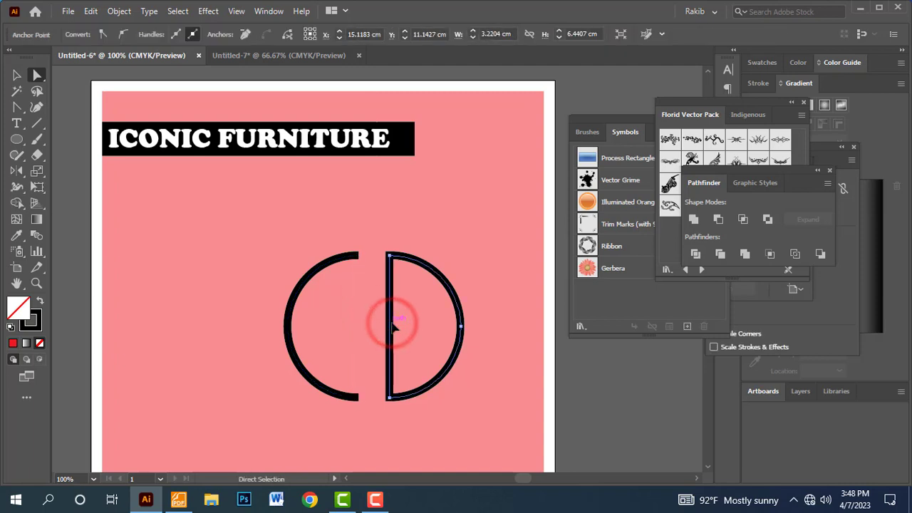
key("Delete")
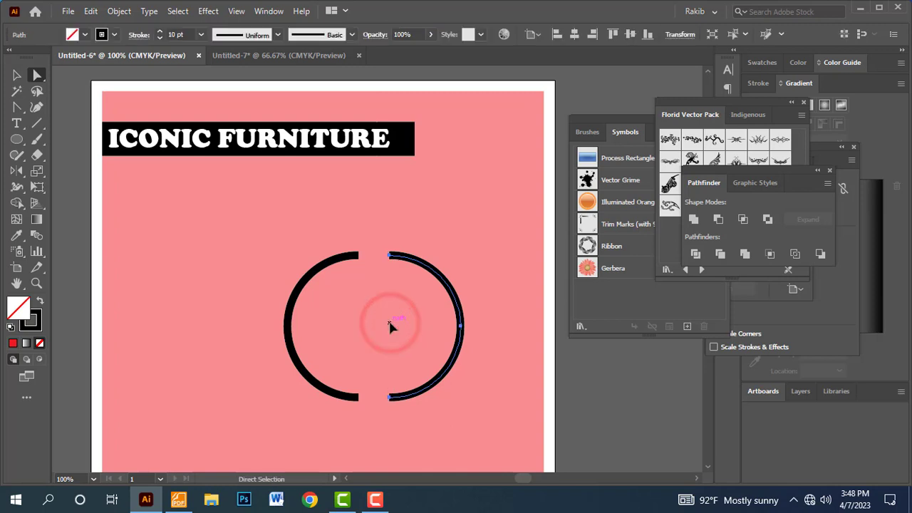
- Apply Width Profile 6 to the right arc and then the left arc
left_click(17, 75)
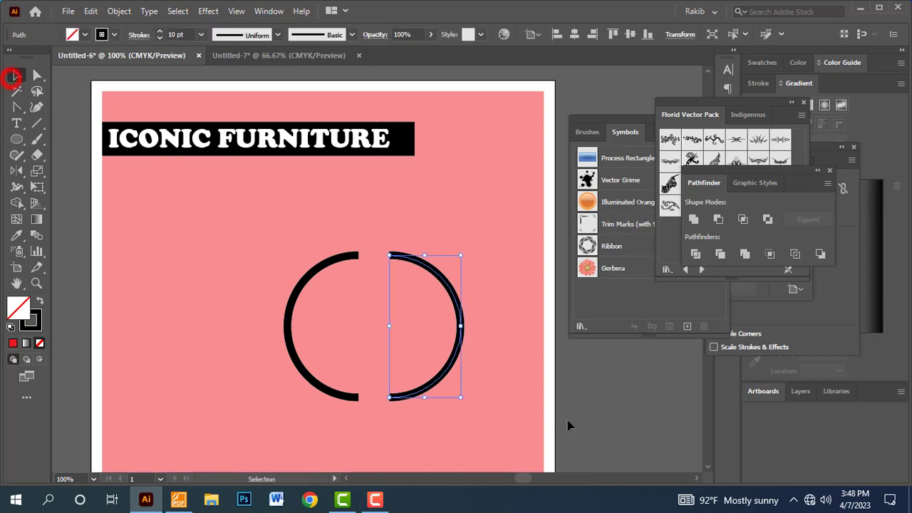
left_click(605, 422)
left_click(455, 335)
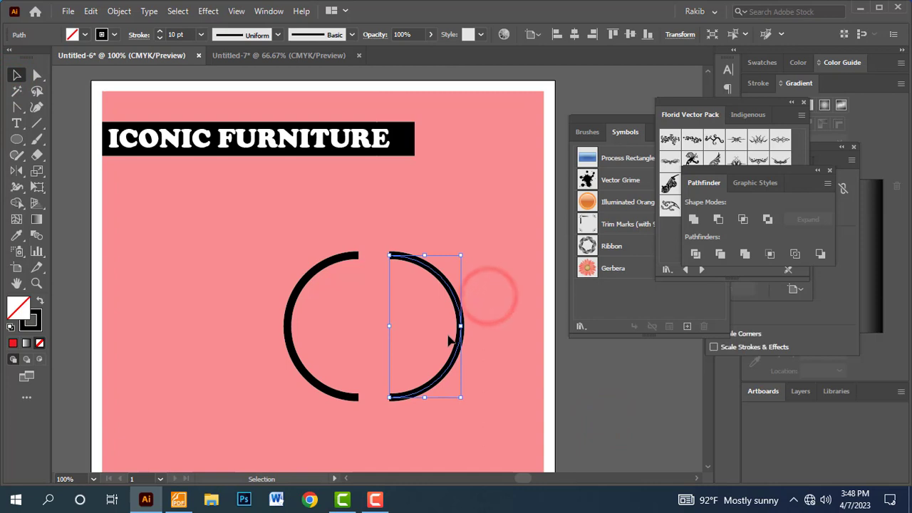
left_click(278, 36)
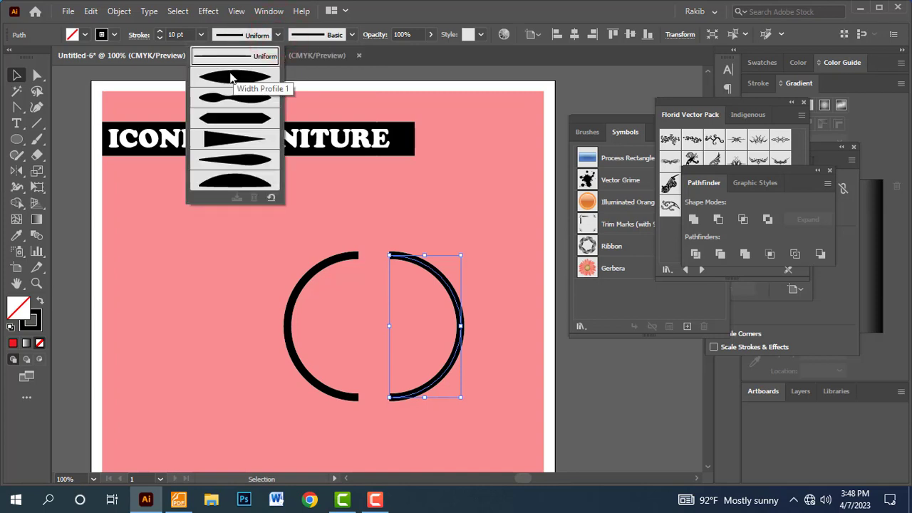
left_click(239, 183)
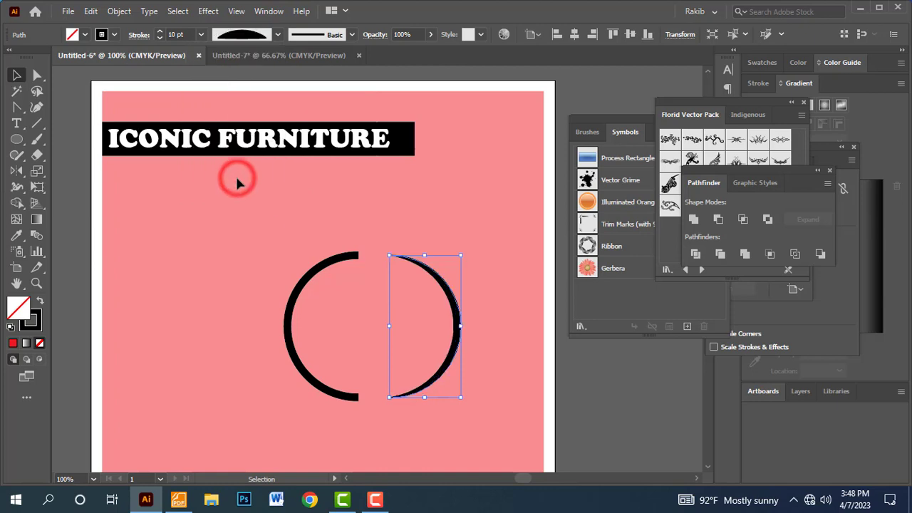
left_click(285, 270)
left_click(246, 269)
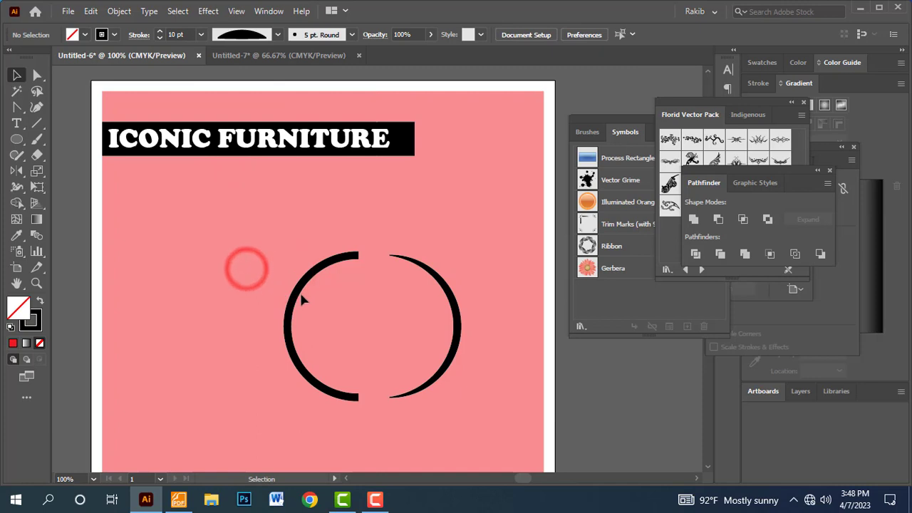
left_click(301, 294)
left_click(278, 34)
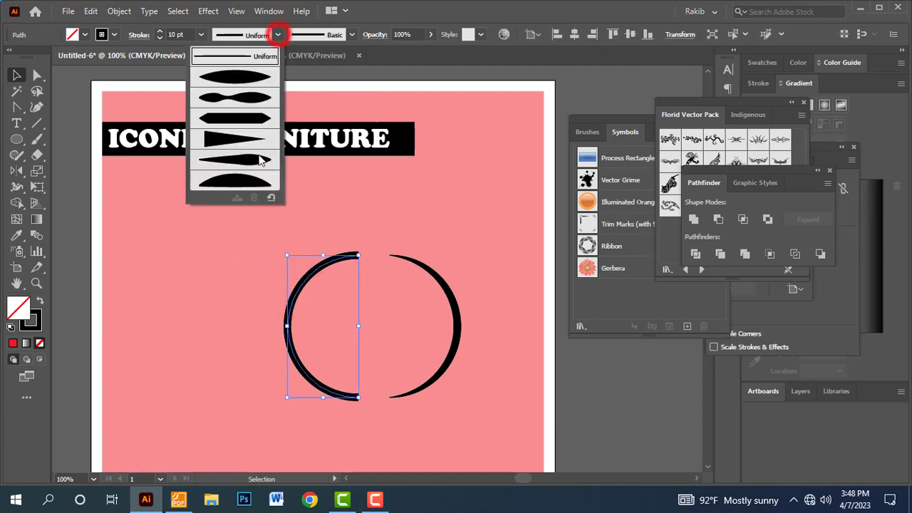
left_click(241, 182)
left_click(492, 284)
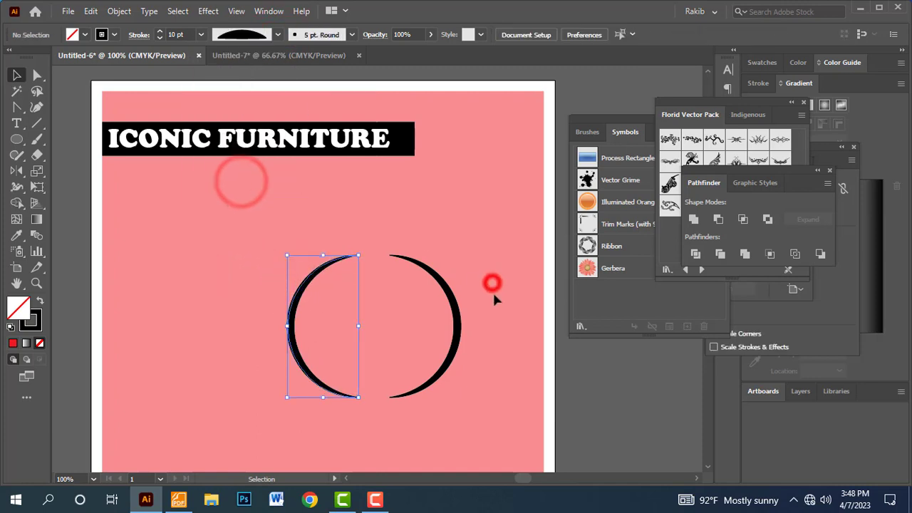
- Set both arcs' stroke weight to 15 pt
left_click_drag(284, 369, 269, 373)
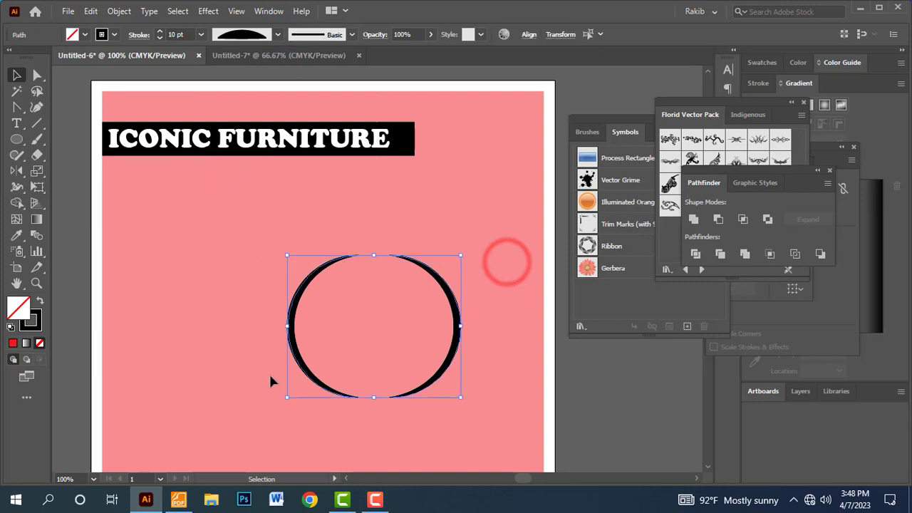
left_click(160, 32)
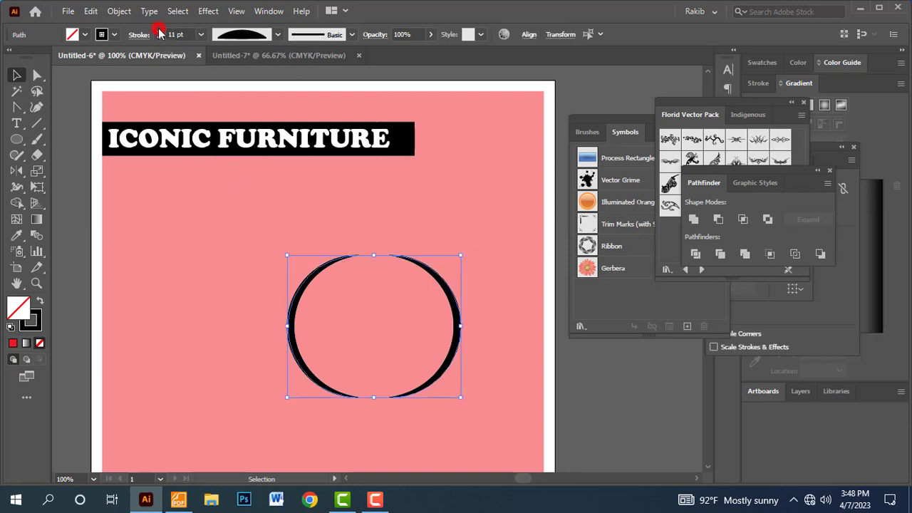
left_click(160, 32)
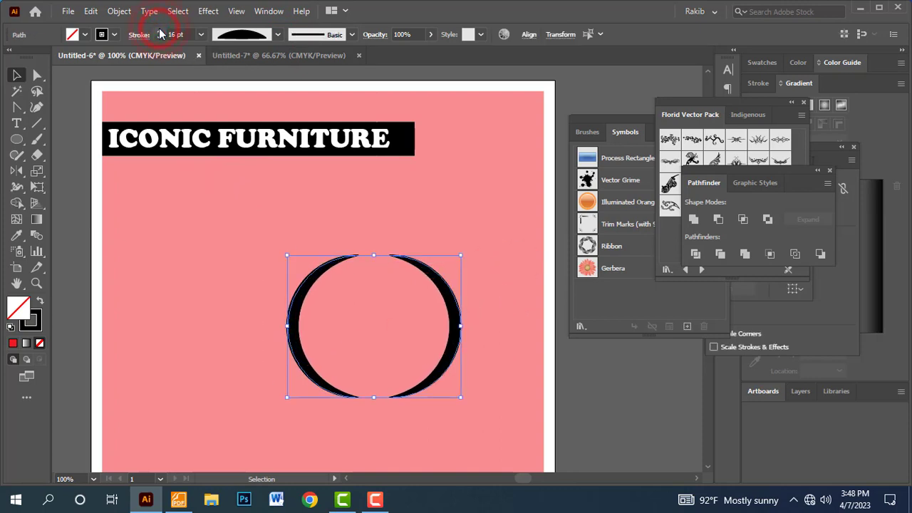
left_click(161, 38)
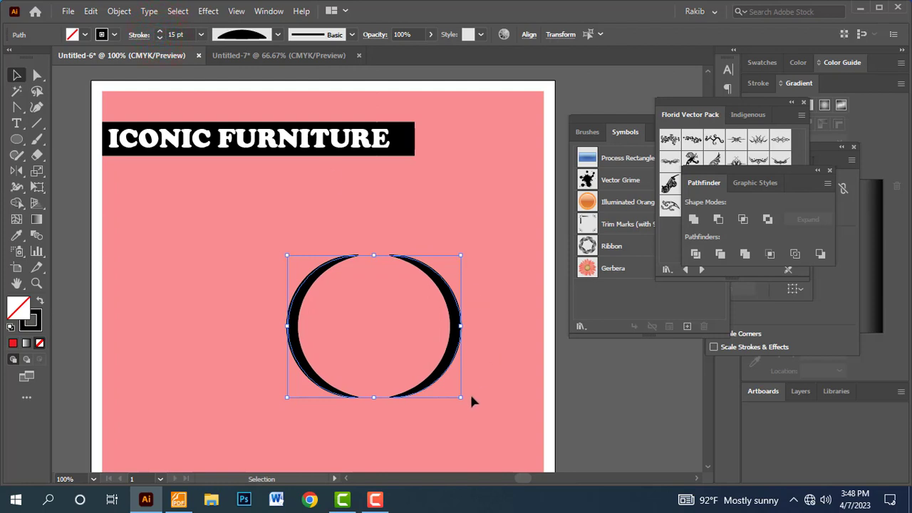
- Scale the arcs down and place them at the banner's right end
left_click_drag(462, 399, 409, 354)
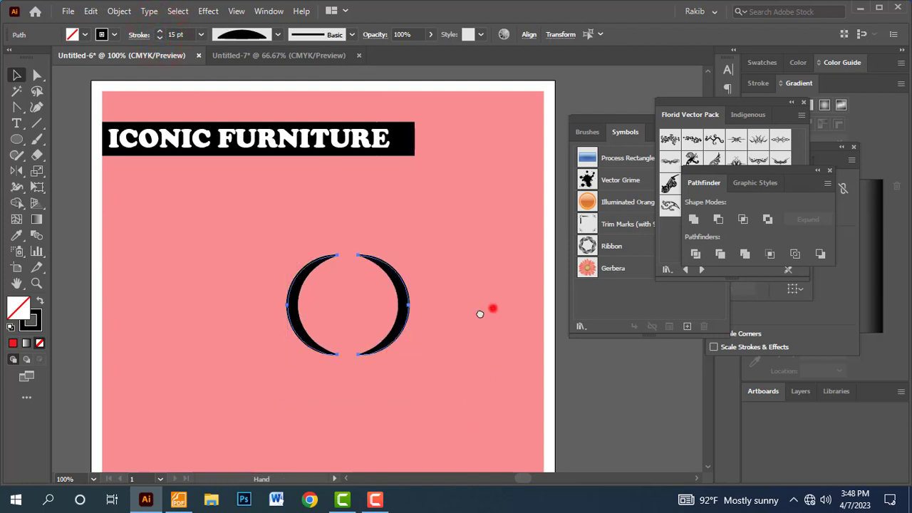
left_click_drag(493, 308, 388, 343)
left_click_drag(300, 321, 417, 157)
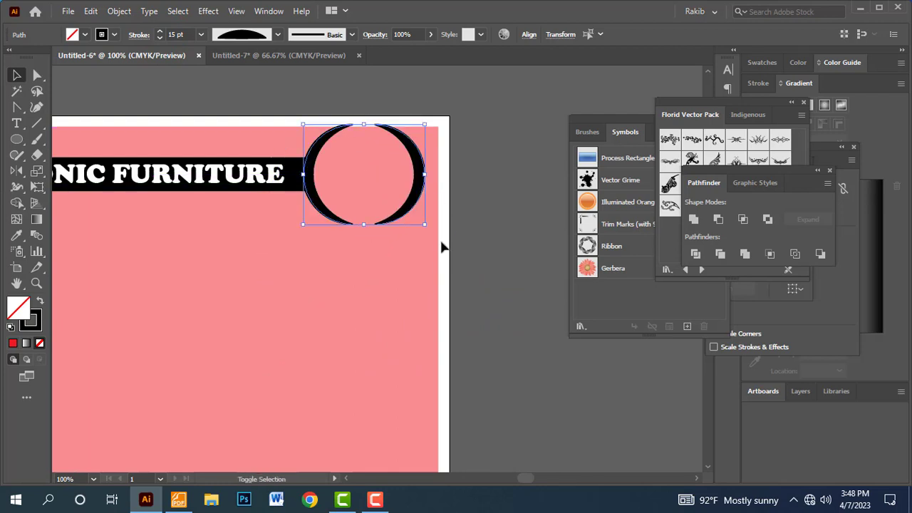
left_click_drag(427, 223, 417, 214)
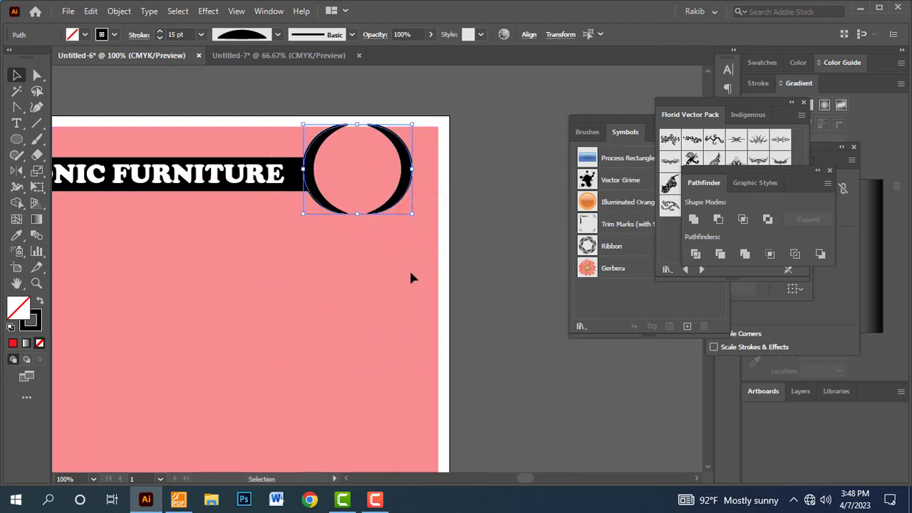
left_click(393, 308)
- Nudge the banner and arcs down two steps together, then zoom out
left_click_drag(433, 147, 182, 224)
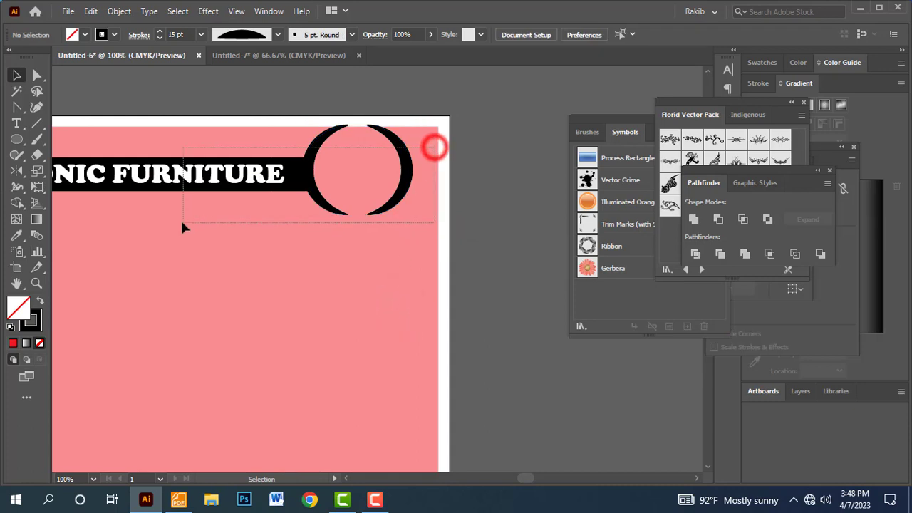
key("Down")
key("Down")
key("Down")
key("Down")
key("Down")
key("Down")
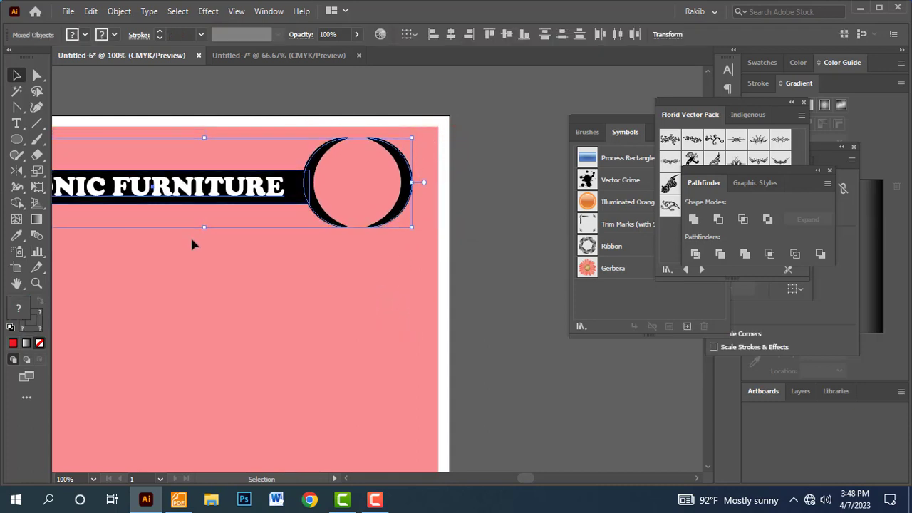
key("Down")
key("Down")
key("Down")
key("Down")
key("Down")
key("Down")
left_click(411, 318)
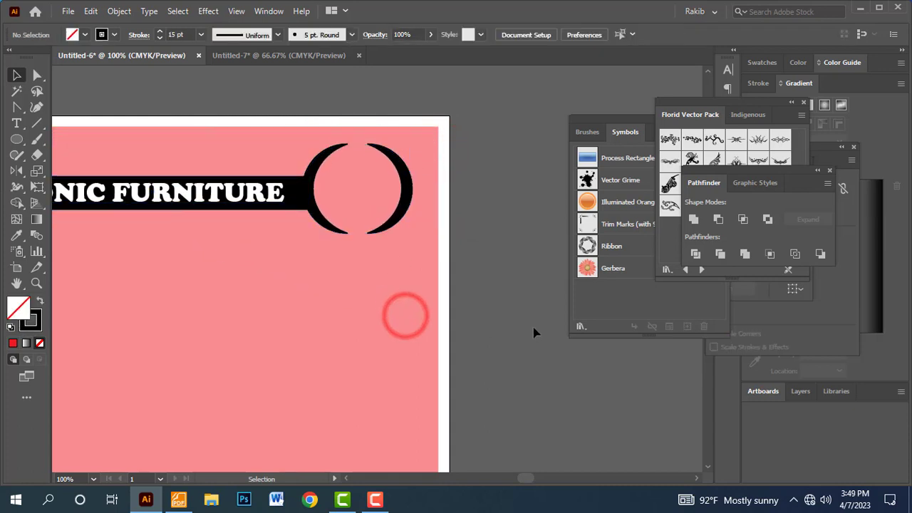
key("a")
left_click(534, 328)
key("ctrl+minus")
key("v")
left_click(407, 342)
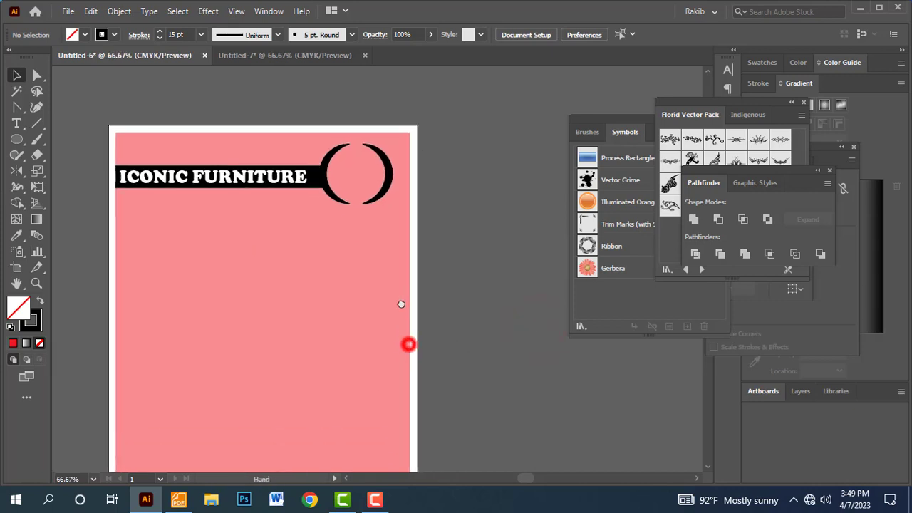
- Select and copy the cabinet logo group from the Untitled-7 document
left_click(276, 57)
left_click_drag(450, 119, 264, 319)
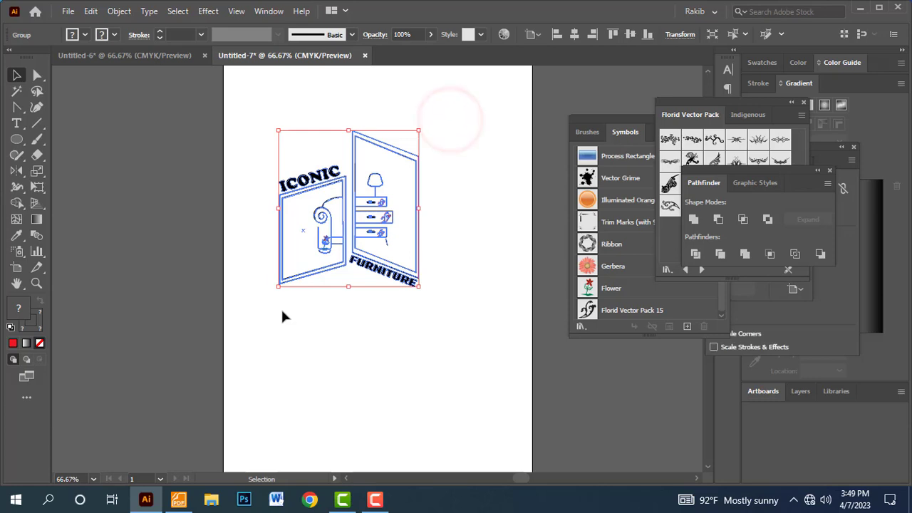
left_click_drag(423, 289, 421, 288)
left_click(87, 12)
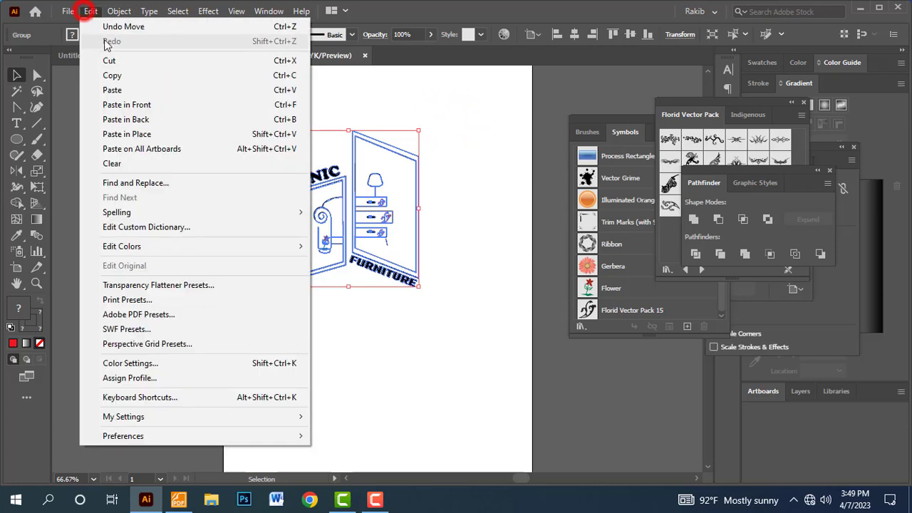
left_click(114, 76)
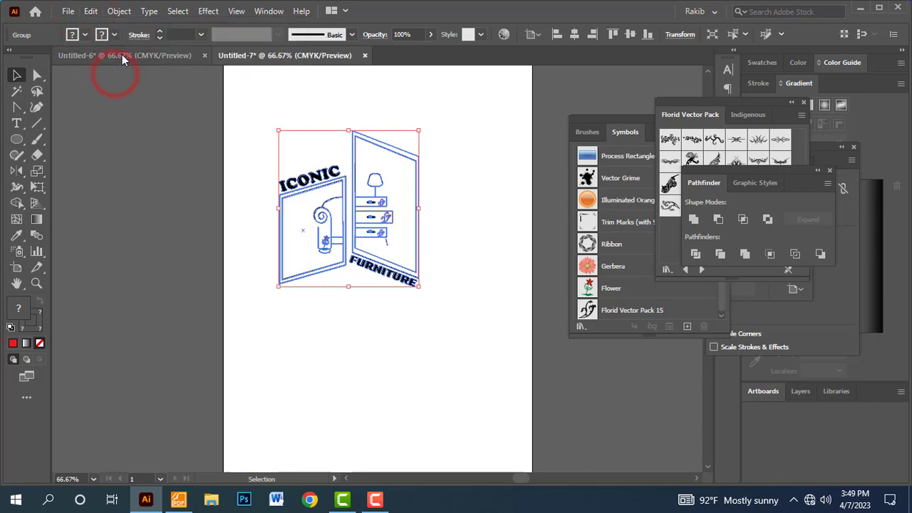
- Paste the logo into Untitled-6, scaled to fit inside the black arcs
left_click(122, 54)
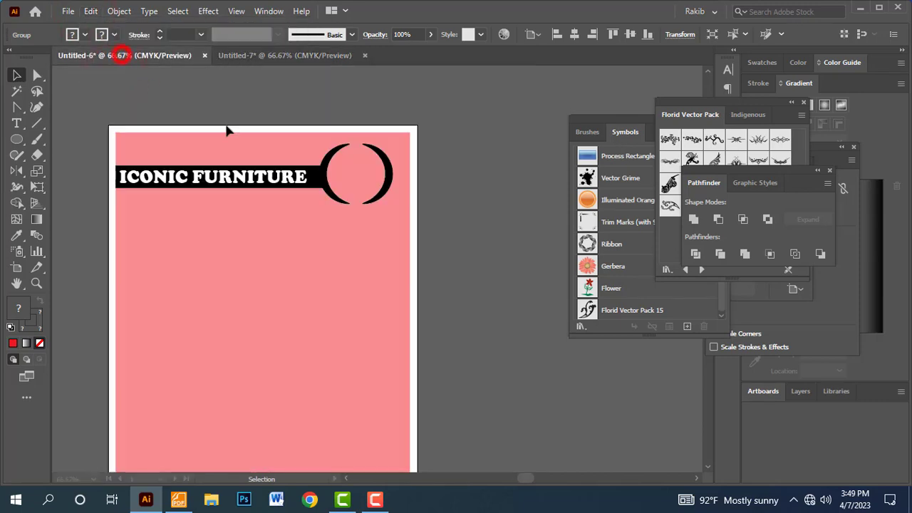
left_click(92, 11)
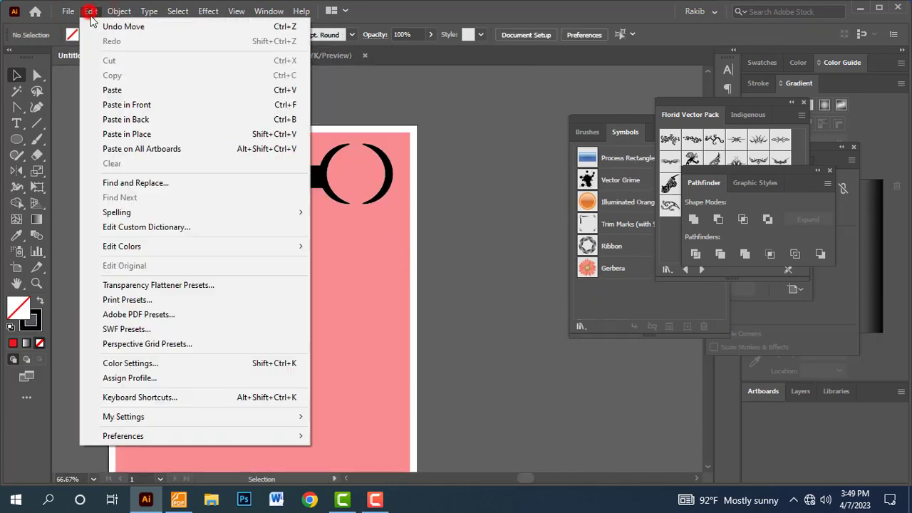
left_click(114, 90)
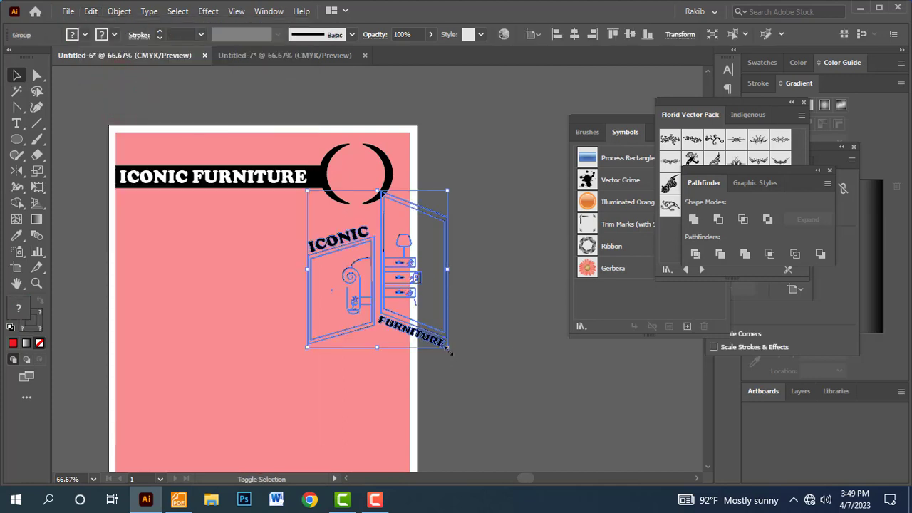
left_click_drag(449, 351, 339, 225)
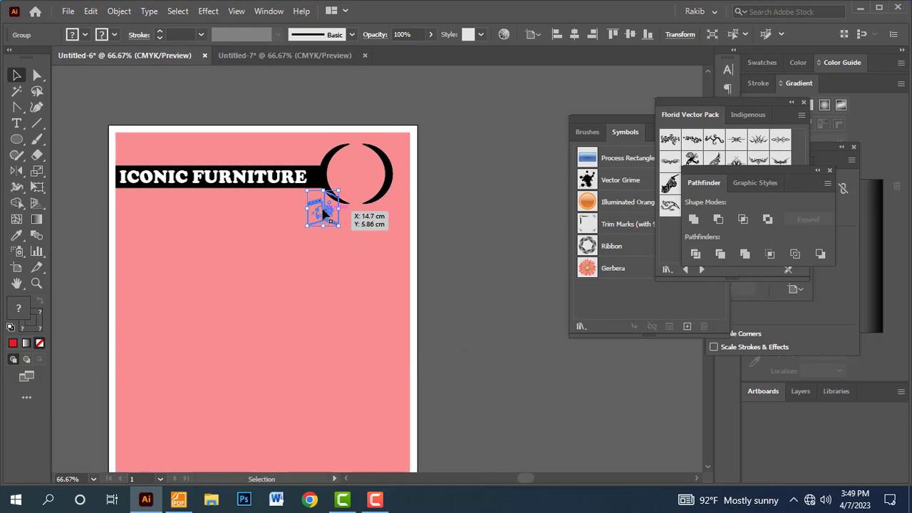
mouse_move(324, 211)
left_mouse_down()
mouse_move(354, 177)
mouse_move(464, 279)
left_mouse_up()
left_click_drag(347, 238, 367, 251)
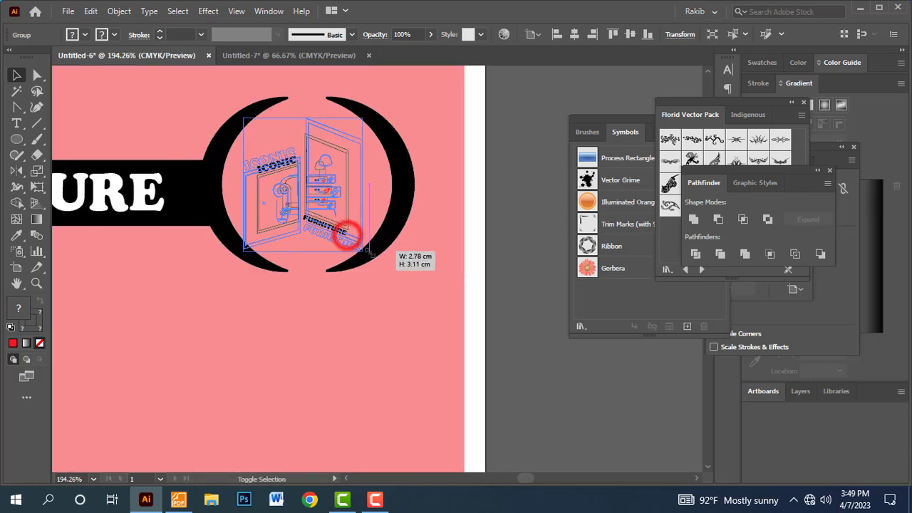
- Nudge the logo up three and right two steps, zoom out, and return to the job sheet
key("Up")
key("Up")
key("Up")
key("Up")
key("Up")
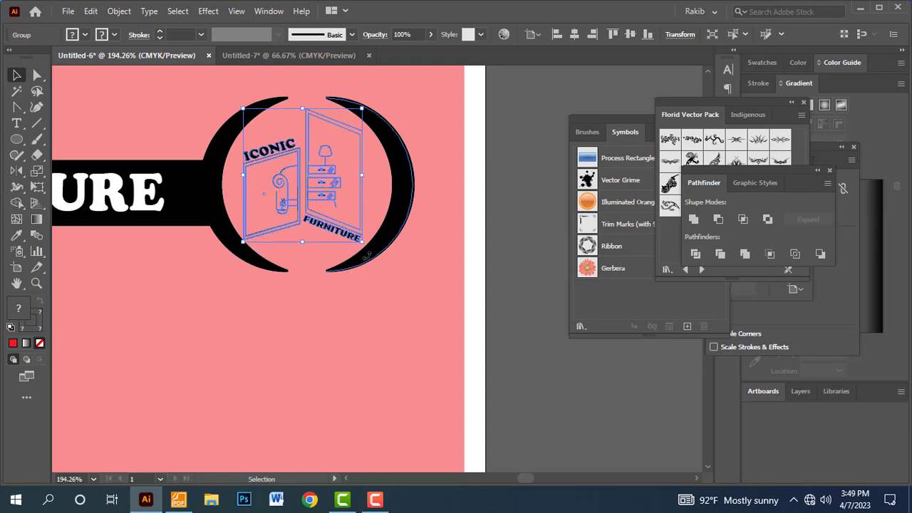
key("Up")
key("Right")
key("Up")
key("Right")
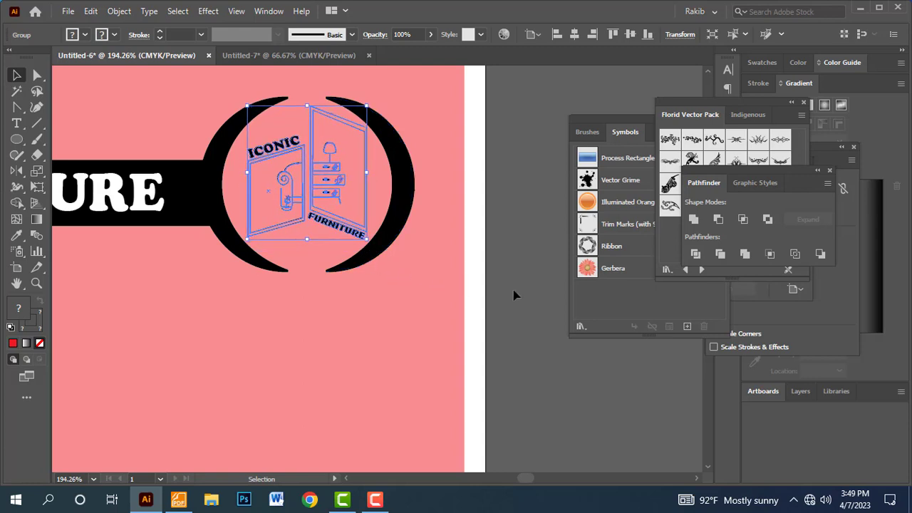
left_click(527, 309)
key("ctrl+minus")
key("ctrl+minus")
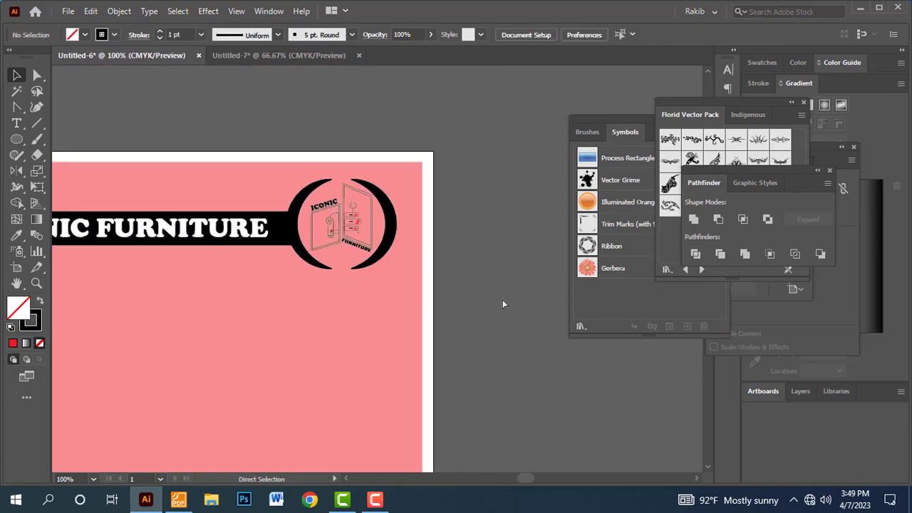
key("ctrl+minus")
key("ctrl+minus")
key("ctrl+minus")
left_click_drag(373, 319, 412, 237)
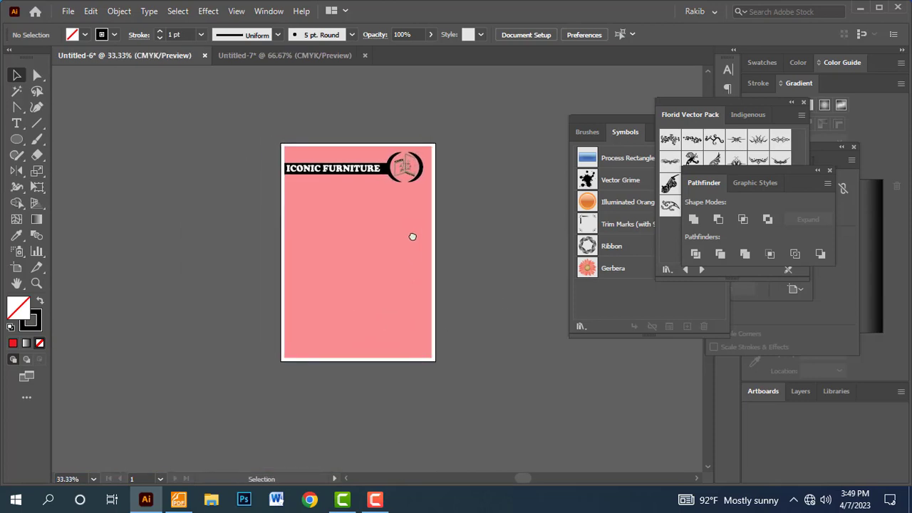
key("alt+Tab")
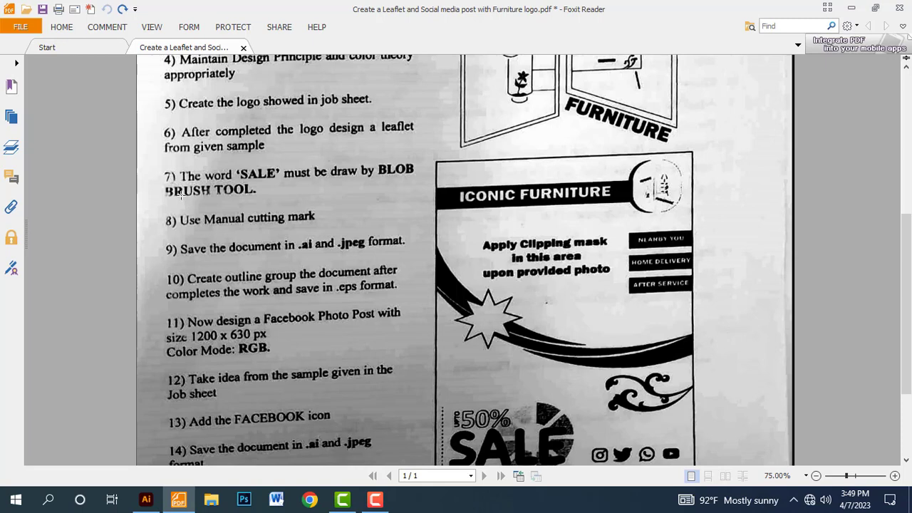
- Box NEARBY YOU, HOME DELIVERY and AFTER SERVICE in red on the PDF sample
scroll(510, 227, "down", 3)
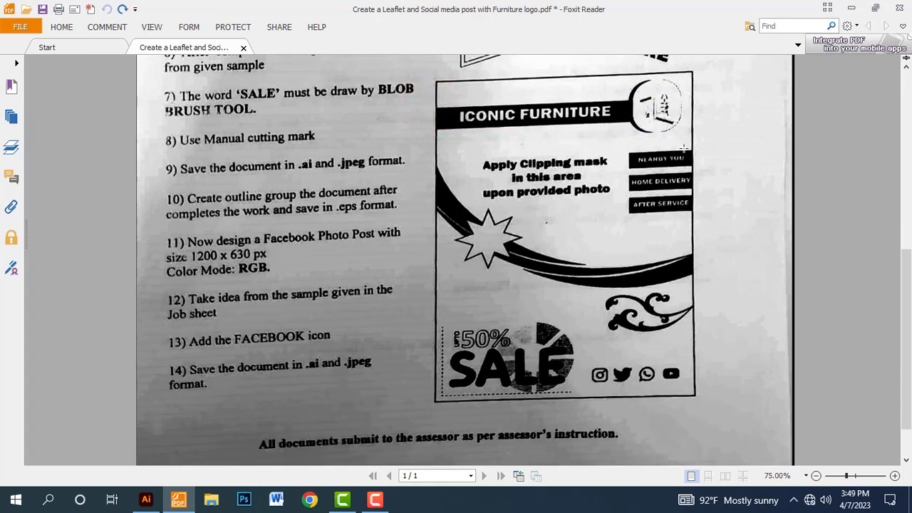
left_click_drag(625, 150, 702, 169)
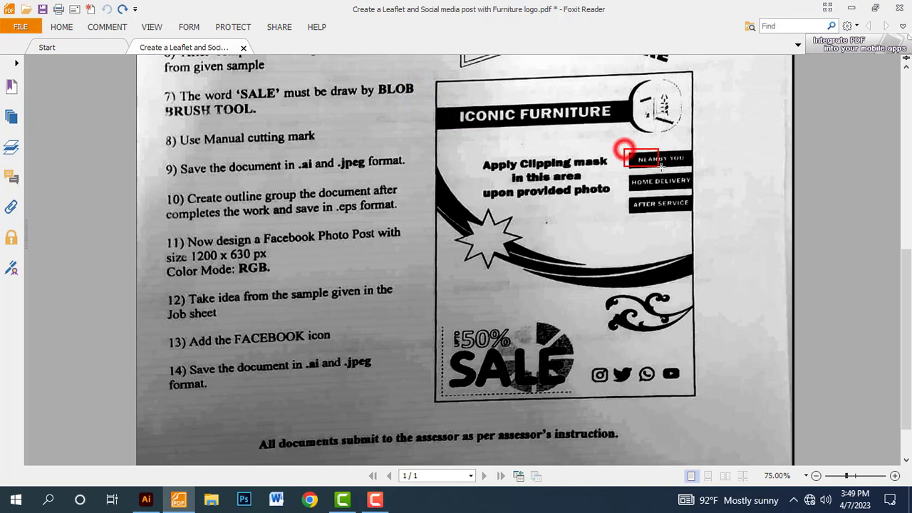
left_click_drag(626, 174, 700, 190)
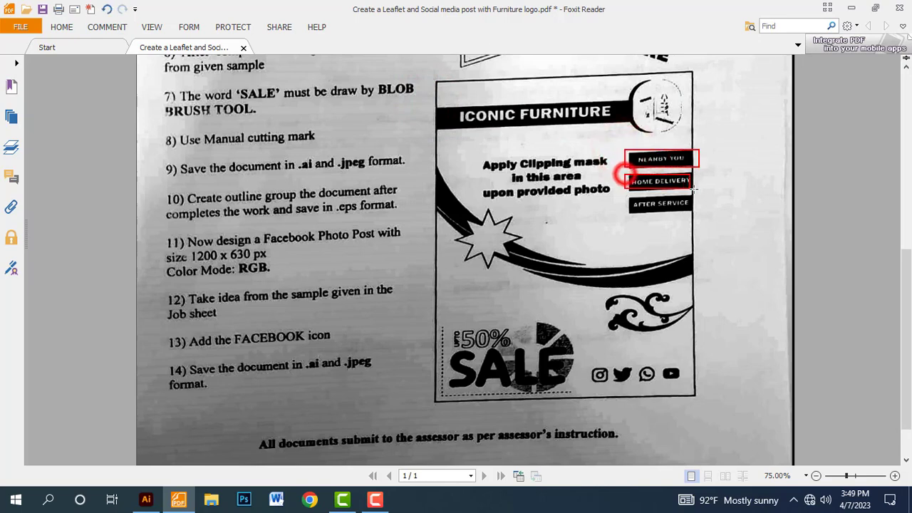
mouse_move(626, 196)
left_mouse_down()
mouse_move(702, 219)
mouse_move(713, 213)
left_mouse_up()
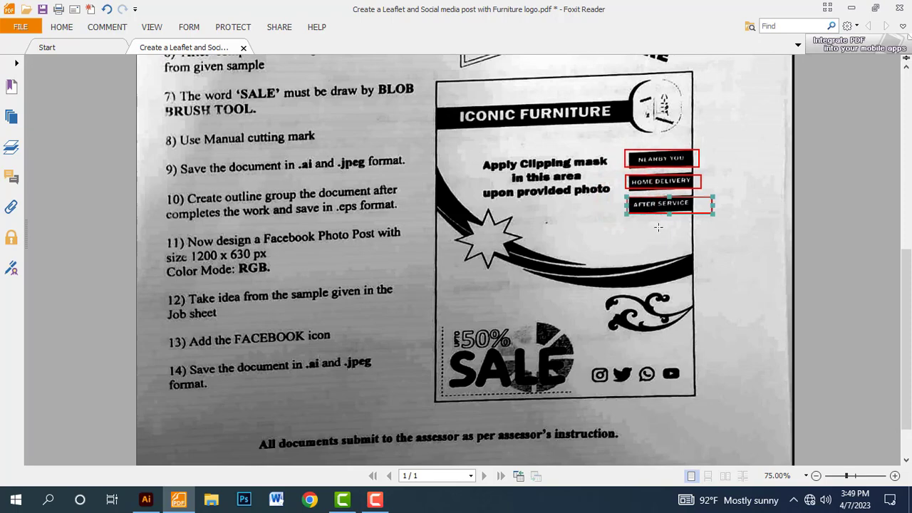
key("alt+Tab")
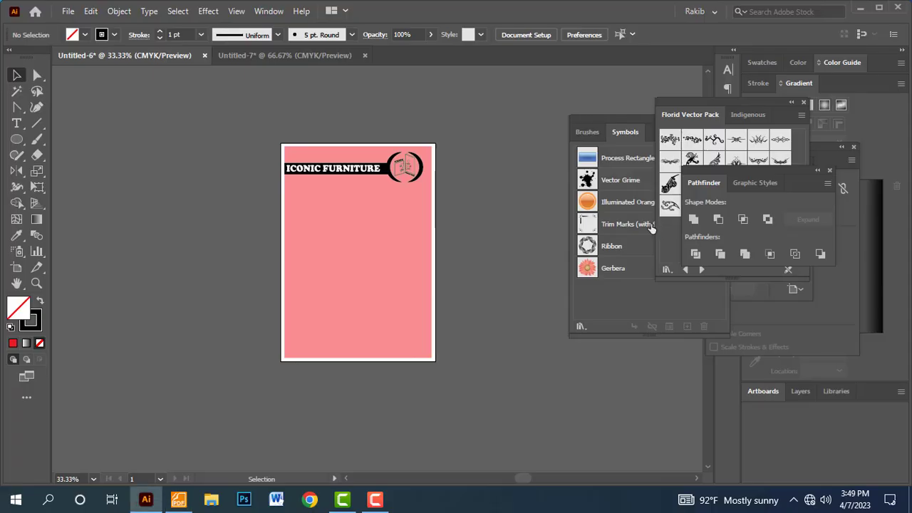
- Draw a black, no-stroke rectangle bar at the artboard's right edge and stretch it left
left_click(391, 191, "ctrl")
key("ctrl+1")
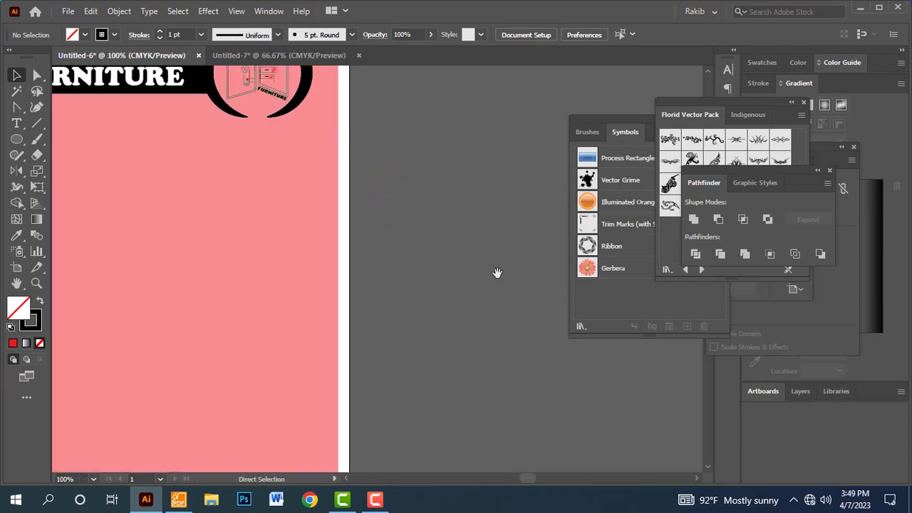
left_click_drag(490, 228, 579, 271)
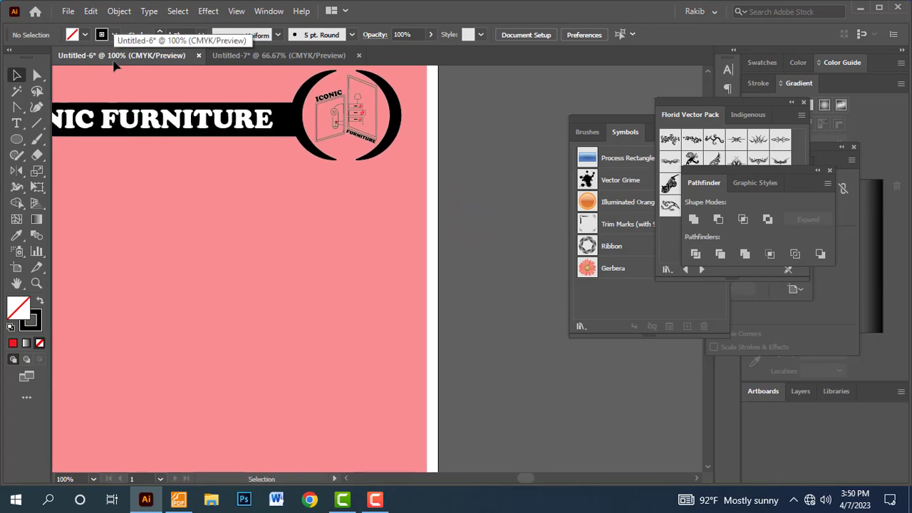
left_click_drag(16, 139, 53, 139)
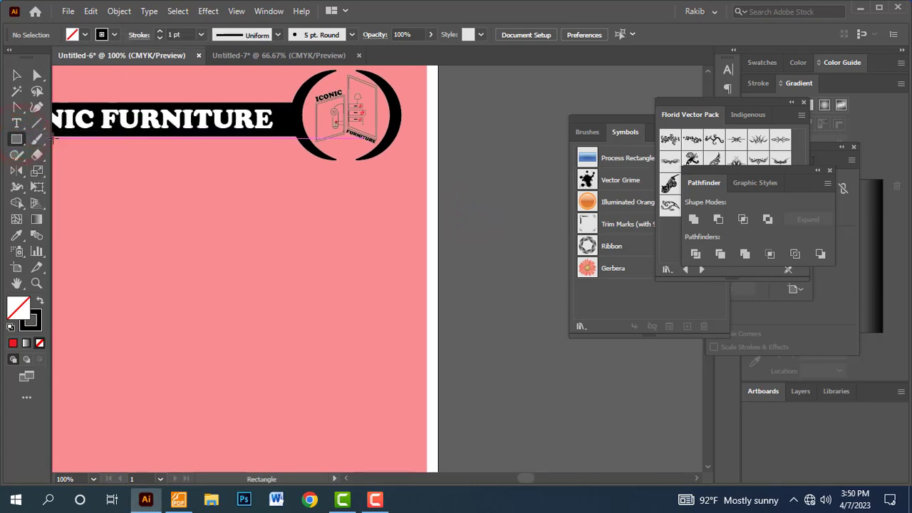
left_click(41, 300)
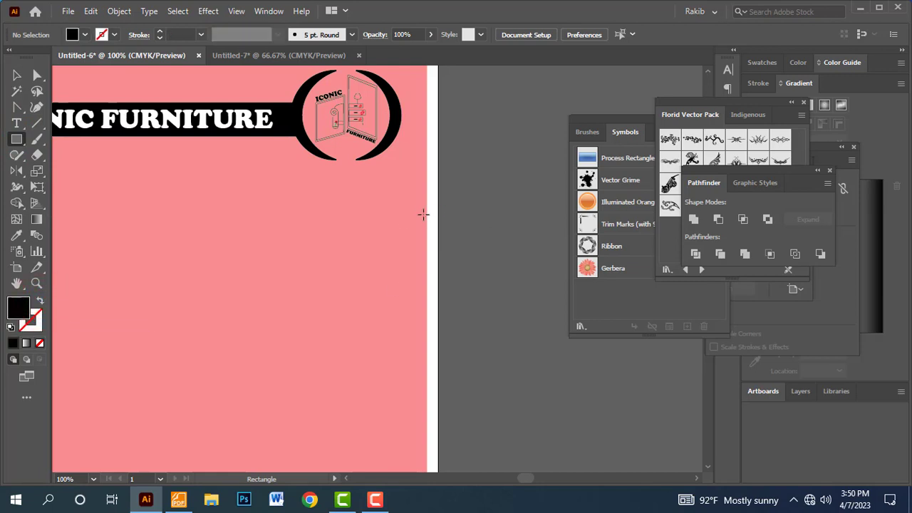
mouse_move(425, 217)
left_mouse_down()
mouse_move(312, 250)
mouse_move(278, 249)
left_mouse_up()
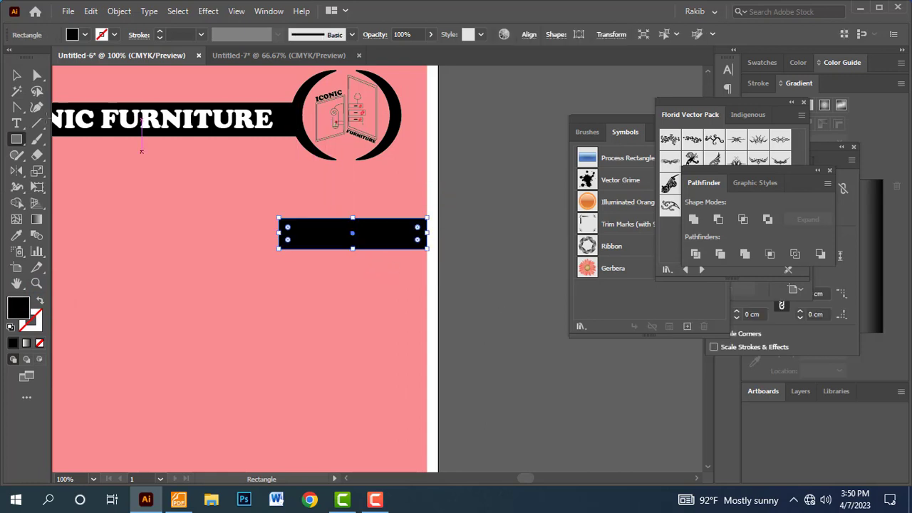
left_click(16, 75)
left_click(513, 305)
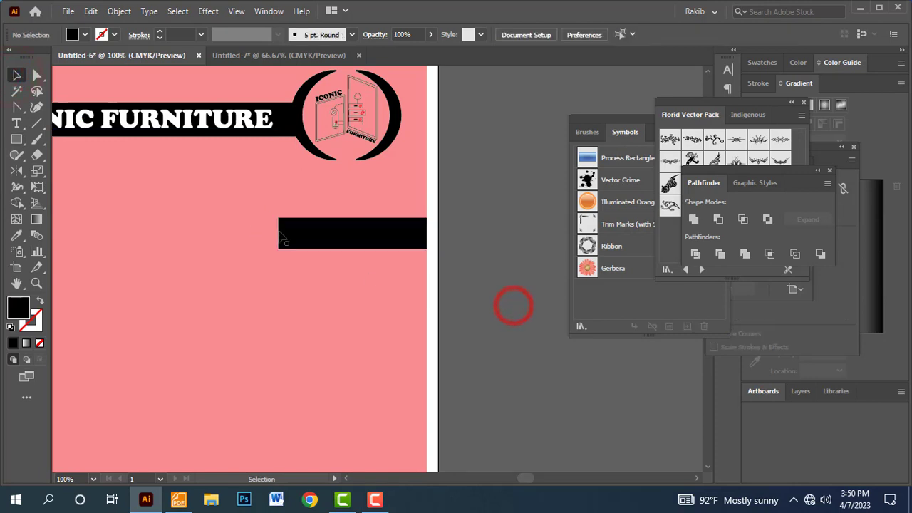
left_click(282, 239)
left_click_drag(279, 233, 260, 233)
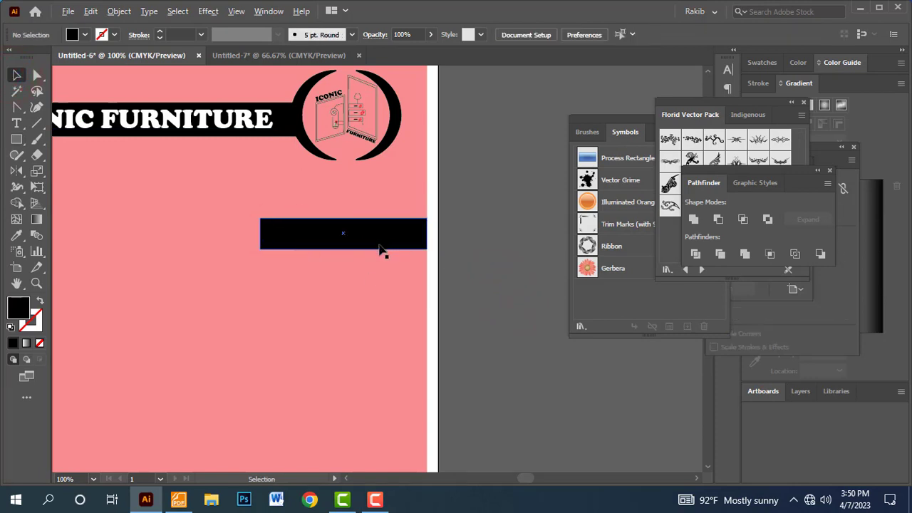
- Copy the bar straight down twice with Ctrl+D for three evenly spaced bars
left_click_drag(380, 250, 378, 310)
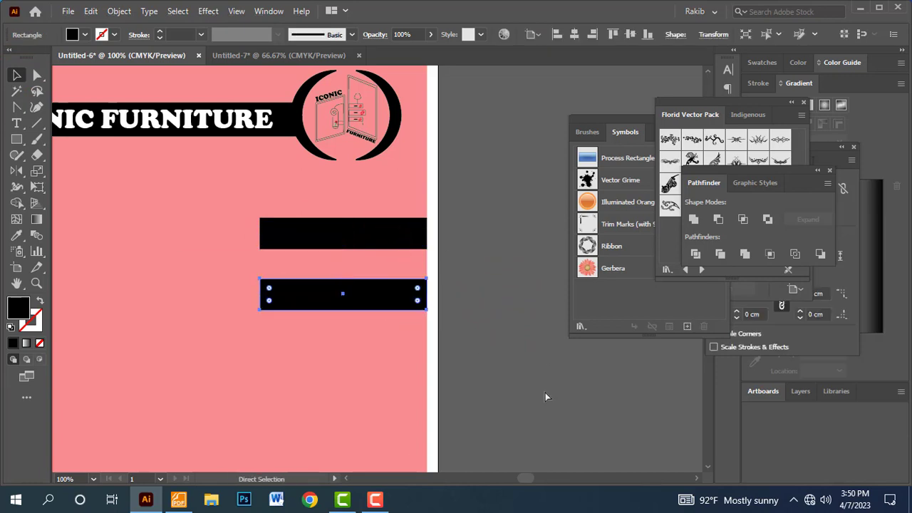
key("ctrl+d")
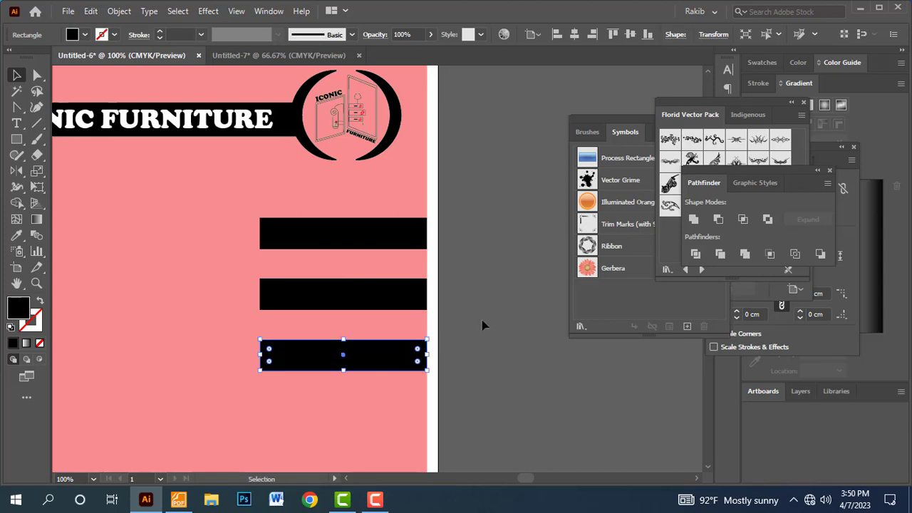
left_click(482, 326)
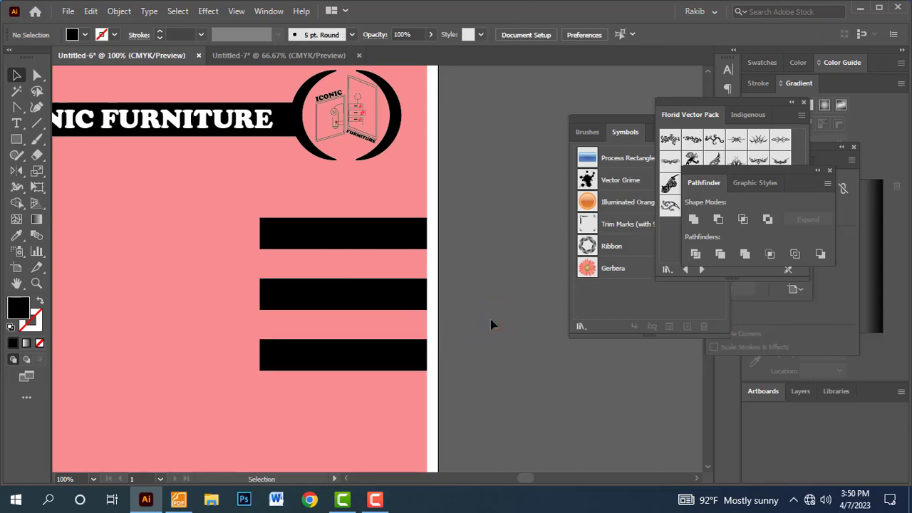
left_click_drag(211, 221, 245, 246)
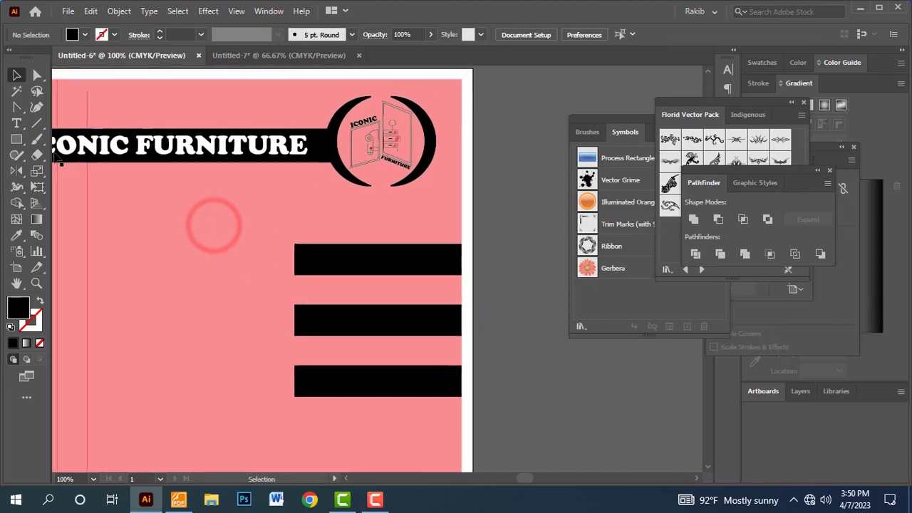
- Type the NEARBY YOU label and set it in Teko Bold
left_click(19, 126)
left_click(208, 214)
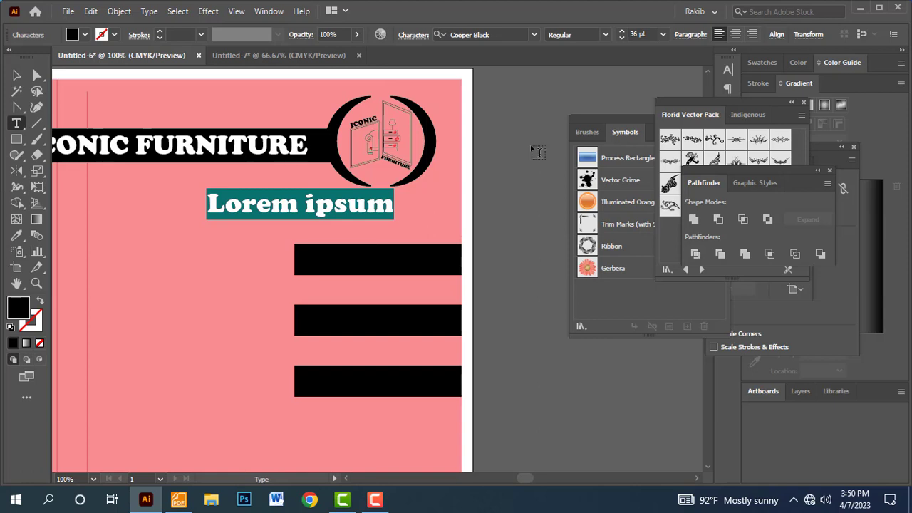
type("NE")
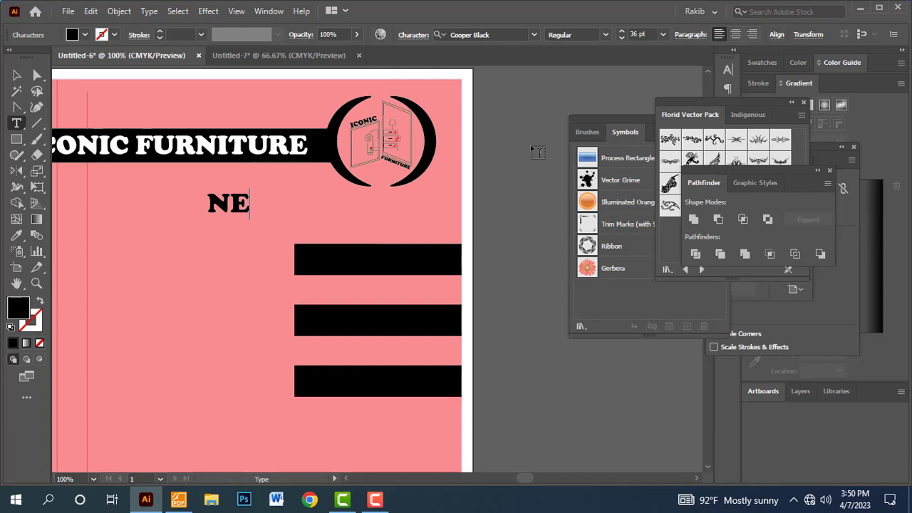
type("ARB")
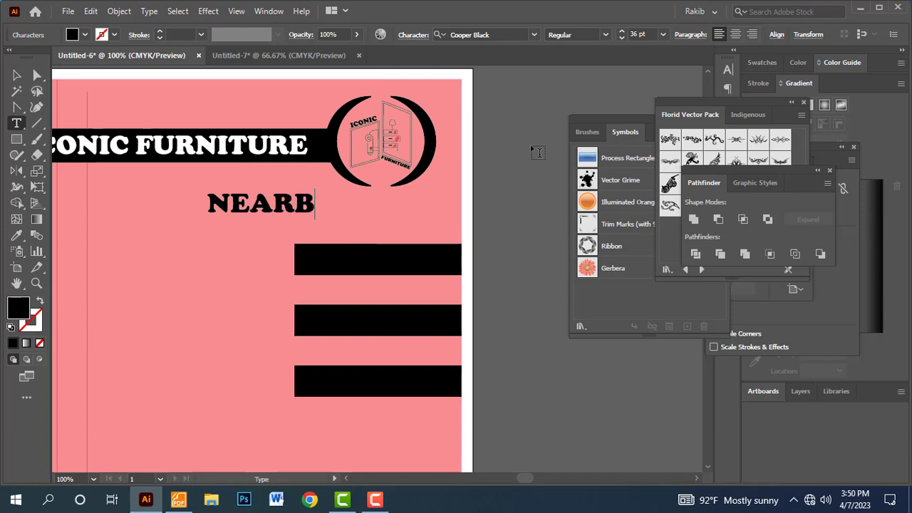
type("Y U")
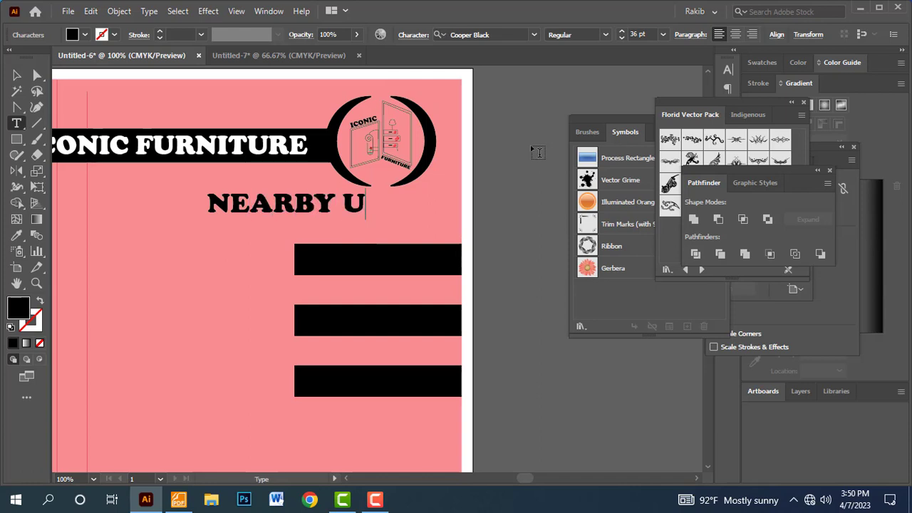
key("BackSpace")
type("YOU")
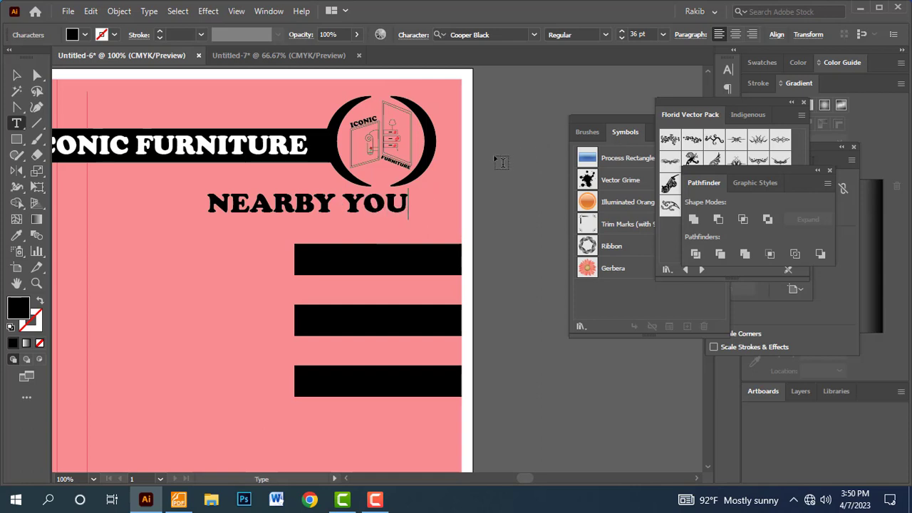
left_click(17, 77)
double_click(278, 207)
triple_click(280, 203)
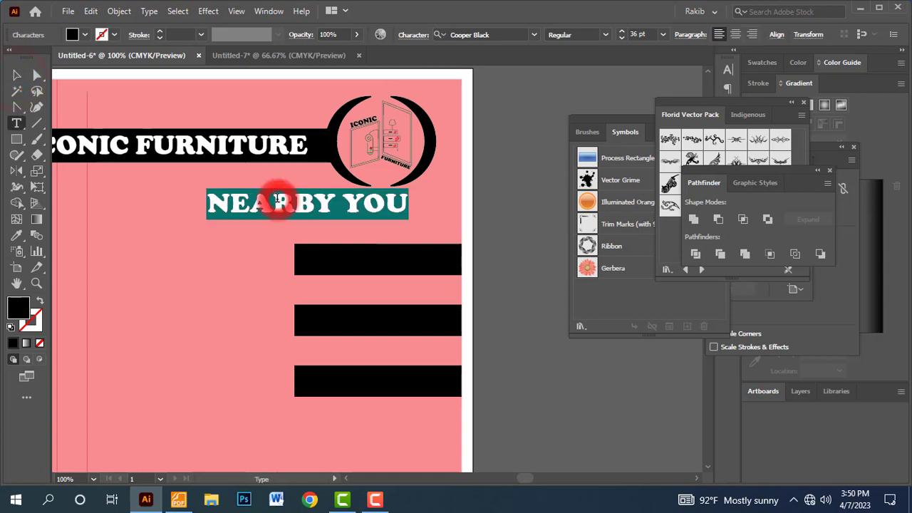
left_click(534, 35)
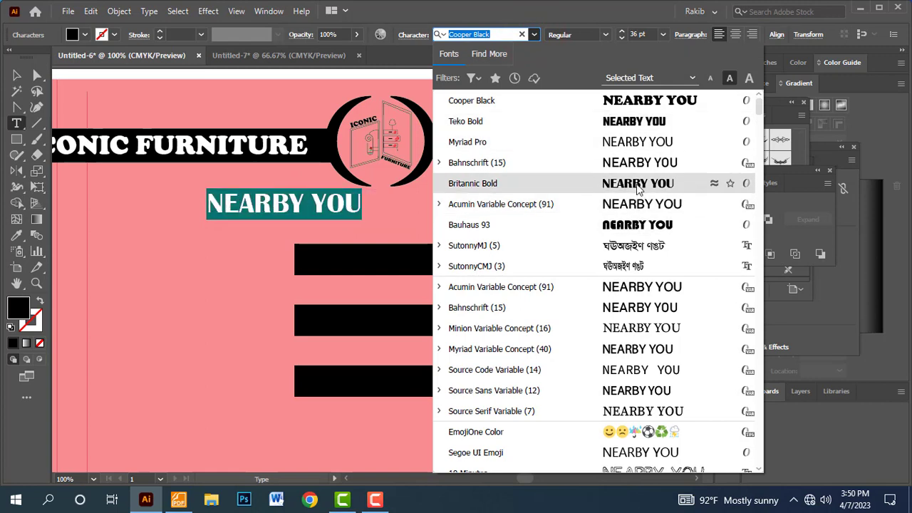
left_click(635, 123)
left_click(16, 74)
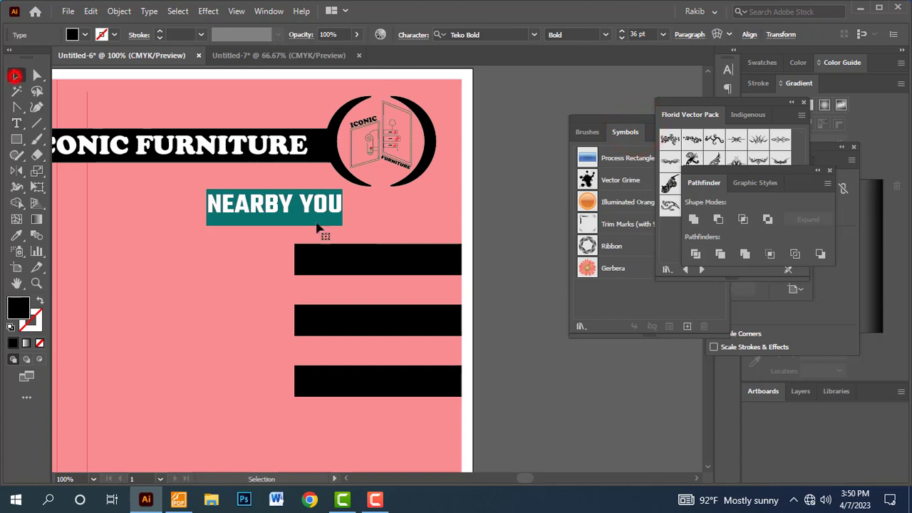
- Make the NEARBY YOU text white and move it onto the top black bar
triple_click(253, 205)
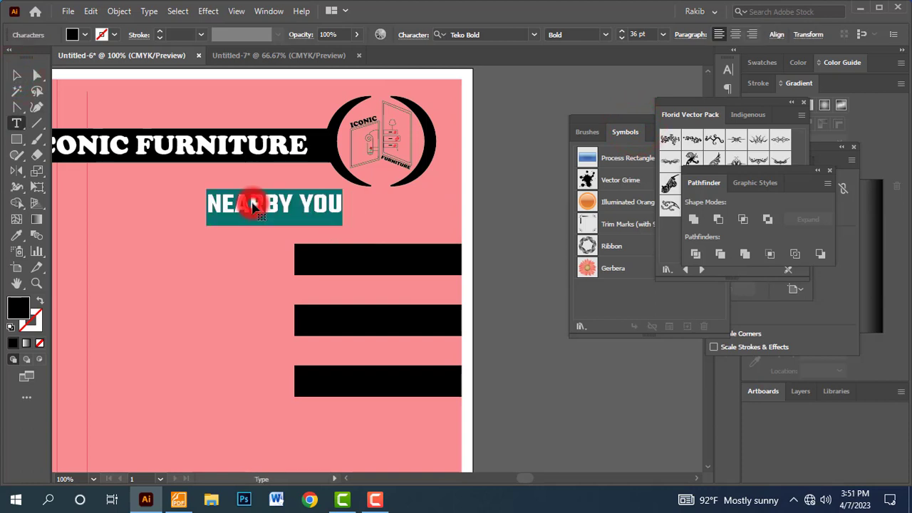
left_click(85, 35)
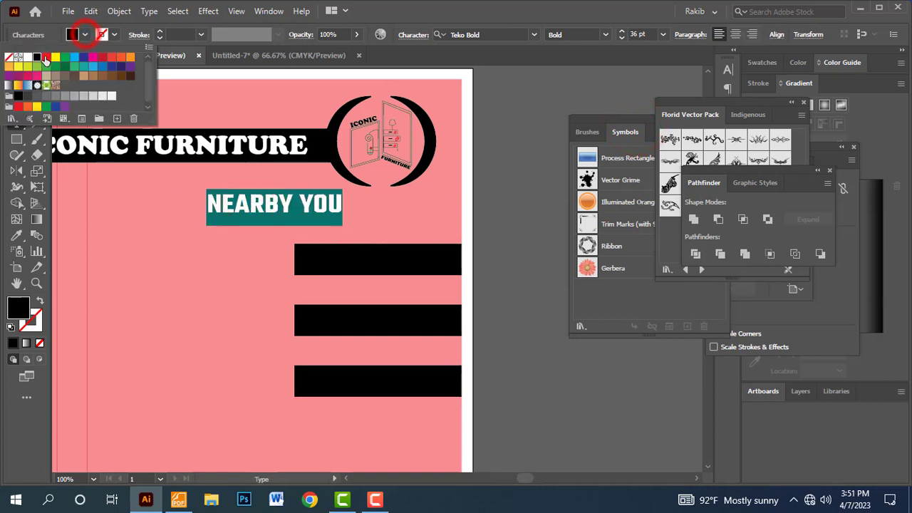
left_click(27, 61)
key("Escape")
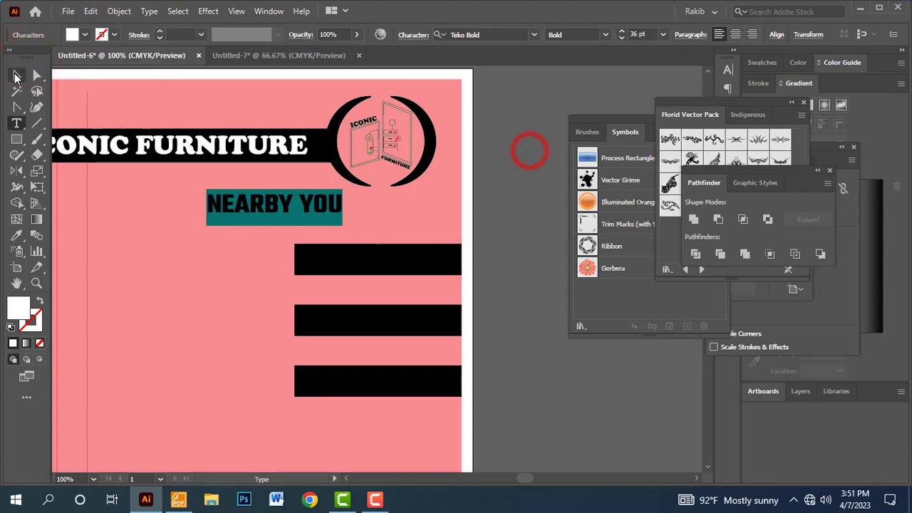
mouse_move(258, 204)
left_mouse_down()
mouse_move(344, 267)
mouse_move(351, 261)
left_mouse_up()
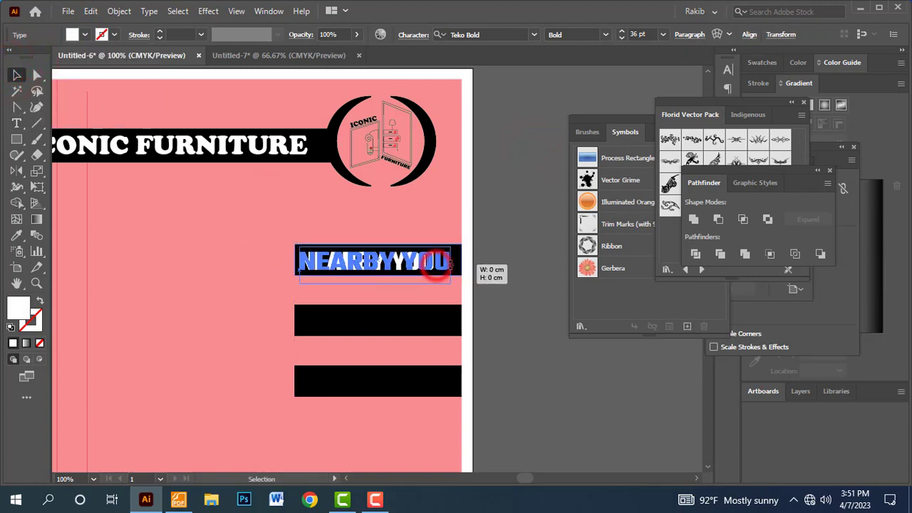
left_click(507, 266)
- Duplicate the label to the left of the bars and begin retyping it
left_click_drag(391, 269, 393, 319)
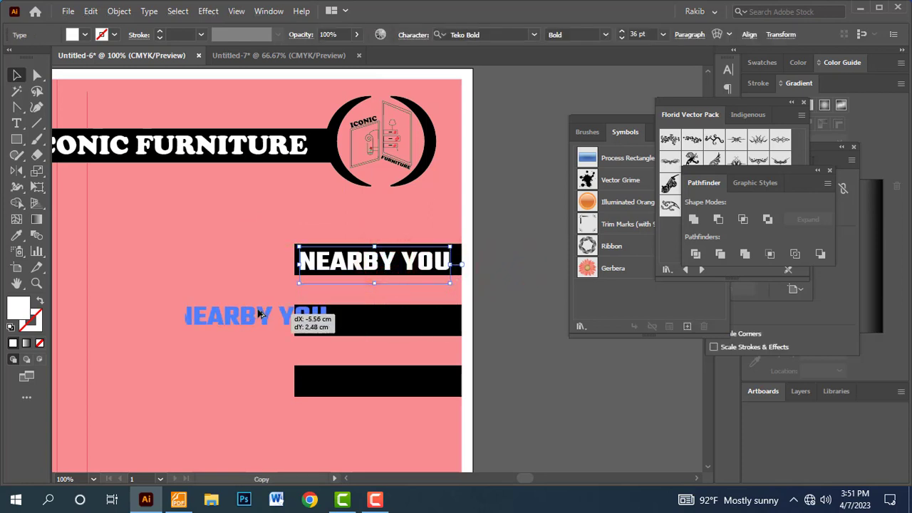
left_click_drag(392, 319, 197, 254)
triple_click(194, 249)
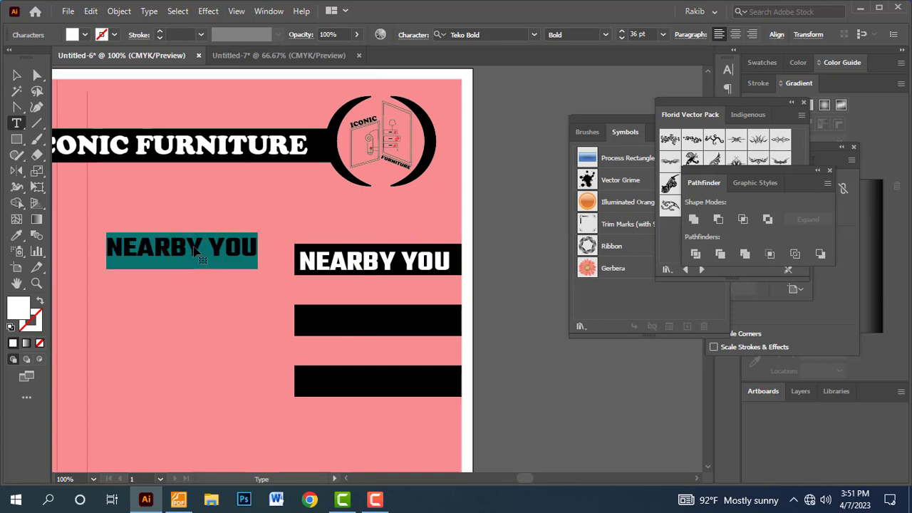
type("HOME DE")
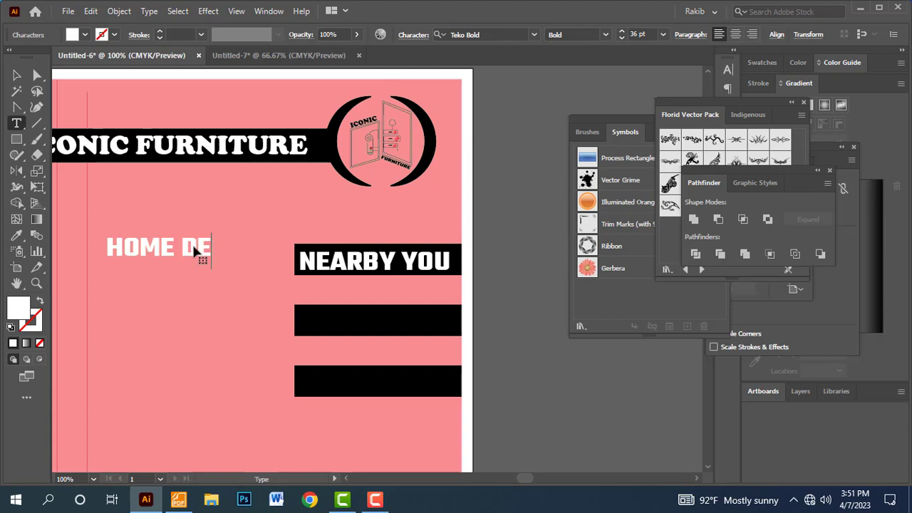
type("LIVERY")
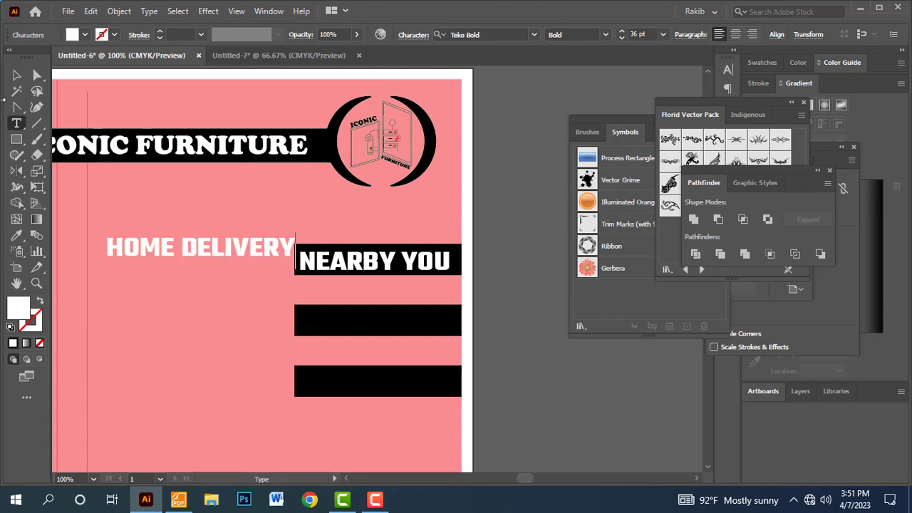
- Place HOME DELIVERY on the second bar, then move both labels off the bars
left_click(16, 75)
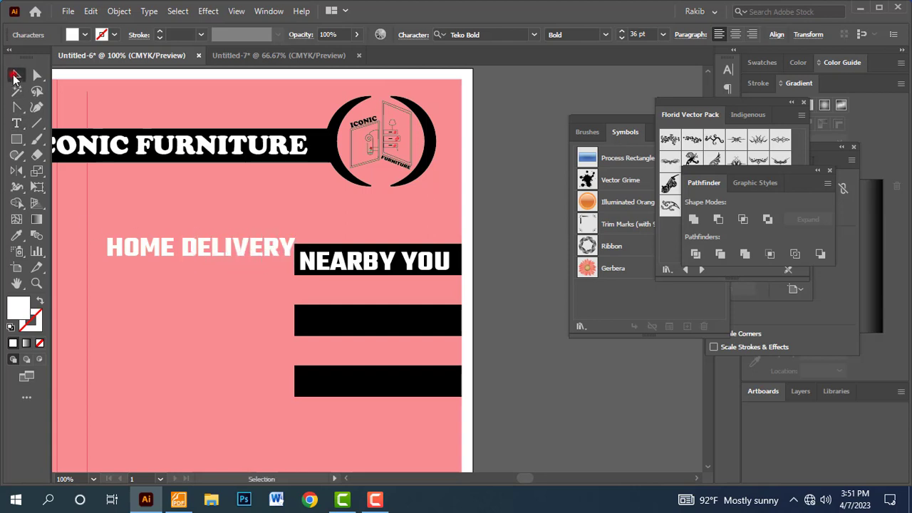
left_click_drag(242, 248, 410, 325)
left_click(501, 298)
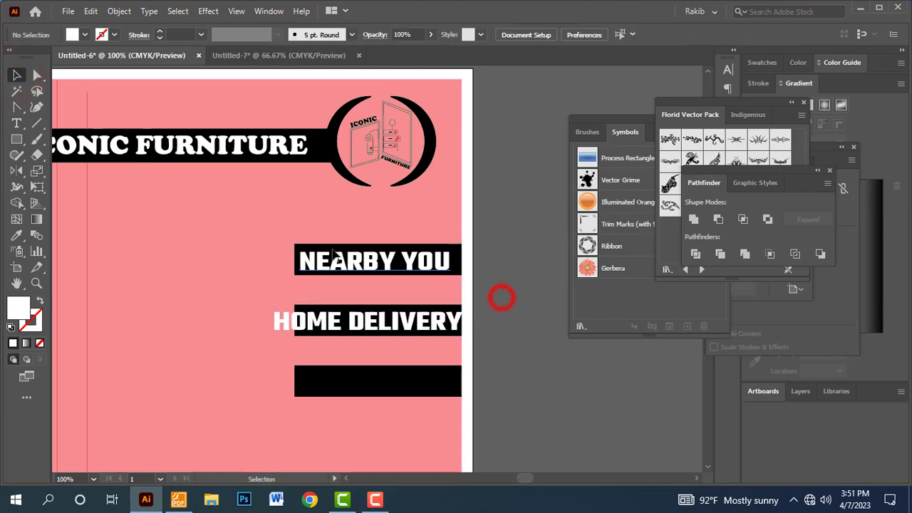
left_click(307, 246)
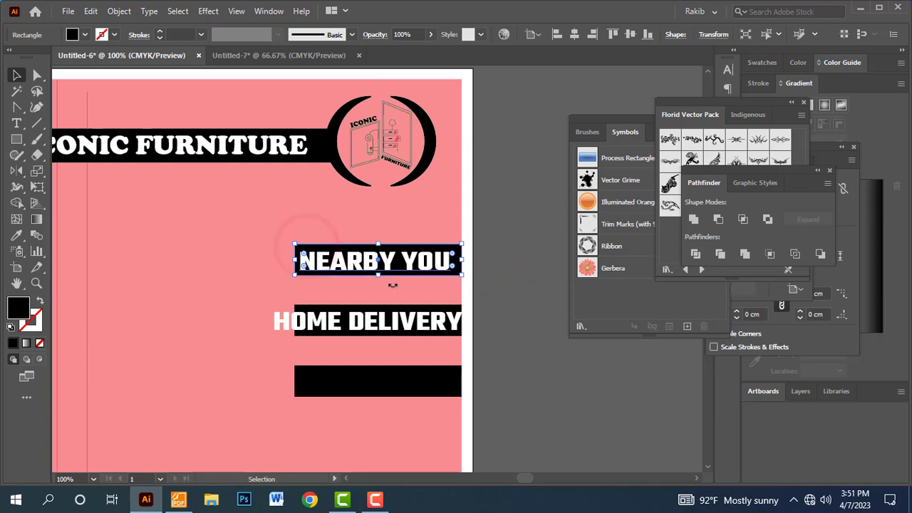
left_click(555, 341)
mouse_move(349, 321)
left_mouse_down()
mouse_move(236, 322)
mouse_move(68, 377)
left_mouse_up()
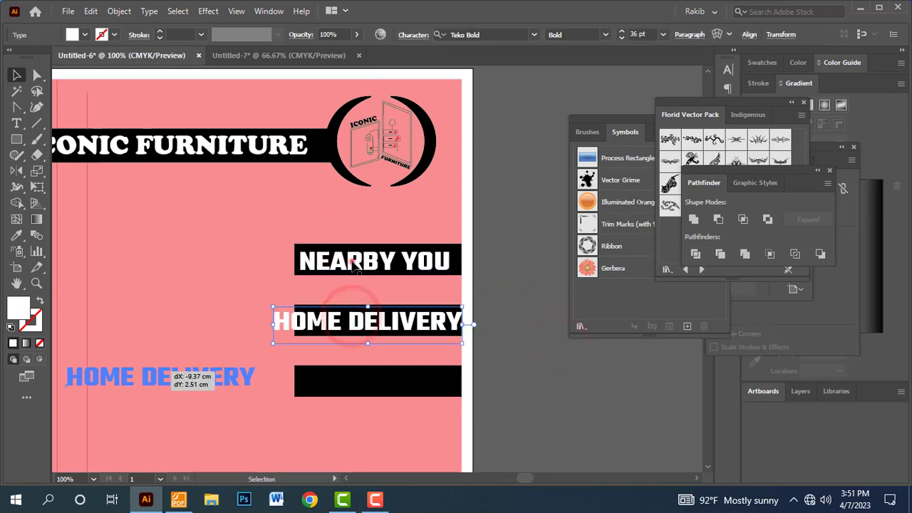
left_click_drag(352, 261, 243, 423)
- Stretch all three black bars further left and put NEARBY YOU and HOME DELIVERY back on them
left_click_drag(281, 236, 302, 399)
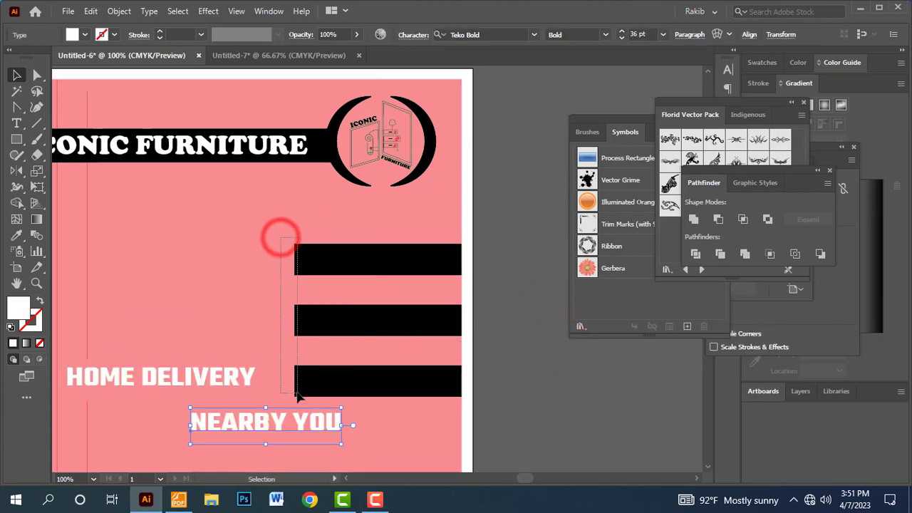
left_click_drag(295, 321, 255, 322)
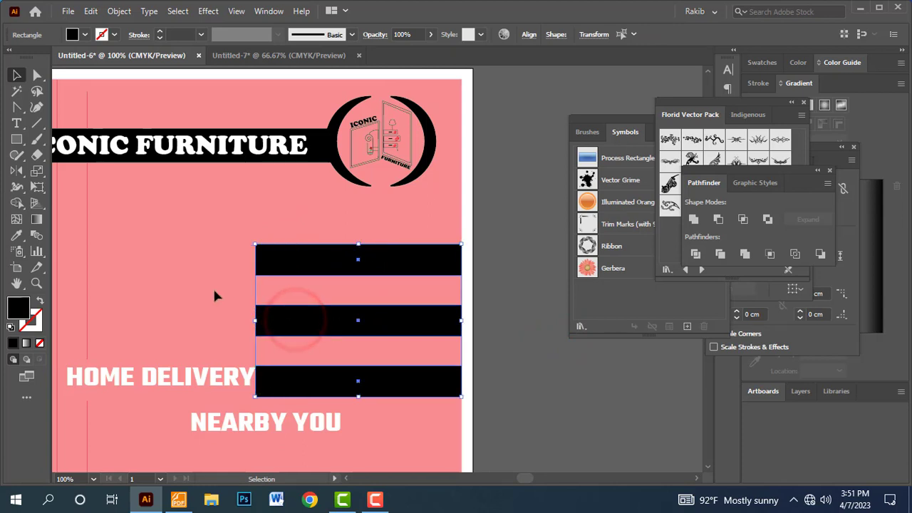
left_click(190, 276)
left_click_drag(198, 384, 188, 347)
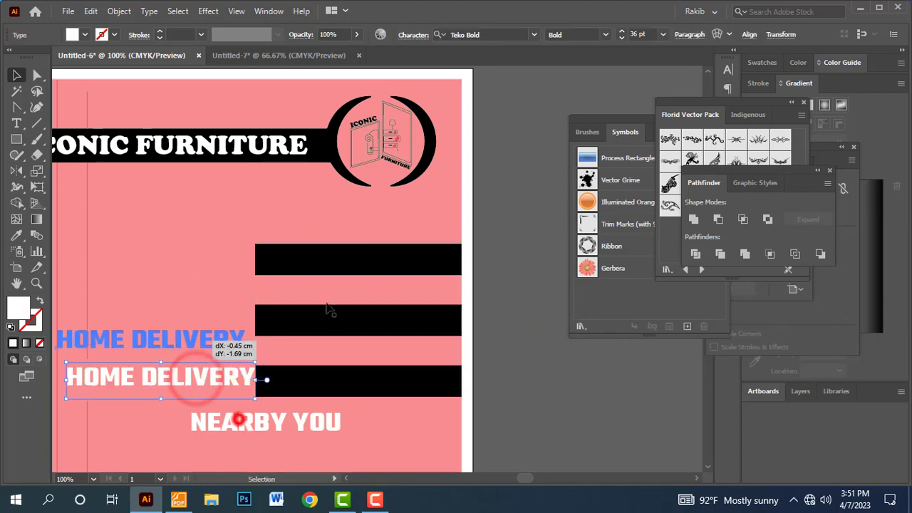
left_click_drag(241, 422, 346, 263)
mouse_move(179, 347)
left_mouse_down()
mouse_move(403, 322)
mouse_move(390, 322)
mouse_move(382, 385)
left_mouse_up()
- Retype the bottom-bar label as AFTER SERVICE, then select all three labels together
triple_click(380, 384)
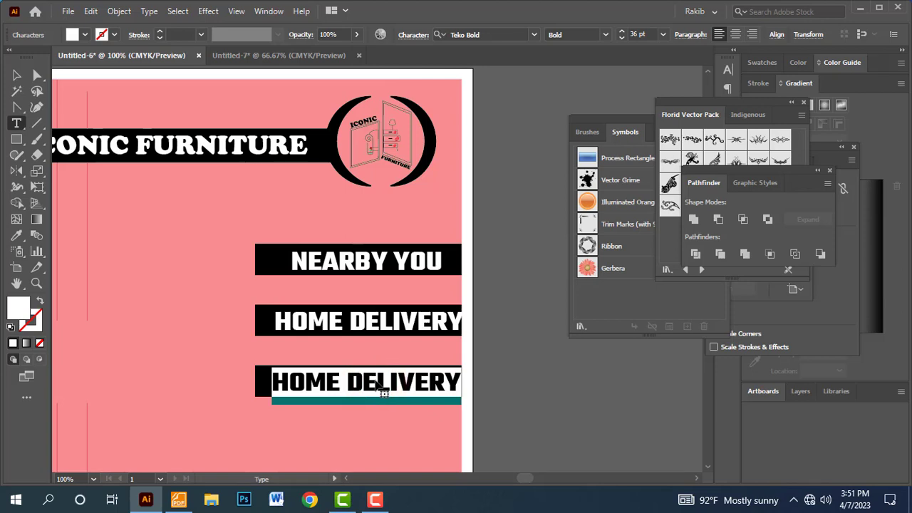
type("AFTER")
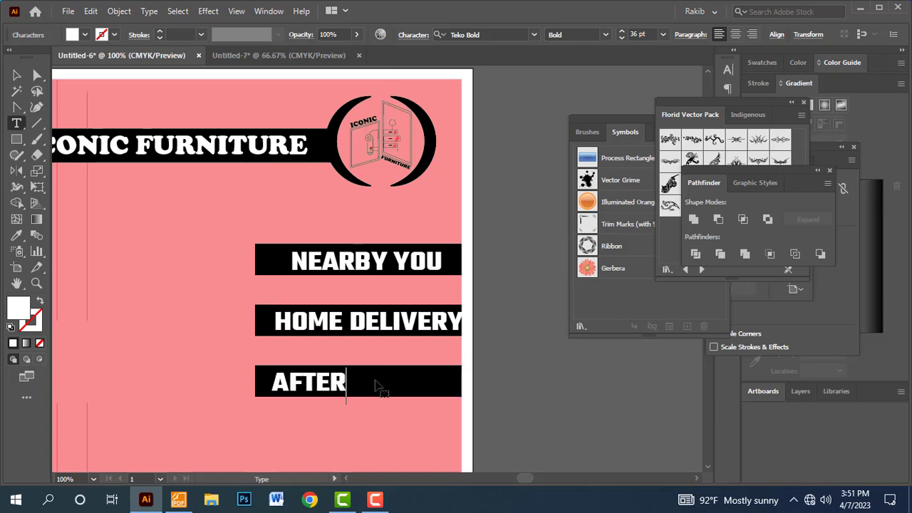
type(" SE")
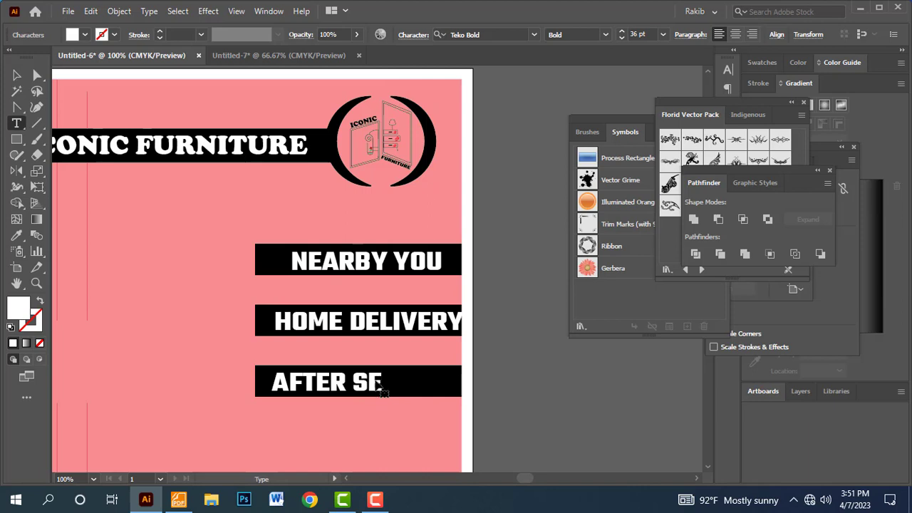
type("RV")
type("ICE")
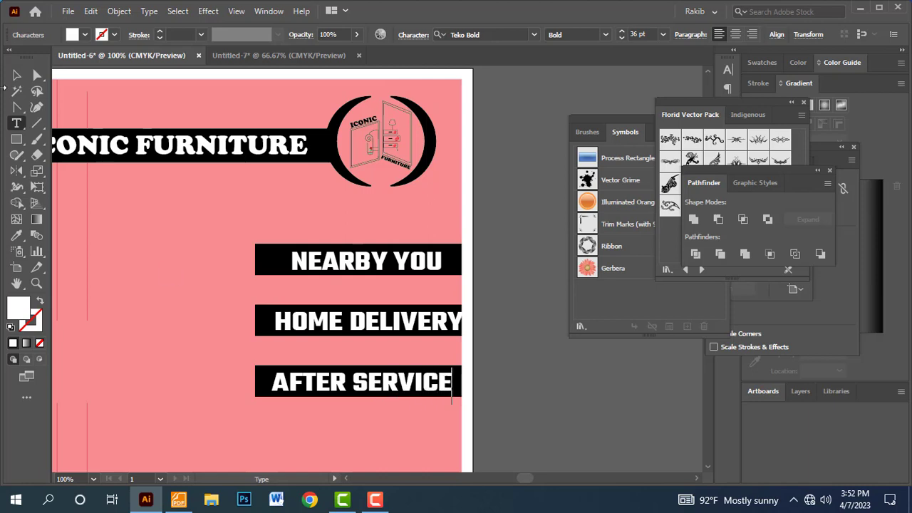
left_click(16, 75)
left_click(417, 323, "shift")
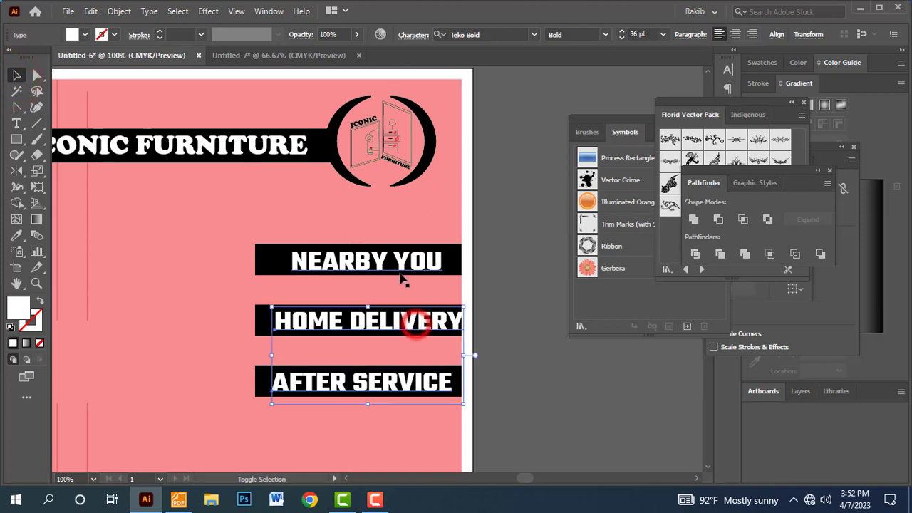
left_click(385, 260, "shift")
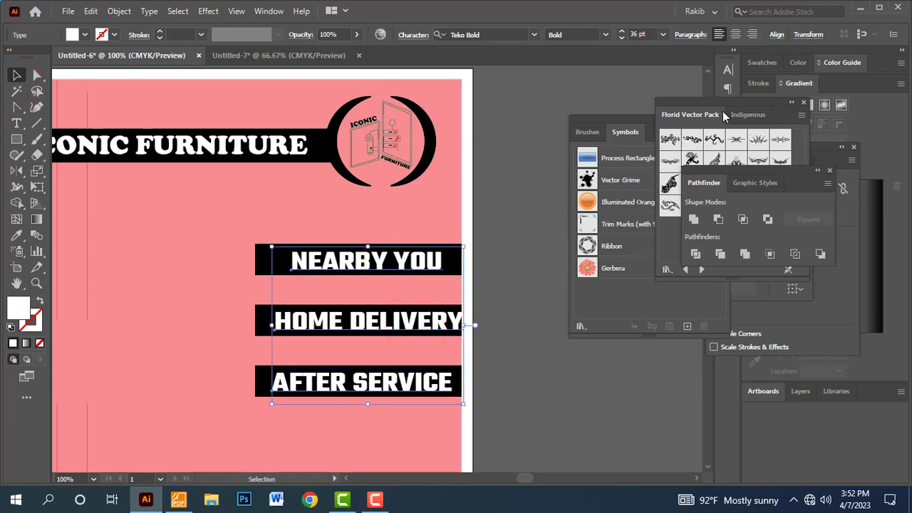
- Horizontally centre the three labels with the Align panel and nudge them slightly left
left_click_drag(724, 116, 824, 263)
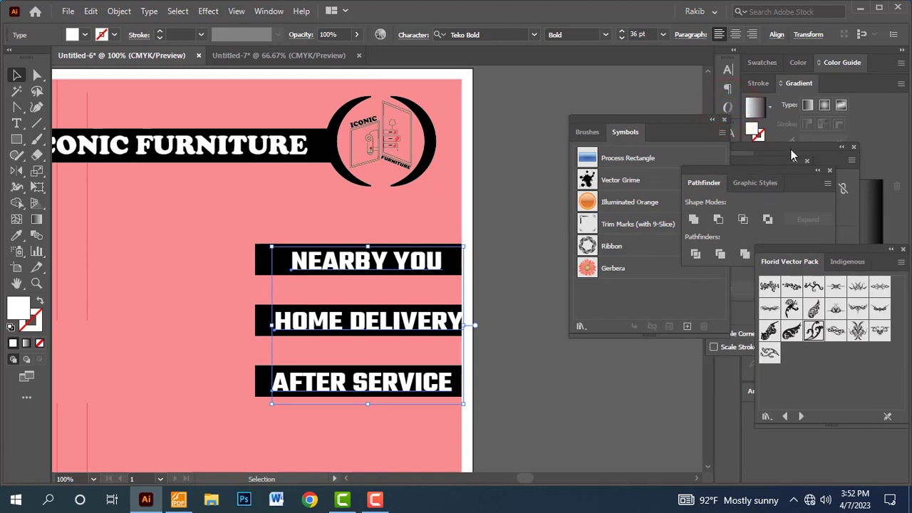
mouse_move(793, 155)
left_mouse_down()
mouse_move(759, 165)
mouse_move(553, 118)
left_mouse_up()
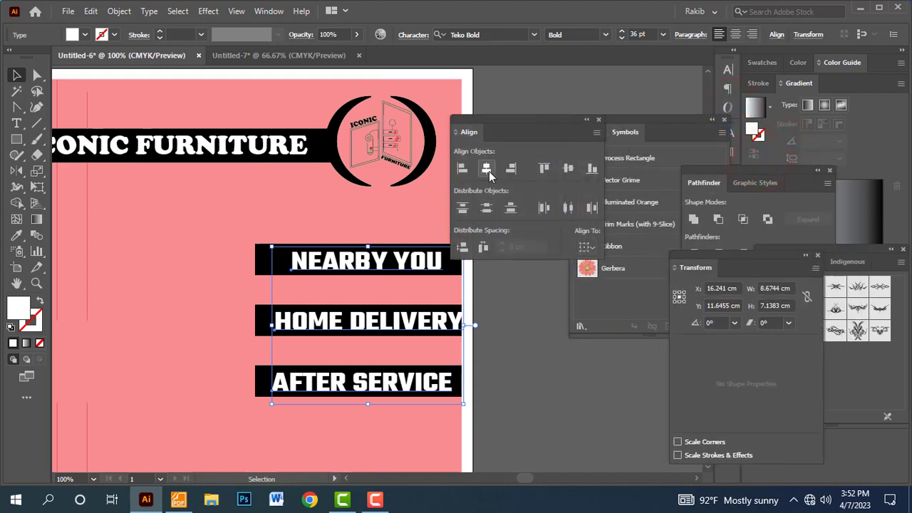
left_click(487, 168)
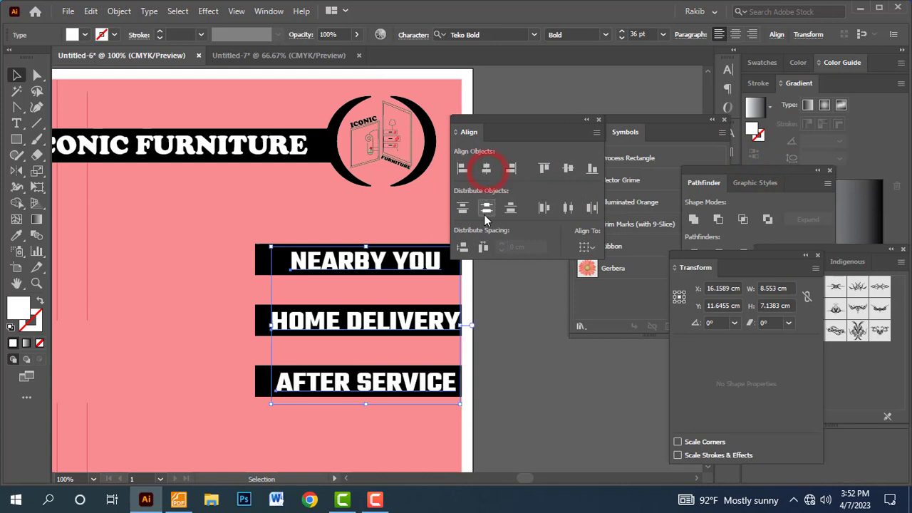
left_click(487, 207)
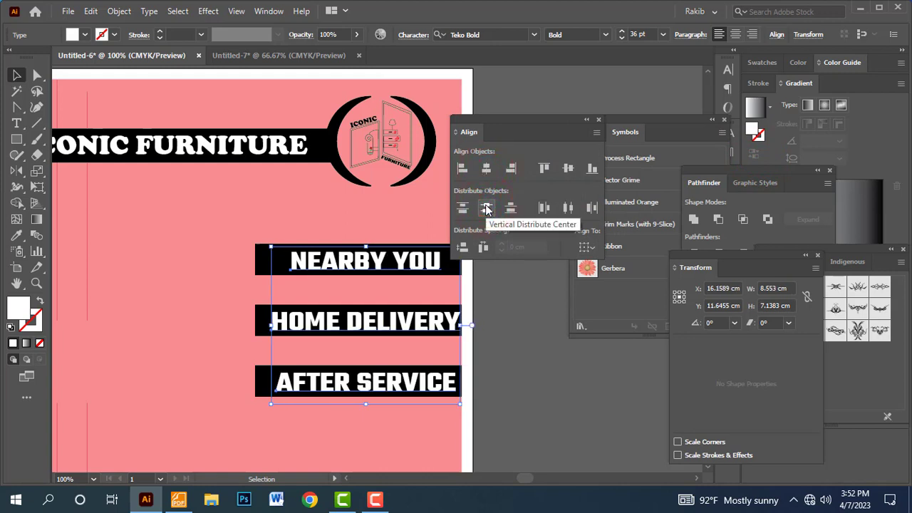
left_click(487, 206)
left_click_drag(539, 124, 804, 124)
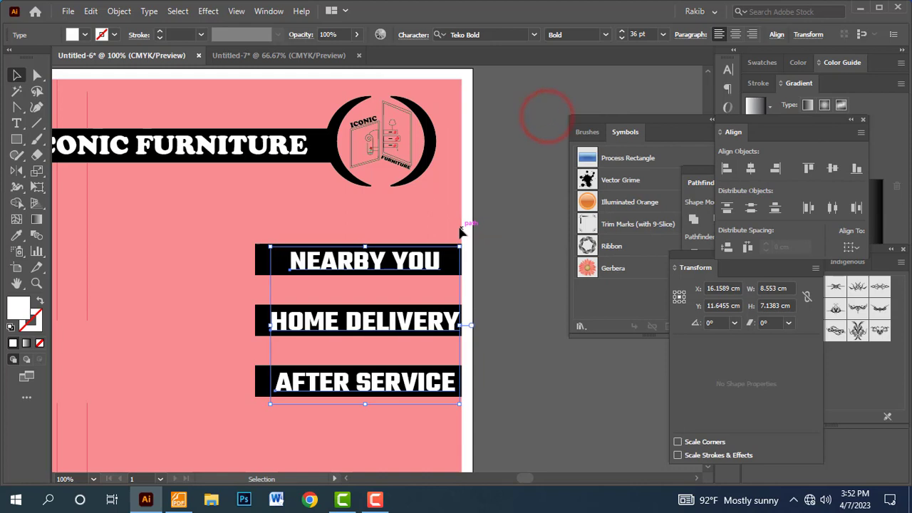
left_click_drag(468, 256, 463, 257)
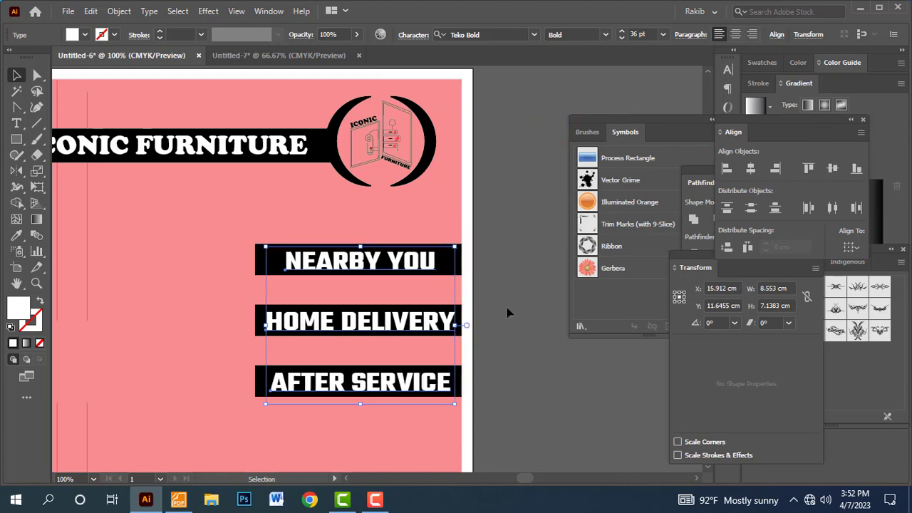
left_click(508, 312)
key("ctrl+minus")
key("ctrl+minus")
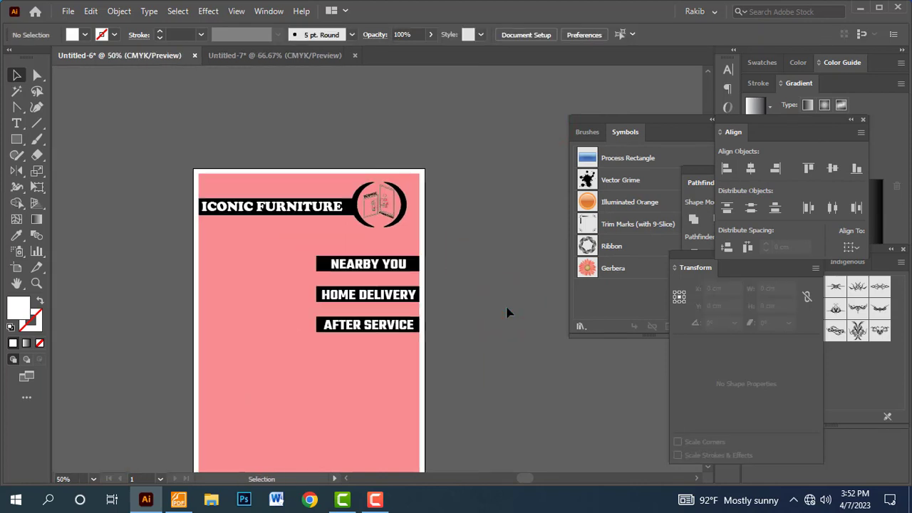
left_click_drag(499, 343, 493, 263)
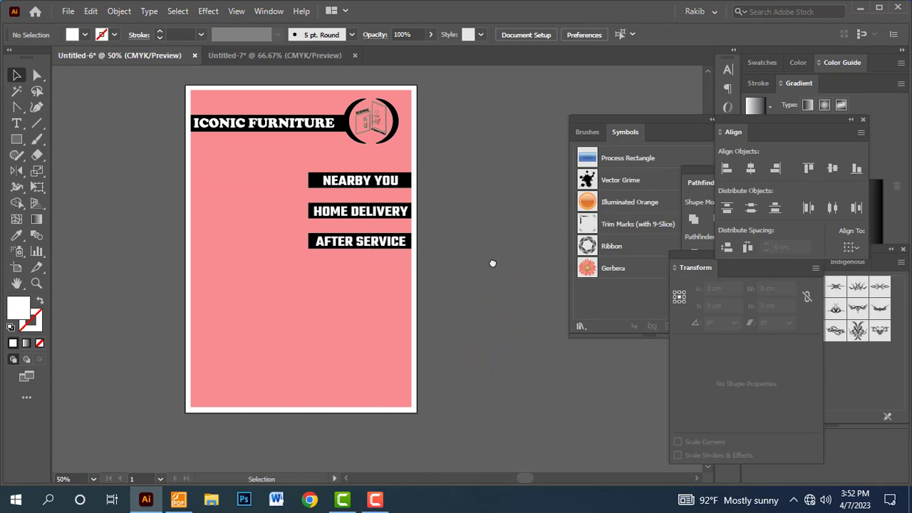
- In the task sheet PDF, clear the red boxes and mark the sample's curved swoosh
key("alt+Tab")
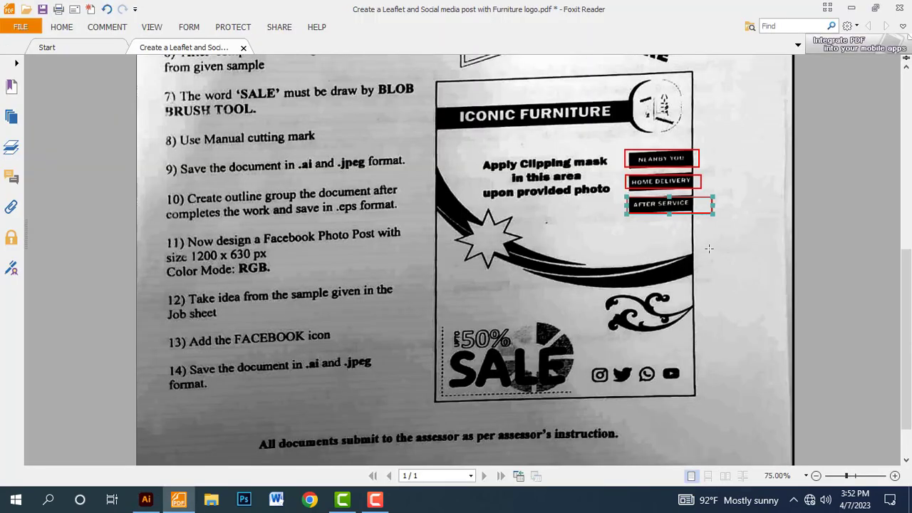
key("ctrl+z")
key("ctrl+z")
key("ctrl+z")
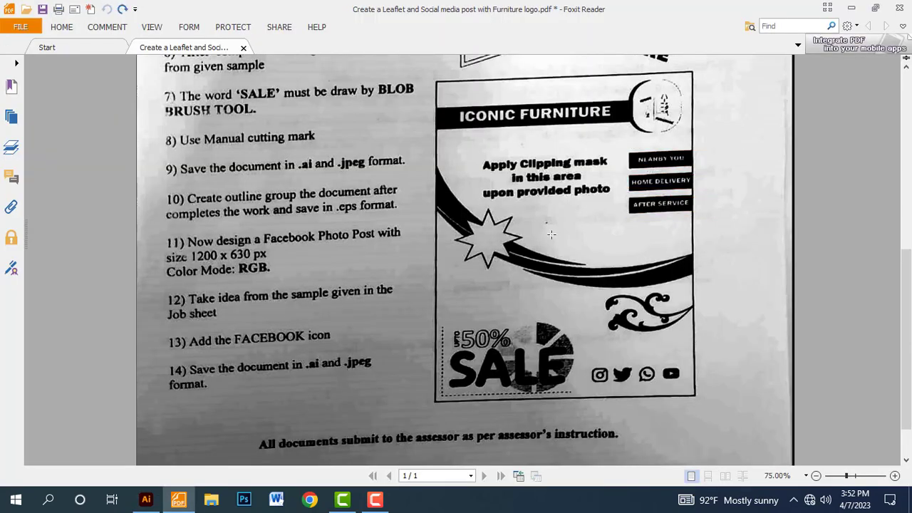
scroll(550, 237, "down", 1)
left_click_drag(423, 129, 482, 205)
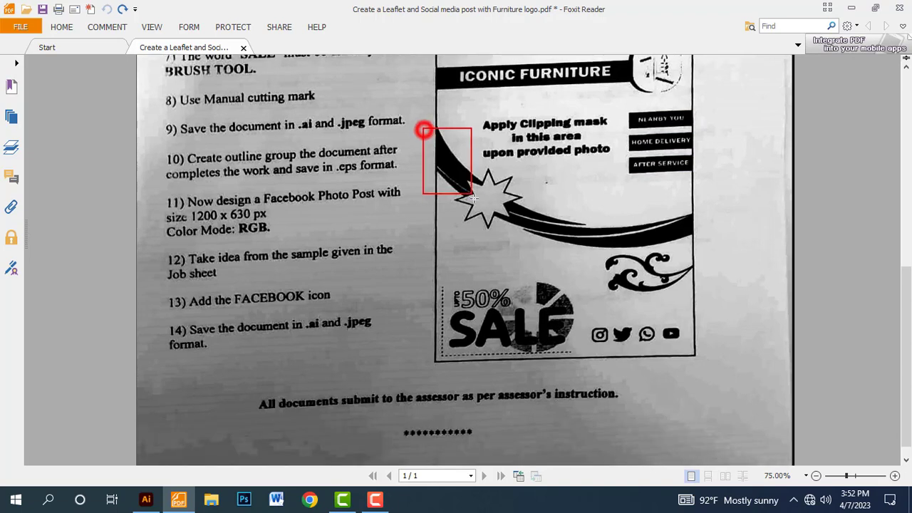
left_click_drag(725, 202, 561, 246)
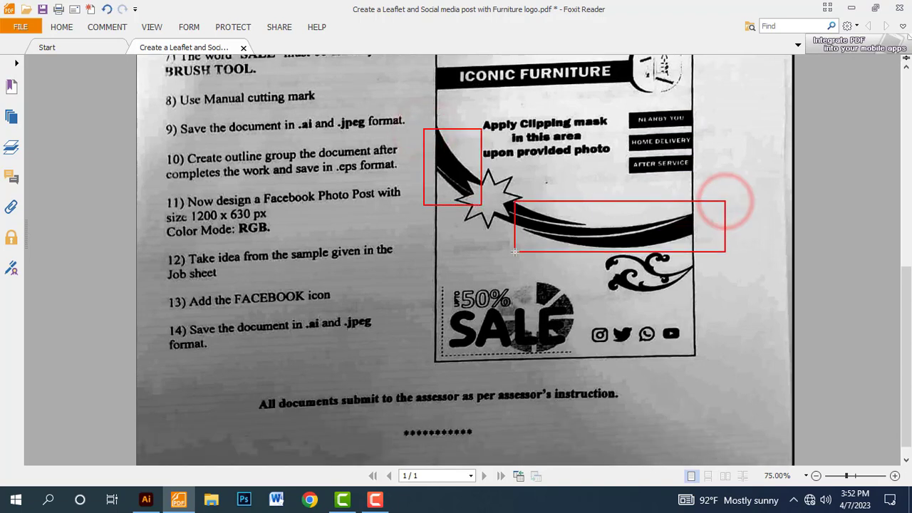
key("ctrl+z")
key("ctrl+z")
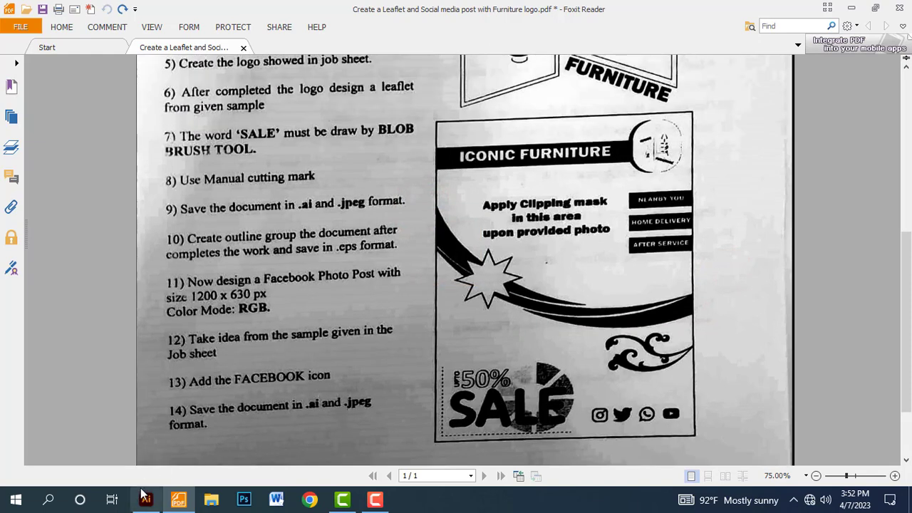
- Back in Illustrator, set new shapes to a black stroke with no fill
left_click(147, 499)
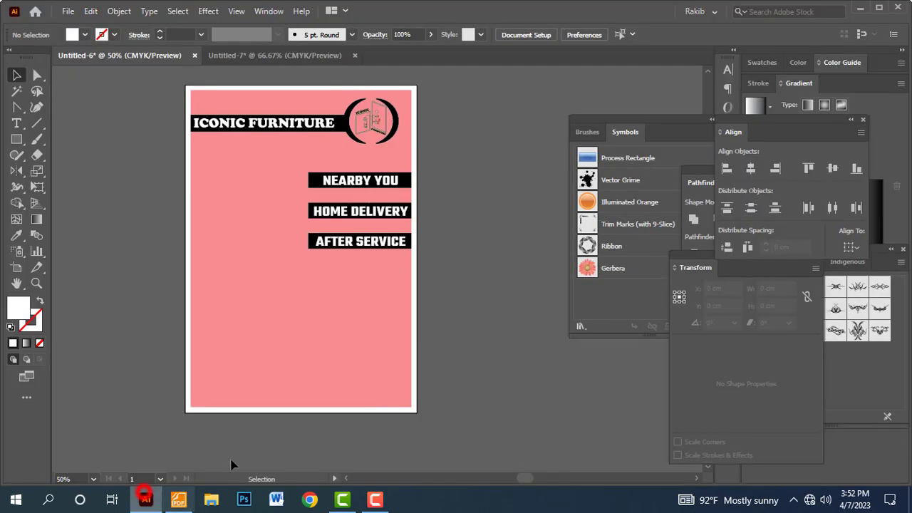
key("ctrl+plus")
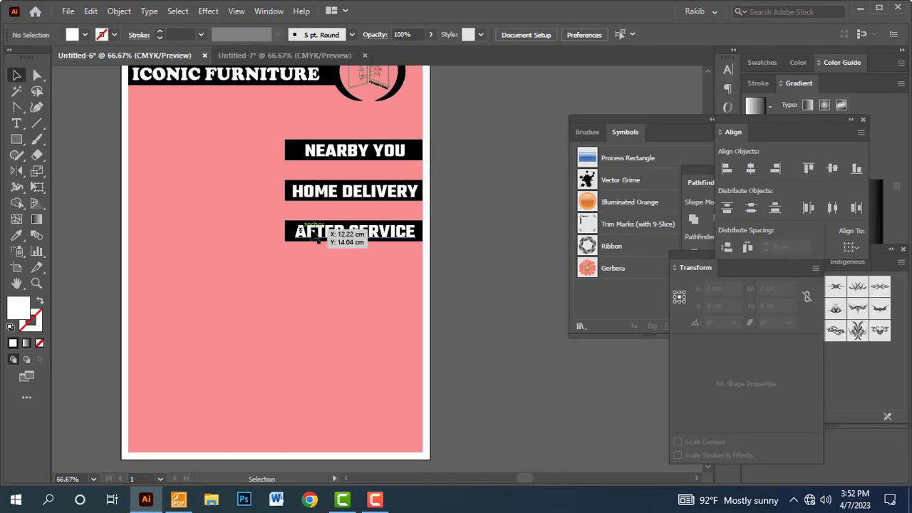
left_click_drag(262, 209, 273, 243)
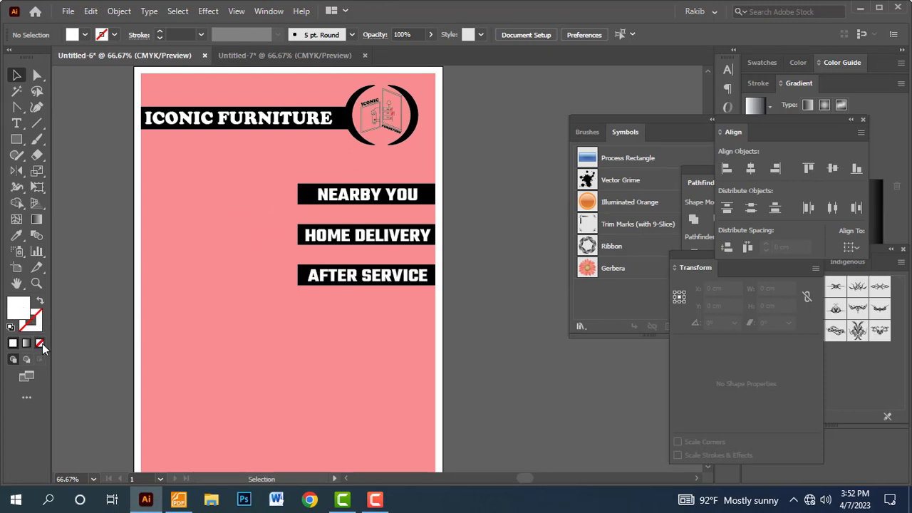
left_click(10, 326)
left_click(39, 344)
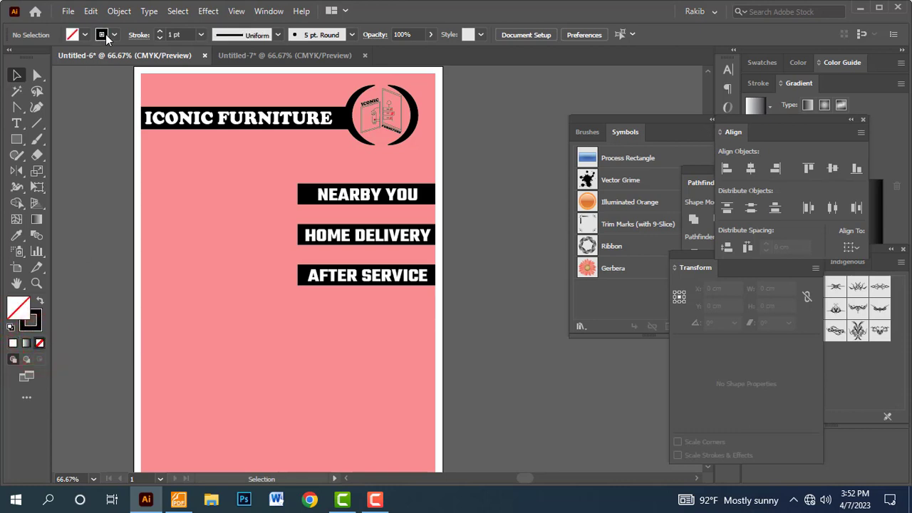
left_click(114, 39)
left_click(39, 51)
left_click(82, 170)
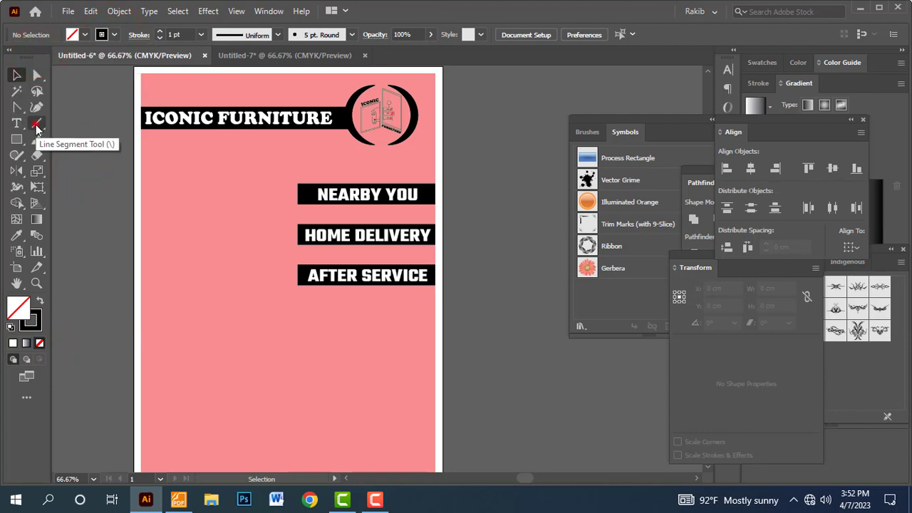
- Draw a diagonal line from the leaflet's left edge and give it a 40 pt stroke
left_click(36, 124)
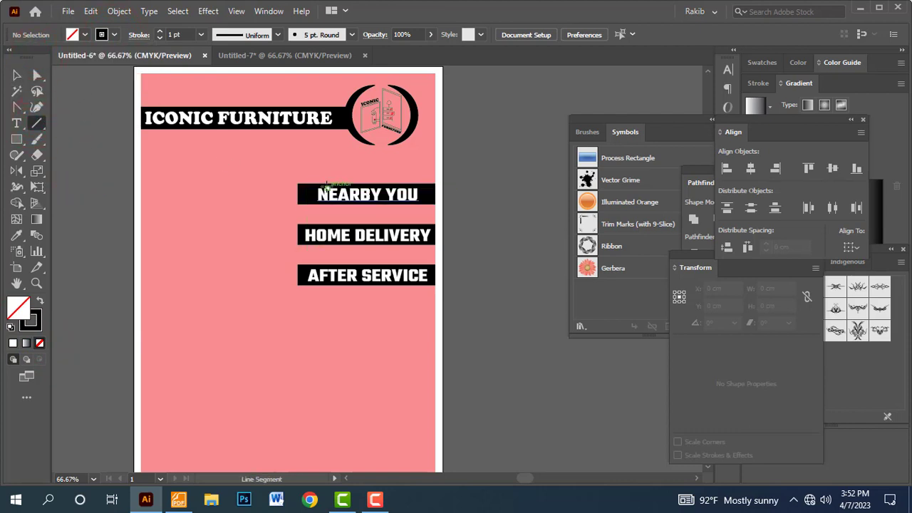
left_click_drag(288, 285, 289, 180)
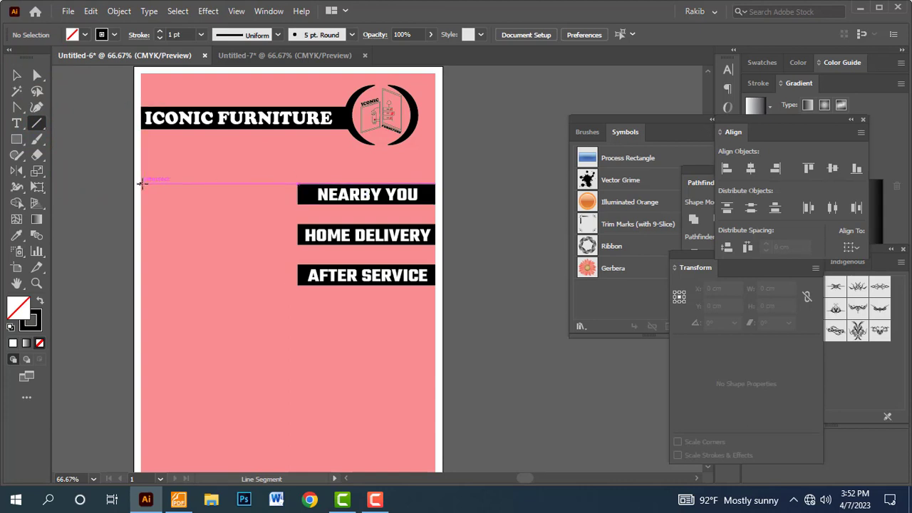
mouse_move(143, 184)
left_mouse_down()
mouse_move(322, 328)
mouse_move(339, 330)
left_mouse_up()
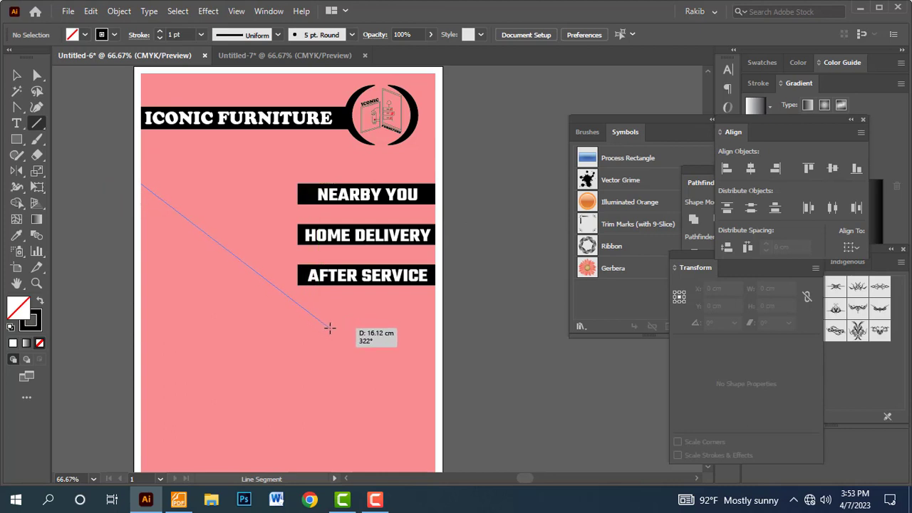
left_click_drag(336, 331, 335, 330)
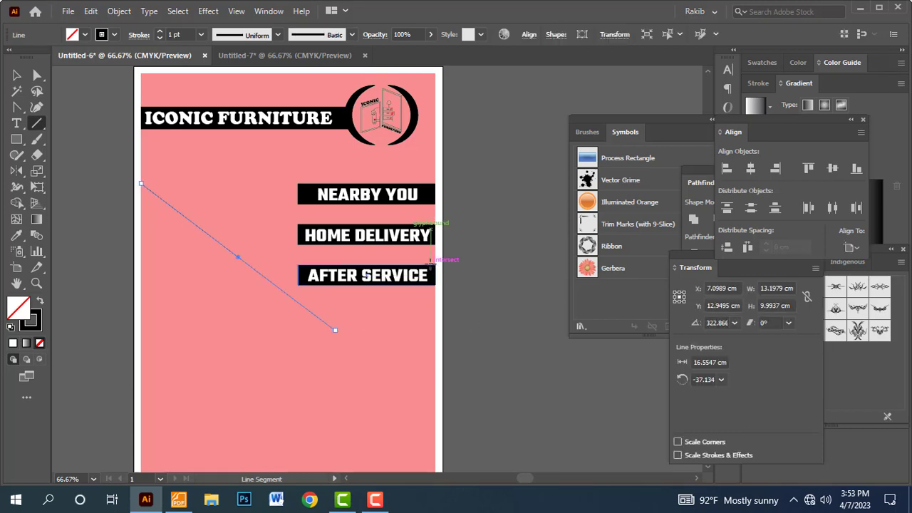
left_click(179, 34)
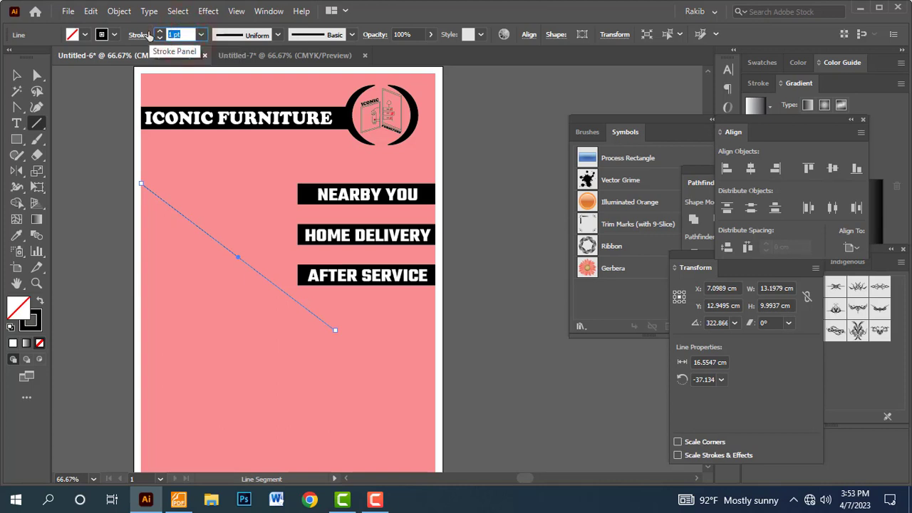
type("40")
key("Return")
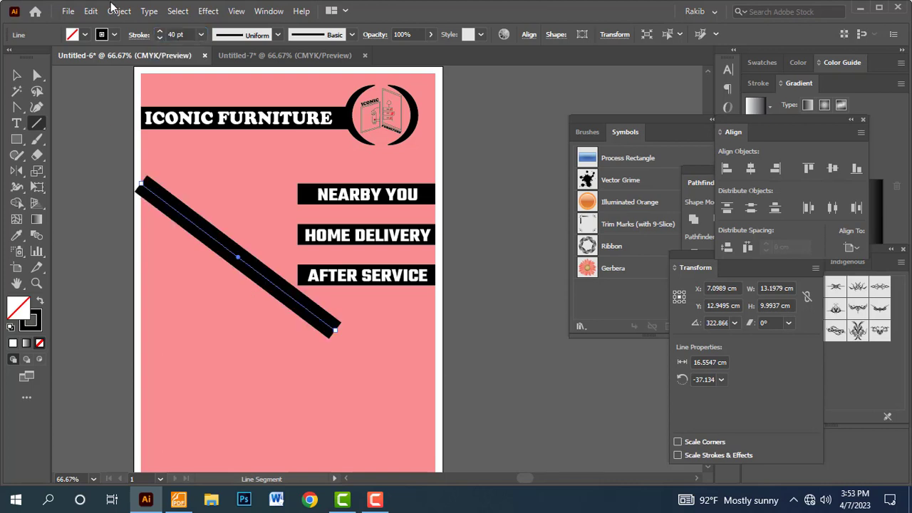
- Taper the thick diagonal line with Width Profile 4 and bend it into a downward curve
left_click(277, 36)
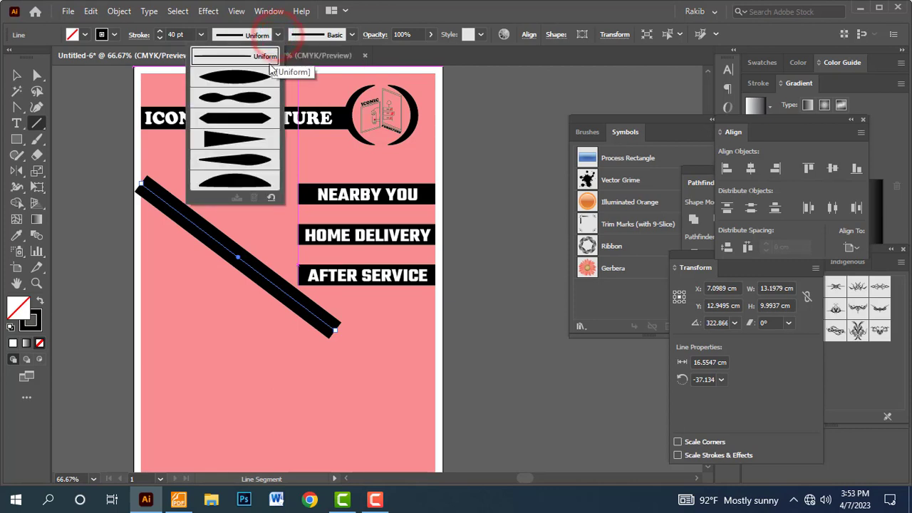
left_click(232, 140)
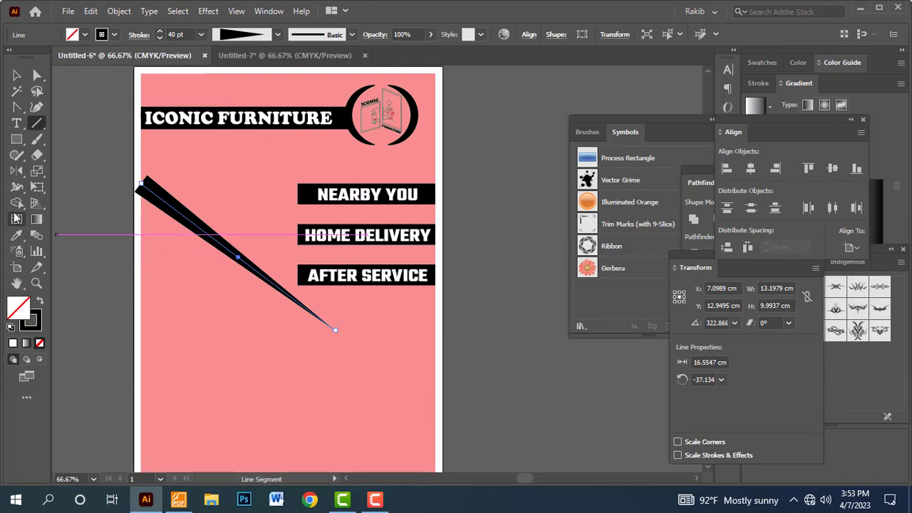
left_click(18, 109)
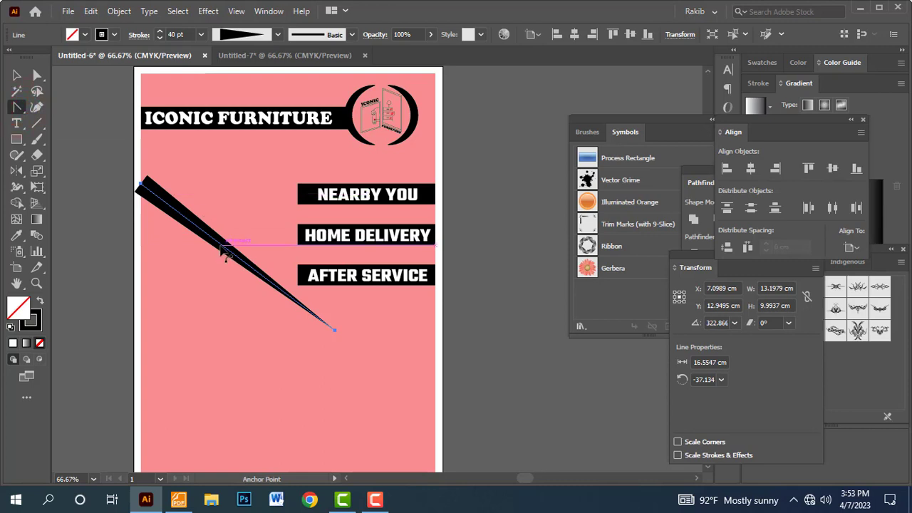
left_click_drag(220, 246, 216, 285)
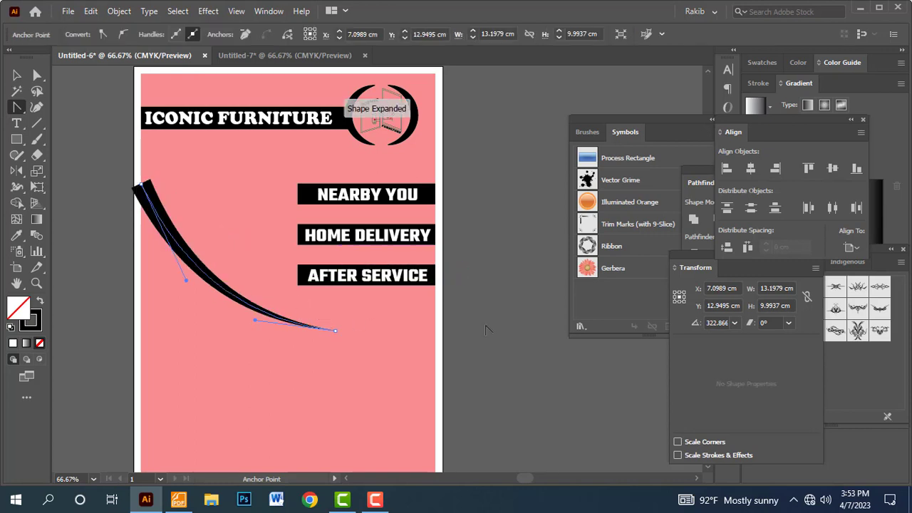
left_click(17, 75)
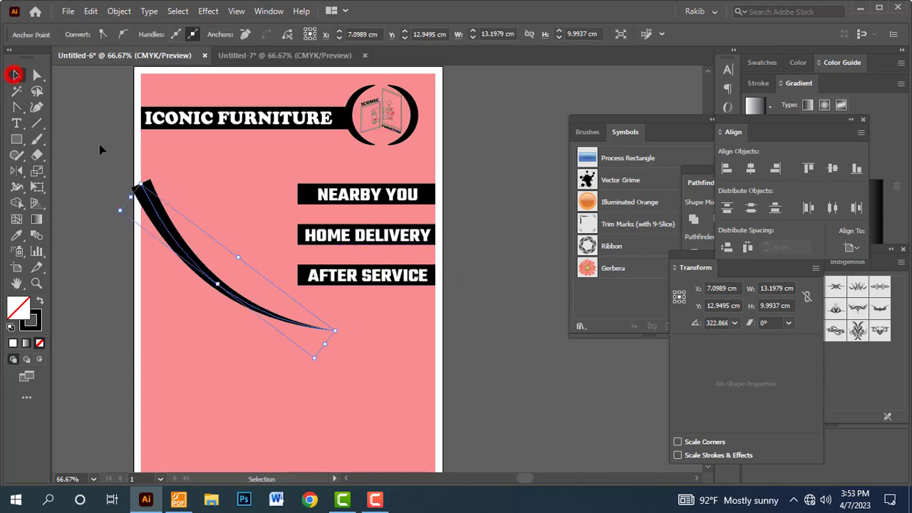
left_click(99, 145)
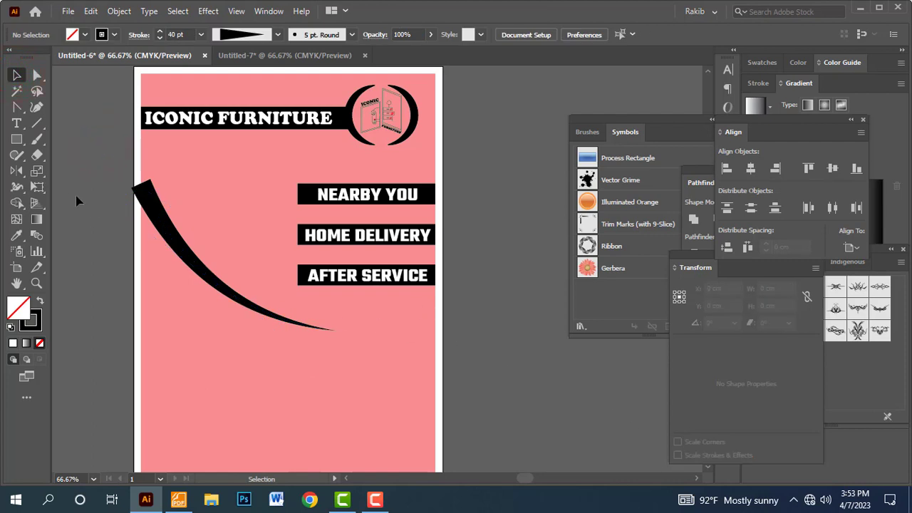
- Draw a long line from the poster's right edge to just under the first swoosh, with a 40 pt stroke
left_click(37, 125)
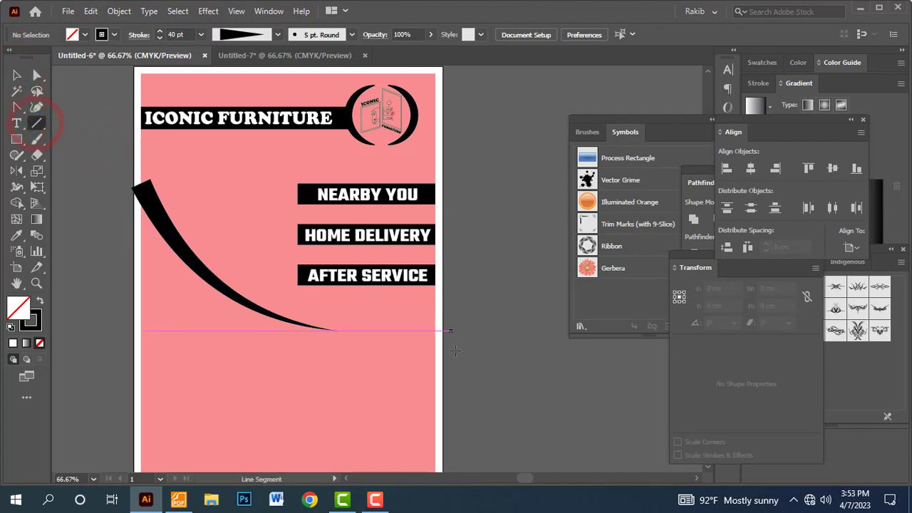
left_click_drag(481, 375, 478, 316)
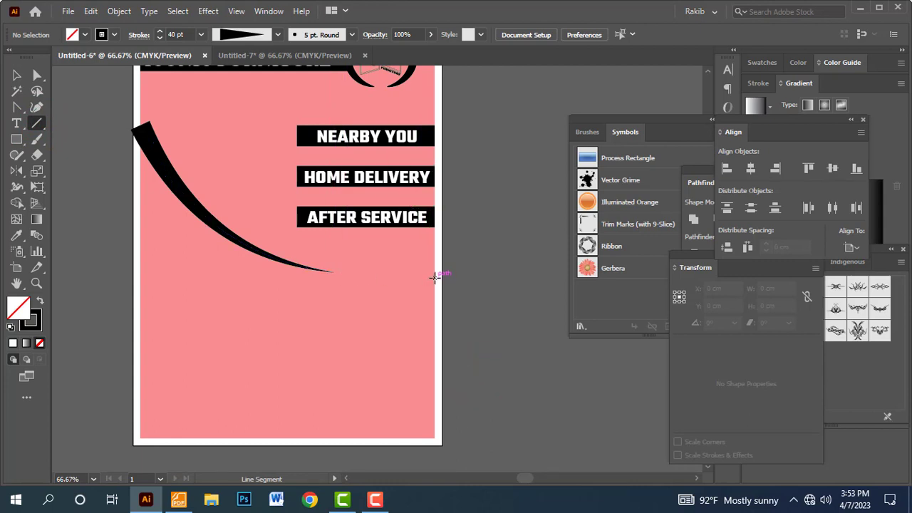
left_click_drag(435, 276, 204, 229)
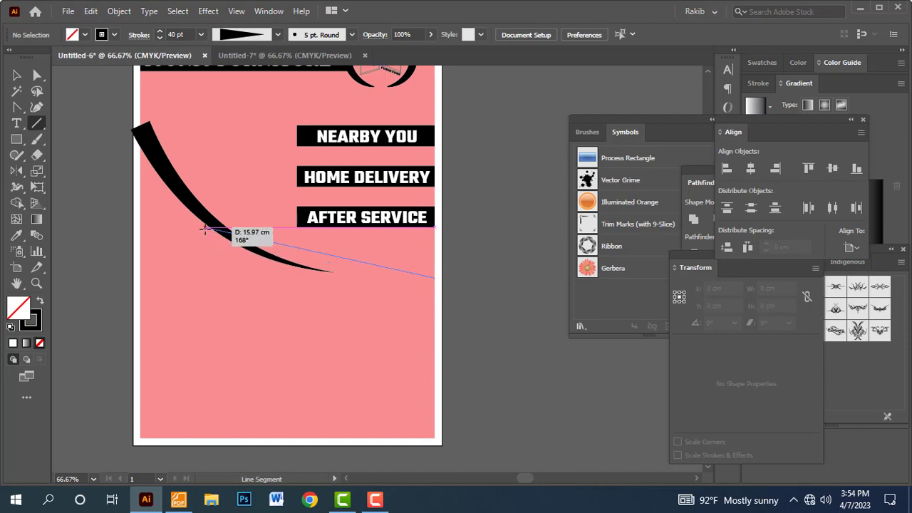
left_click_drag(205, 230, 194, 235)
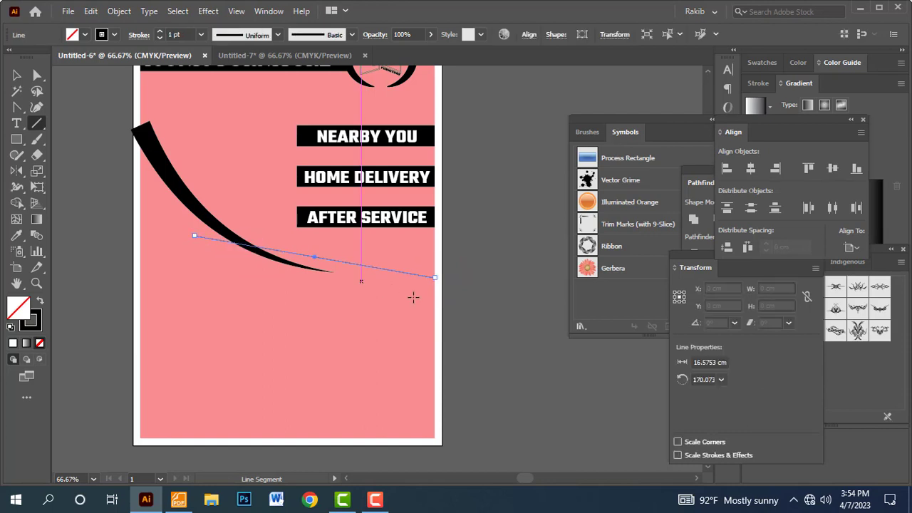
double_click(185, 34)
type("40")
key("Return")
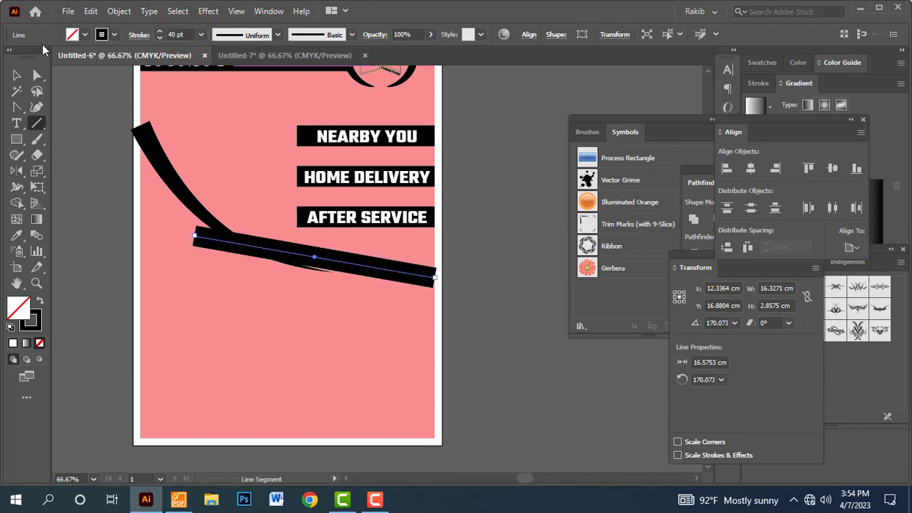
- Taper the new line with Width Profile 4 and bend it into a downward curve
left_click(278, 35)
left_click(238, 139)
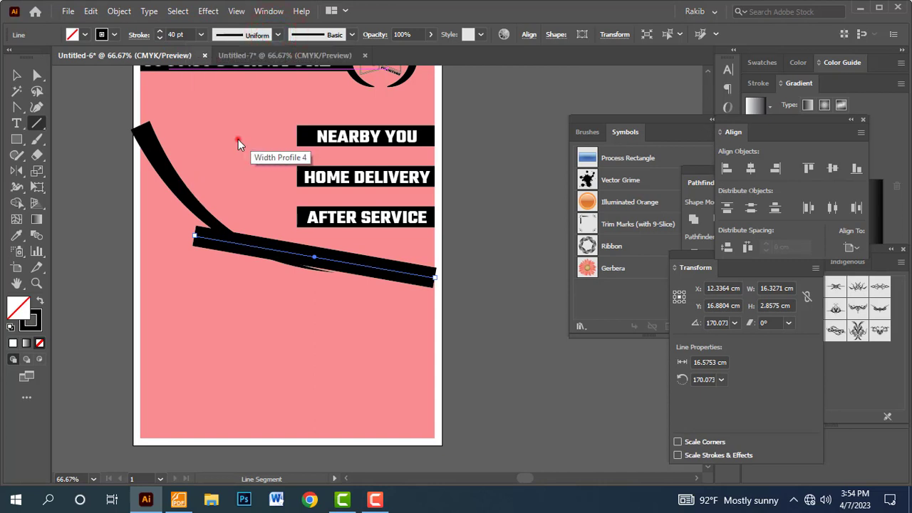
left_click(16, 109)
left_click(16, 111)
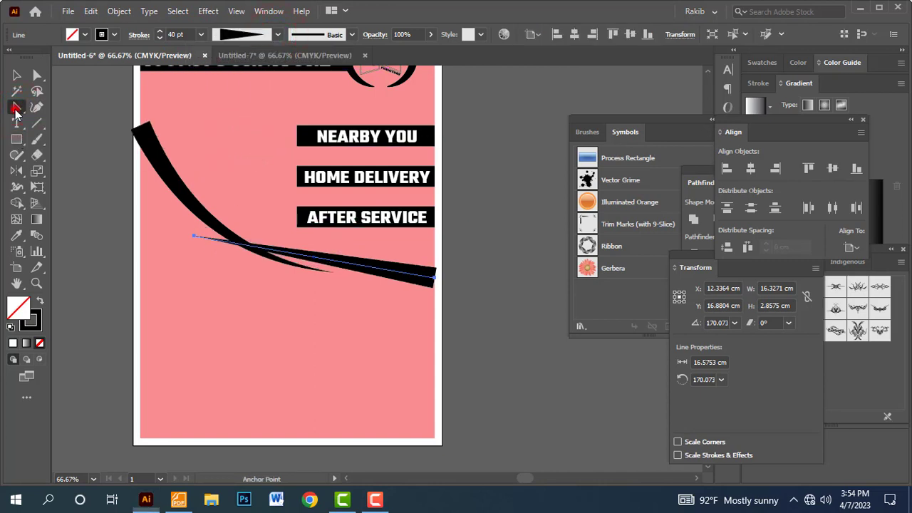
mouse_move(325, 260)
left_mouse_down()
mouse_move(316, 288)
mouse_move(347, 307)
left_mouse_up()
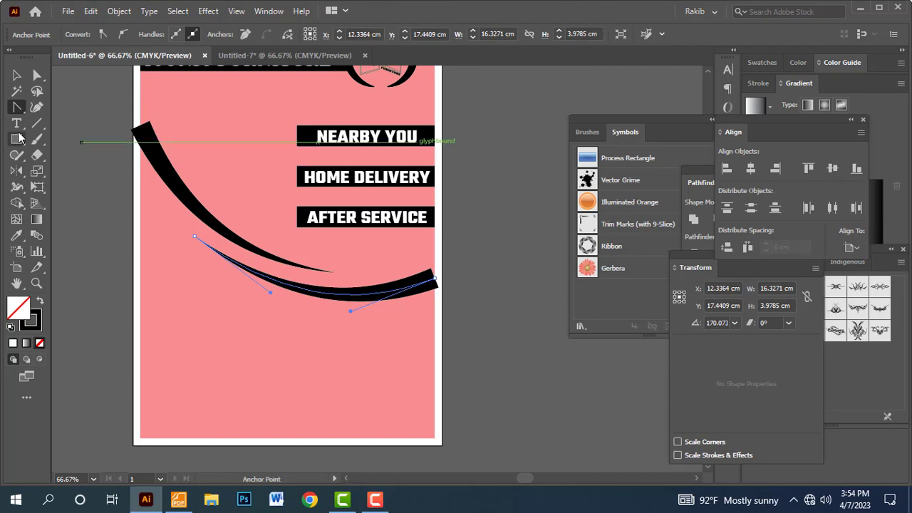
left_click(16, 75)
left_click(118, 184)
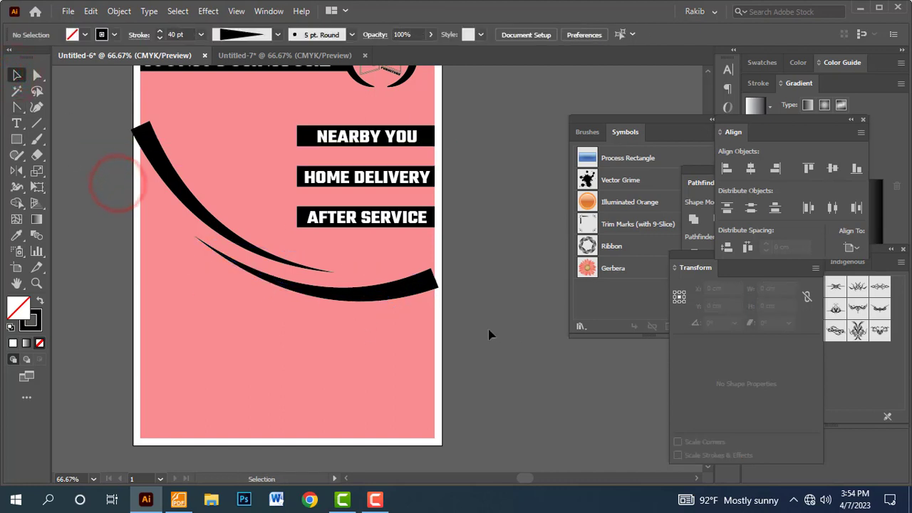
- Zoom in on the swooshes and close the Brushes/Symbols, Align, Transform and Pathfinder panels
left_click(37, 122)
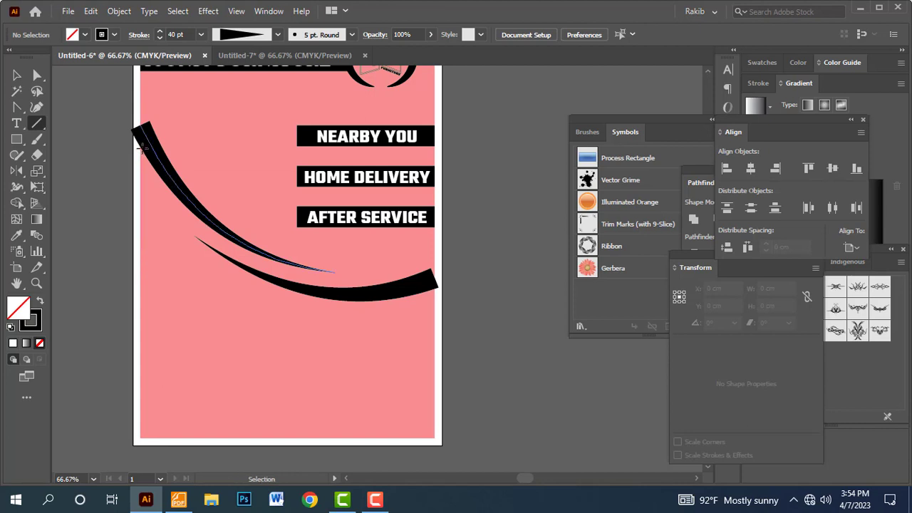
key("ctrl+plus")
mouse_move(199, 157)
left_mouse_down()
mouse_move(303, 210)
mouse_move(227, 198)
left_mouse_up()
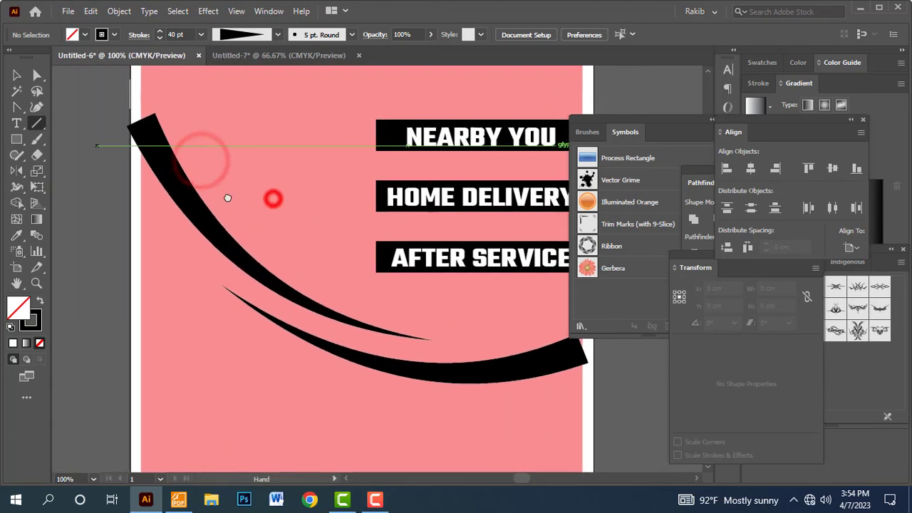
left_click(693, 123)
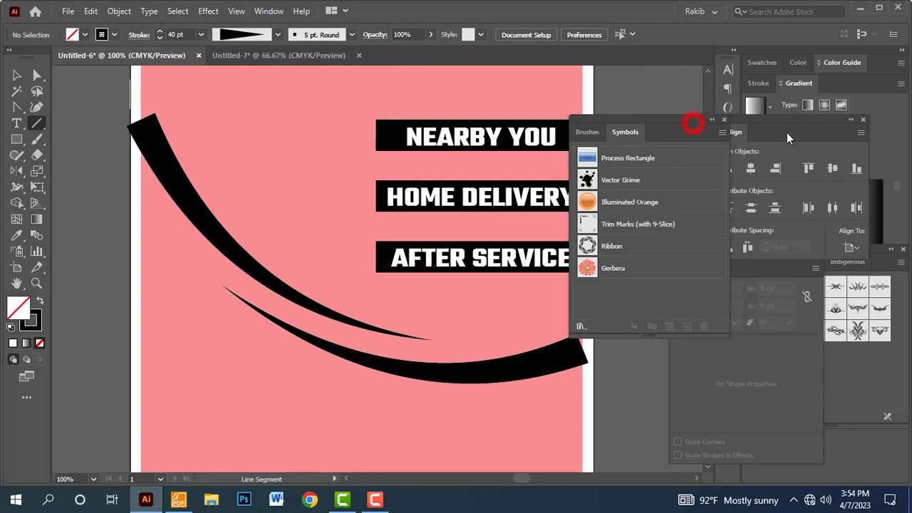
left_click(724, 120)
left_click(863, 119)
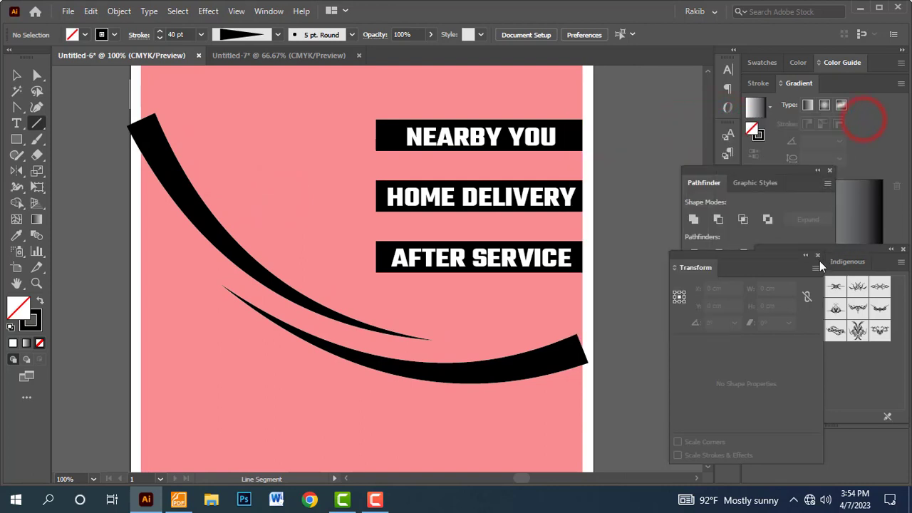
left_click(817, 255)
left_click(830, 171)
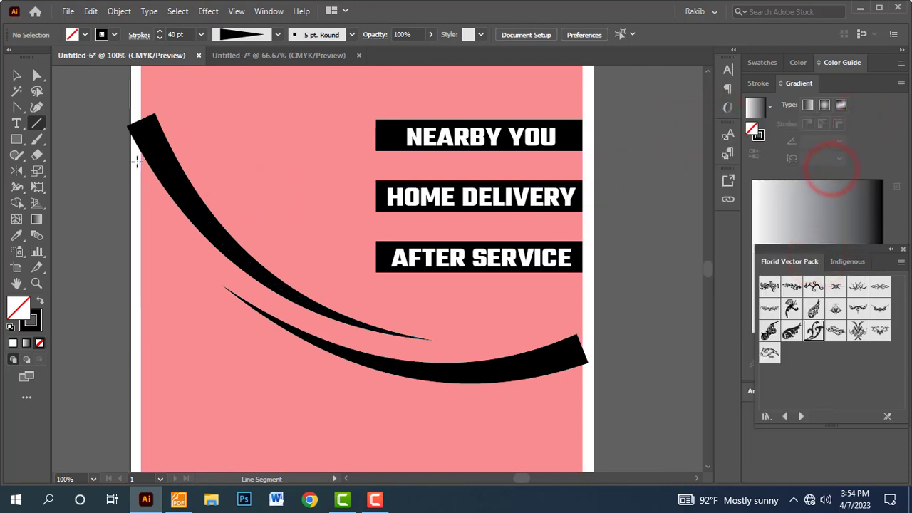
- Draw a 25 pt line from the upper swoosh's top end to the right edge
left_click(141, 153, "ctrl")
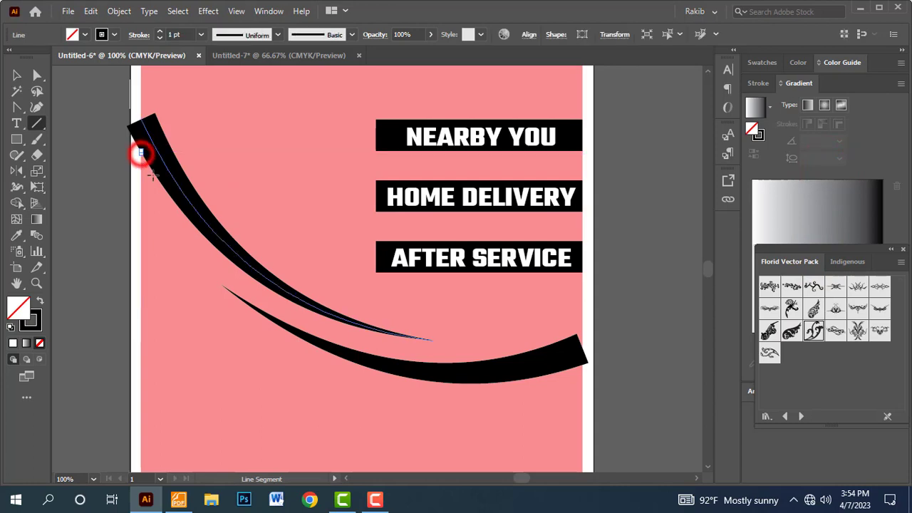
left_click(140, 150, "ctrl")
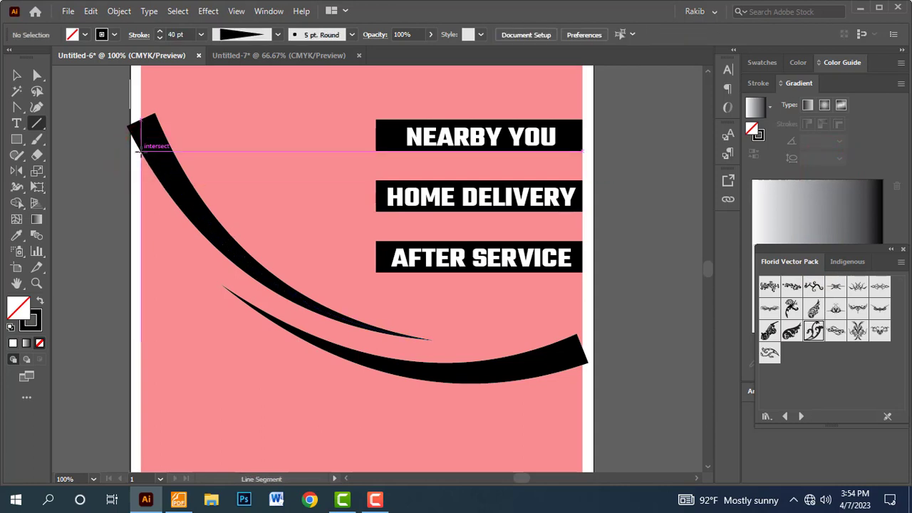
left_click_drag(139, 150, 575, 334)
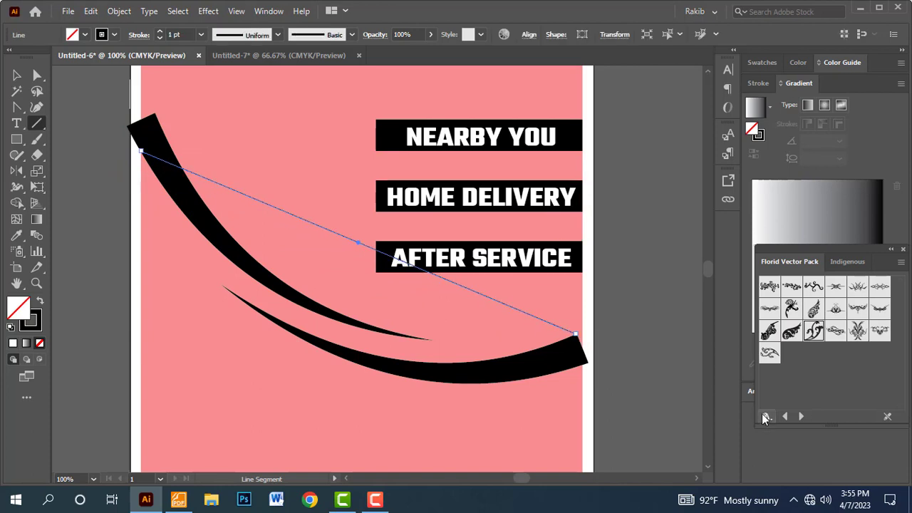
left_click(191, 34)
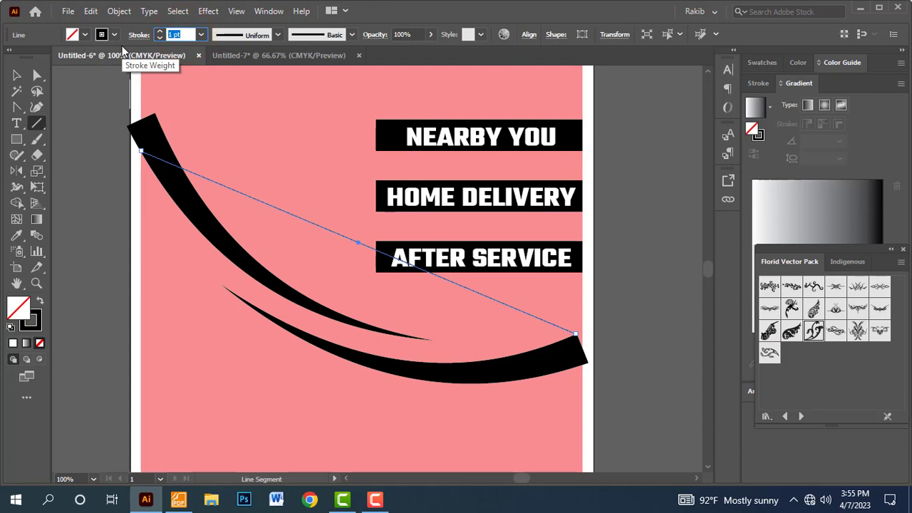
type("25")
key("Return")
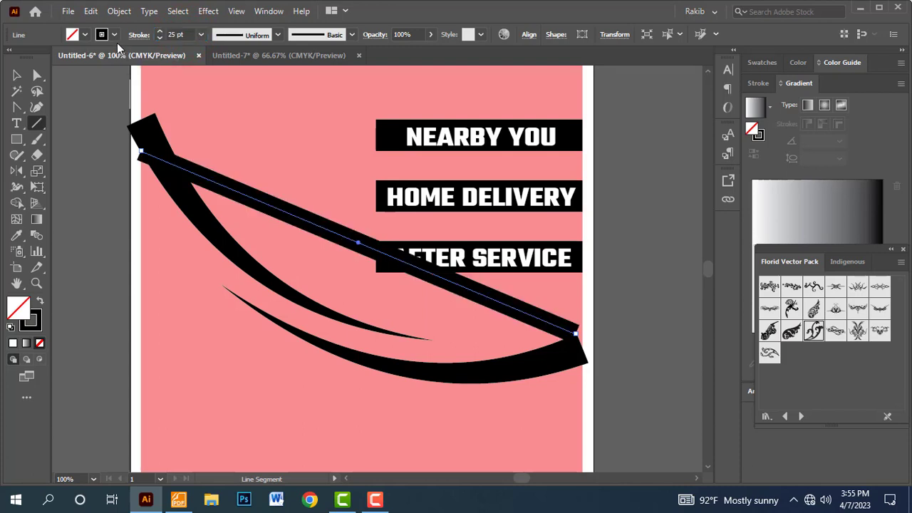
- Give the line a lens-shaped width profile and bend it into a downward arc
left_click(279, 35)
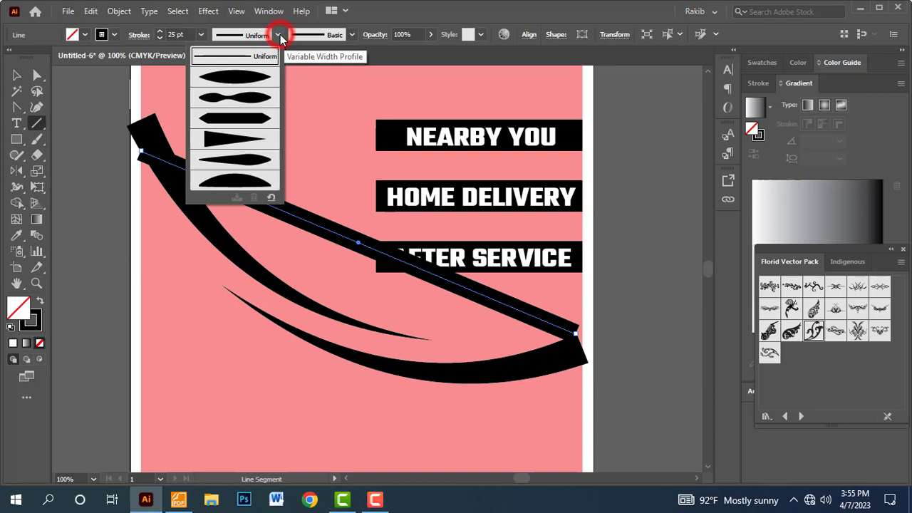
left_click(230, 78)
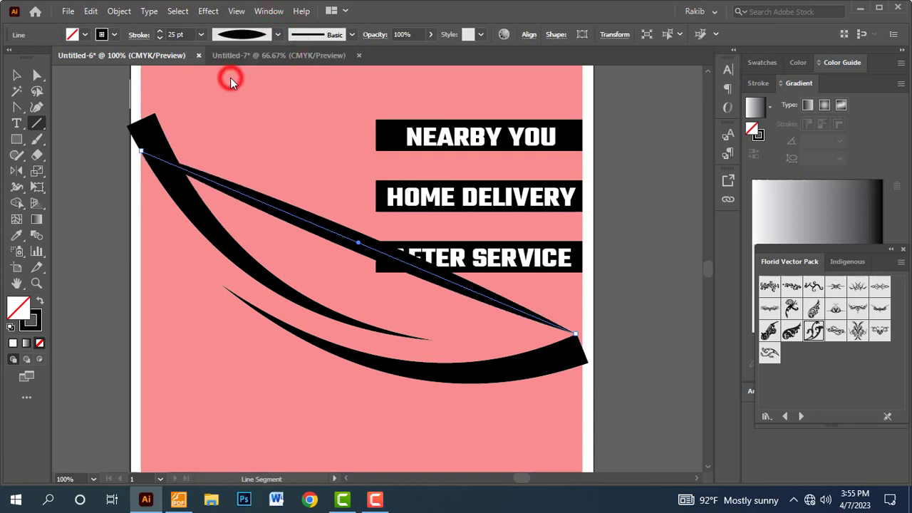
left_click(15, 108)
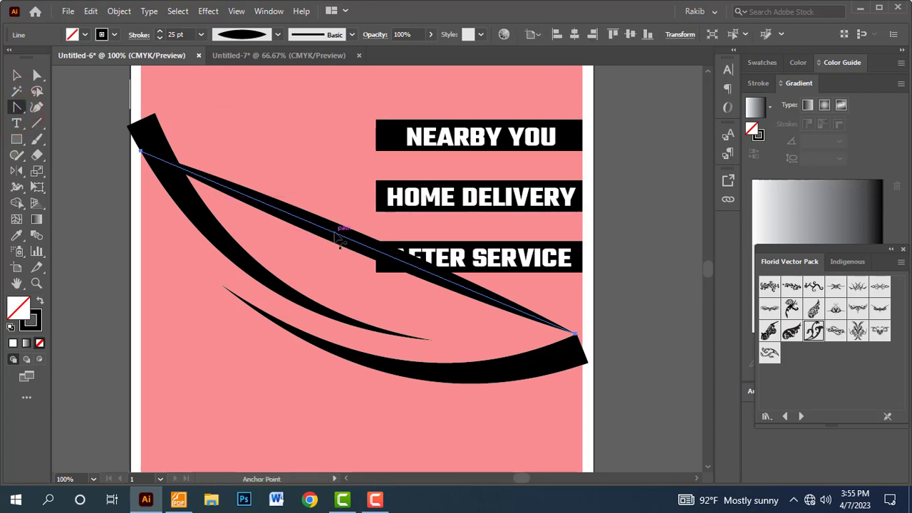
left_click_drag(340, 242, 305, 328)
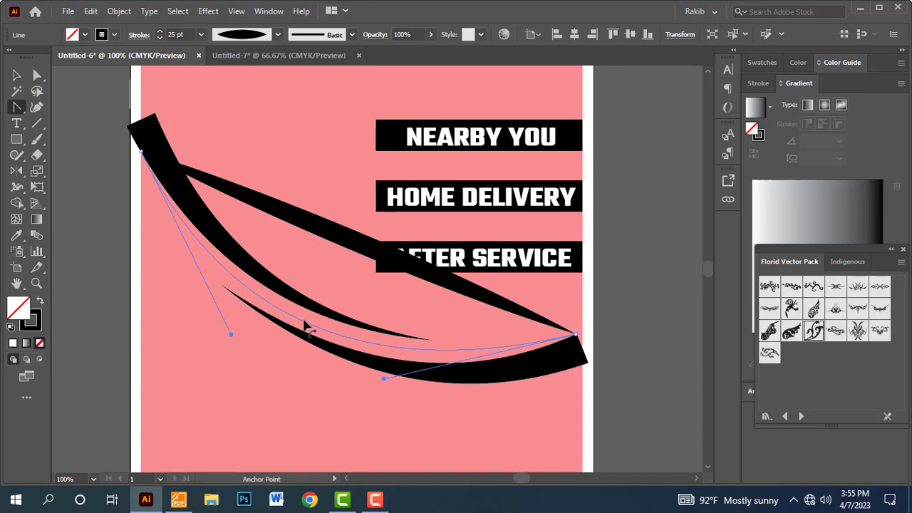
left_click_drag(305, 326, 303, 321)
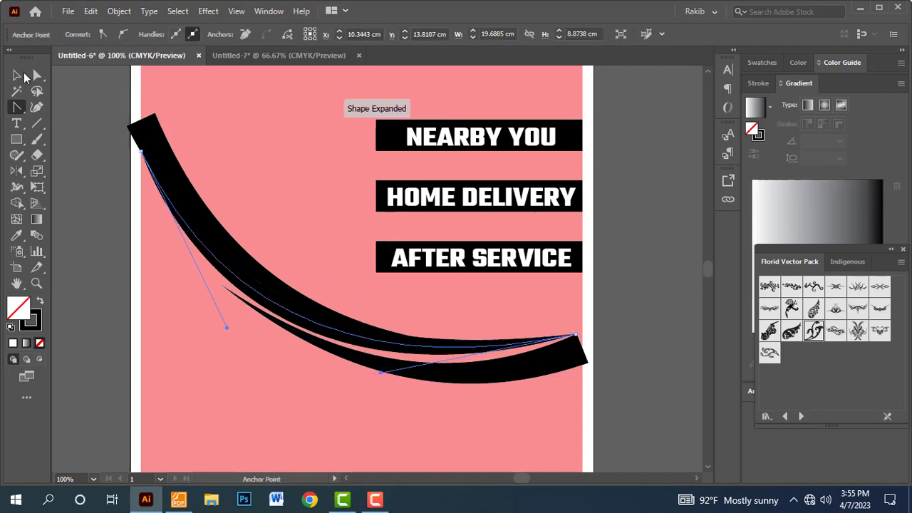
left_click(19, 75)
left_click(84, 152)
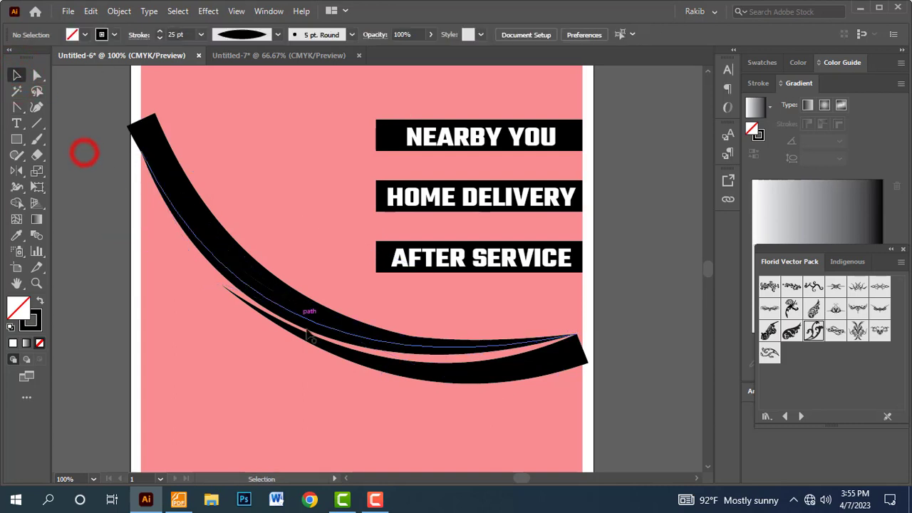
- Set the inner swoosh to a 30 pt stroke and bend its curve
left_click(313, 329)
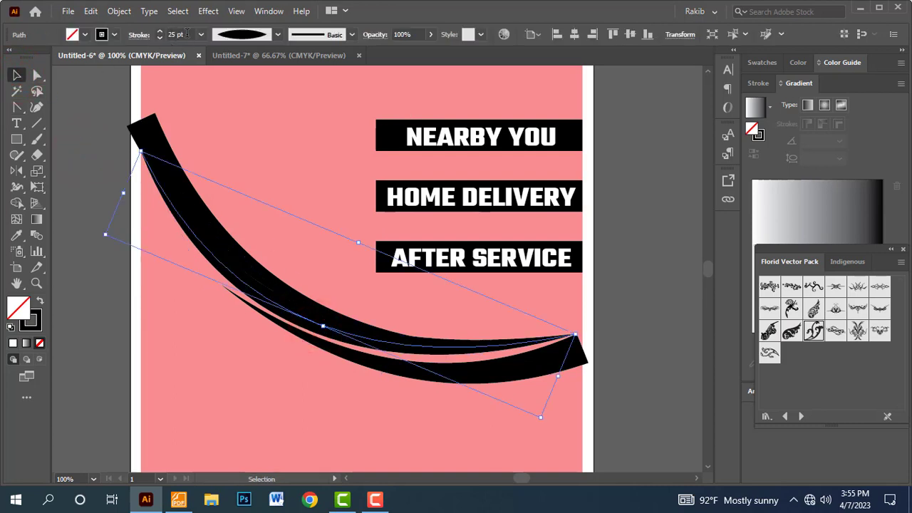
left_click(179, 34)
type("30")
key("Return")
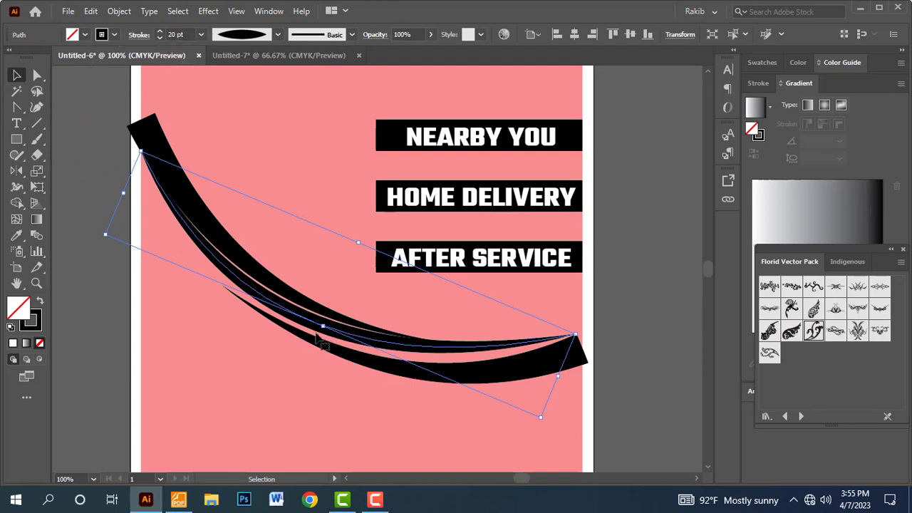
left_click(16, 107)
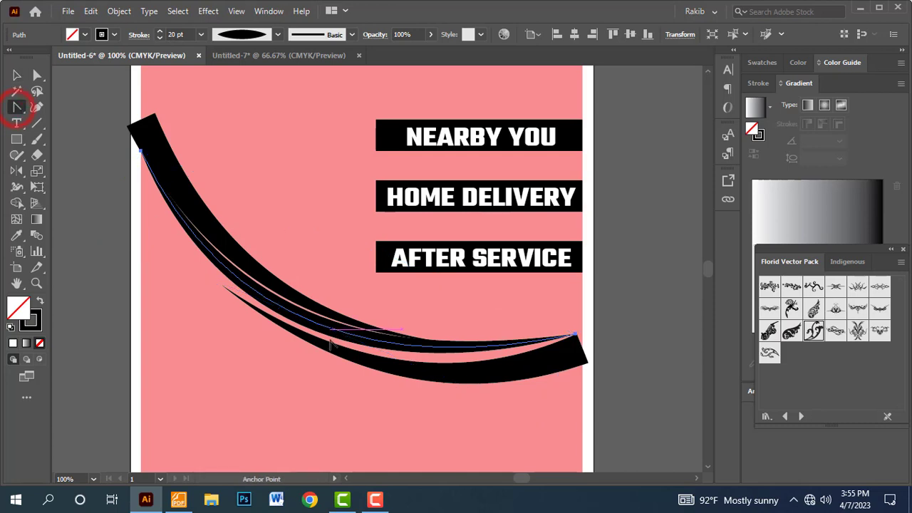
left_click_drag(312, 326, 324, 340)
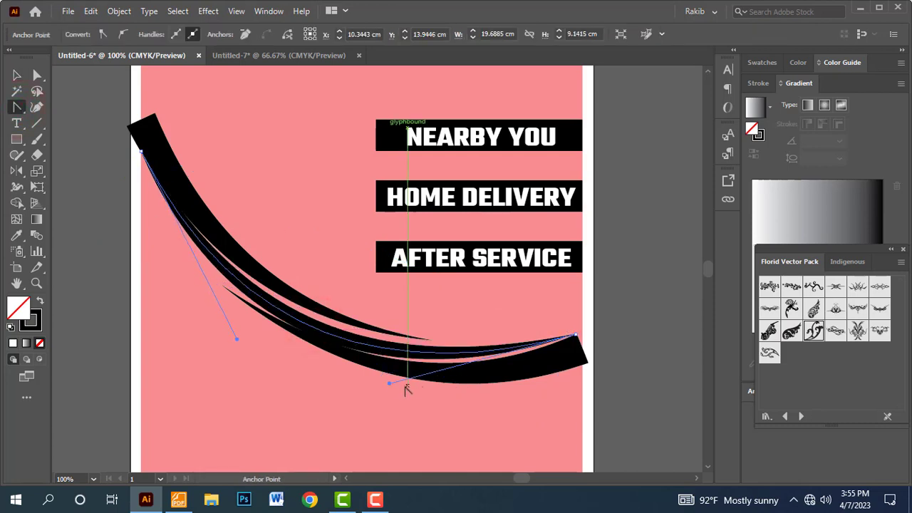
left_click_drag(389, 383, 404, 384)
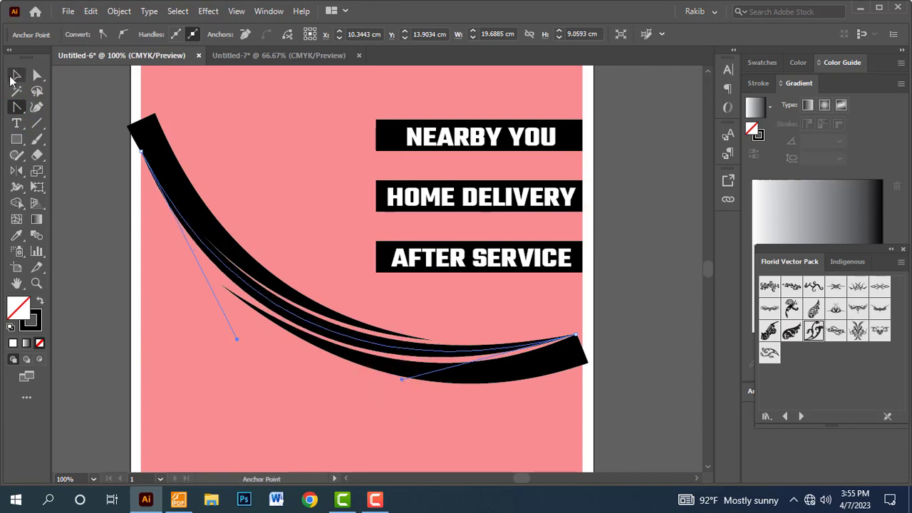
left_click(15, 75)
left_click(686, 316)
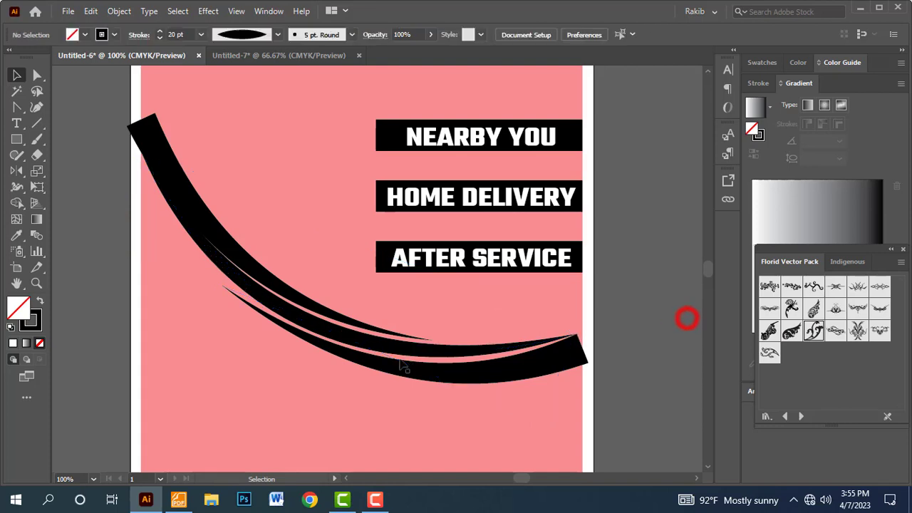
- Thin the inner swoosh's stroke to 17 pt, then to 15 pt
left_click(388, 348)
left_click(178, 34)
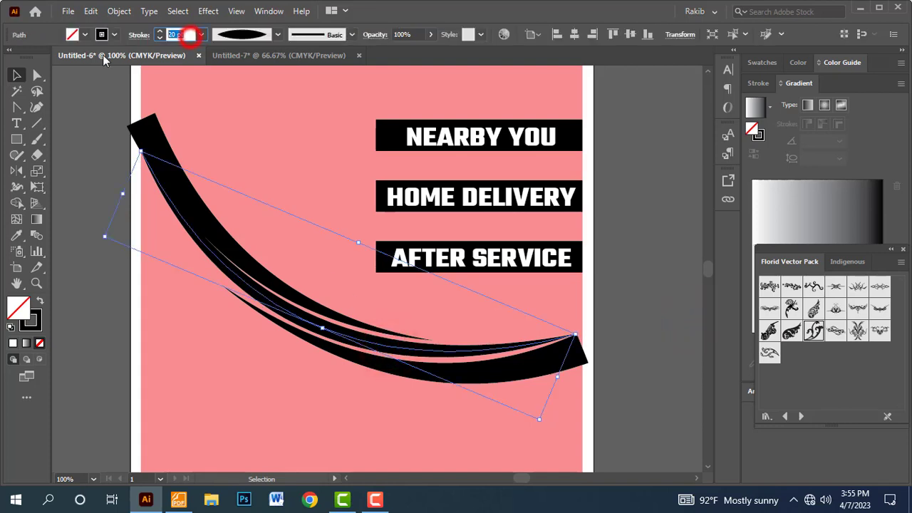
type("17")
key("Return")
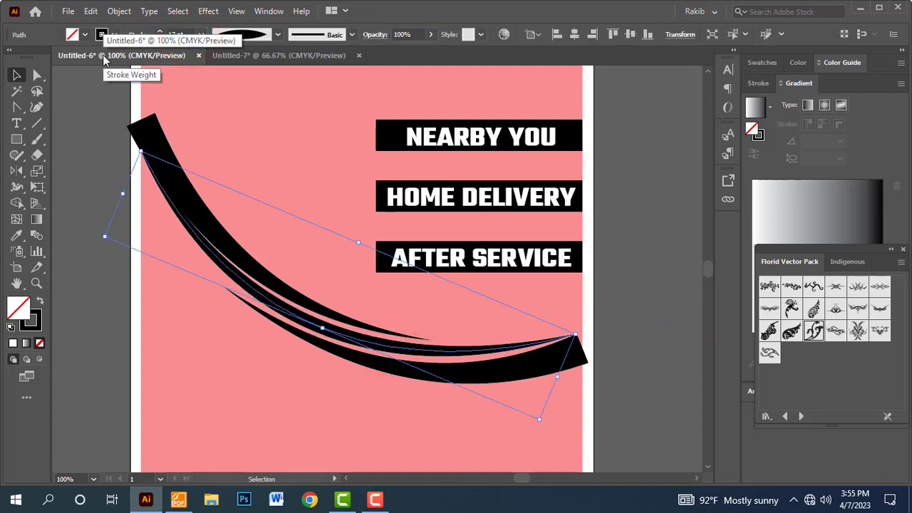
left_click(617, 262)
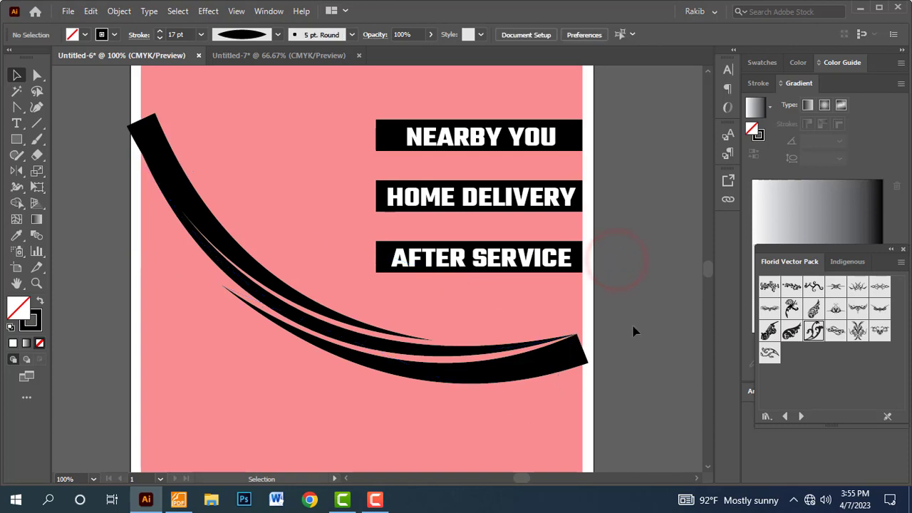
left_click(189, 232)
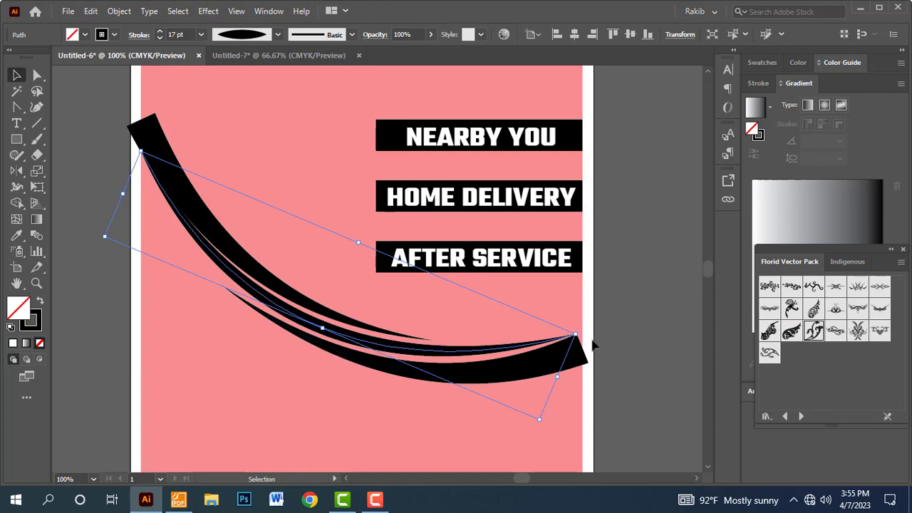
left_click(160, 39)
left_click(160, 39)
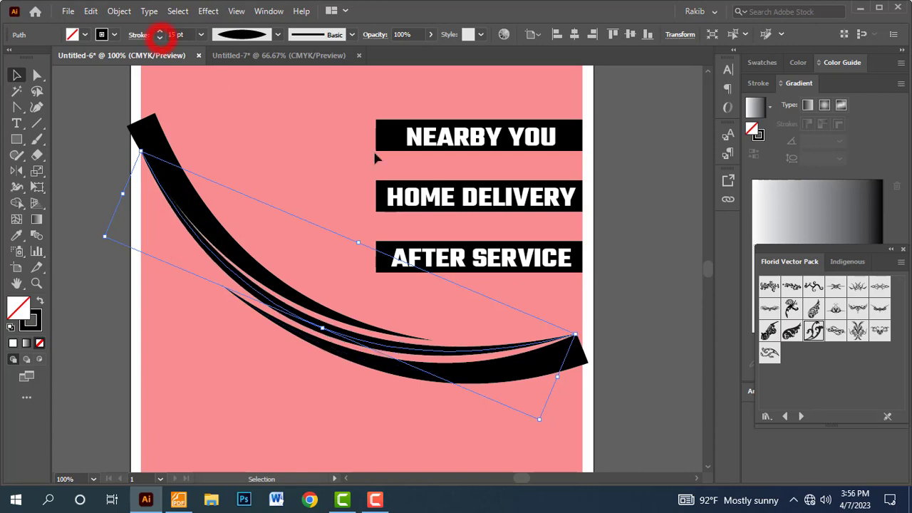
left_click(653, 253)
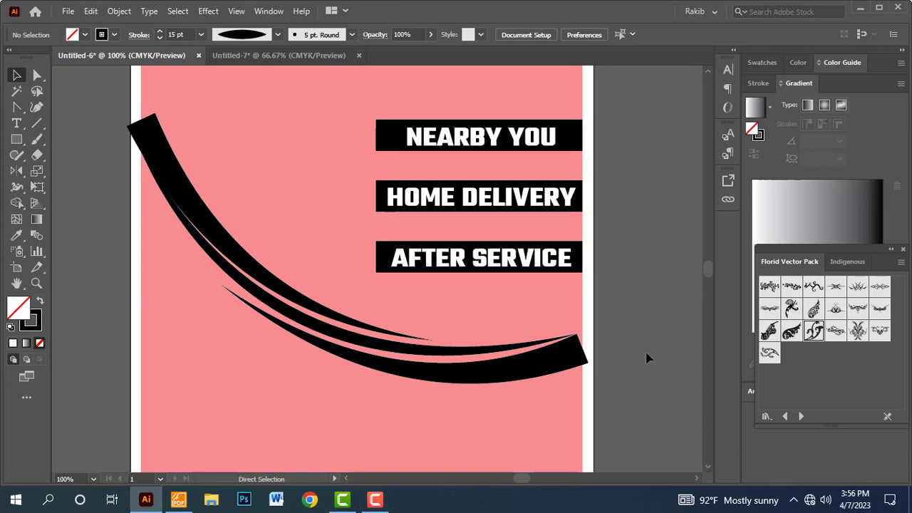
- Reshape the upper and lower swoosh curves so they nest as parallel arcs
key("ctrl+minus")
left_click_drag(623, 347, 625, 297)
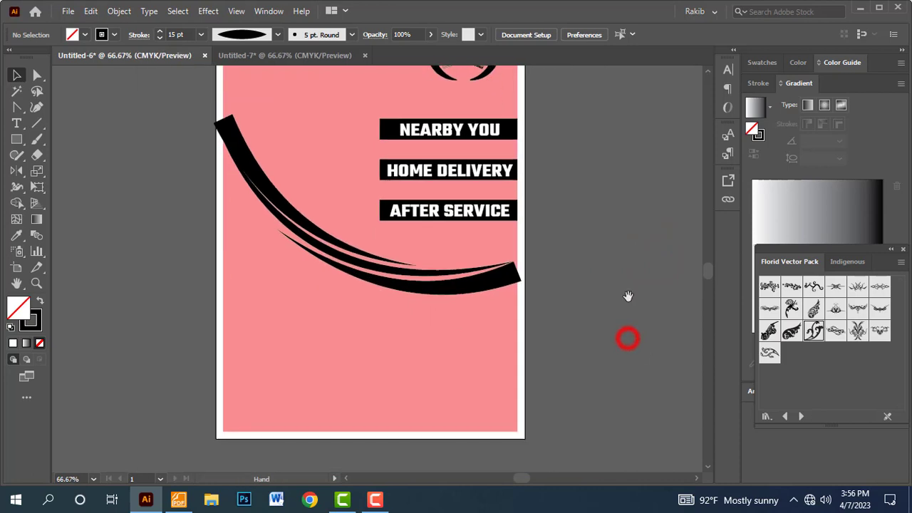
left_click(305, 225)
left_click(17, 107)
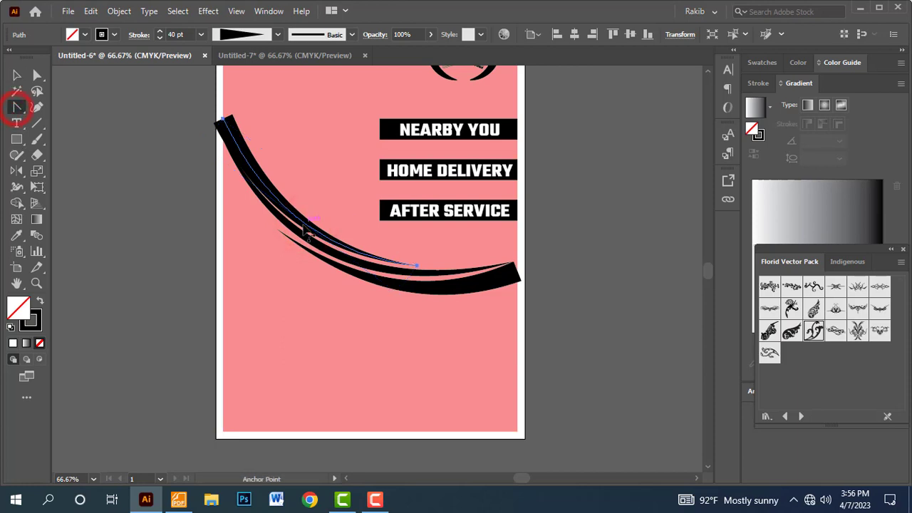
left_click_drag(305, 220, 302, 210)
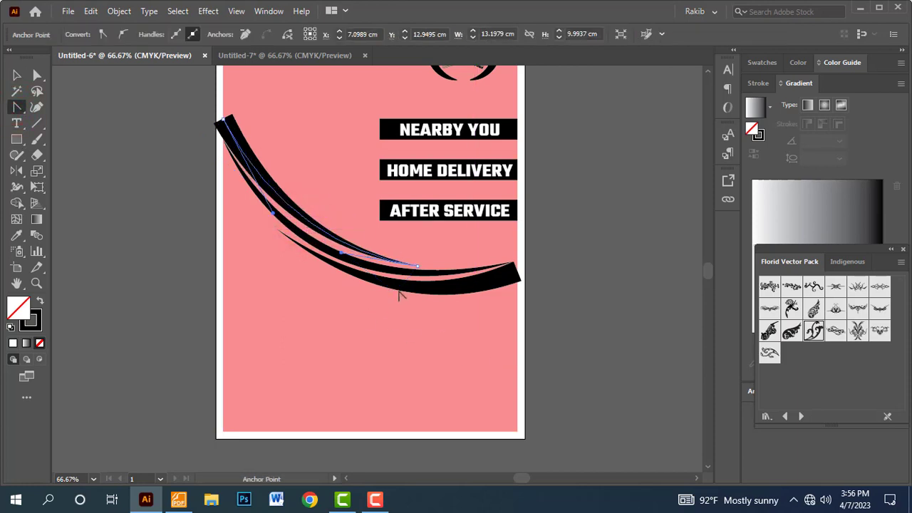
left_click_drag(404, 288, 409, 298)
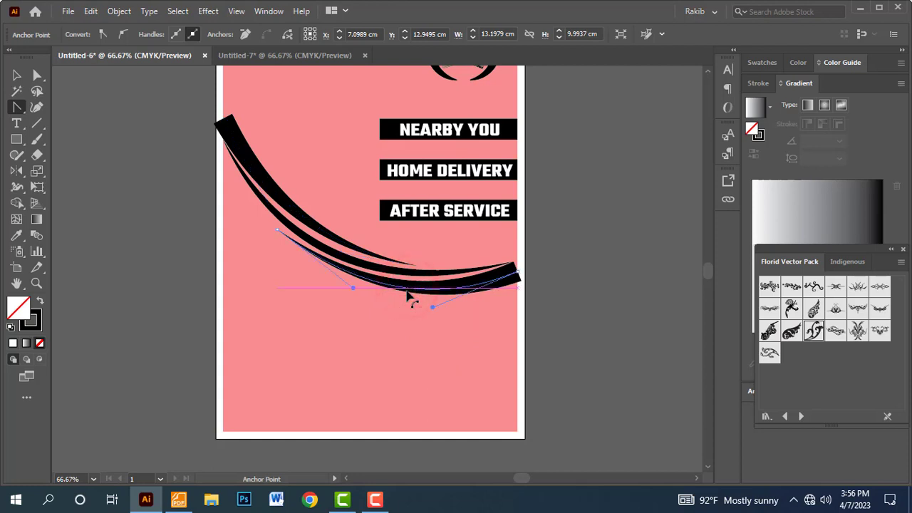
left_click(414, 291)
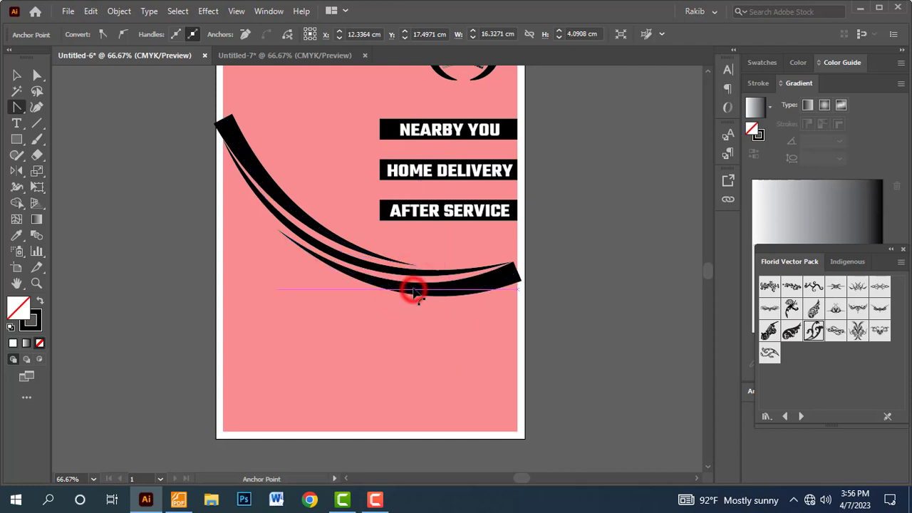
left_click(415, 292)
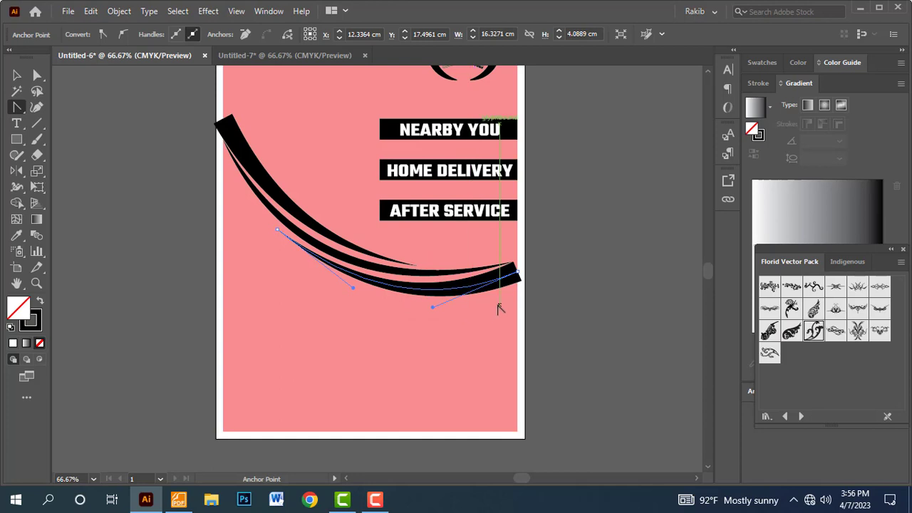
left_click(409, 291)
- Marquee-select all the black swooshes together
left_click(614, 330)
left_click(16, 74)
left_click(97, 207)
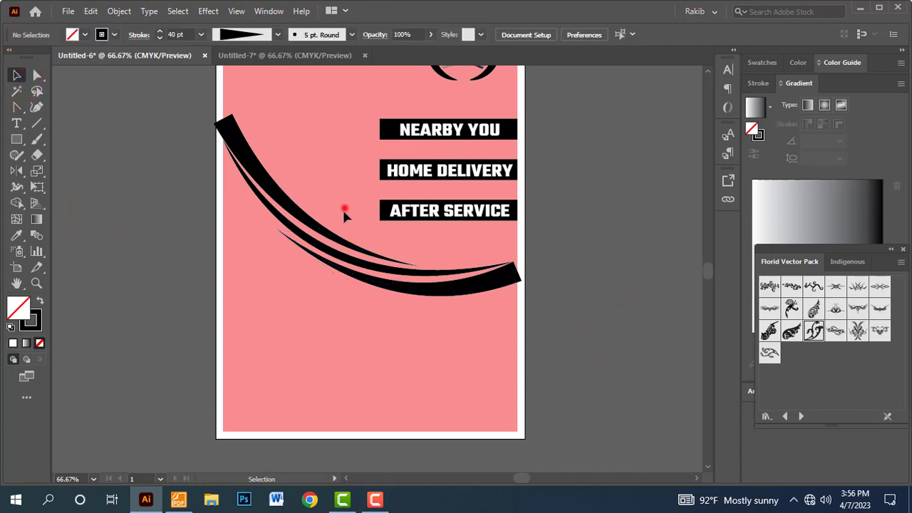
left_click_drag(344, 215, 312, 294)
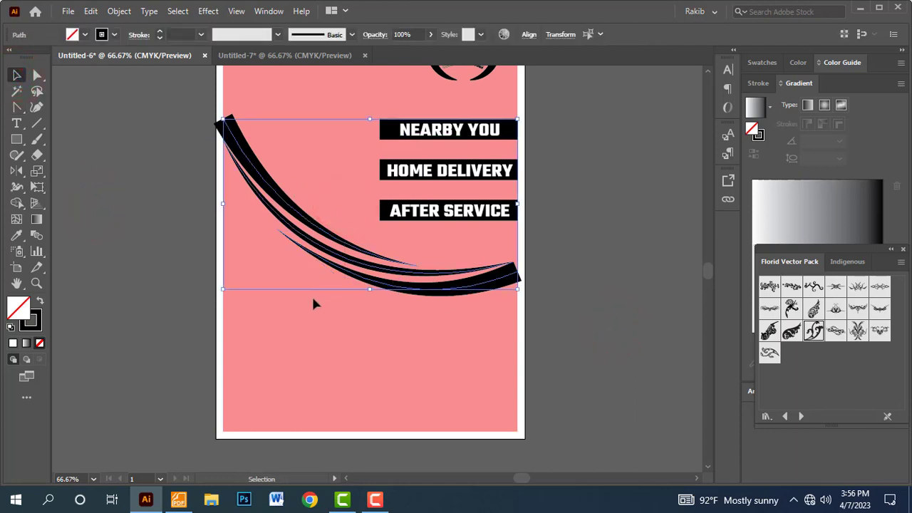
- Expand the swoosh strokes into filled shapes
left_click(119, 11)
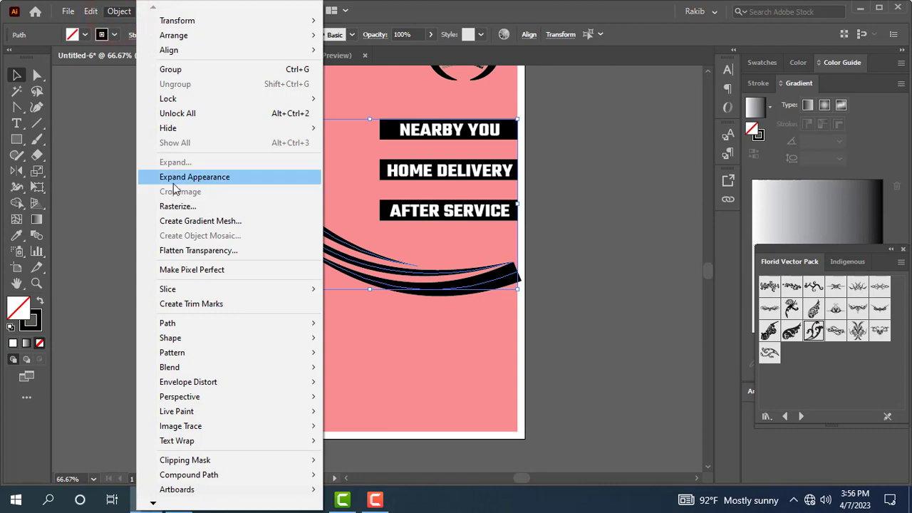
left_click(205, 179)
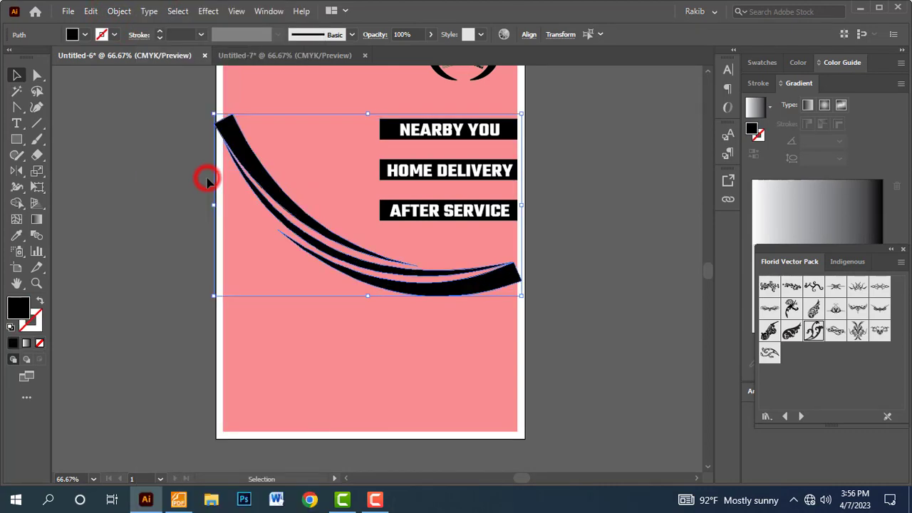
left_click(617, 338)
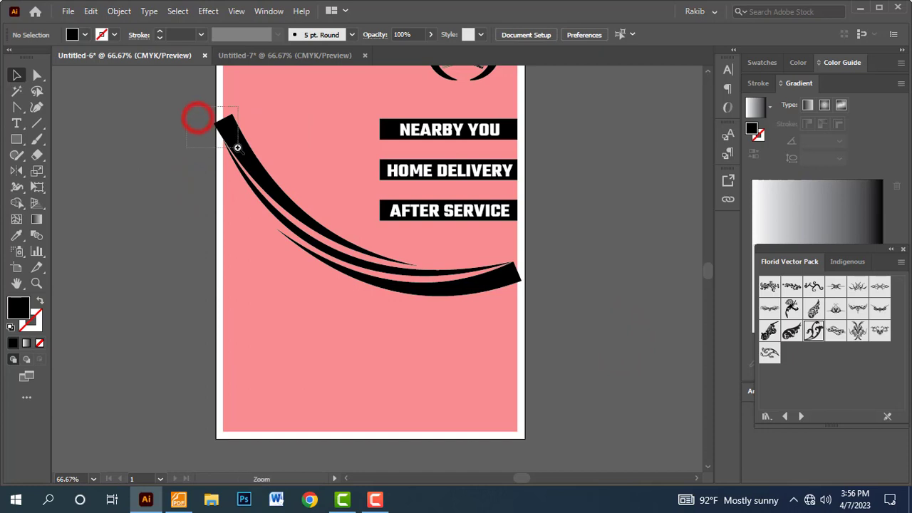
- Move the swoosh's top-left corner point up and to the left
left_click_drag(212, 127, 264, 161)
mouse_move(467, 155)
left_mouse_down()
mouse_move(343, 154)
mouse_move(304, 163)
mouse_move(302, 174)
left_mouse_up()
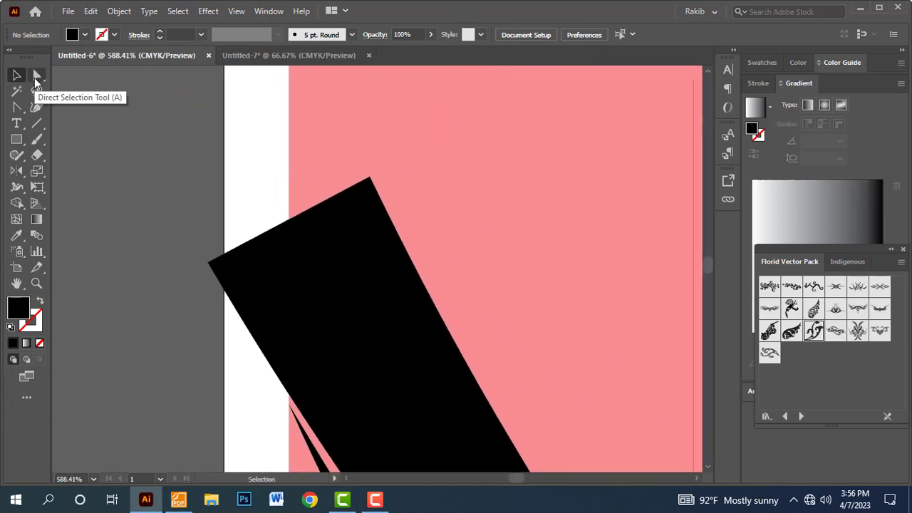
left_click(37, 77)
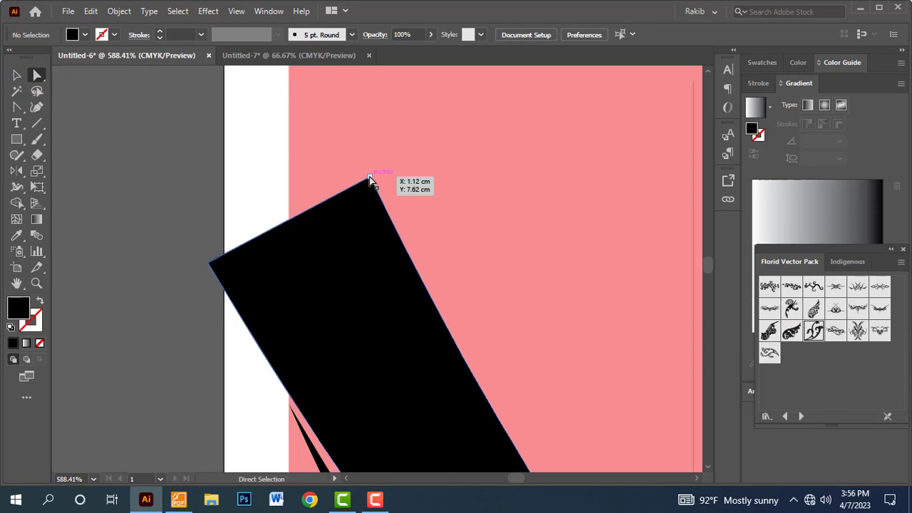
mouse_move(369, 178)
left_mouse_down()
mouse_move(291, 86)
mouse_move(278, 152)
mouse_move(290, 212)
left_mouse_up()
- Place the swoosh's left anchor flush on the pink background's left edge
scroll(205, 260, "down", 2)
scroll(205, 259, "down", 3)
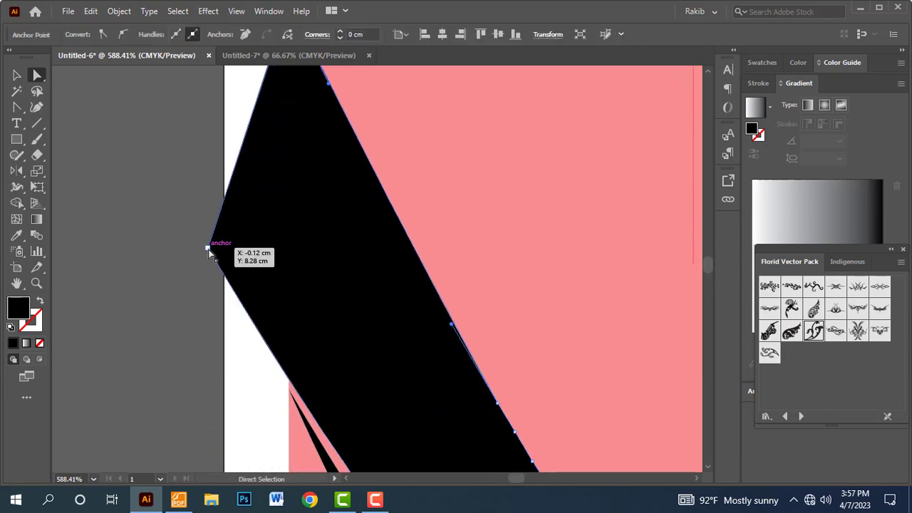
left_click(171, 292)
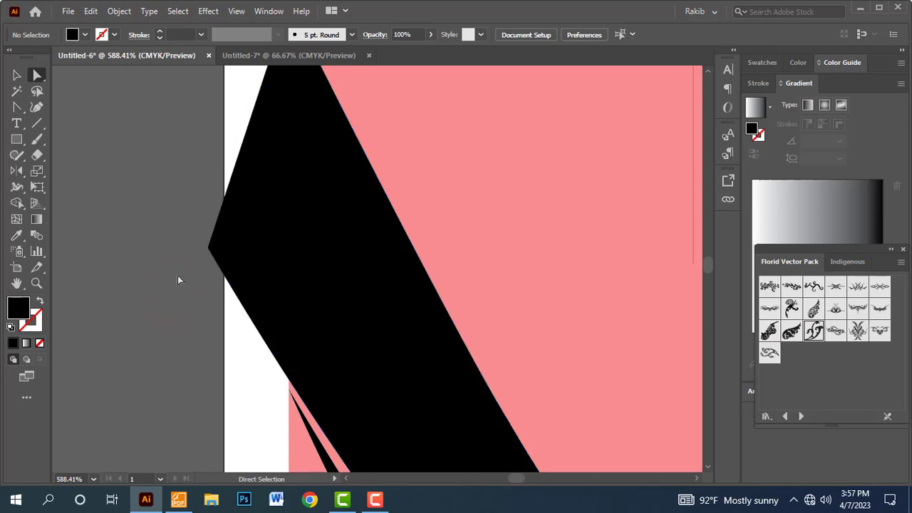
left_click_drag(207, 250, 270, 349)
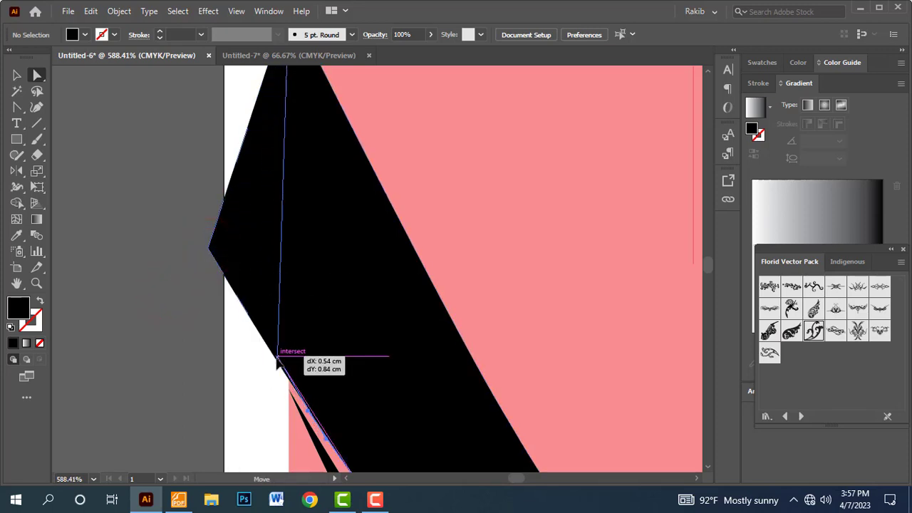
left_click_drag(268, 347, 284, 372)
left_click(148, 322)
- Move the swoosh's right tip and lower corner anchors onto the pink background's right edge
key("ctrl+minus")
key("ctrl+minus")
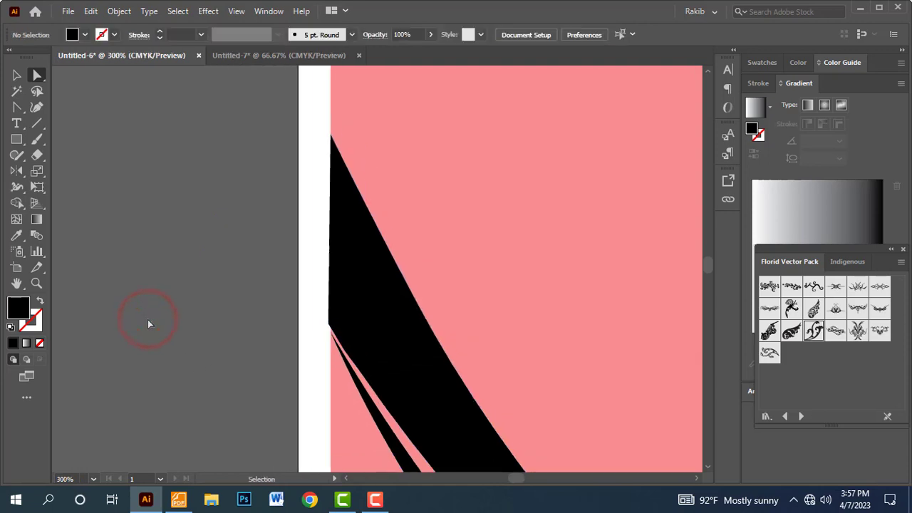
key("ctrl+minus")
key("ctrl+minus")
key("ctrl+minus")
key("ctrl+minus")
key("ctrl+minus")
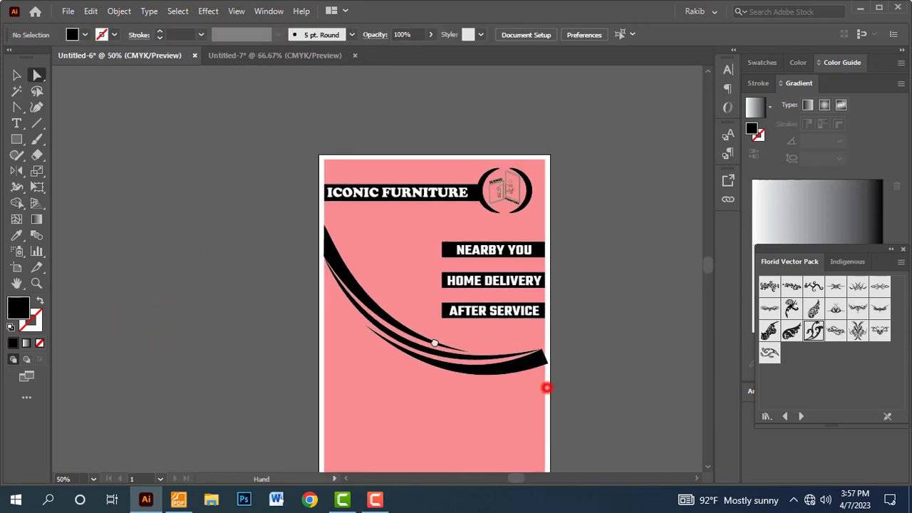
left_click_drag(546, 387, 318, 285)
left_click_drag(374, 291, 387, 305)
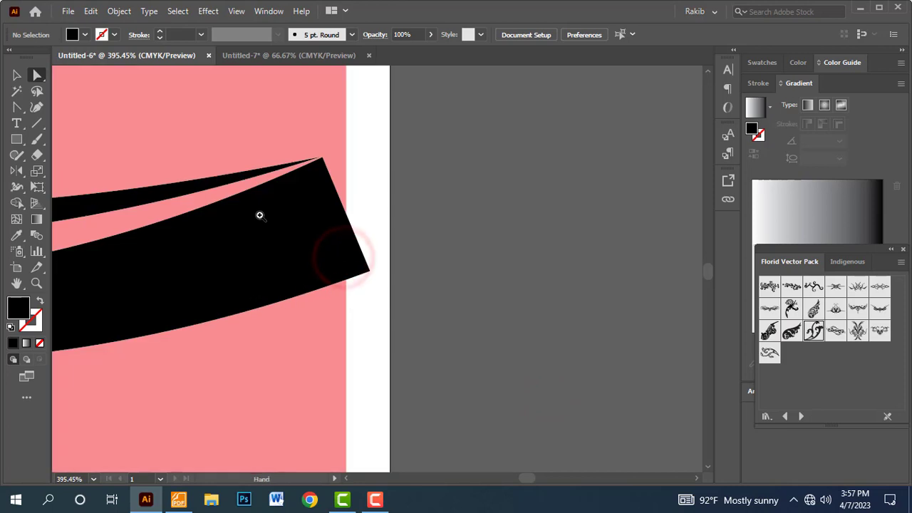
left_click_drag(275, 152, 377, 331)
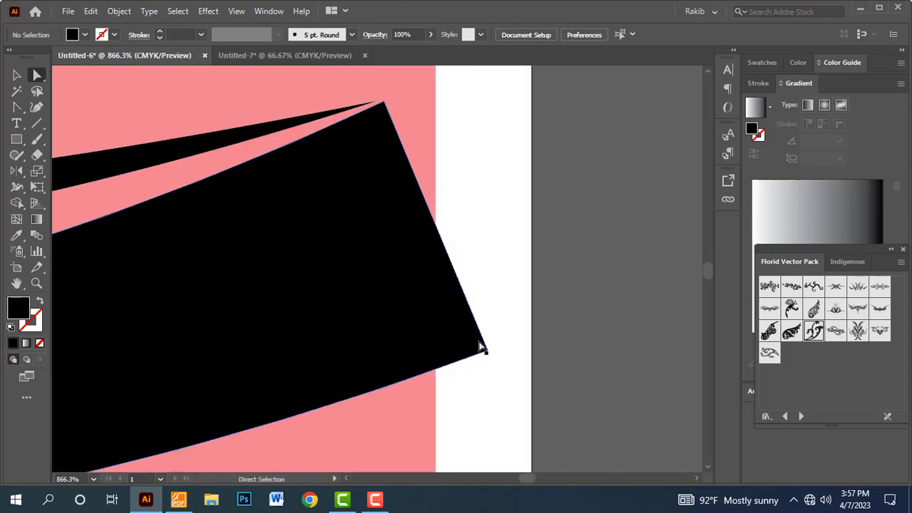
scroll(410, 149, "up", 2)
scroll(468, 261, "up", 2)
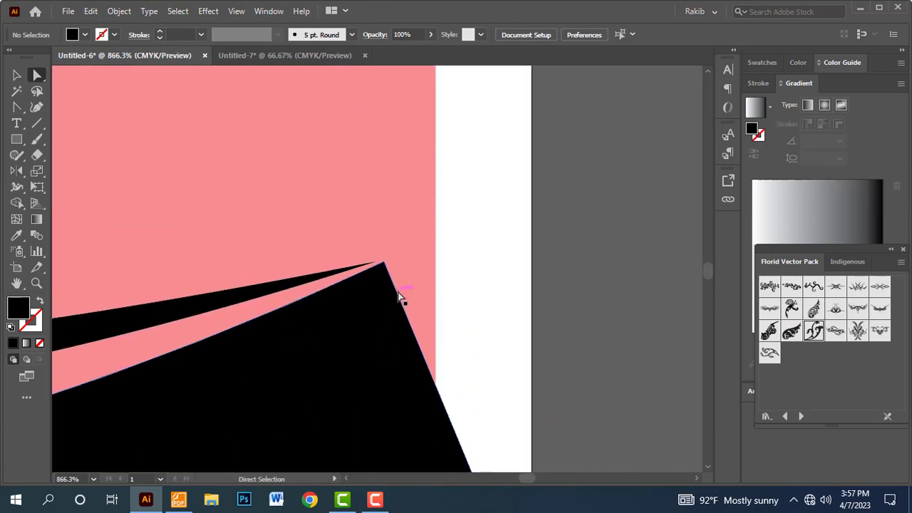
left_click_drag(384, 262, 384, 263)
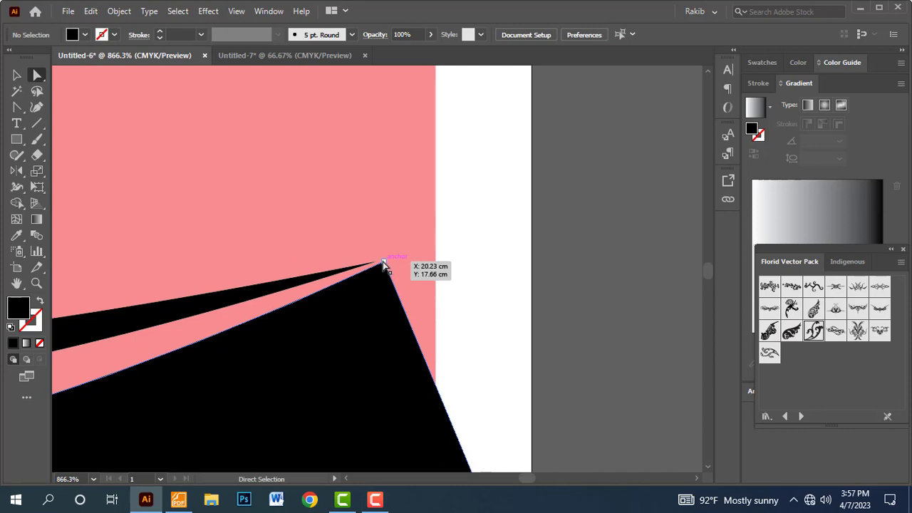
left_click_drag(383, 262, 436, 238)
scroll(472, 333, "down", 5)
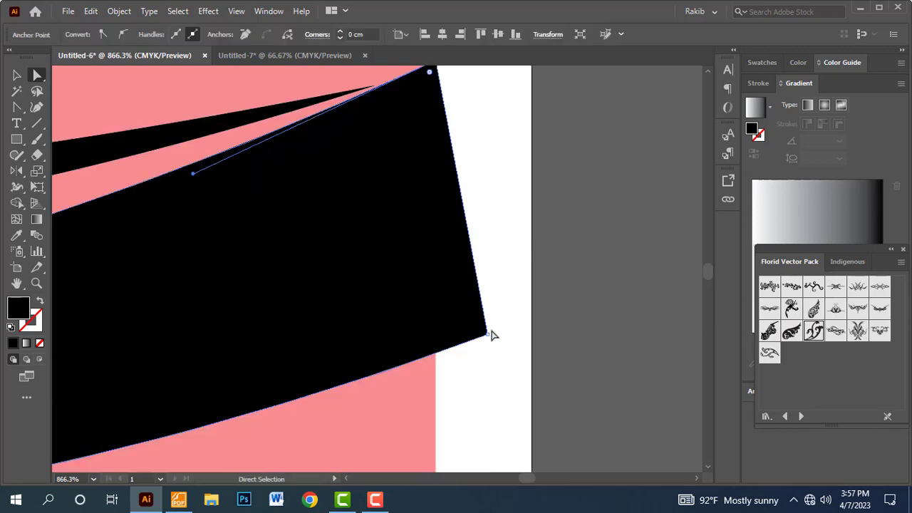
left_click_drag(489, 335, 435, 352)
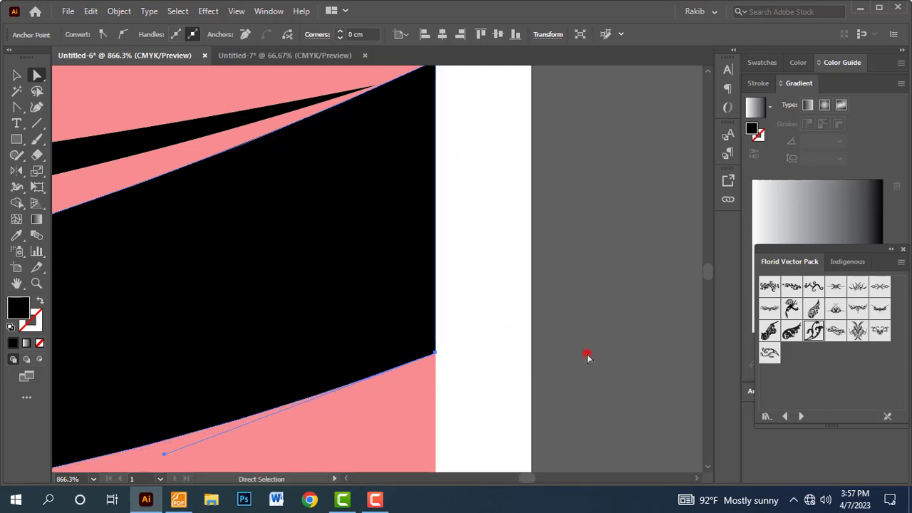
left_click(587, 356)
- Zoom out to the ICONIC FURNITURE header and switch to the job-sheet PDF
key("ctrl+minus")
key("ctrl+minus")
key("ctrl+minus")
key("ctrl+minus")
key("ctrl+minus")
key("ctrl+minus")
key("ctrl+minus")
key("ctrl+minus")
key("ctrl+minus")
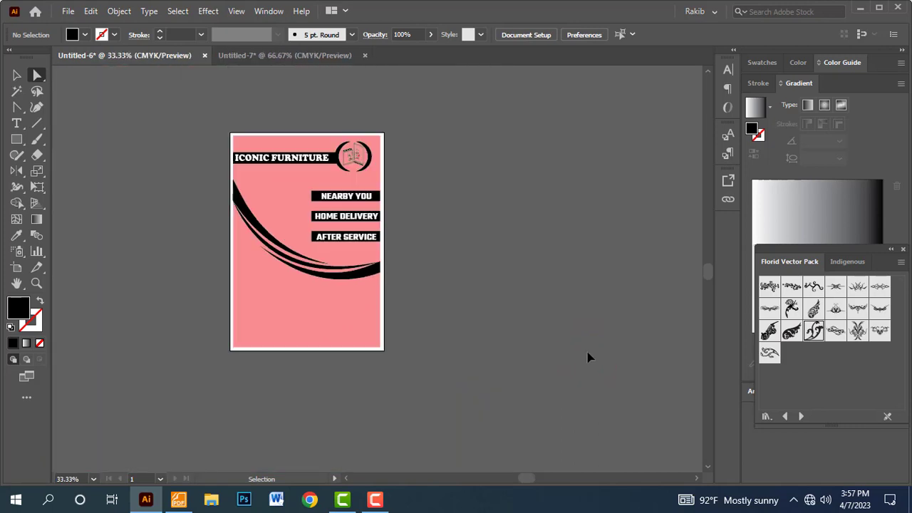
key("ctrl+plus")
key("ctrl+plus")
key("ctrl+plus")
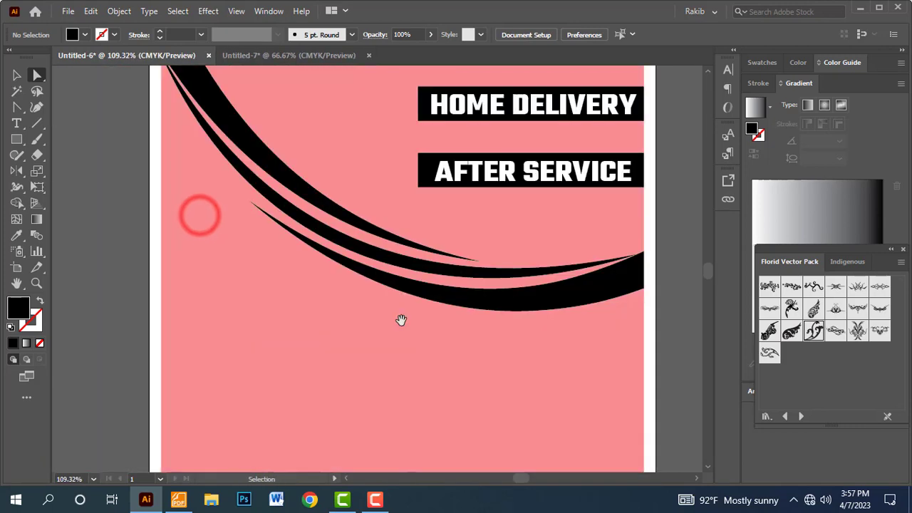
key("ctrl+minus")
mouse_move(401, 320)
left_mouse_down()
mouse_move(389, 344)
mouse_move(389, 389)
left_mouse_up()
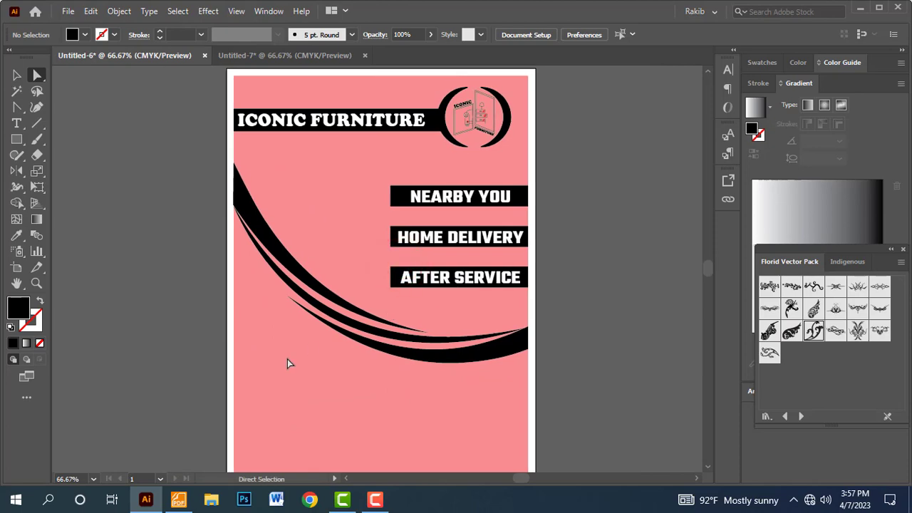
key("alt+Tab")
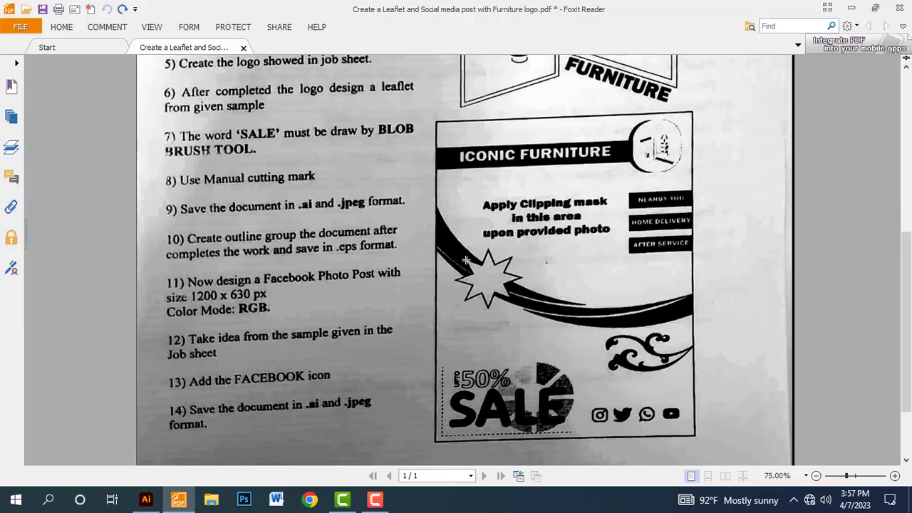
- Draw a red box annotation around the starburst on the sample leaflet
left_click_drag(453, 244, 524, 313)
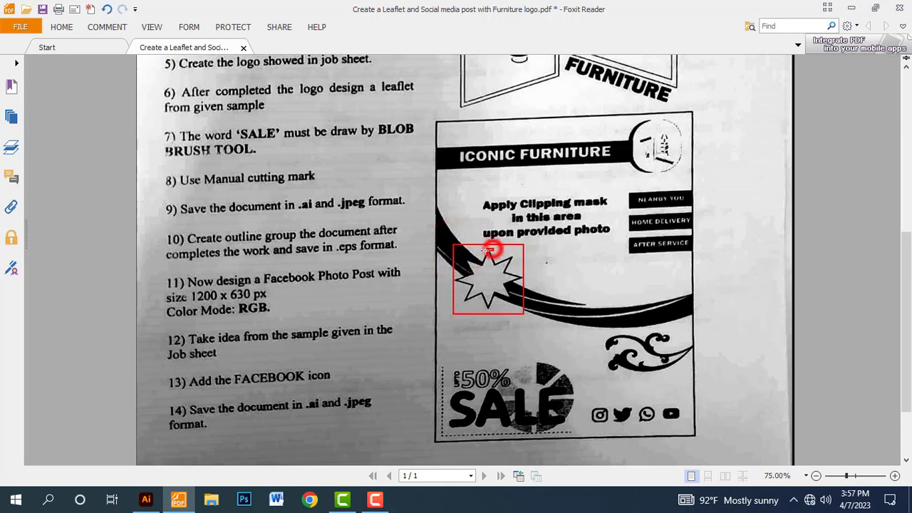
left_click_drag(481, 250, 512, 263)
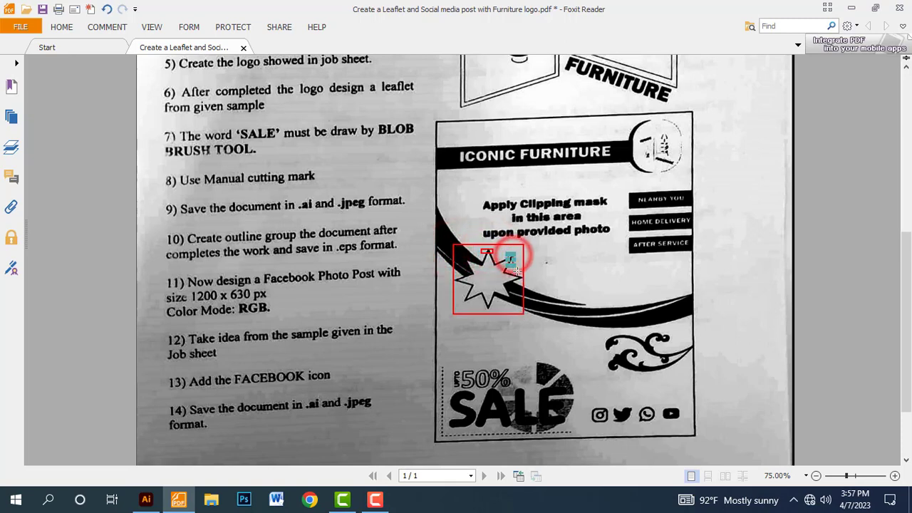
left_click(488, 300)
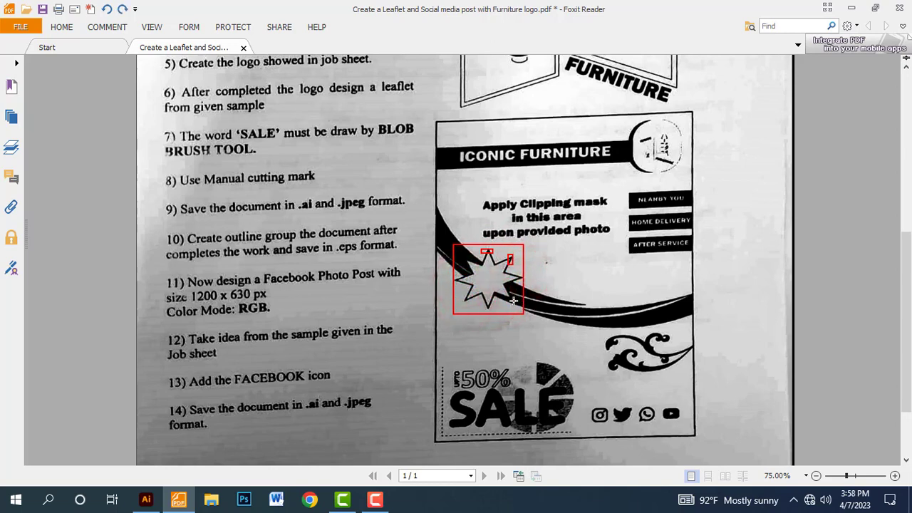
- Back in Illustrator, create an 8-pointed star at the poster's lower left
key("alt+Tab")
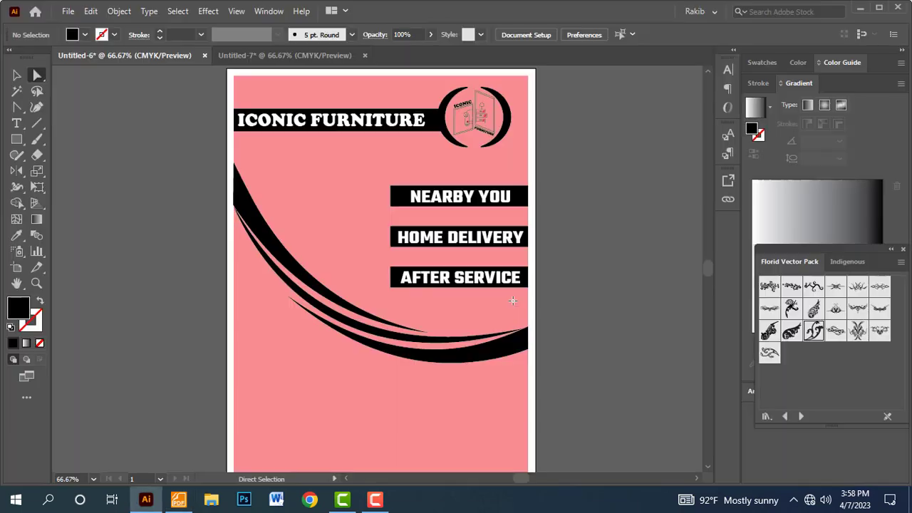
left_click(21, 142)
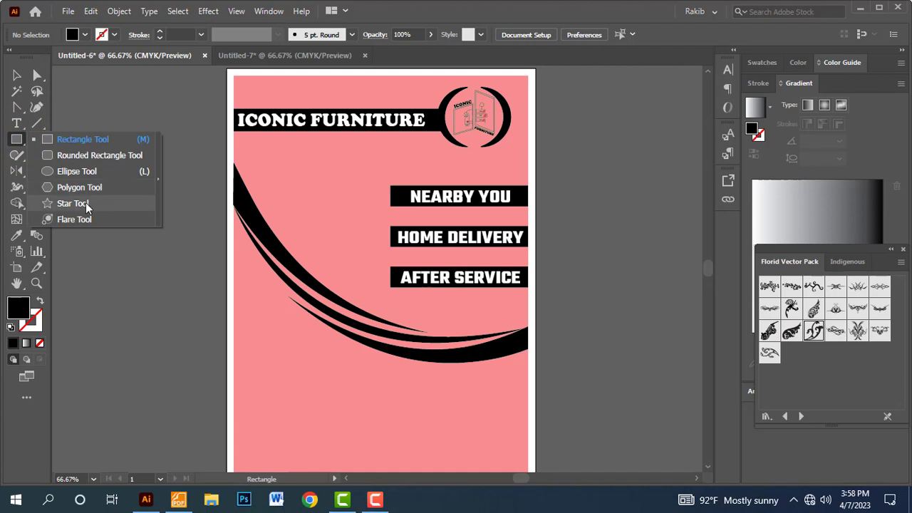
left_click(86, 203)
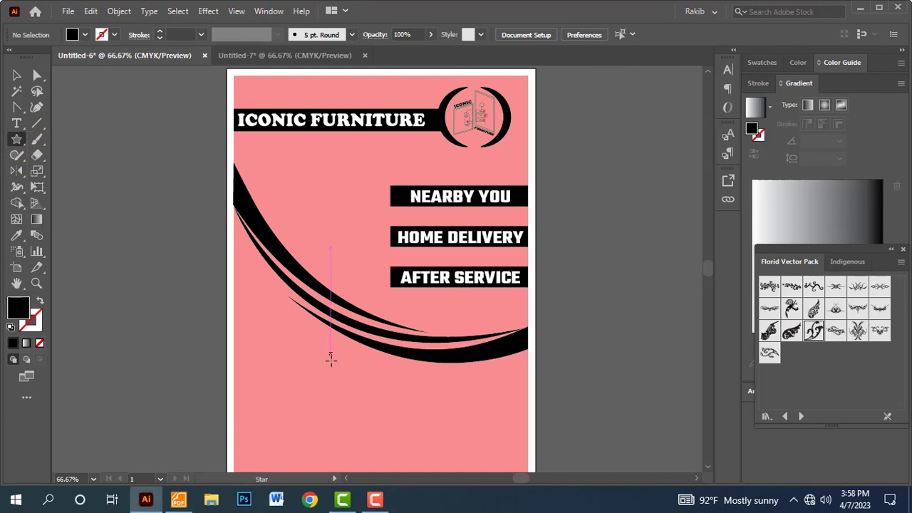
left_click(290, 362)
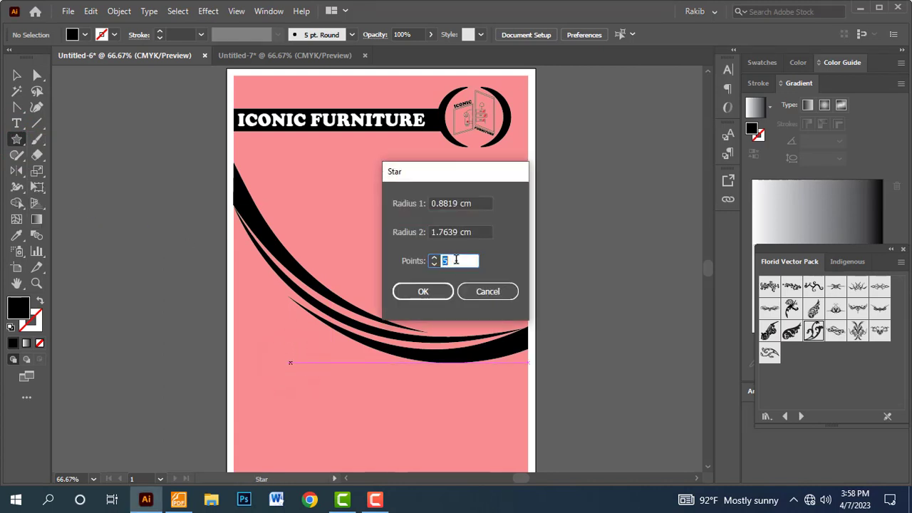
type("8")
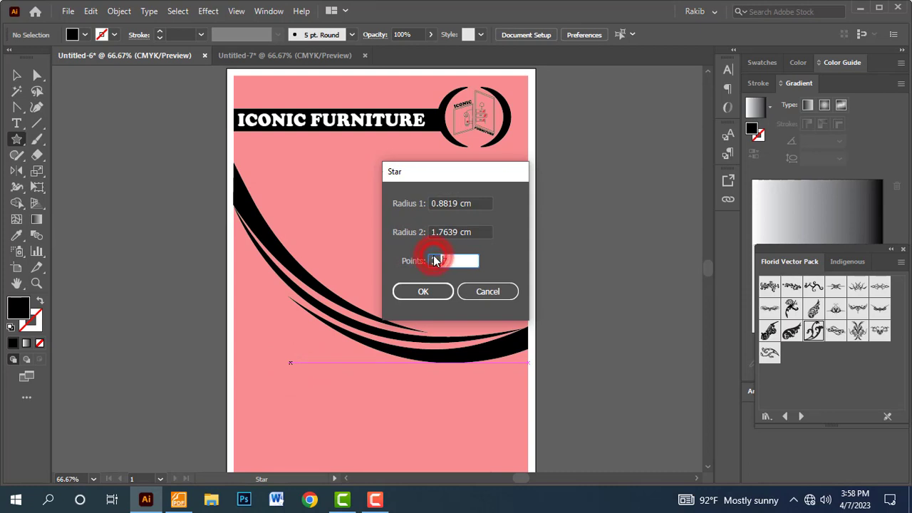
left_click(435, 292)
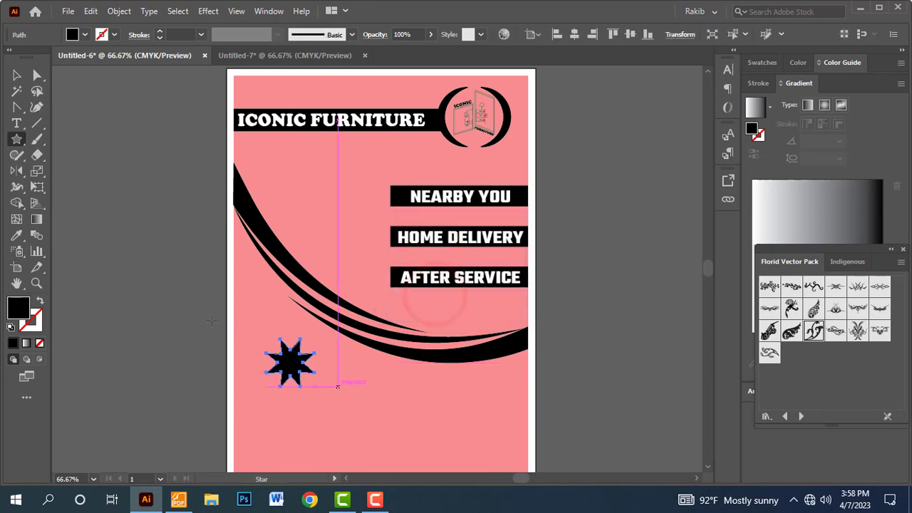
- Give the star a white fill and a 5 pt black outline
left_click(39, 303)
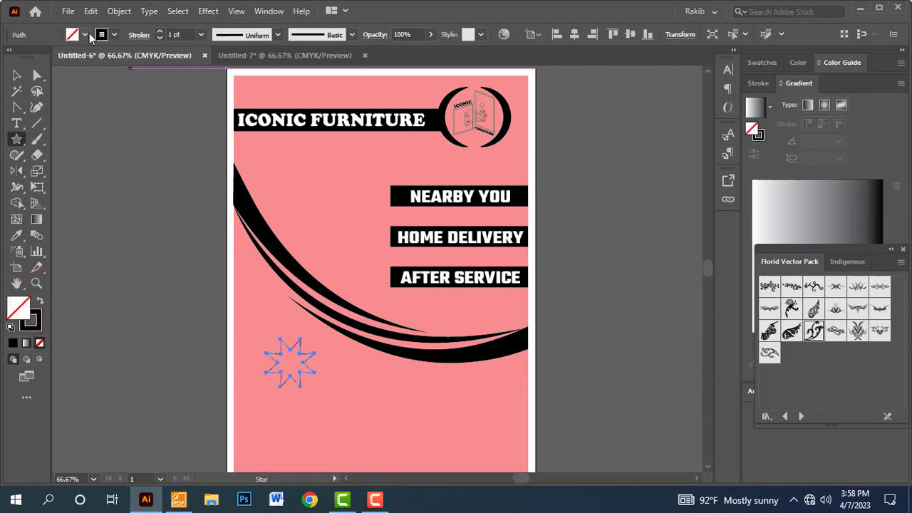
left_click(88, 34)
left_click(28, 57)
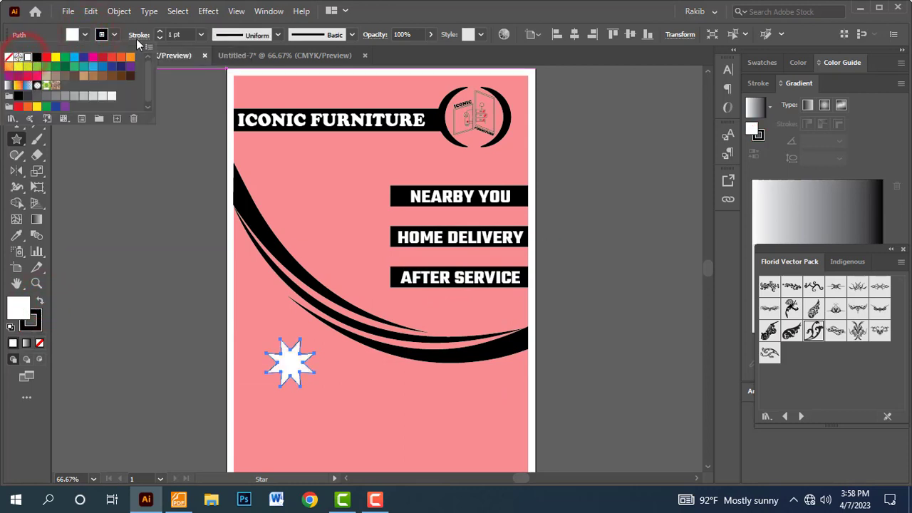
left_click(115, 35)
left_click(179, 190)
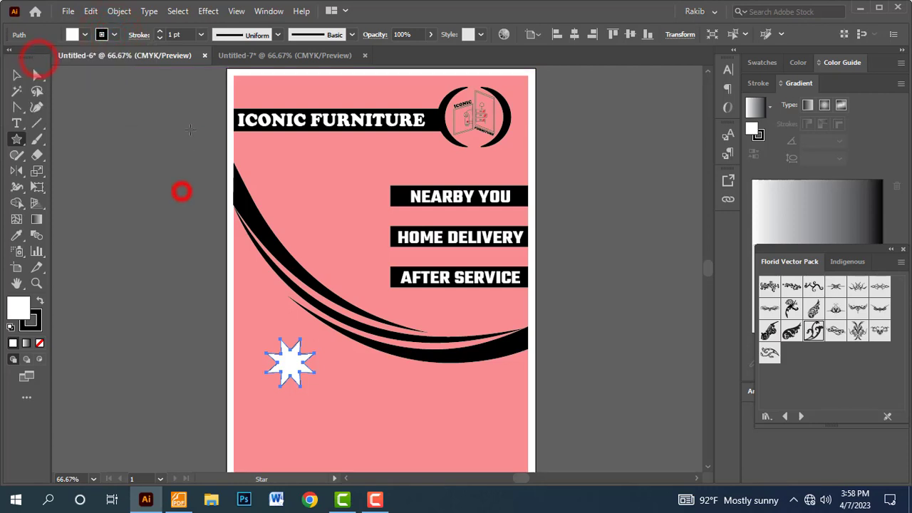
left_click(159, 31)
left_click(159, 32)
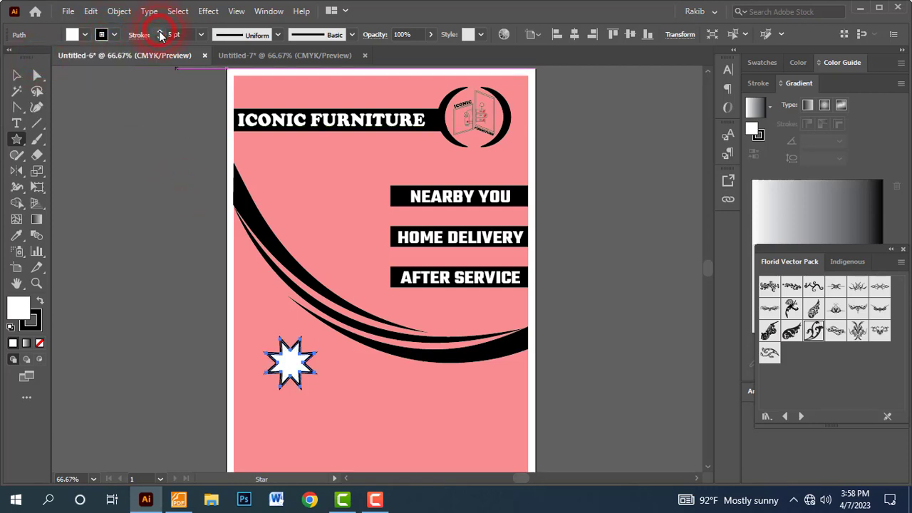
left_click(155, 147)
left_click(488, 292)
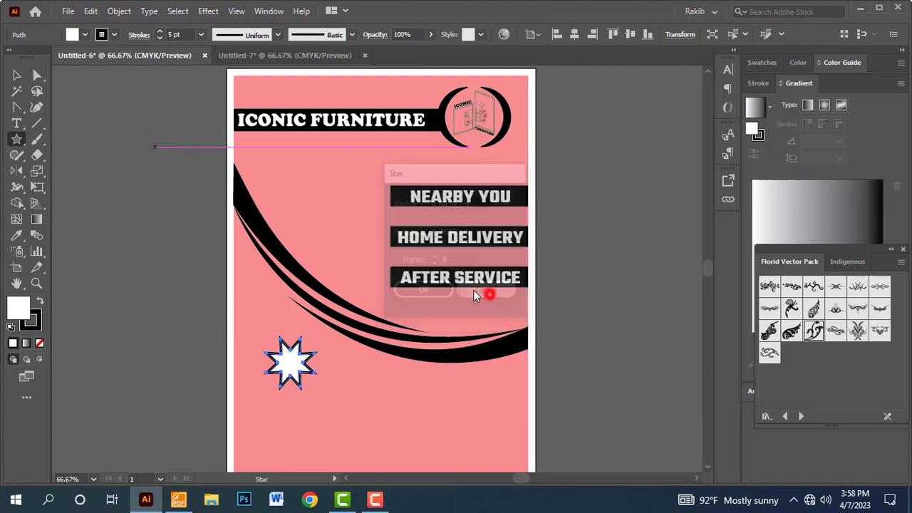
left_click(15, 75)
- Enlarge the star, move it onto the swooshes and tilt it about 15° clockwise
mouse_move(314, 388)
left_mouse_down()
mouse_move(335, 407)
mouse_move(310, 347)
mouse_move(318, 300)
left_mouse_up()
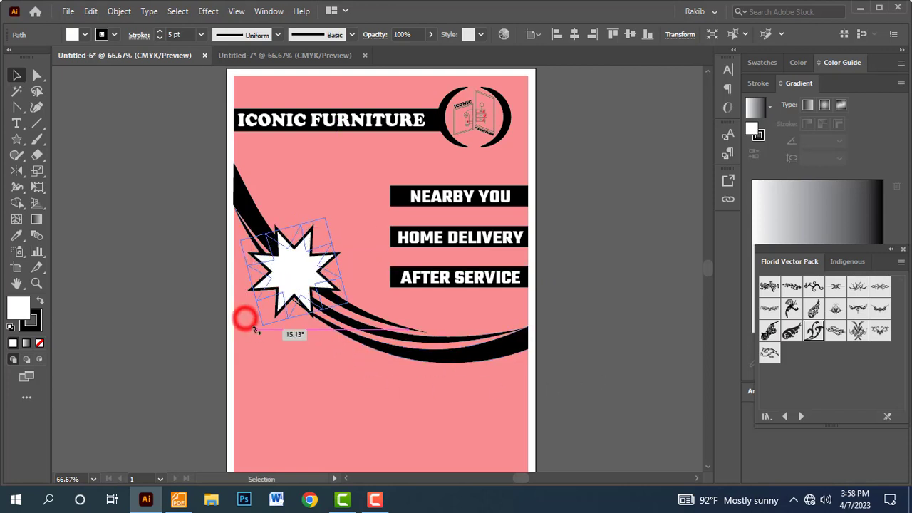
left_click_drag(243, 318, 342, 350)
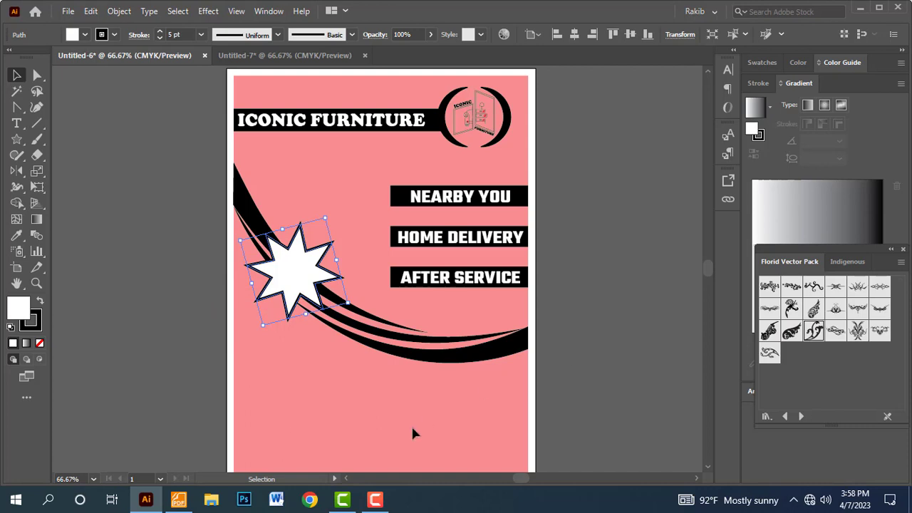
left_click(620, 381)
- Nudge the starburst slightly right and down, then switch to the job-sheet PDF
left_click(315, 267)
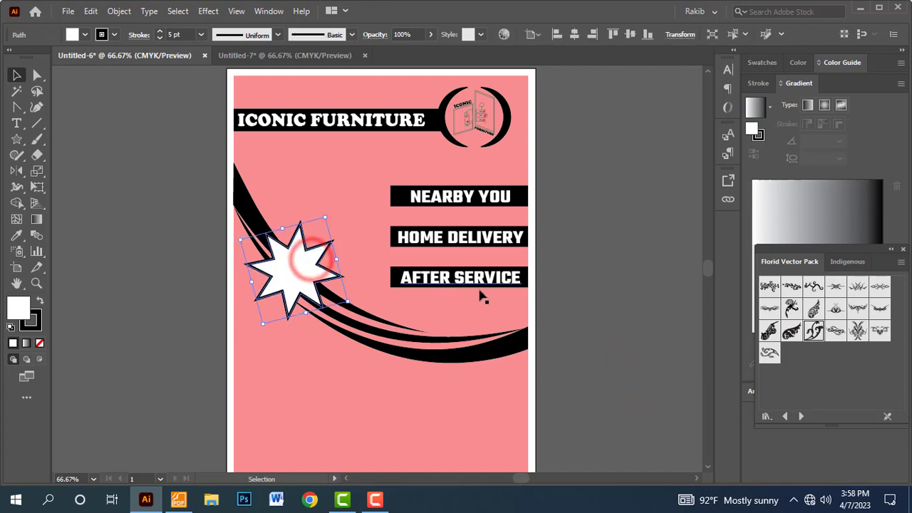
key("Right")
key("Right")
key("Right")
key("Down")
key("Down")
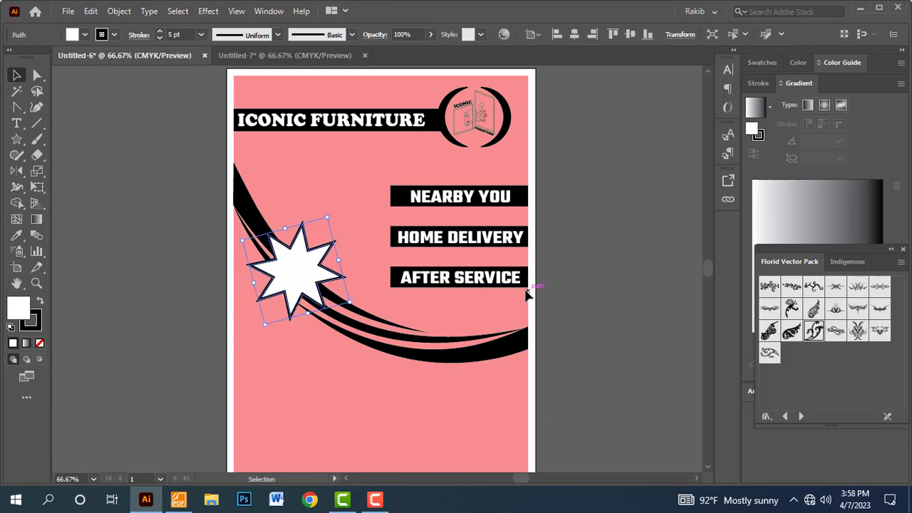
key("Right")
key("Right")
key("Right")
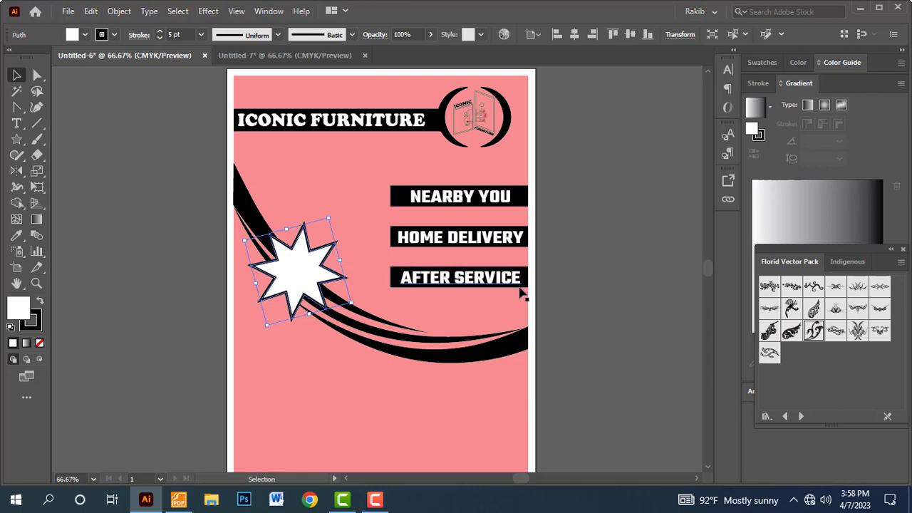
left_click(642, 269)
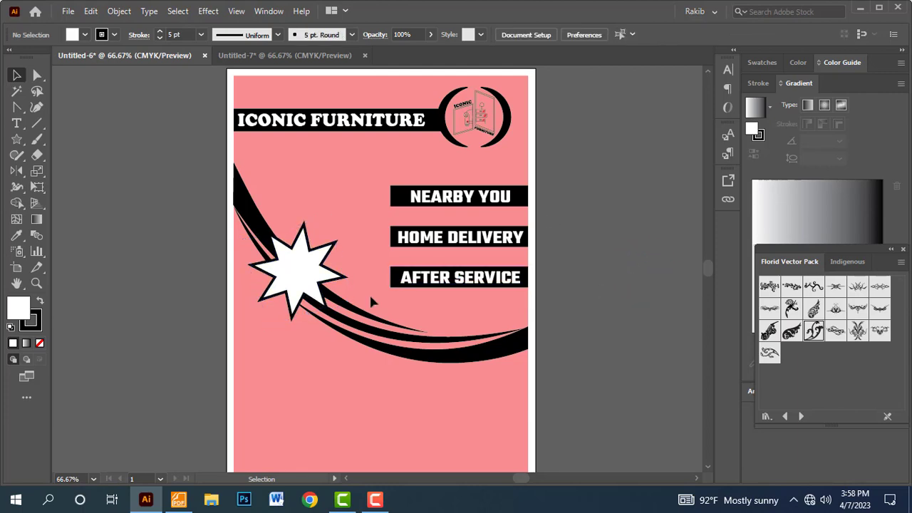
key("alt+Tab")
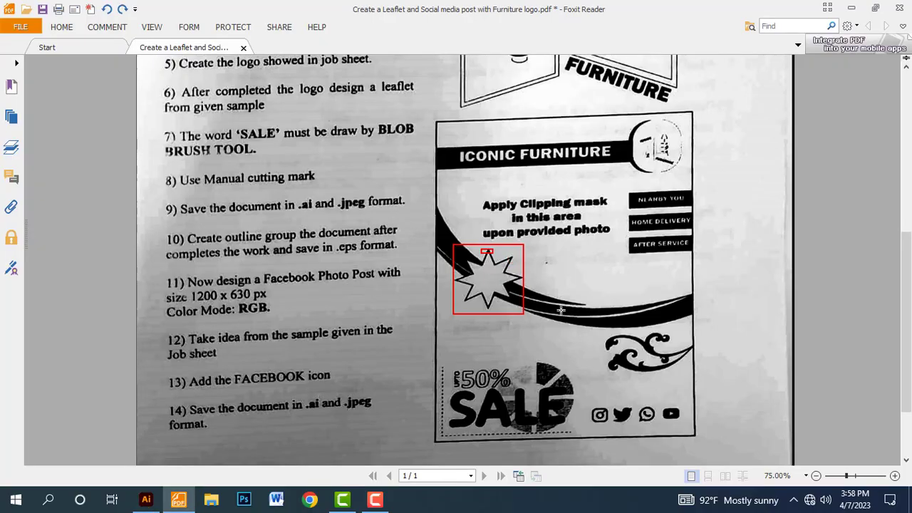
- Remove the red markup boxes around the sample's star and ornament, then return to Illustrator
key("ctrl+z")
scroll(606, 368, "down", 3)
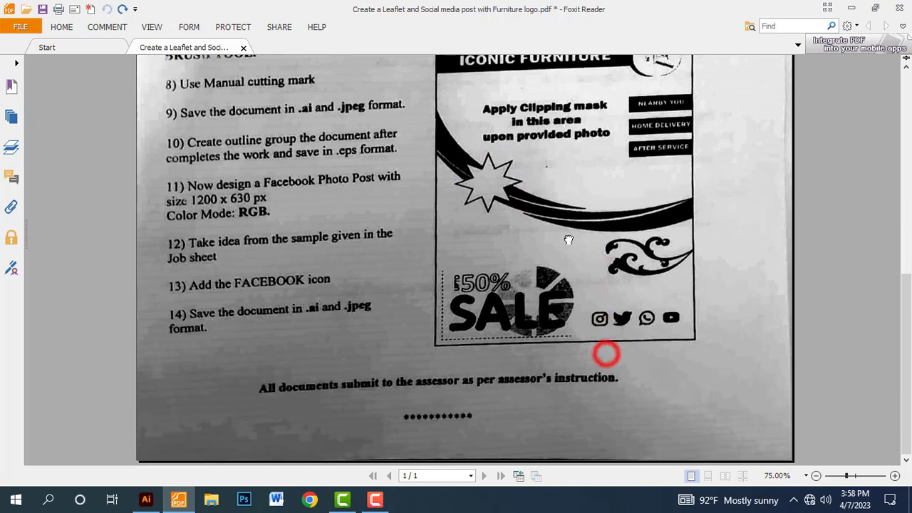
left_click_drag(593, 233, 695, 281)
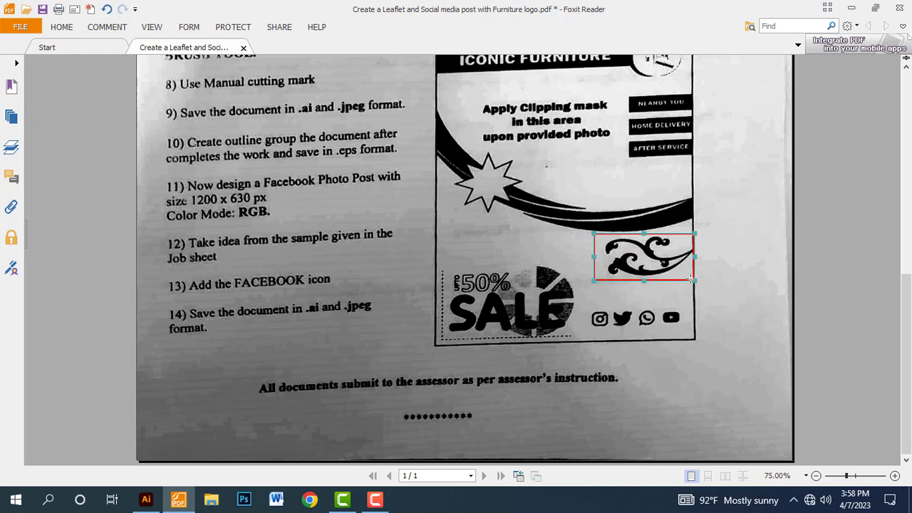
key("ctrl+z")
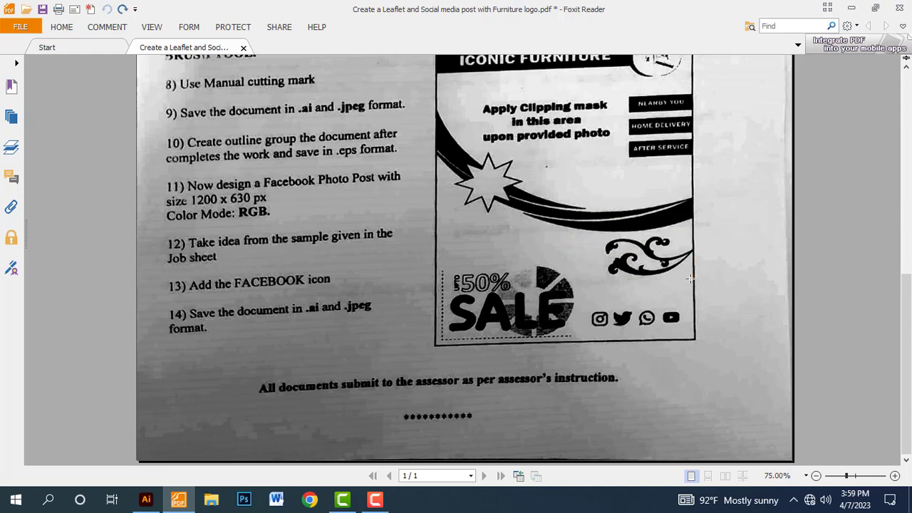
key("alt+Tab")
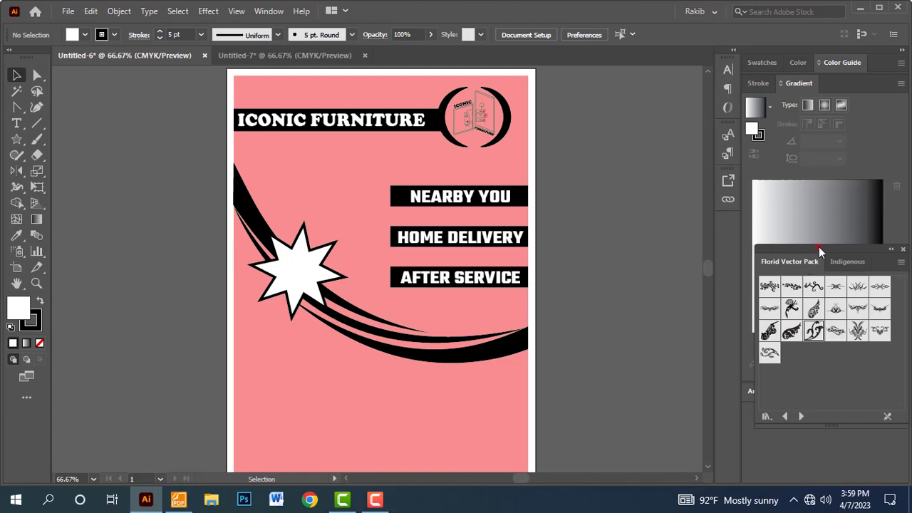
- Place a Florid Vector Pack ornament onto the poster below the swooshes
left_click_drag(819, 247, 644, 161)
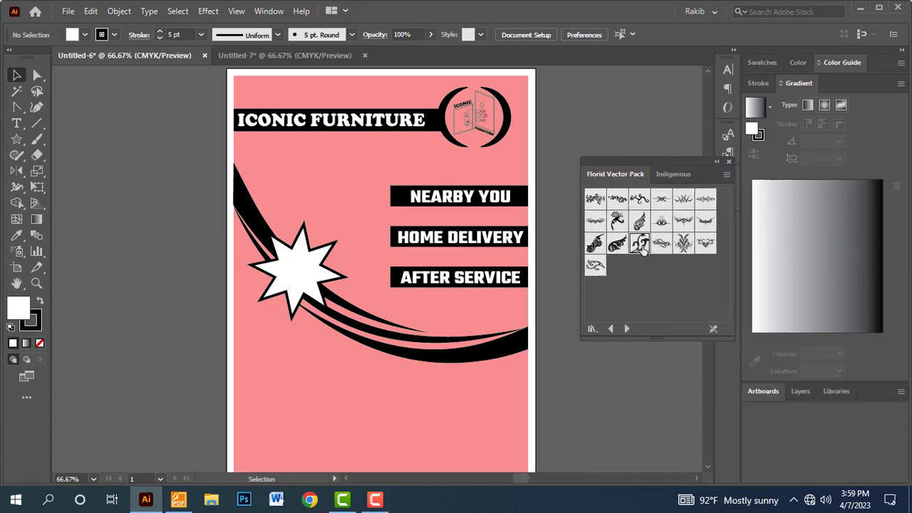
left_click_drag(639, 243, 422, 410)
scroll(457, 398, "down", 2)
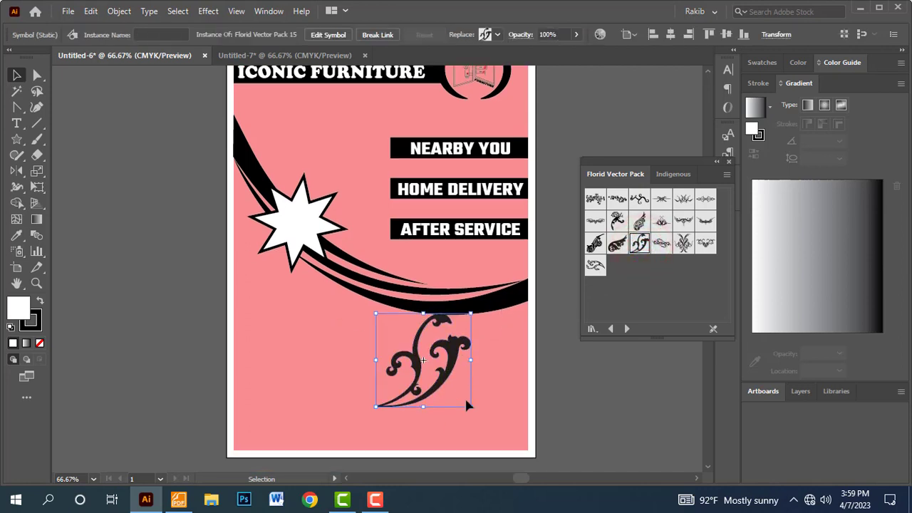
scroll(470, 394, "down", 3)
left_click_drag(639, 163, 820, 191)
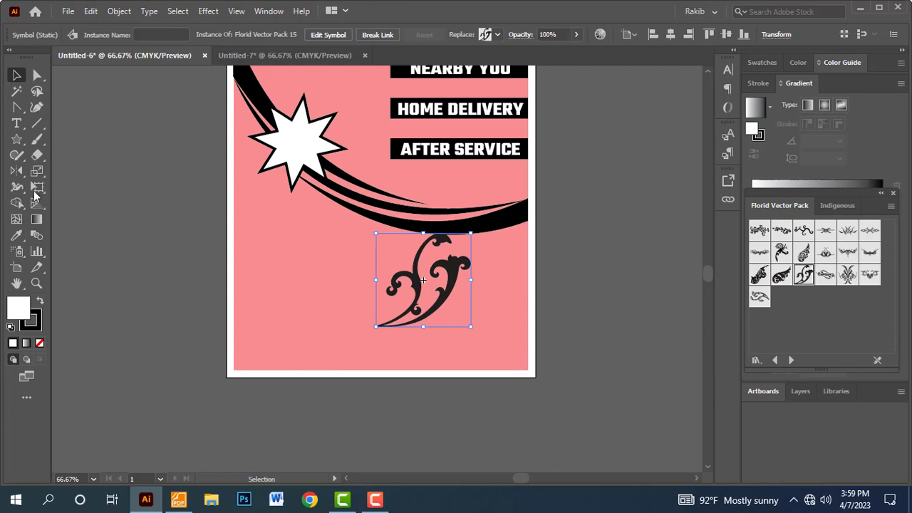
- Mirror the ornament on a vertical axis, then rotate it horizontal near the right edge
double_click(16, 172)
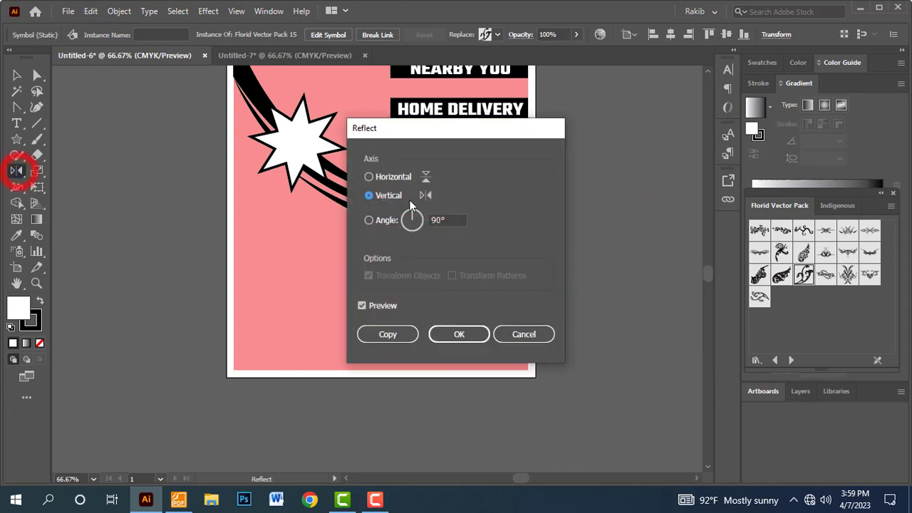
left_click(369, 196)
left_click(459, 335)
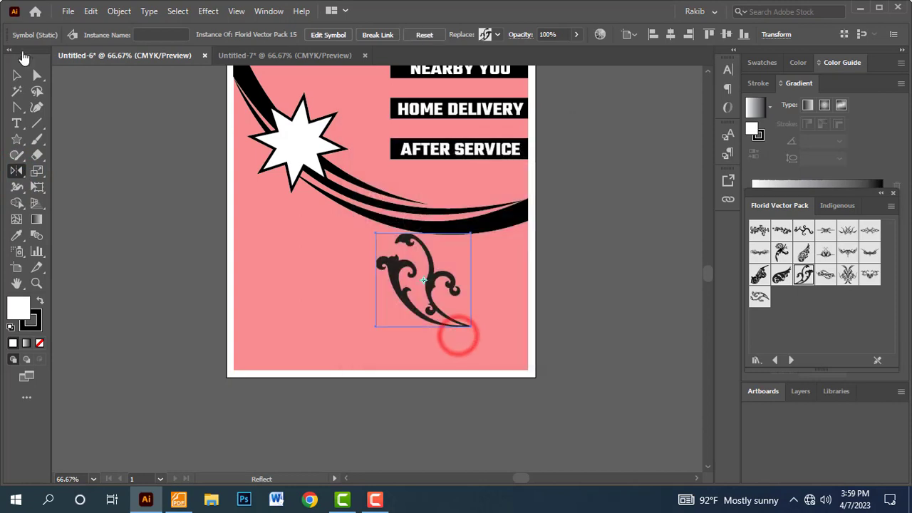
left_click(17, 75)
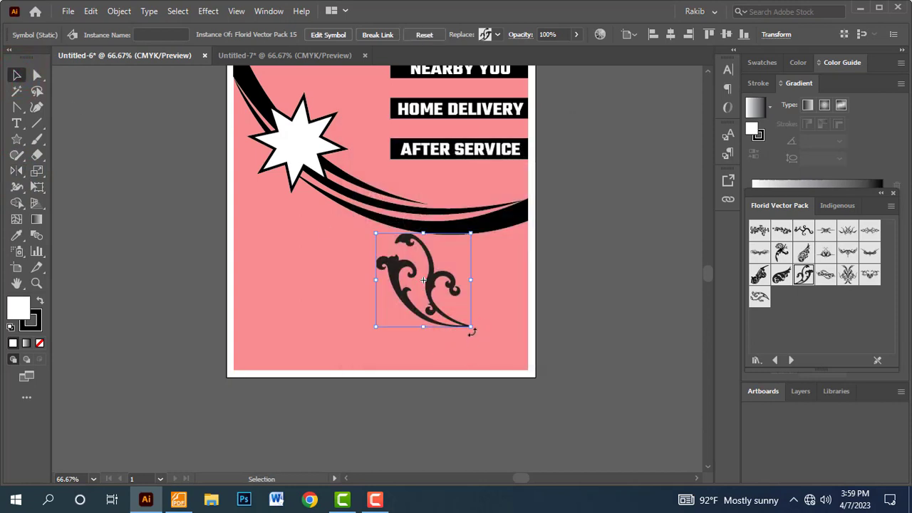
left_click_drag(474, 334, 548, 258)
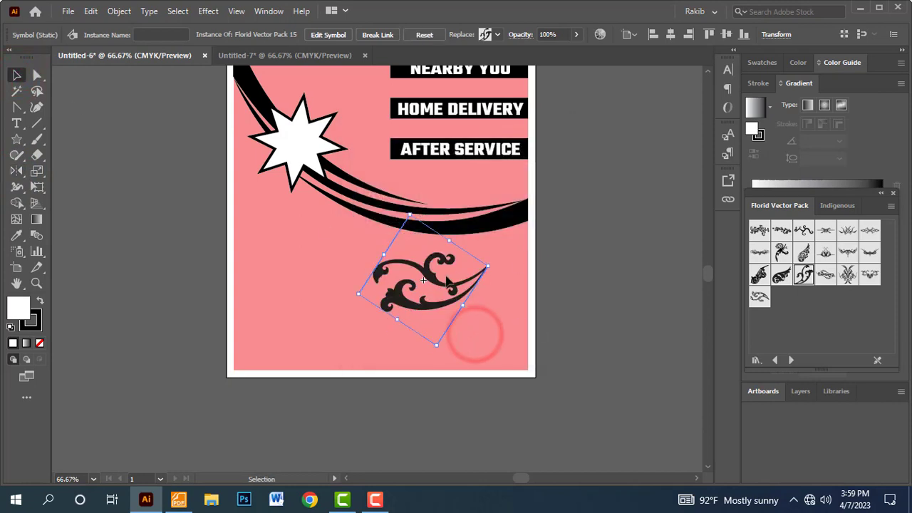
mouse_move(439, 284)
left_mouse_down()
mouse_move(490, 276)
mouse_move(479, 272)
left_mouse_up()
left_click_drag(473, 340, 477, 340)
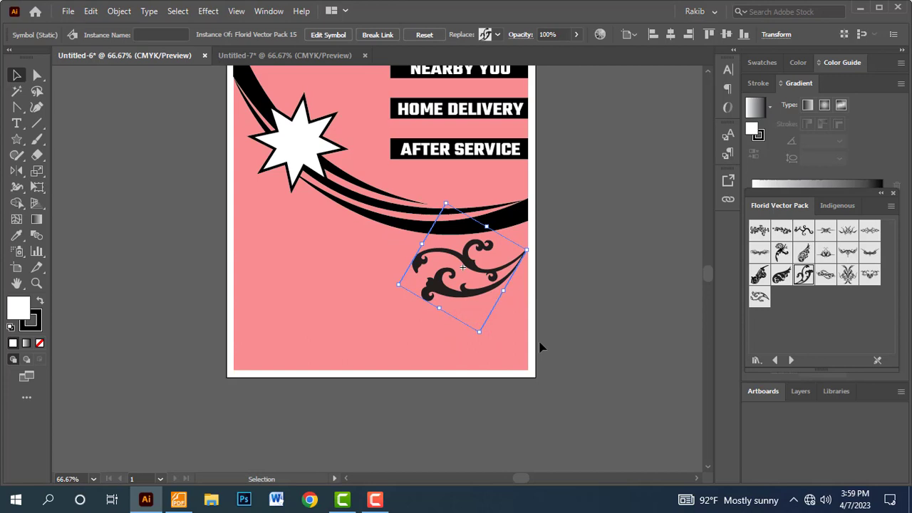
left_click_drag(539, 348, 553, 343)
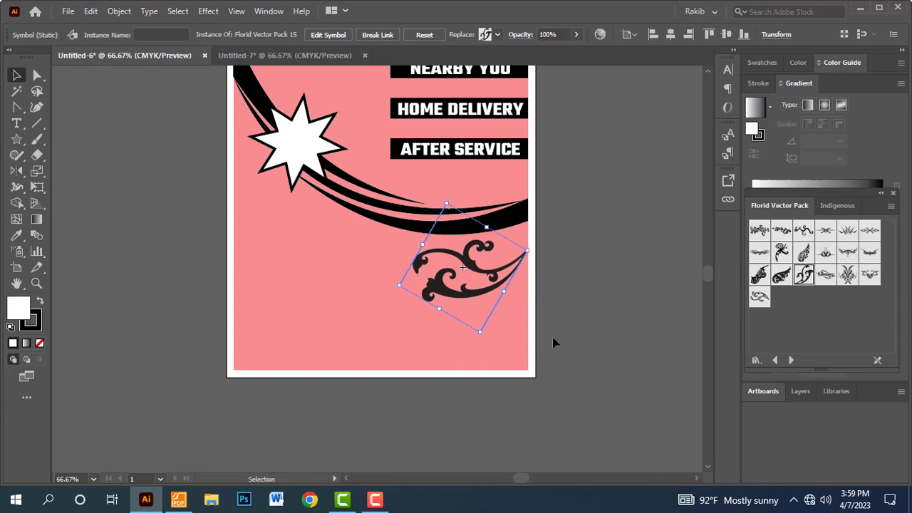
- Break the ornament's symbol link into an editable path and try red and cyan fills
left_click(375, 34)
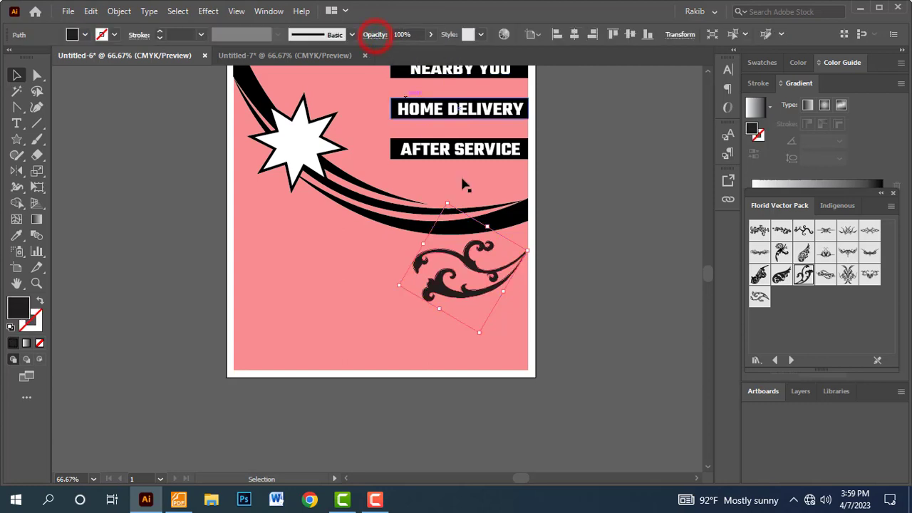
left_click(84, 34)
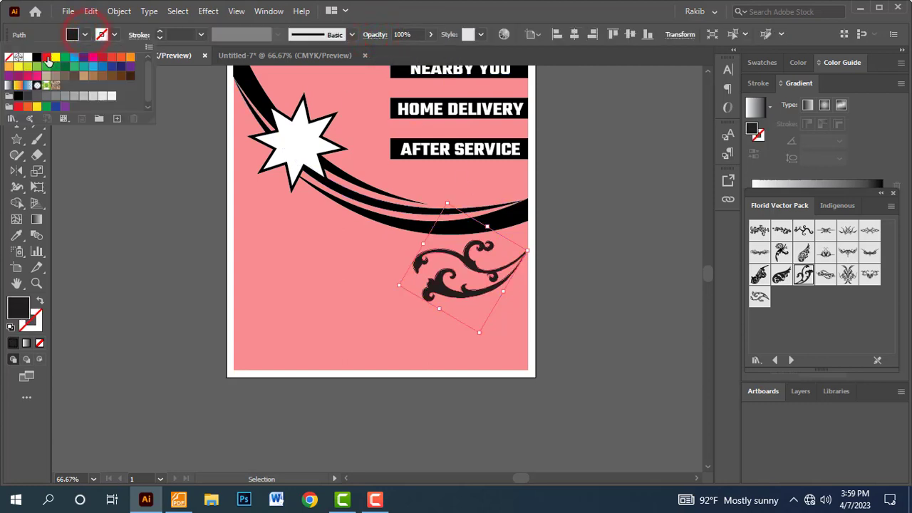
left_click(46, 57)
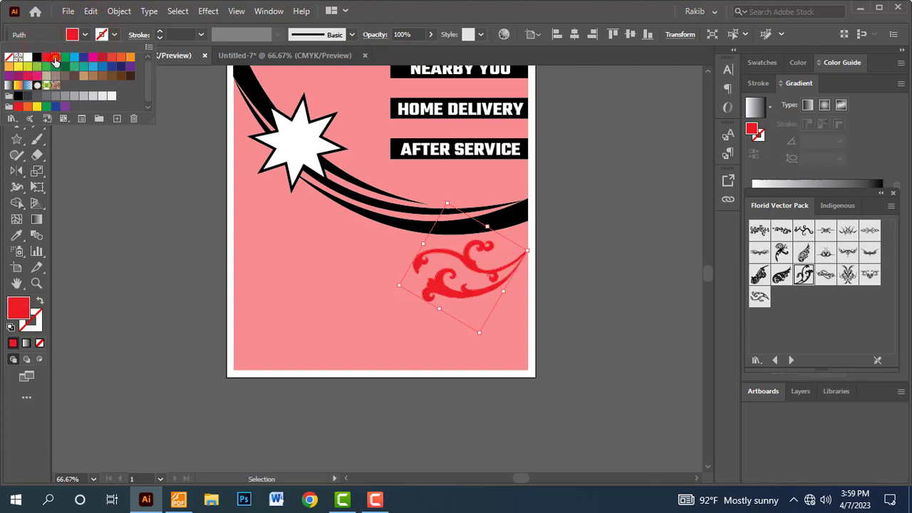
left_click(55, 56)
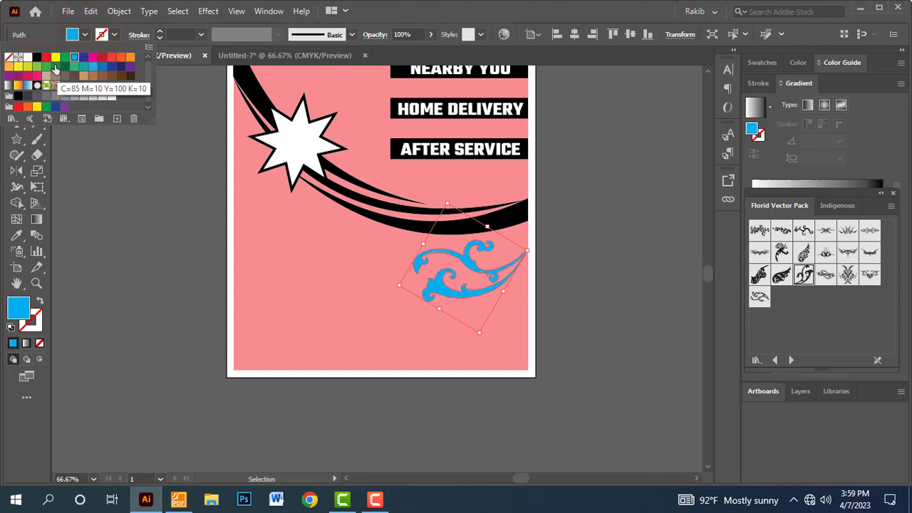
left_click(46, 57)
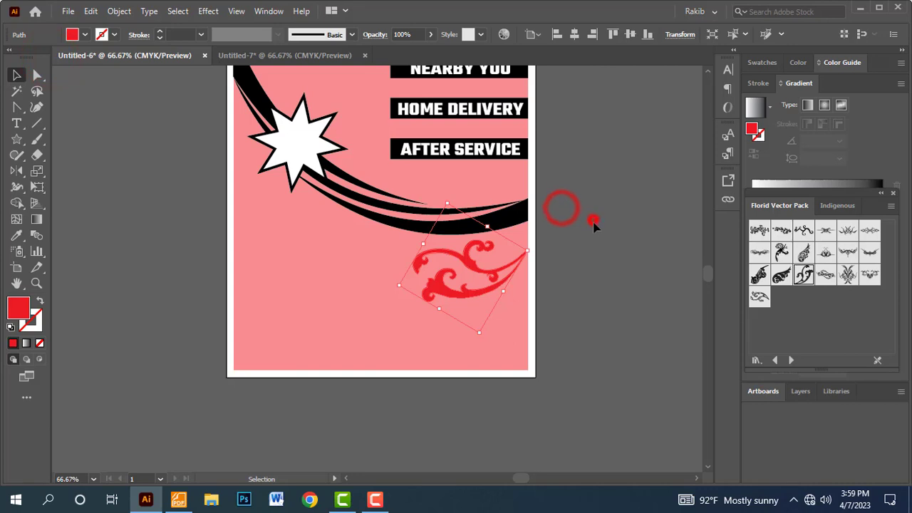
- Fill the ornament with yellow, deselect it, and zoom out to the whole poster
left_click(593, 218)
left_click(461, 261)
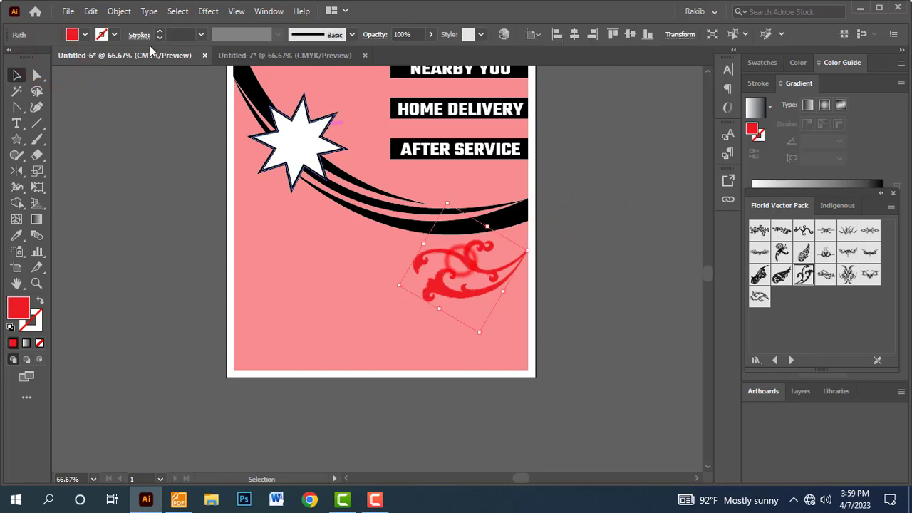
left_click(83, 34)
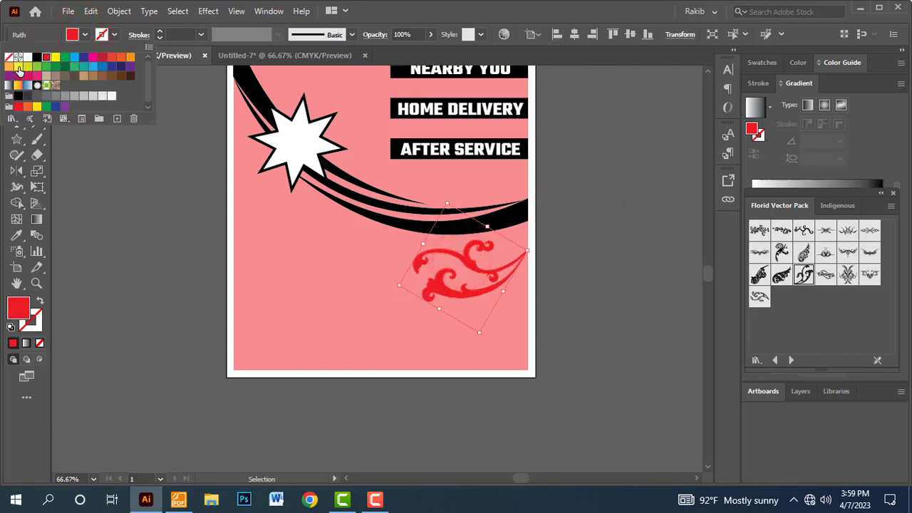
left_click(19, 66)
left_click(122, 188)
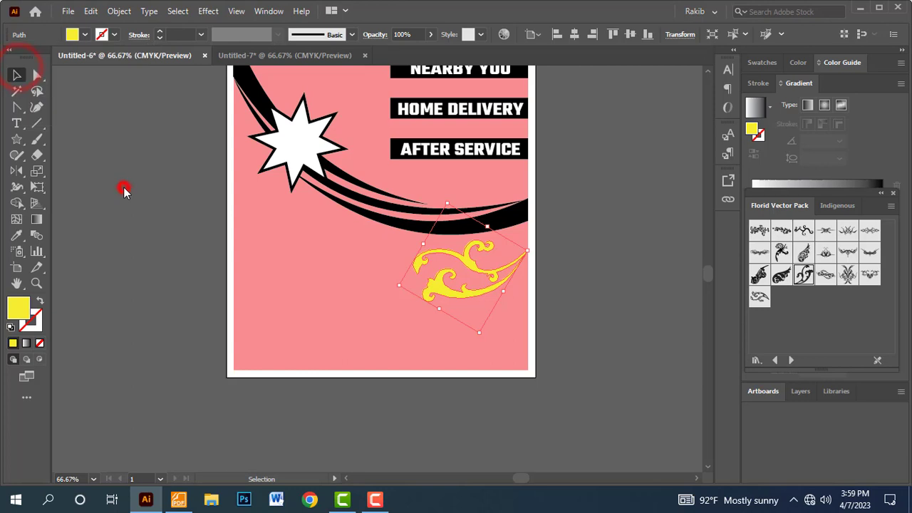
left_click(638, 248)
key("ctrl+minus")
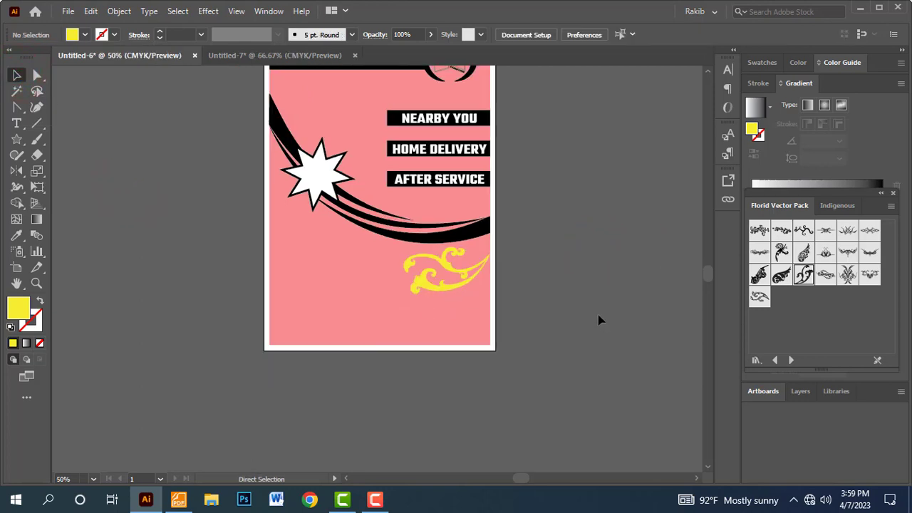
key("ctrl+minus")
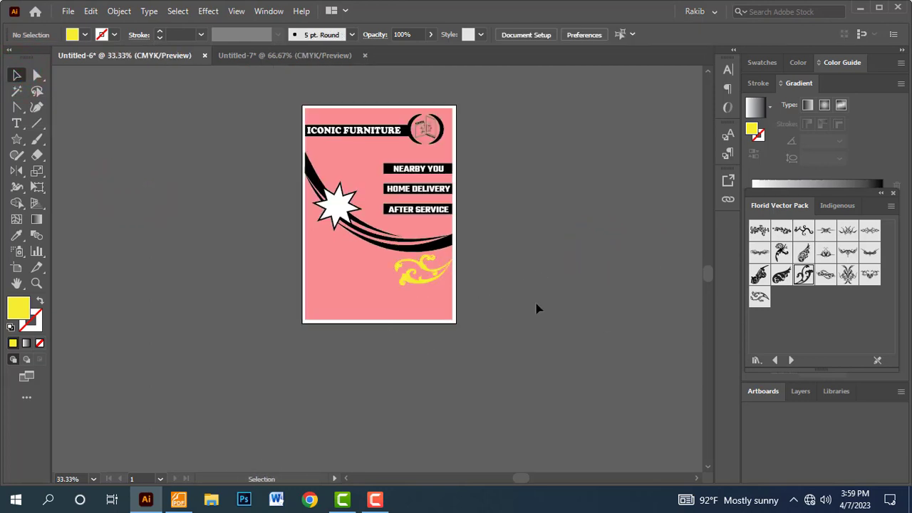
left_click(564, 317)
- Box job-sheet instruction 7 about hand-drawing SALE in red, then return to Illustrator
key("alt+Tab")
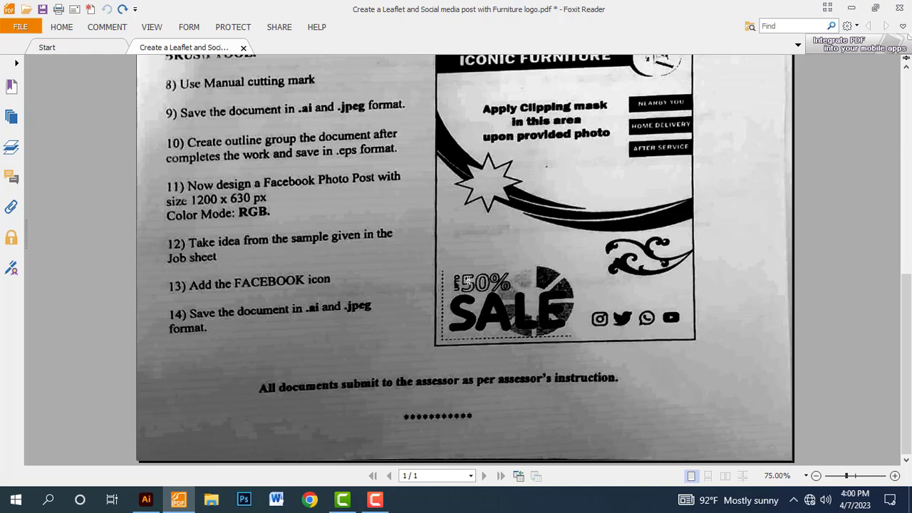
scroll(388, 274, "up", 1)
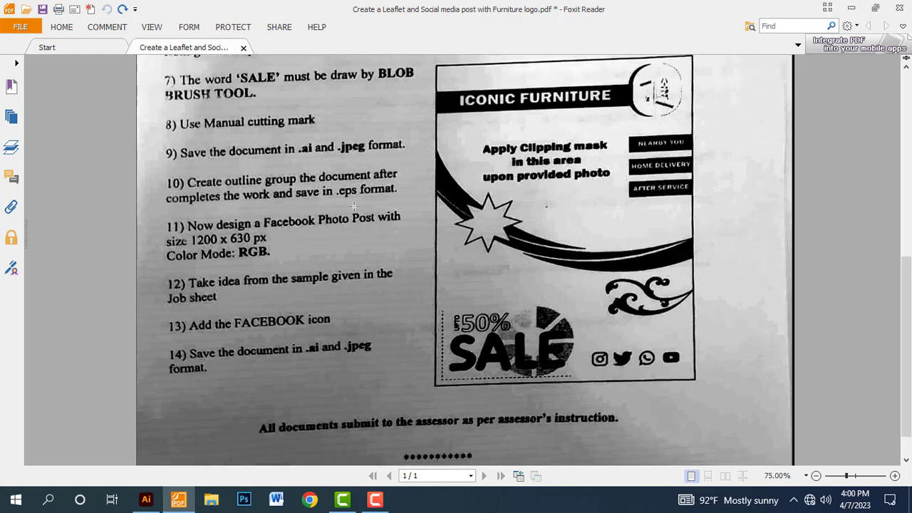
scroll(351, 212, "up", 1)
scroll(342, 218, "up", 1)
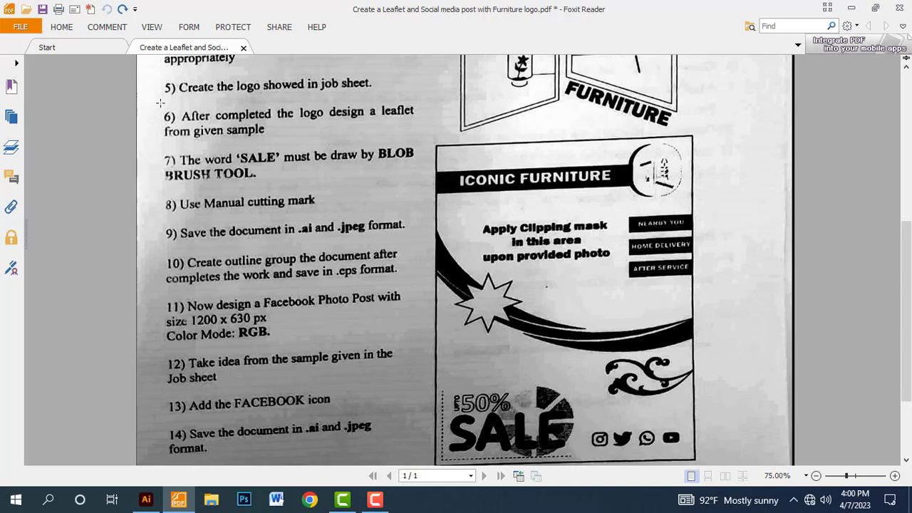
left_click_drag(163, 104, 346, 148)
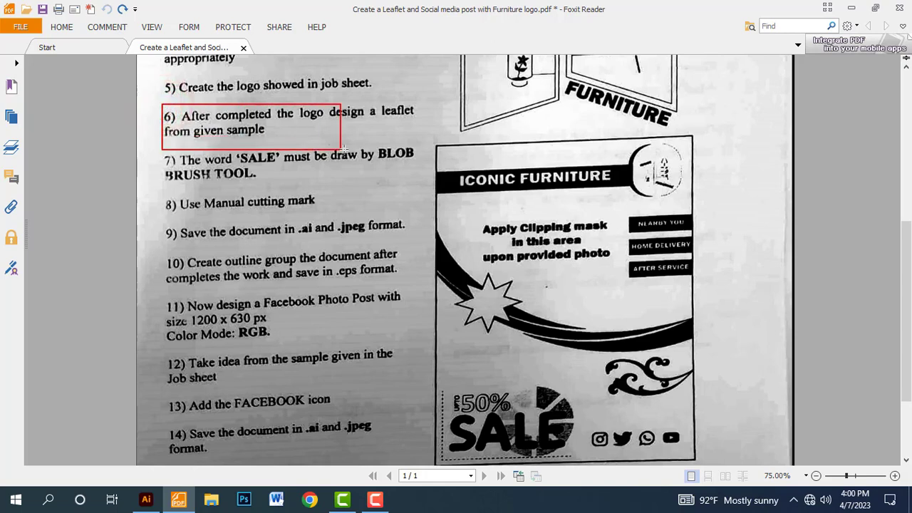
key("ctrl+z")
left_click_drag(151, 142, 426, 190)
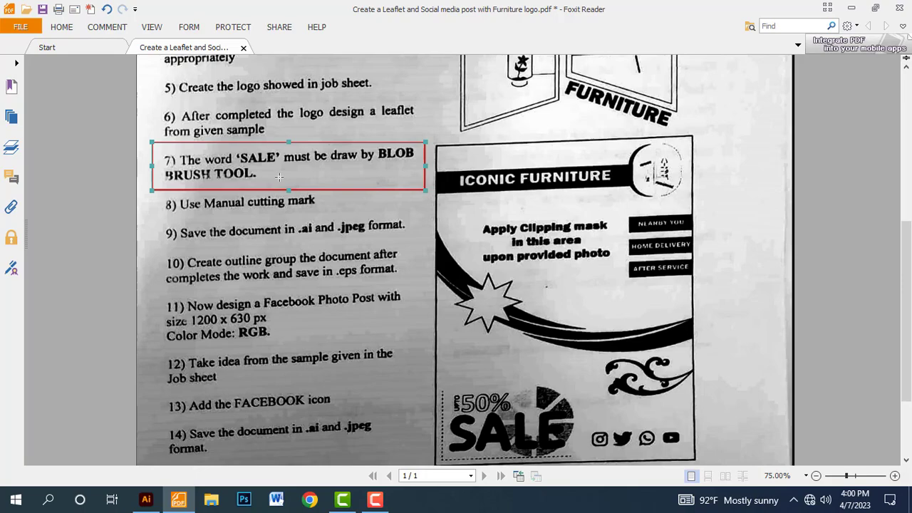
key("alt+Tab")
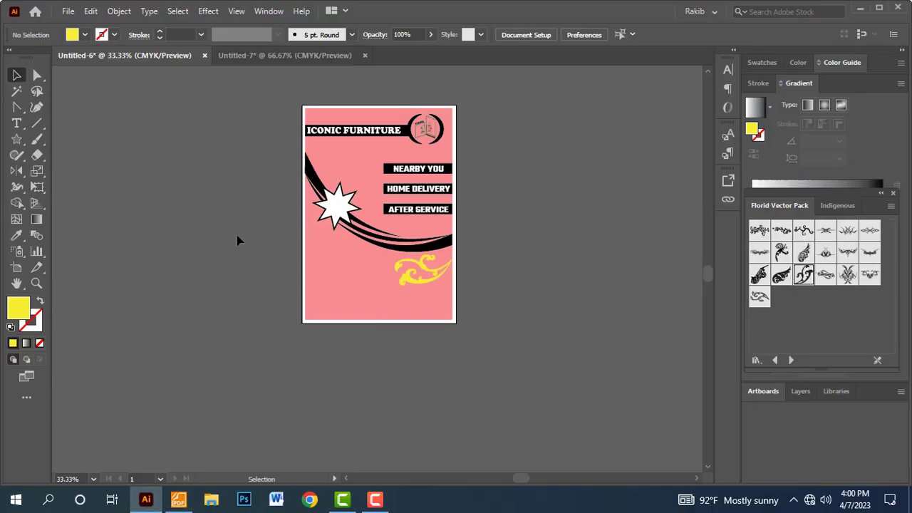
- Select the Blob Brush with black fill and the 15 pt. Round brush, zoomed on the lower-left
left_click(40, 141)
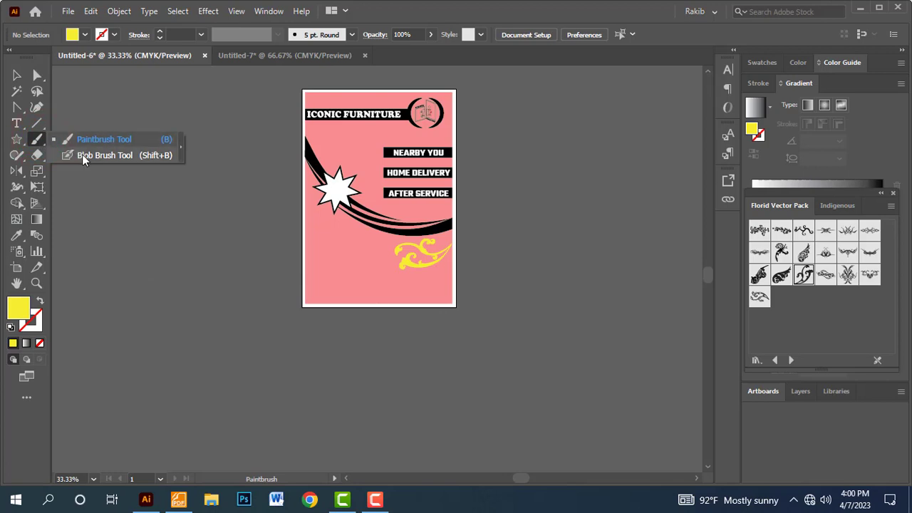
left_click(133, 156)
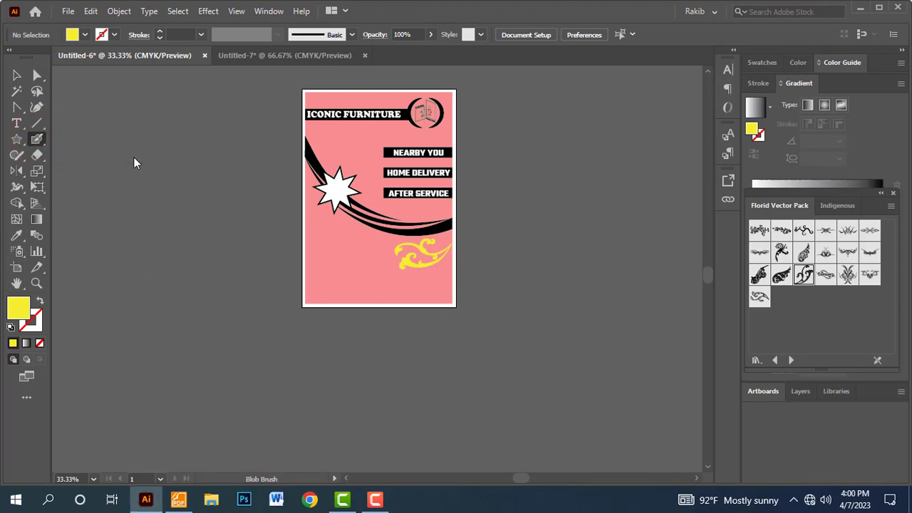
left_click(86, 36)
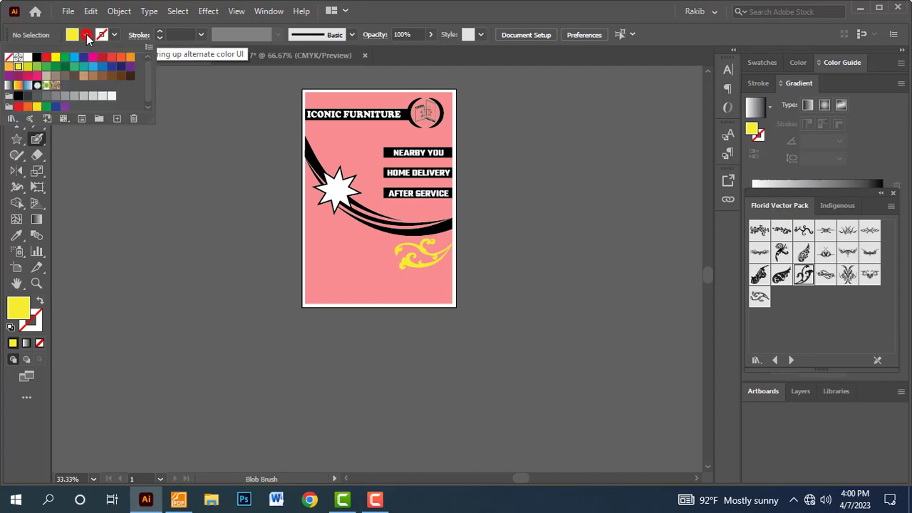
left_click(37, 57)
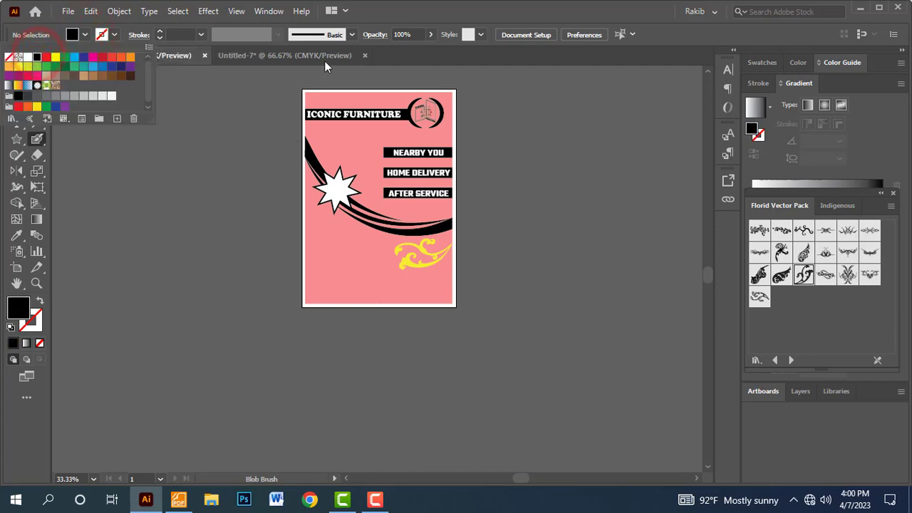
left_click(350, 36)
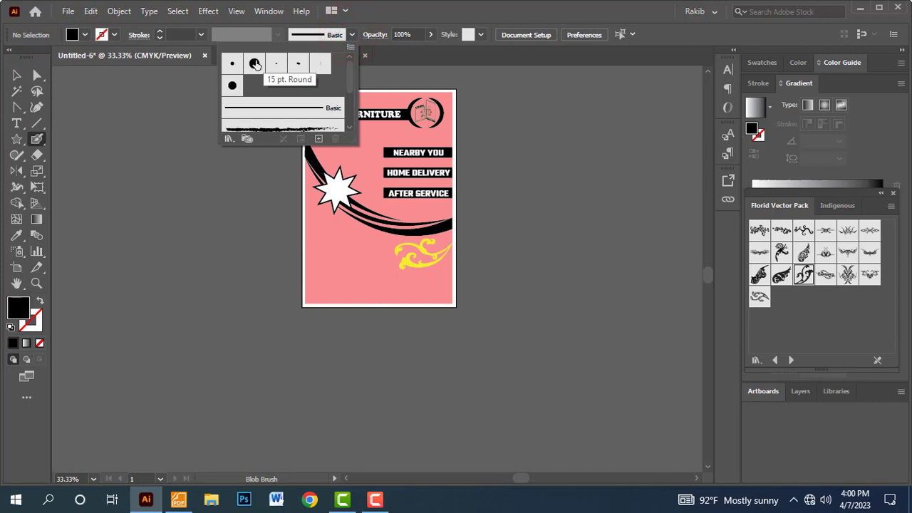
left_click(254, 65)
left_click(544, 236)
left_click_drag(314, 236, 398, 289)
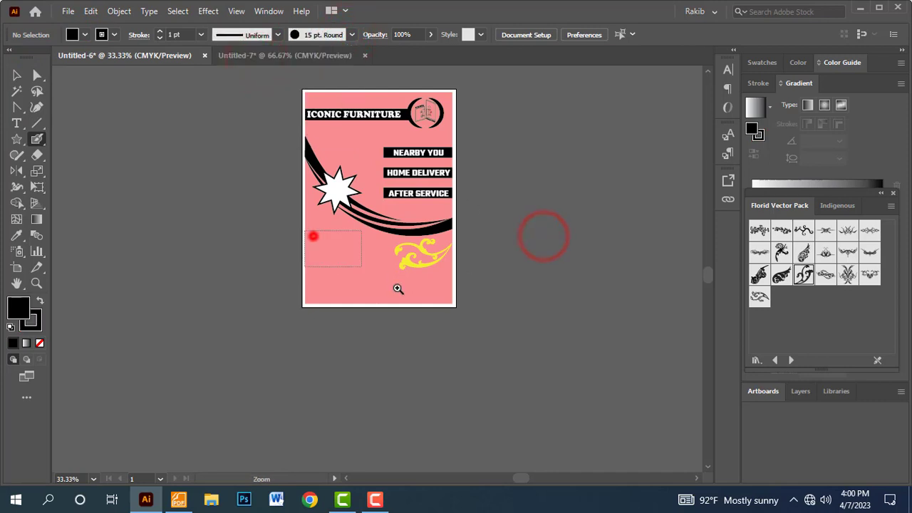
mouse_move(218, 218)
left_mouse_down()
mouse_move(360, 324)
mouse_move(344, 325)
left_mouse_up()
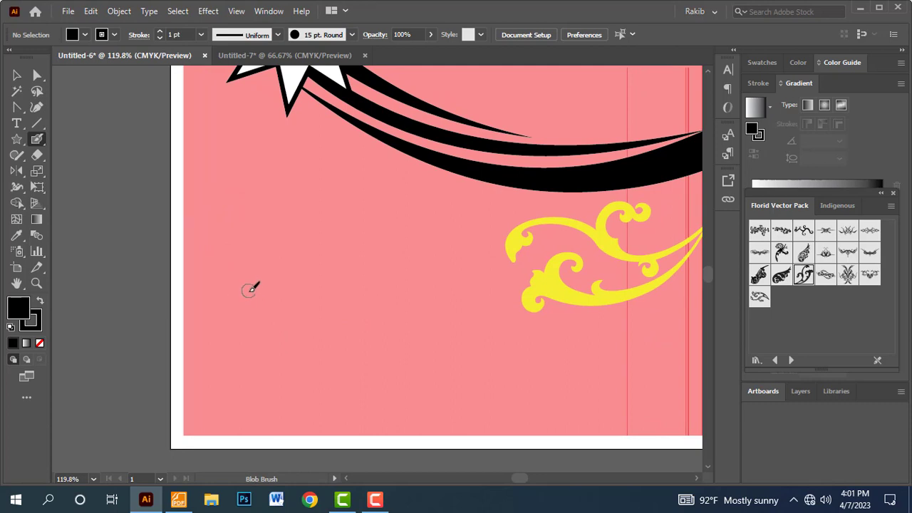
- Paint the letter S in thick black strokes, redoing it until it looks right
left_click_drag(264, 287, 246, 339)
key("ctrl+z")
left_click_drag(259, 306, 257, 341)
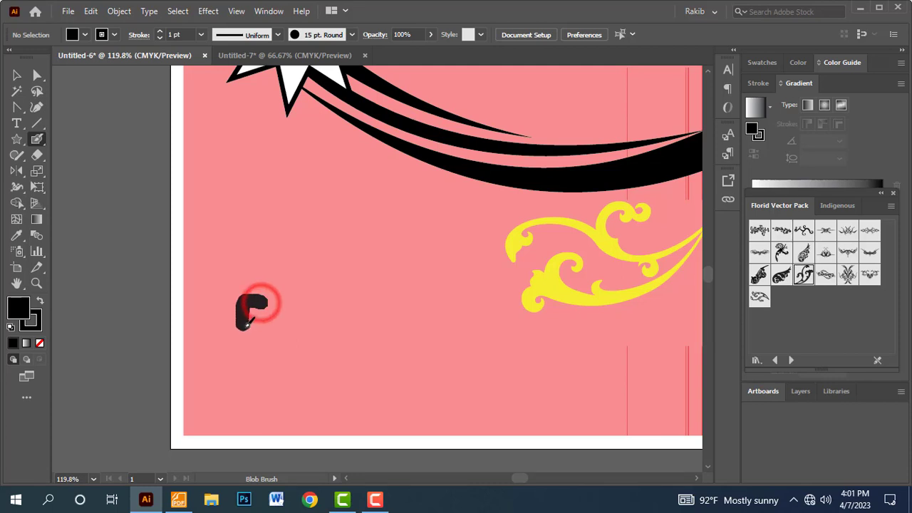
key("ctrl+z")
mouse_move(265, 299)
left_mouse_down()
mouse_move(270, 369)
mouse_move(239, 377)
left_mouse_up()
key("ctrl+z")
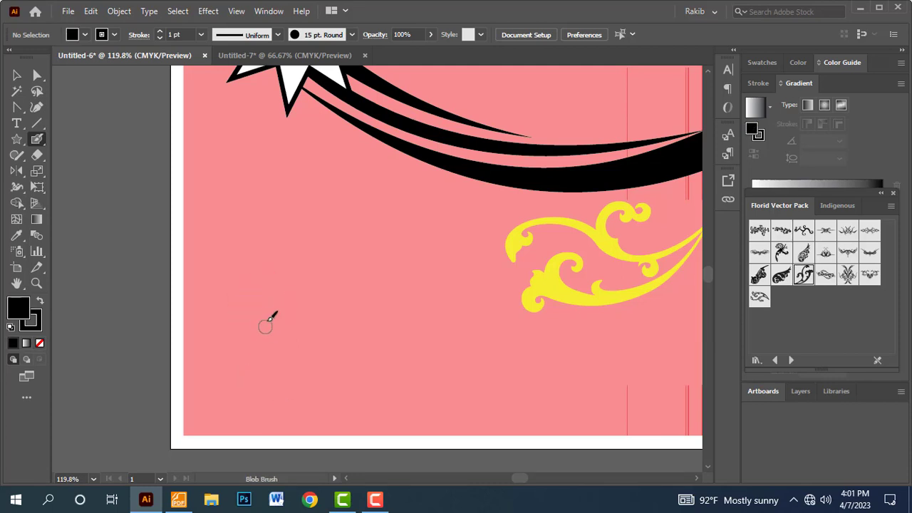
mouse_move(266, 316)
left_mouse_down()
mouse_move(230, 333)
mouse_move(232, 401)
mouse_move(220, 397)
left_mouse_up()
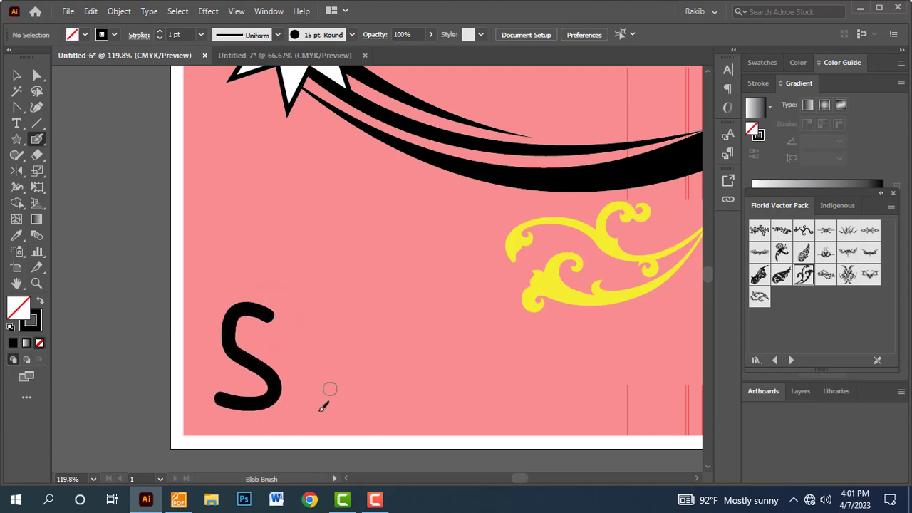
- Paint the letters A, L and E beside the S to complete SALE
left_click_drag(308, 302, 293, 396)
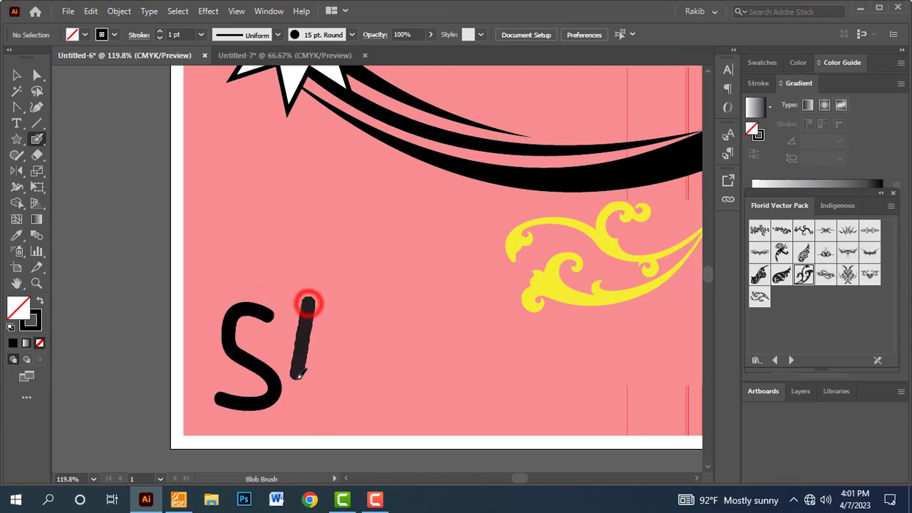
left_click_drag(309, 300, 349, 398)
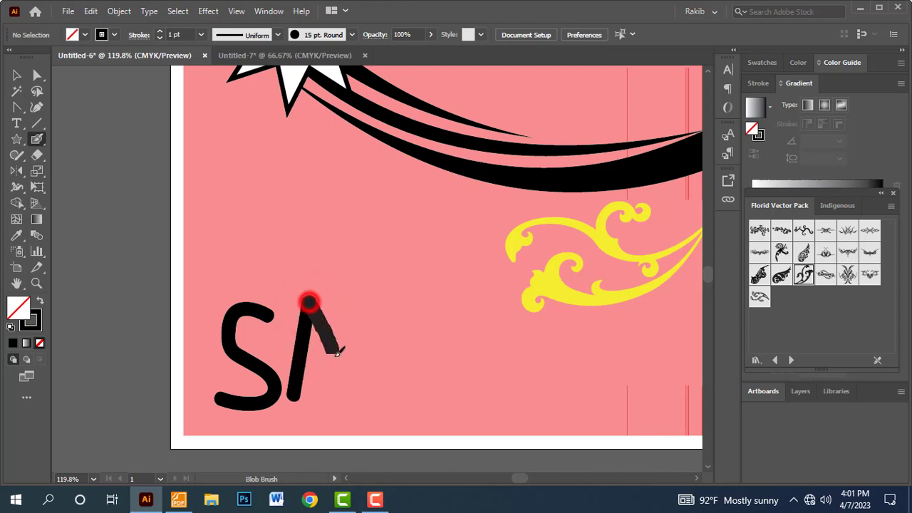
left_click_drag(298, 363, 347, 361)
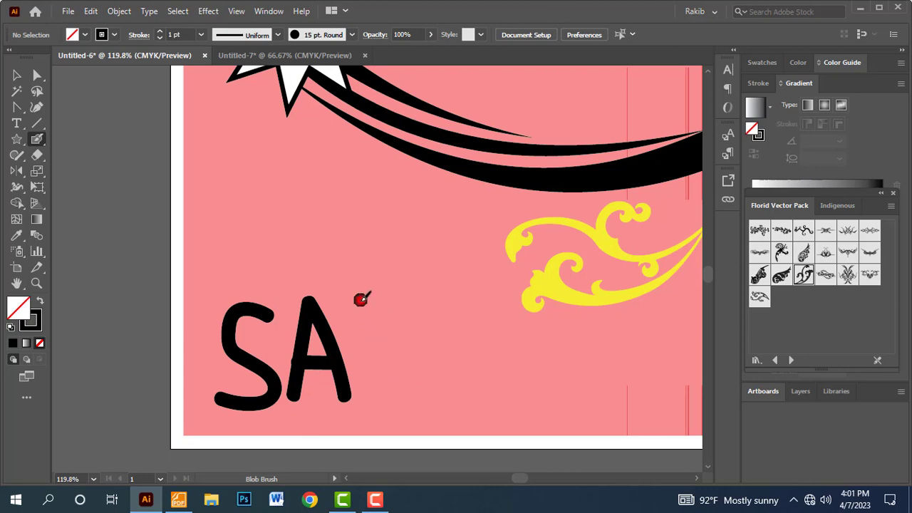
left_click_drag(360, 299, 372, 365)
key("ctrl+z")
mouse_move(363, 305)
left_mouse_down()
mouse_move(370, 396)
mouse_move(406, 394)
left_mouse_up()
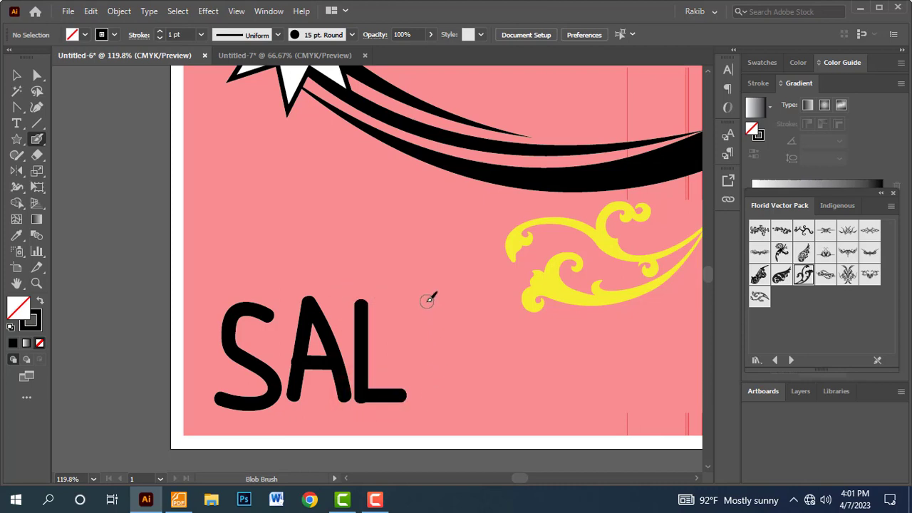
mouse_move(427, 300)
left_mouse_down()
mouse_move(427, 400)
mouse_move(463, 397)
left_mouse_up()
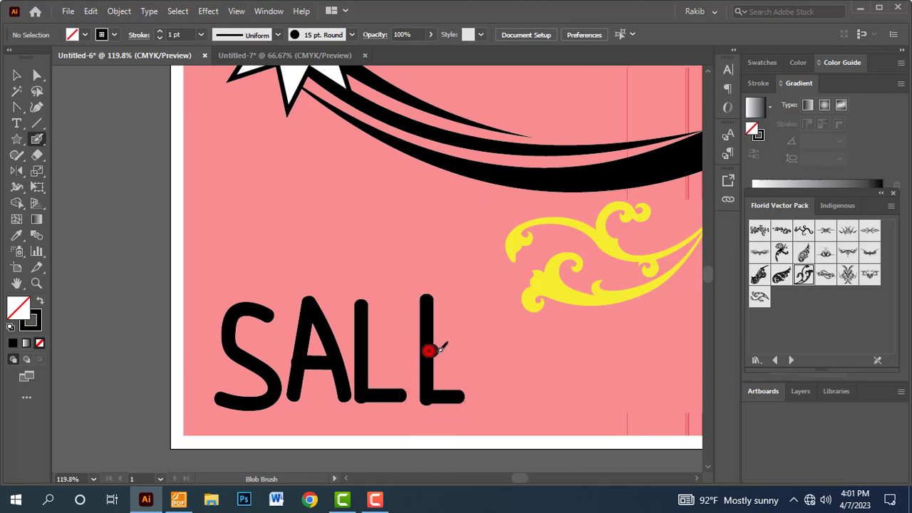
left_click_drag(428, 349, 464, 350)
left_click_drag(423, 305, 470, 329)
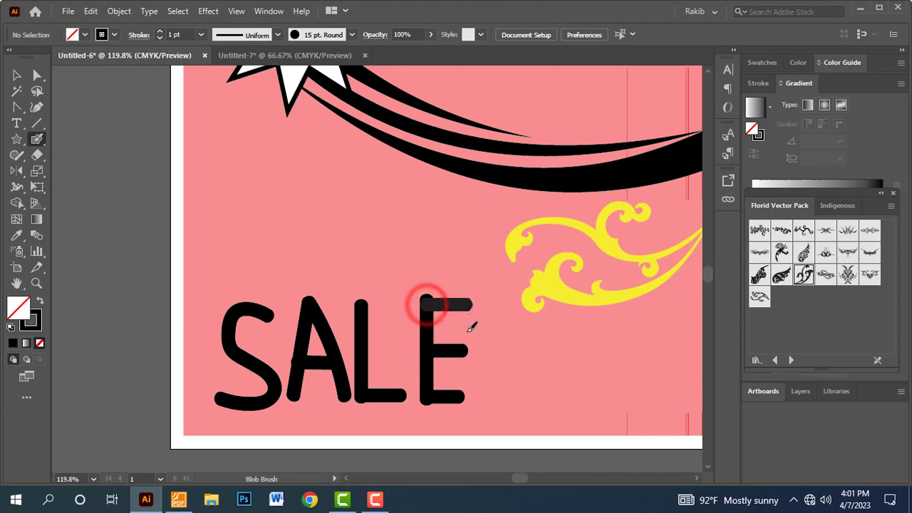
left_click_drag(451, 396, 464, 397)
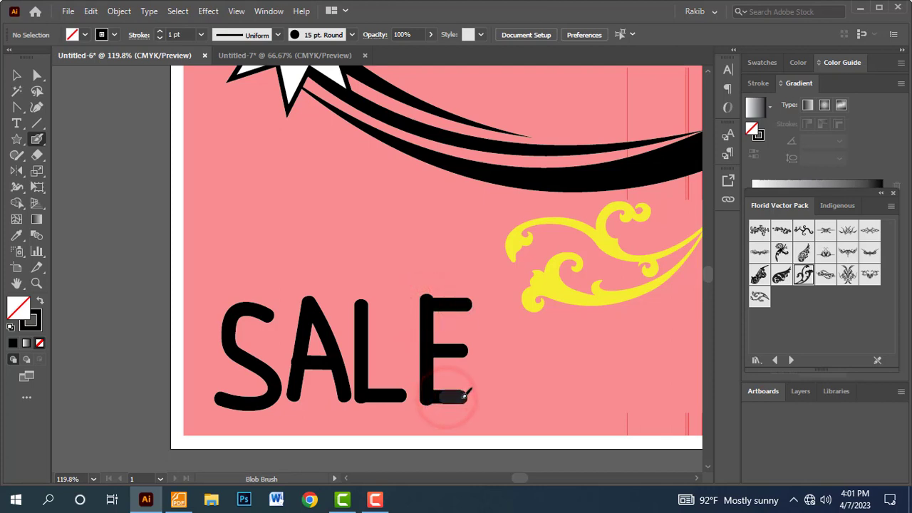
left_click(17, 75)
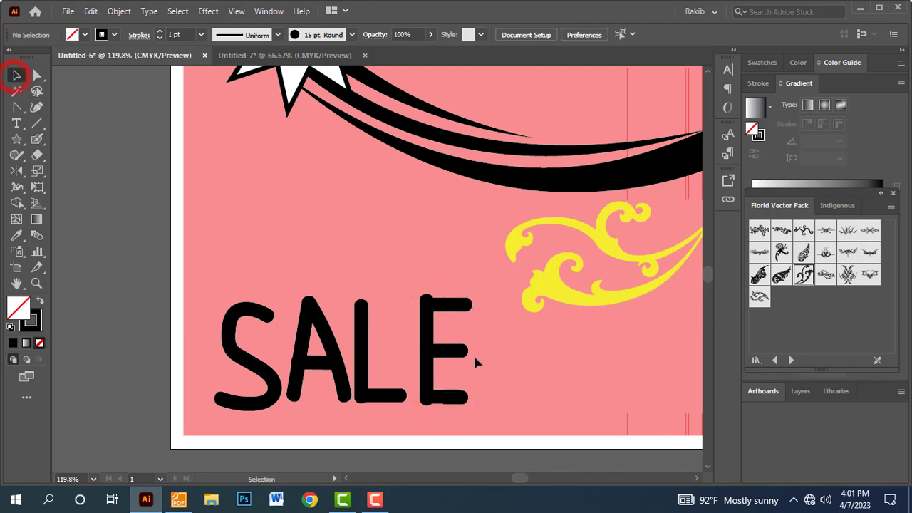
- Group the SALE letter strokes, scale the group down and reposition it
mouse_move(491, 315)
left_mouse_down()
mouse_move(289, 385)
mouse_move(228, 392)
left_mouse_up()
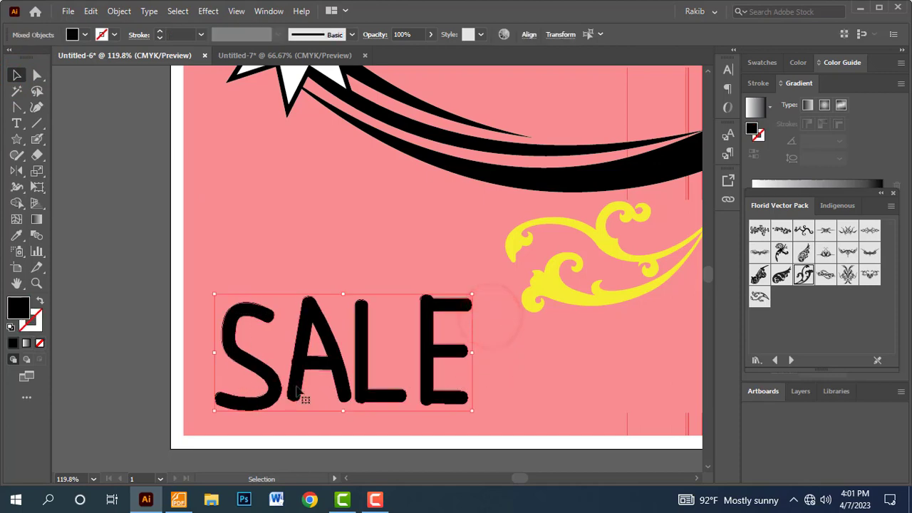
right_click(339, 370)
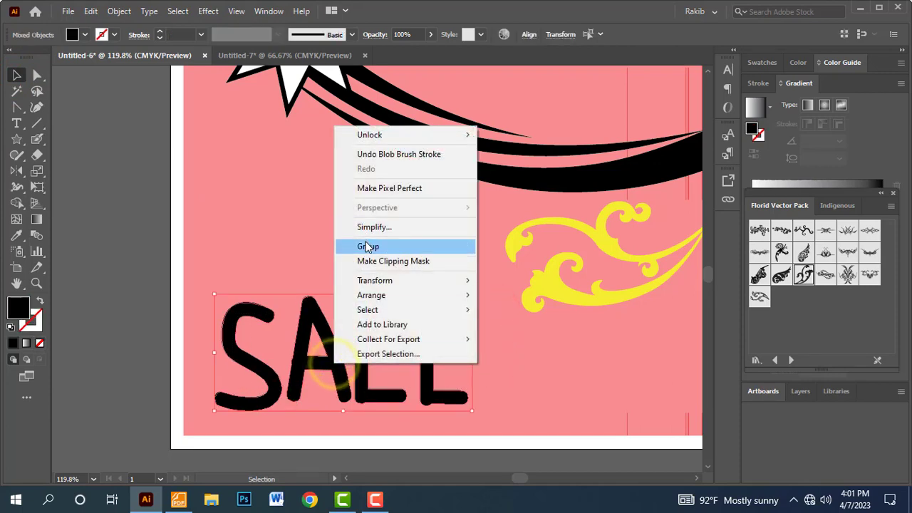
left_click(364, 242)
left_click_drag(474, 413, 386, 376)
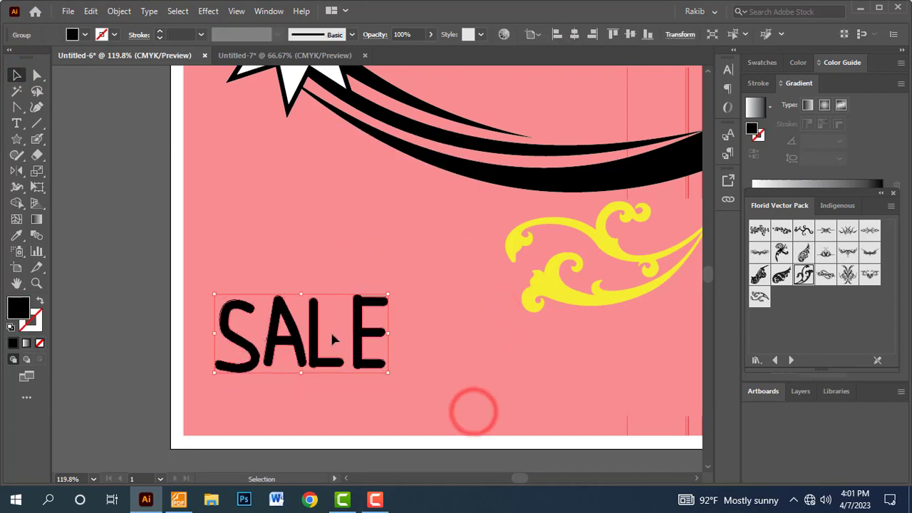
key("ctrl+minus")
key("ctrl+minus")
key("ctrl+minus")
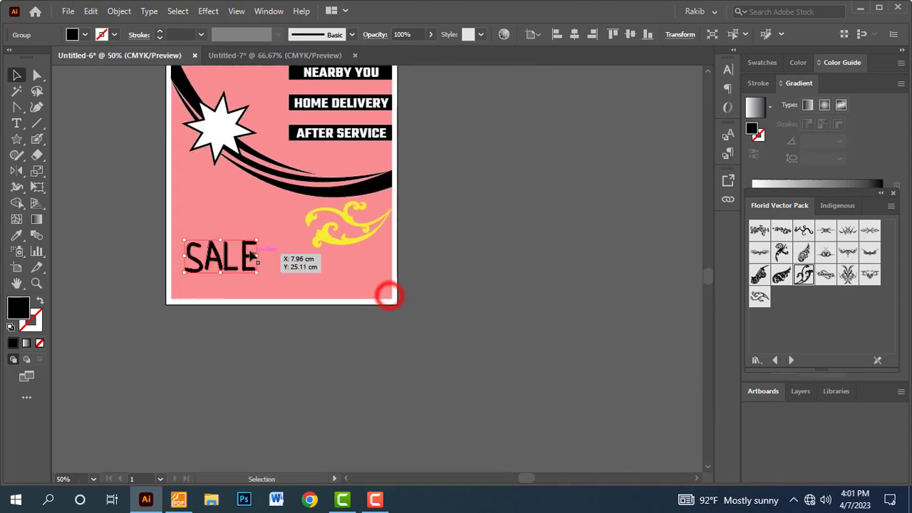
left_click_drag(232, 255, 257, 263)
left_click(375, 332)
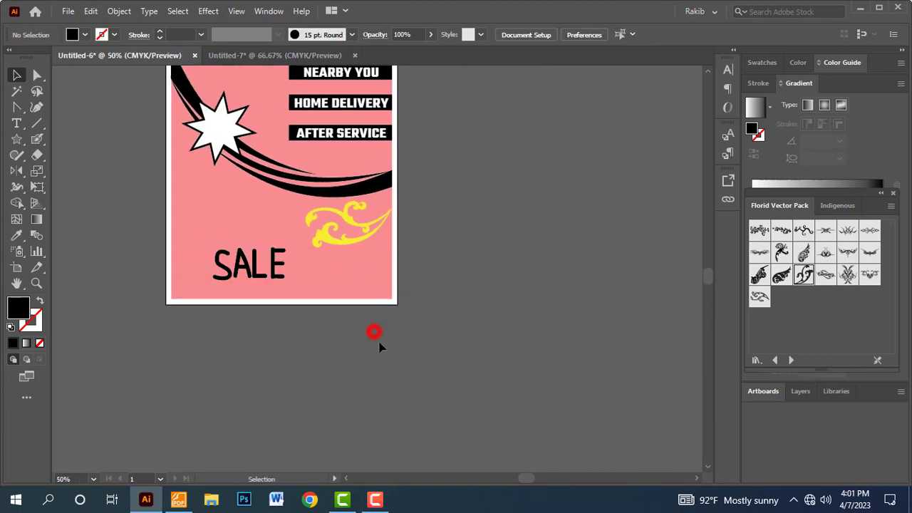
- Fit the artboard in view, shift SALE slightly left, and switch to the job sheet
left_click_drag(164, 216, 353, 326)
key("ctrl+minus")
key("ctrl+minus")
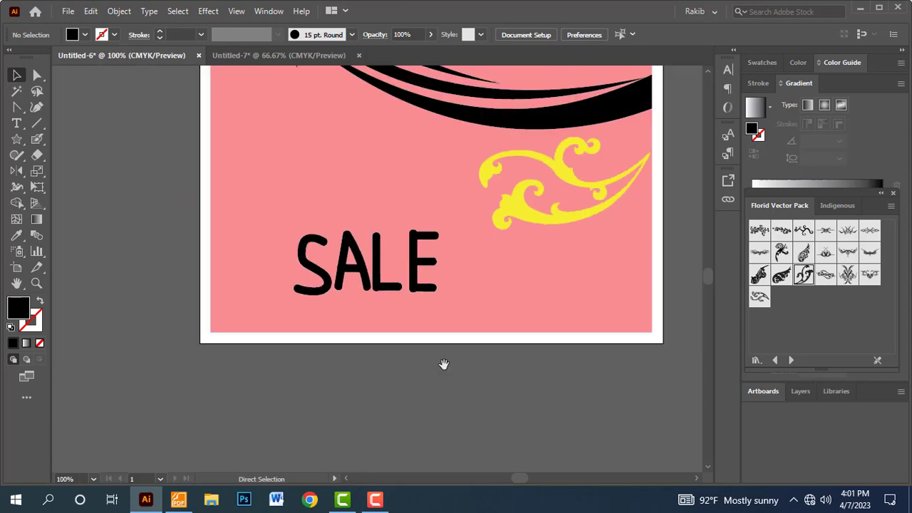
key("ctrl+minus")
left_click_drag(426, 339, 446, 349)
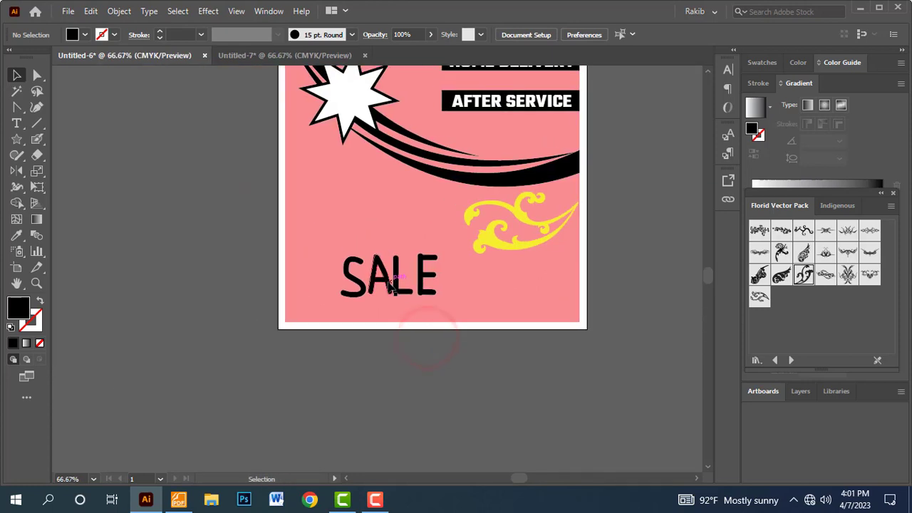
left_click(447, 278)
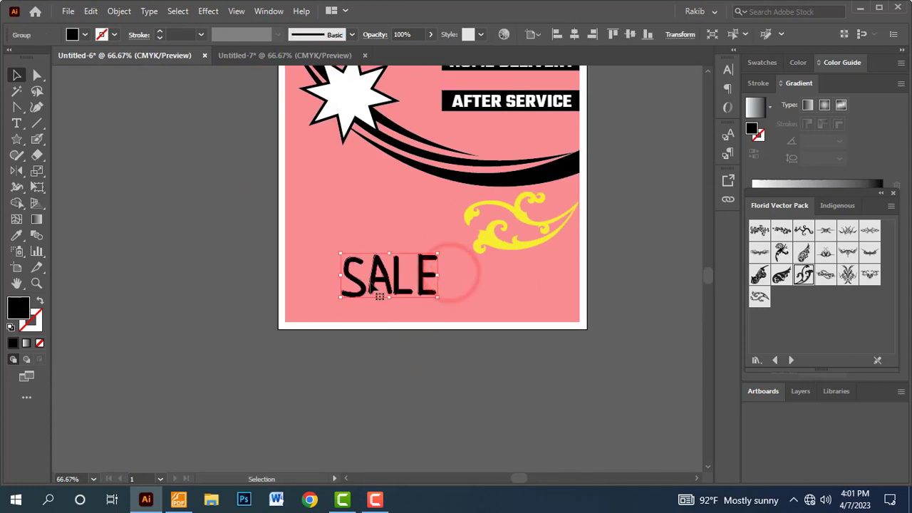
left_click_drag(391, 286, 369, 285)
left_click(381, 346)
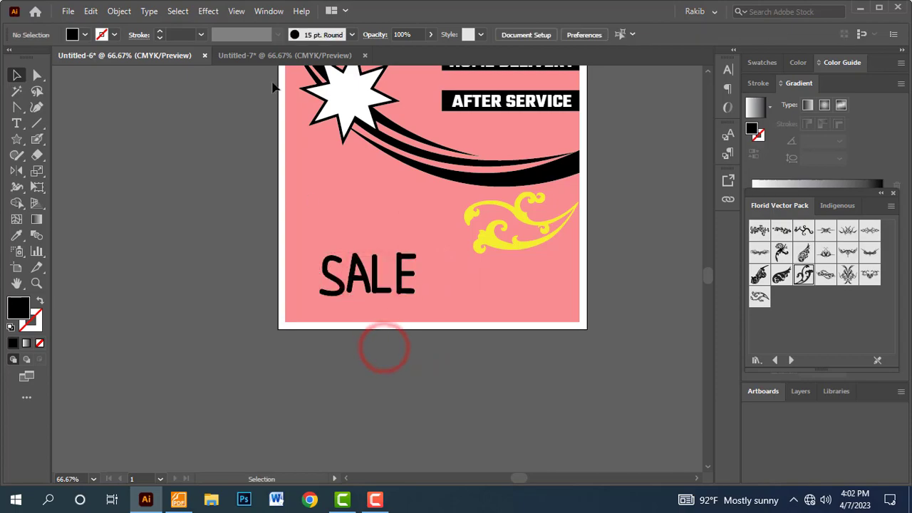
key("alt+Tab")
- Remove the box markings from the job sheet and sample's 50%, then return to Illustrator
scroll(547, 346, "down", 3)
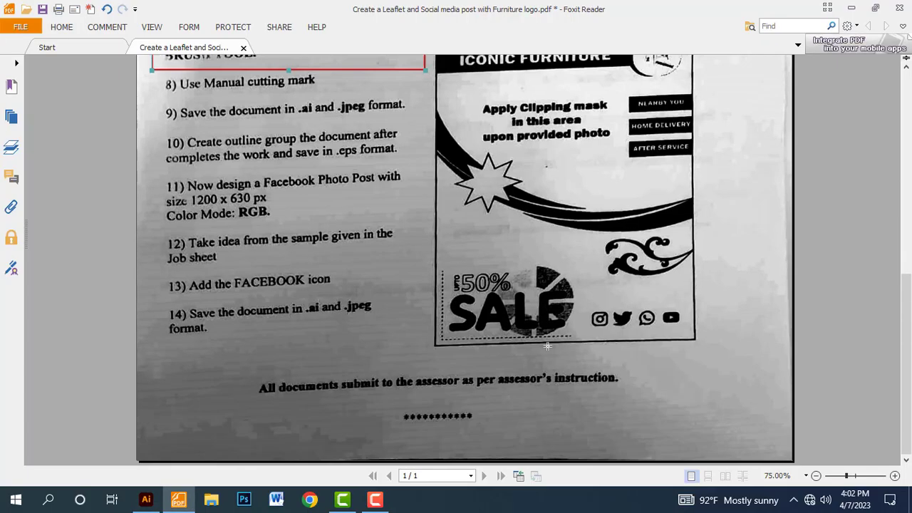
key("ctrl+z")
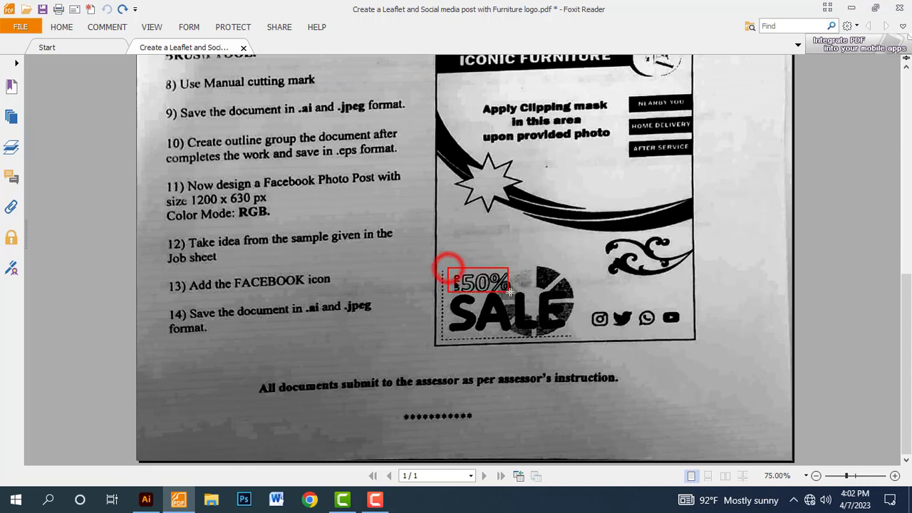
left_click_drag(448, 269, 520, 295)
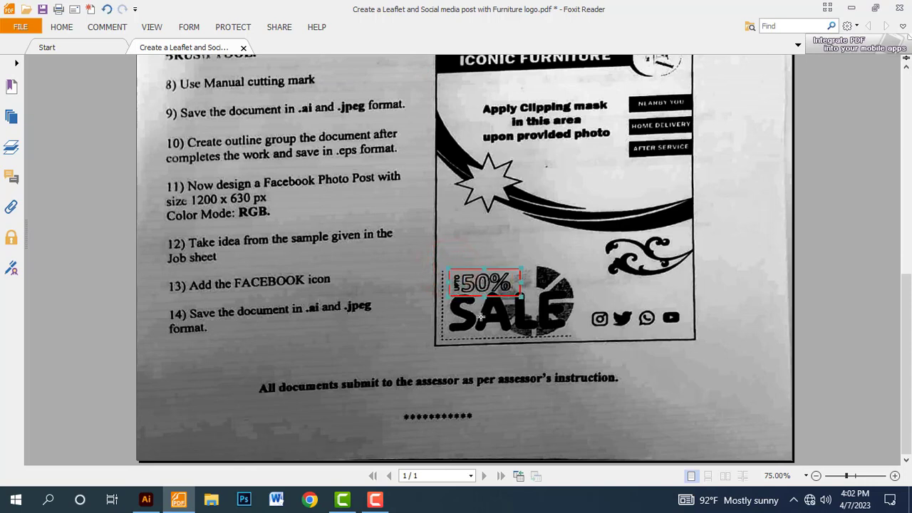
key("ctrl+z")
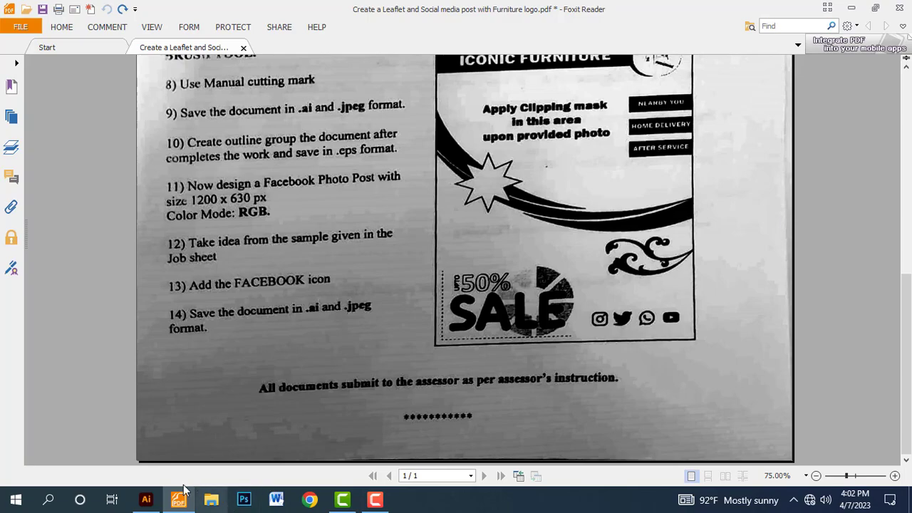
left_click(146, 499)
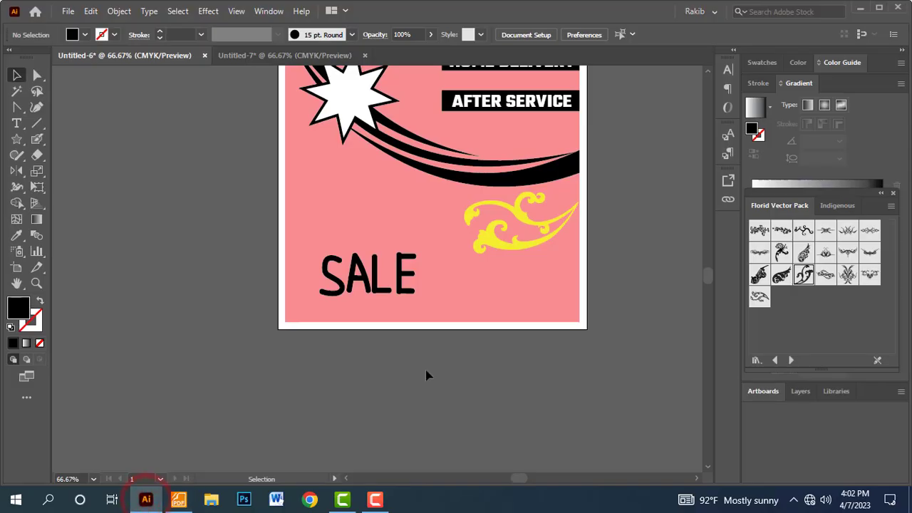
- Type '50%' in Teko Bold on the empty pink area above SALE
left_click_drag(291, 186, 375, 254)
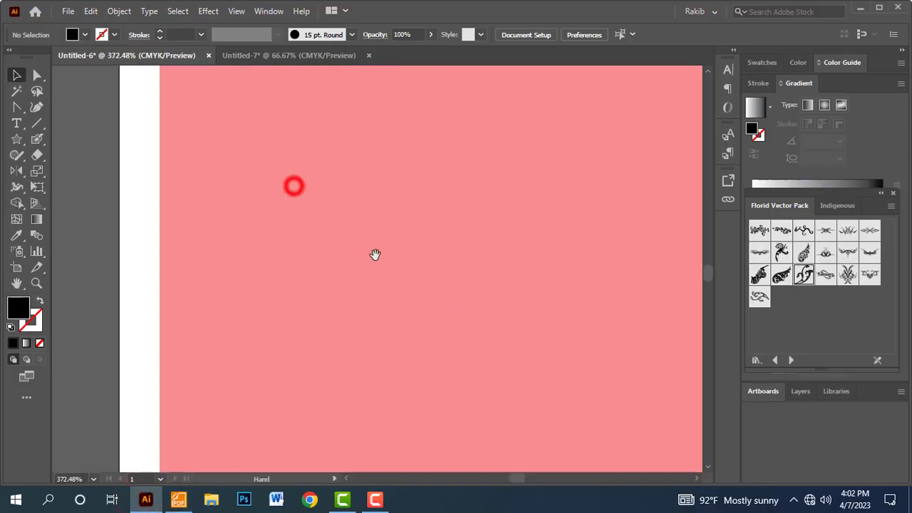
left_click_drag(454, 222, 383, 306)
left_click_drag(427, 285, 368, 318)
left_click(17, 123)
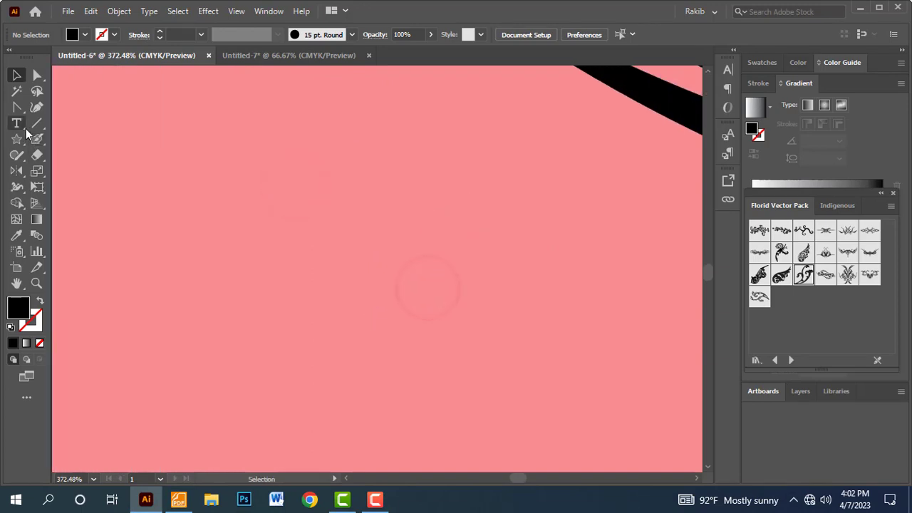
left_click(161, 188)
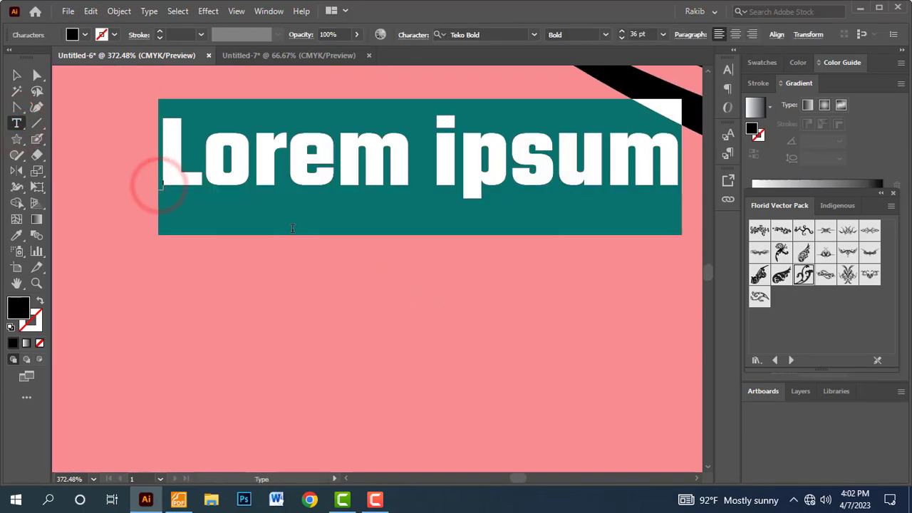
type("50")
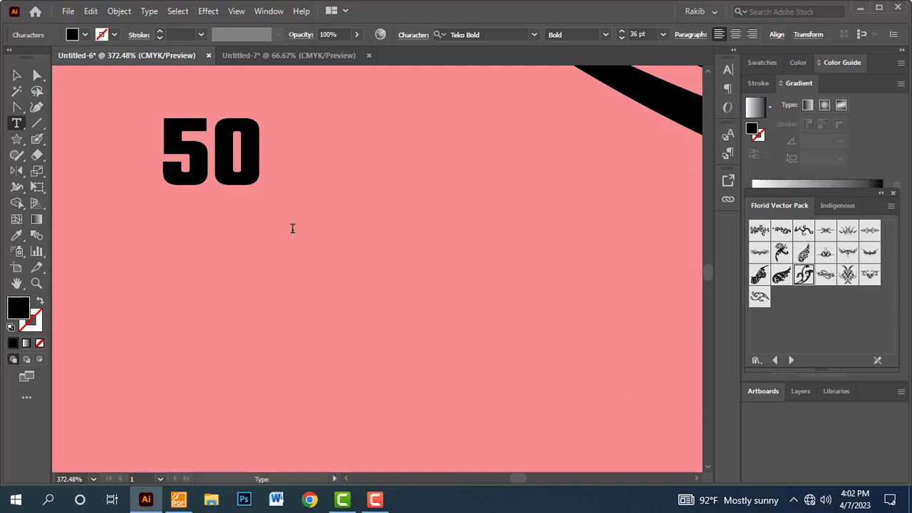
type("%")
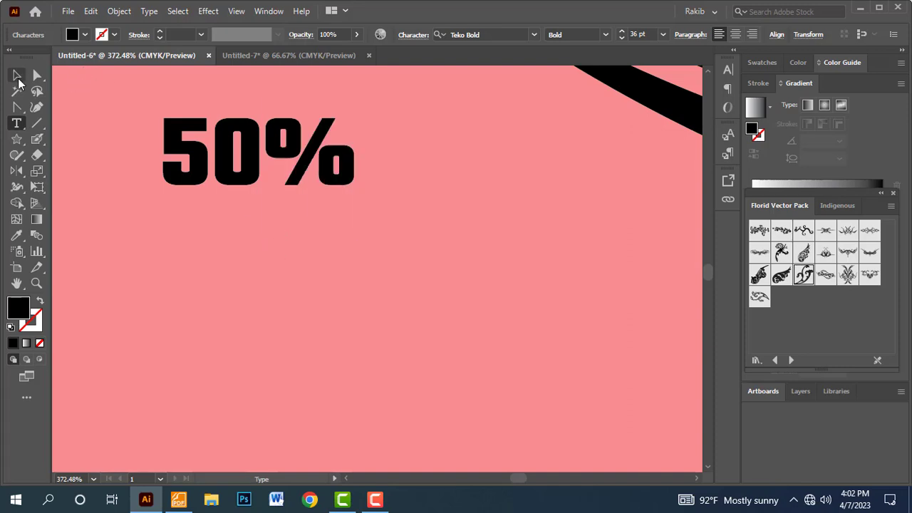
left_click(16, 74)
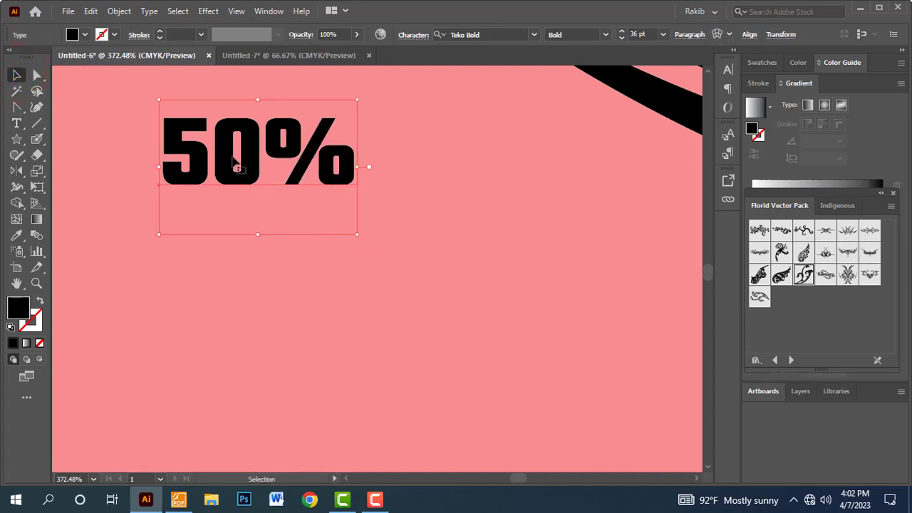
- Outline and expand the 50%, making it hollow with a 2 pt black stroke
right_click(229, 132)
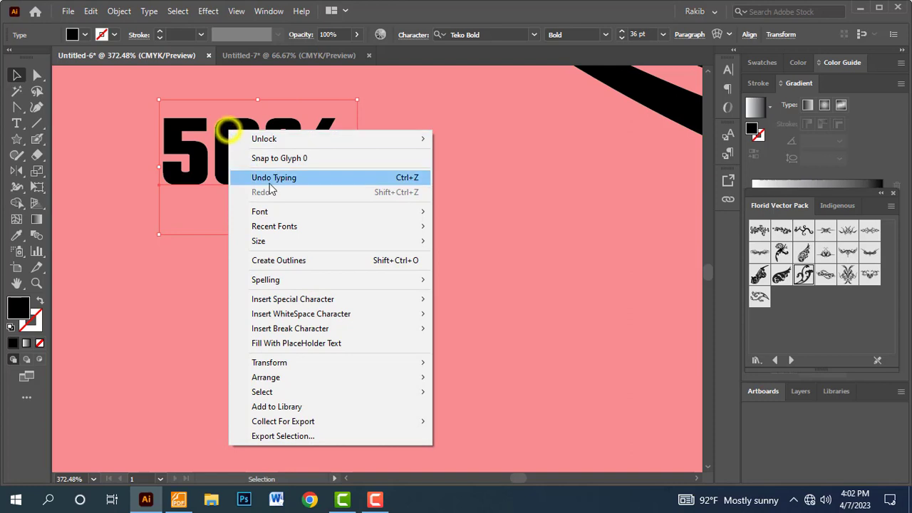
left_click(263, 260)
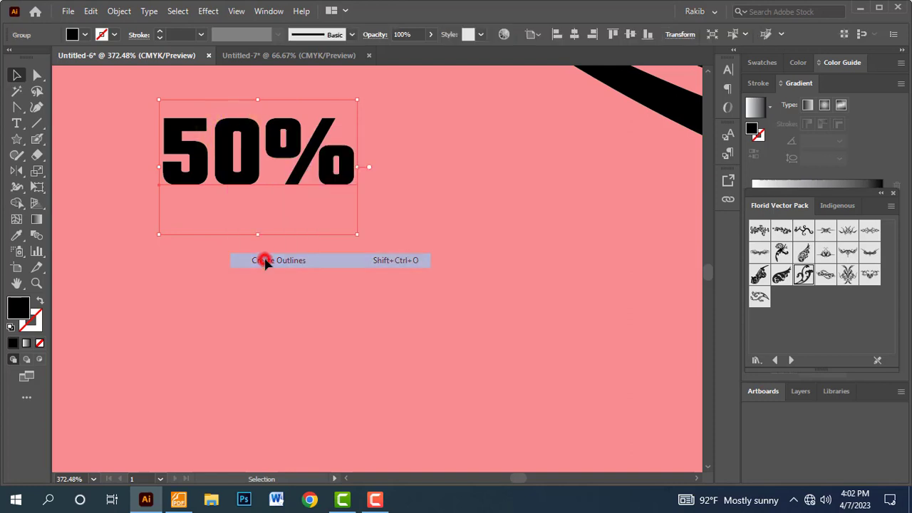
left_click(119, 12)
left_click(167, 157)
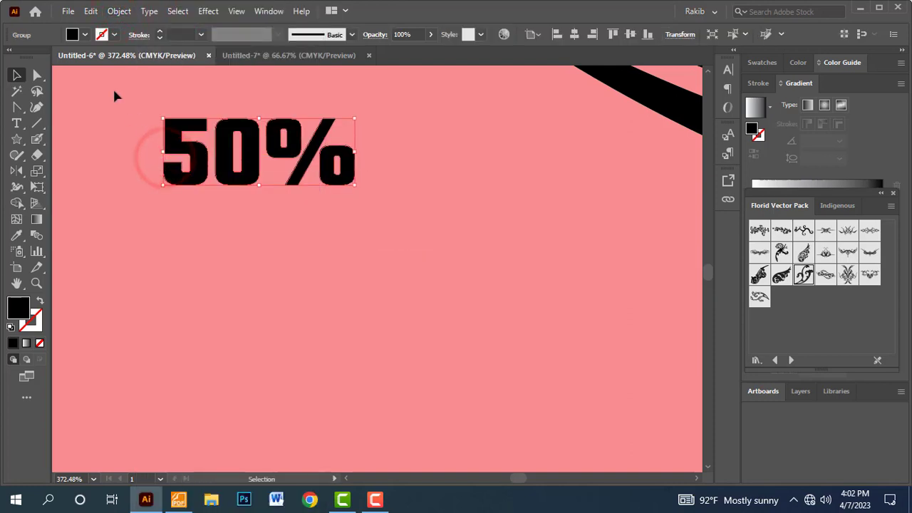
left_click(40, 301)
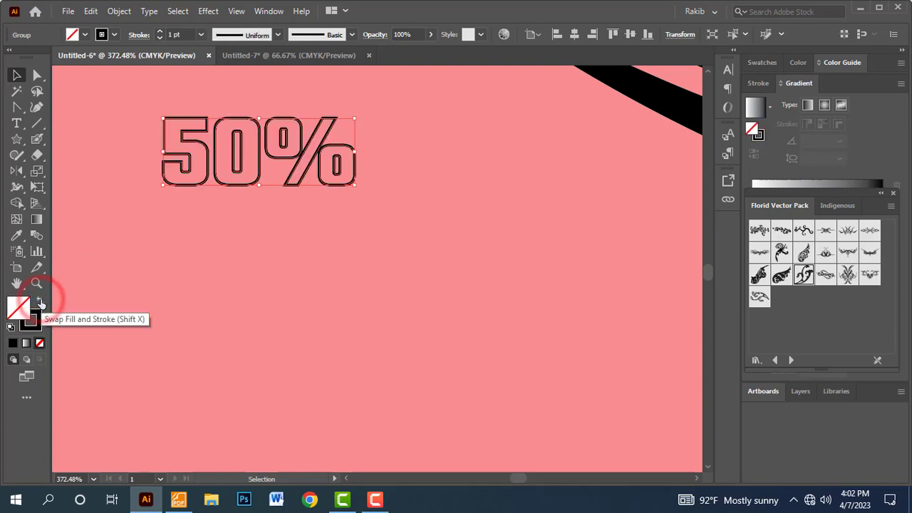
left_click(160, 31)
left_click(160, 32)
left_click(161, 38)
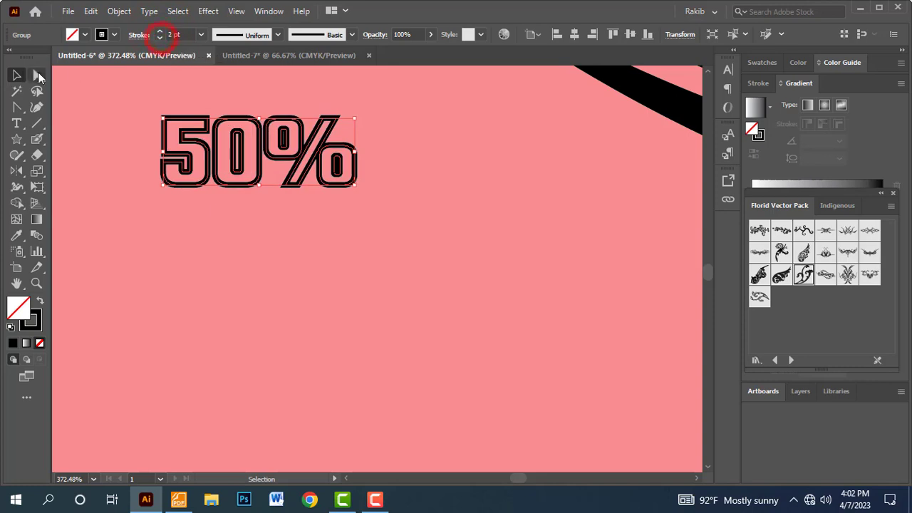
left_click(15, 74)
left_click(287, 358)
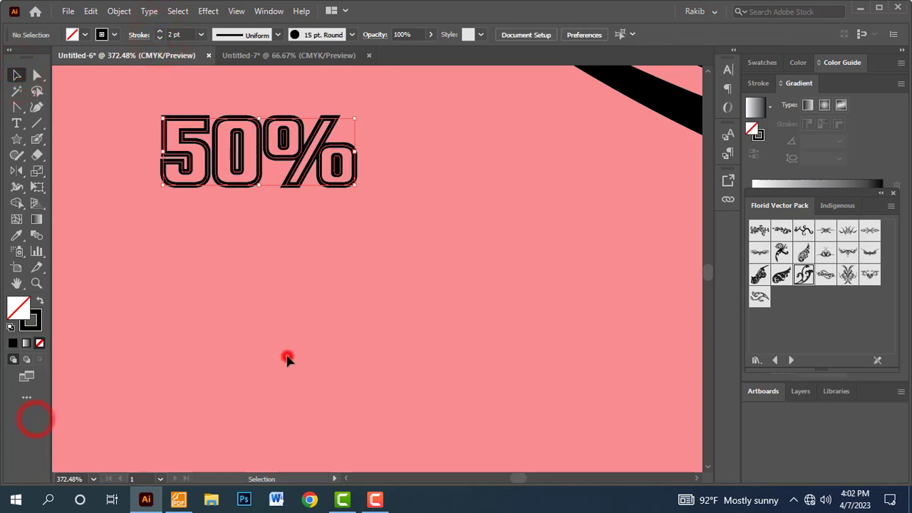
key("ctrl+minus")
- Move 50% above SALE, then shrink SALE and shift it lower
key("ctrl+1")
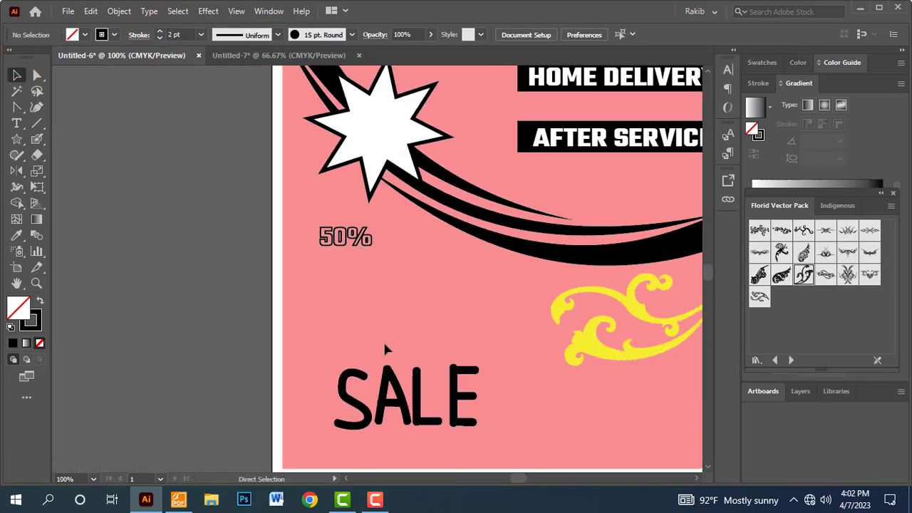
left_click_drag(378, 318, 348, 293)
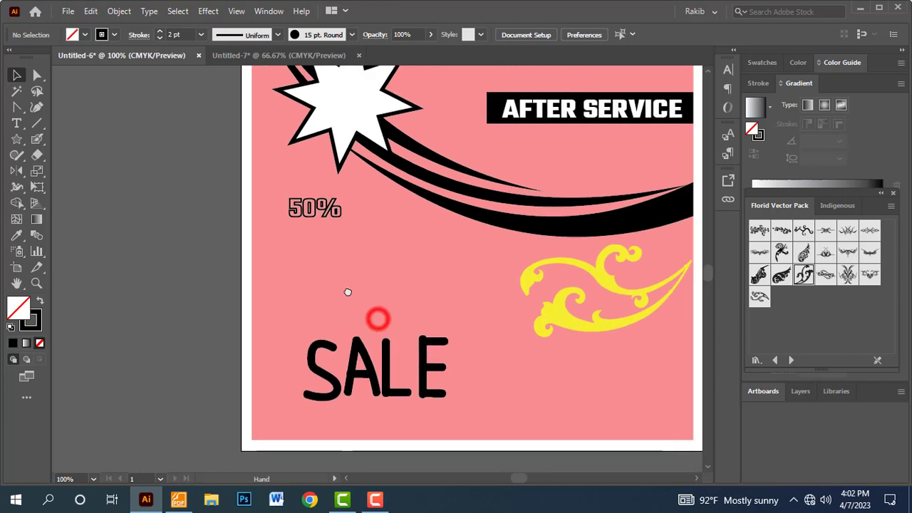
left_click(355, 195)
mouse_move(303, 208)
left_mouse_down()
mouse_move(343, 329)
mouse_move(329, 322)
left_mouse_up()
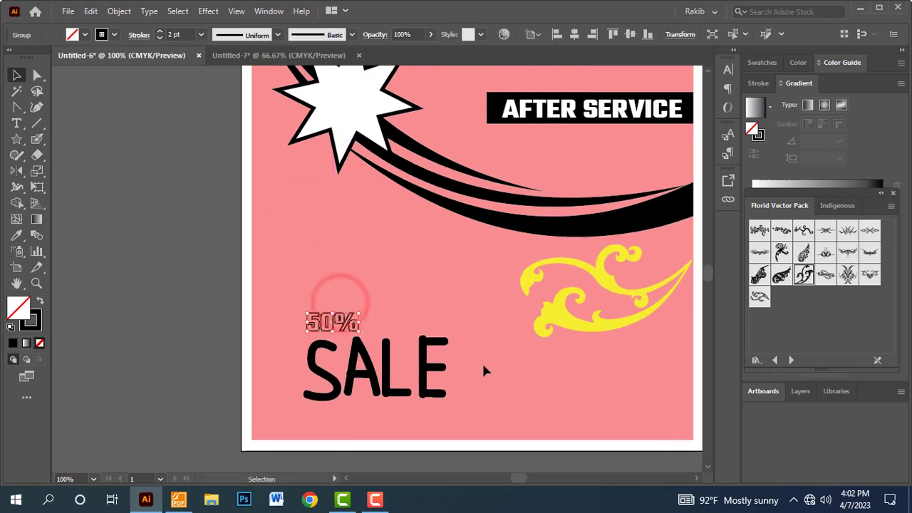
left_click_drag(515, 424, 488, 373)
left_click_drag(396, 325, 407, 324)
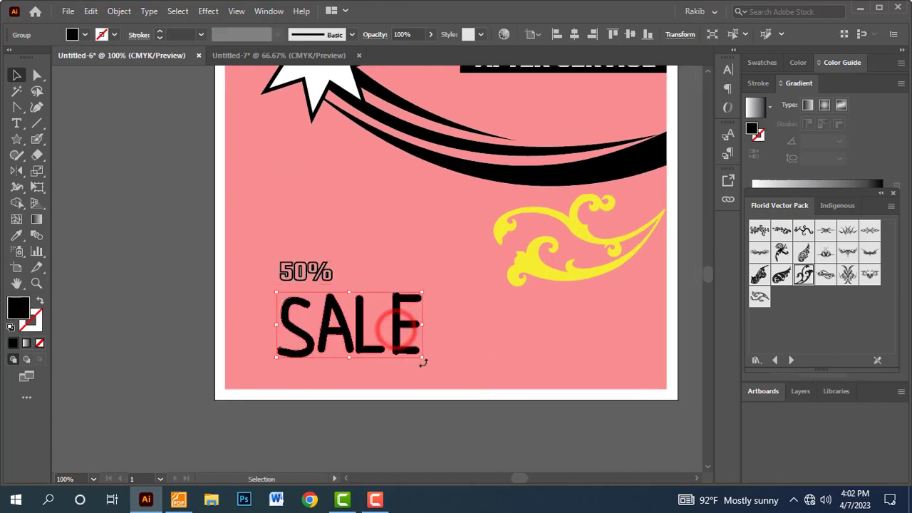
left_click_drag(422, 359, 392, 343)
mouse_move(347, 325)
left_mouse_down()
mouse_move(360, 340)
mouse_move(342, 344)
mouse_move(385, 345)
left_mouse_up()
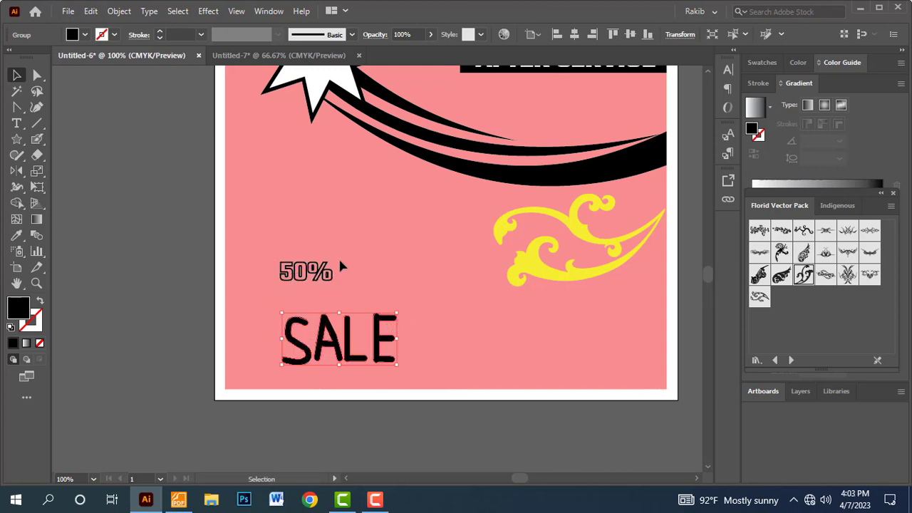
- Nudge the 50% lettering right and down so it sits just above SALE
mouse_move(356, 255)
left_mouse_down()
mouse_move(279, 283)
mouse_move(300, 300)
left_mouse_up()
key("Right")
key("Right")
key("Down")
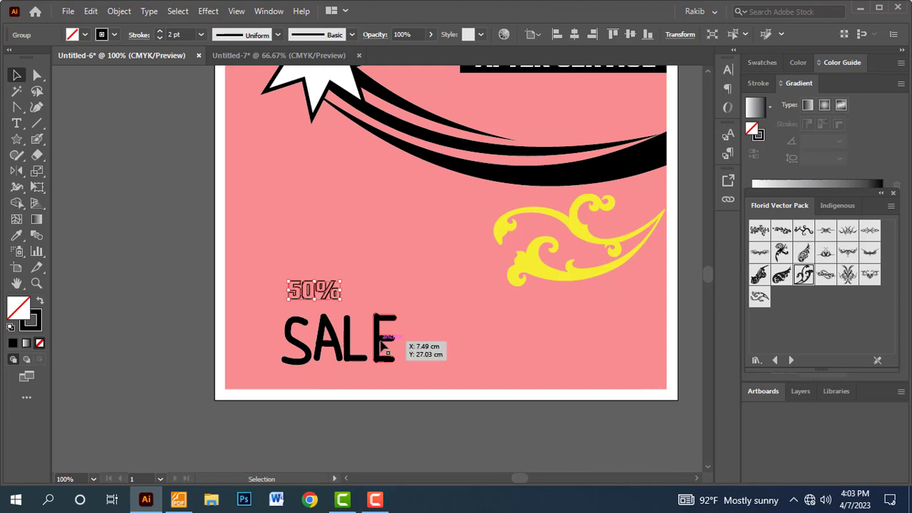
key("Right")
key("Right")
key("Down")
key("Down")
key("Down")
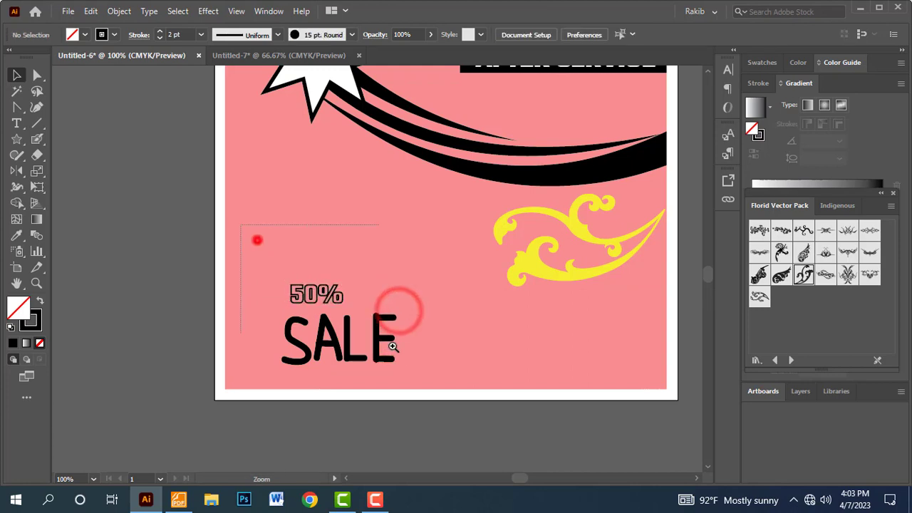
left_click_drag(254, 241, 393, 346)
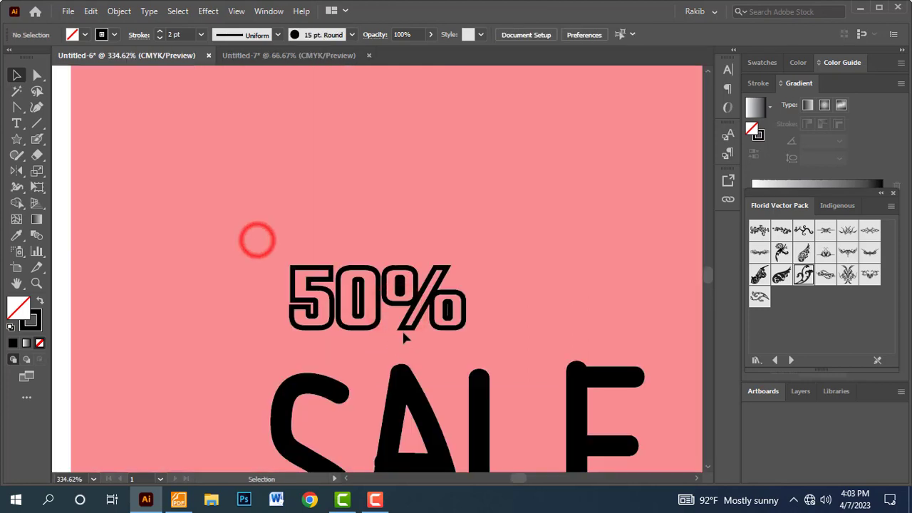
- Type 'UPTO' at 26 pt in a new text line above the 50%
left_click(16, 122)
left_click(213, 207)
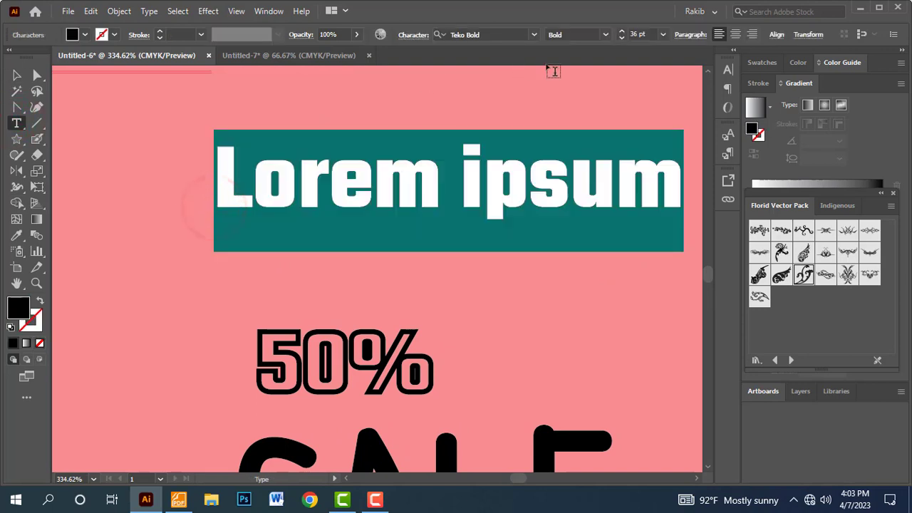
left_click(622, 38)
left_click(622, 39)
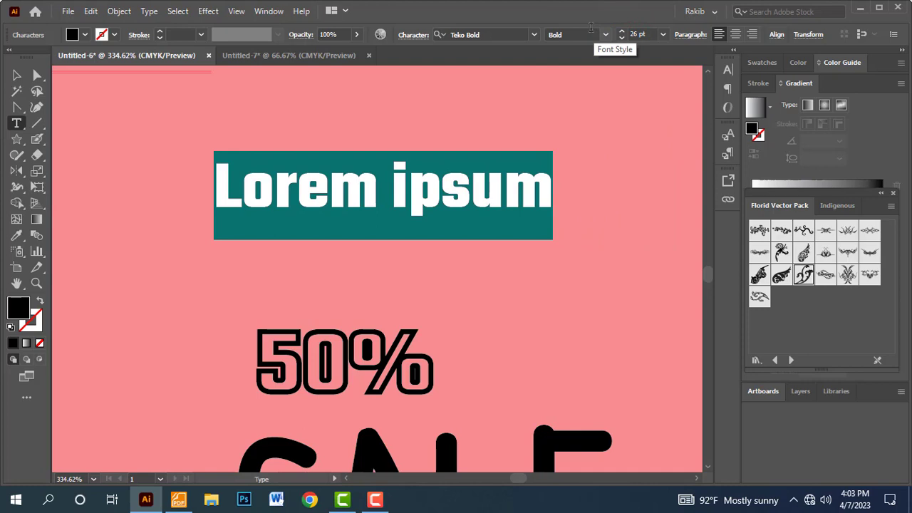
type("UP")
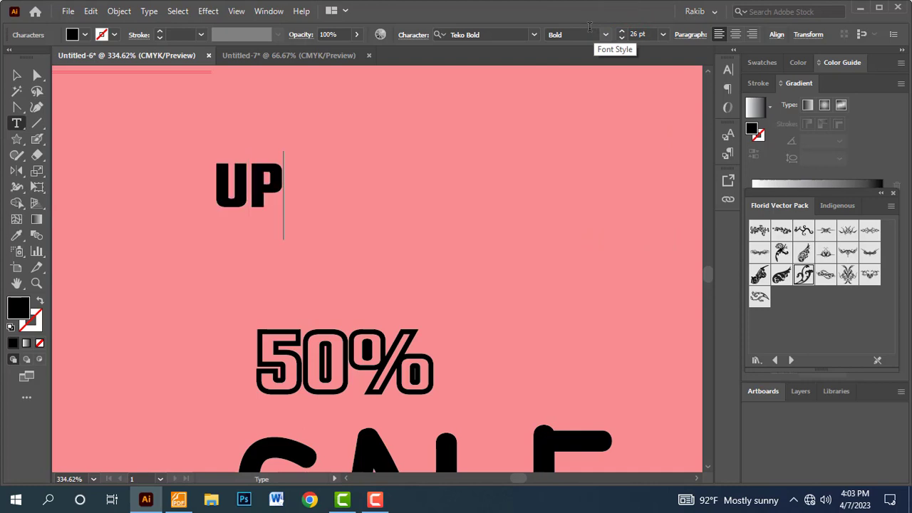
type("TO")
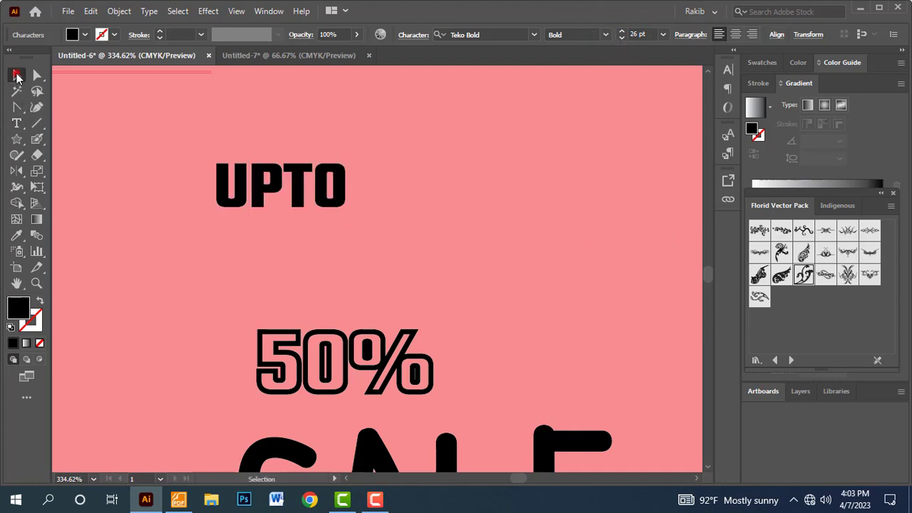
- Set the UPTO text's font to Bahnschrift
left_click(16, 74)
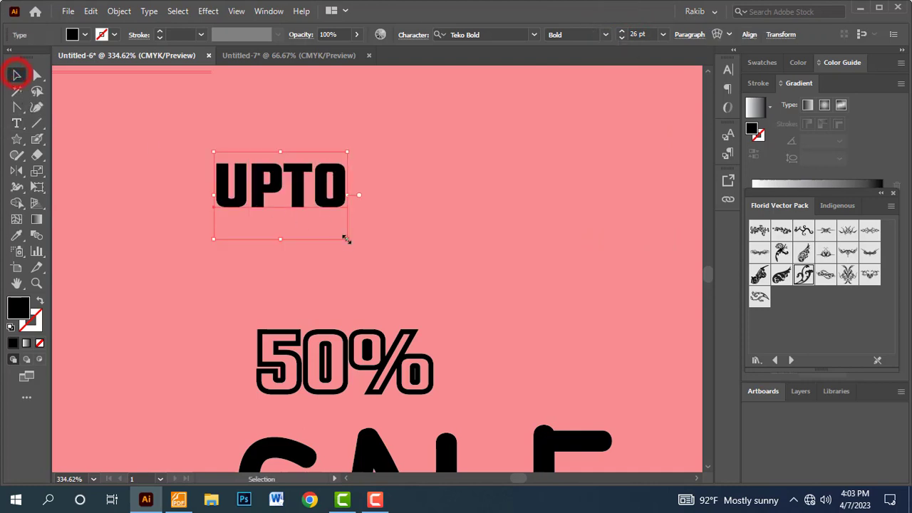
double_click(308, 185)
left_click(535, 34)
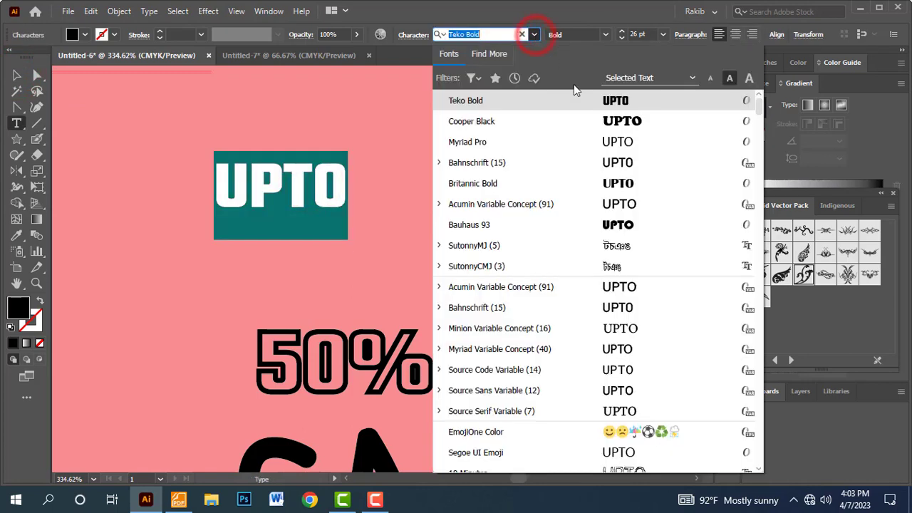
left_click(618, 163)
key("Escape")
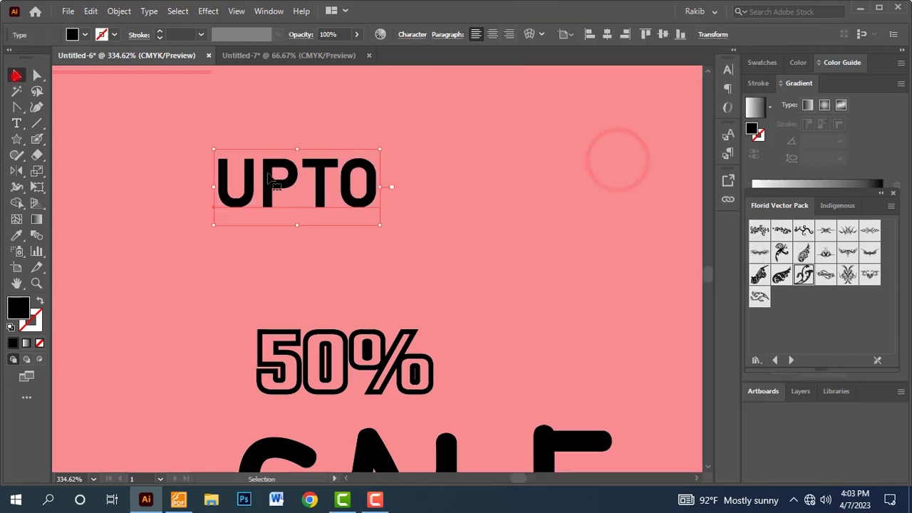
- Shrink UPTO, rotate it 90° to read vertically, and place it beside the 50%
left_click_drag(380, 225, 325, 205)
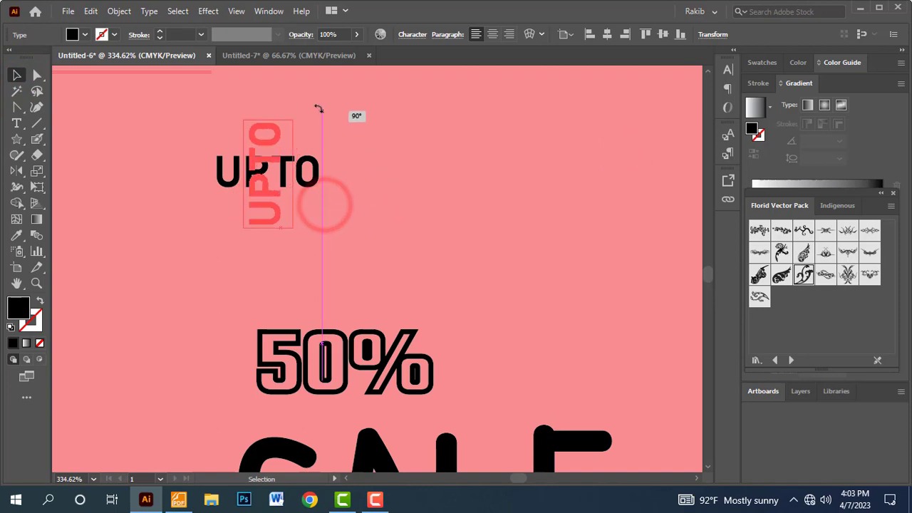
left_click_drag(325, 205, 316, 107)
left_click_drag(272, 187, 229, 354)
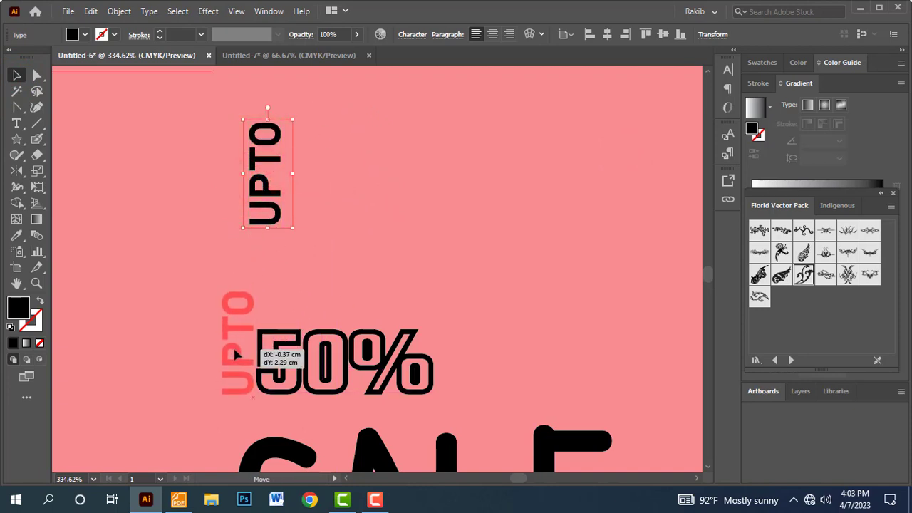
left_click_drag(230, 355, 235, 354)
left_click_drag(266, 286, 248, 328)
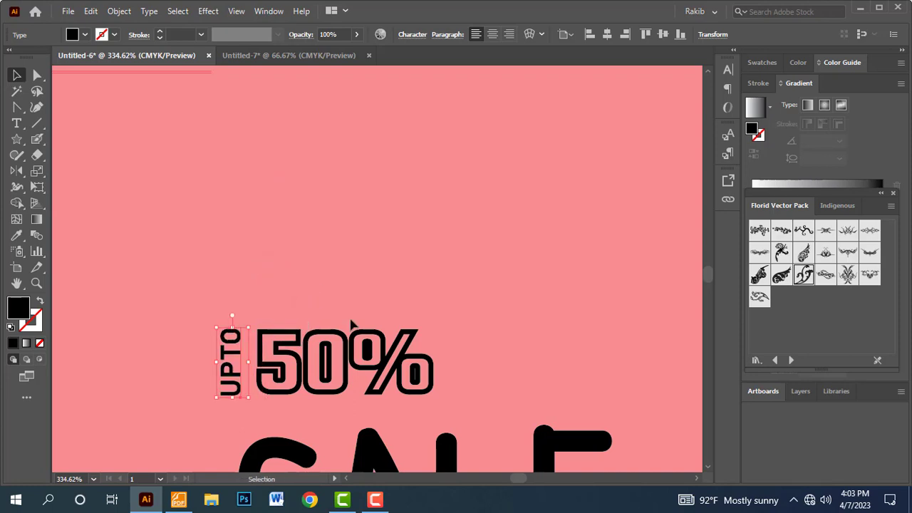
- Nudge the vertical UPTO with arrow keys so it hugs the 50%
key("Right")
key("Right")
key("Right")
key("Right")
key("Up")
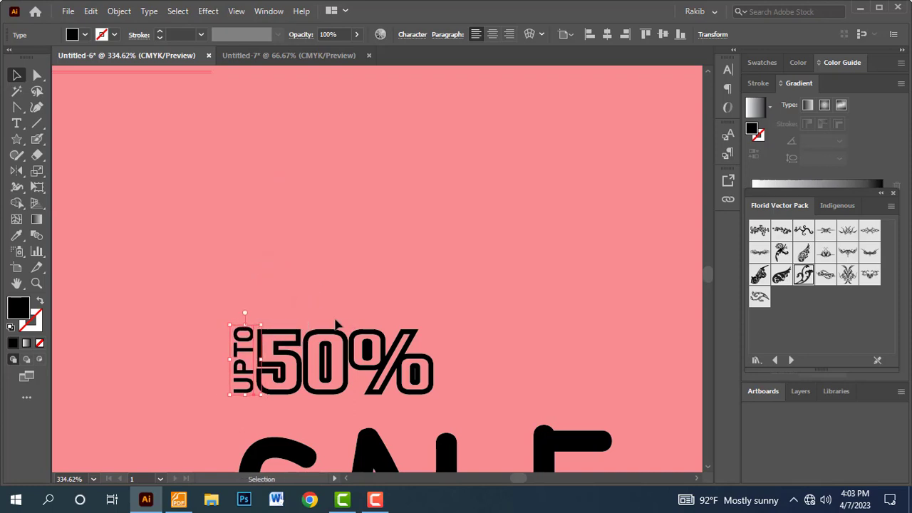
key("Up")
key("Down")
left_click(455, 279)
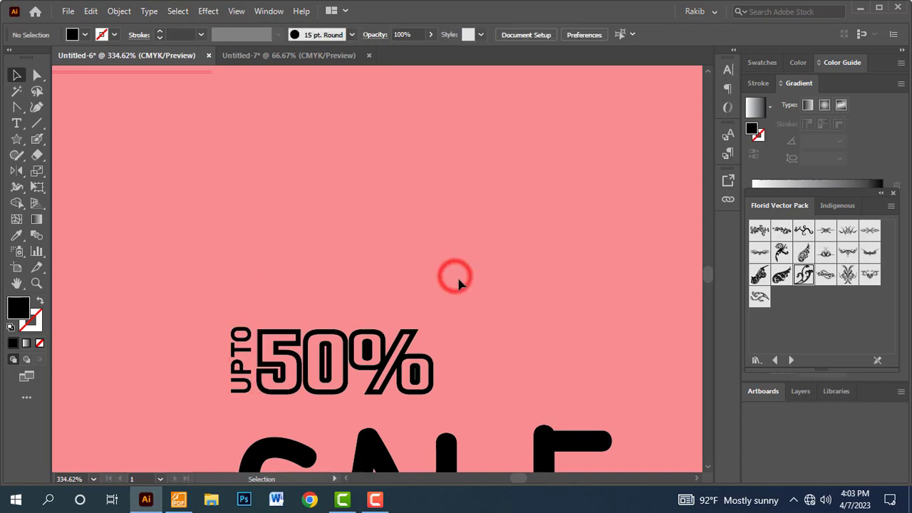
- Zoom out over the lower poster, then switch to the reference PDF
key("ctrl+minus")
key("ctrl+minus")
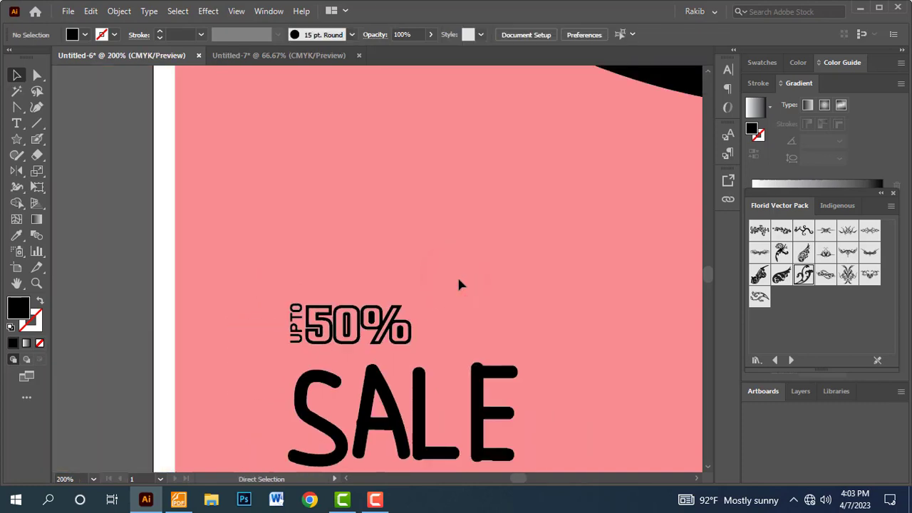
key("ctrl+minus")
left_click_drag(478, 349, 432, 266)
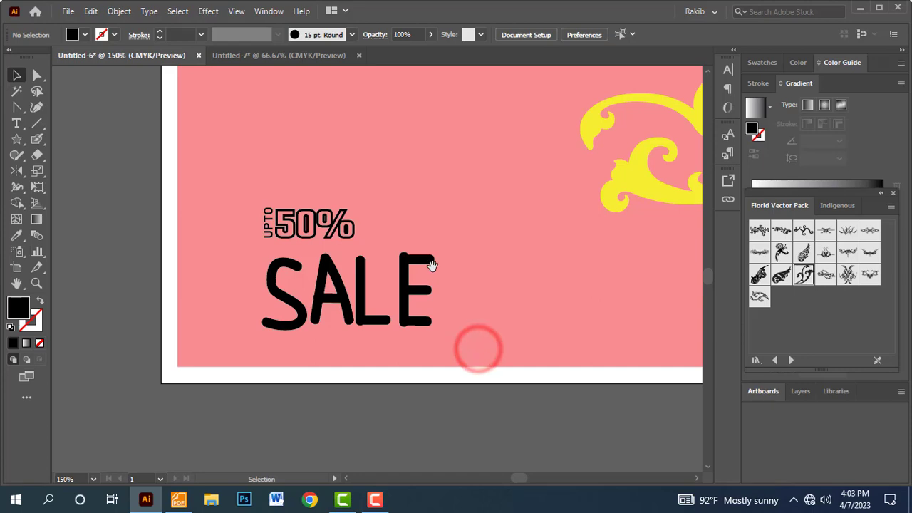
key("ctrl+minus")
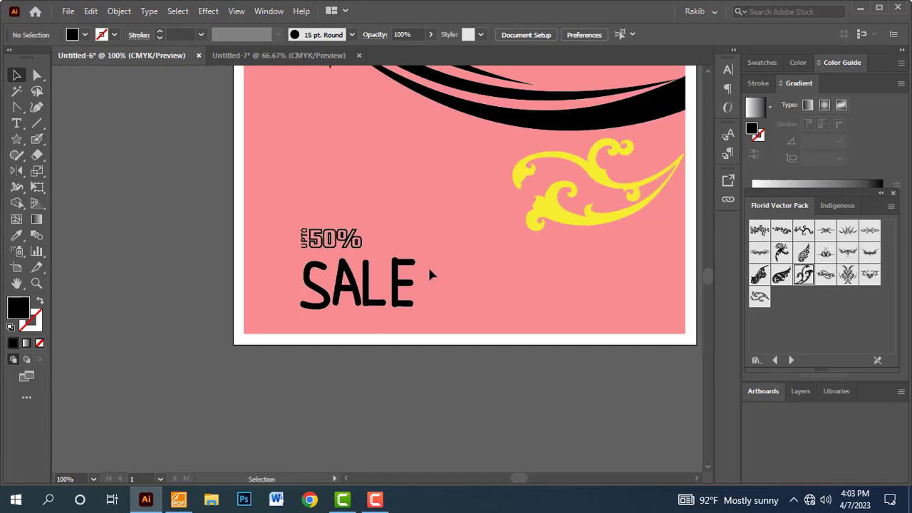
key("alt+Tab")
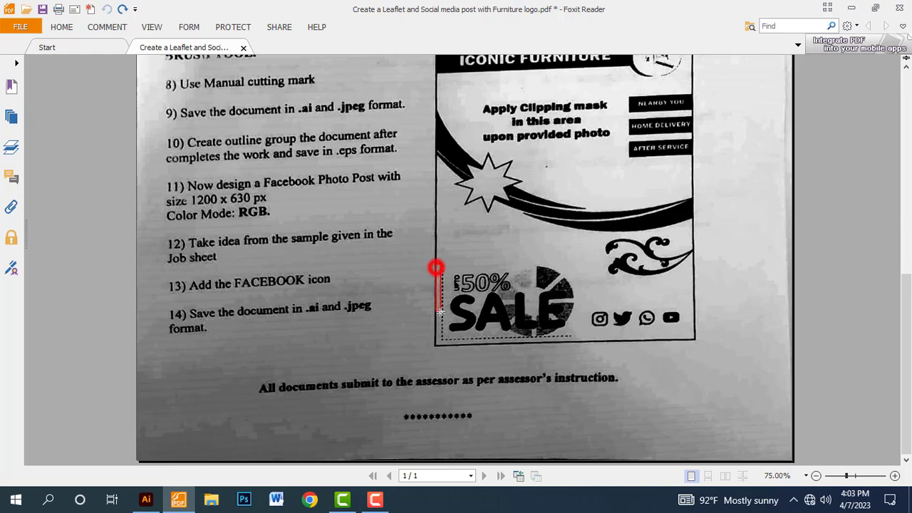
- Mark the sample's dashed bracket edge with a box in Foxit, undo the extra mark, and return to Illustrator
left_click_drag(437, 265, 446, 346)
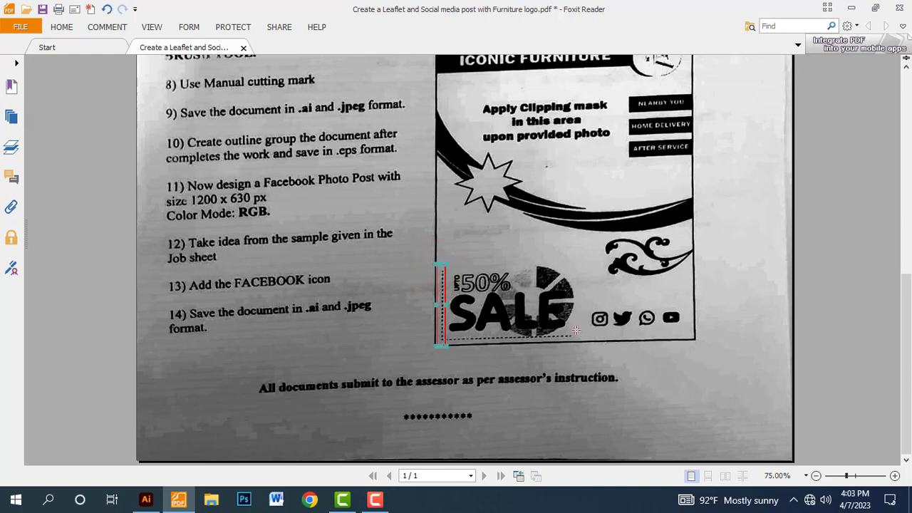
left_click_drag(576, 330, 428, 353)
key("ctrl+z")
key("ctrl+z")
key("alt+Tab")
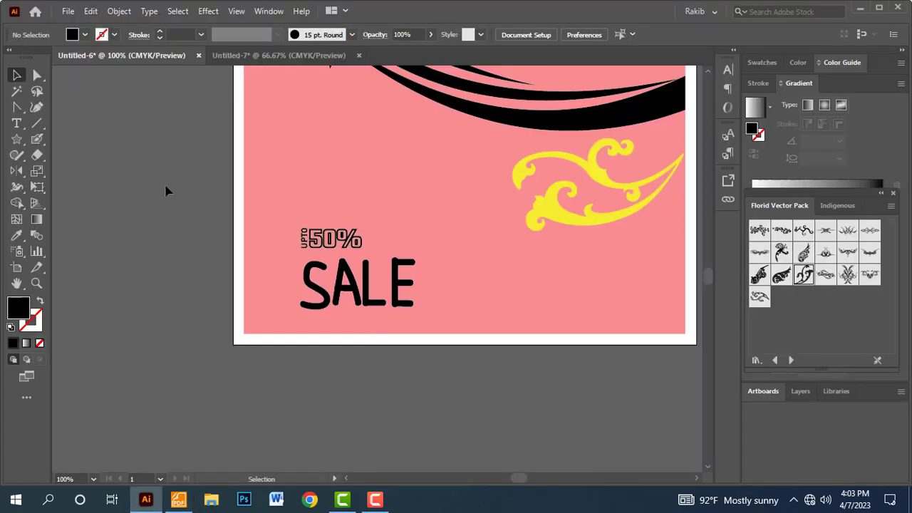
- Type a '-------------' dashed line and place it beneath the SALE text
left_click(16, 126)
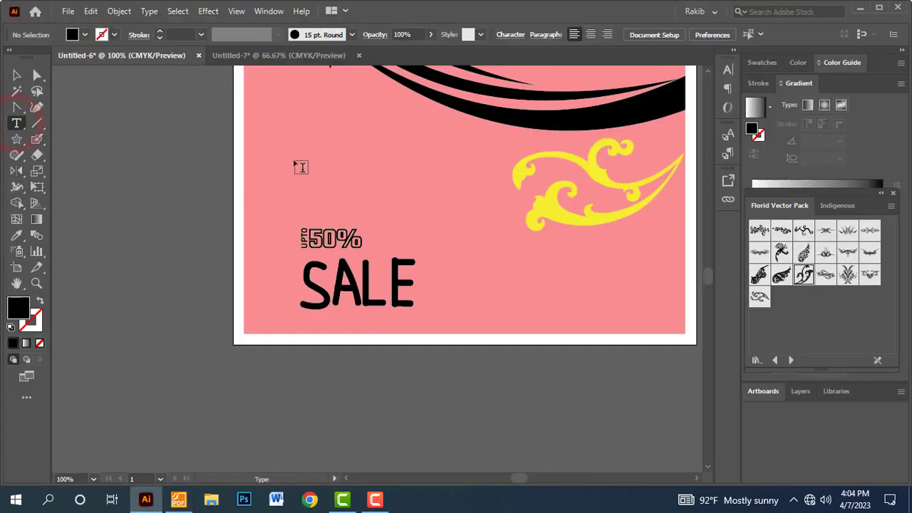
left_click(302, 166)
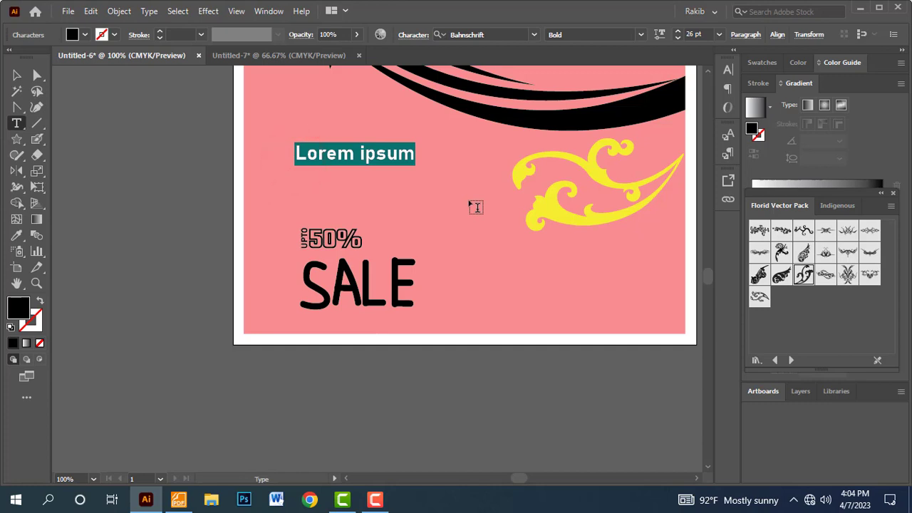
type("------")
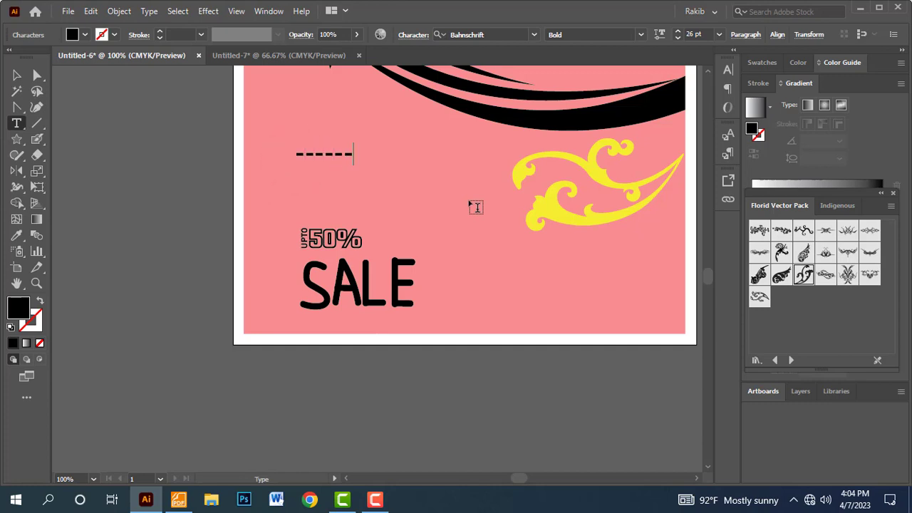
type("-------------")
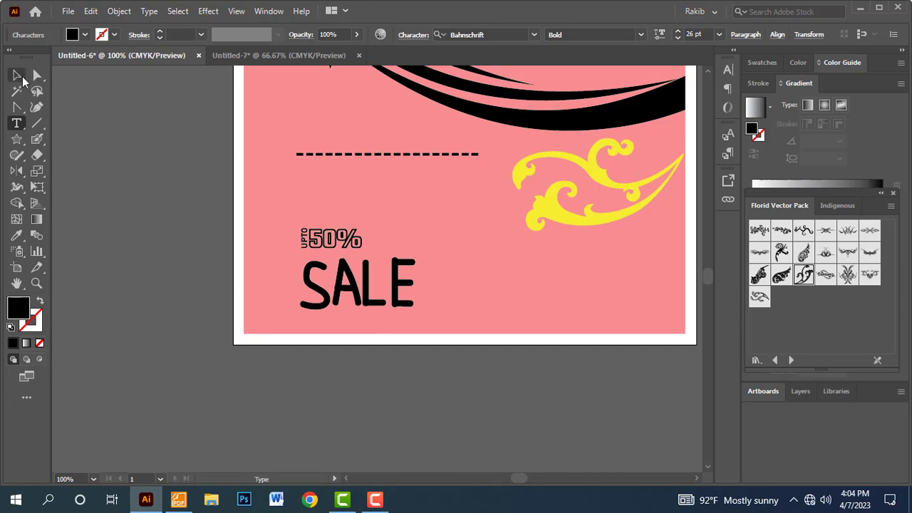
left_click(18, 75)
mouse_move(327, 155)
left_mouse_down()
mouse_move(310, 323)
mouse_move(342, 321)
mouse_move(344, 181)
left_mouse_up()
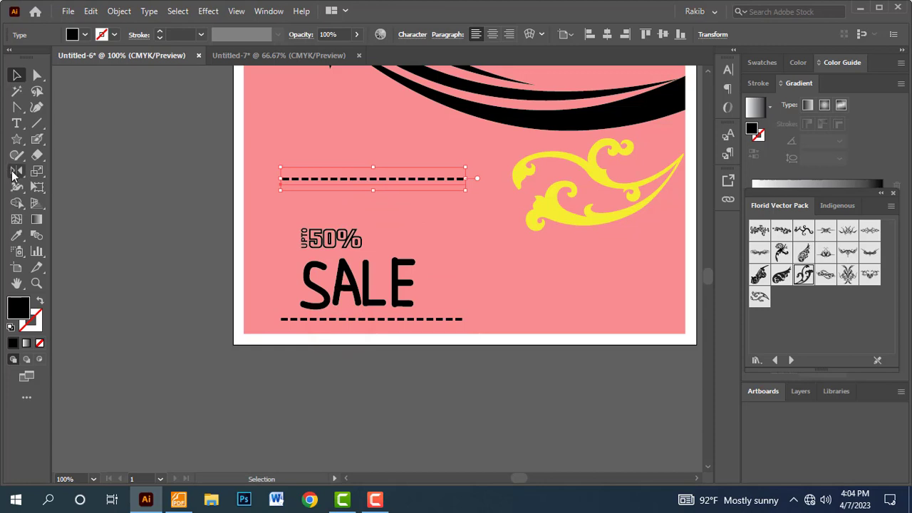
- Rotate a dashed line 90° and move the vertical line to the left corner
left_click(16, 173)
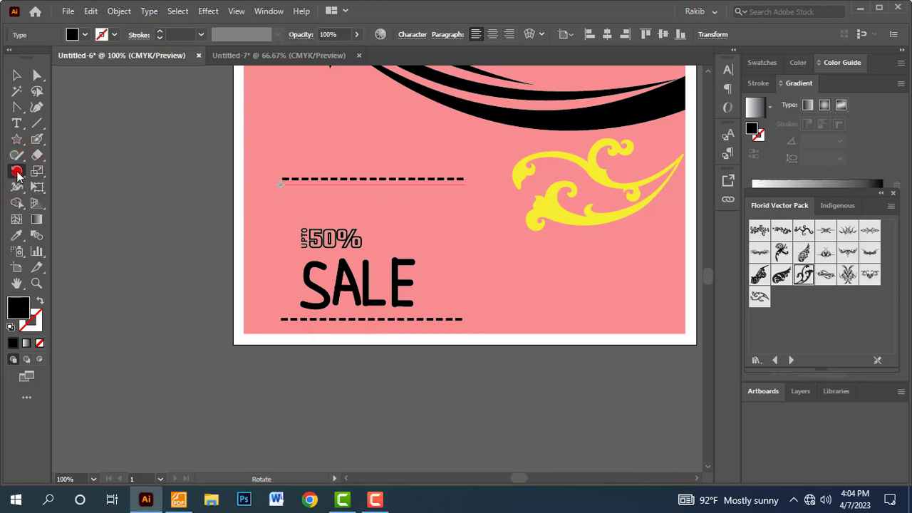
double_click(17, 173)
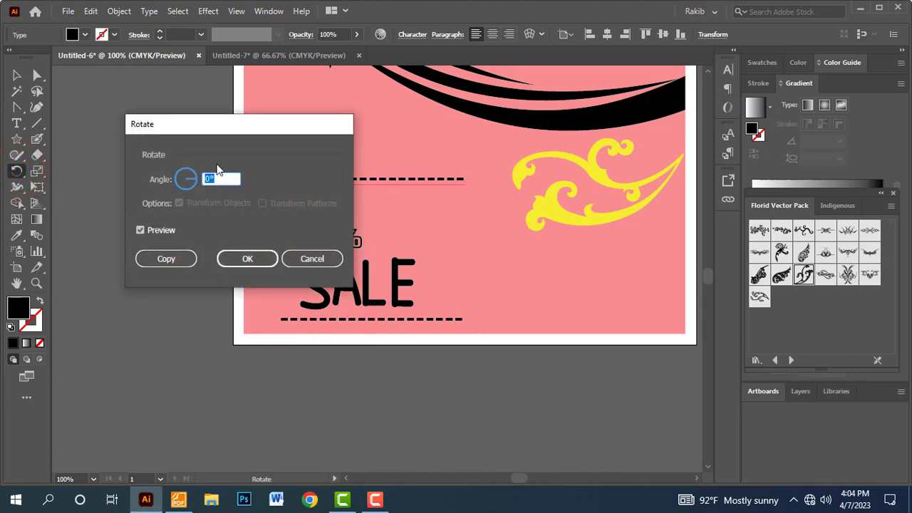
type("90")
left_click(239, 260)
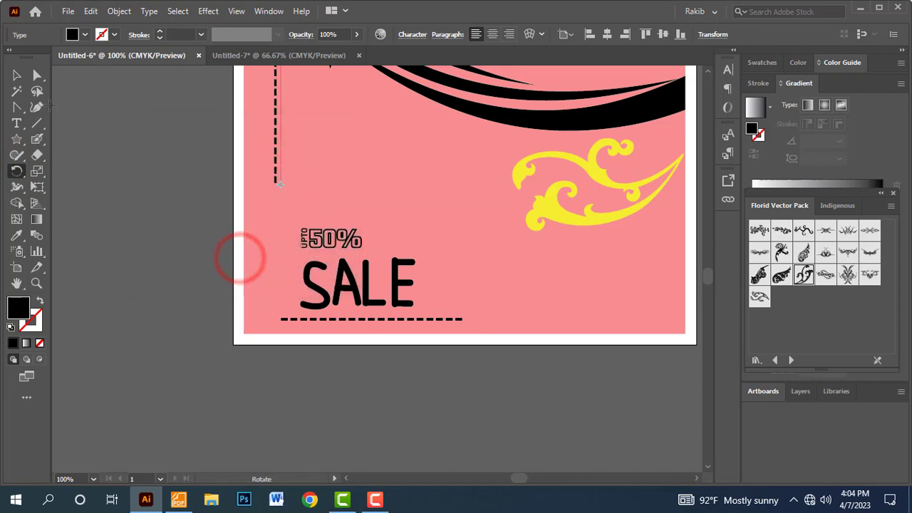
left_click(16, 75)
left_click_drag(277, 157, 284, 294)
- Zoom out and pan to review the finished dashed corner bracket
left_click(167, 281)
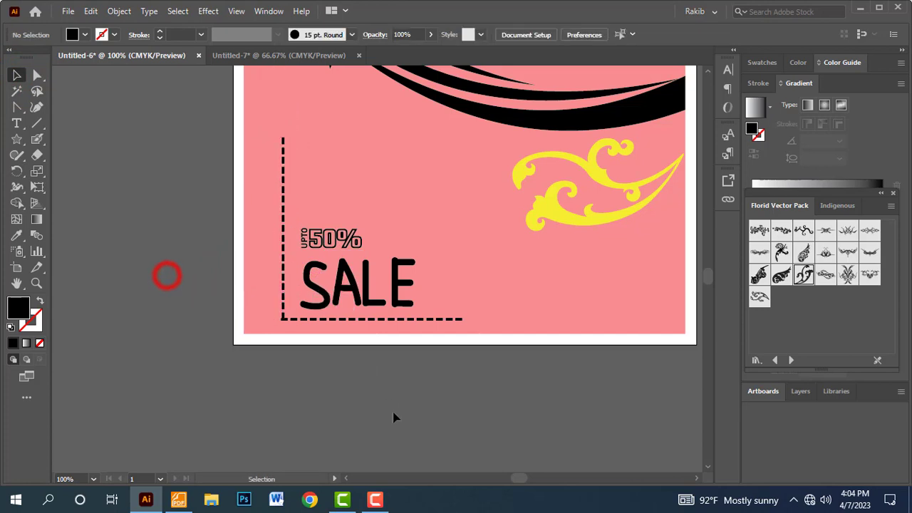
left_click(406, 433)
key("ctrl+minus")
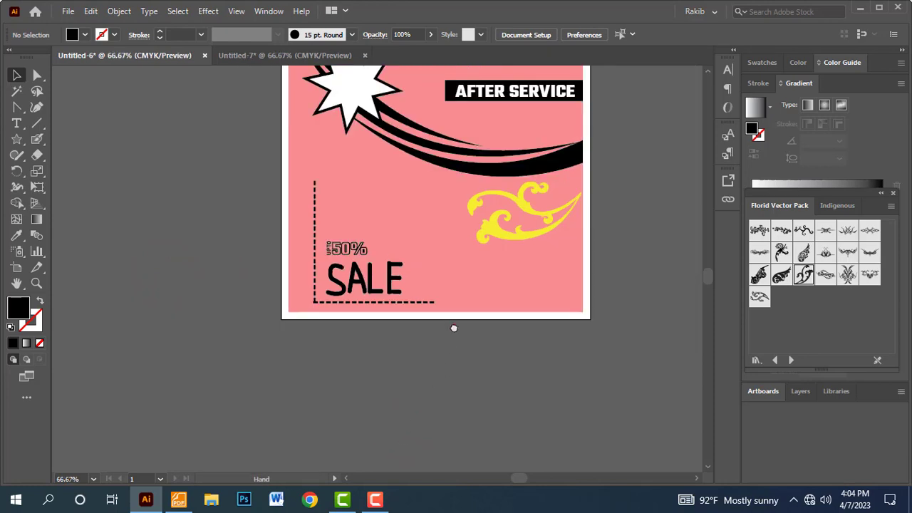
left_click_drag(454, 325, 449, 356)
- Inspect the sample poster's SALE corner in the Foxit assignment PDF
key("alt+Tab")
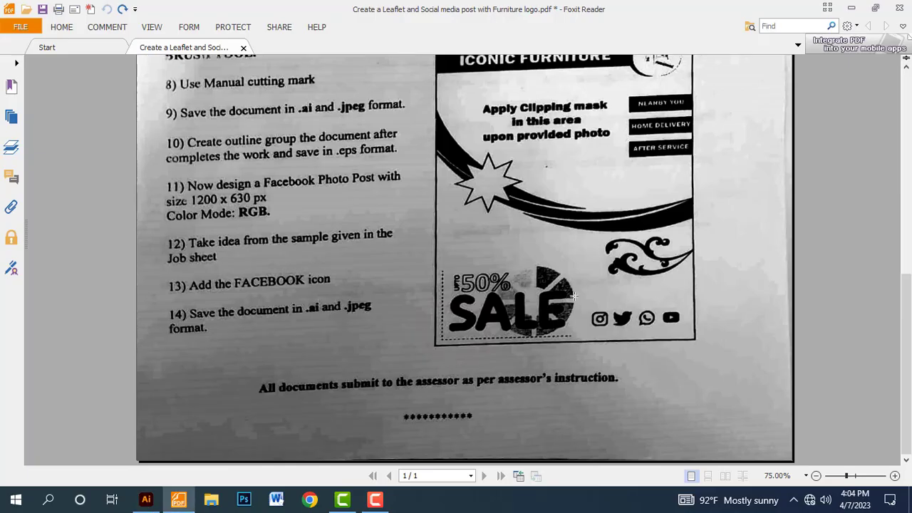
left_click(563, 308)
- Back in Illustrator, draw a circle above SALE with no fill, outline only
key("alt+Tab")
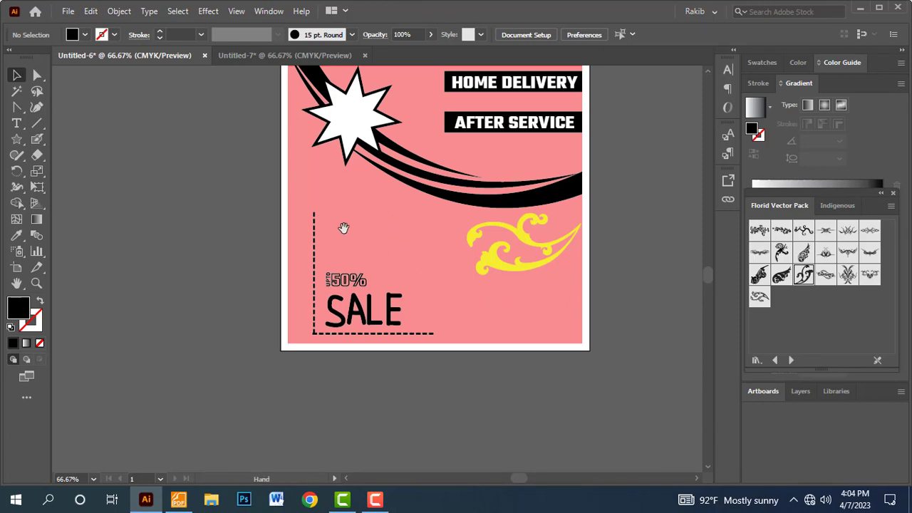
left_click(16, 139)
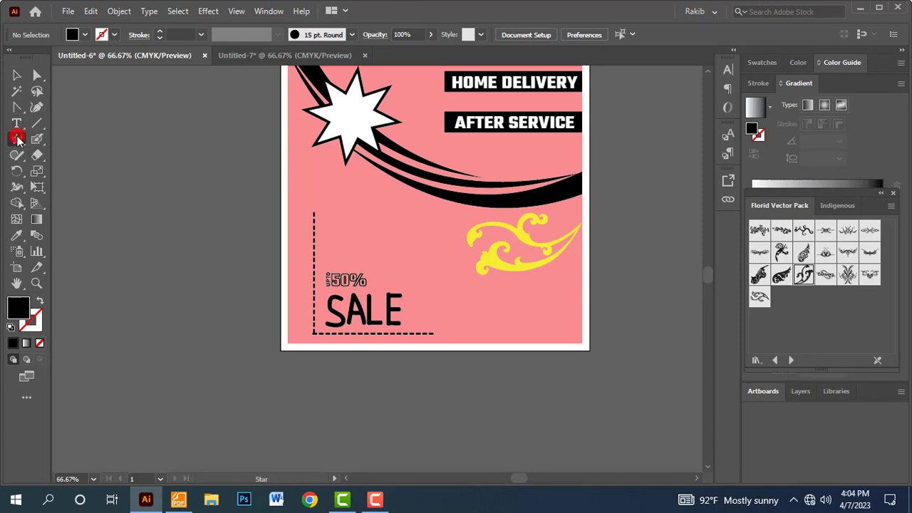
left_click(74, 172)
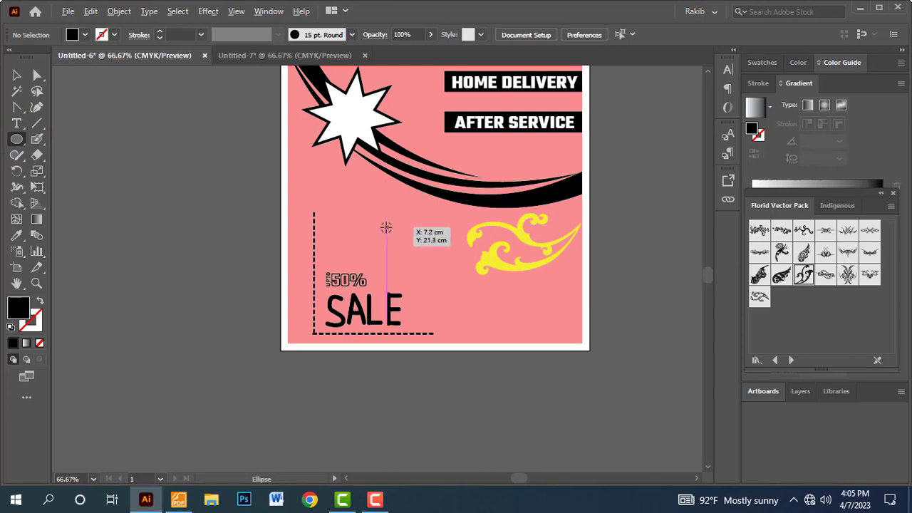
left_click_drag(385, 227, 430, 269)
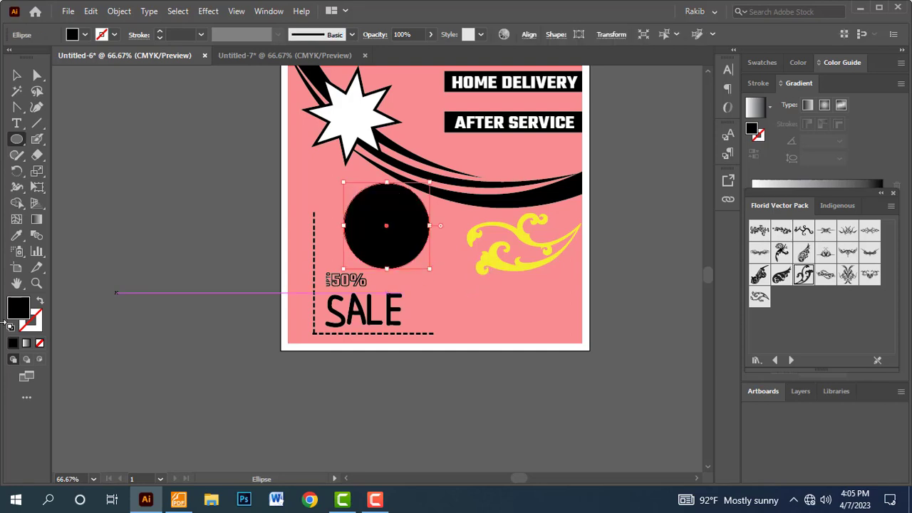
left_click(40, 302)
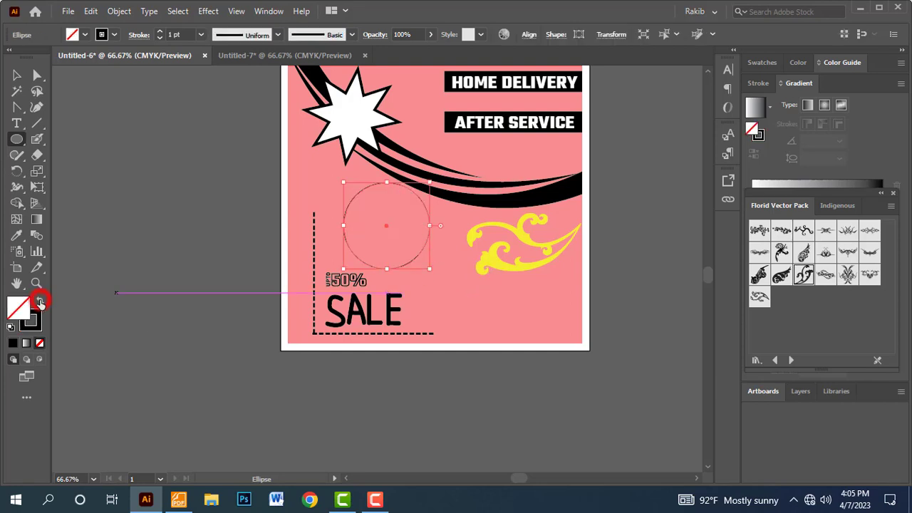
- Give the ring a 30 pt stroke and move it onto the pasteboard beside the poster
left_click(161, 31)
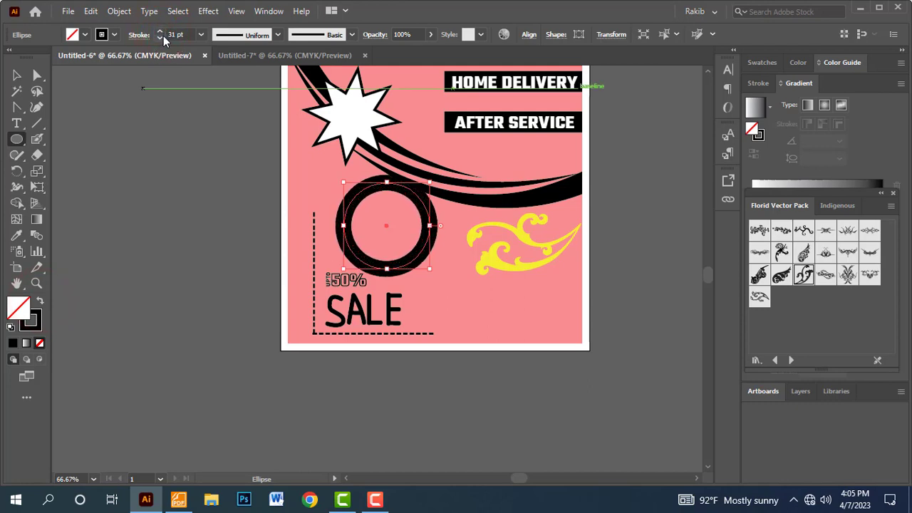
left_click(160, 36)
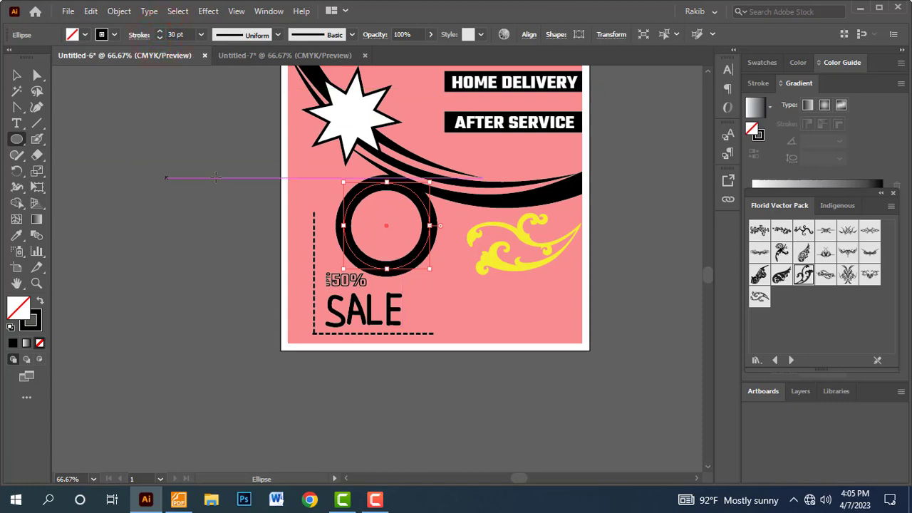
left_click(16, 75)
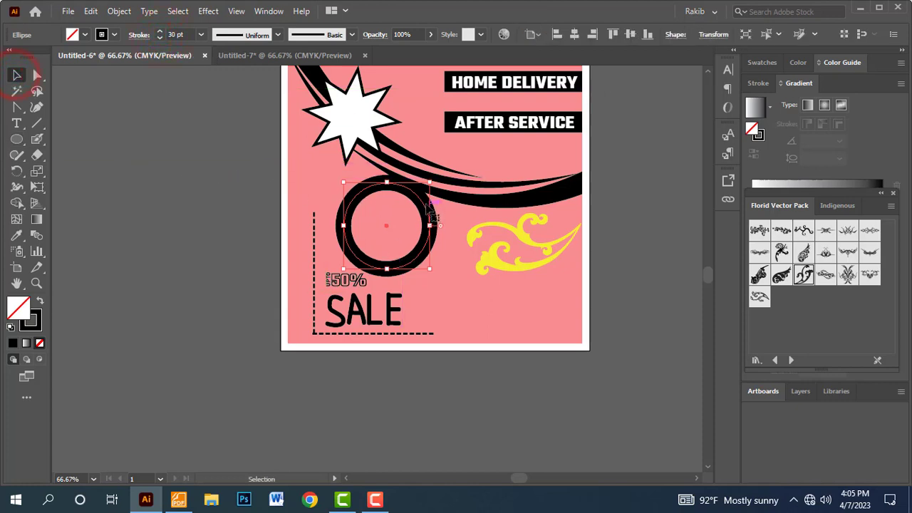
mouse_move(424, 203)
left_mouse_down()
mouse_move(462, 282)
mouse_move(469, 233)
left_mouse_up()
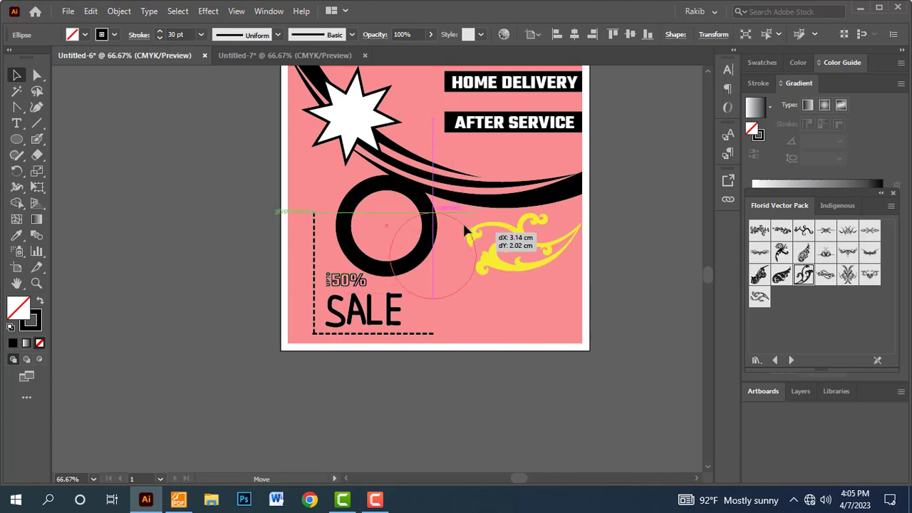
mouse_move(469, 233)
left_mouse_down()
mouse_move(462, 223)
mouse_move(223, 285)
mouse_move(119, 264)
left_mouse_up()
left_click_drag(235, 220, 449, 206)
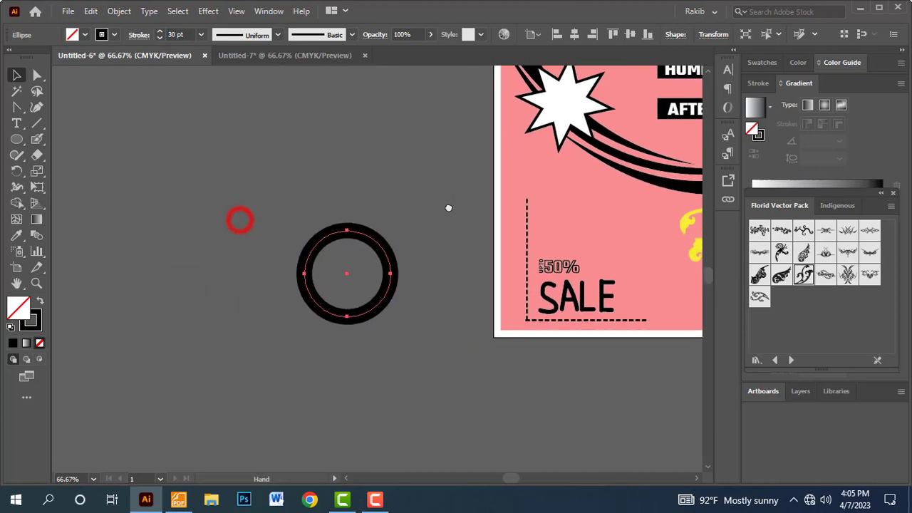
left_click(399, 232)
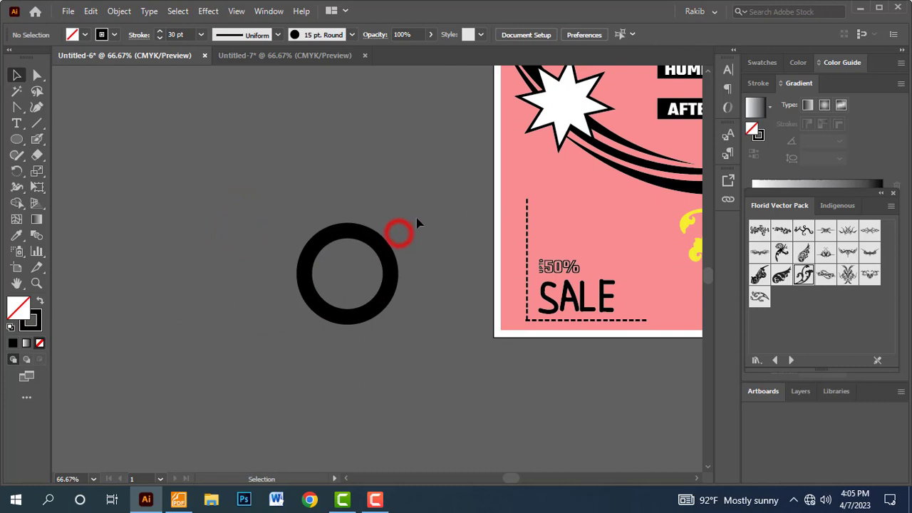
- Draw a vertical line from the ring's top toward its centre with a 25 pt stroke
left_click(35, 125)
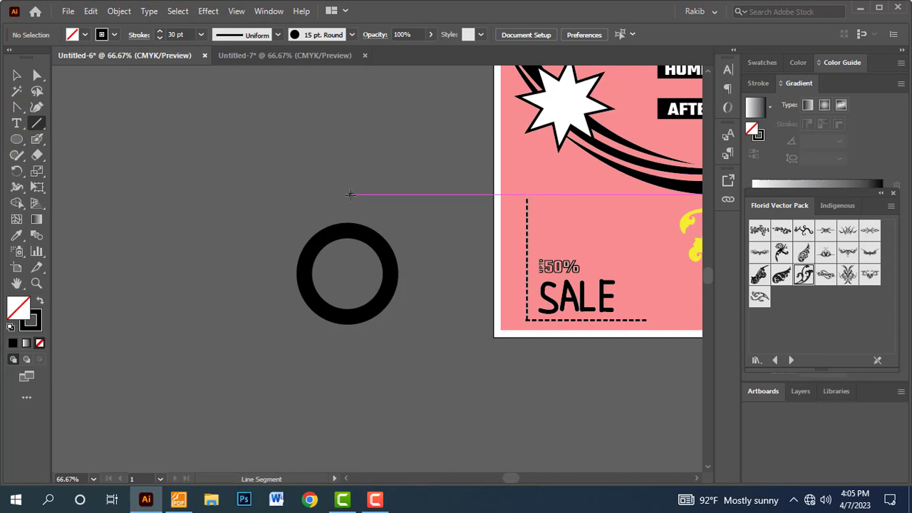
key("ctrl")
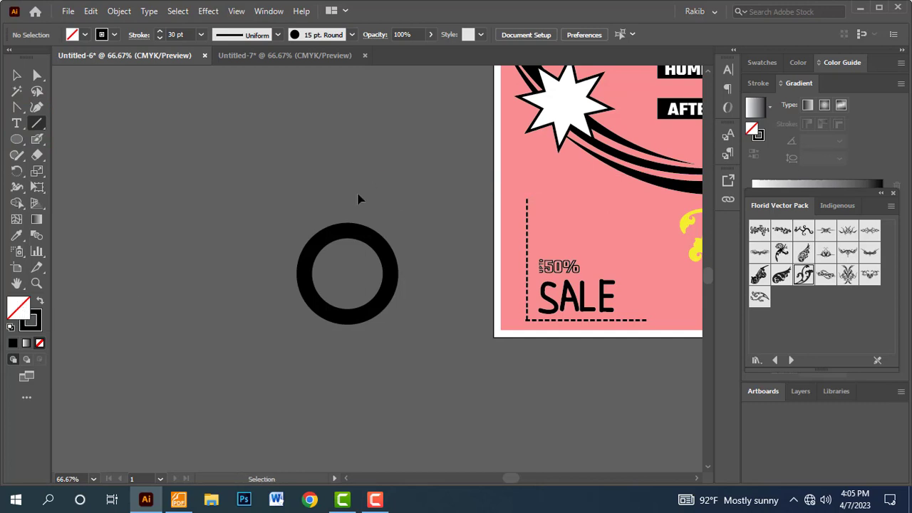
key("ctrl+y")
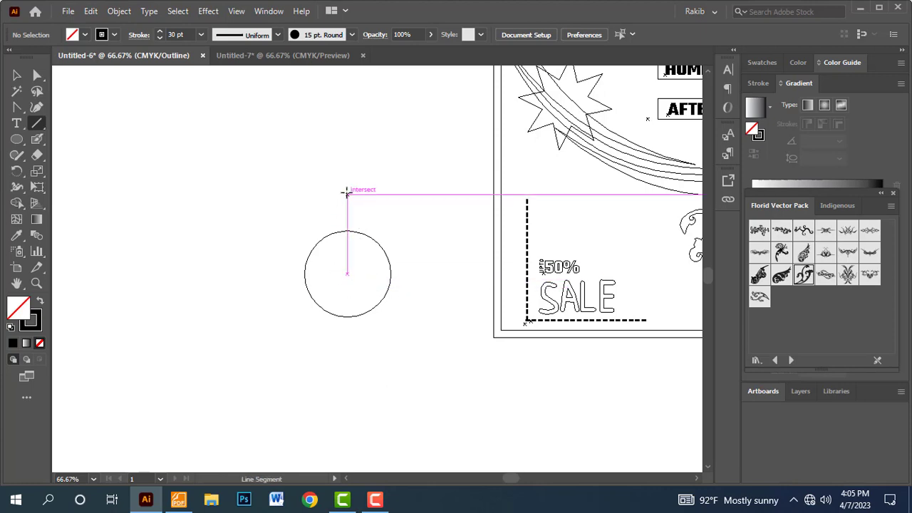
left_click_drag(347, 192, 347, 248)
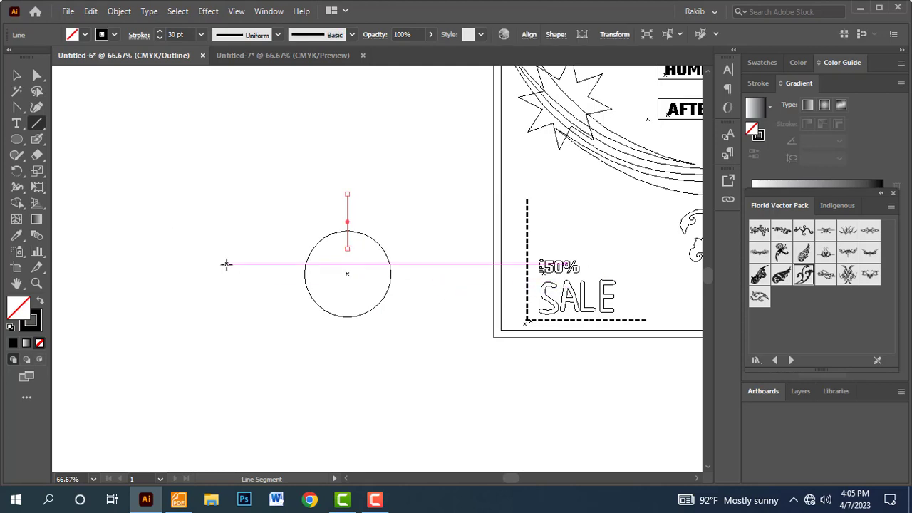
key("ctrl+y")
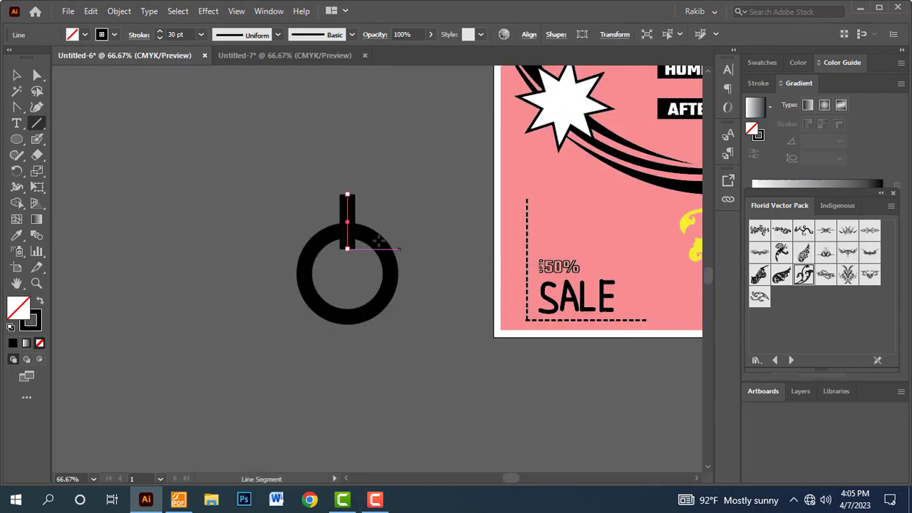
left_click(185, 34)
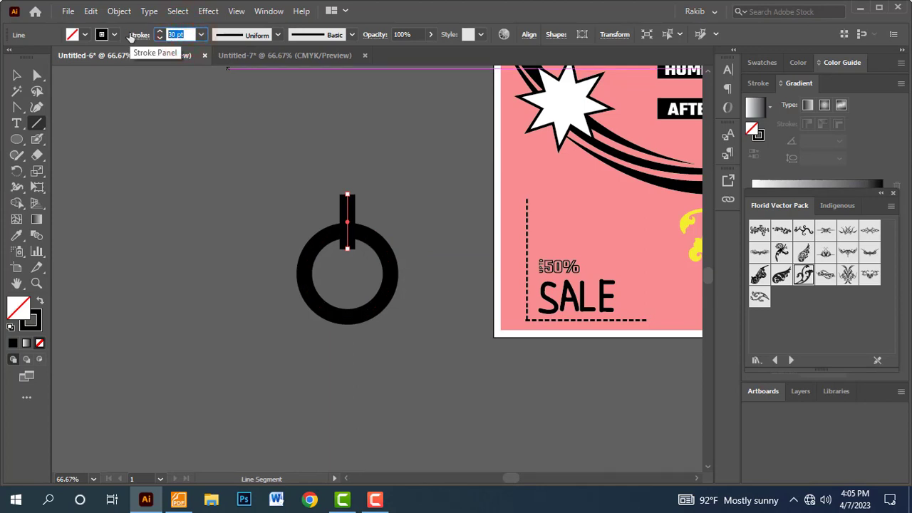
type("25")
key("Return")
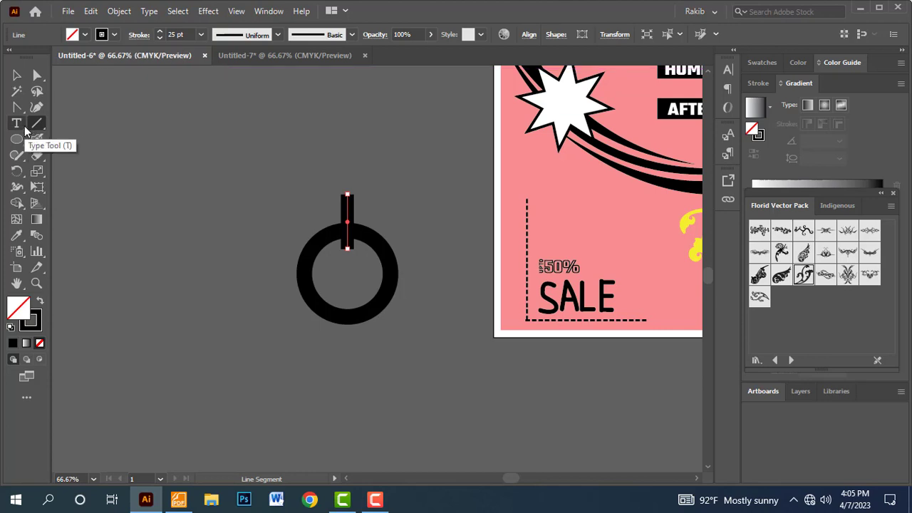
- Make a copy of the bar rotated 36° around the ring's centre
left_click(17, 171)
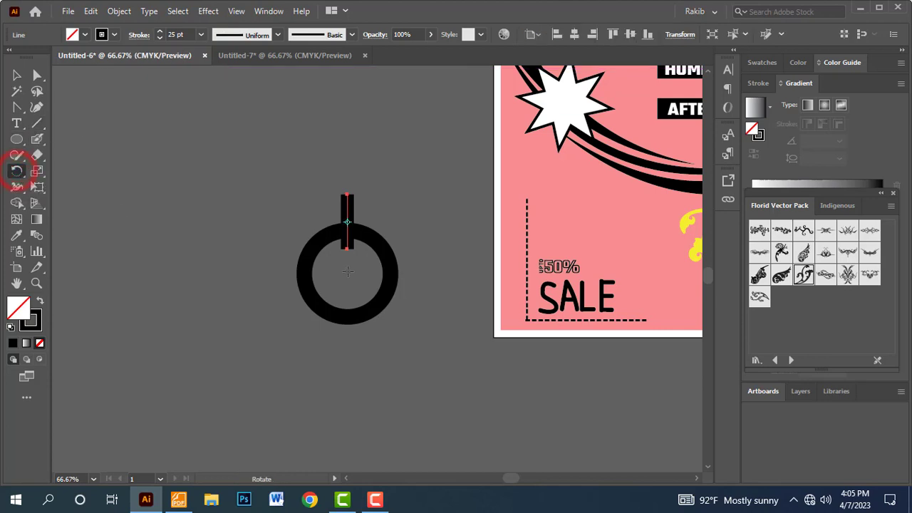
key("ctrl")
key("ctrl+y")
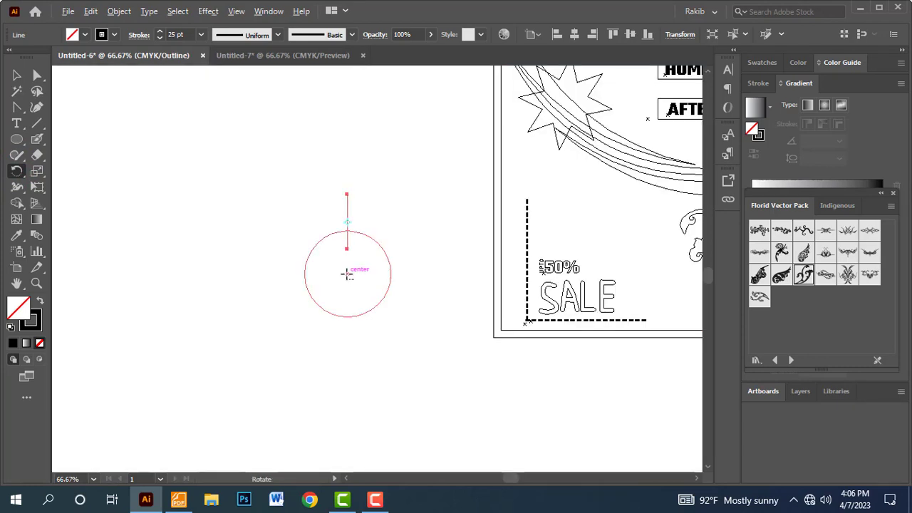
left_click(346, 273, "alt")
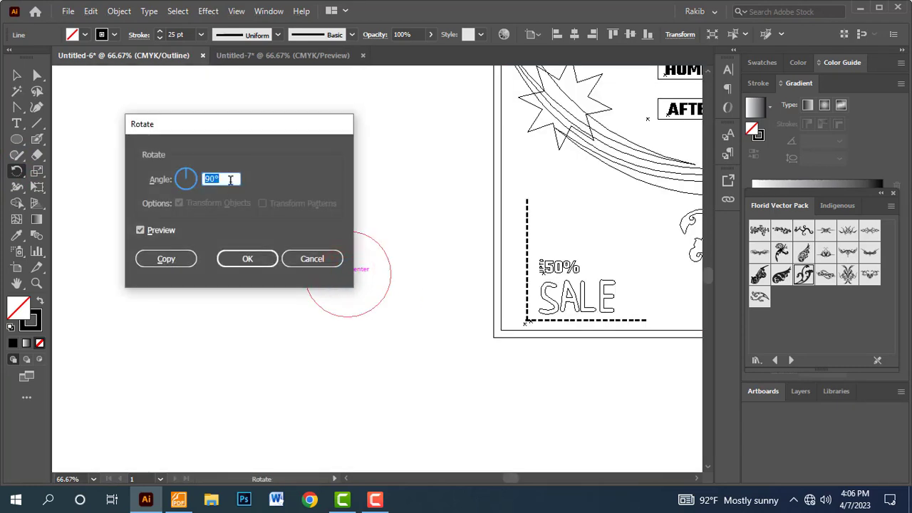
type("360/8")
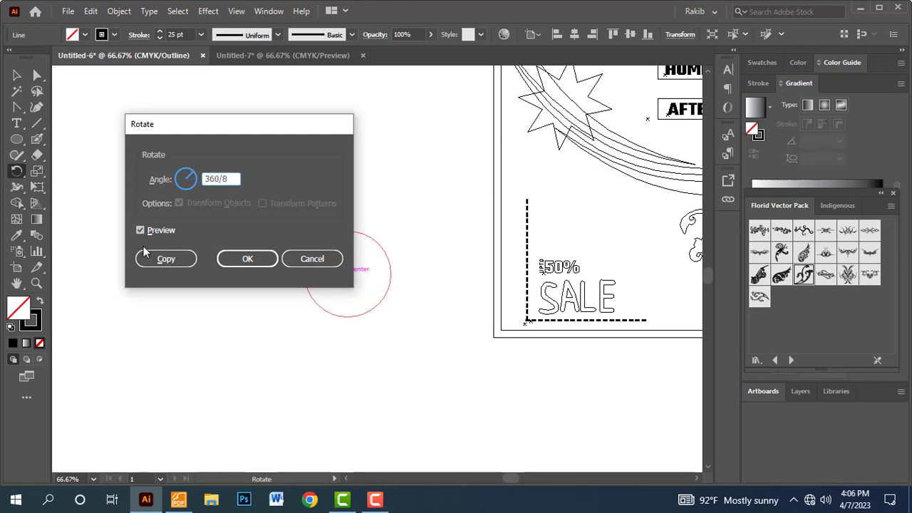
left_click(158, 258)
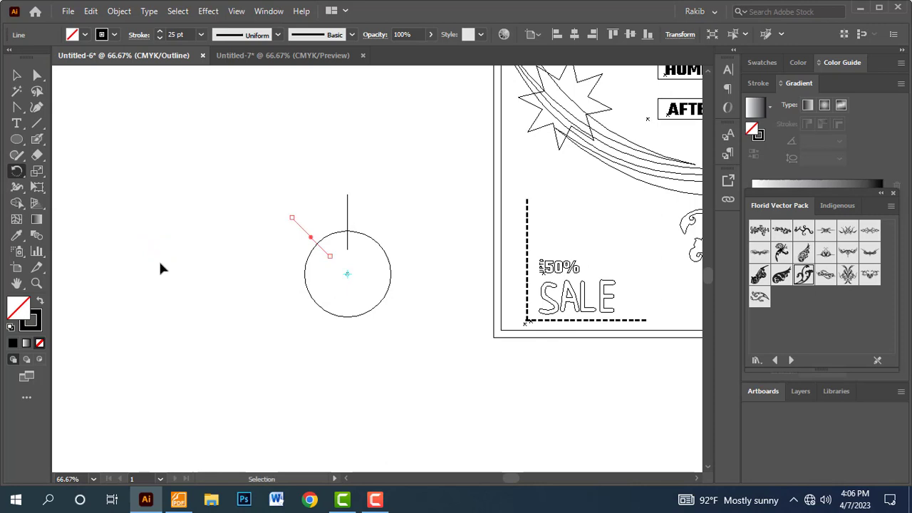
key("ctrl+y")
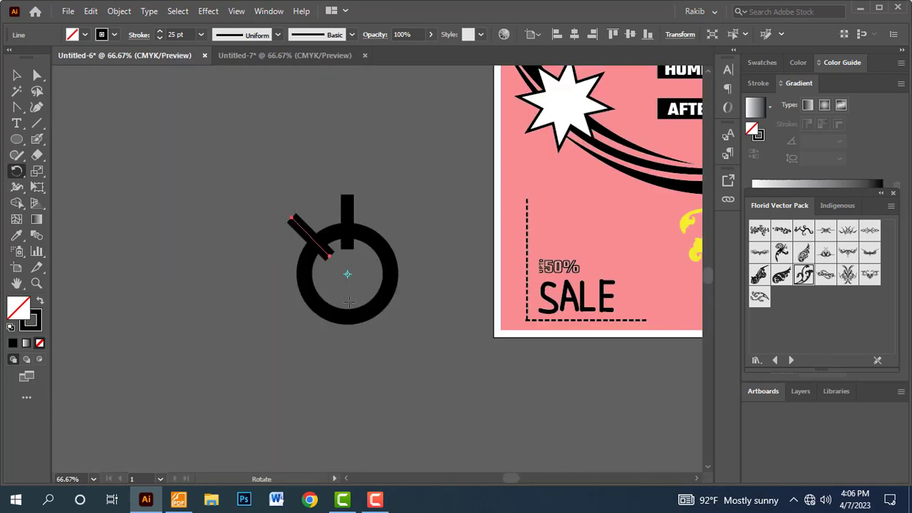
left_click(119, 11)
mouse_move(179, 21)
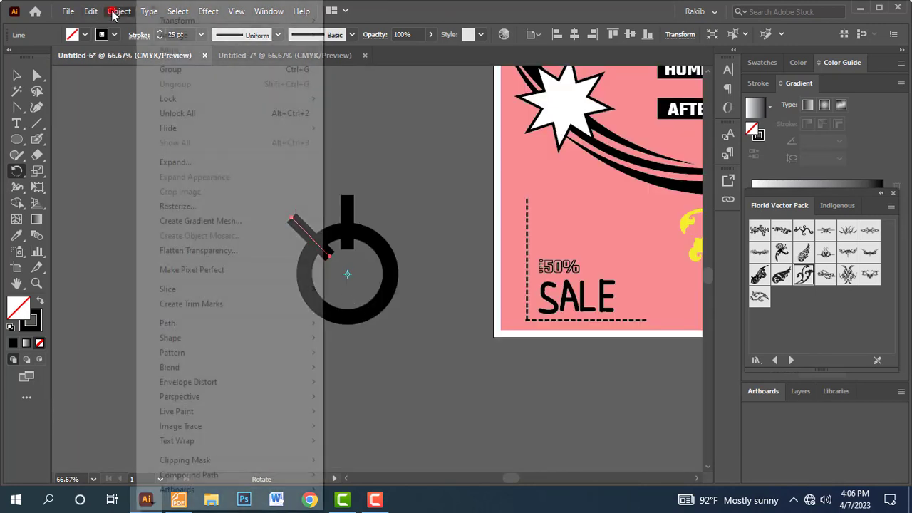
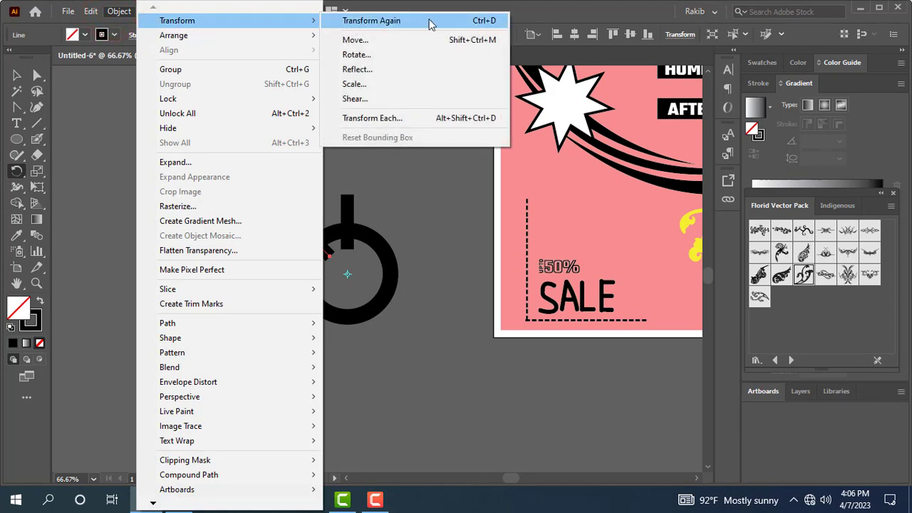
- Repeat the rotation with Transform Again until the ring has eight spokes
left_click(492, 25)
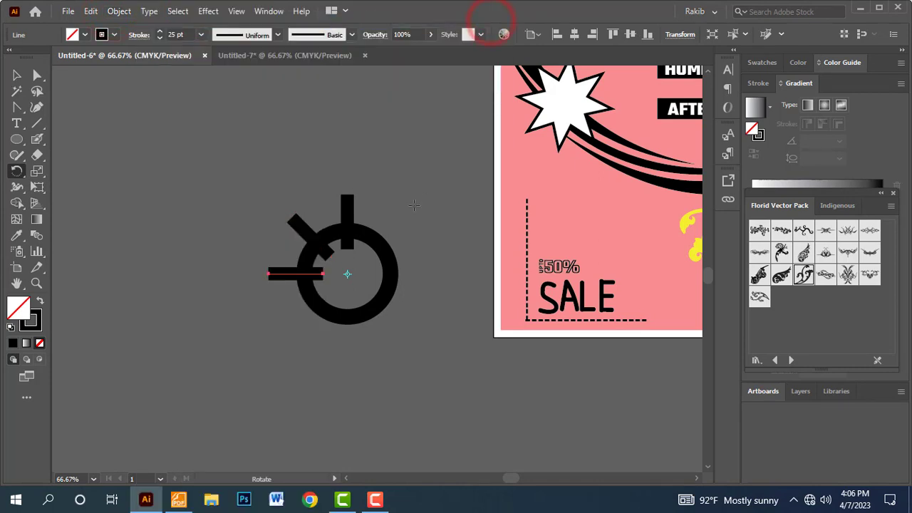
key("ctrl+d")
key("ctrl+d")
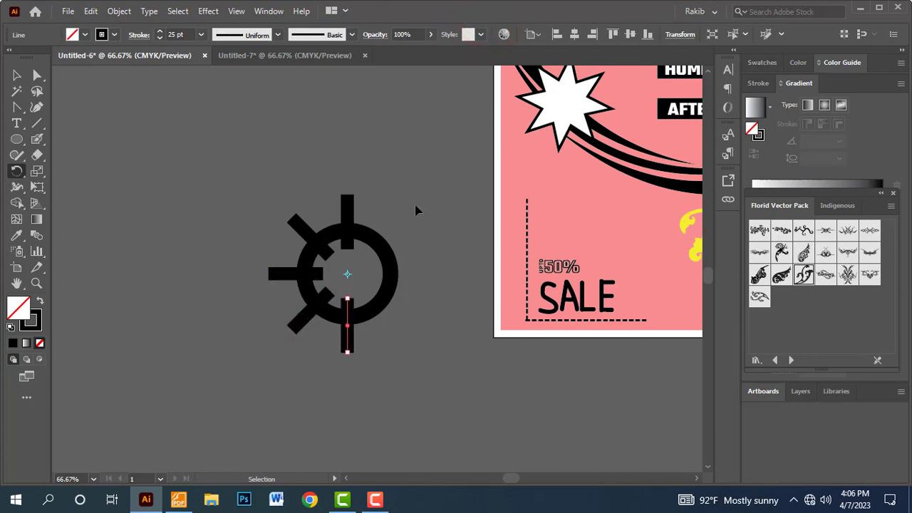
key("ctrl+d")
key("ctrl+d")
key("ctrl+d")
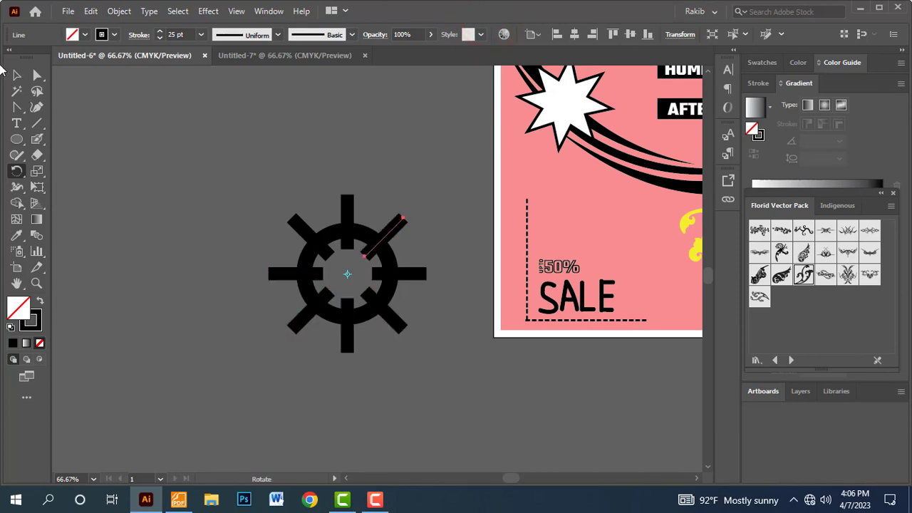
- Select the whole spoked ring and expand its strokes into filled shapes
left_click(16, 74)
left_click_drag(348, 184, 307, 180)
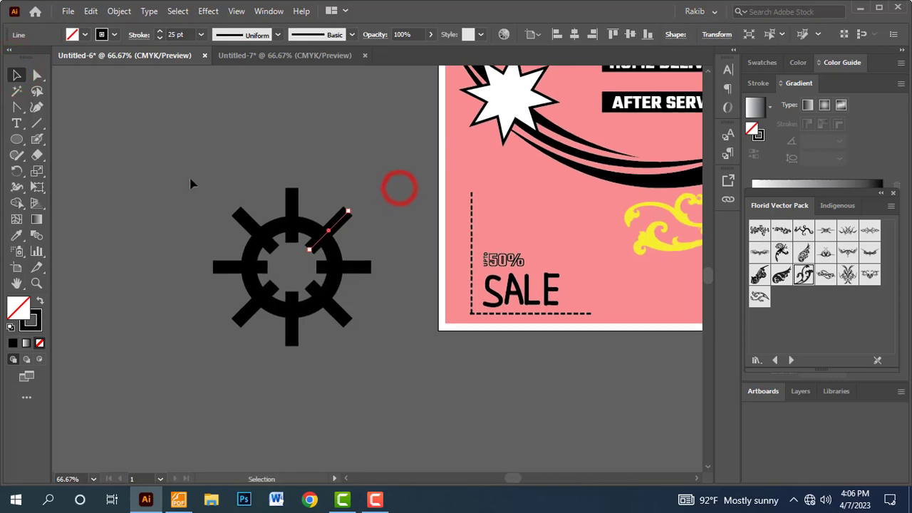
left_click_drag(162, 169, 379, 368)
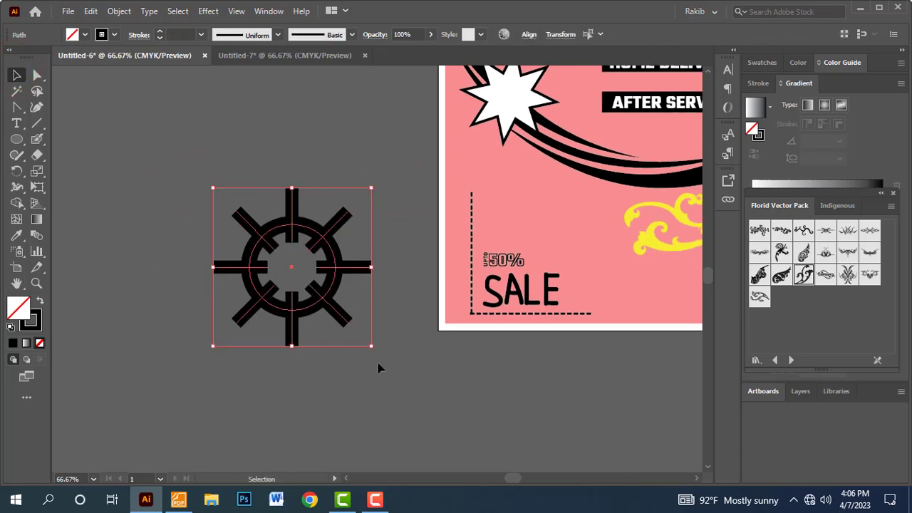
left_click(119, 11)
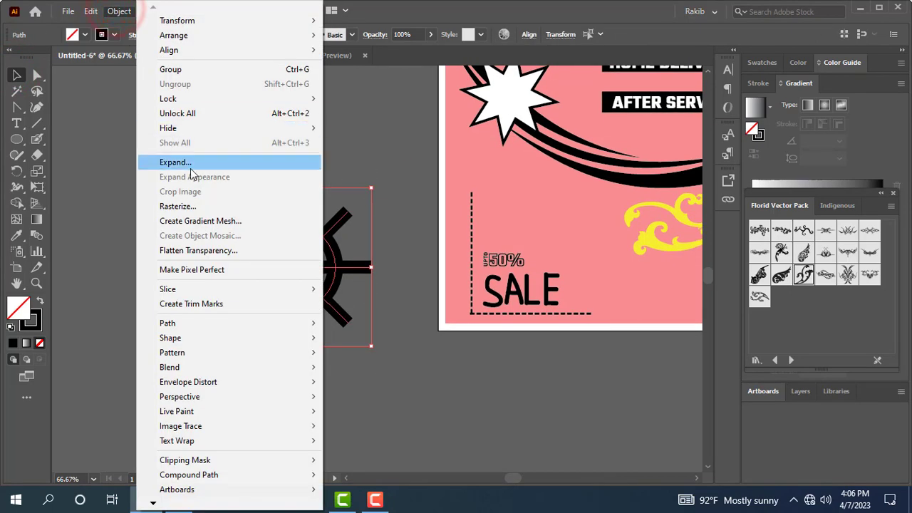
left_click(184, 163)
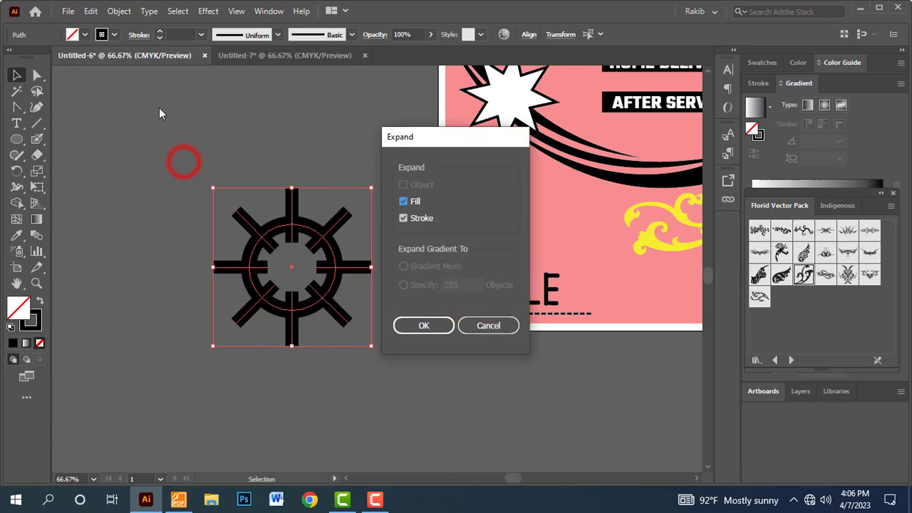
left_click(421, 332)
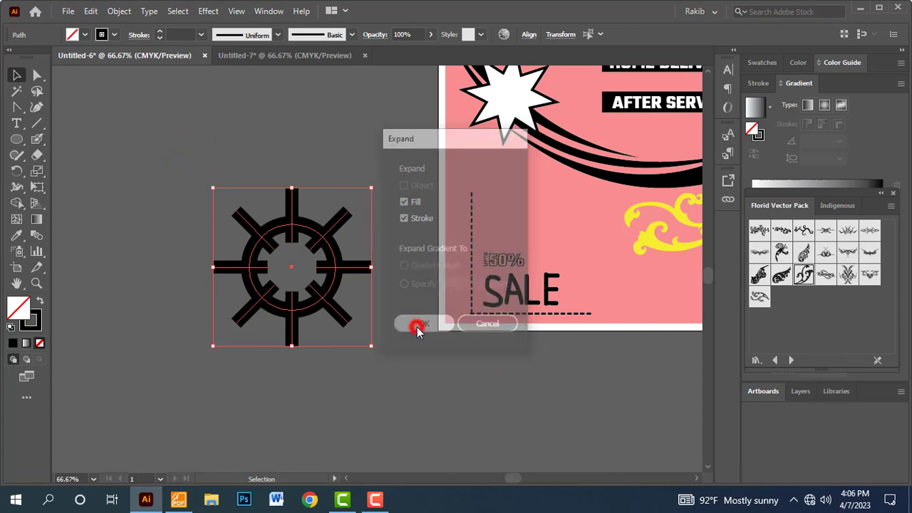
- Apply Pathfinder Minus Front to cut the spokes out of the ring
left_click(278, 13)
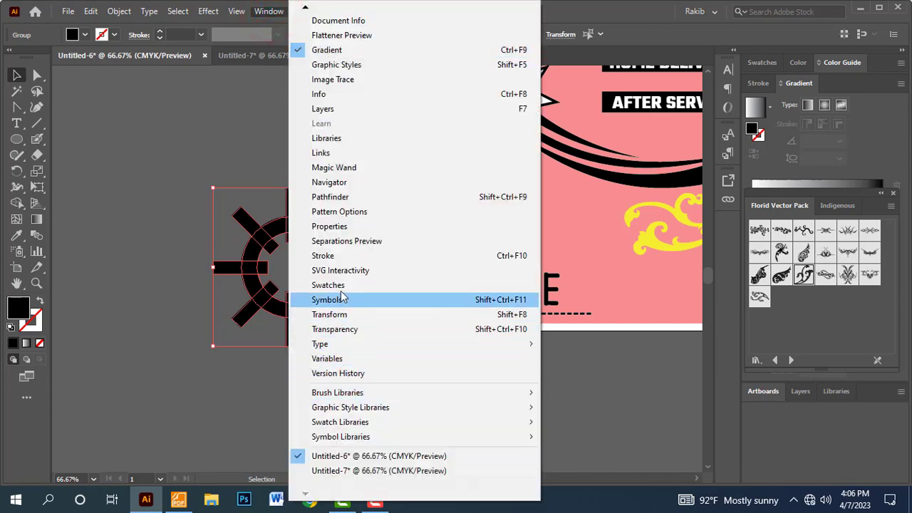
left_click(340, 200)
left_click_drag(748, 165, 447, 247)
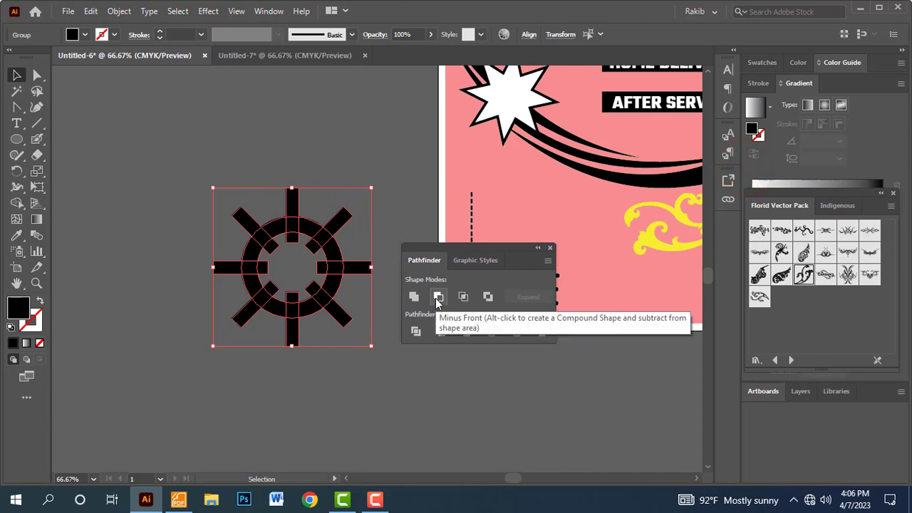
left_click(438, 298)
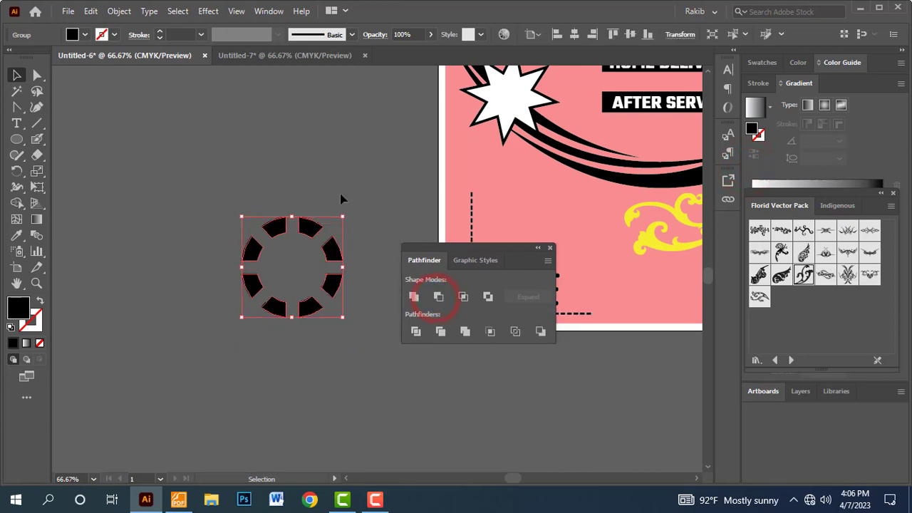
left_click(355, 173)
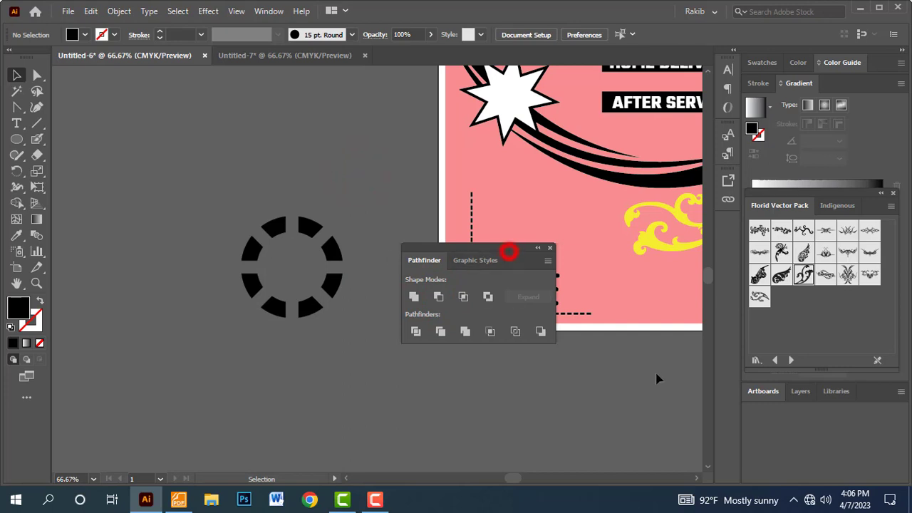
left_click_drag(487, 253, 660, 382)
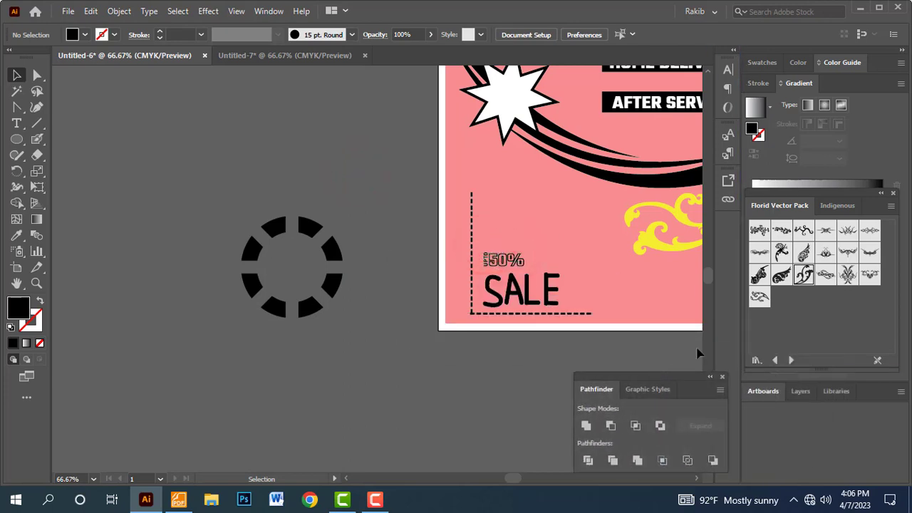
- Show Color Guide shades and tints, then ungroup the broken ring into separate arcs
left_click(794, 64)
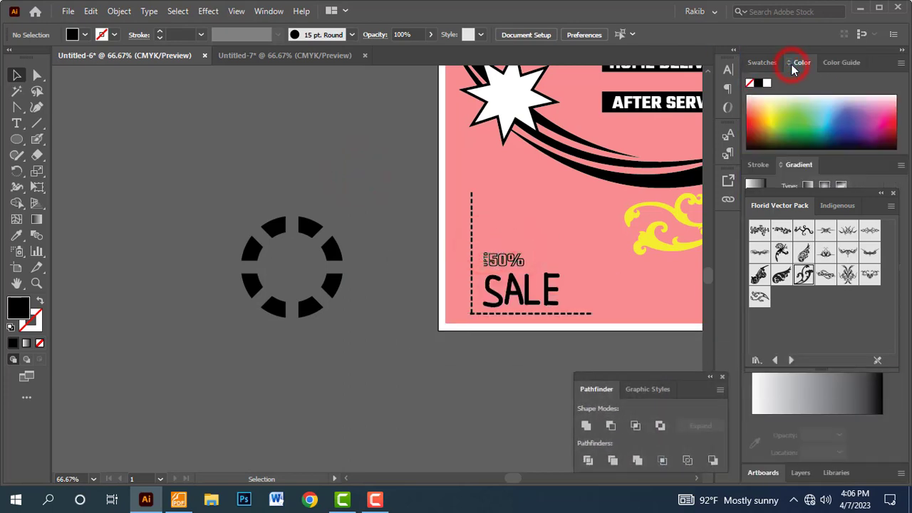
left_click(834, 64)
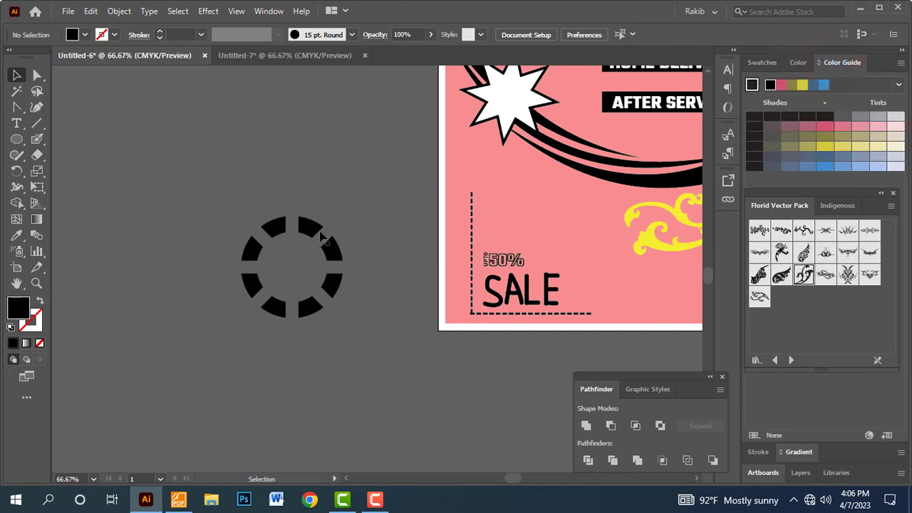
left_click(310, 230)
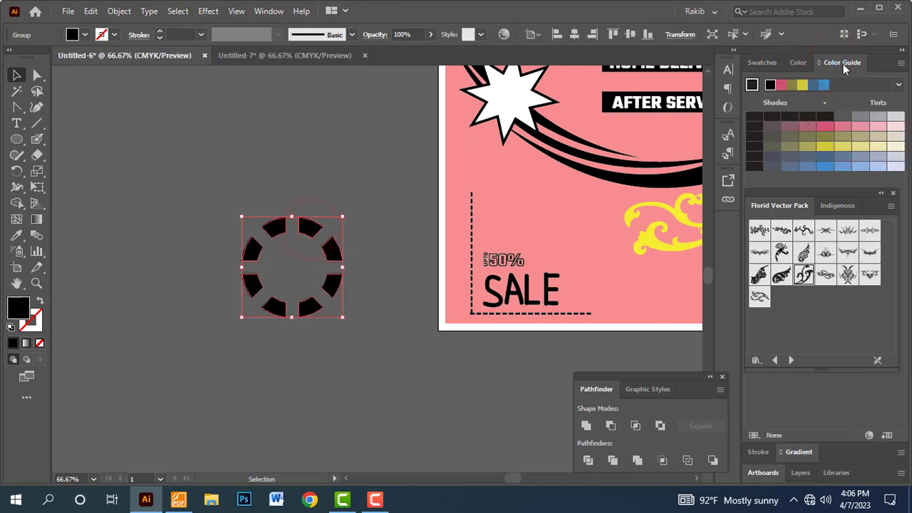
left_click(772, 127)
key("ctrl+z")
left_click(386, 275)
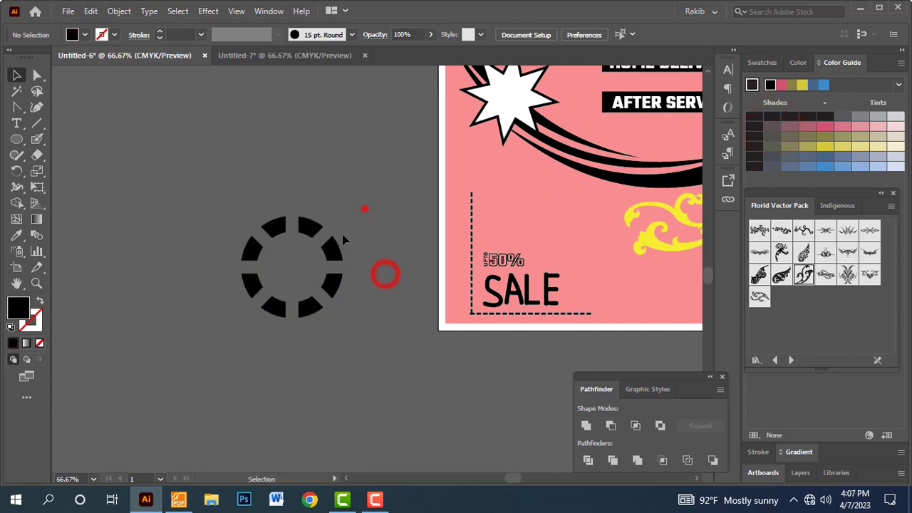
left_click_drag(364, 209, 250, 294)
right_click(253, 253)
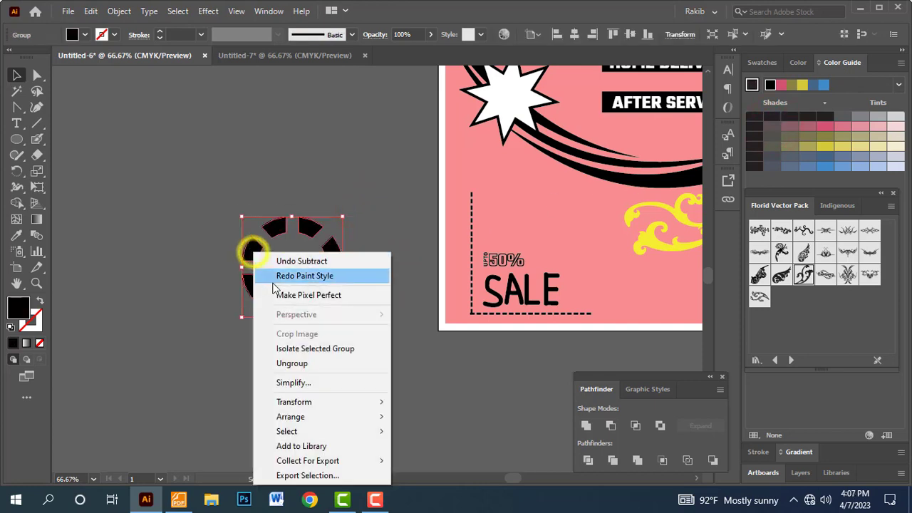
left_click(285, 362)
left_click(365, 383)
- Colour the upper-right, lower-right, bottom, bottom-left and left arcs in mauve-to-pink tints
left_click_drag(336, 254, 373, 205)
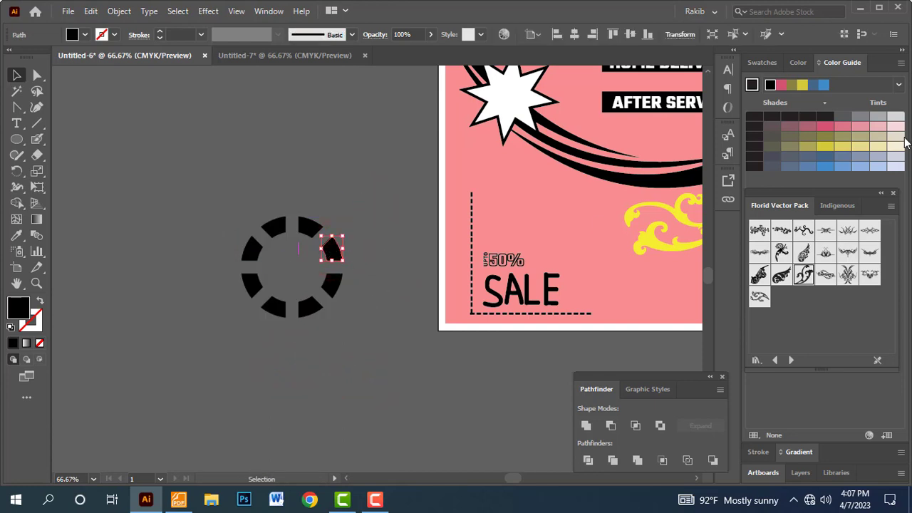
left_click(771, 131)
left_click(412, 294)
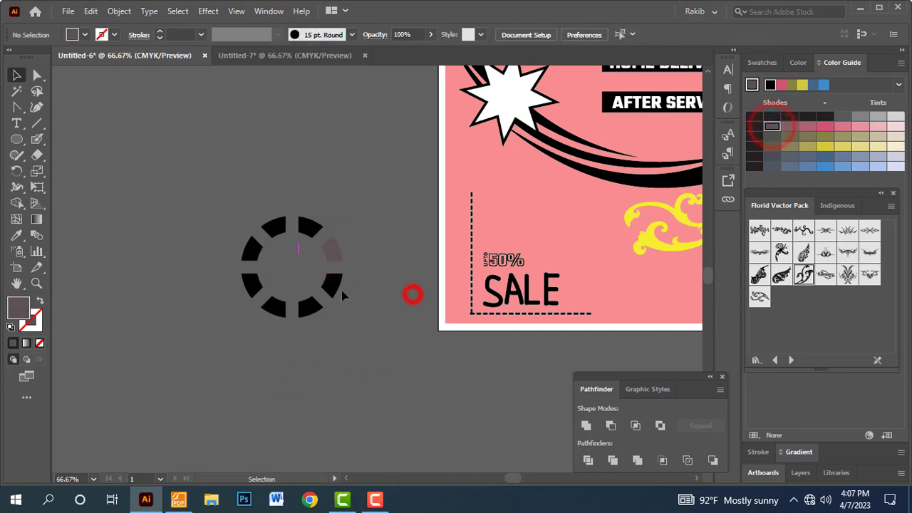
left_click(334, 286)
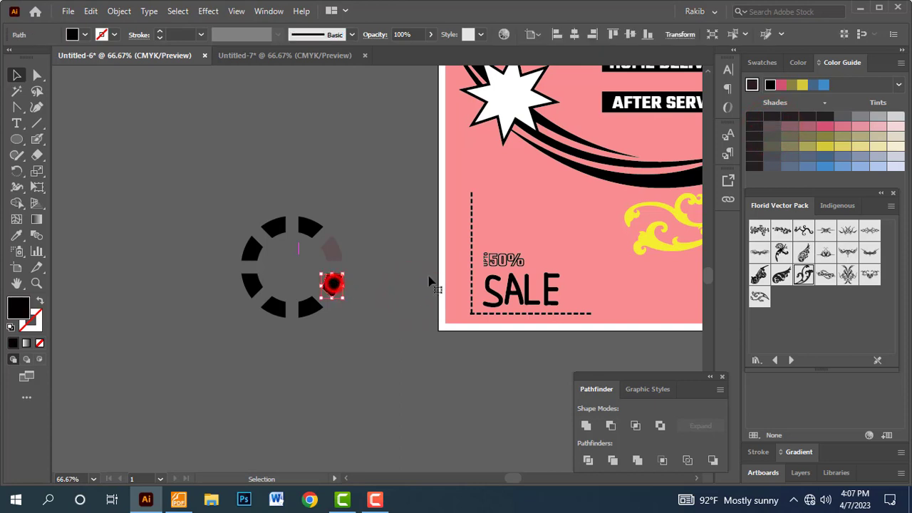
left_click(791, 131)
left_click(309, 308)
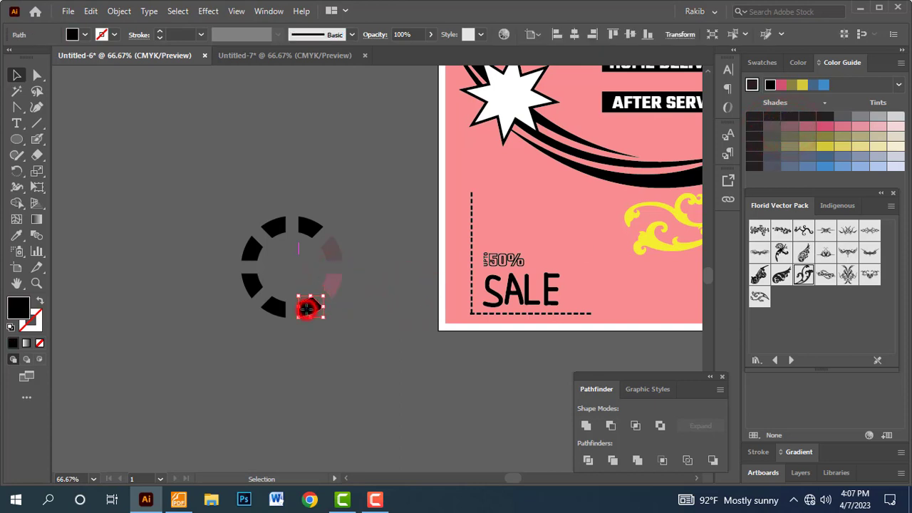
left_click(806, 121)
left_click(275, 307)
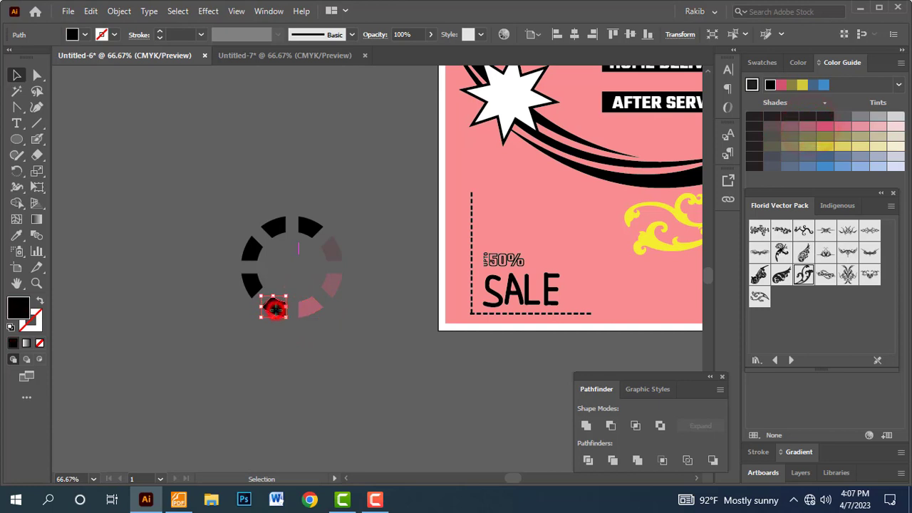
left_click(827, 129)
left_click(253, 284)
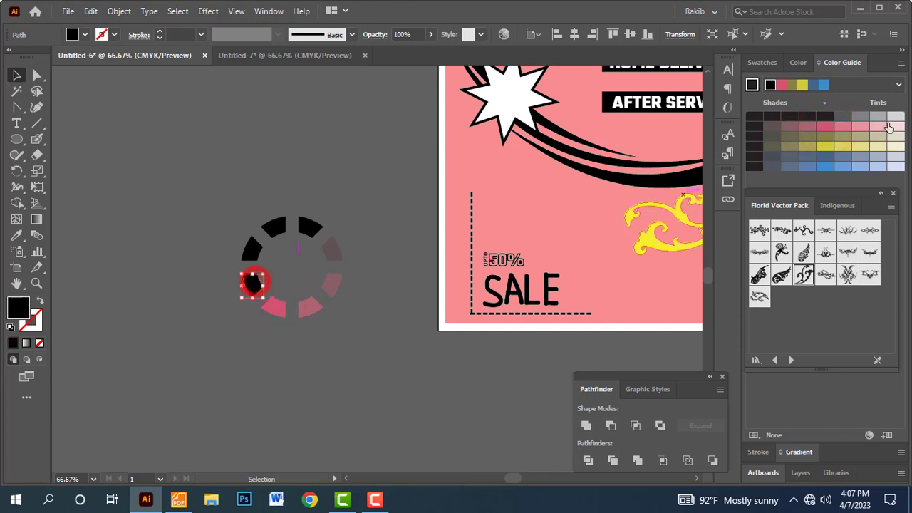
left_click(841, 130)
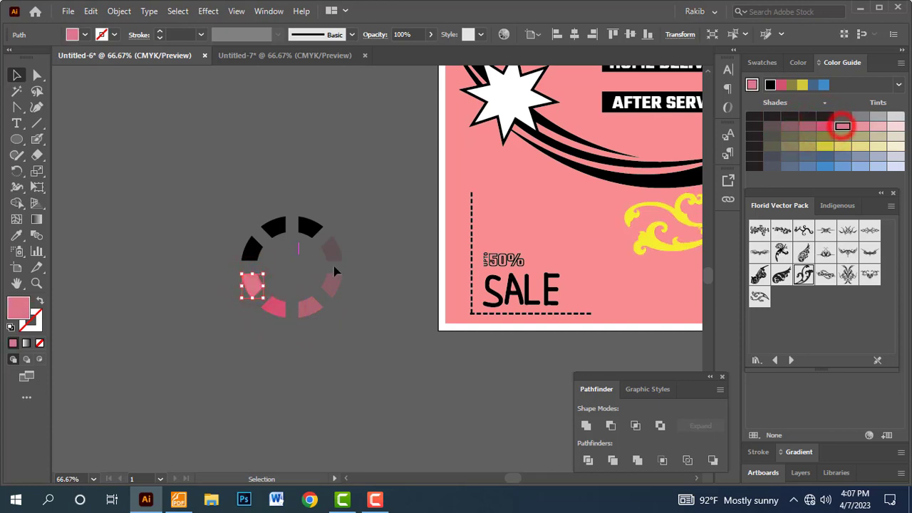
- Colour the remaining arcs pale to light pink, then scale the whole ring slightly smaller
left_click(253, 250)
left_click(855, 131)
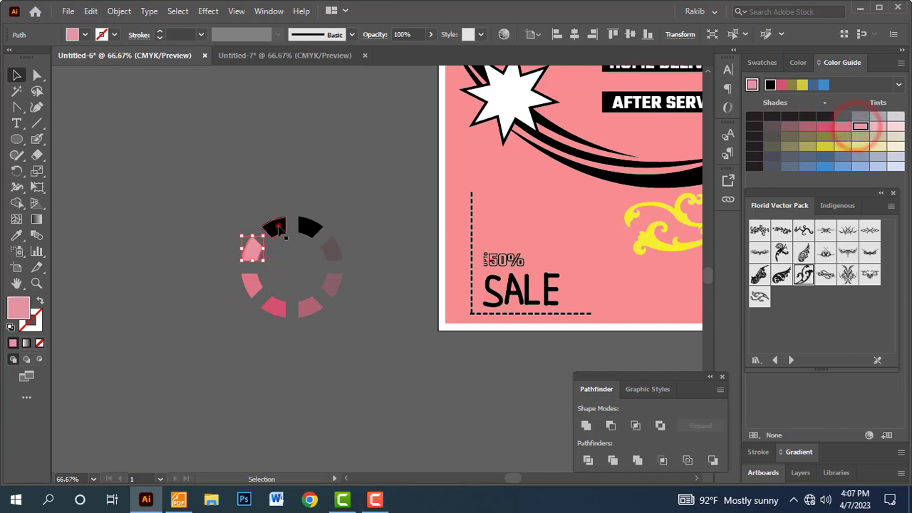
left_click(276, 226)
left_click(876, 127)
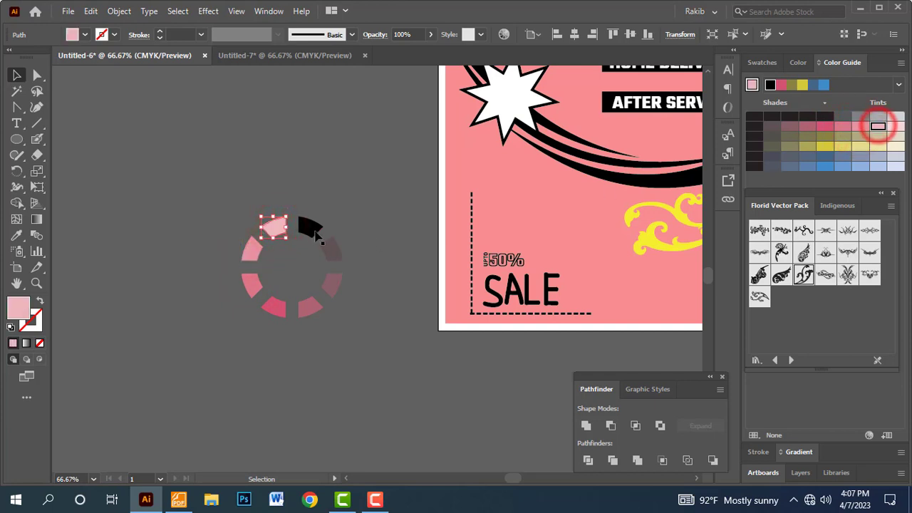
left_click(310, 228)
left_click(879, 127)
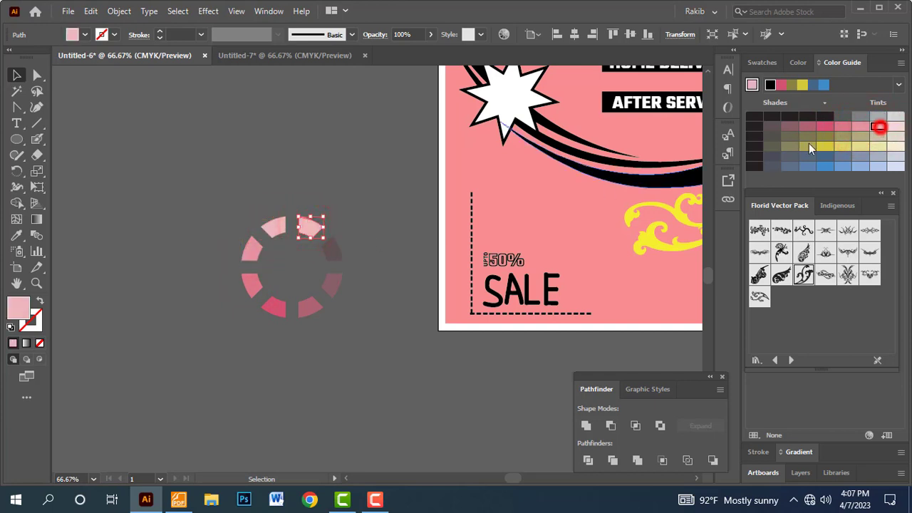
left_click(332, 250)
left_click(896, 127)
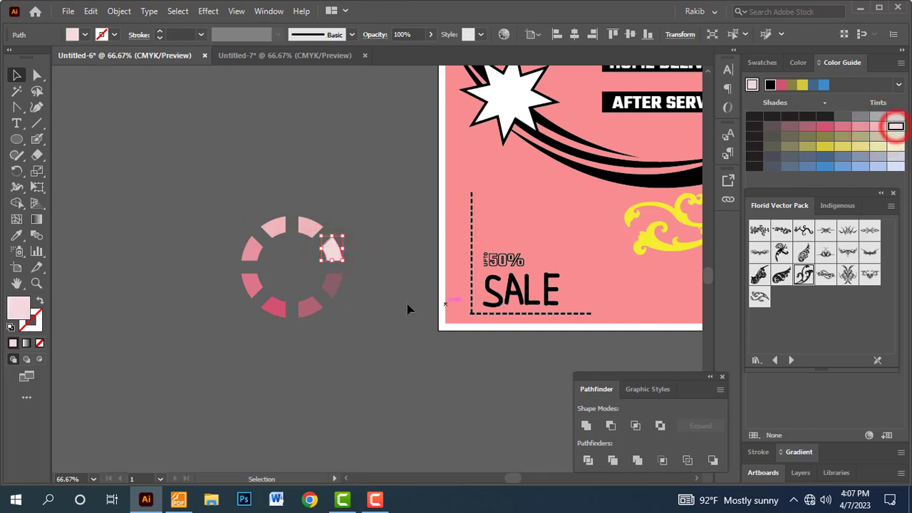
left_click(367, 307)
left_click_drag(226, 321, 245, 322)
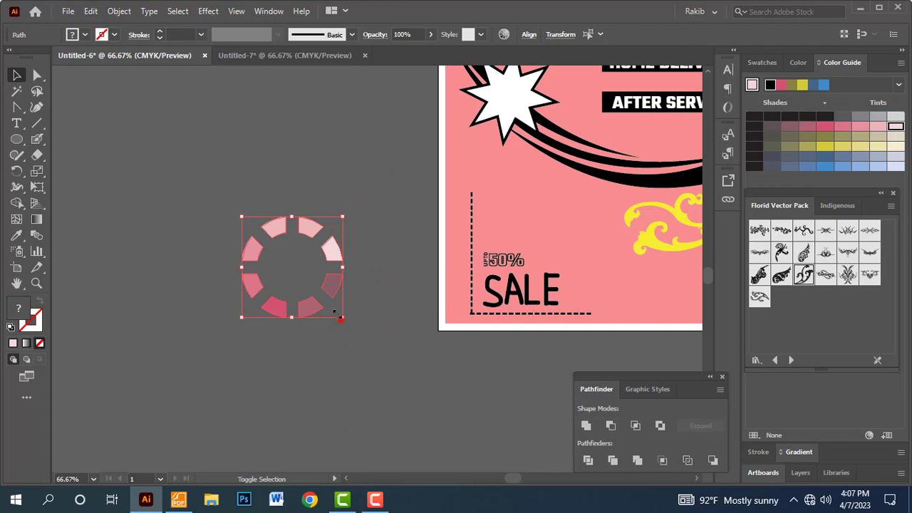
mouse_move(335, 312)
left_mouse_down()
mouse_move(329, 298)
mouse_move(652, 299)
mouse_move(334, 283)
left_mouse_up()
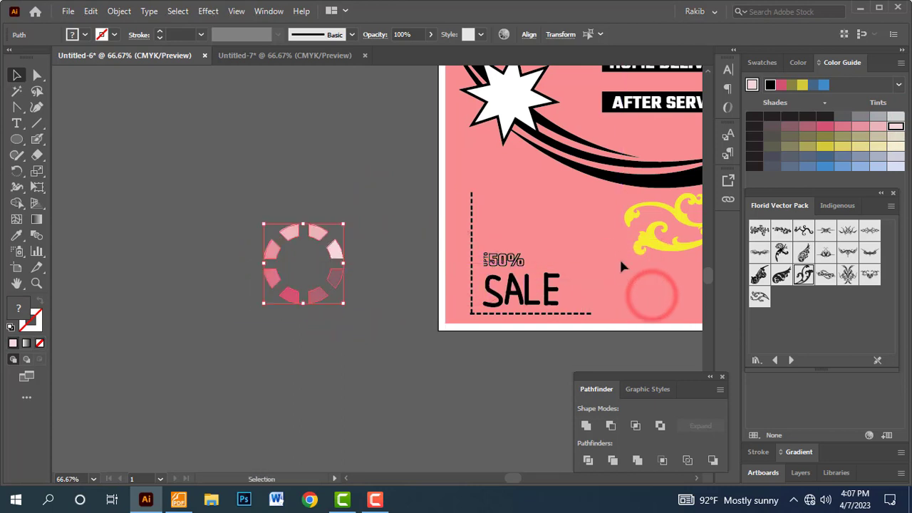
- Colour the upper-right dash of the ring red
left_click(781, 86)
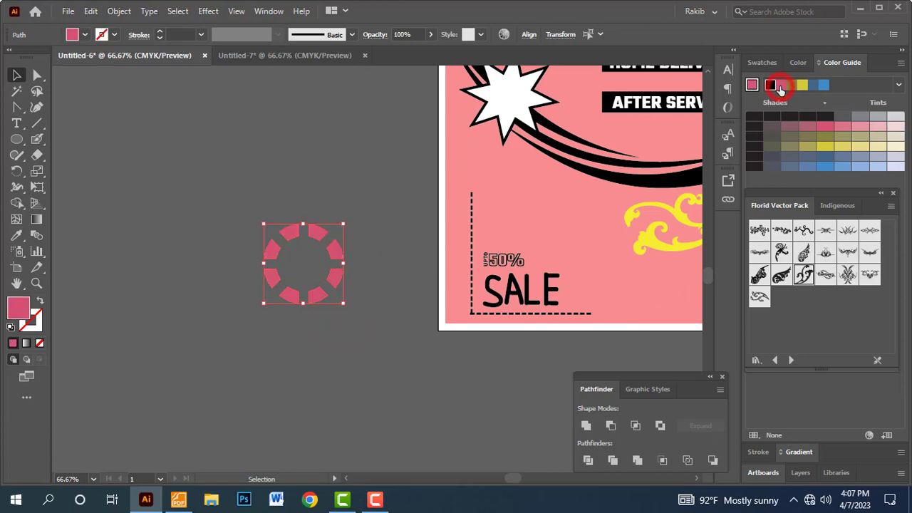
left_click(794, 68)
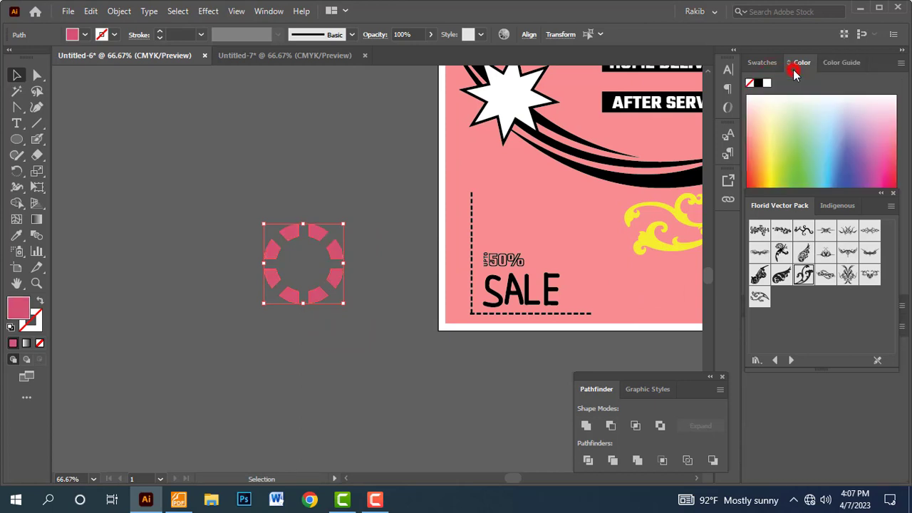
left_click(342, 341)
left_click(761, 167)
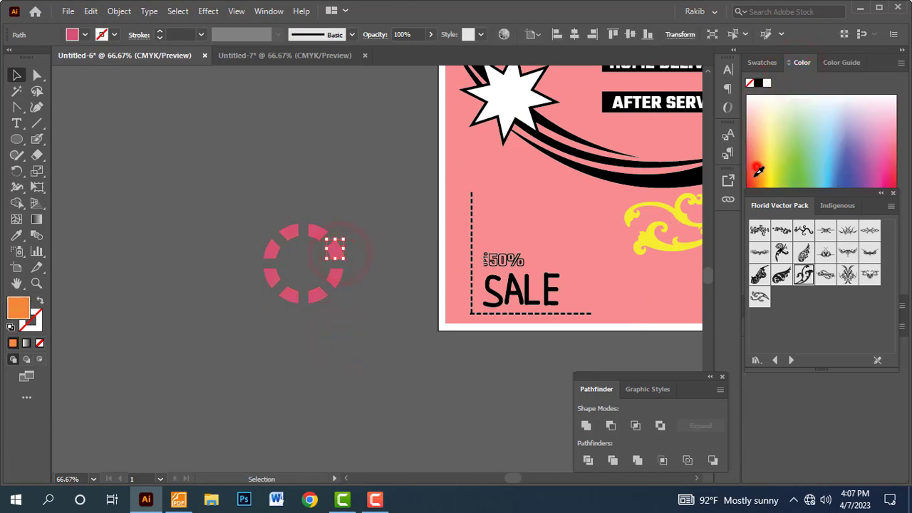
left_click(758, 146)
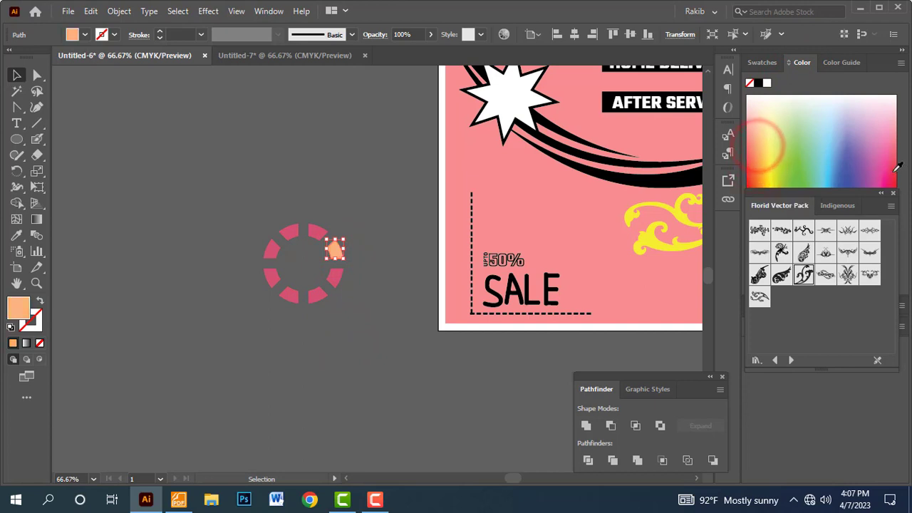
left_click(891, 169)
left_click(17, 75)
left_click(233, 223)
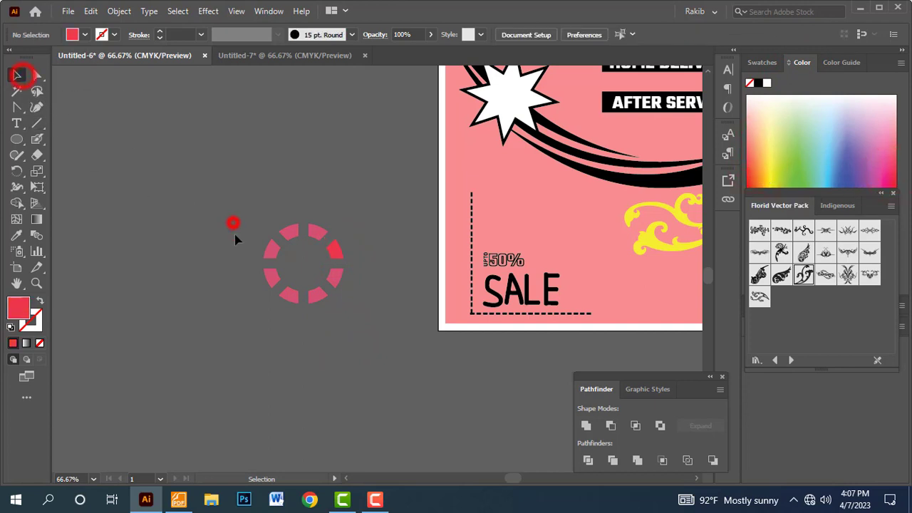
- Colour the lower-right dash magenta and group all the ring's dashes
left_click(335, 280)
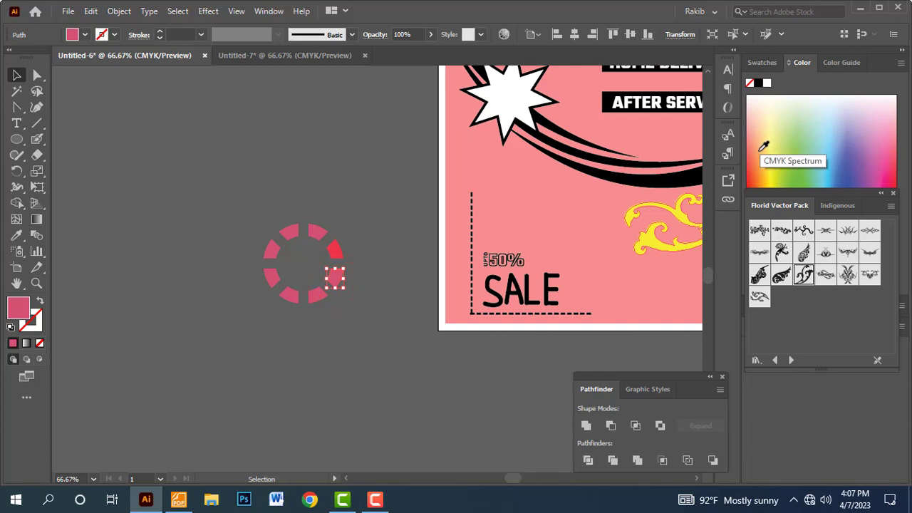
left_click_drag(765, 149, 766, 128)
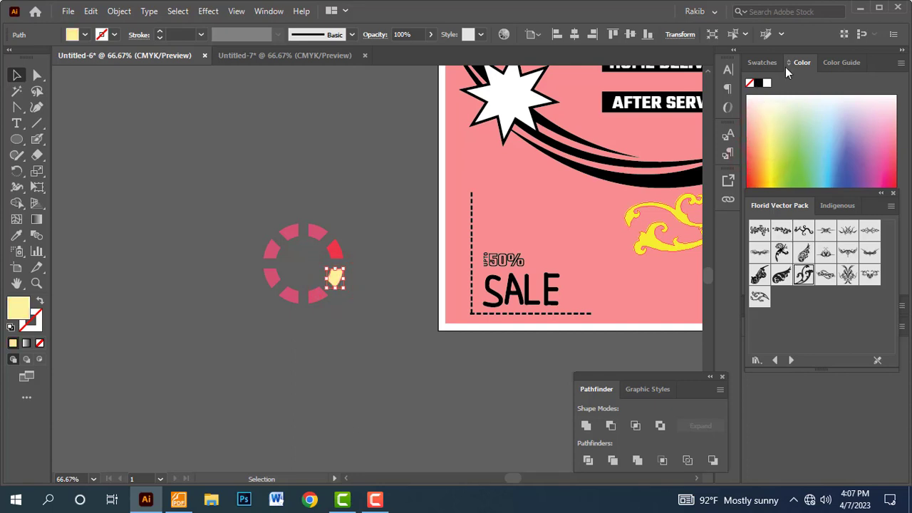
left_click(828, 63)
left_click(825, 166)
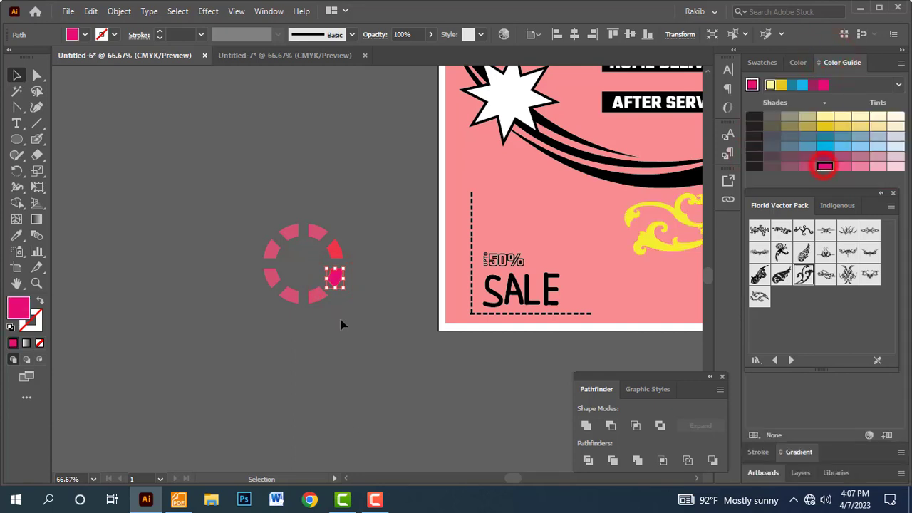
left_click(324, 332)
left_click_drag(363, 200, 227, 308)
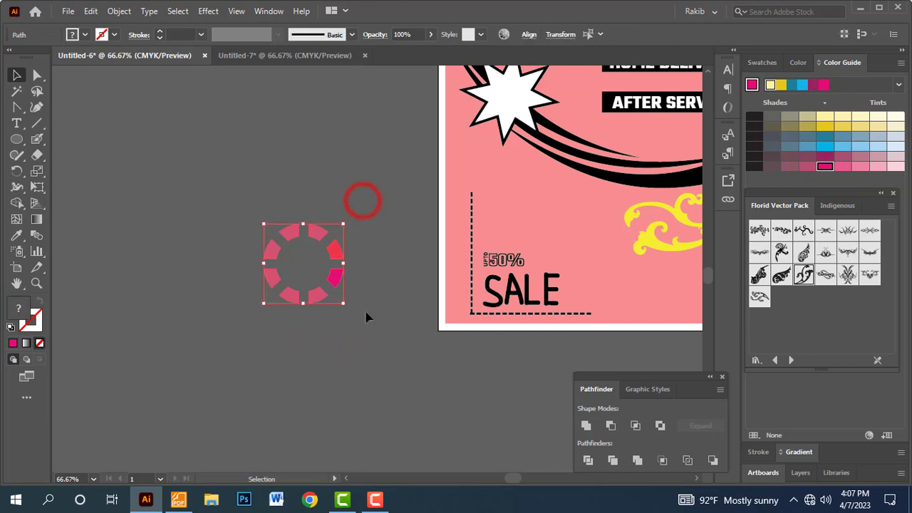
right_click(335, 282)
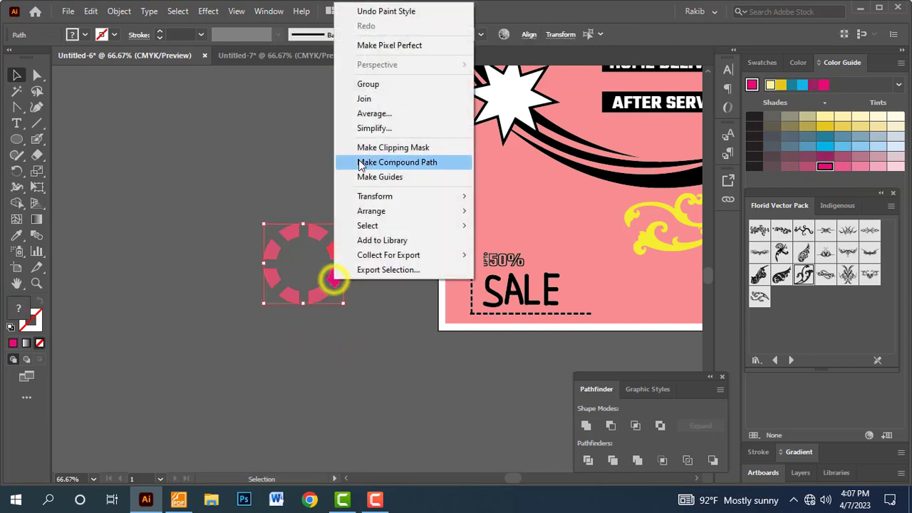
left_click(364, 83)
- Scale the ring group down and position it around the 'LE' of SALE
mouse_move(343, 304)
left_mouse_down()
mouse_move(329, 288)
mouse_move(541, 300)
left_mouse_up()
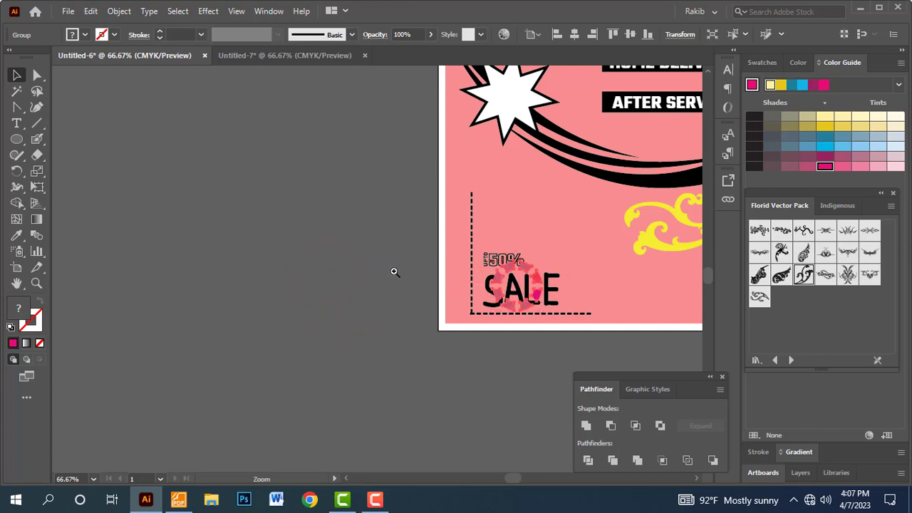
left_click(372, 263)
left_click_drag(373, 183, 560, 311)
mouse_move(627, 293)
left_mouse_down()
mouse_move(531, 282)
mouse_move(494, 231)
left_mouse_up()
mouse_move(343, 205)
left_mouse_down()
mouse_move(408, 218)
mouse_move(419, 237)
left_mouse_up()
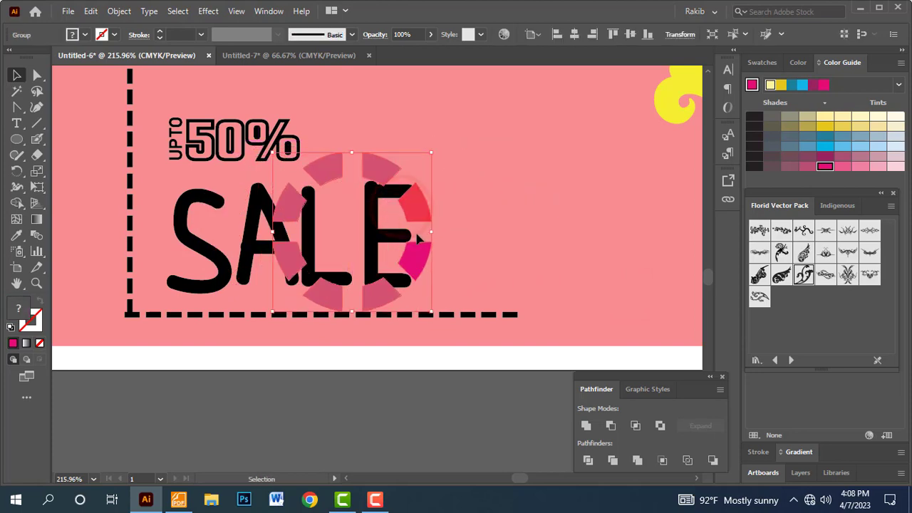
key("ctrl+minus")
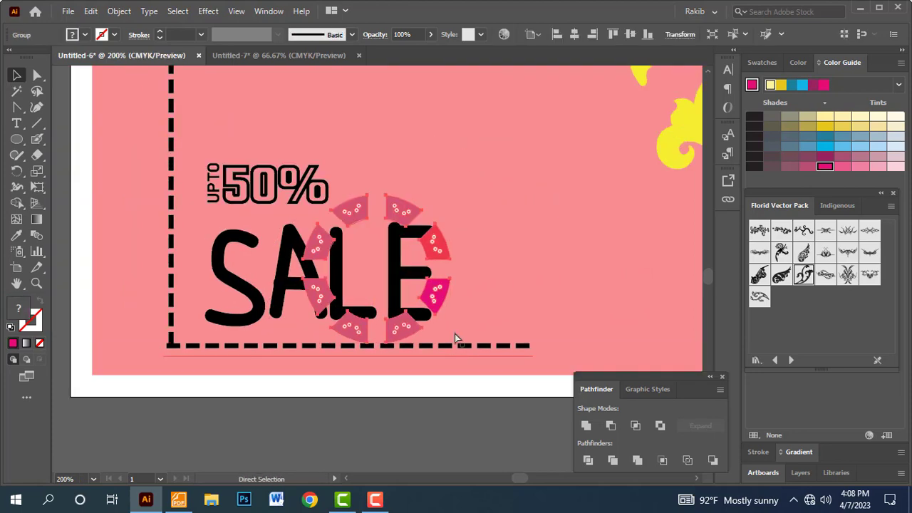
key("ctrl+minus")
key("ctrl+minus")
- Move the ring onto the pasteboard beside the flyer and isolate the group for editing
left_click(421, 389)
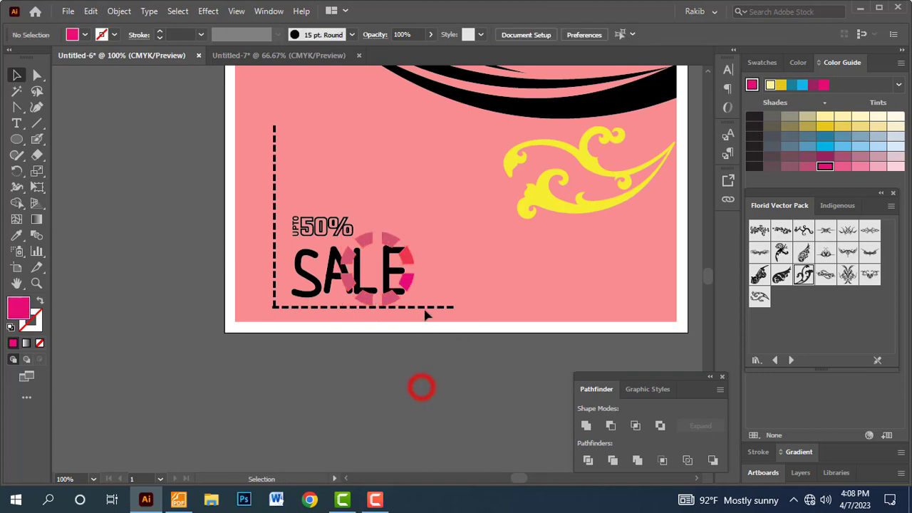
left_click(405, 265)
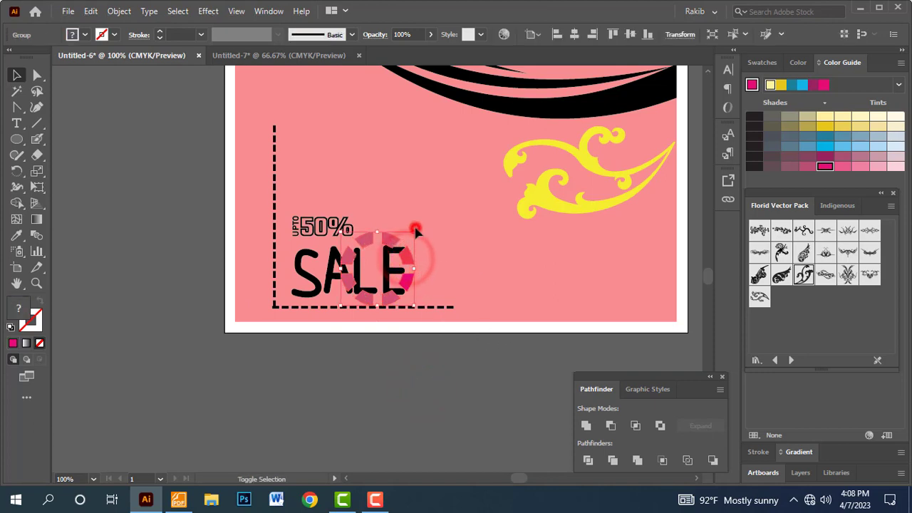
left_click_drag(417, 248, 193, 255)
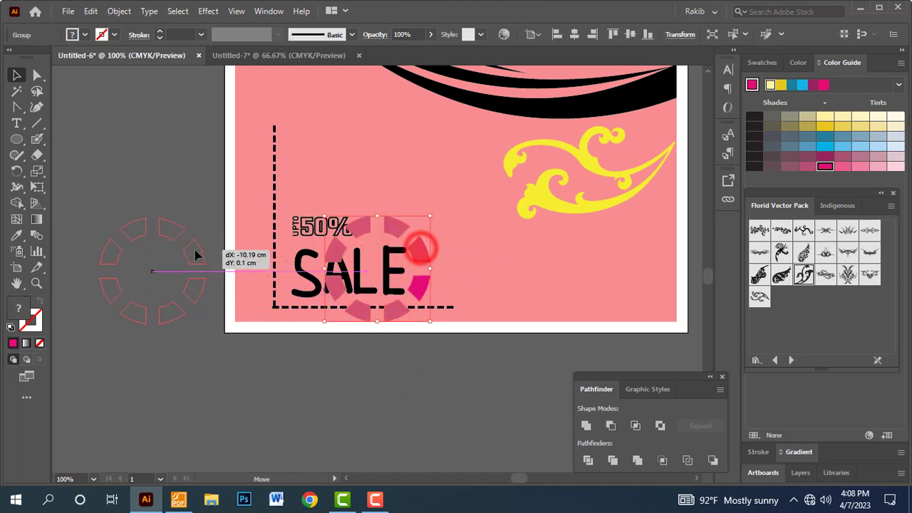
mouse_move(375, 246)
left_mouse_down()
mouse_move(396, 248)
mouse_move(574, 341)
left_mouse_up()
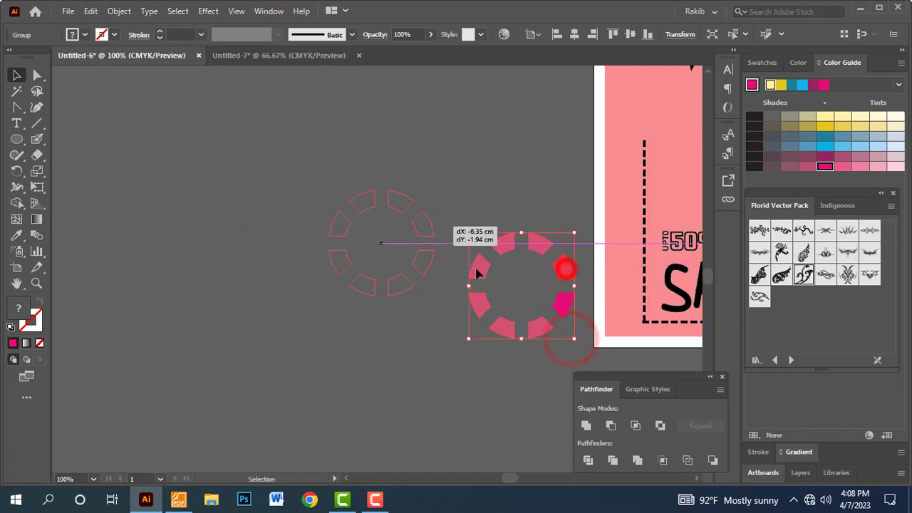
left_click_drag(568, 279, 428, 237)
left_click(483, 291)
left_click(401, 284)
right_click(402, 284)
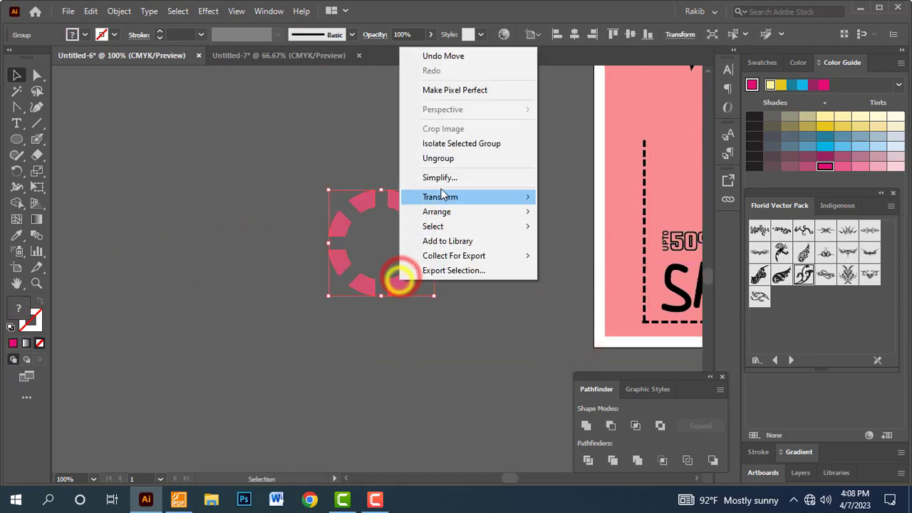
left_click(438, 155)
left_click(483, 258)
- Recolour the upper-right dash bright red, right dash green, bottom-right dark red, bottom-left red
left_click(417, 223)
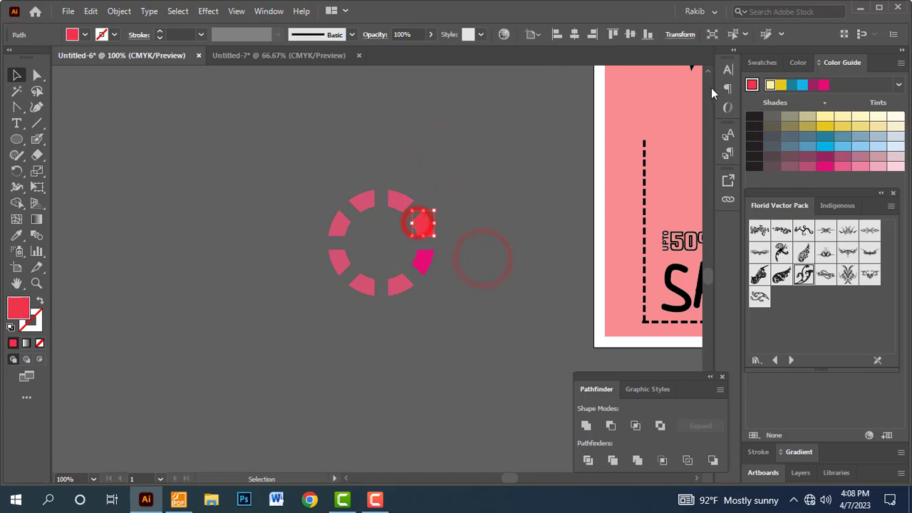
left_click(760, 63)
left_click(786, 105)
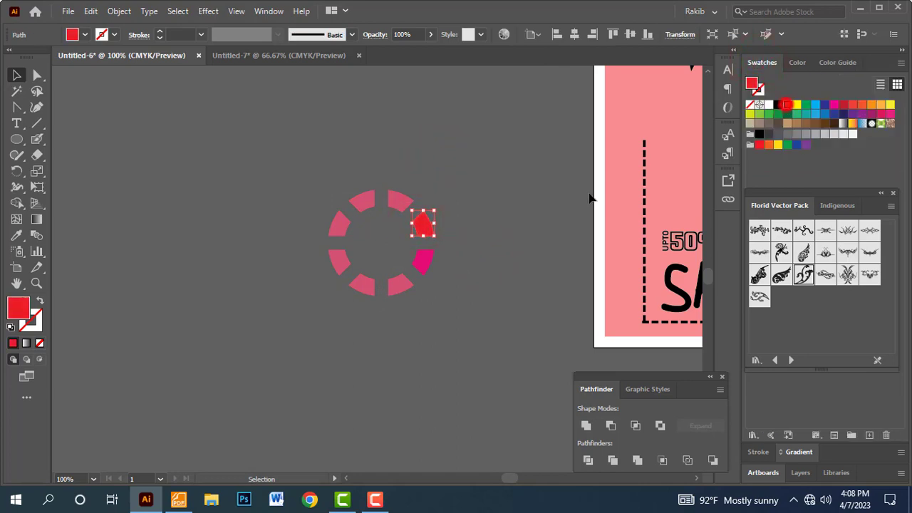
left_click(426, 261)
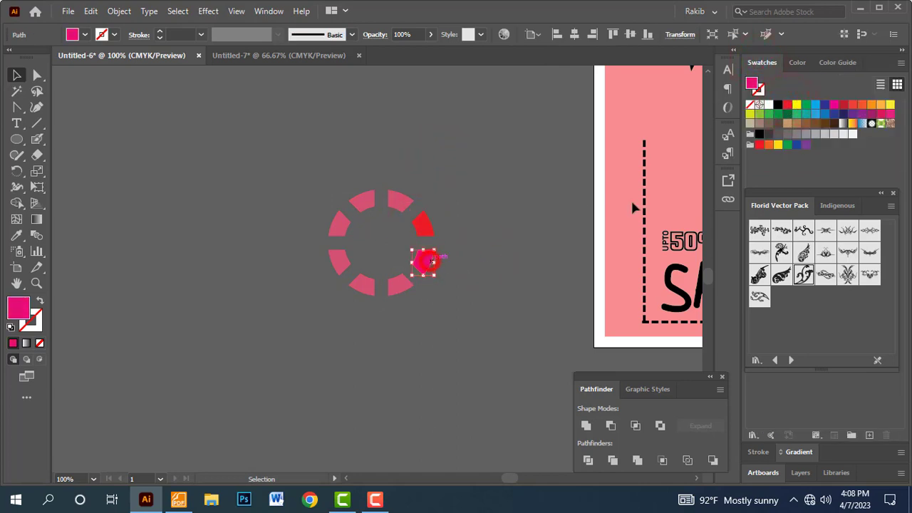
left_click(805, 107)
left_click(404, 313)
left_click(403, 284)
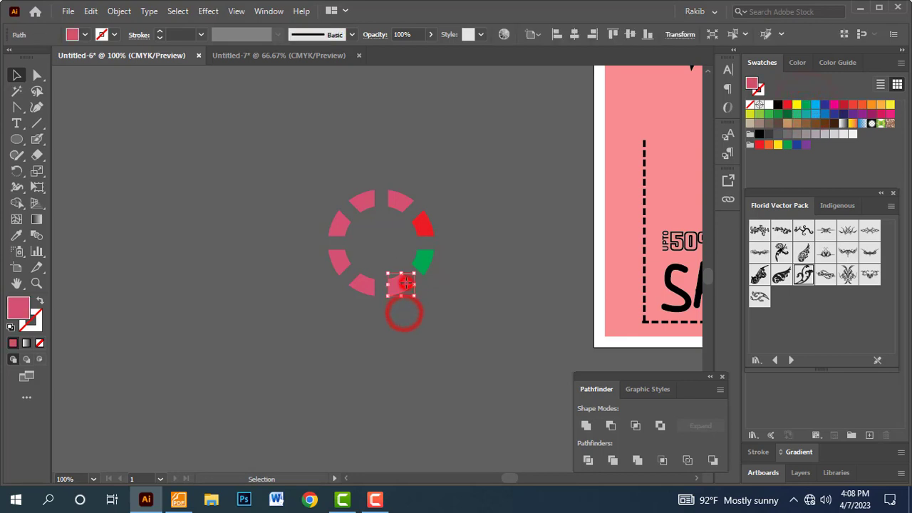
left_click(842, 107)
left_click(450, 312)
left_click(362, 283)
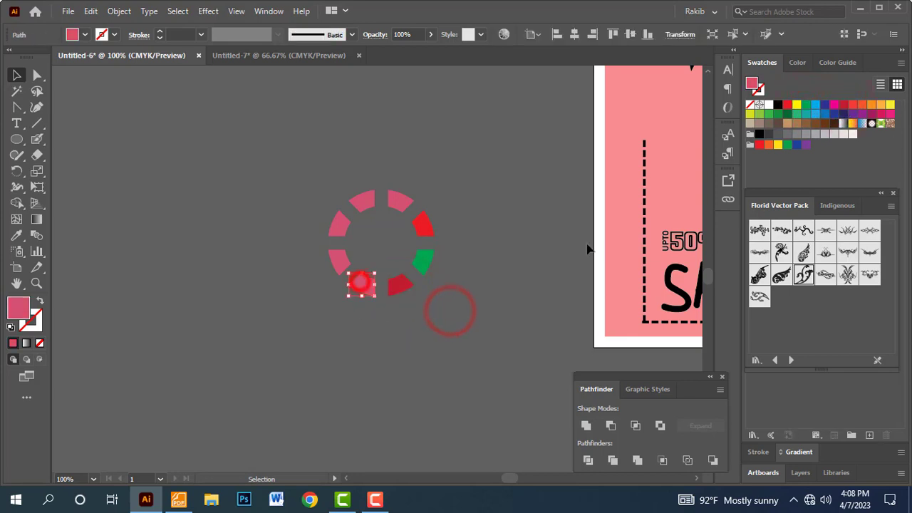
left_click(474, 323)
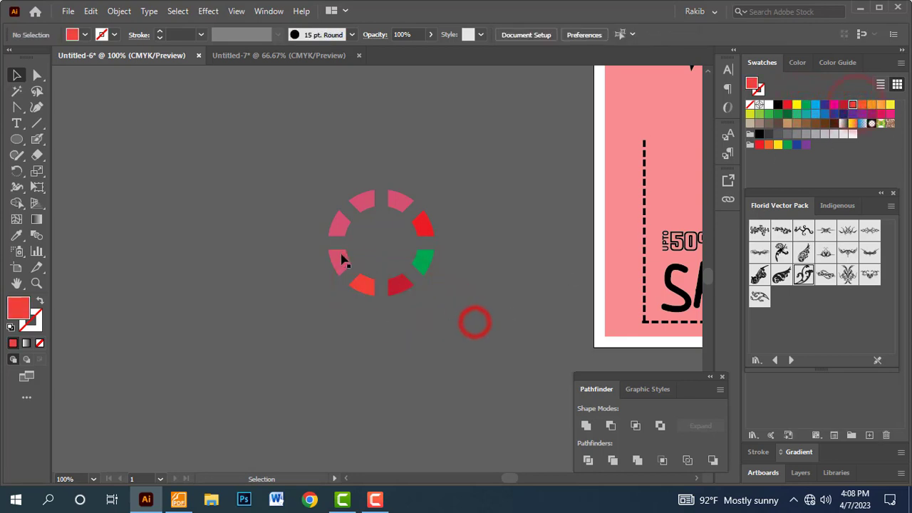
- Colour the left and upper-left dashes orange, the top light orange, the top-right yellow
left_click(341, 256)
left_click(515, 316)
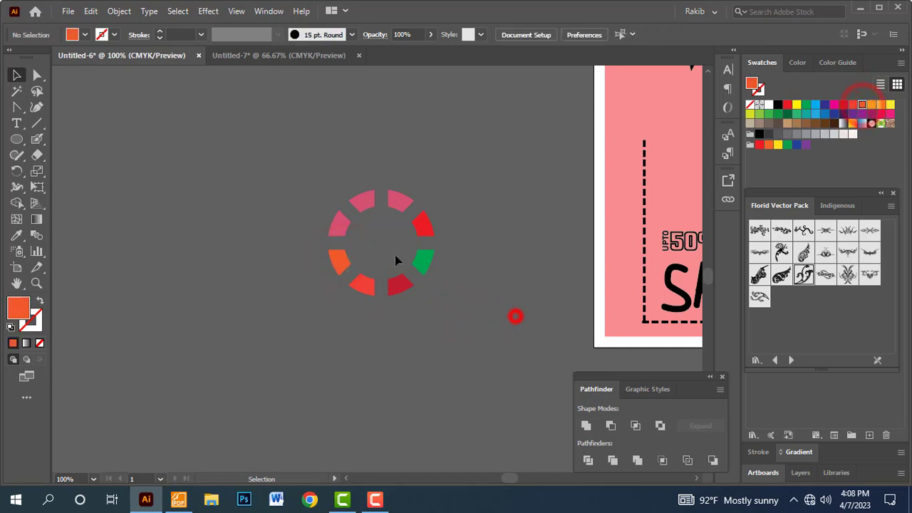
left_click(340, 222)
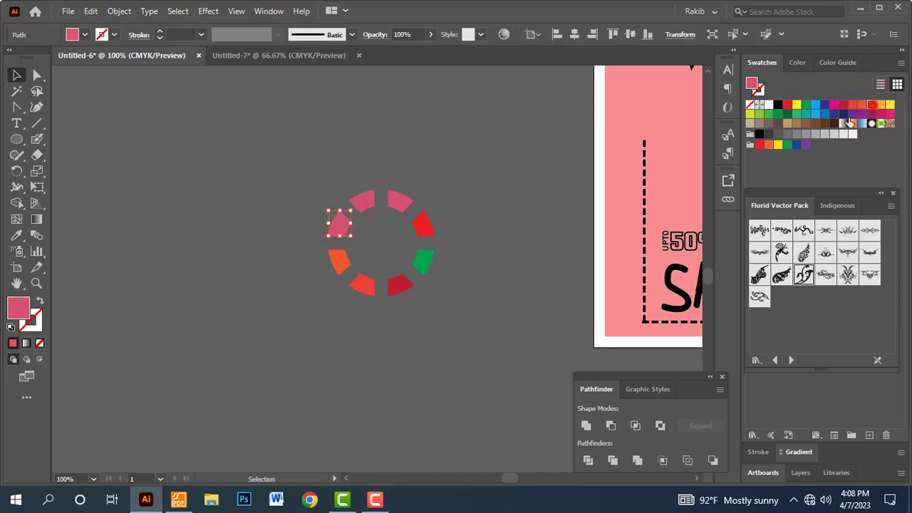
left_click(850, 122)
left_click(523, 299)
left_click(372, 196)
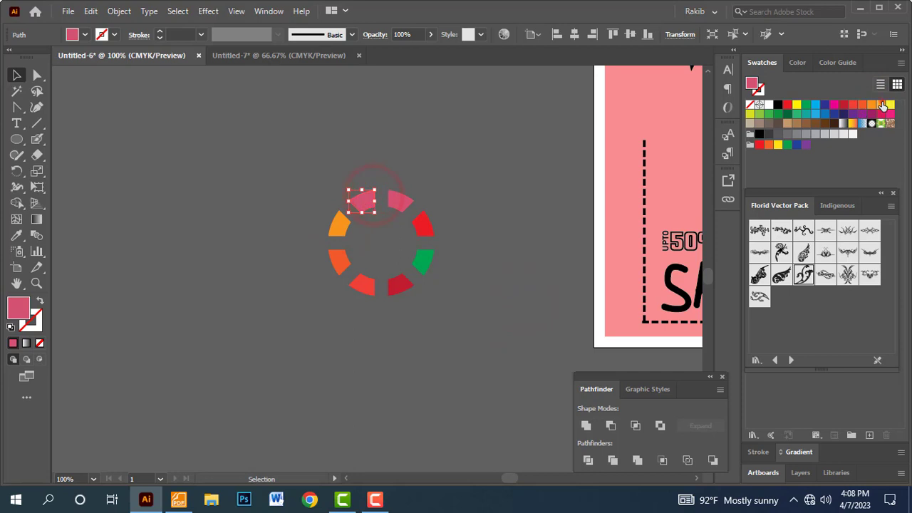
left_click(882, 105)
left_click(479, 256)
left_click(402, 203)
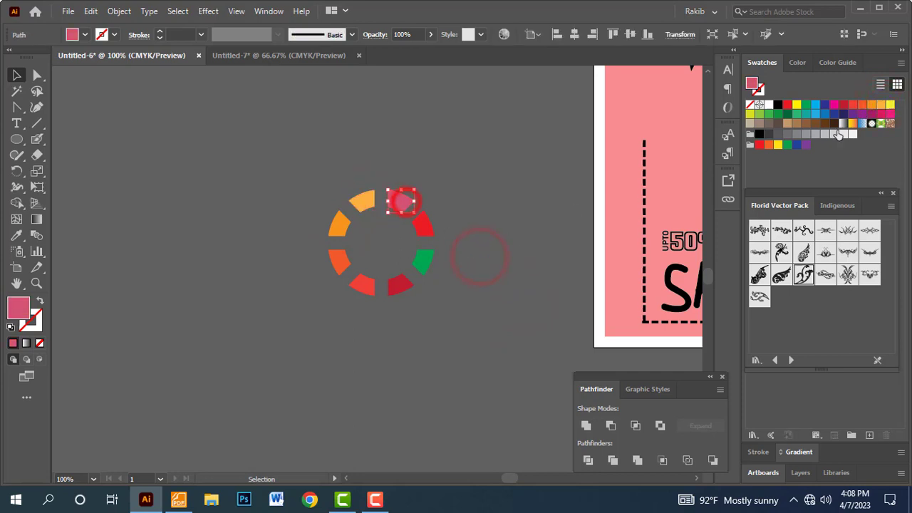
left_click(891, 105)
left_click(480, 241)
- Select all the recoloured dashes and group them
left_click_drag(484, 170, 281, 350)
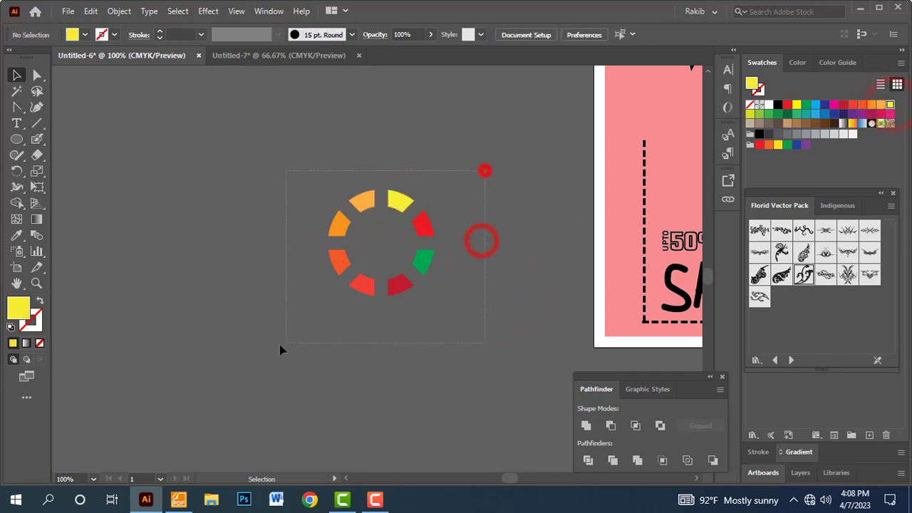
right_click(422, 228)
left_click(456, 298)
- Move the coloured ring onto the SALE area and send it backward one level
key("ctrl+minus")
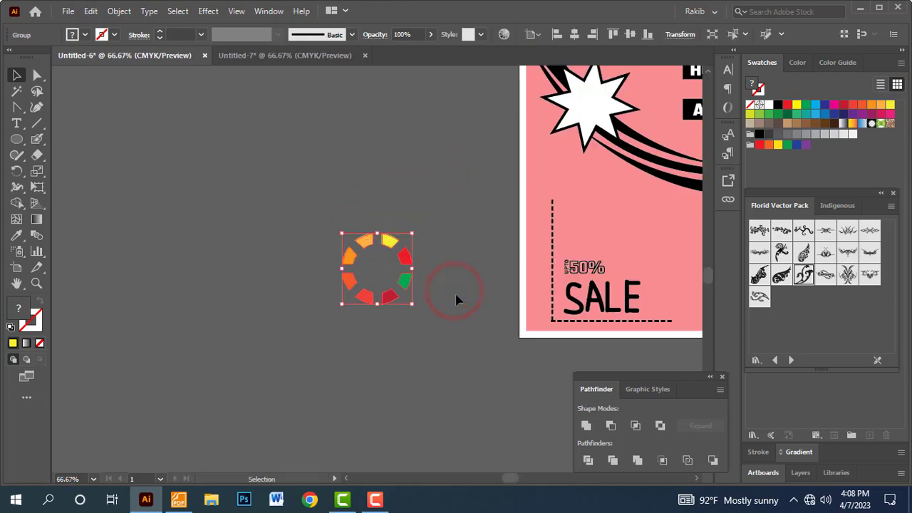
mouse_move(244, 174)
left_mouse_down()
mouse_move(442, 203)
mouse_move(489, 197)
left_mouse_up()
left_click_drag(409, 156, 540, 297)
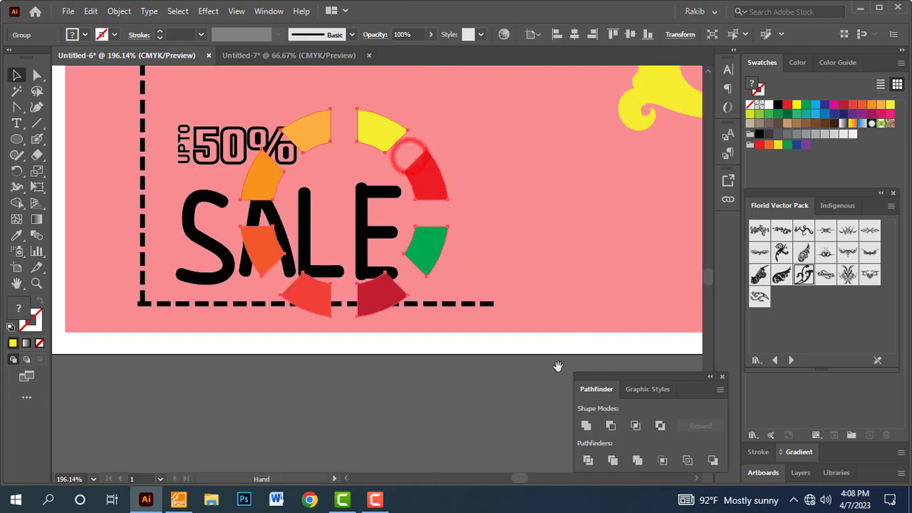
left_click(442, 423)
left_click(429, 263)
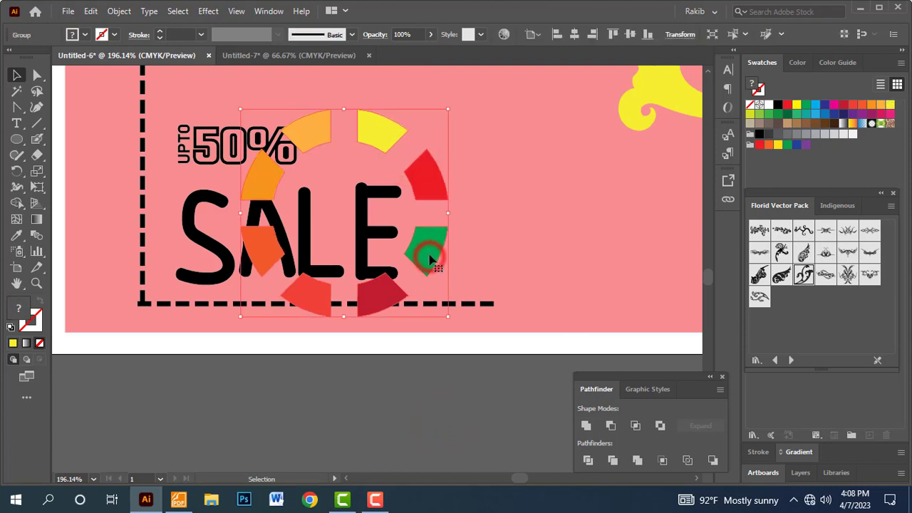
right_click(429, 261)
mouse_move(467, 185)
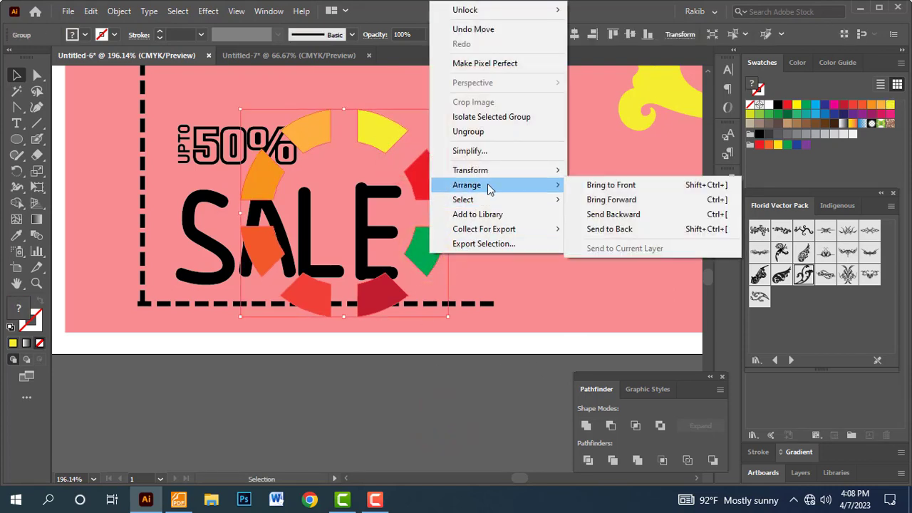
left_click(606, 215)
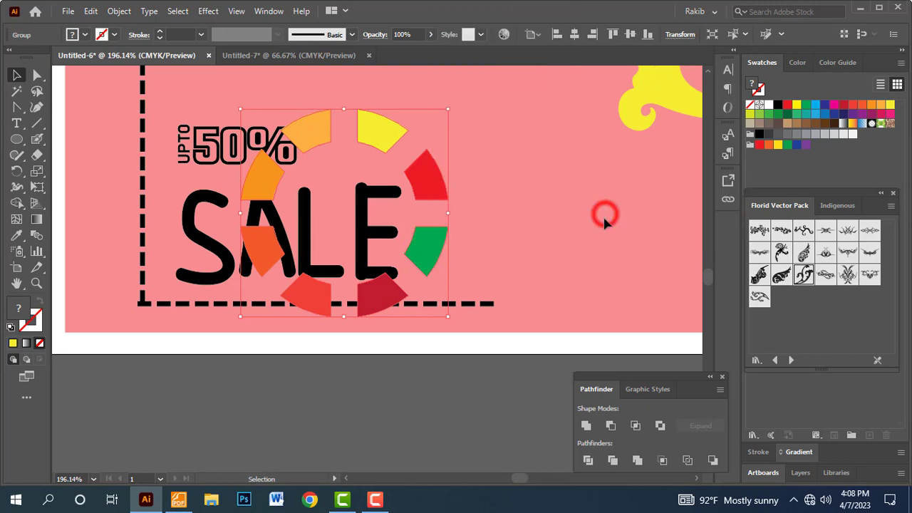
- Bring the SALE text group to the front
left_click(428, 413)
left_click(311, 251)
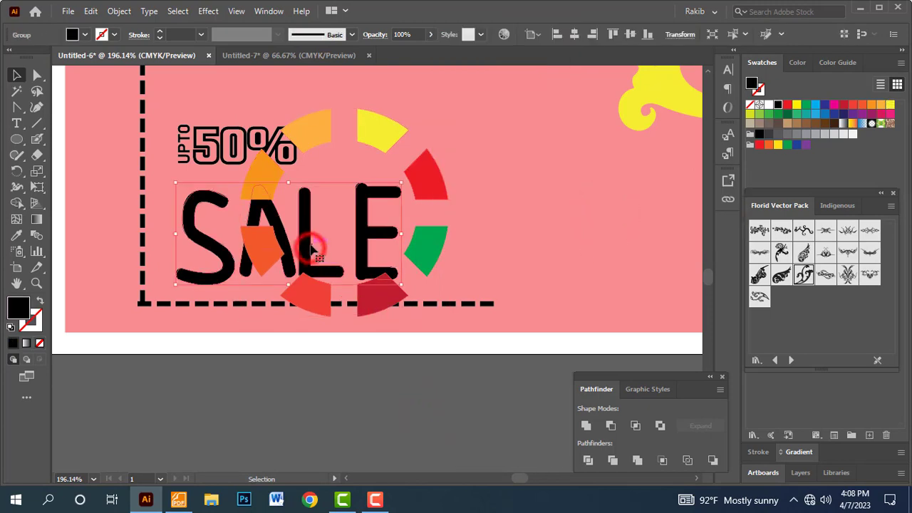
right_click(214, 243)
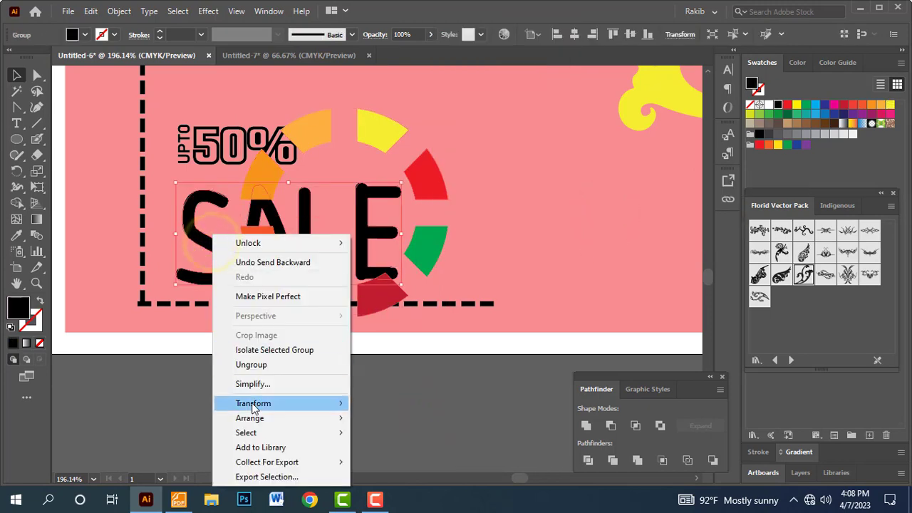
left_click(250, 418)
left_click(429, 420)
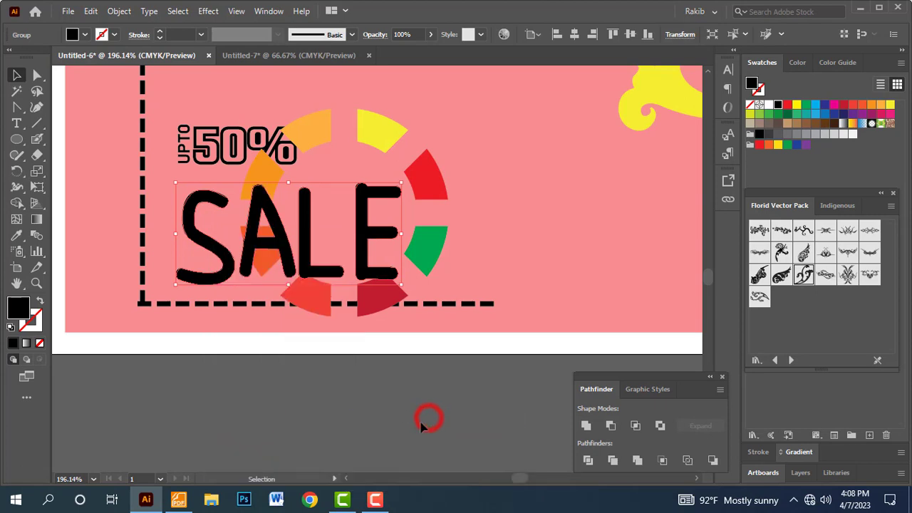
- Bring the dashed border line to the front
left_click(389, 393)
left_click(268, 303)
right_click(268, 303)
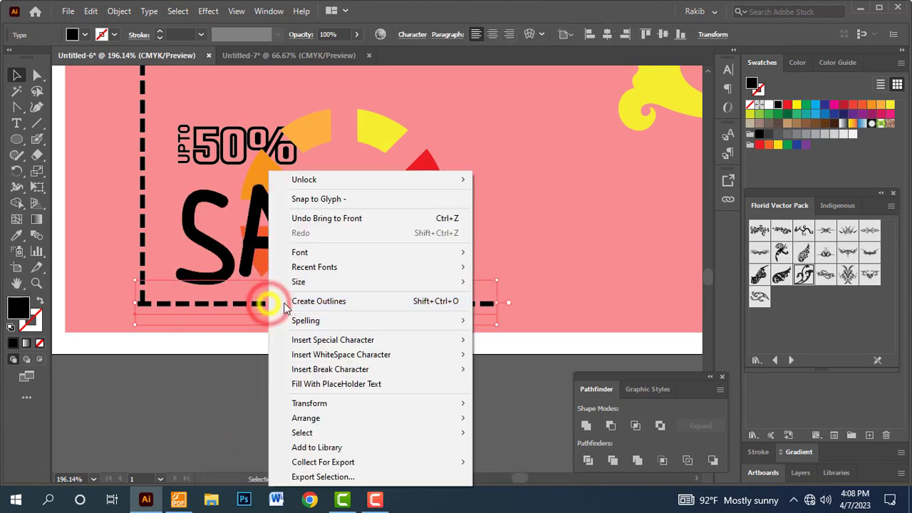
left_click(310, 403)
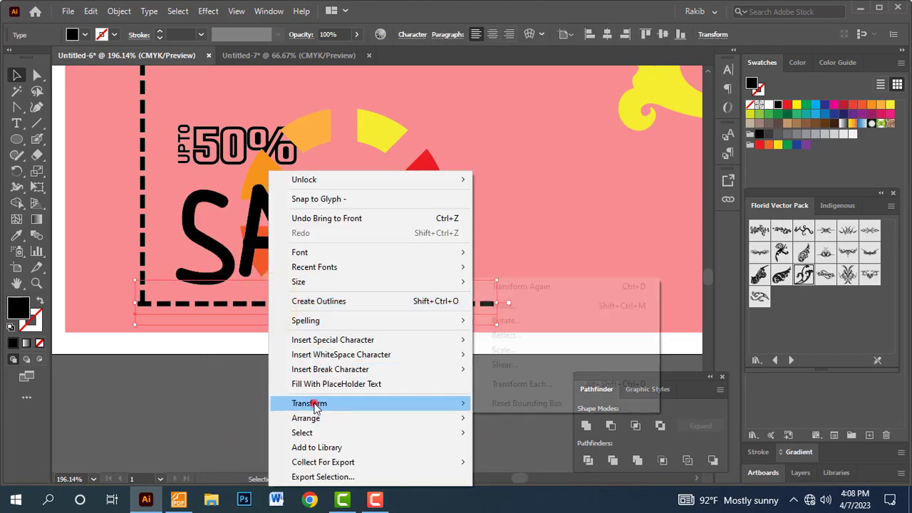
left_click(349, 419)
left_click(512, 420)
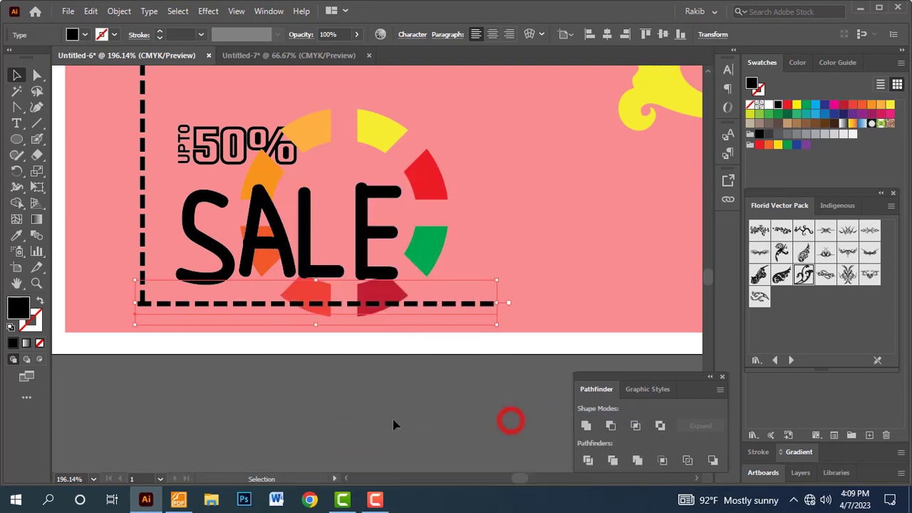
- Bring the 50% label to the front, zoom out to the whole flyer, and switch to Foxit
left_click(375, 419)
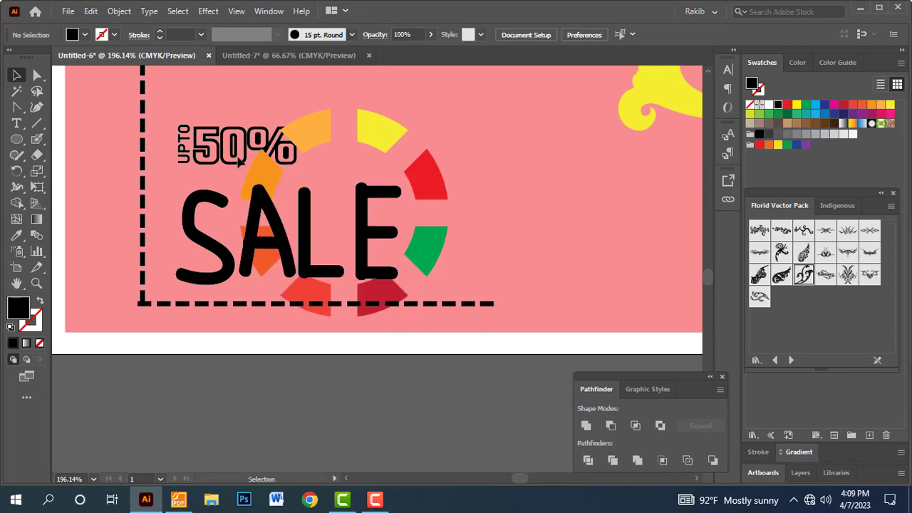
right_click(236, 152)
left_click(272, 335)
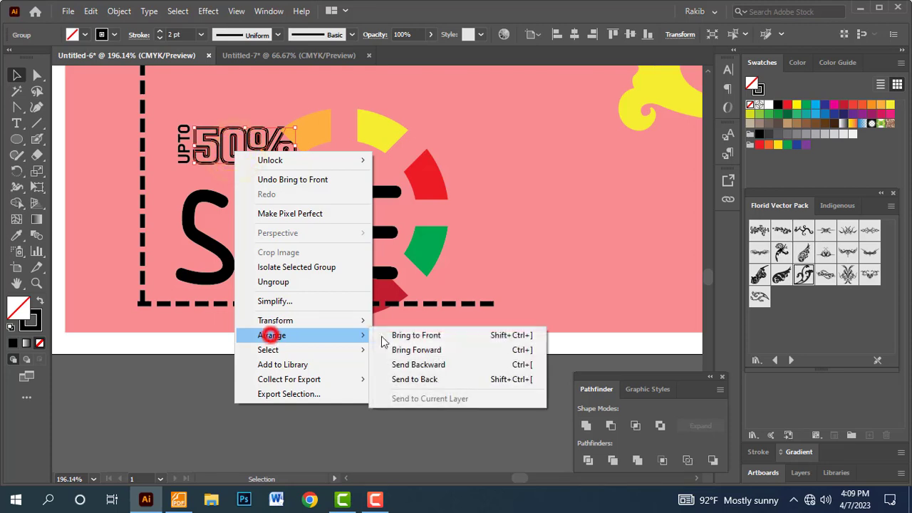
left_click(392, 336)
left_click(345, 415)
key("ctrl+1")
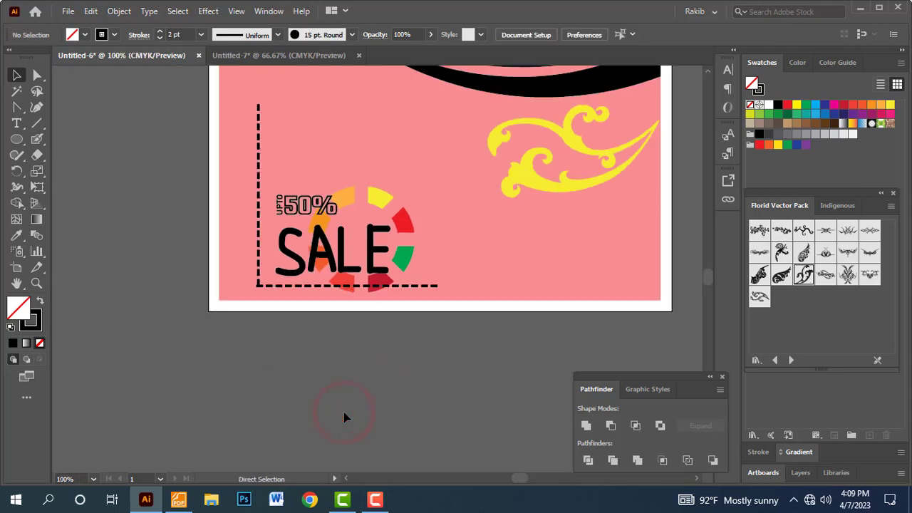
key("ctrl+minus")
key("ctrl+minus")
key("ctrl+minus")
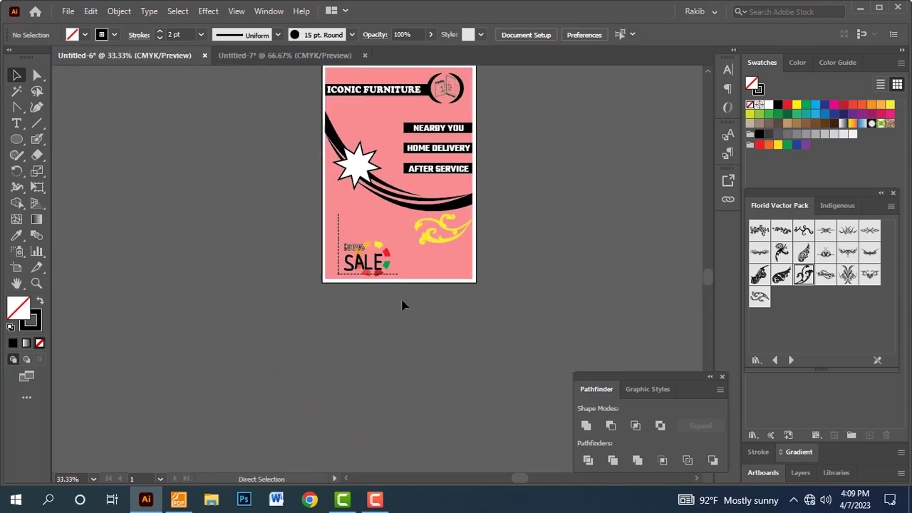
left_click_drag(512, 176, 500, 211)
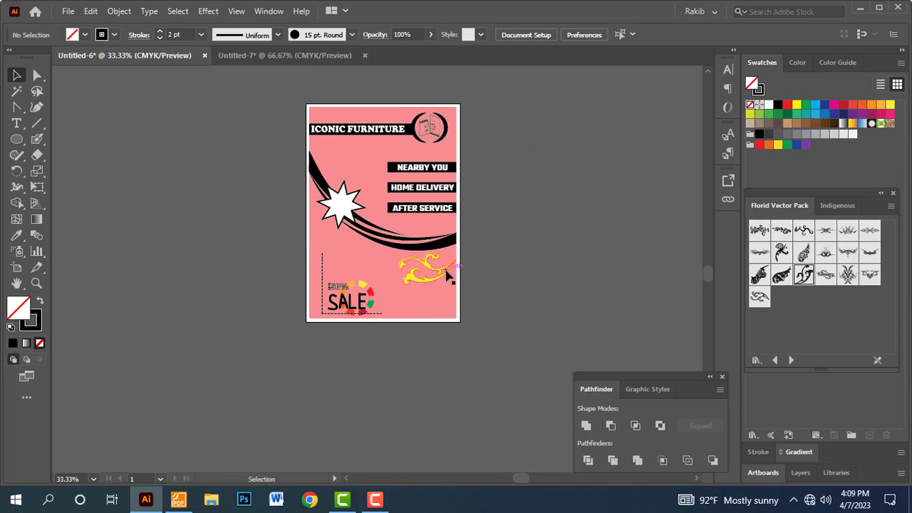
key("alt+Tab")
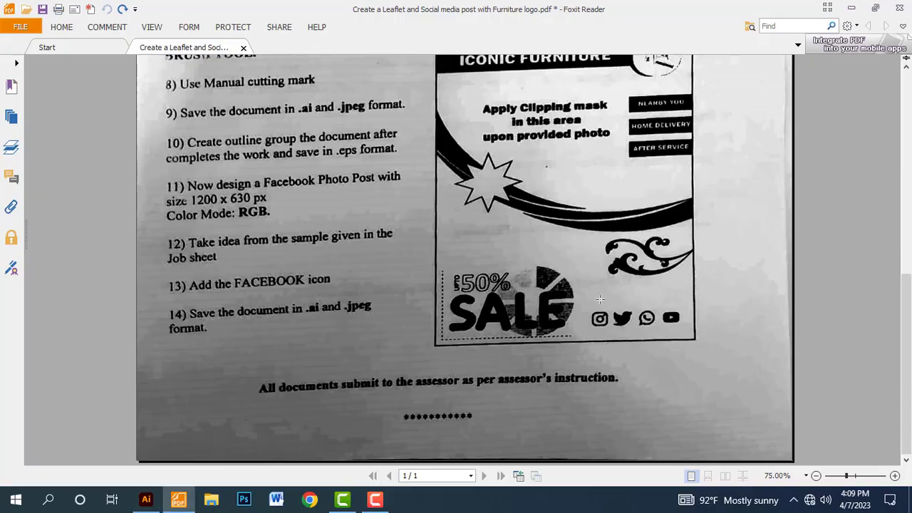
- Check the sample leaflet's four social media icons in Foxit, then return to Illustrator
scroll(603, 300, "up", 3)
scroll(597, 287, "down", 3)
left_click_drag(639, 326, 686, 331)
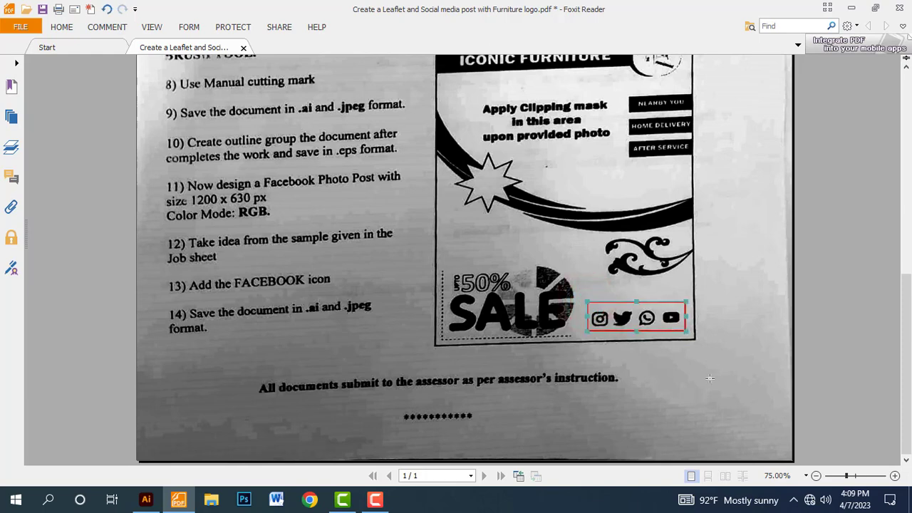
key("ctrl+z")
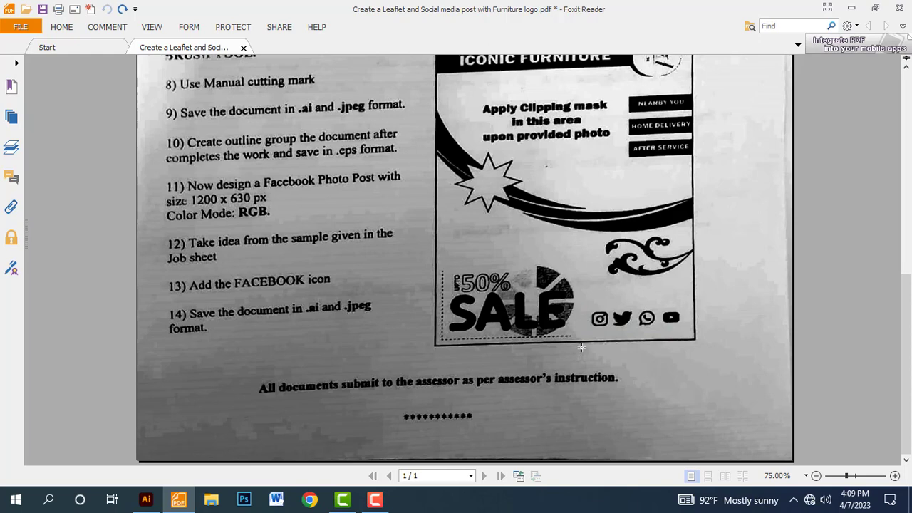
key("alt+Tab")
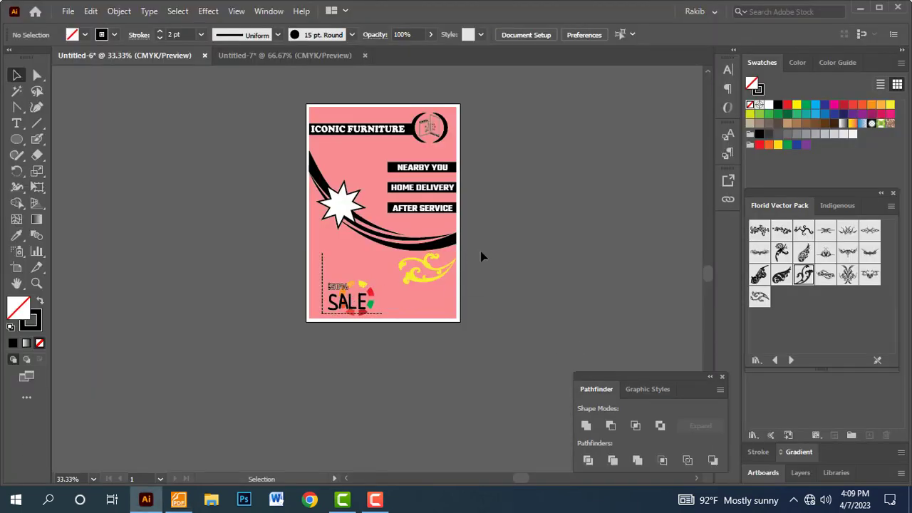
- Copy the four social icons from the logo file and paste them at the flyer's bottom right
key("ctrl+o")
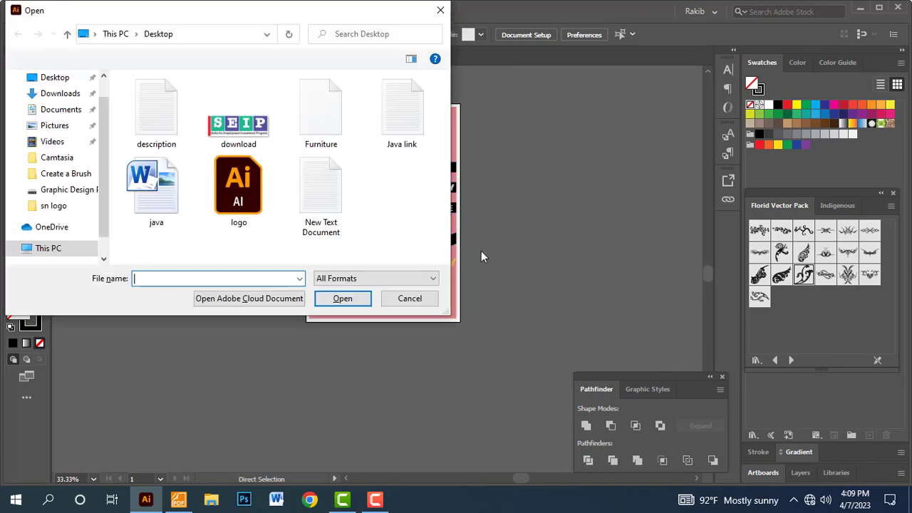
double_click(249, 197)
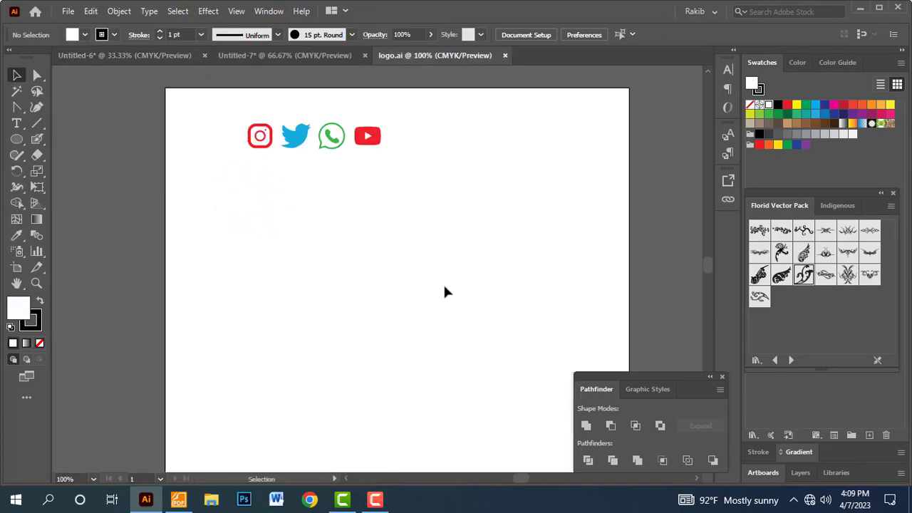
left_click_drag(420, 127, 211, 148)
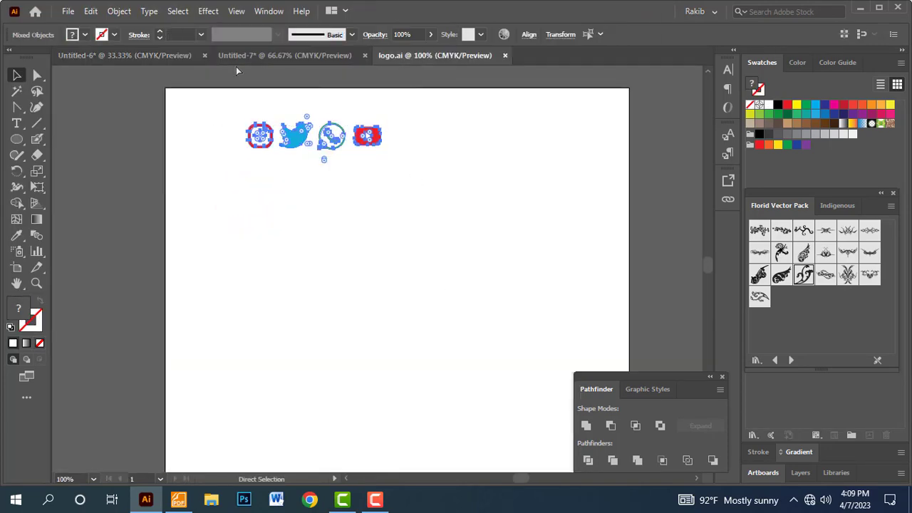
left_click(144, 60)
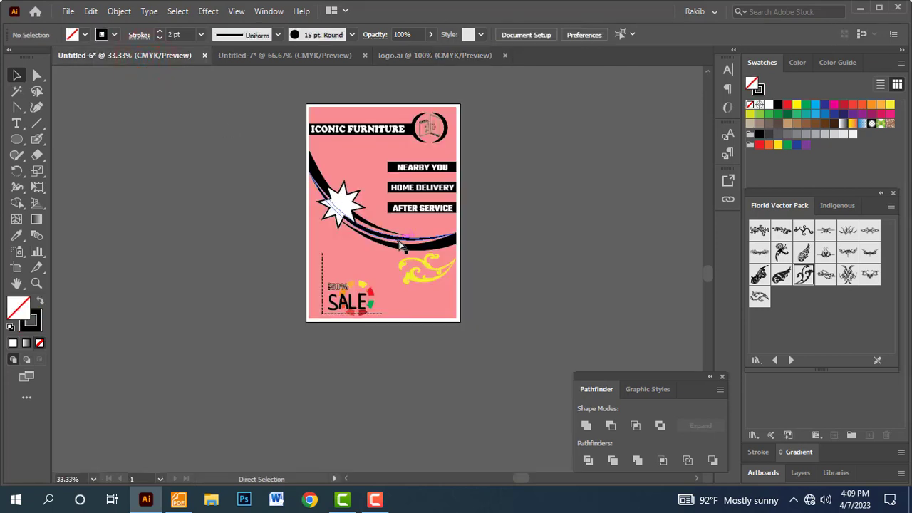
key("ctrl+v")
left_click_drag(370, 268, 412, 307)
left_click(452, 345)
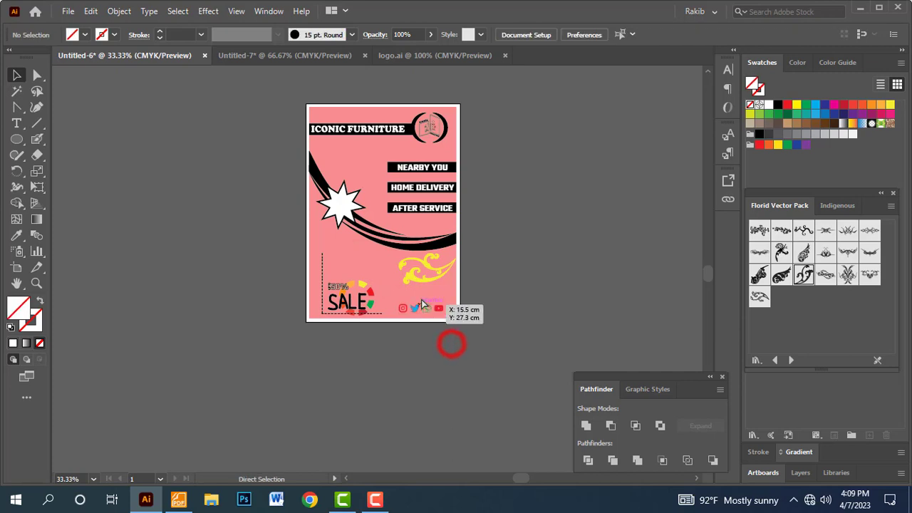
- Try orange-red, orange and yellow fills on the WhatsApp icon
scroll(422, 304, "up", 3)
left_click_drag(526, 444, 547, 311)
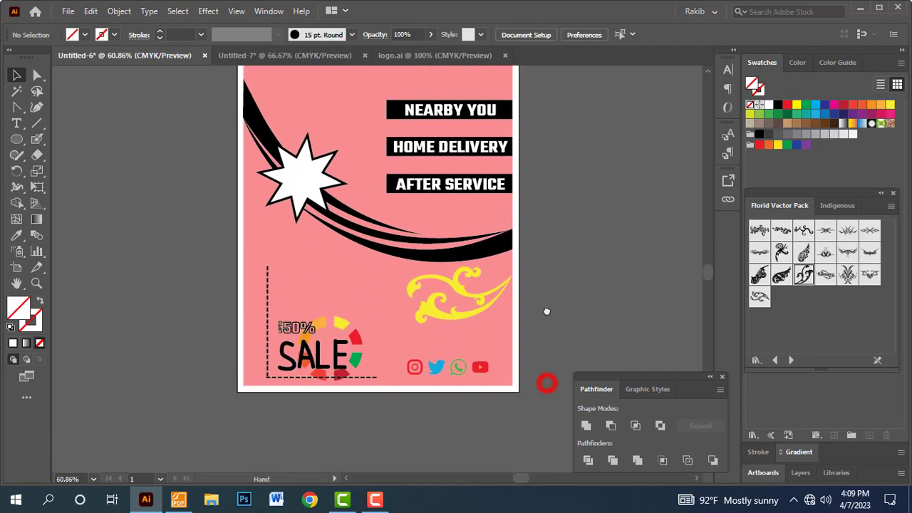
left_click(458, 367)
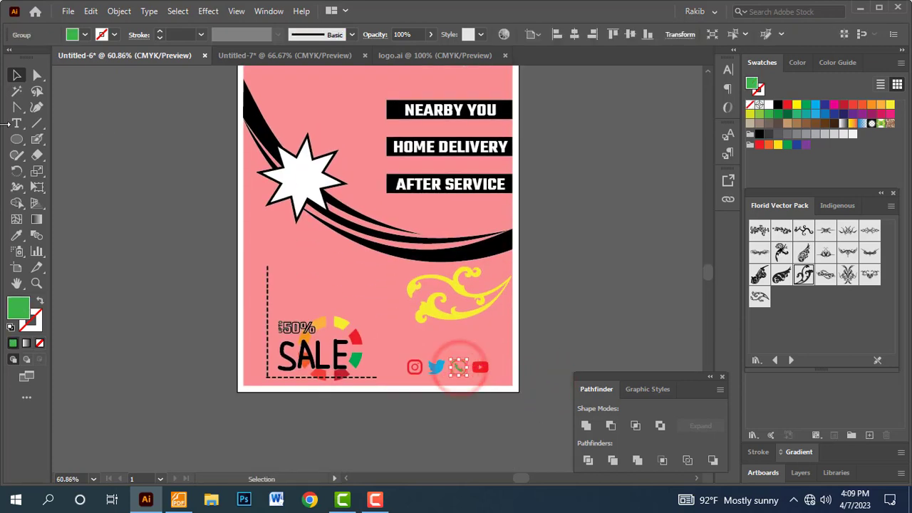
left_click(84, 35)
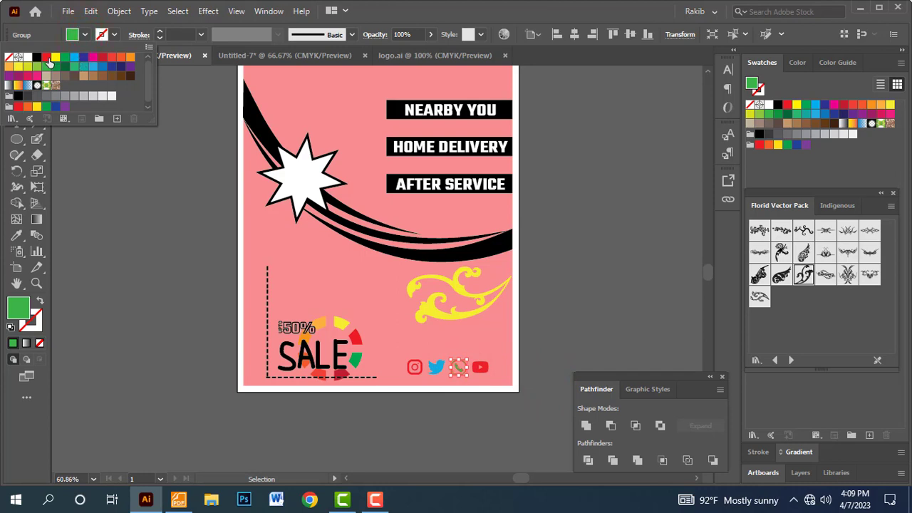
left_click(122, 57)
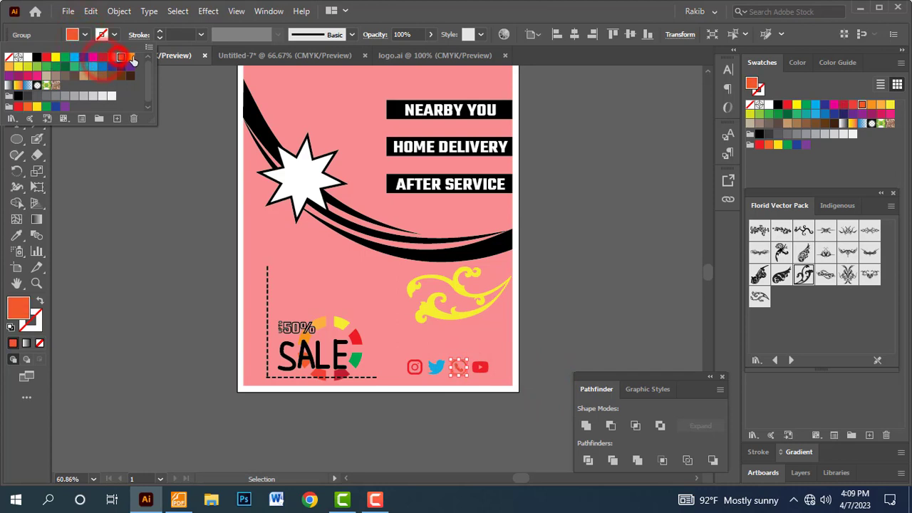
left_click(130, 58)
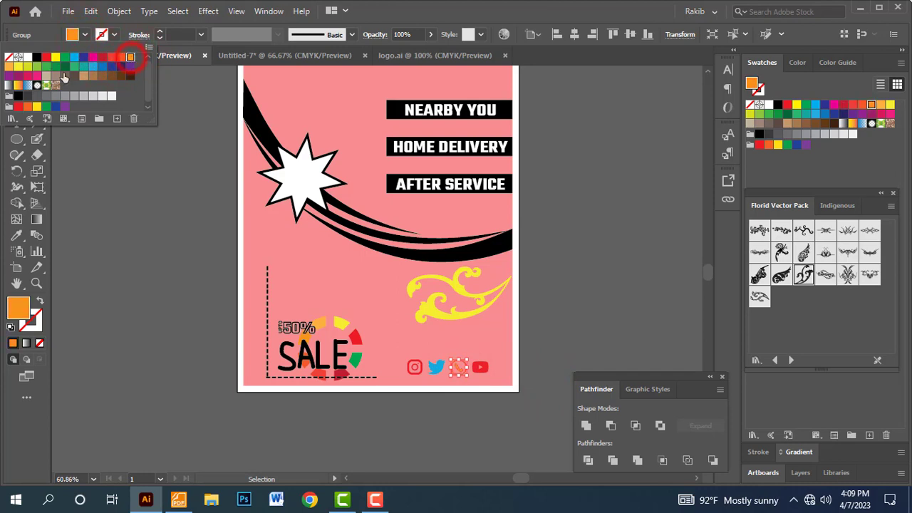
left_click(19, 68)
left_click(132, 235)
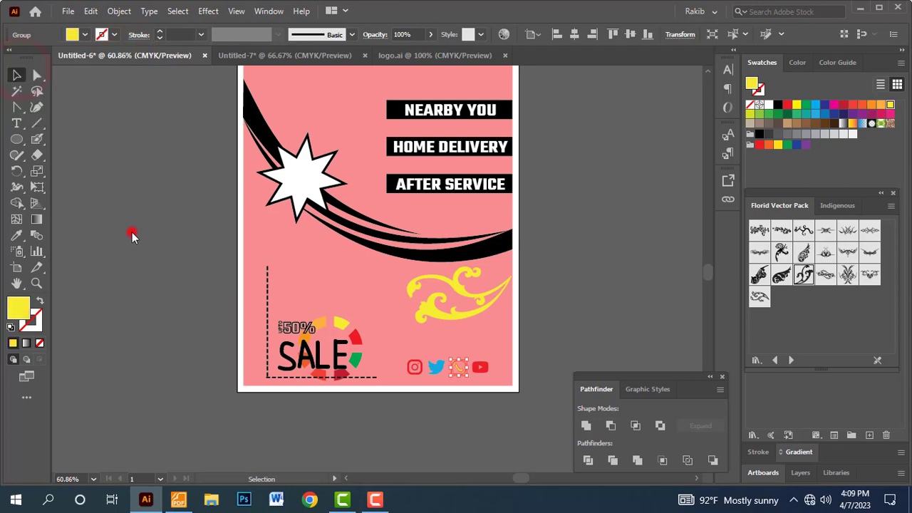
- Fill the WhatsApp icon black and fit the whole flyer in the window
left_click(537, 435)
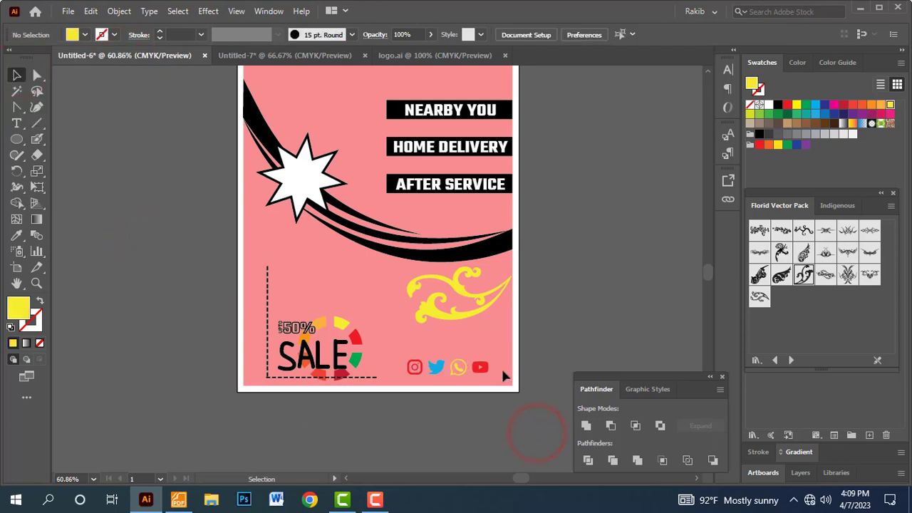
left_click(459, 367)
left_click(85, 35)
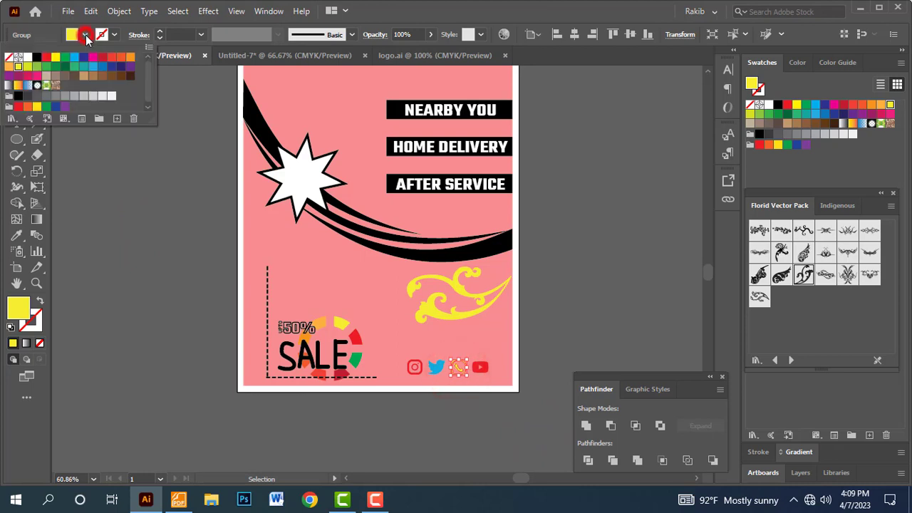
left_click(37, 57)
left_click(102, 189)
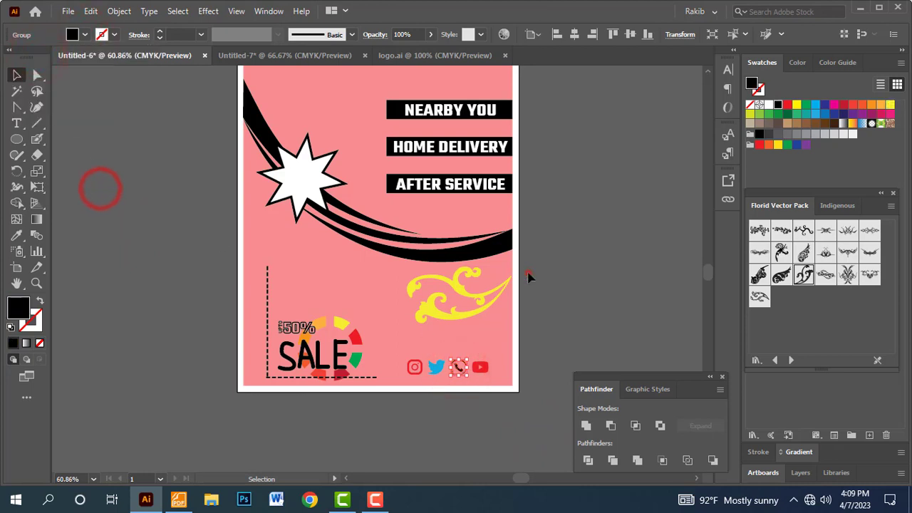
left_click(528, 273)
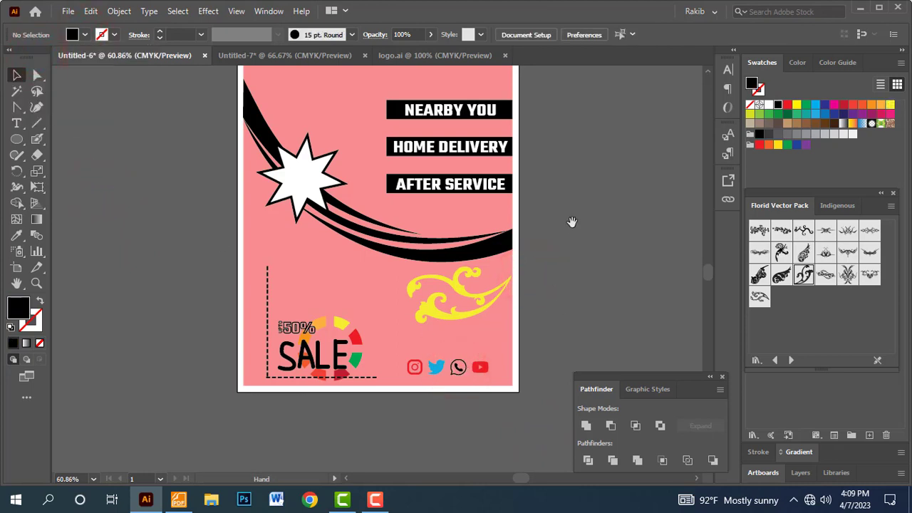
mouse_move(572, 222)
left_mouse_down()
mouse_move(579, 267)
mouse_move(620, 291)
left_mouse_up()
key("ctrl+0")
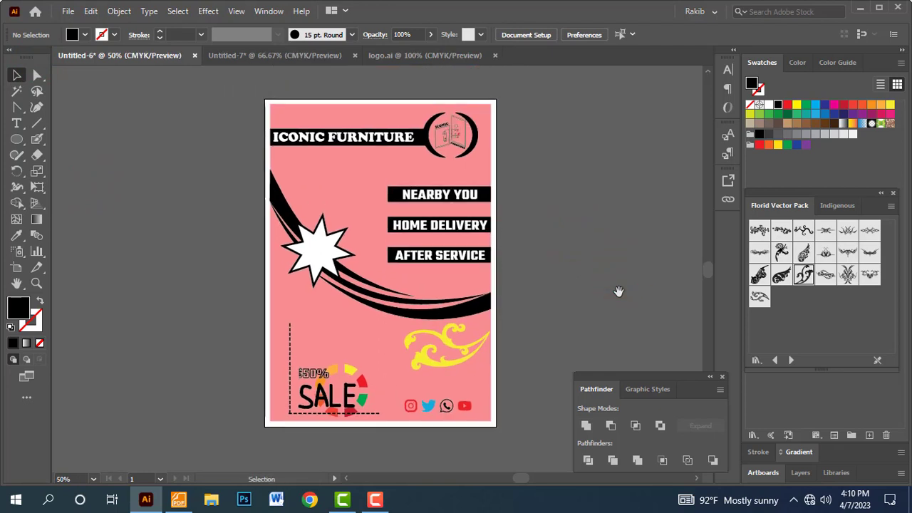
key("alt+Tab")
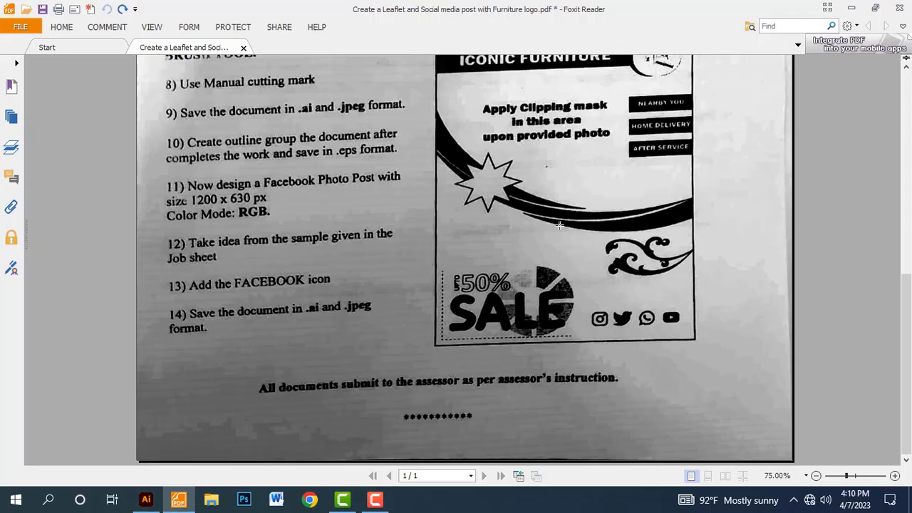
scroll(559, 225, "up", 3)
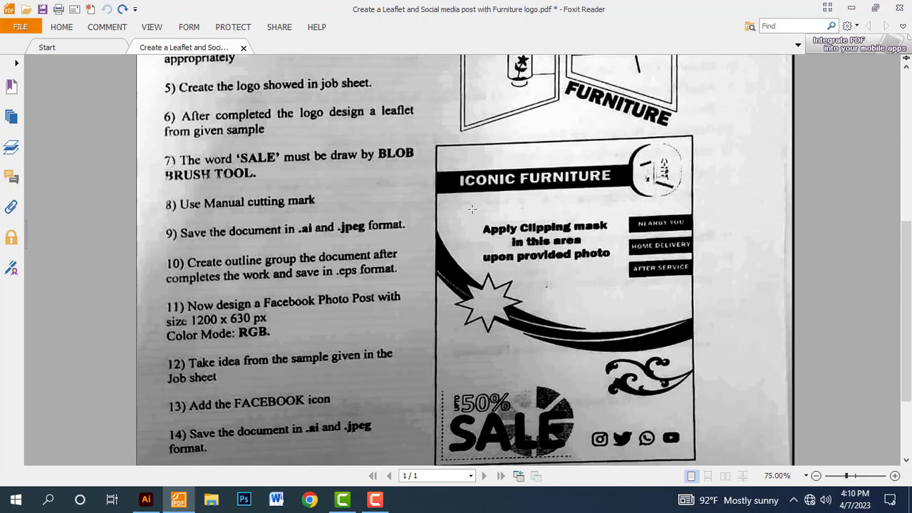
left_click_drag(471, 211, 619, 272)
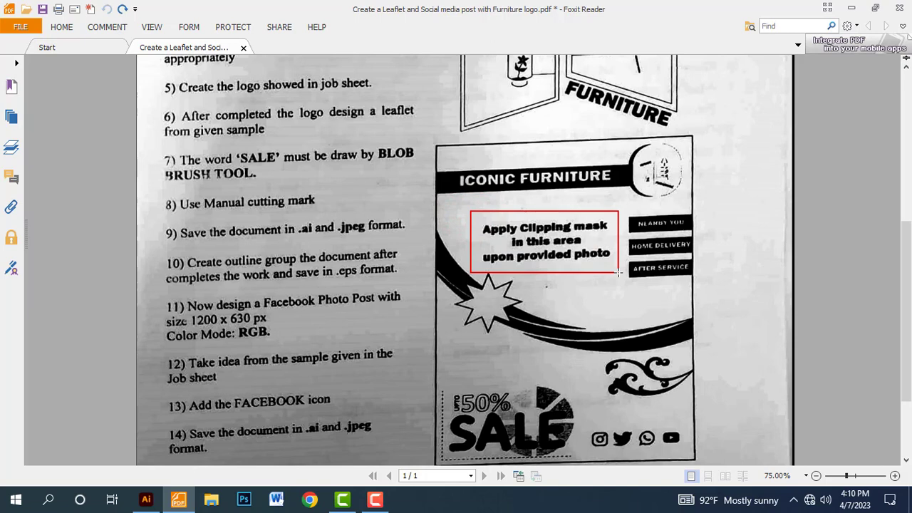
left_click_drag(620, 272, 621, 274)
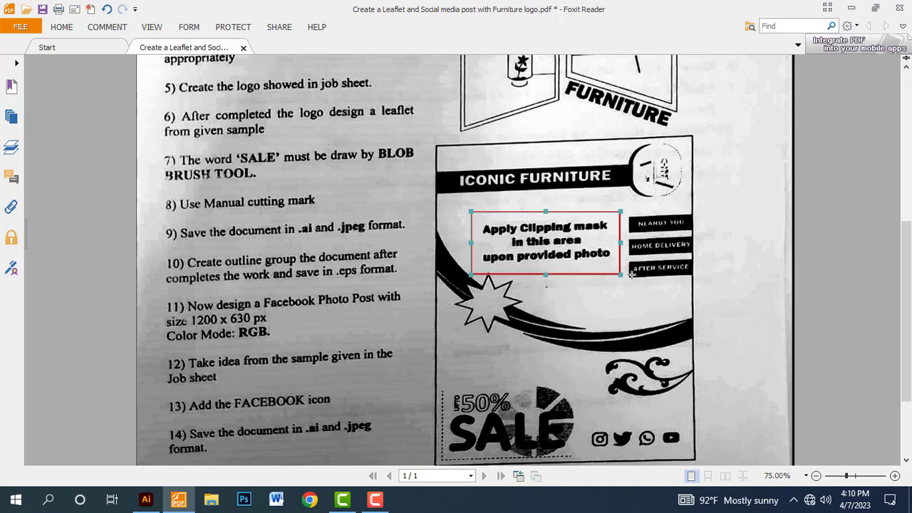
key("ctrl+z")
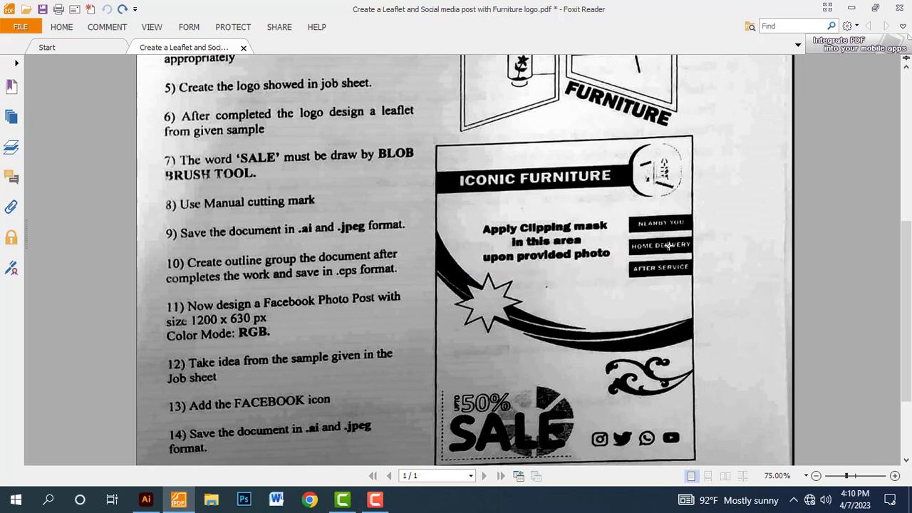
key("alt+Tab")
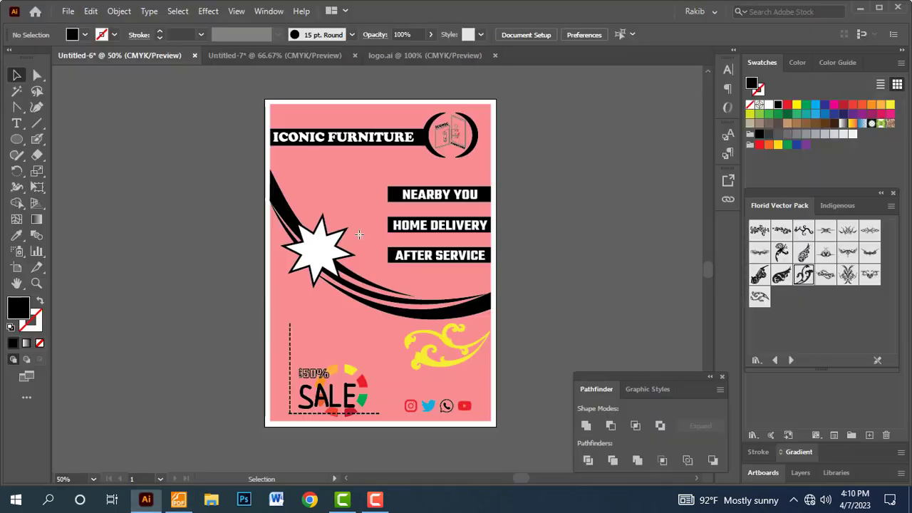
- With the Pen tool, place points at the artboard's top corners and the swoosh's right end
left_click(18, 109)
left_click(61, 108)
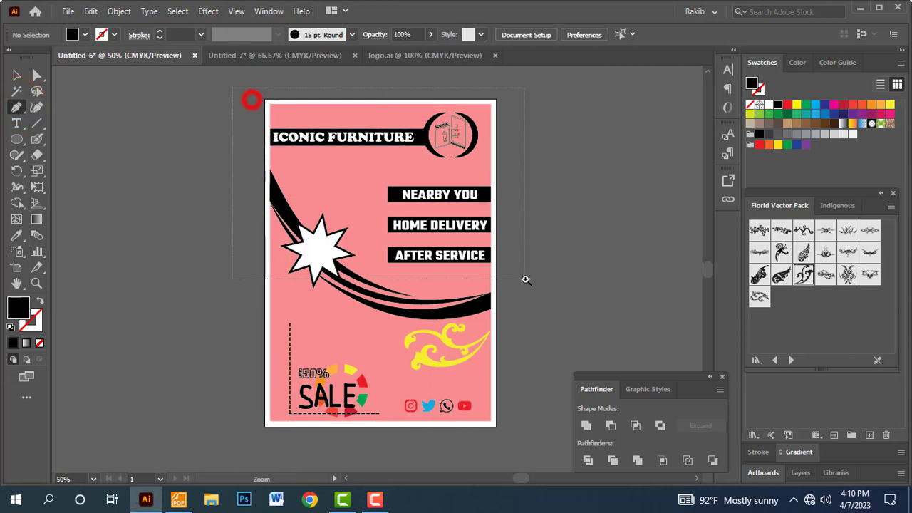
scroll(260, 96, "up", 3)
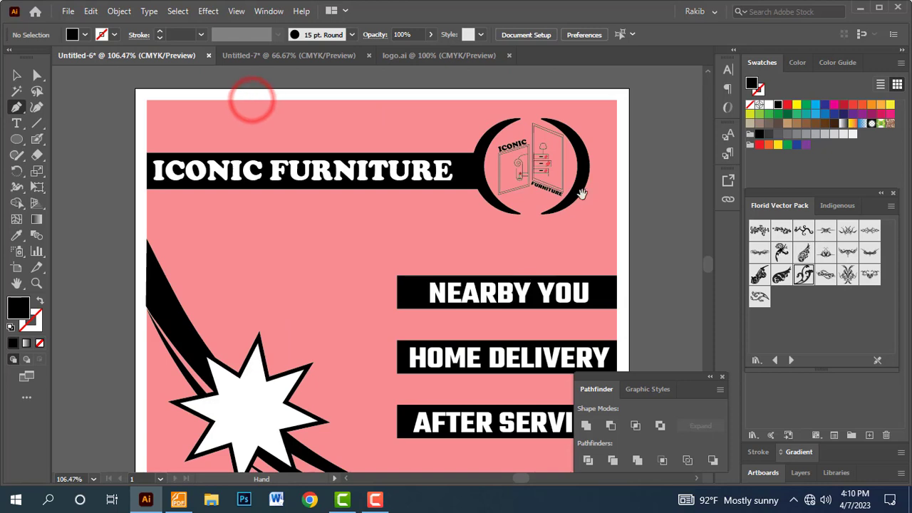
left_click(146, 101)
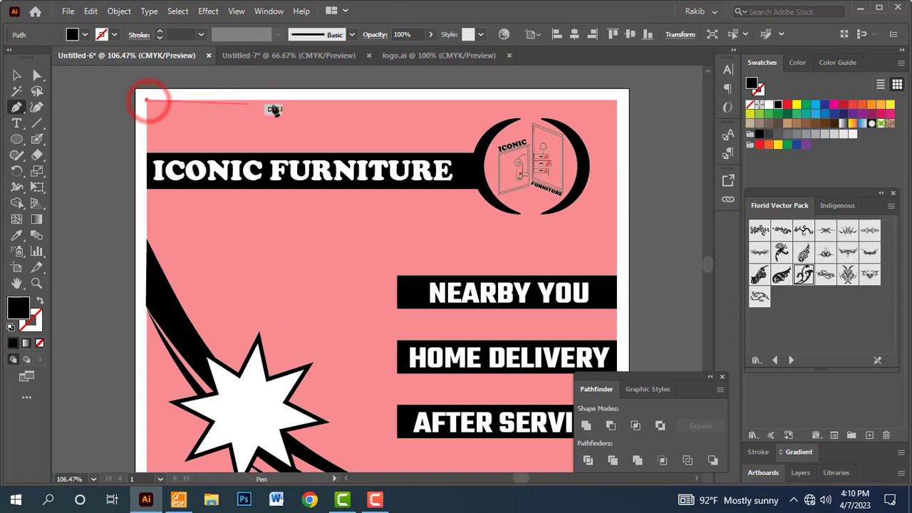
left_click(618, 101)
scroll(632, 288, "down", 3)
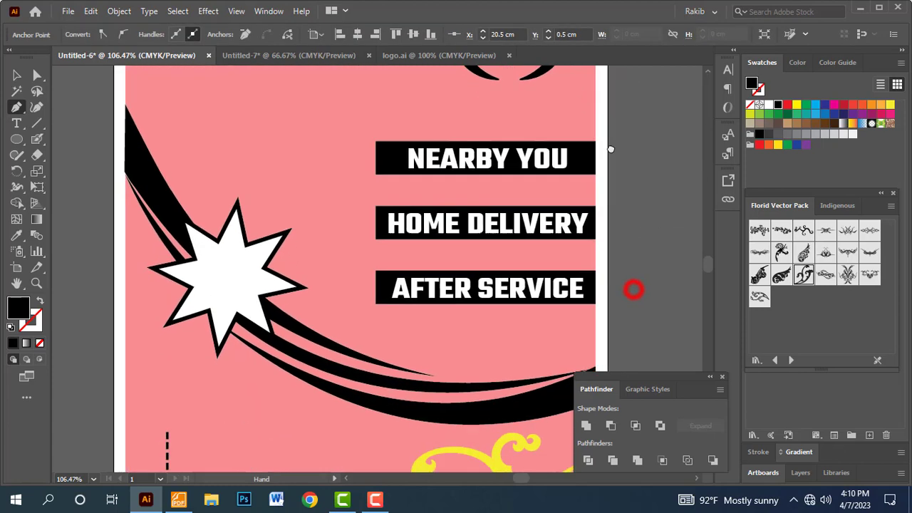
left_click_drag(631, 287, 612, 248)
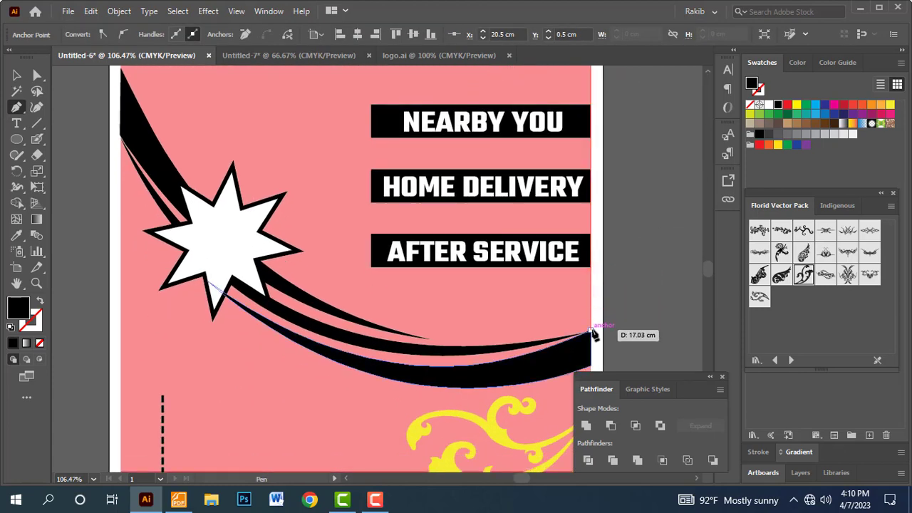
left_click(590, 332)
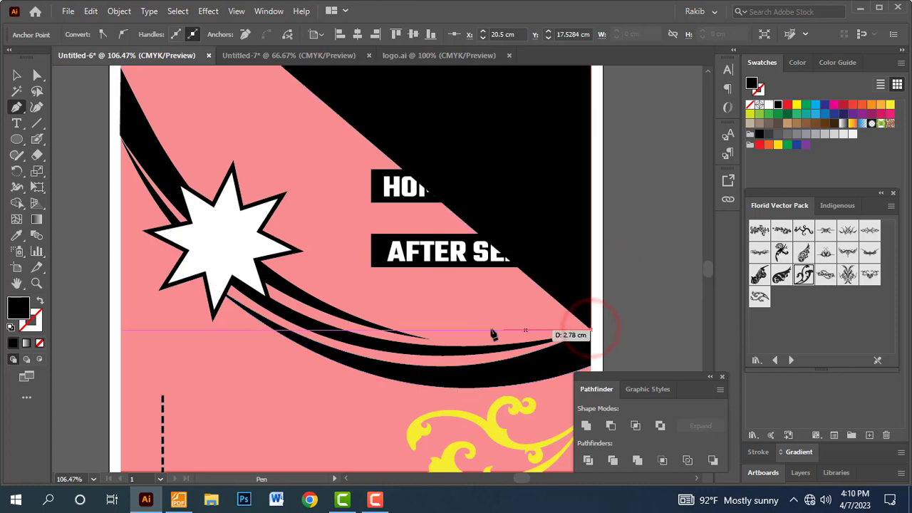
- Add a curved point at the left edge, bend the lower edge along the swoosh and close the path
left_click_drag(289, 237, 333, 348)
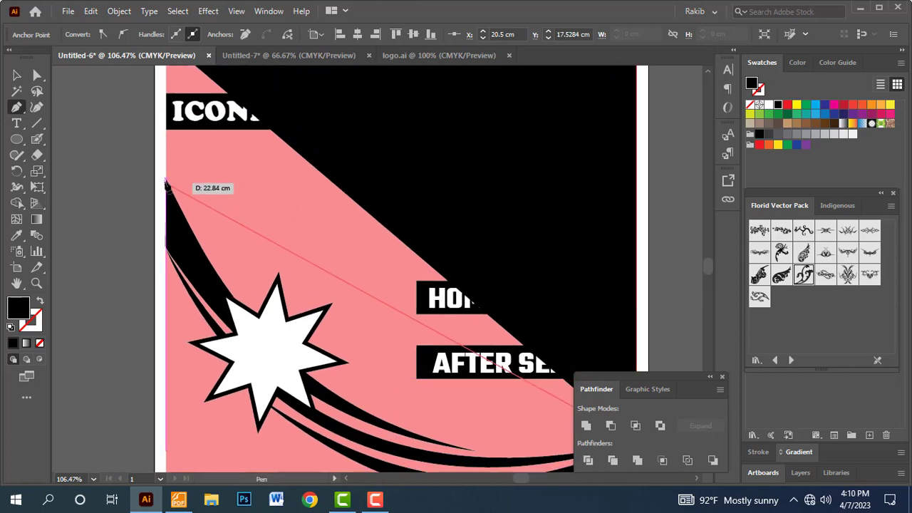
left_click_drag(167, 181, 87, 85)
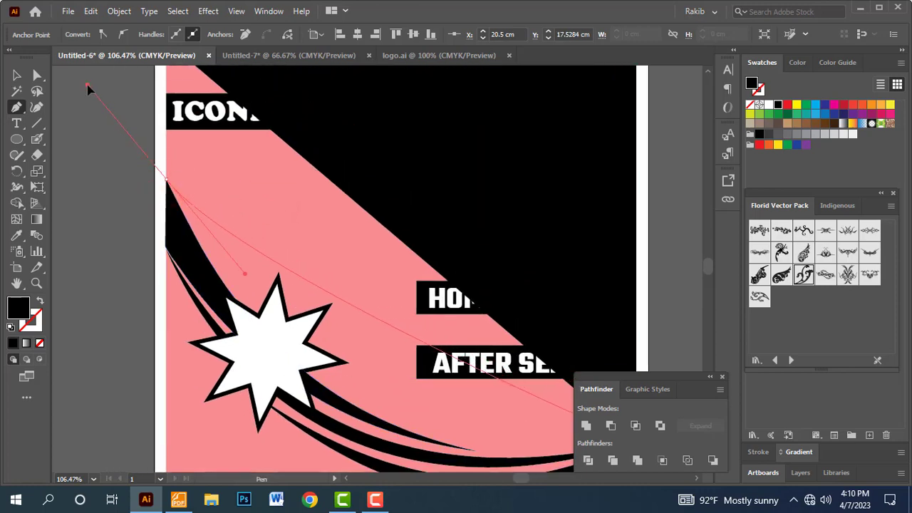
key("ctrl+minus")
key("ctrl+minus")
key("ctrl+minus")
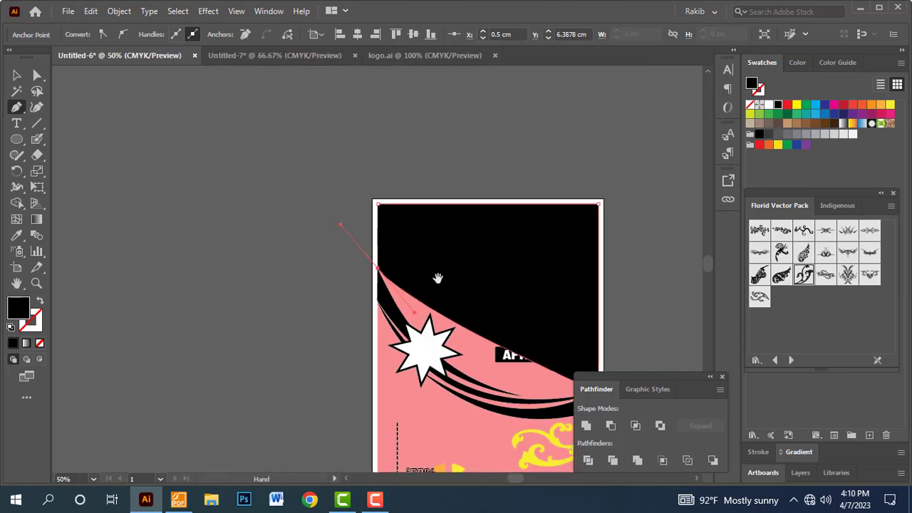
left_click_drag(437, 278, 305, 148)
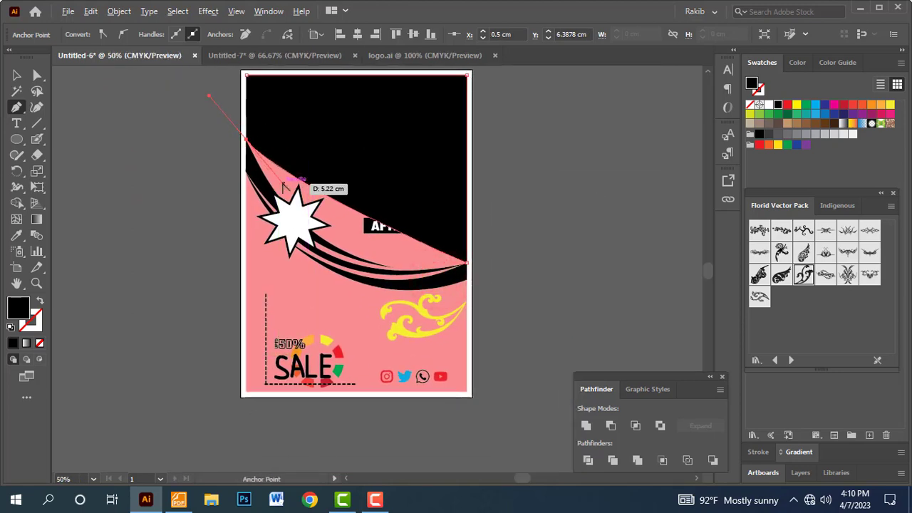
mouse_move(283, 184)
left_mouse_down()
mouse_move(306, 280)
mouse_move(336, 307)
mouse_move(317, 306)
mouse_move(307, 142)
left_mouse_up()
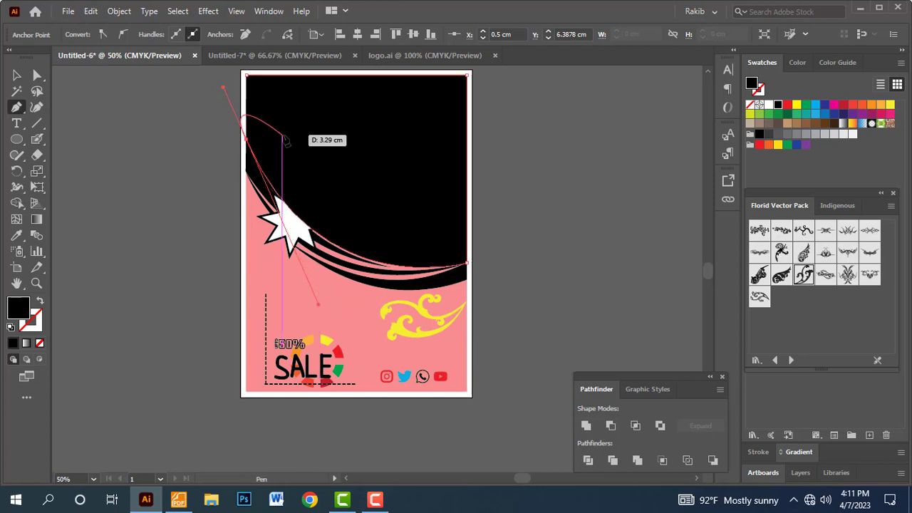
left_click_drag(258, 124, 251, 206)
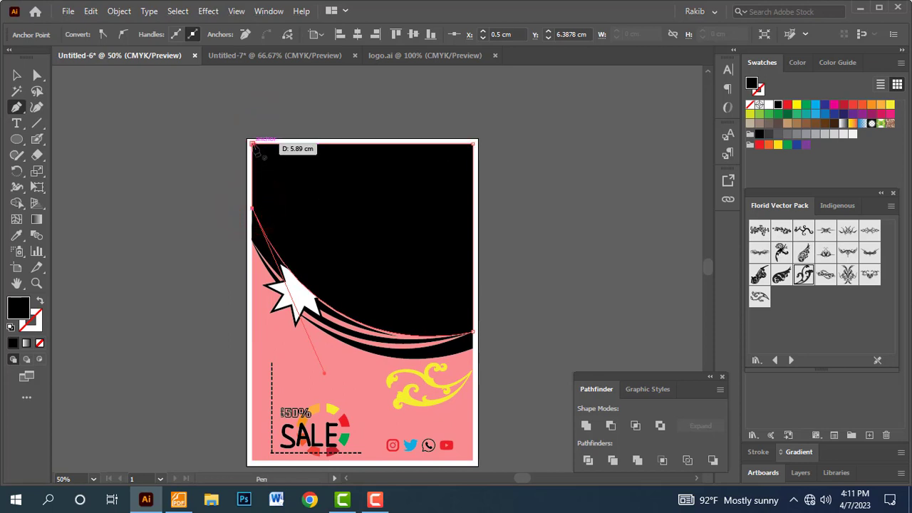
left_click(252, 143)
- Return to the Selection tool, check the new black shape and zoom out to the whole flyer
left_click(17, 74)
left_click(570, 200)
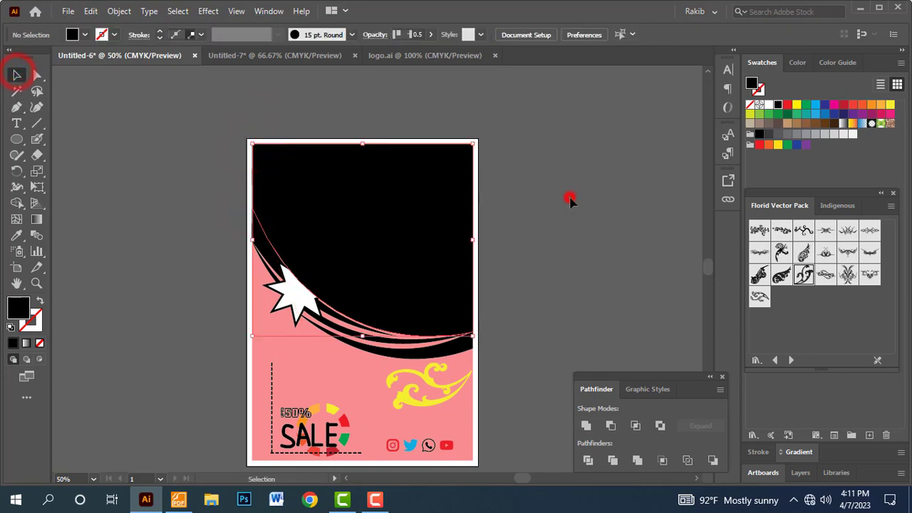
left_click(404, 226)
left_click(610, 199)
left_click(422, 208)
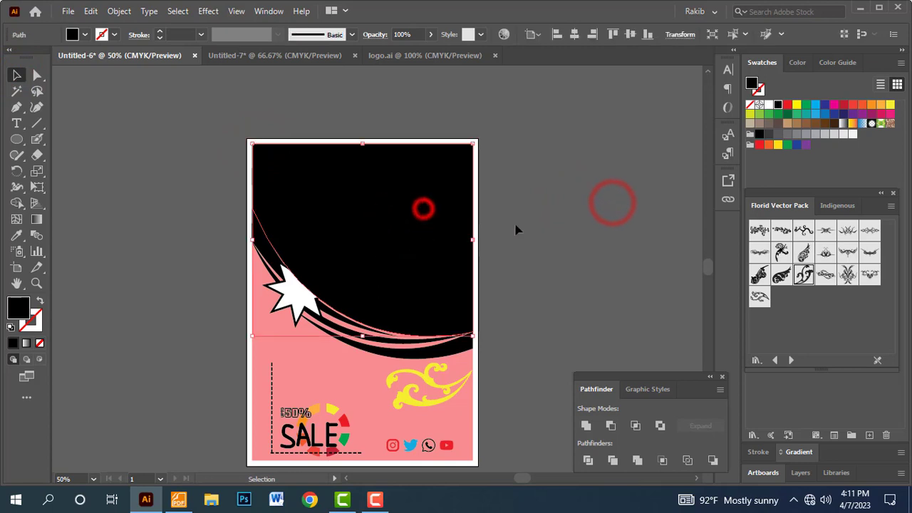
left_click(558, 218)
key("ctrl+minus")
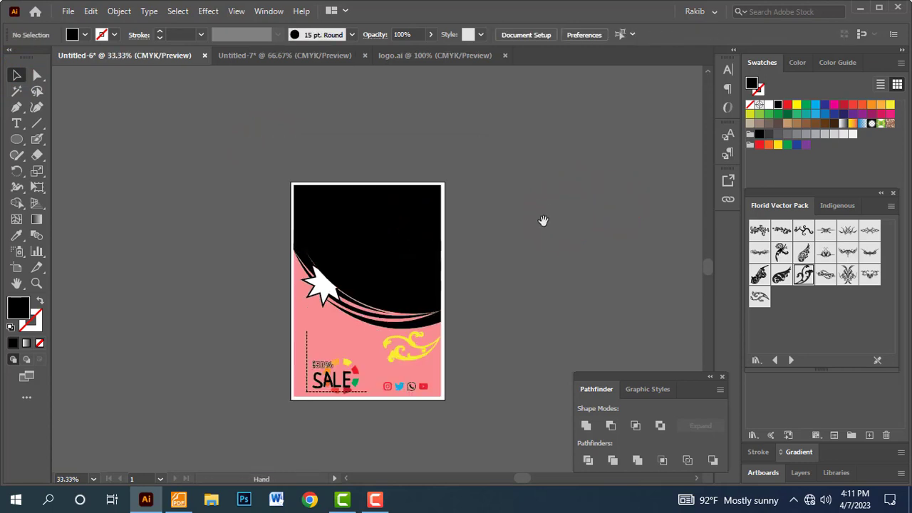
left_click_drag(525, 216, 489, 184)
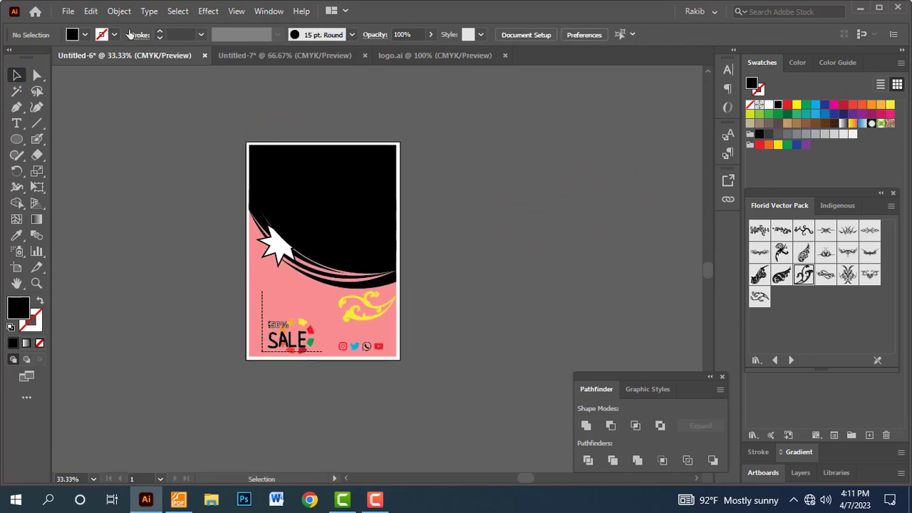
left_click(67, 10)
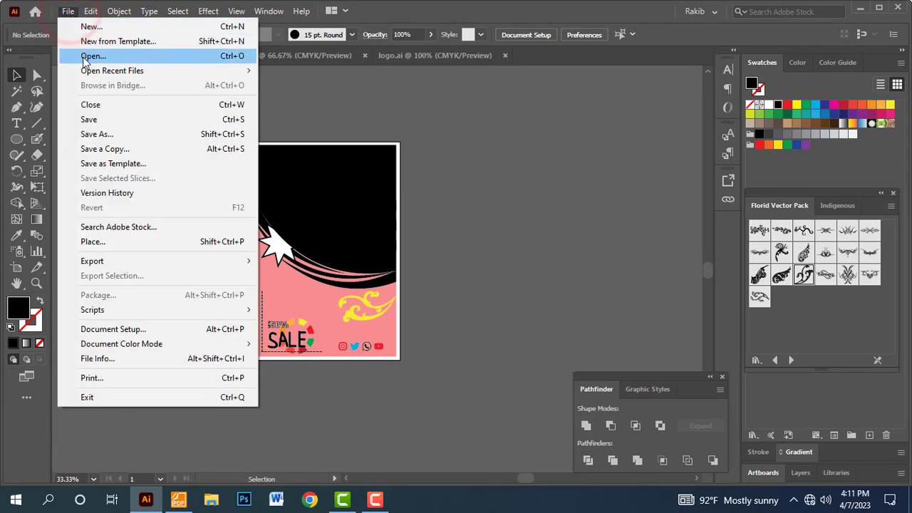
- Open Furniture.jpg from the desktop
left_click(86, 58)
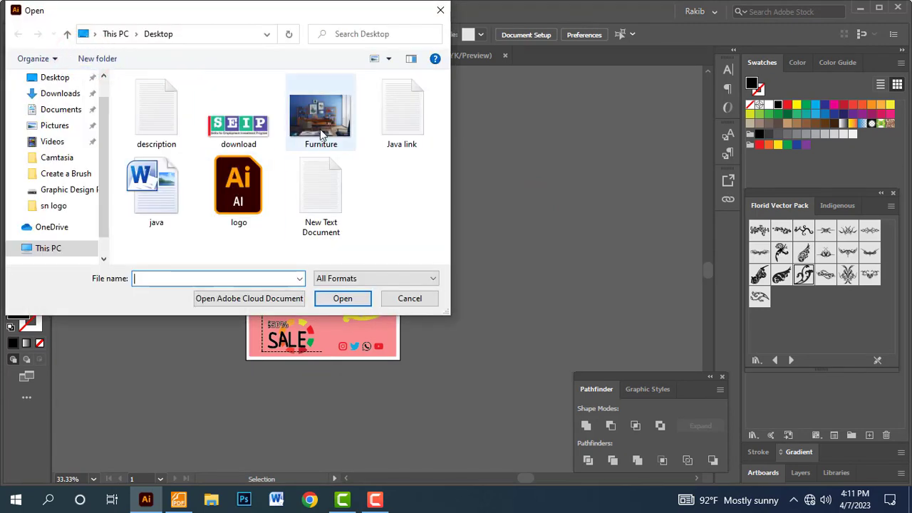
left_click(333, 121)
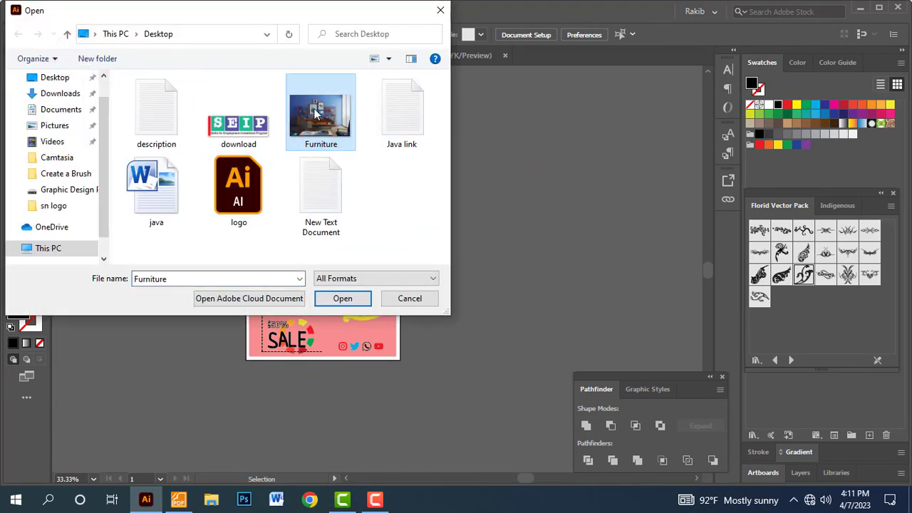
left_click(349, 302)
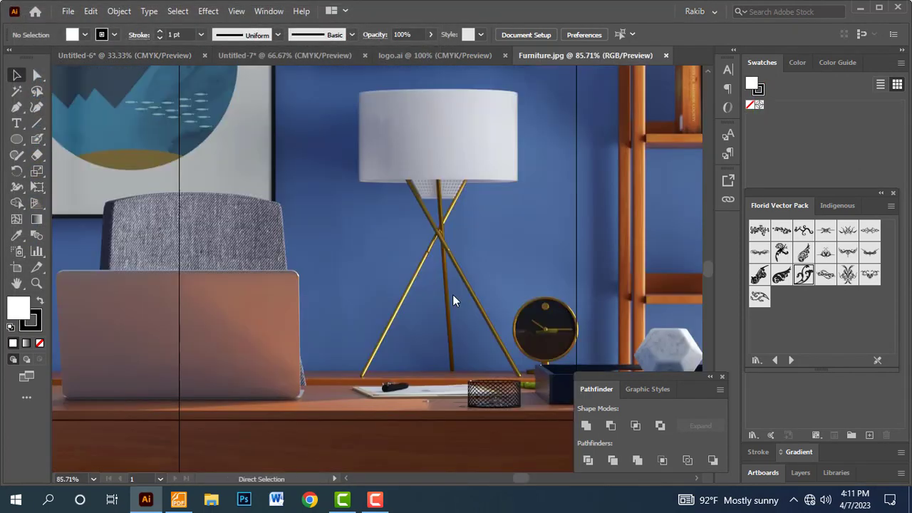
- Shrink the Furniture photo by its corner handle, copy it and return to the Untitled-6 flyer
key("ctrl+minus")
key("ctrl+minus")
key("ctrl+minus")
key("ctrl+minus")
key("ctrl+minus")
key("ctrl+minus")
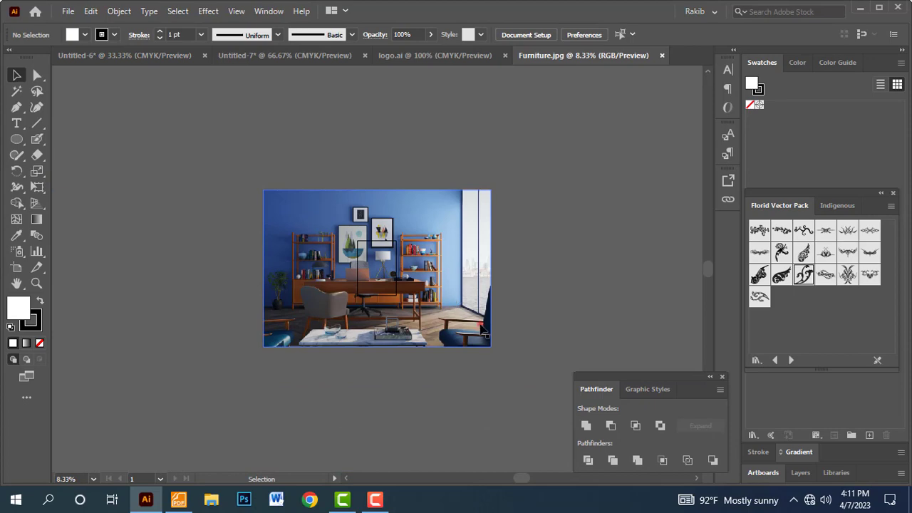
left_click(482, 329)
left_click_drag(490, 347, 411, 290)
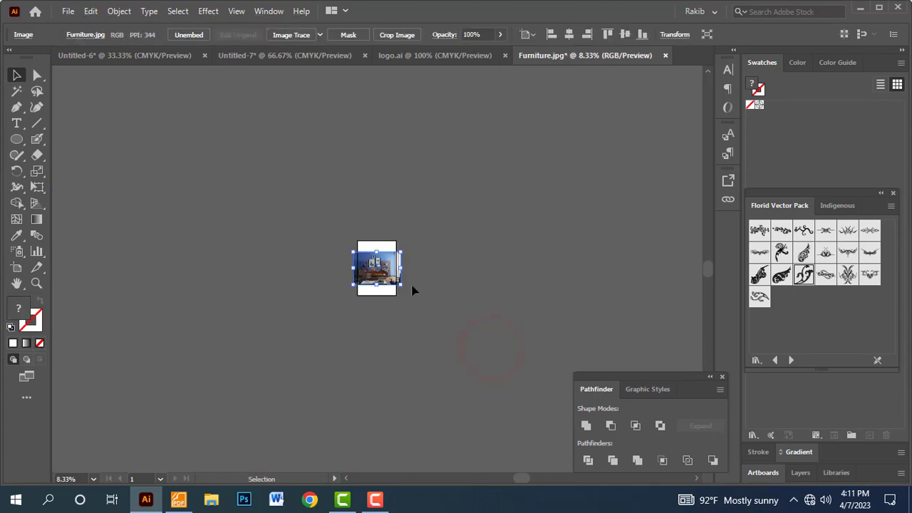
left_click(119, 13)
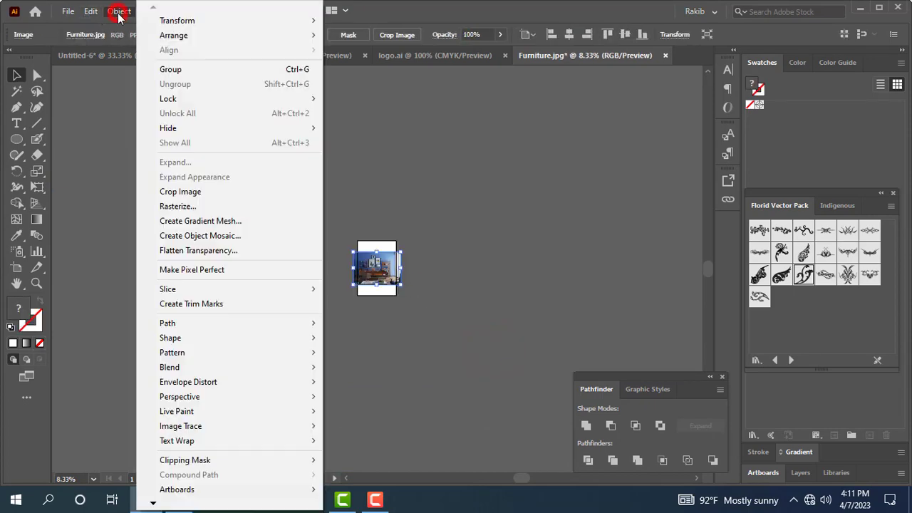
left_click(111, 77)
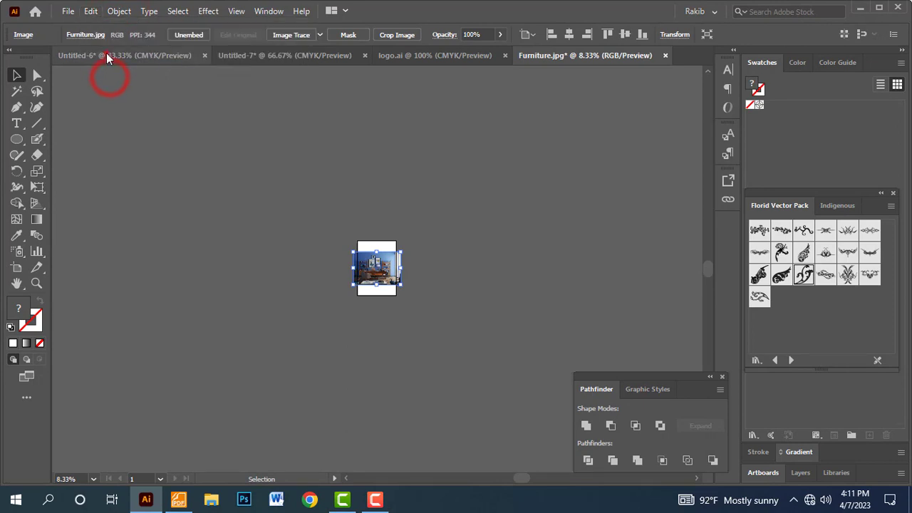
left_click(107, 55)
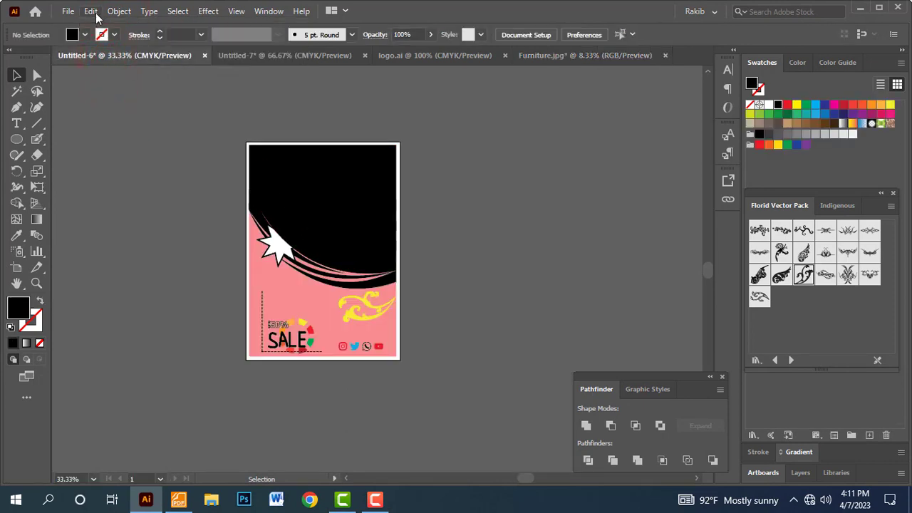
- Paste the Furniture photo into the flyer and resize it over the artboard's top area
left_click(95, 13)
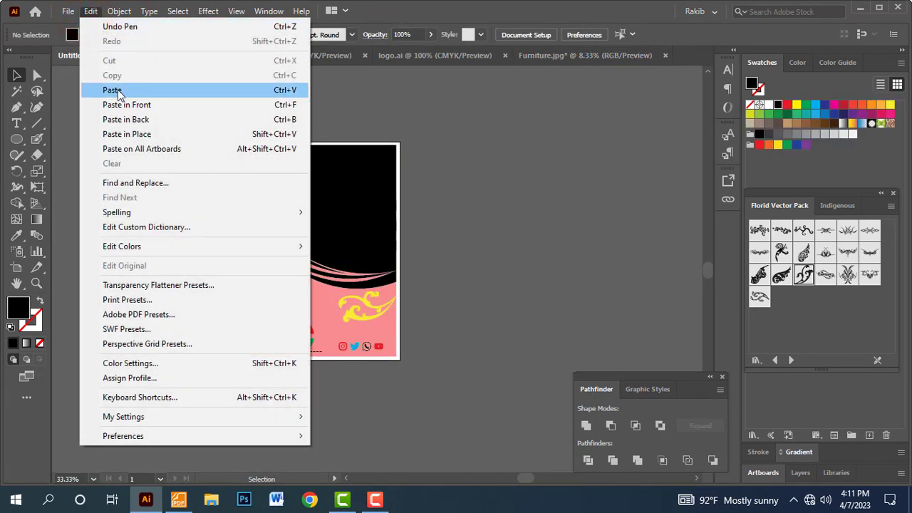
left_click(118, 91)
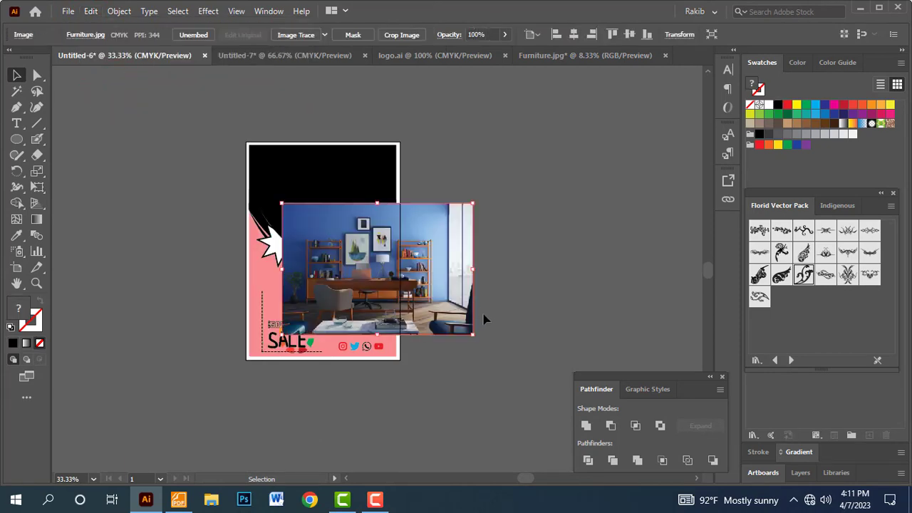
key("ctrl+plus")
key("ctrl+plus")
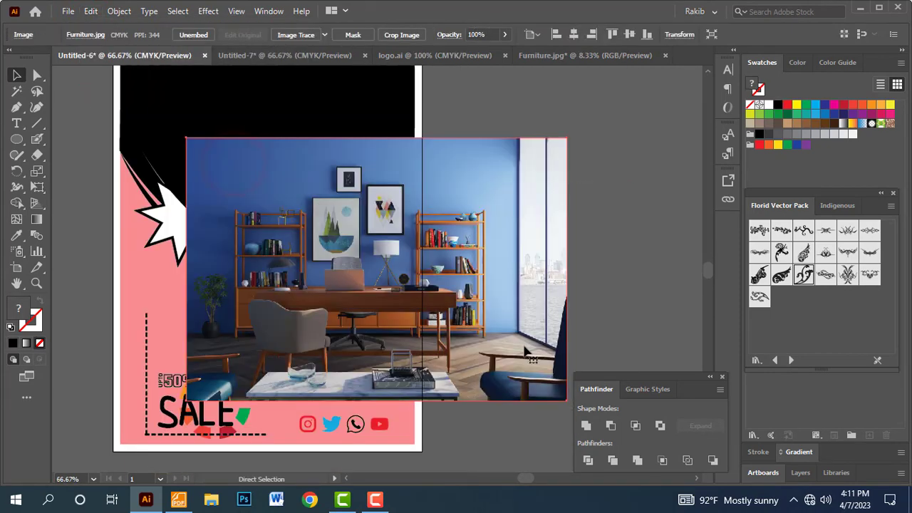
key("ctrl+minus")
left_click_drag(426, 290, 401, 230)
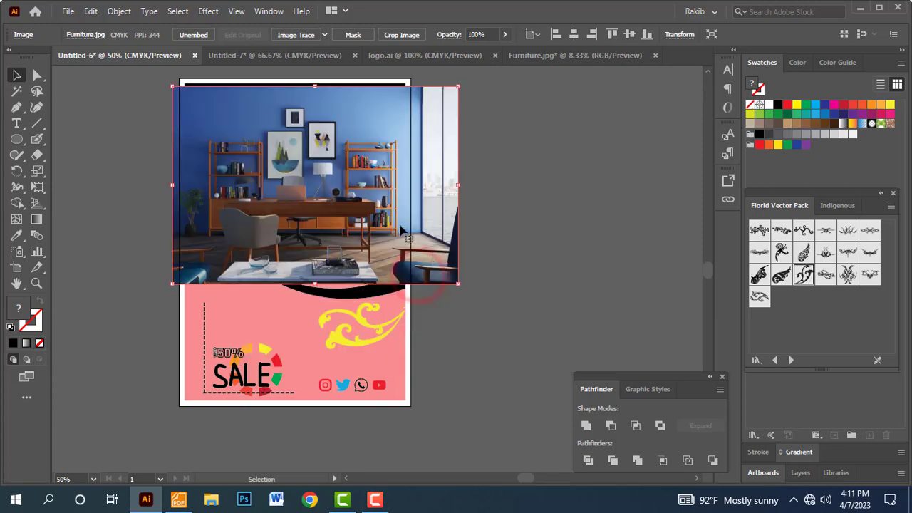
left_click_drag(457, 284, 425, 261)
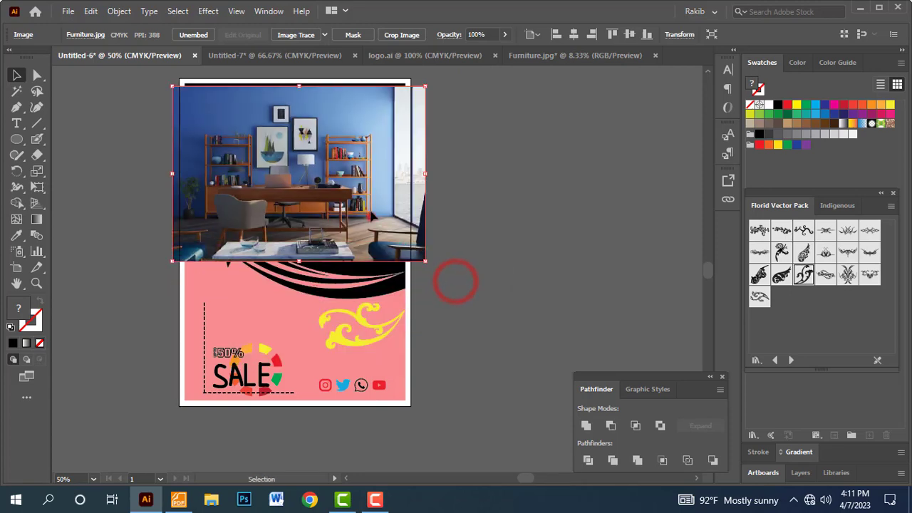
mouse_move(381, 237)
left_mouse_down()
mouse_move(385, 219)
mouse_move(388, 235)
left_mouse_up()
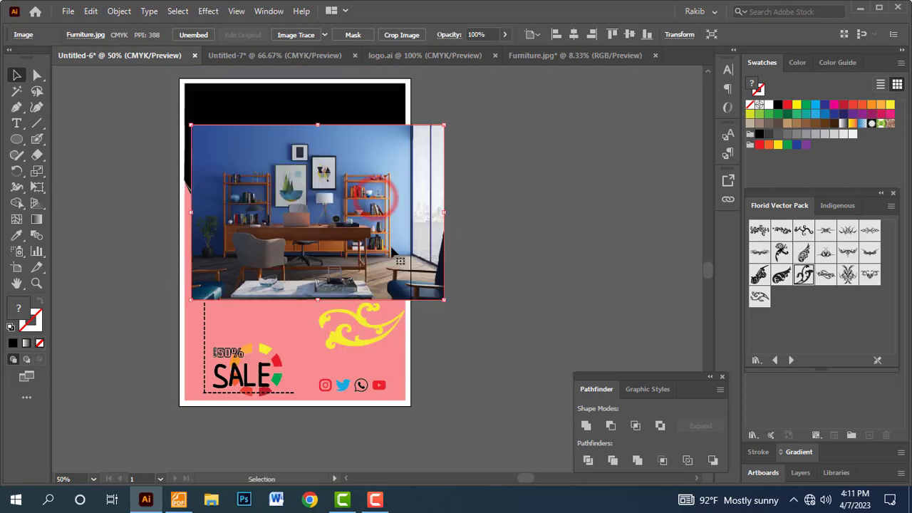
left_click_drag(372, 191, 370, 182)
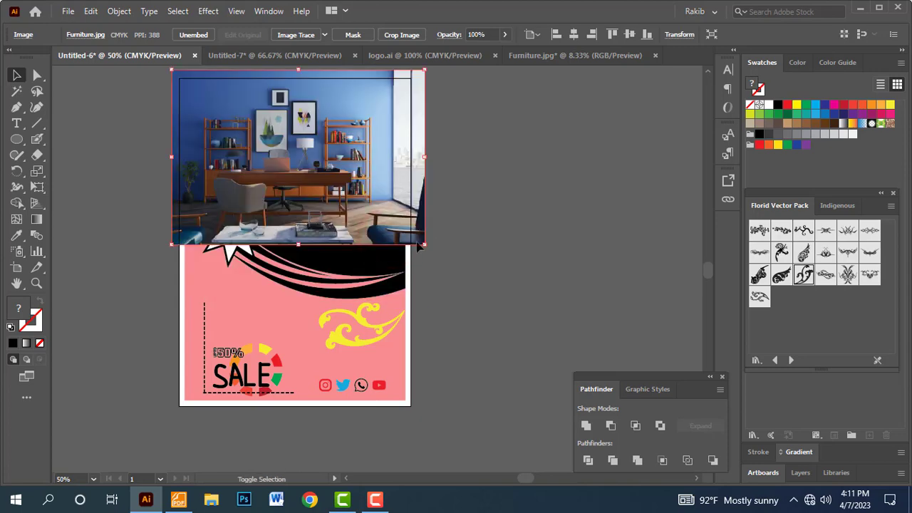
left_click_drag(422, 245, 482, 308)
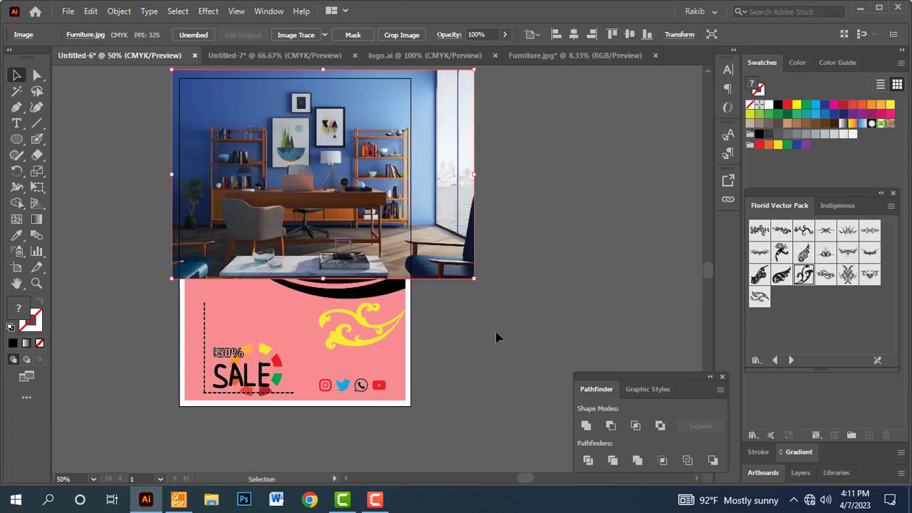
- Move the photo aside and bring the black curved shape to the front
left_click(497, 337)
left_click_drag(177, 95, 350, 149)
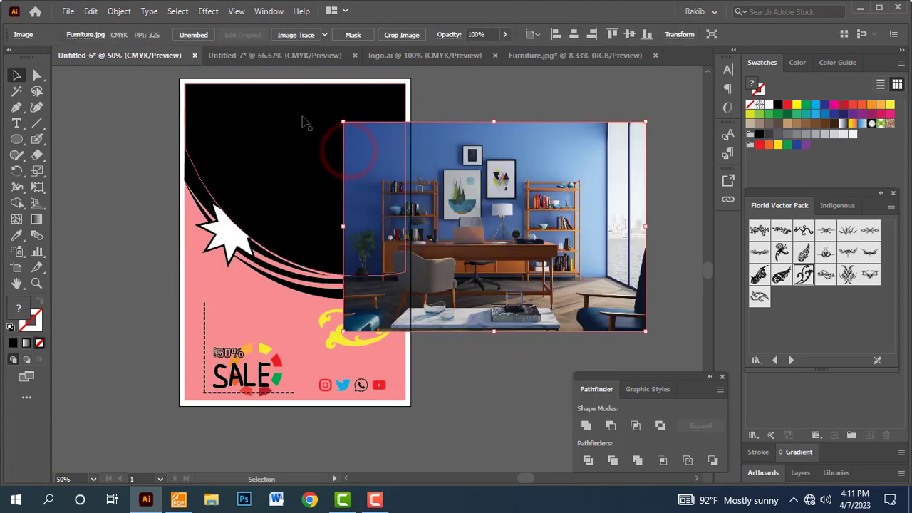
left_click(285, 103)
right_click(287, 113)
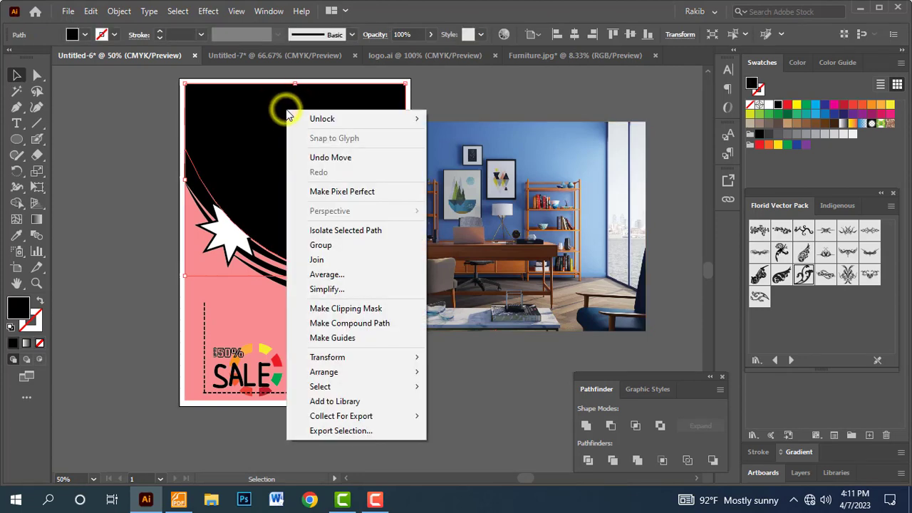
right_click(248, 111)
mouse_move(285, 371)
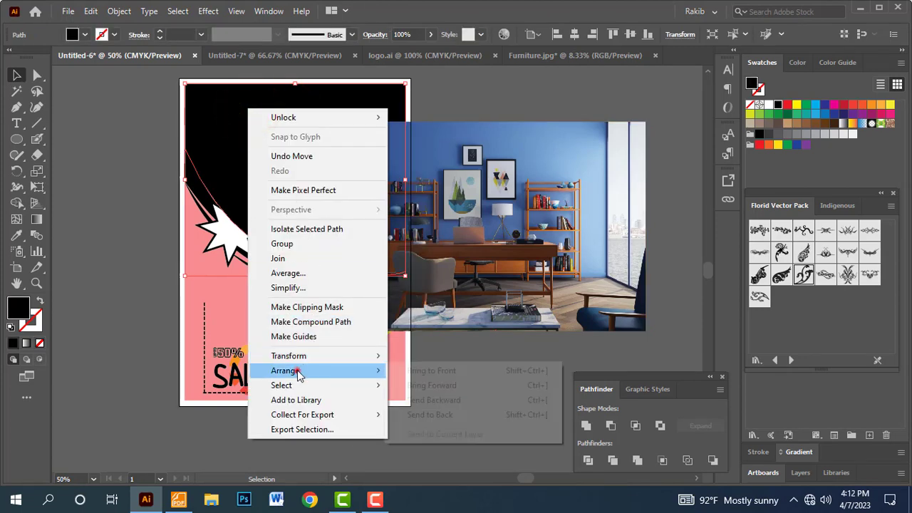
left_click(419, 370)
left_click(504, 362)
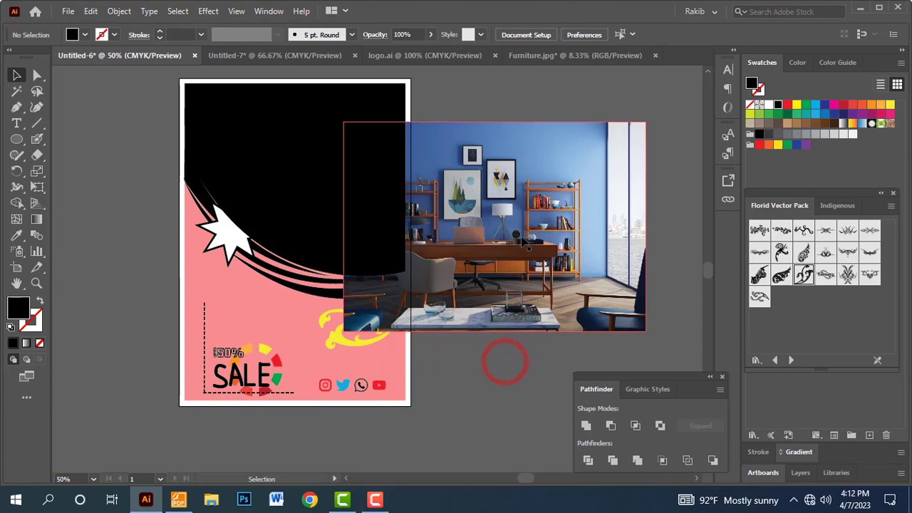
- Place the photo over the black shape, select both and make a clipping mask
left_click_drag(531, 243, 546, 246)
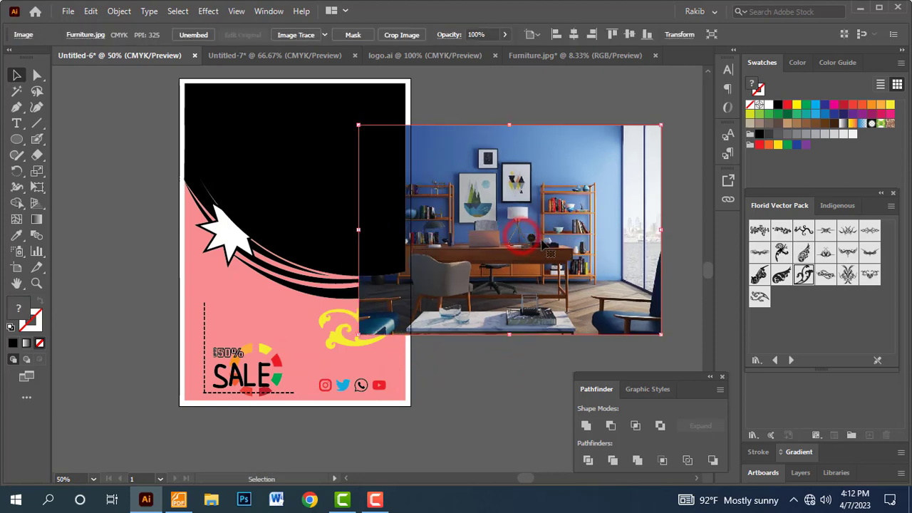
left_click(279, 139)
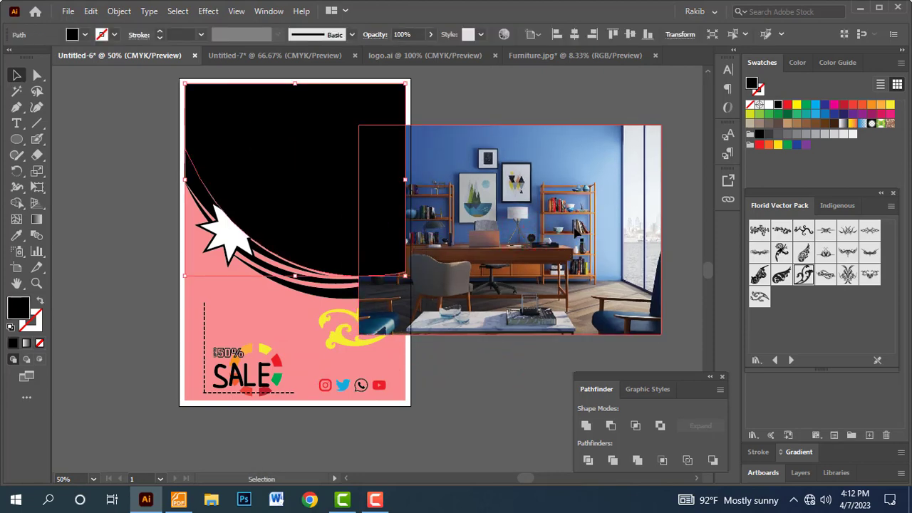
left_click_drag(576, 231, 386, 184)
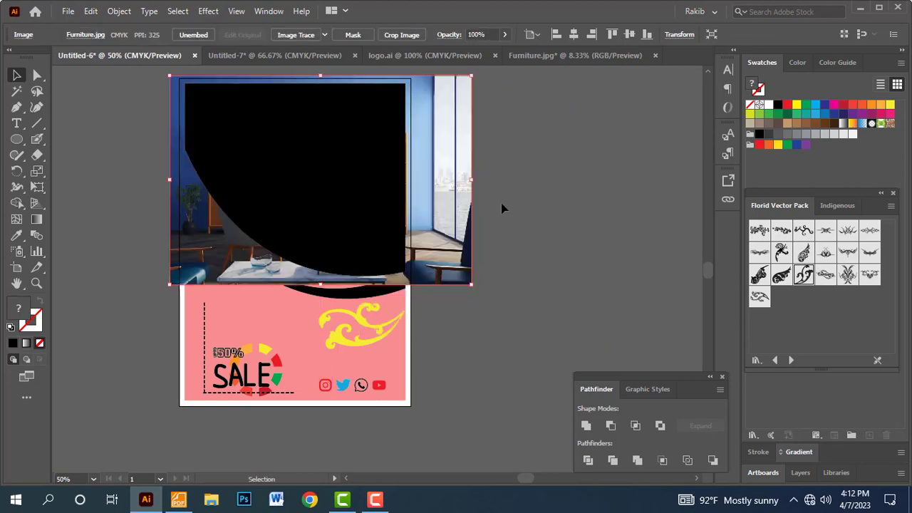
left_click(523, 213)
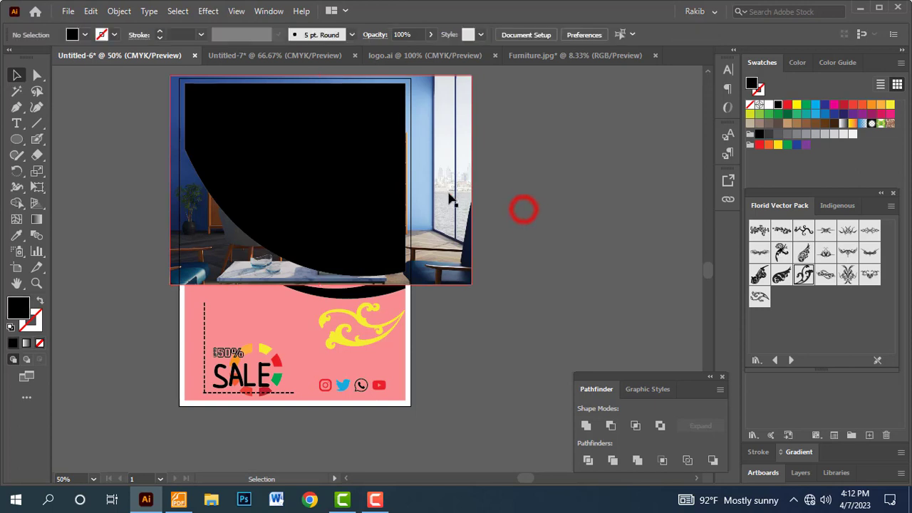
left_click(448, 189)
left_click(342, 176, "shift")
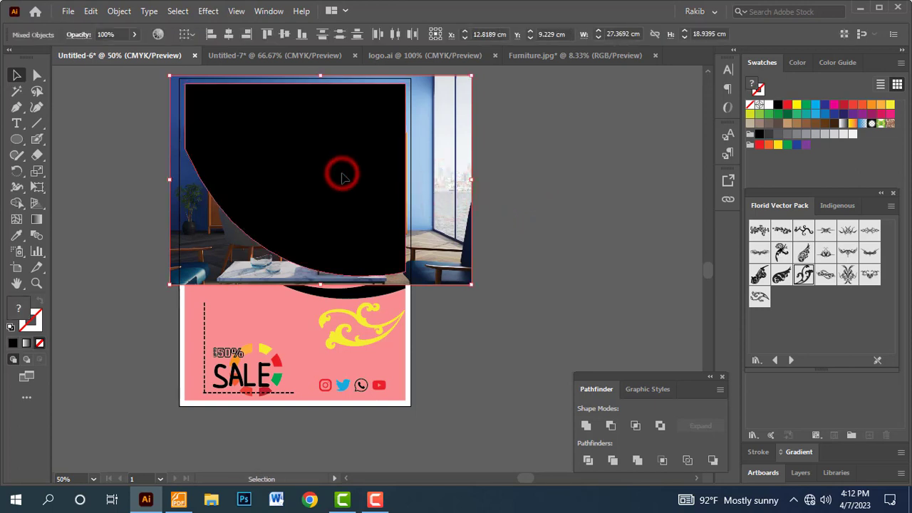
right_click(327, 134)
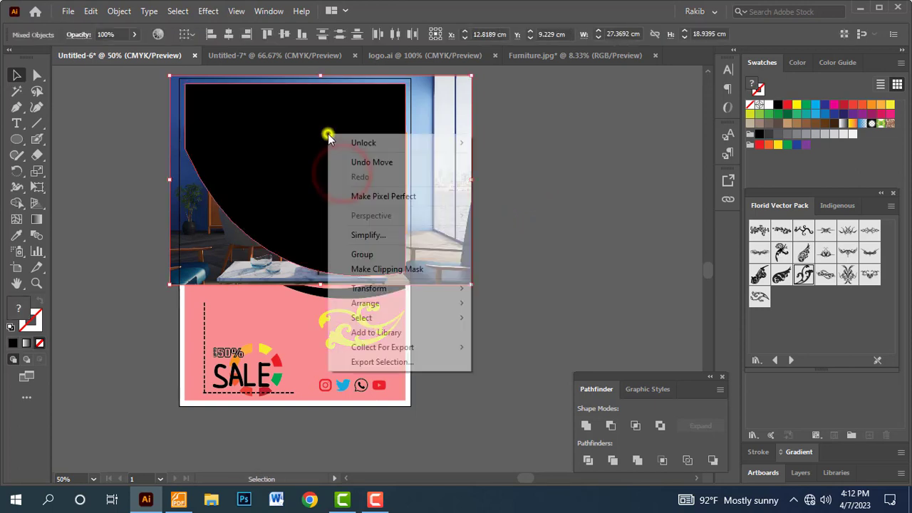
left_click(385, 271)
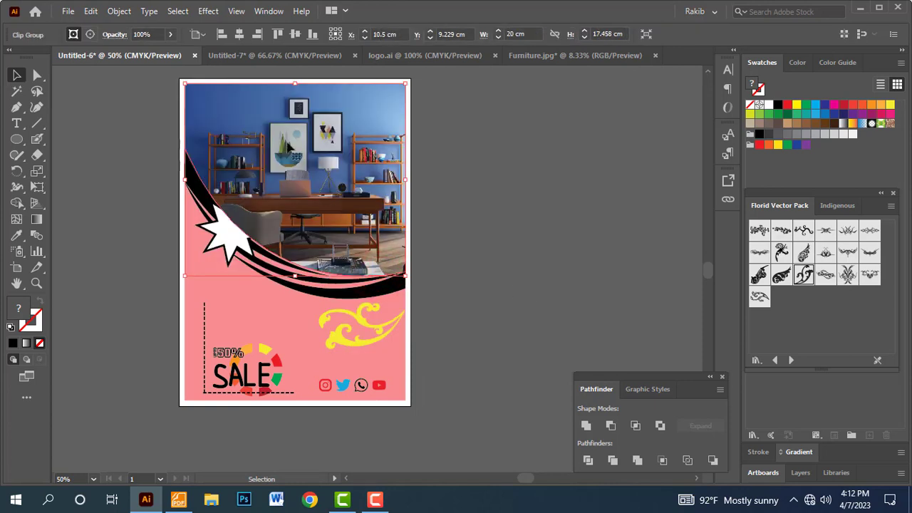
- Shift the photo slightly right inside its clipping mask
left_click(91, 34)
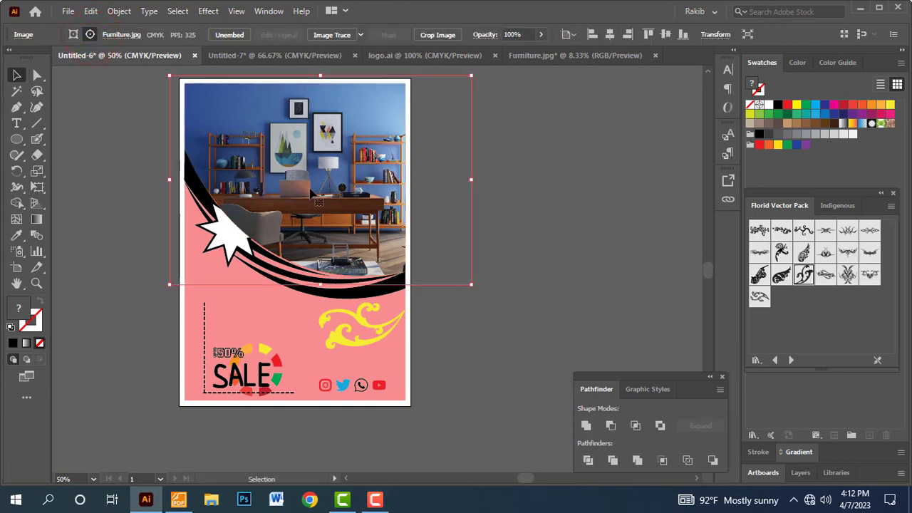
left_click_drag(310, 191, 319, 192)
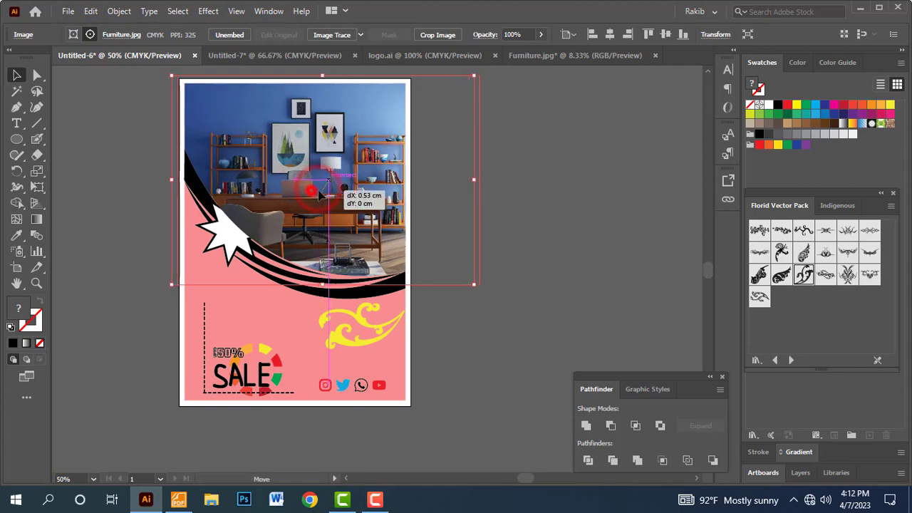
left_click(551, 259)
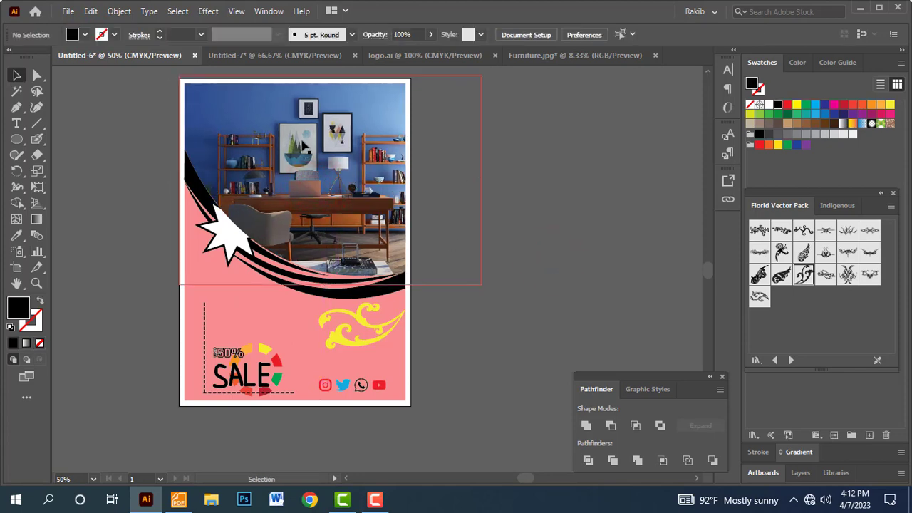
right_click(303, 146)
left_click(583, 241)
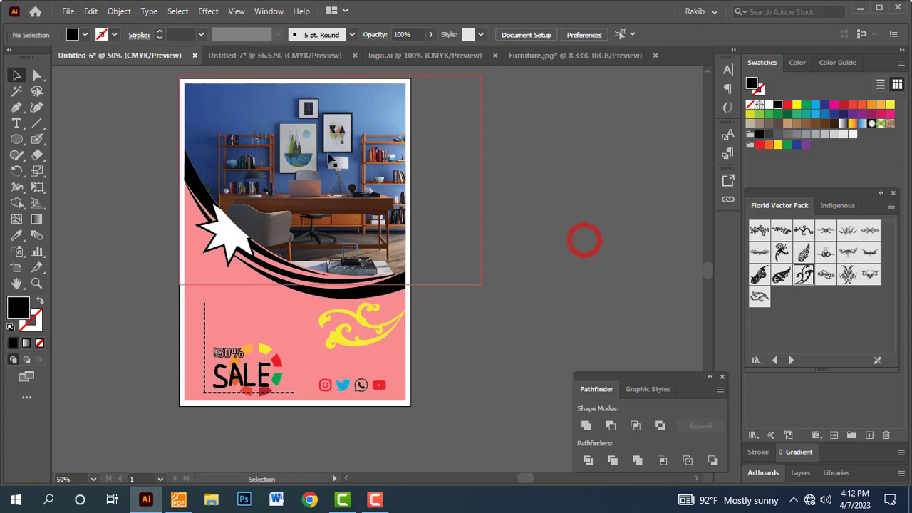
- Send the photo clip group one step backward
left_click(330, 151)
right_click(328, 152)
left_click(378, 338)
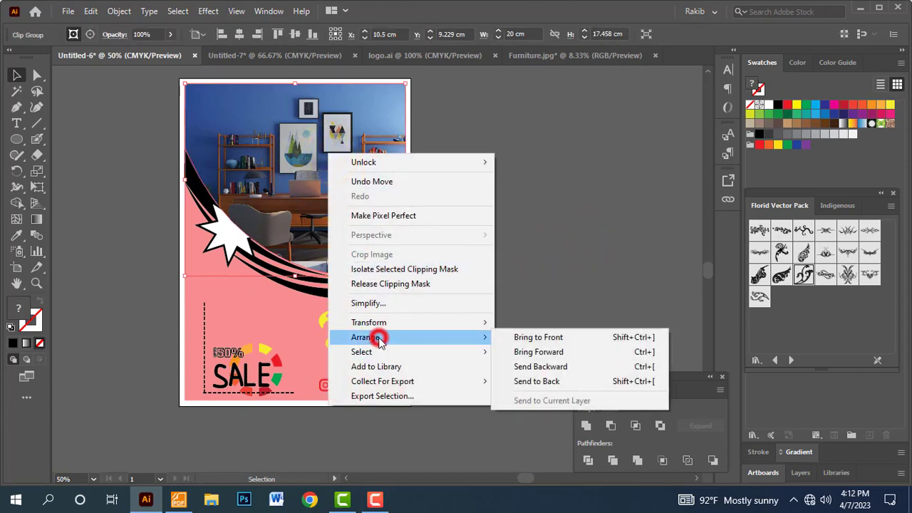
left_click(538, 370)
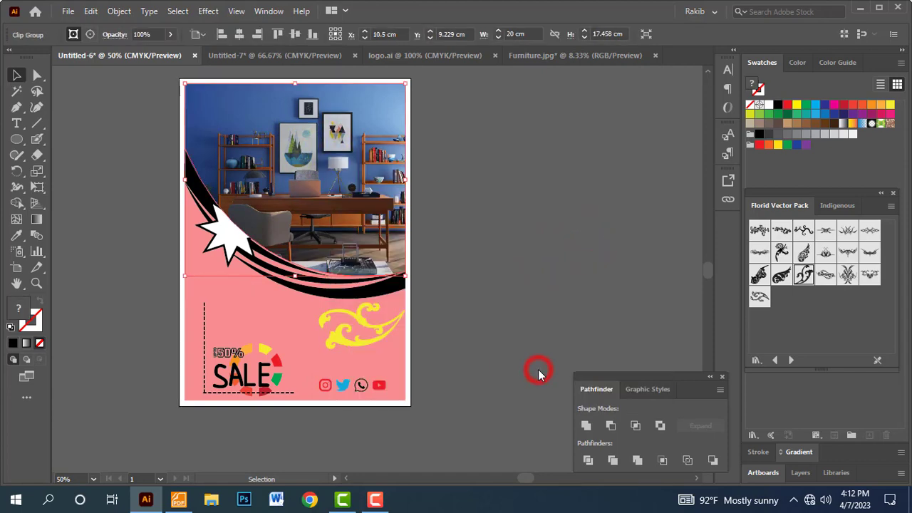
right_click(325, 179)
mouse_move(363, 347)
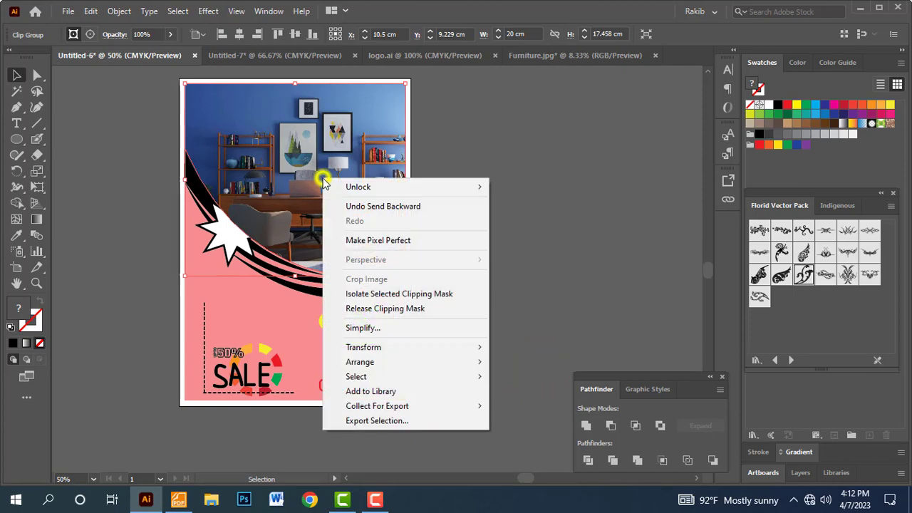
left_click(381, 364)
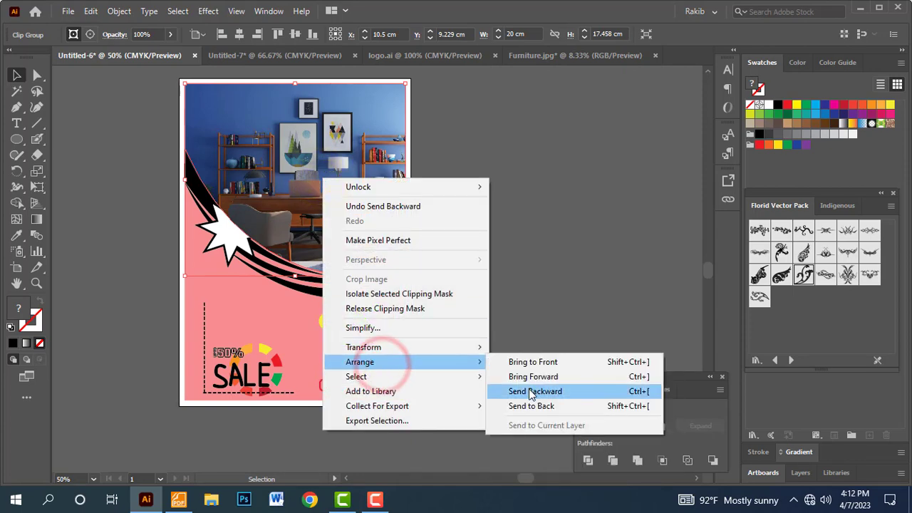
left_click(529, 389)
left_click(502, 290)
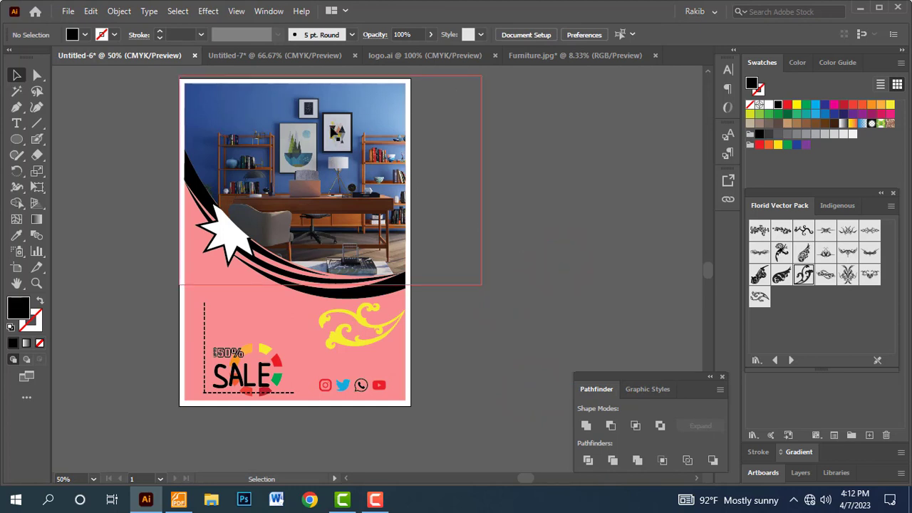
- Send the photo clip group to the very back
left_click(332, 121)
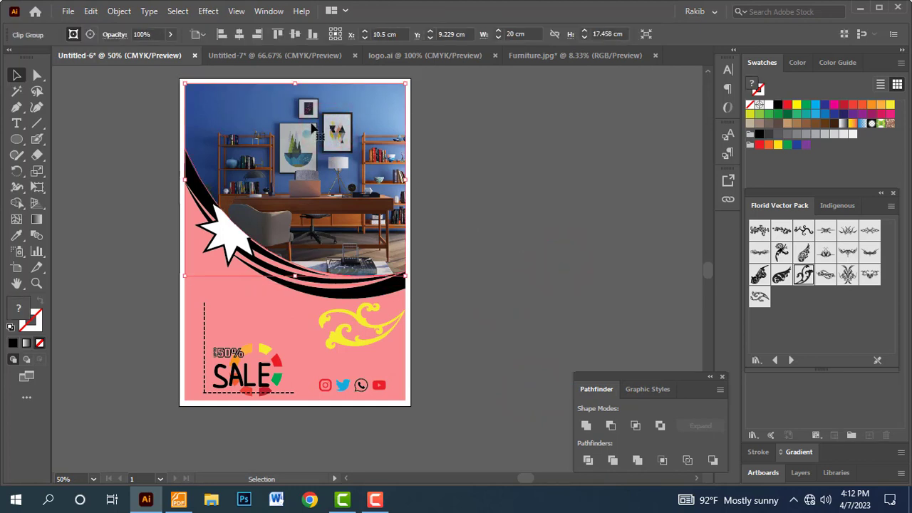
right_click(298, 127)
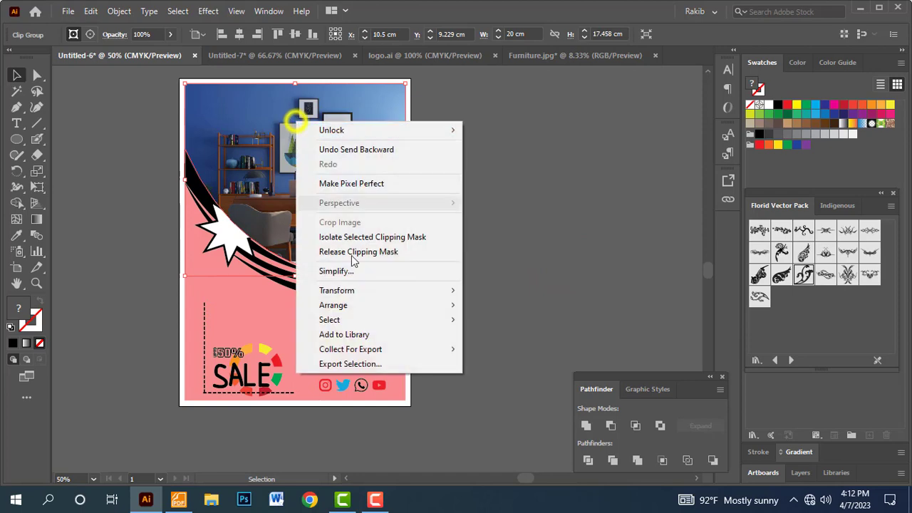
left_click(335, 305)
left_click(510, 348)
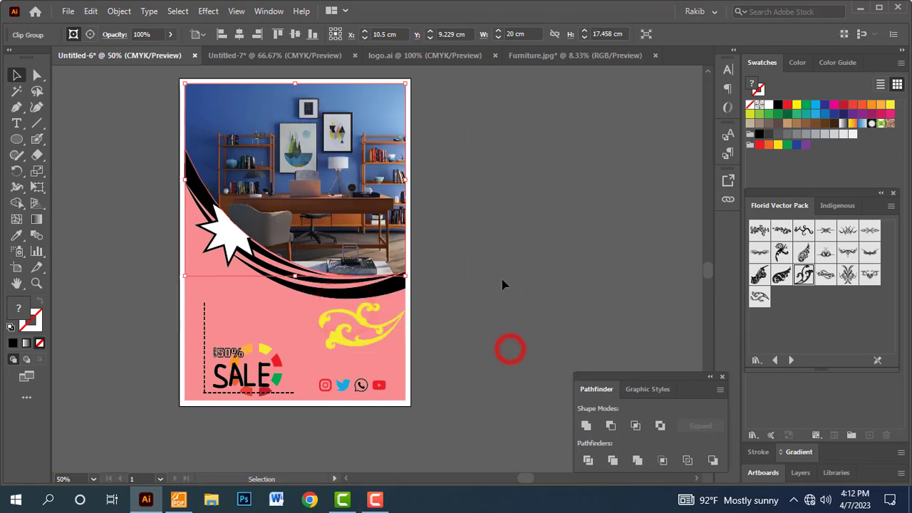
left_click(501, 278)
right_click(274, 329)
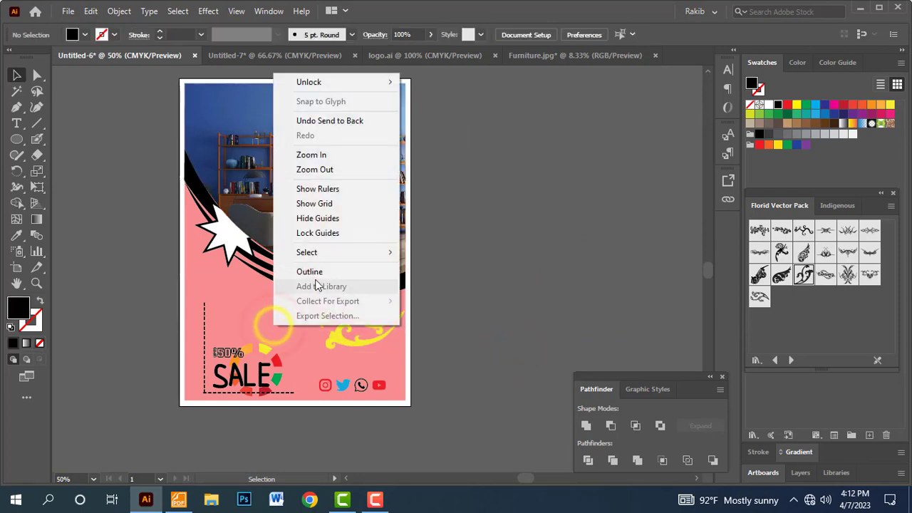
left_click(537, 347)
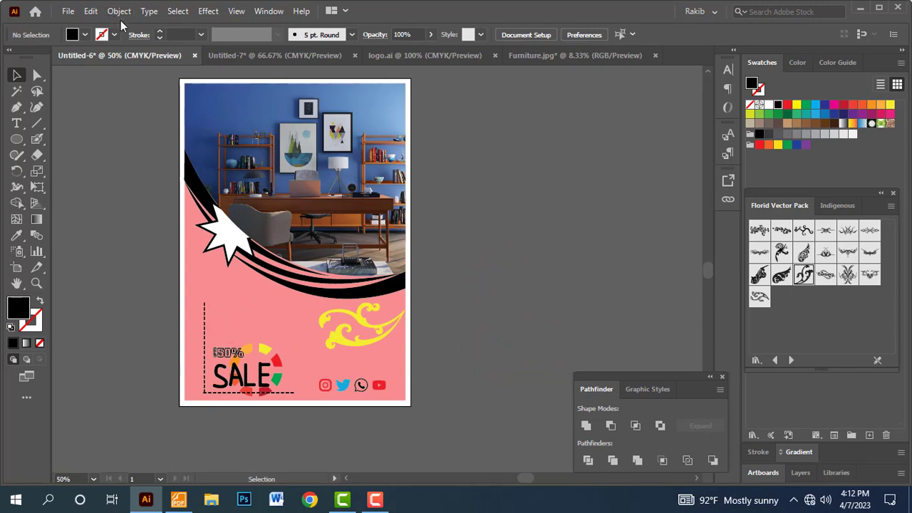
- Send the pink background rectangle to the back and open Arrange options for the photo
key("ctrl+alt+2")
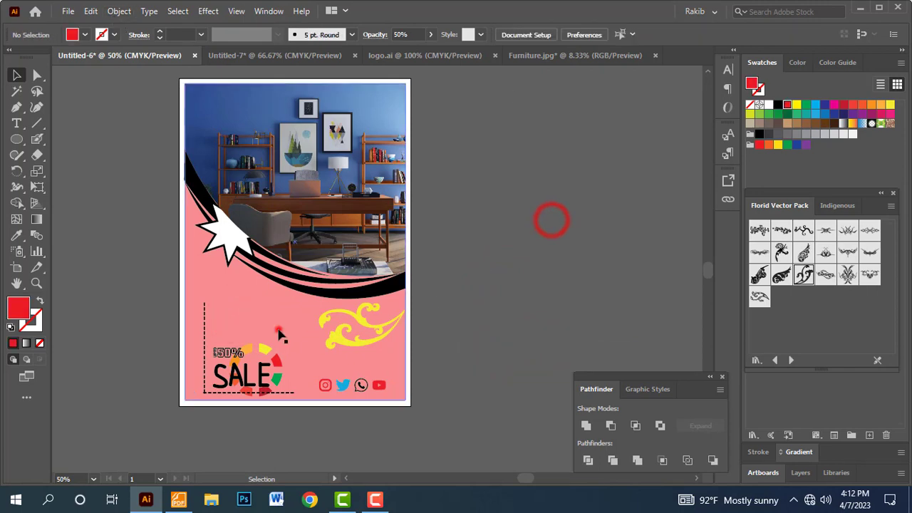
right_click(279, 326)
mouse_move(316, 261)
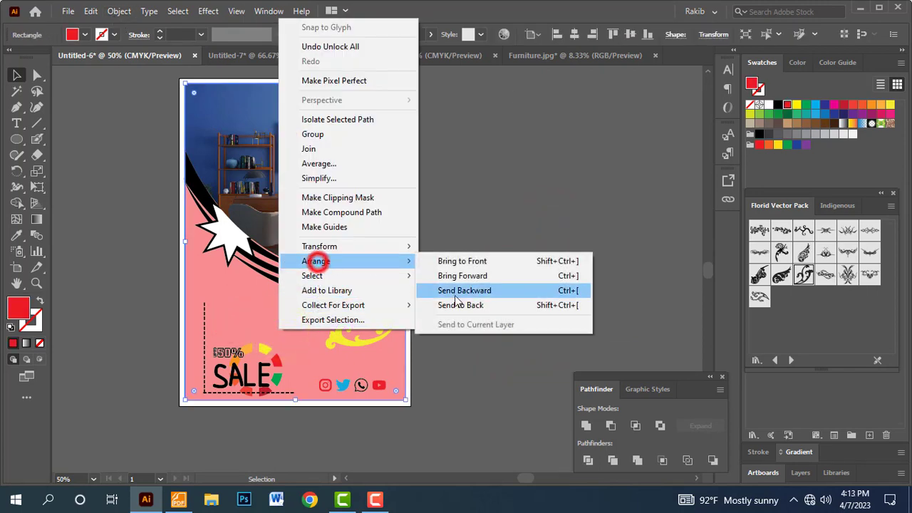
left_click(458, 307)
right_click(320, 184)
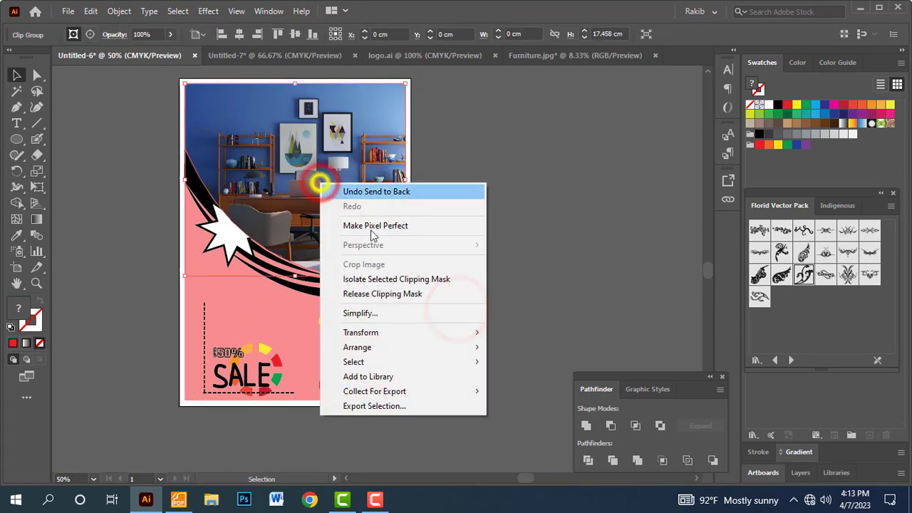
left_click(399, 349)
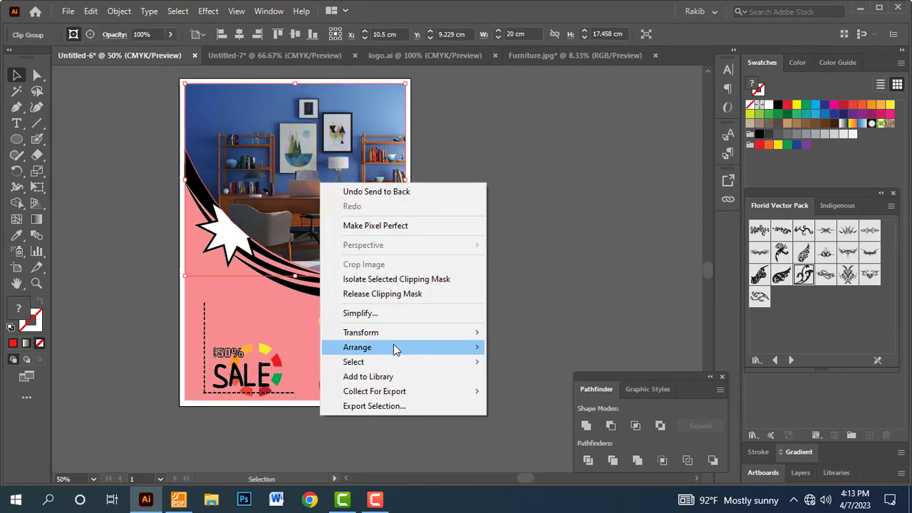
left_click(393, 348)
left_click(544, 281)
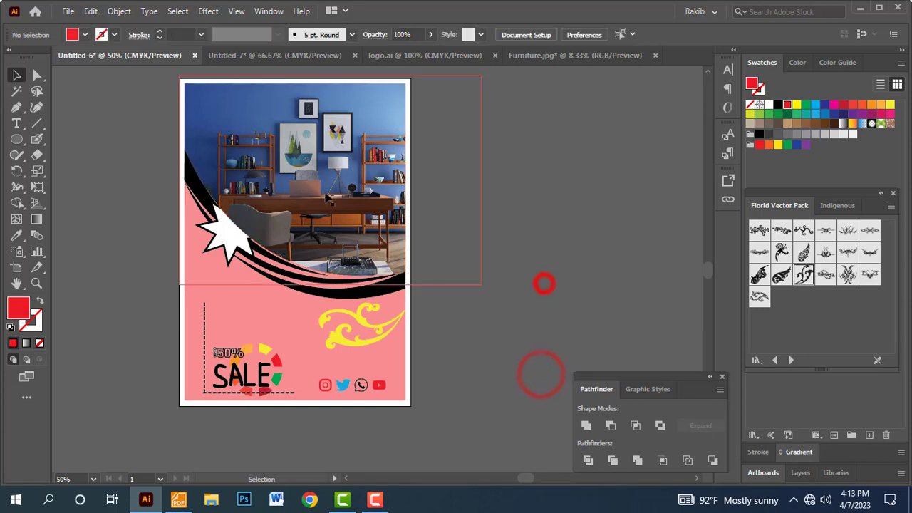
- Move the office photo off the flyer and bring all the flyer artwork to the front
left_click_drag(306, 174, 567, 208)
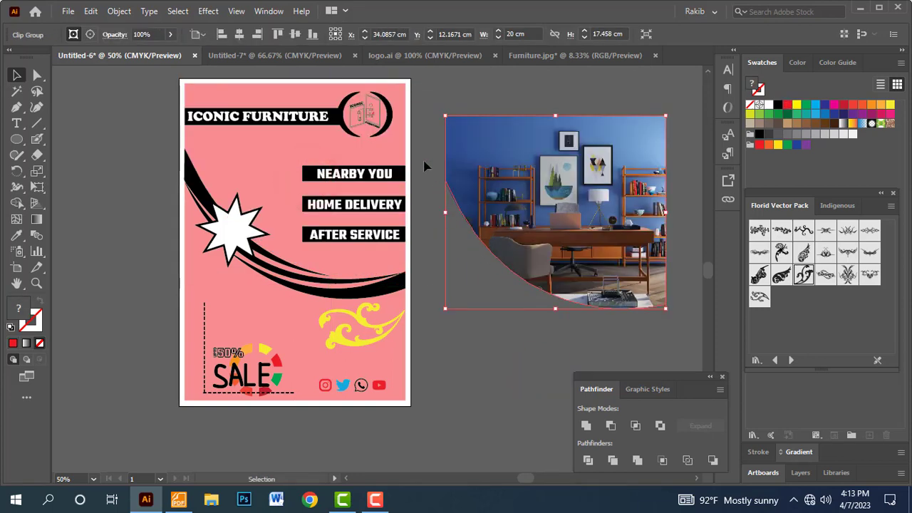
left_click_drag(412, 92, 182, 403)
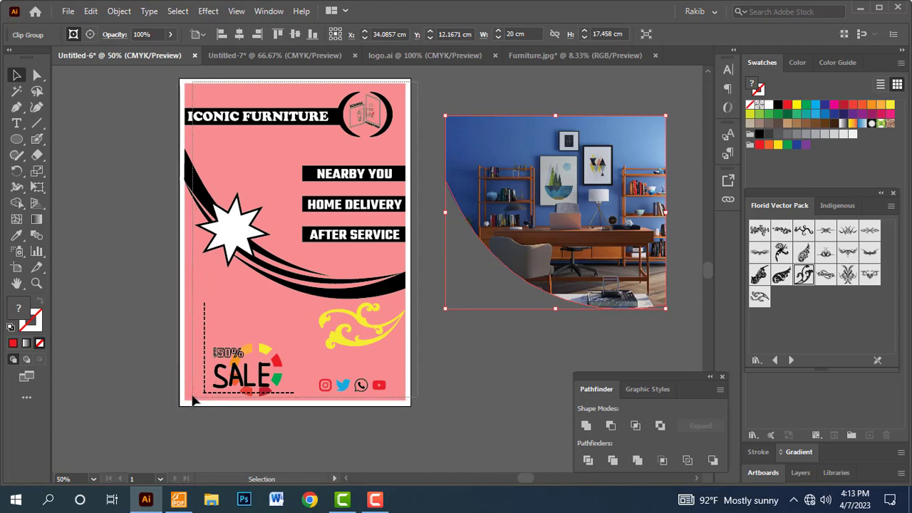
left_click_drag(182, 404, 192, 401)
left_click_drag(552, 203, 572, 200)
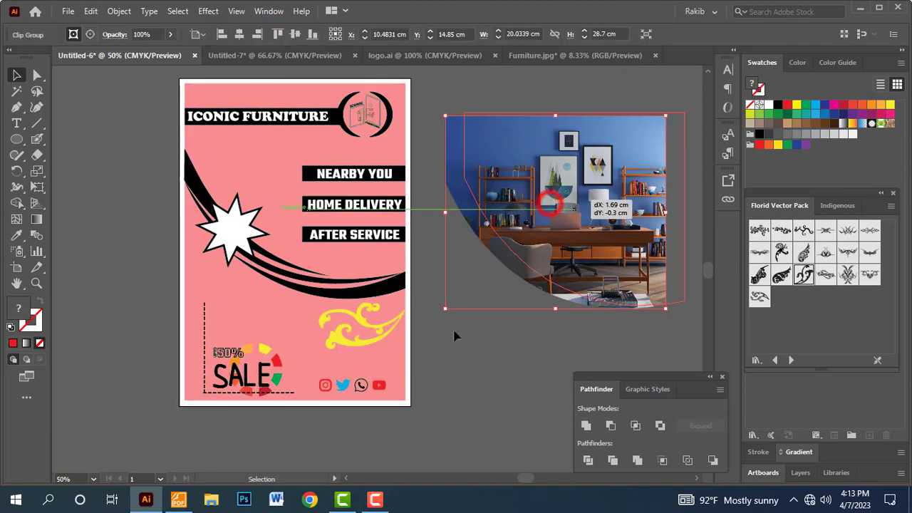
left_click(453, 345)
left_click_drag(418, 84, 184, 421)
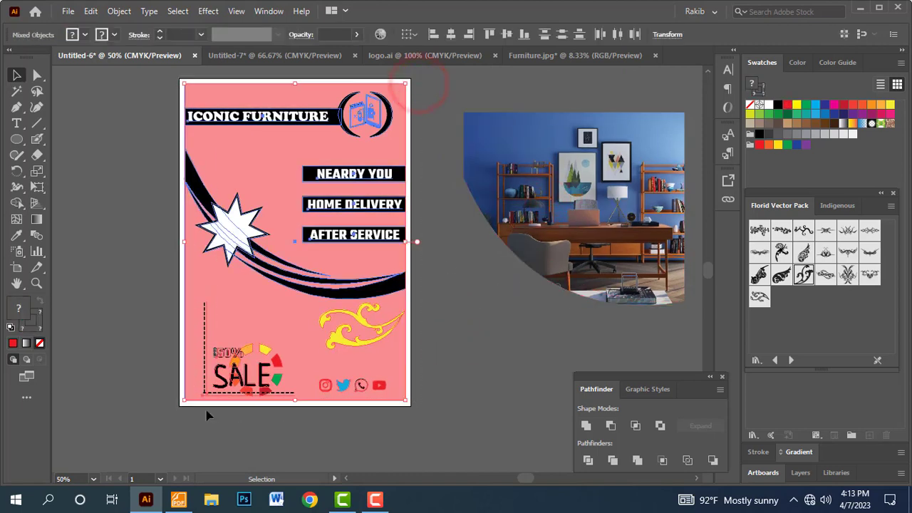
right_click(245, 231)
mouse_move(299, 378)
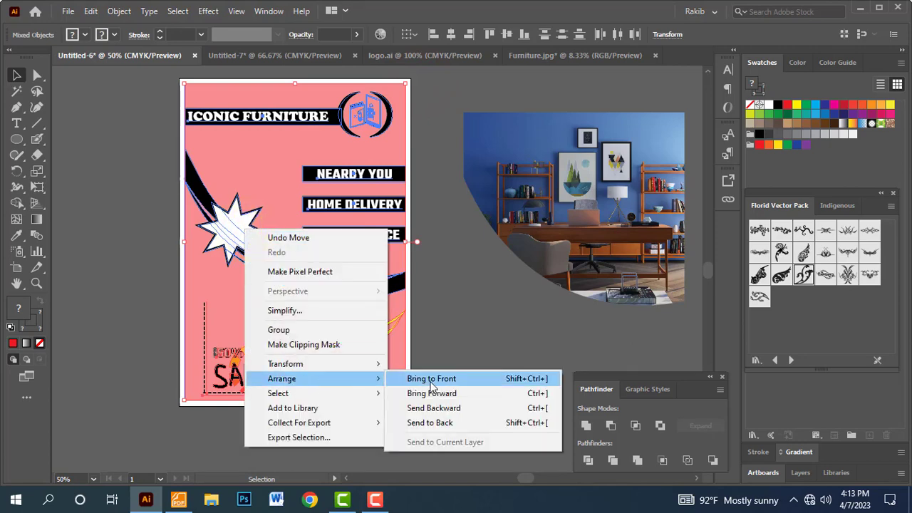
left_click(432, 378)
left_click(469, 350)
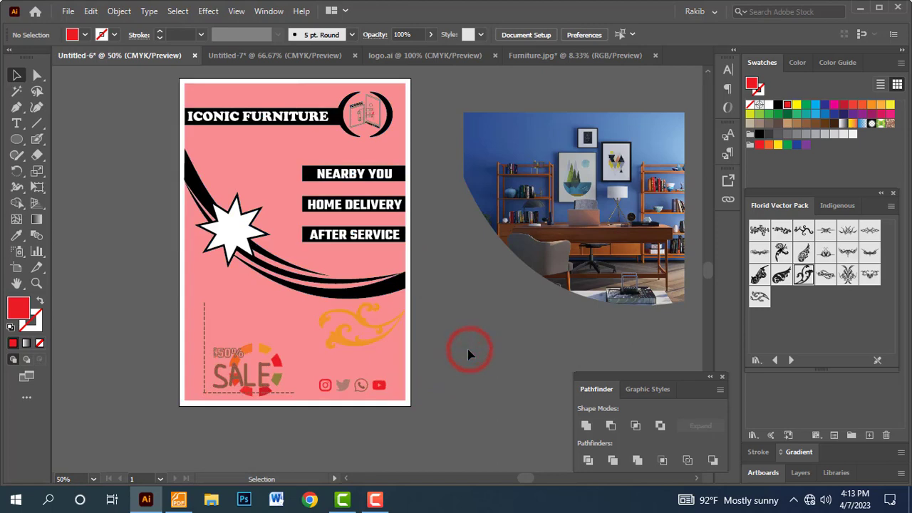
- Send the pink background rectangle to the very back
left_click(513, 362)
left_click(270, 311)
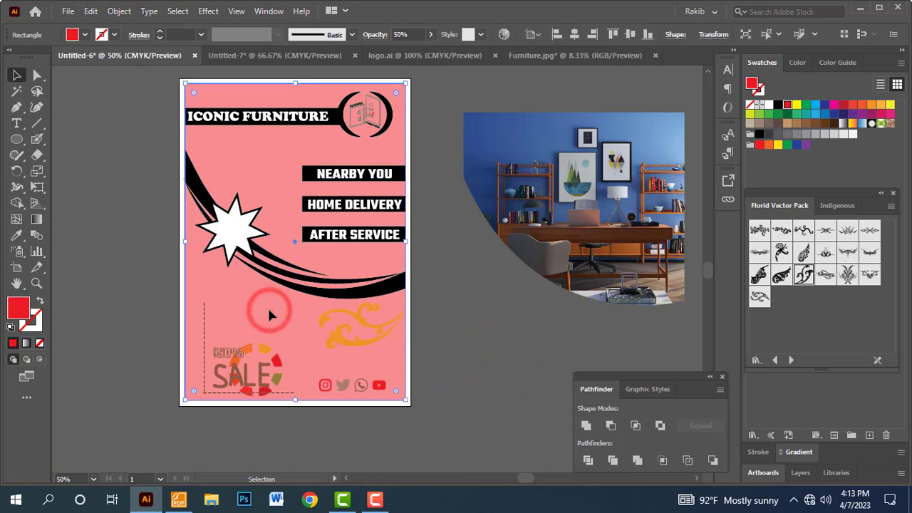
right_click(269, 311)
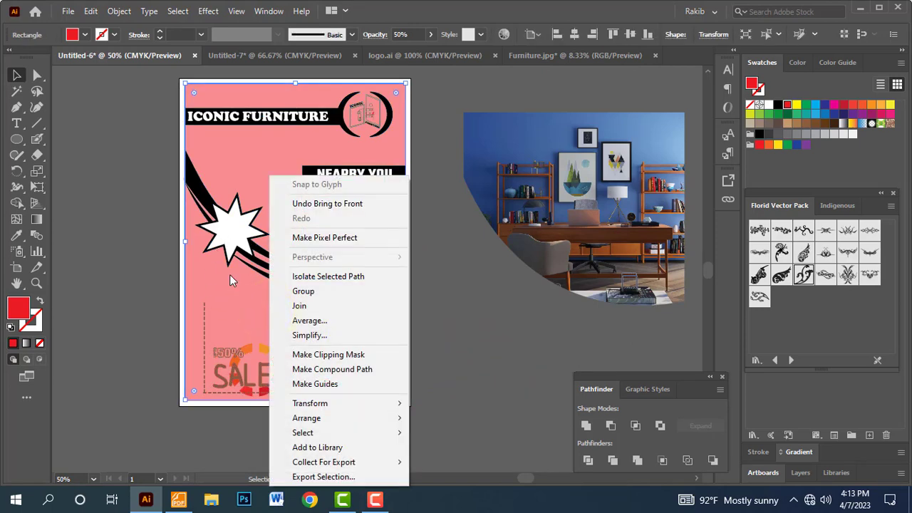
mouse_move(306, 419)
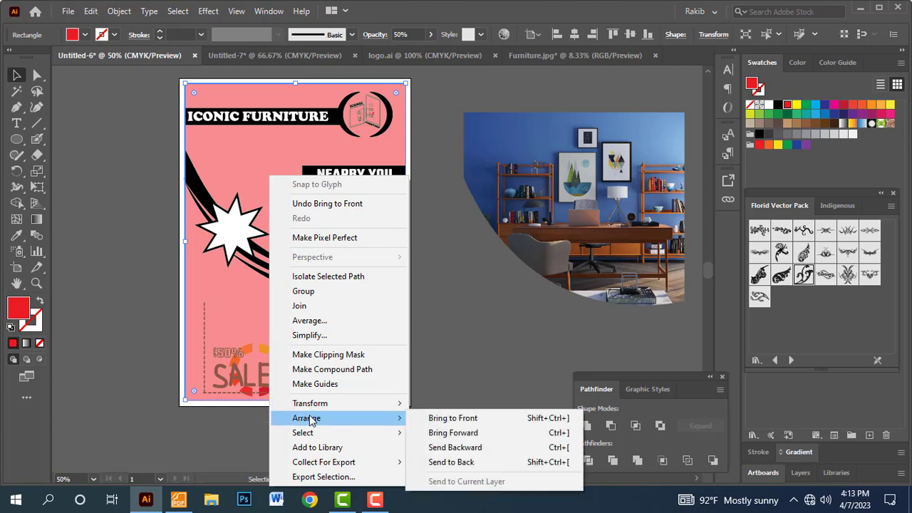
left_click(450, 464)
left_click(474, 350)
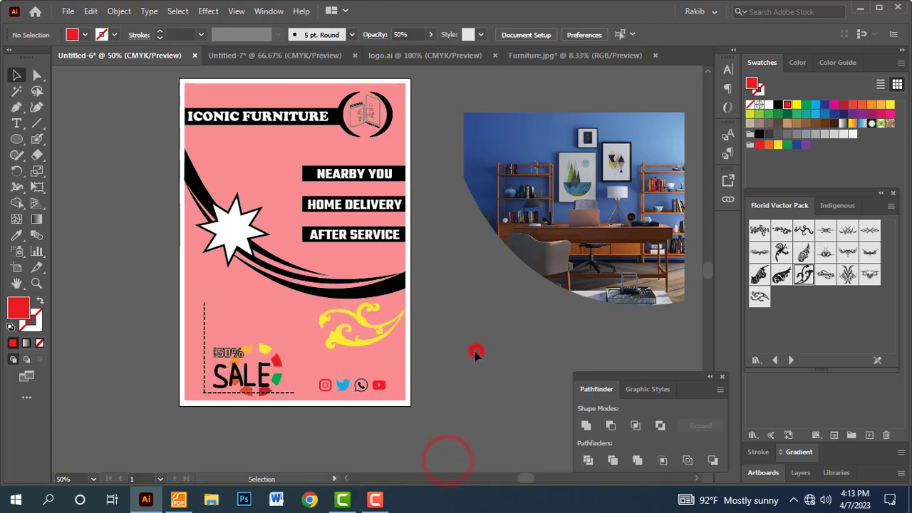
- Move the office photo back onto the flyer's top edge and nudge it slightly left
left_click_drag(548, 207, 288, 206)
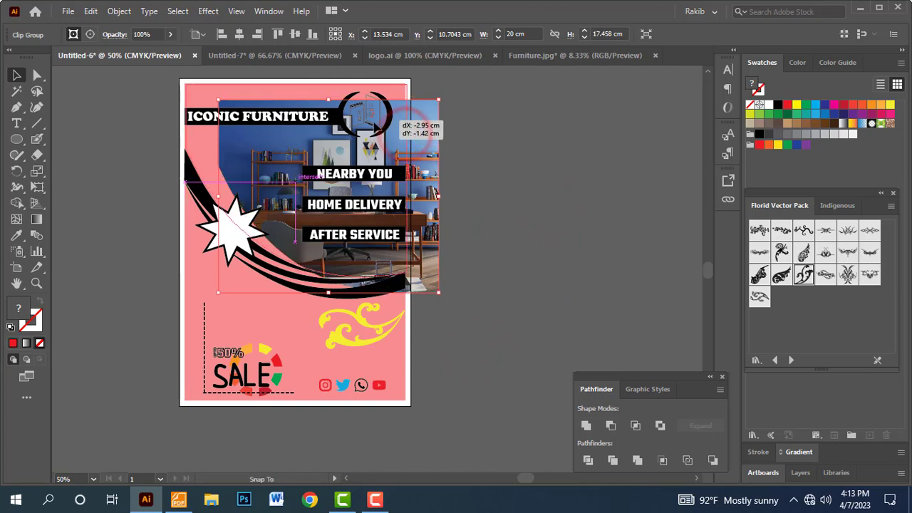
left_click_drag(407, 132, 374, 116)
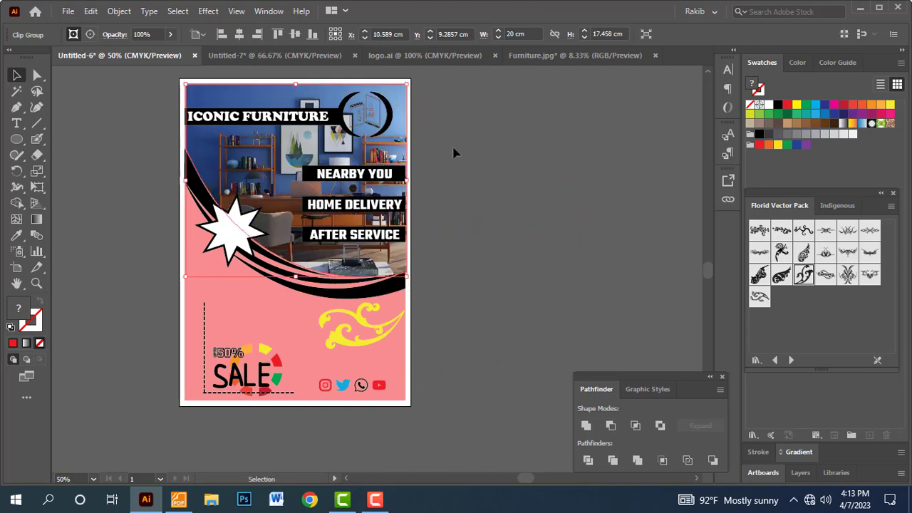
left_click(482, 171)
left_click(398, 273)
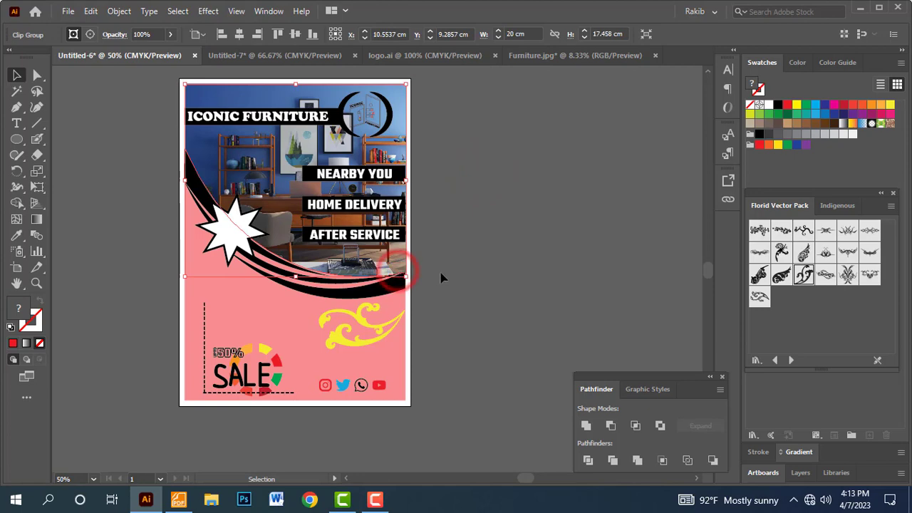
key("Left")
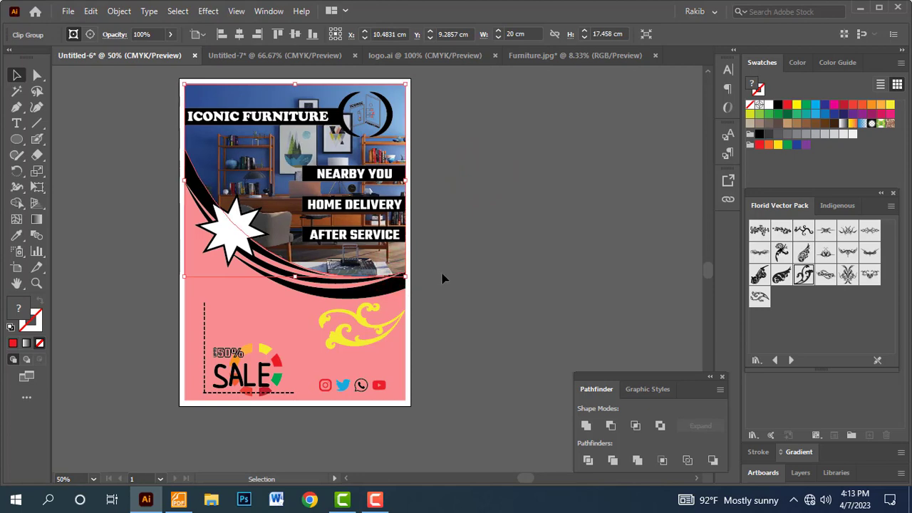
left_click(442, 277)
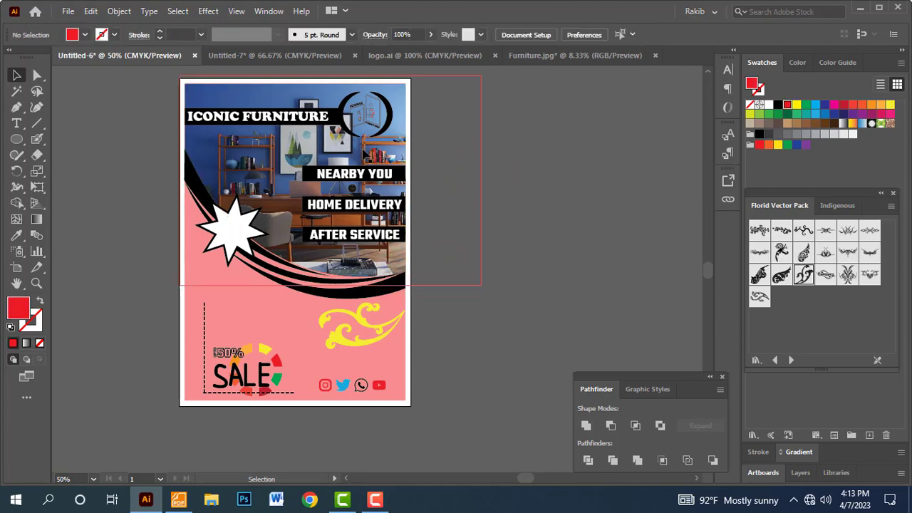
- Zoom in to check the logo alignment, recentre the flyer, then switch to the job-sheet PDF
key("ctrl+plus")
key("ctrl+plus")
key("ctrl+plus")
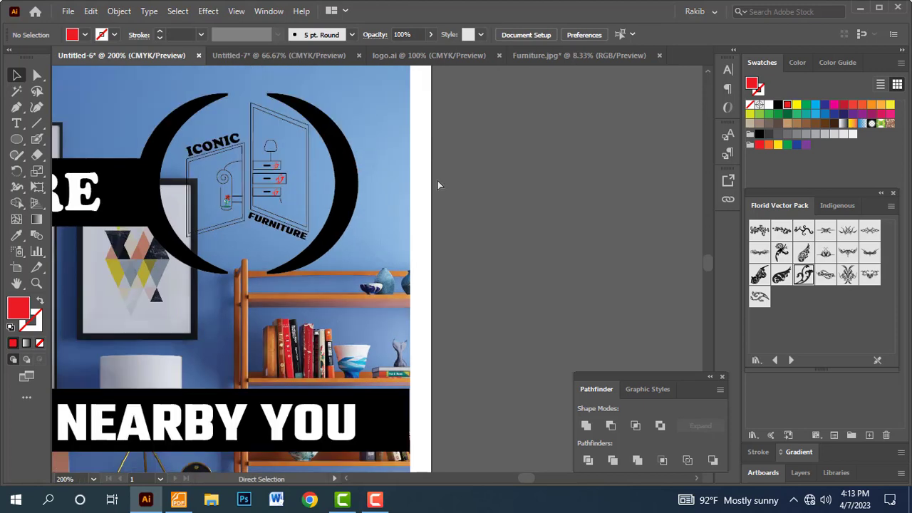
key("ctrl+minus")
key("ctrl+minus")
key("ctrl+minus")
key("ctrl+minus")
key("ctrl+minus")
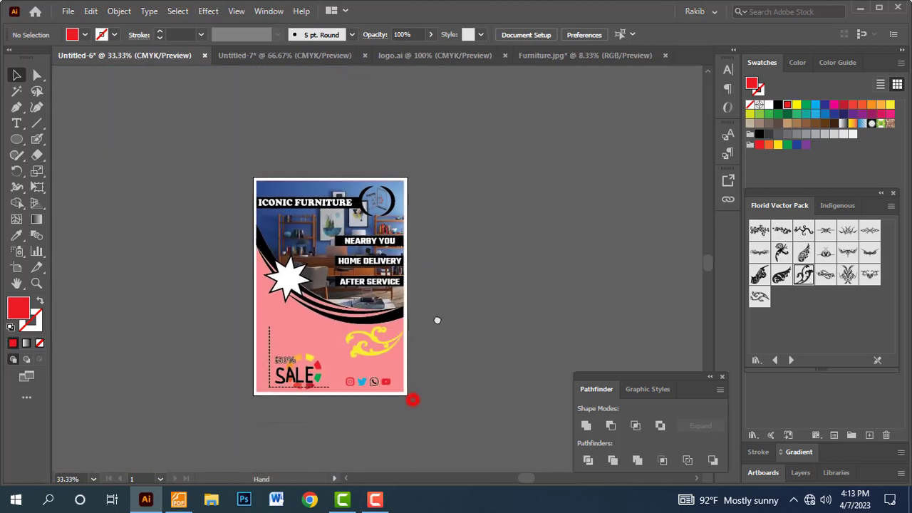
key("ctrl+plus")
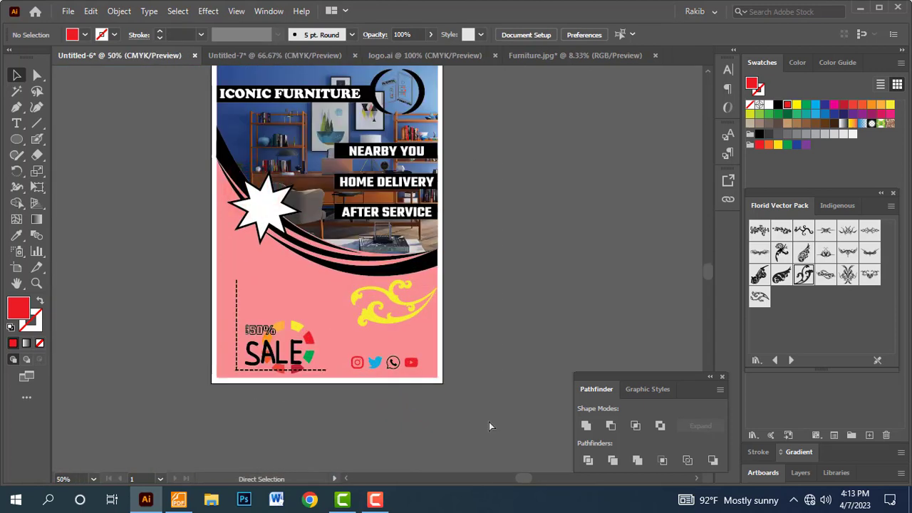
key("ctrl+minus")
left_click_drag(456, 351, 487, 361)
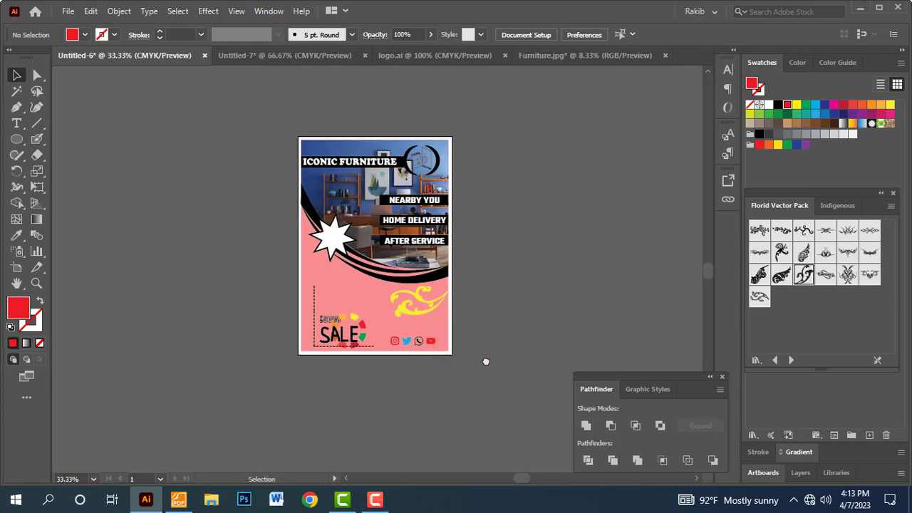
key("alt+Tab")
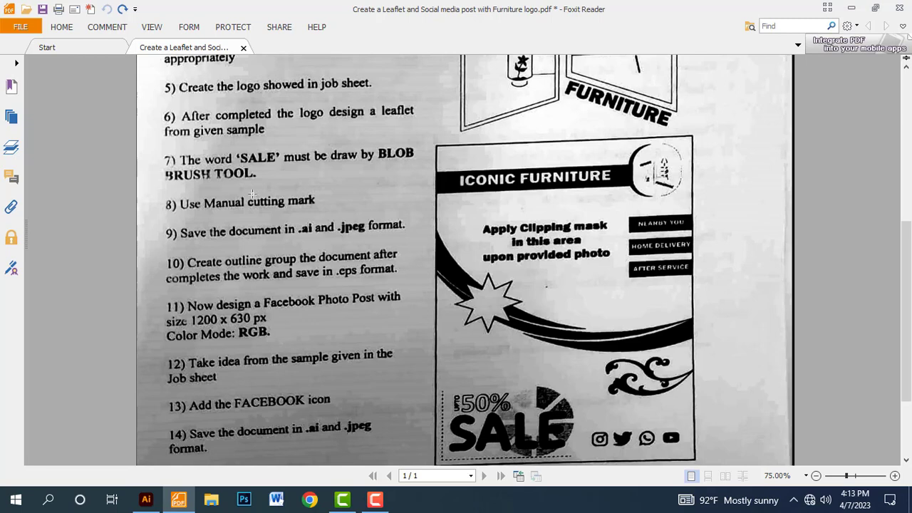
- Box the '8) Use Manual cutting mark' instruction in red and return to Illustrator
left_click_drag(161, 191, 347, 213)
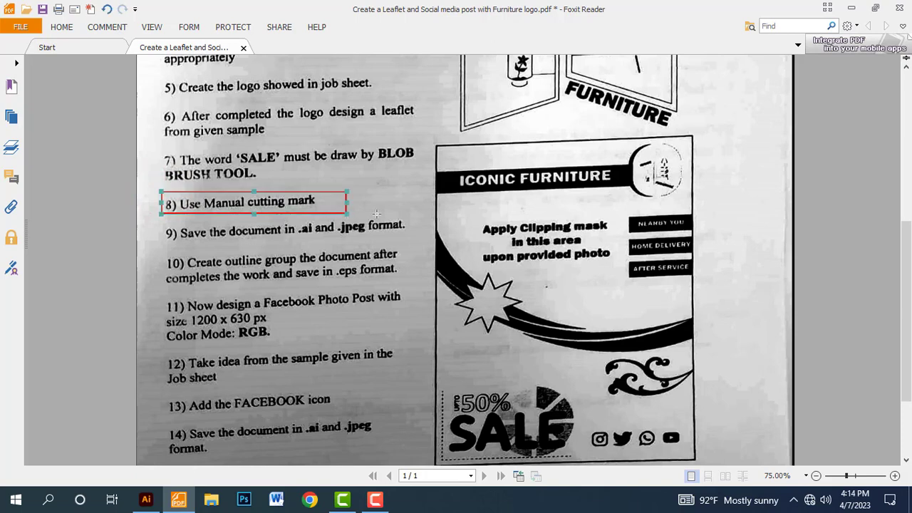
key("alt+Tab")
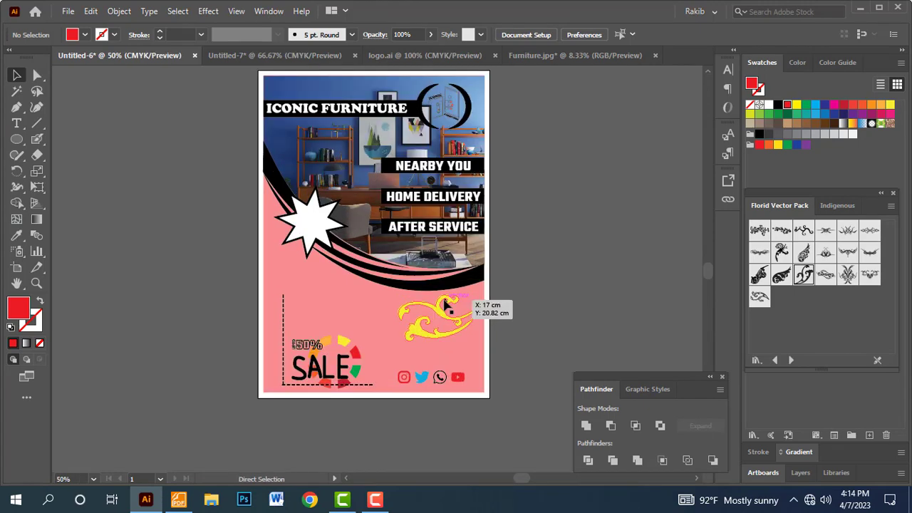
- Nudge the yellow ornament and add crop marks around the pink background rectangle
left_click_drag(446, 305, 447, 305)
left_click(269, 380)
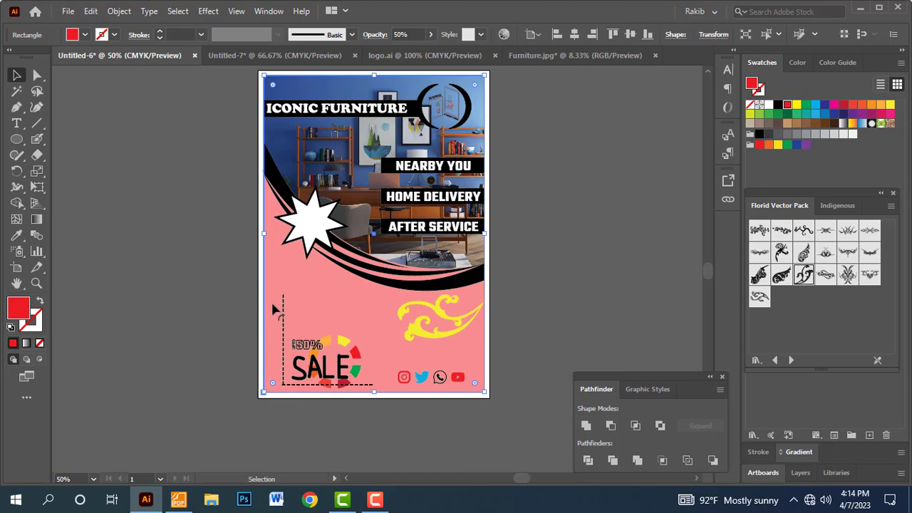
left_click(208, 11)
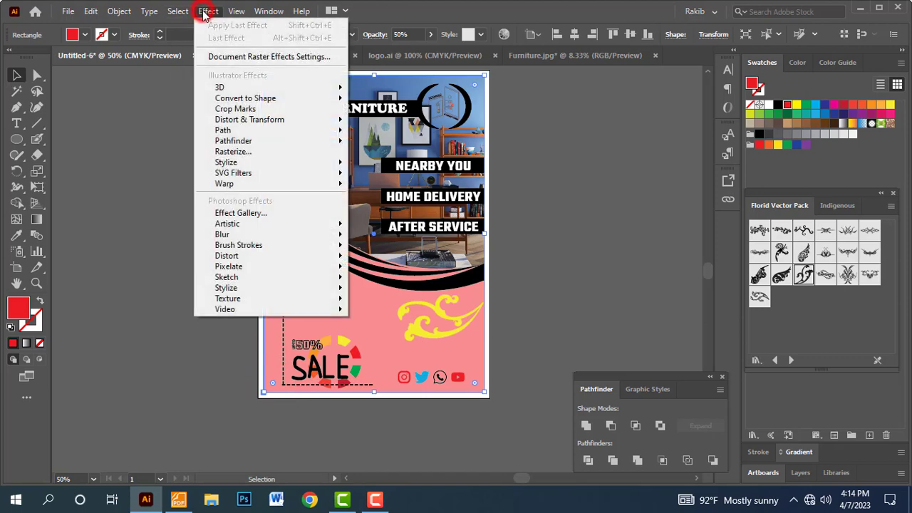
left_click(228, 108)
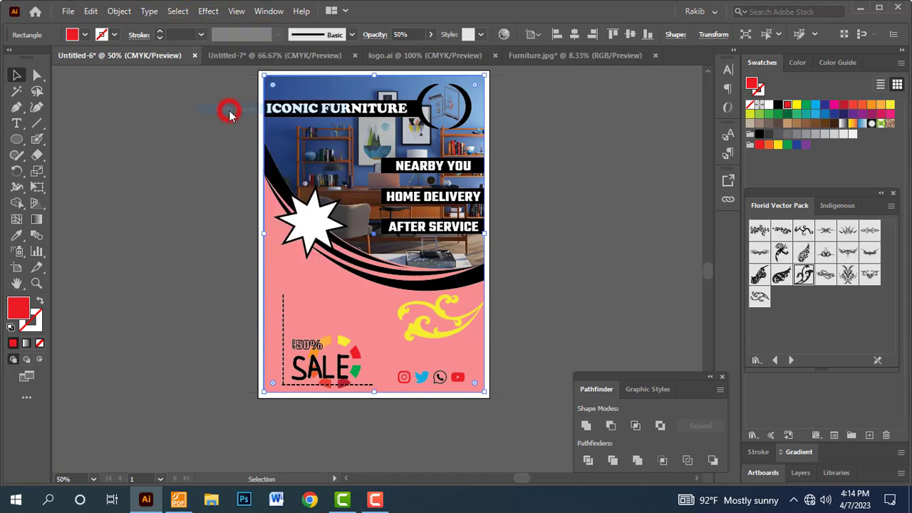
- Pan and zoom in to inspect the flyer's top-left crop marks
left_click_drag(573, 121, 553, 149)
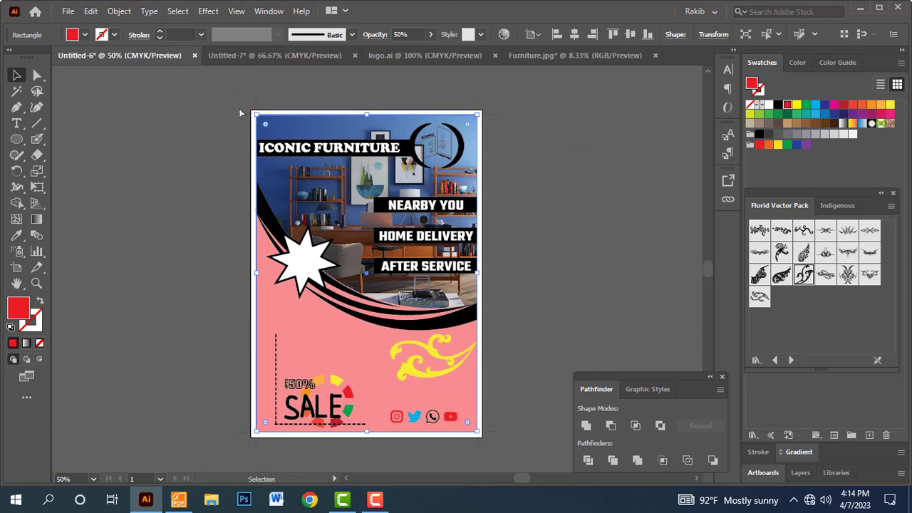
left_click_drag(213, 91, 304, 144)
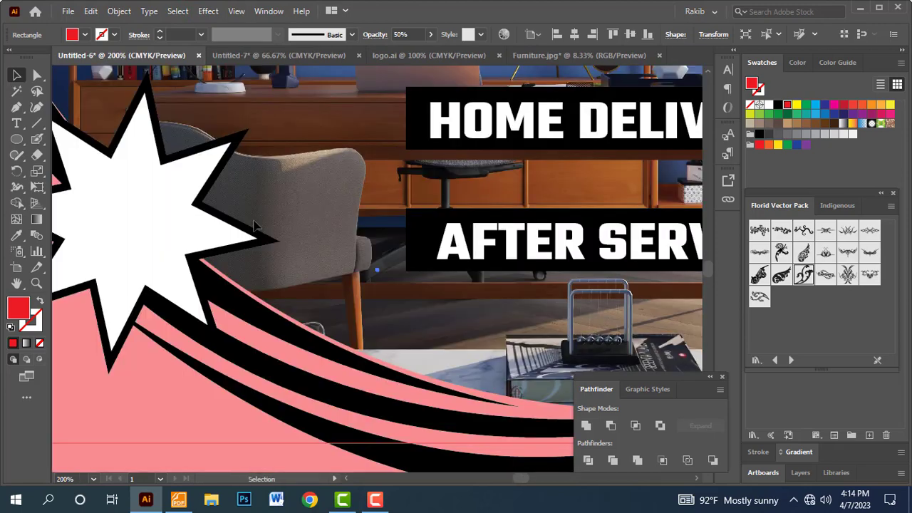
key("ctrl+minus")
key("ctrl+minus")
scroll(270, 224, "up", 3)
scroll(281, 223, "up", 2)
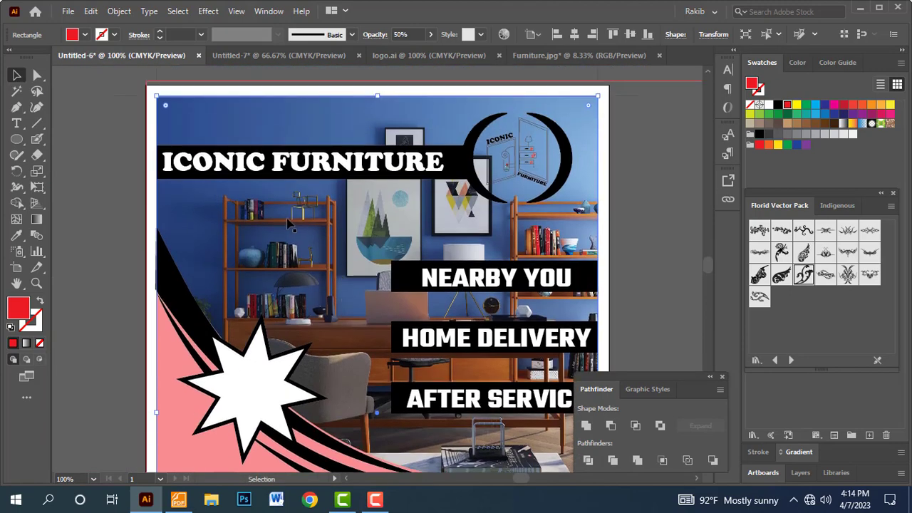
- Review the whole flyer fitted in the window, then switch to the job sheet PDF
left_click(286, 223)
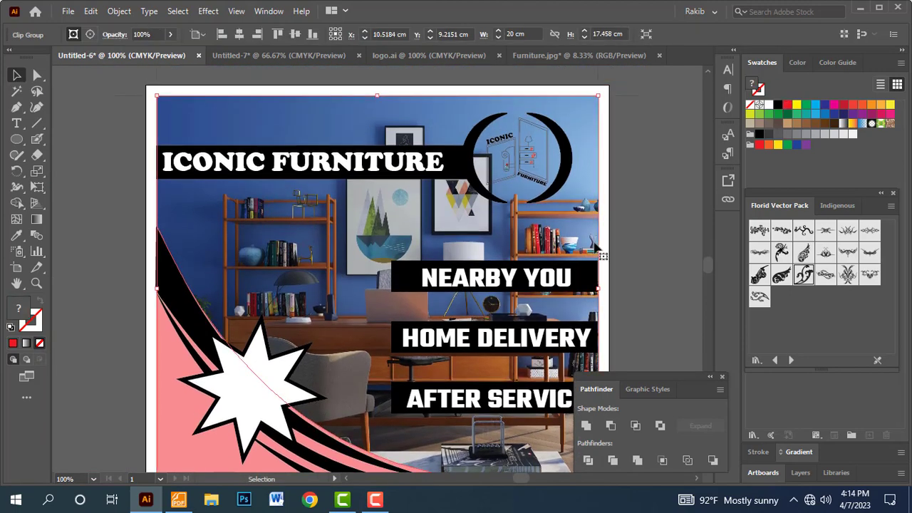
left_click(618, 212)
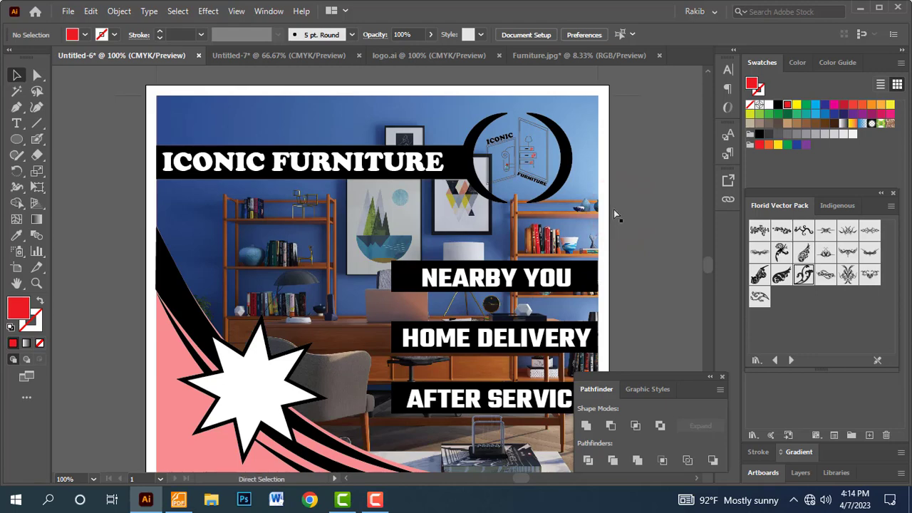
key("ctrl+plus")
key("ctrl+plus")
key("ctrl+plus")
key("ctrl+0")
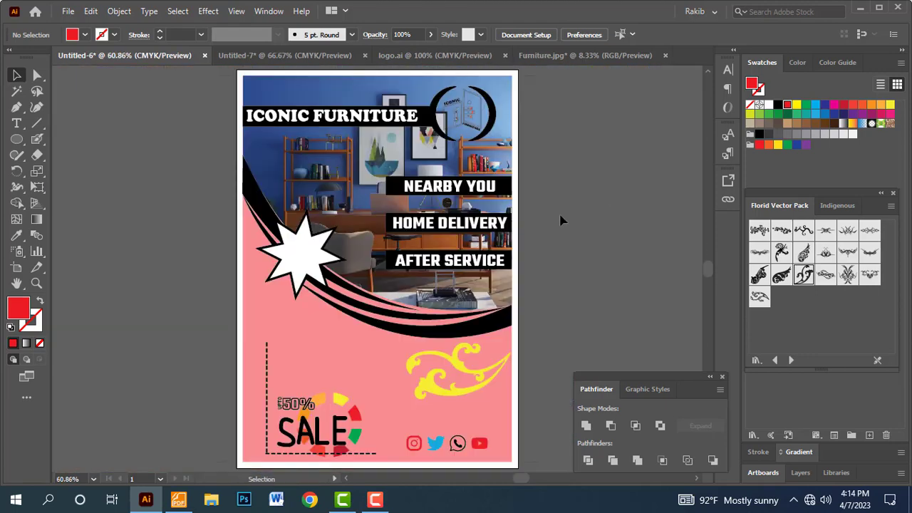
key("alt+Tab")
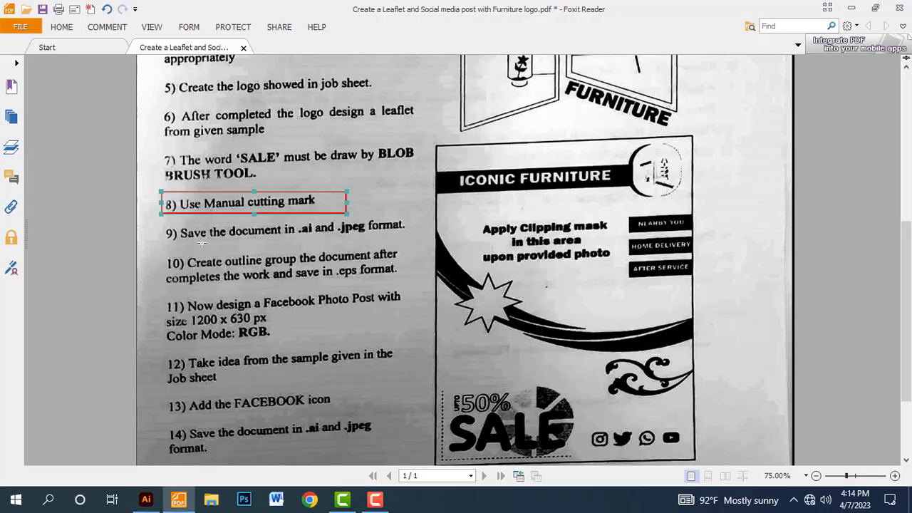
- Move the red box from item 8 to item 9 ('Save the document in .ai and .jpeg format')
key("ctrl+z")
left_click_drag(153, 220, 413, 244)
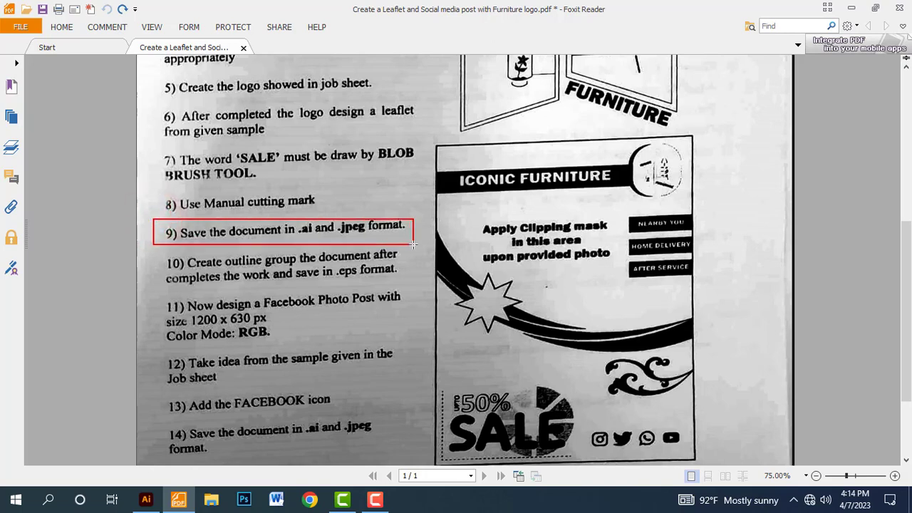
left_click_drag(414, 245, 413, 244)
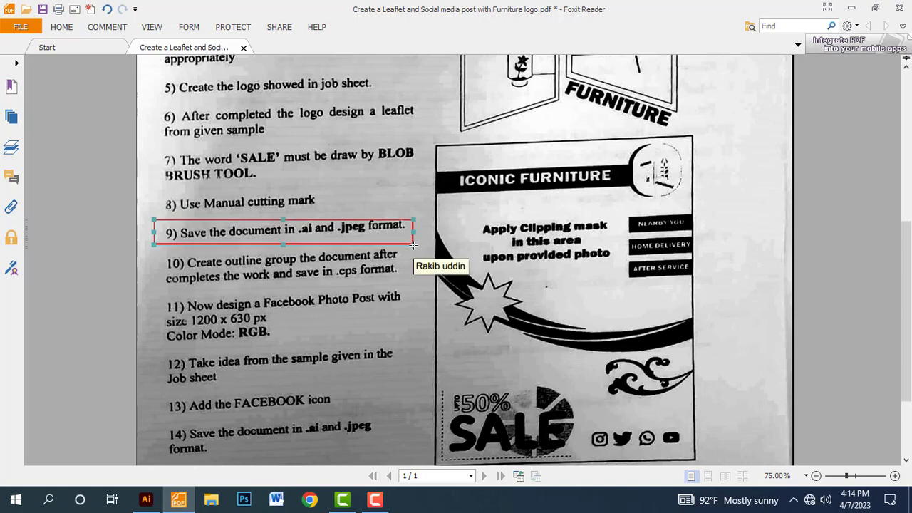
key("alt+Tab")
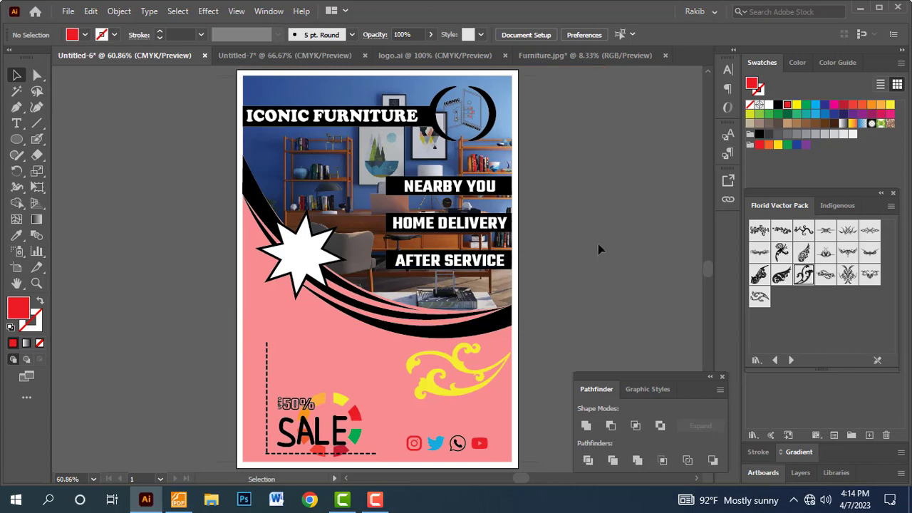
- Start Save As, choosing the Desktop as location and Adobe Illustrator format
left_click(598, 244)
left_click(69, 12)
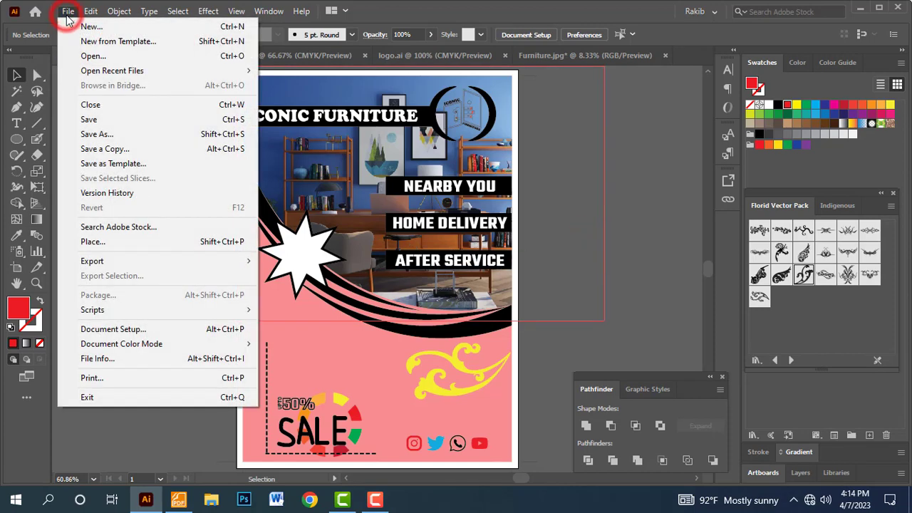
left_click(104, 133)
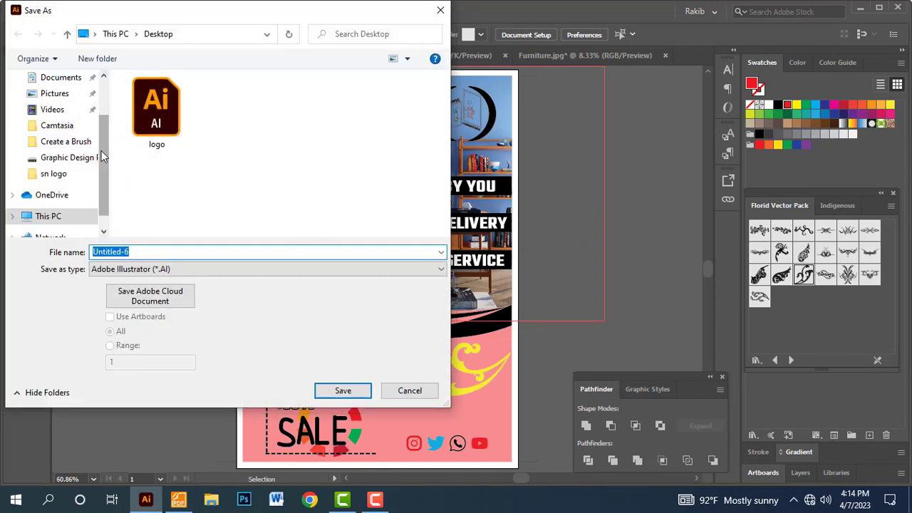
left_click_drag(101, 150, 103, 106)
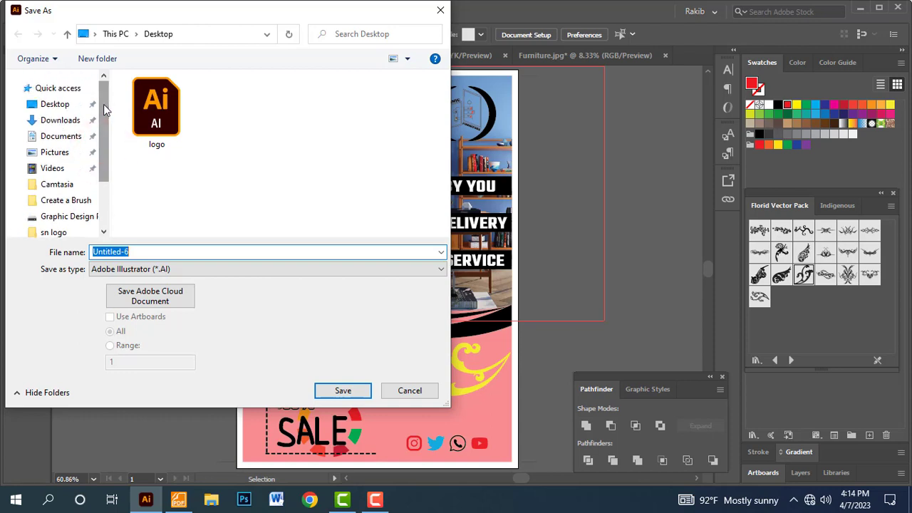
left_click(59, 102)
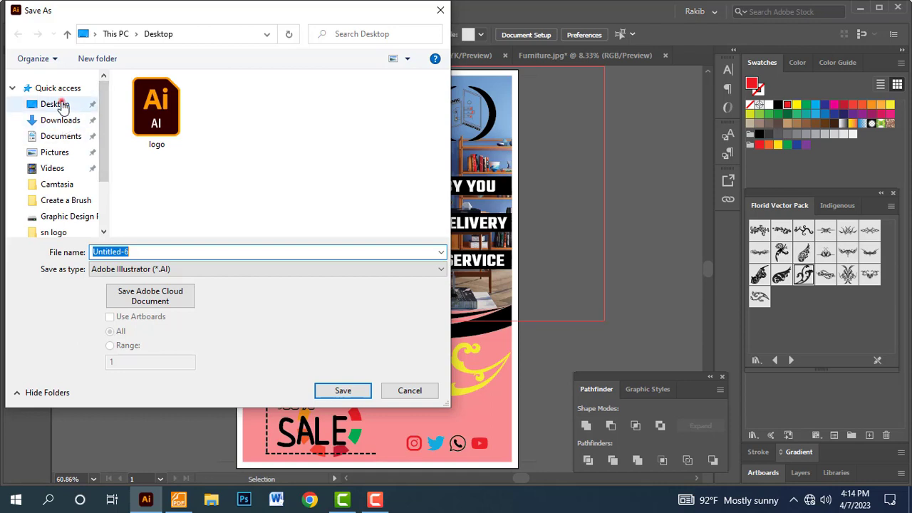
left_click(141, 269)
left_click(164, 281)
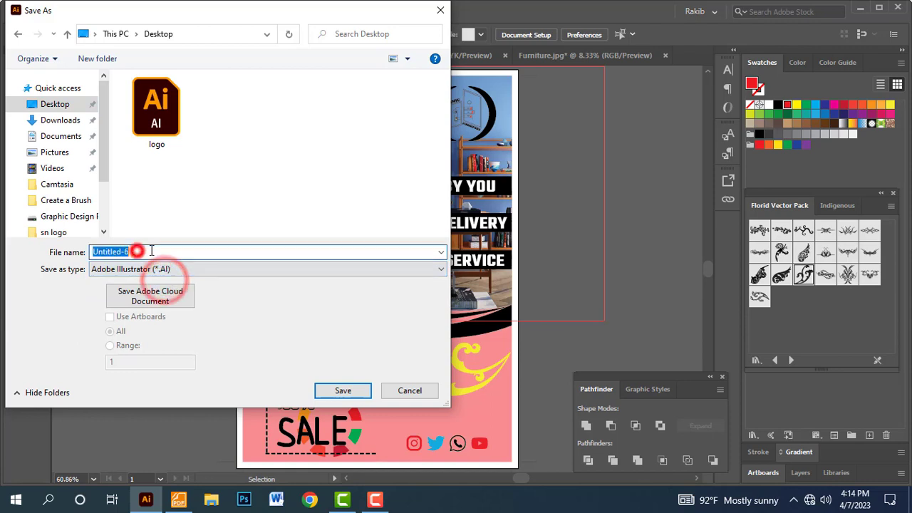
- Name the file Iconic Furniture and save it with the default Illustrator options
left_click(153, 251)
double_click(154, 251)
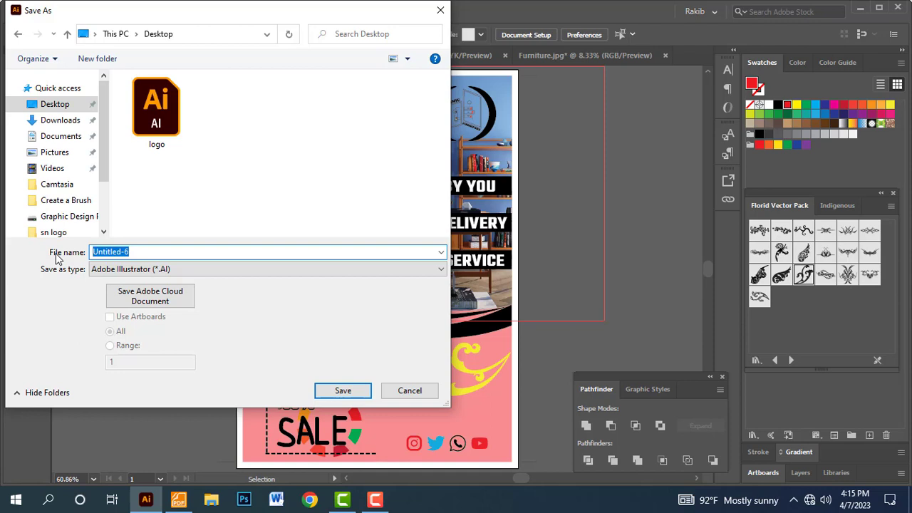
key("BackSpace")
type("Iconic Furnitu")
type("re")
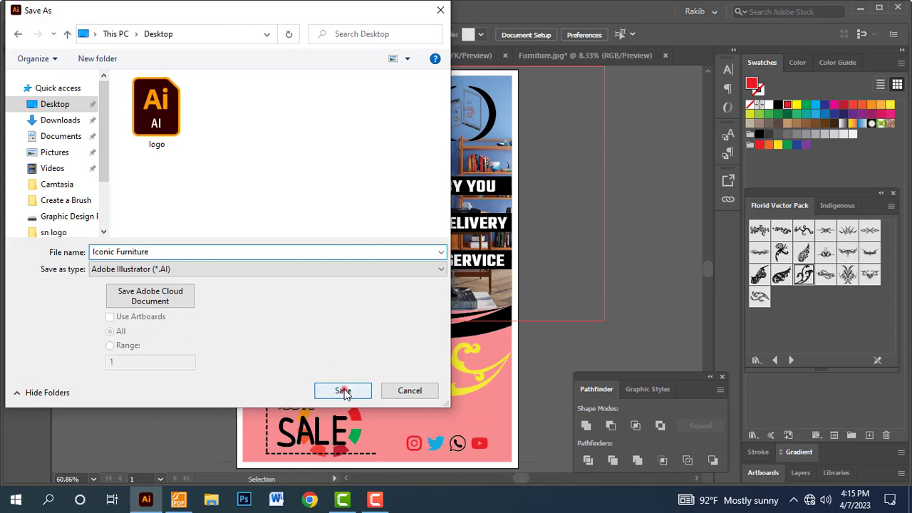
left_click(344, 390)
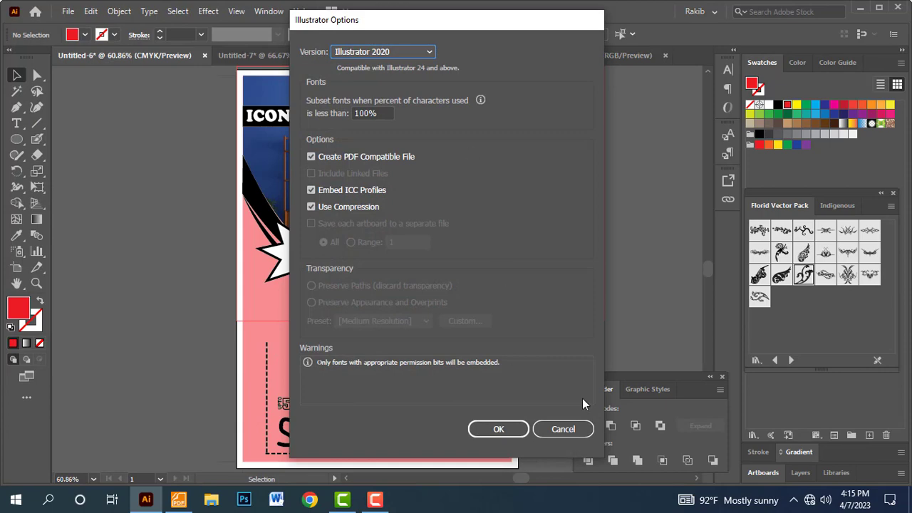
left_click(509, 432)
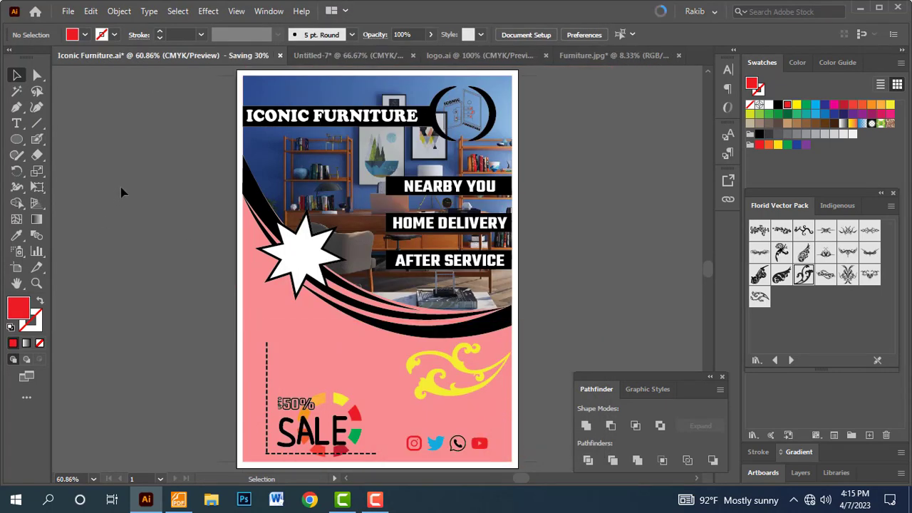
- Export the flyer as a JPEG to the Desktop at maximum quality
left_click(67, 11)
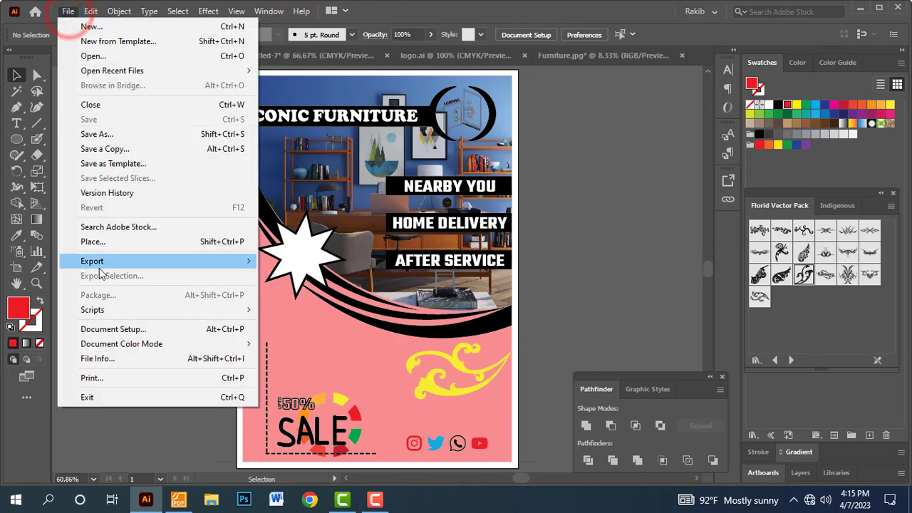
left_click(92, 261)
left_click(303, 277)
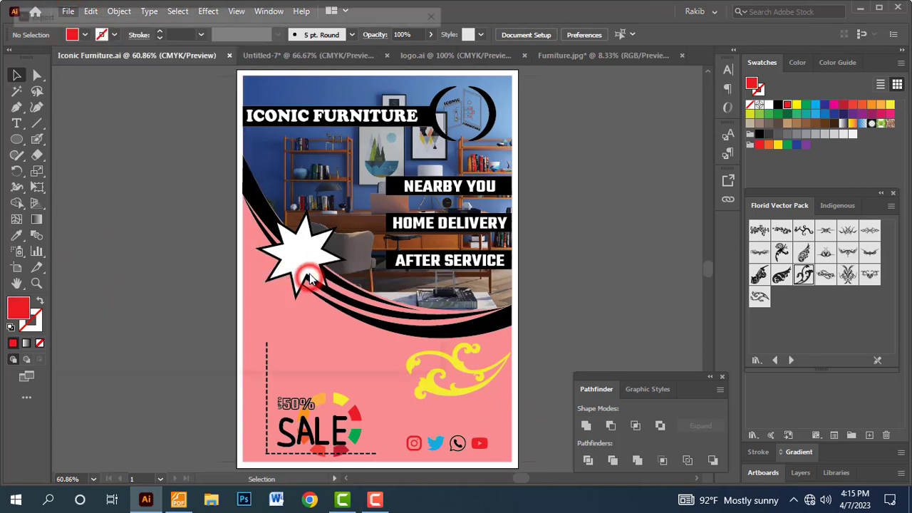
left_click(142, 268)
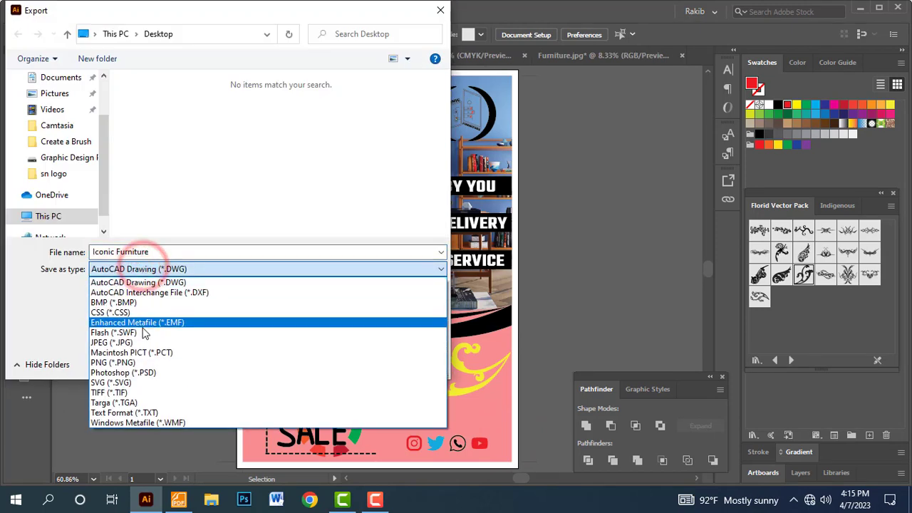
left_click(122, 343)
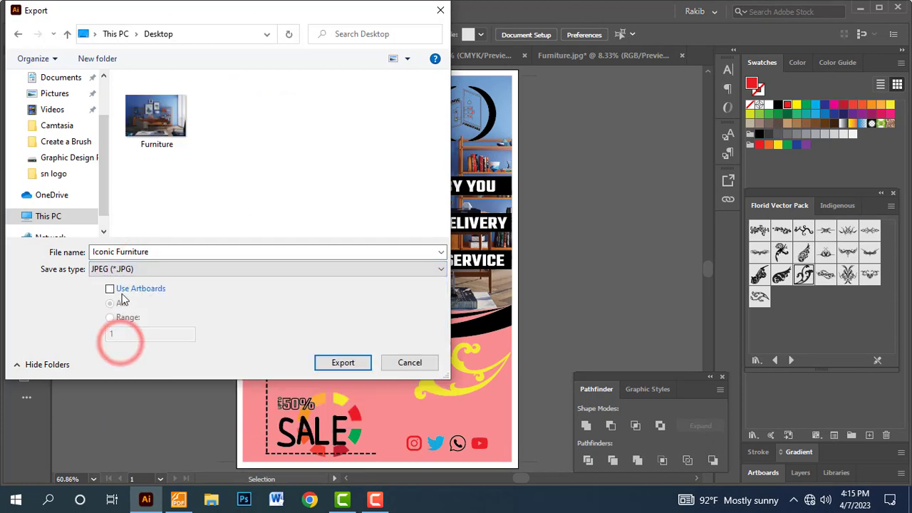
scroll(45, 105, "up", 1)
left_click(52, 104)
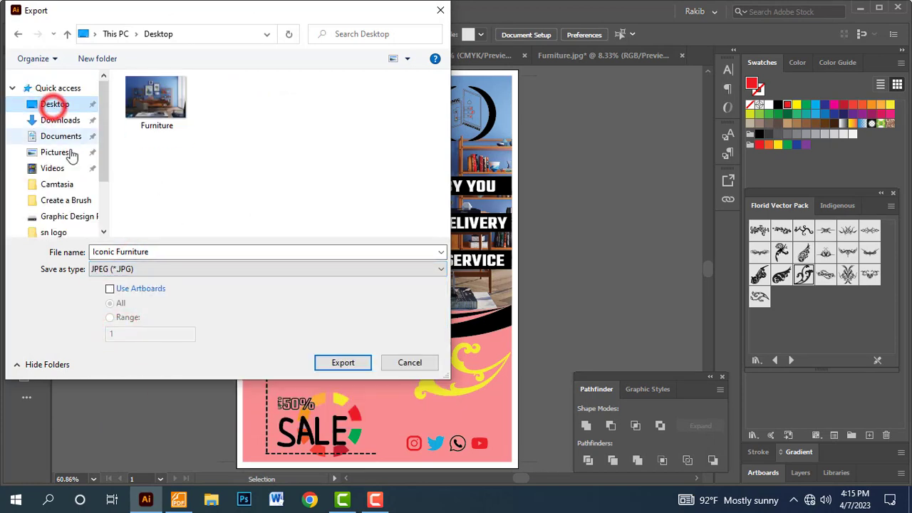
left_click(345, 364)
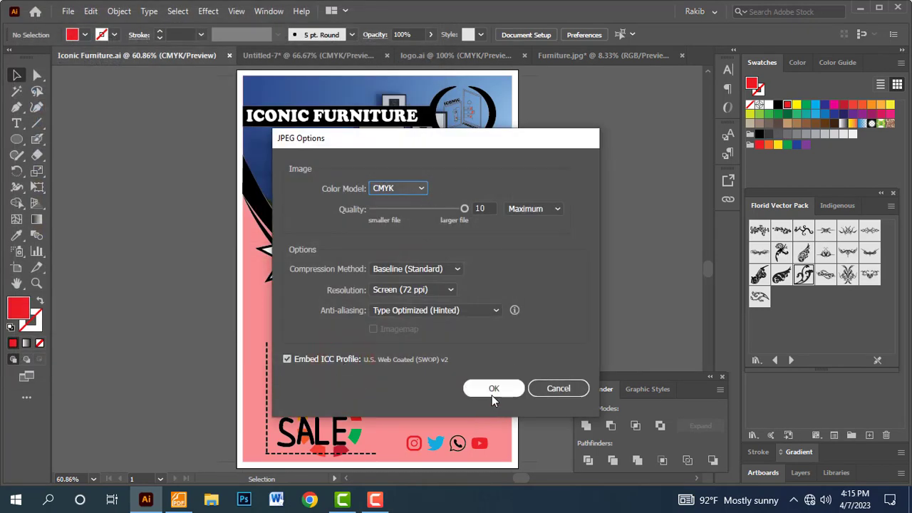
left_click(492, 392)
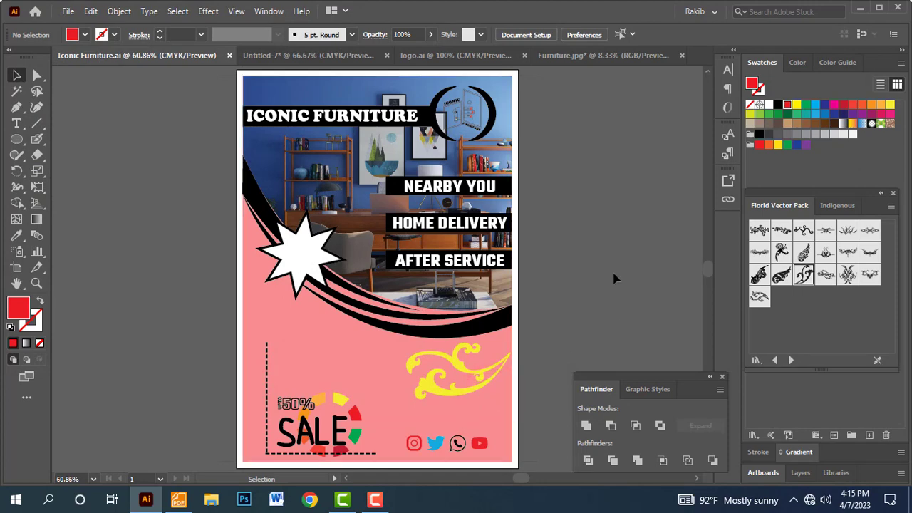
left_click(909, 505)
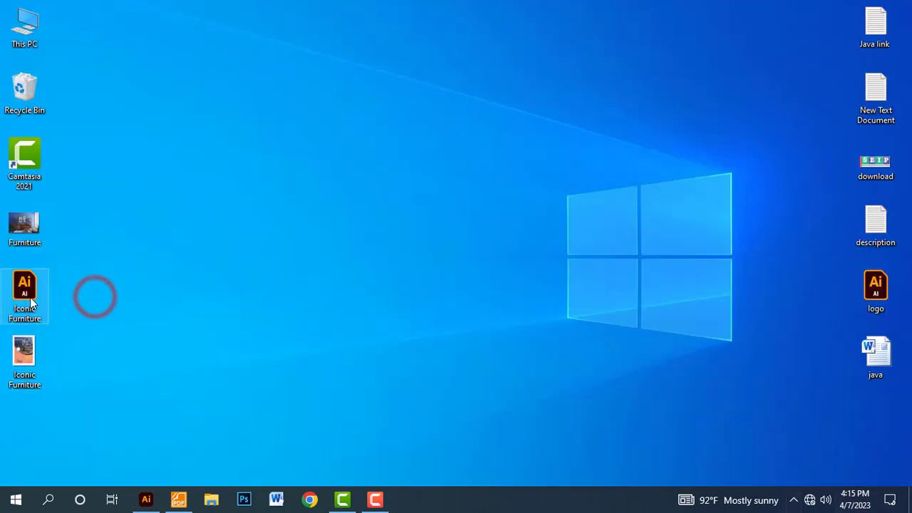
- Place the Iconic Furniture .ai and .jpg icons together at the top, then preview the JPEG in Photos
mouse_move(29, 296)
left_mouse_down()
mouse_move(204, 125)
mouse_move(202, 74)
left_mouse_up()
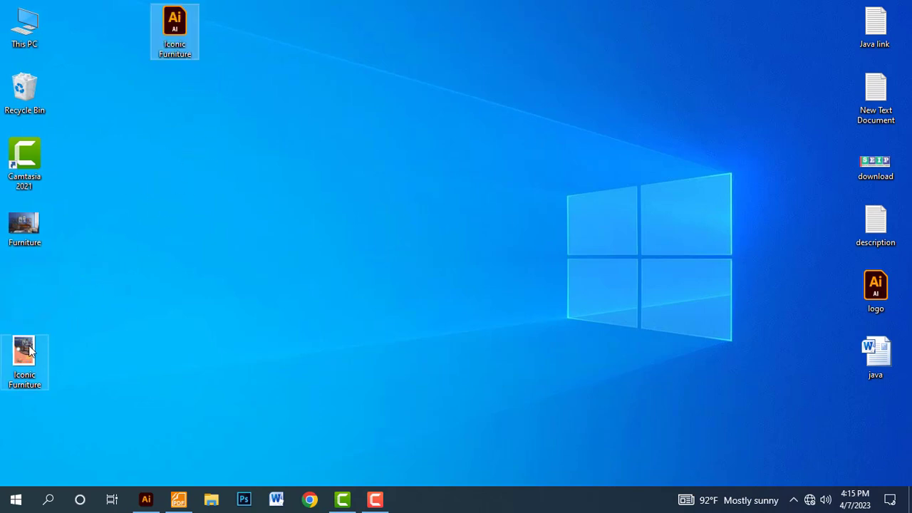
left_click_drag(27, 352, 225, 32)
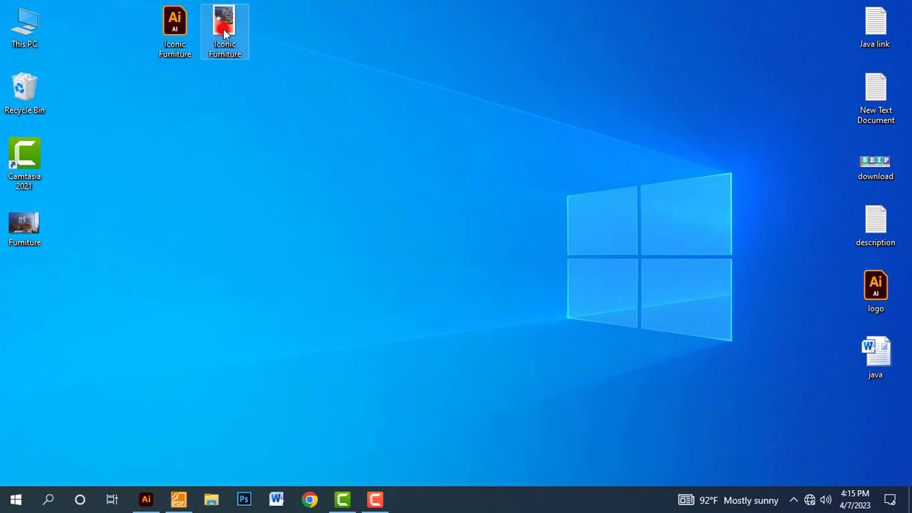
double_click(224, 32)
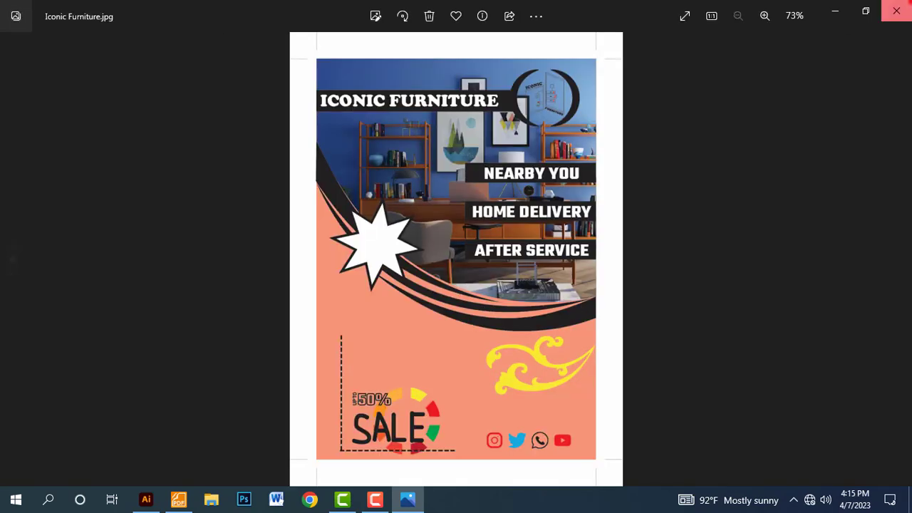
left_click(897, 10)
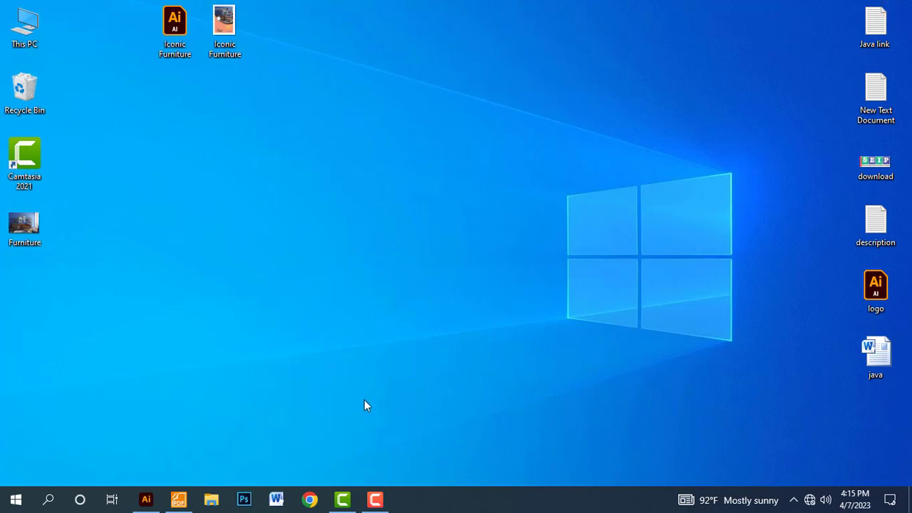
- In the job sheet, move the red box from item 9 to item 10 (outline, group, save as .eps)
key("alt+Tab")
key("alt+Tab")
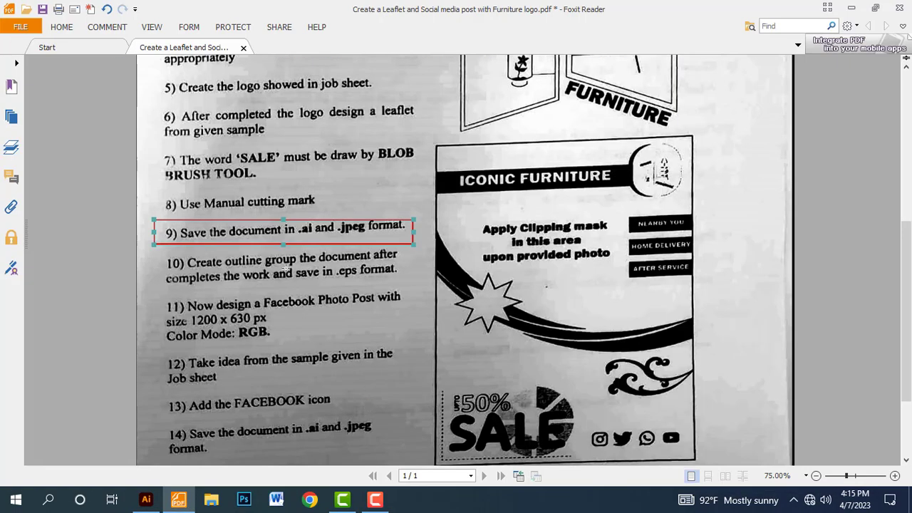
key("ctrl+z")
scroll(209, 241, "down", 3)
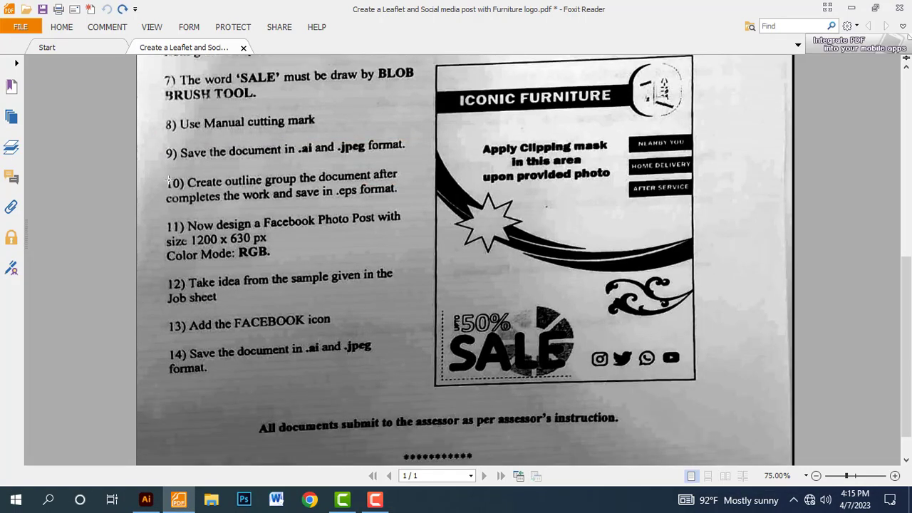
left_click_drag(156, 169, 417, 207)
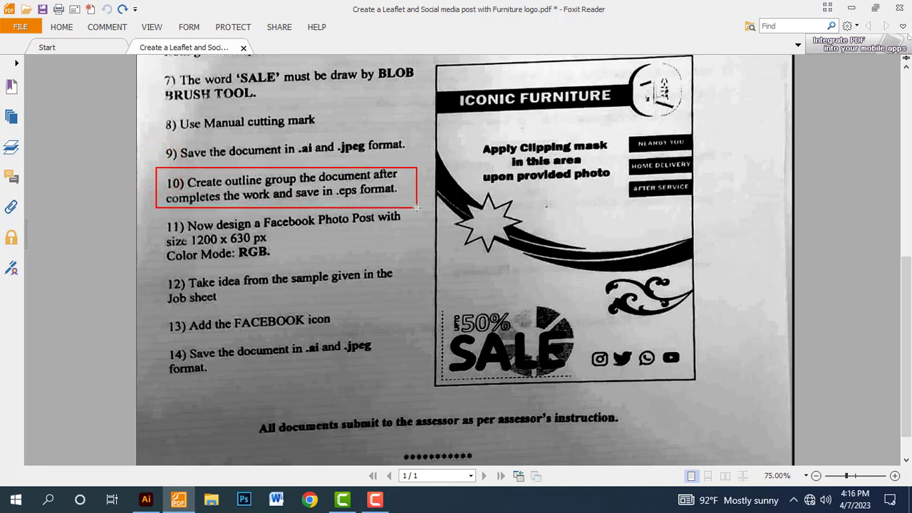
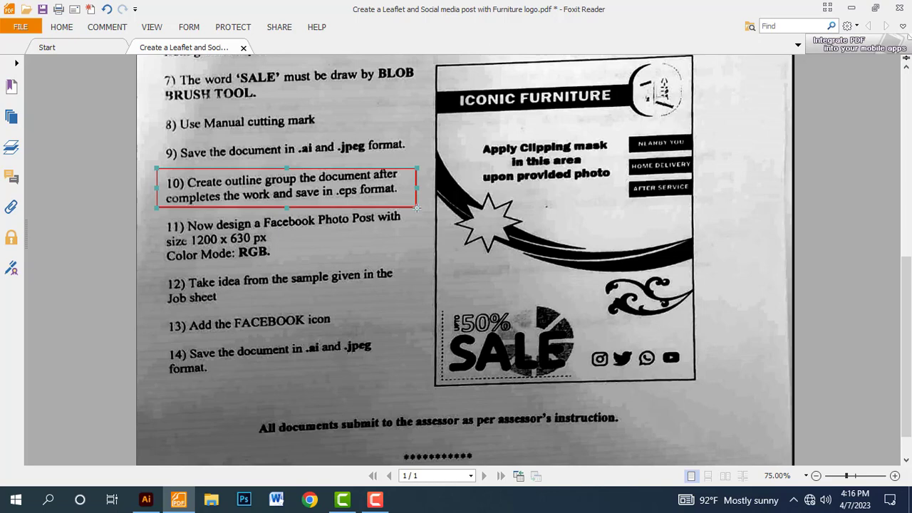
- Switch from the Foxit task sheet to the Iconic Furniture artwork in Illustrator
key("alt+Tab")
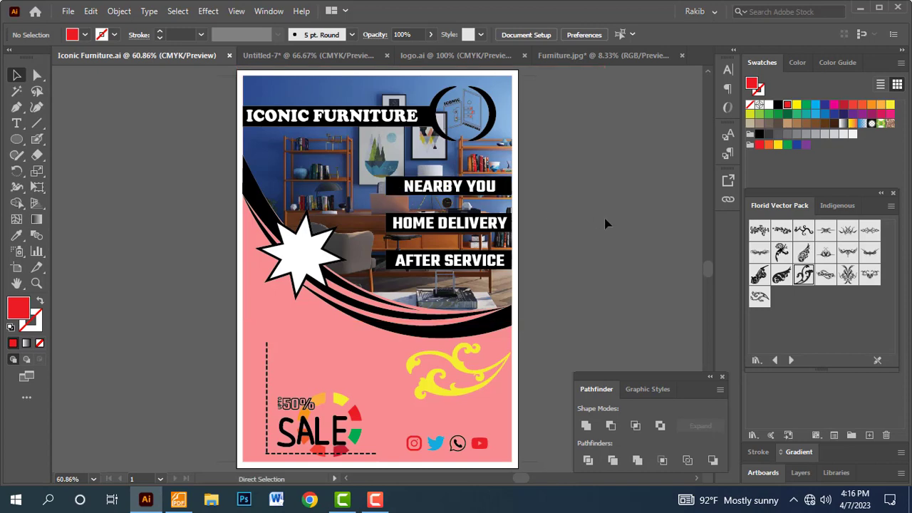
- Convert the ICONIC FURNITURE title text to outlines
left_click_drag(352, 146, 351, 146)
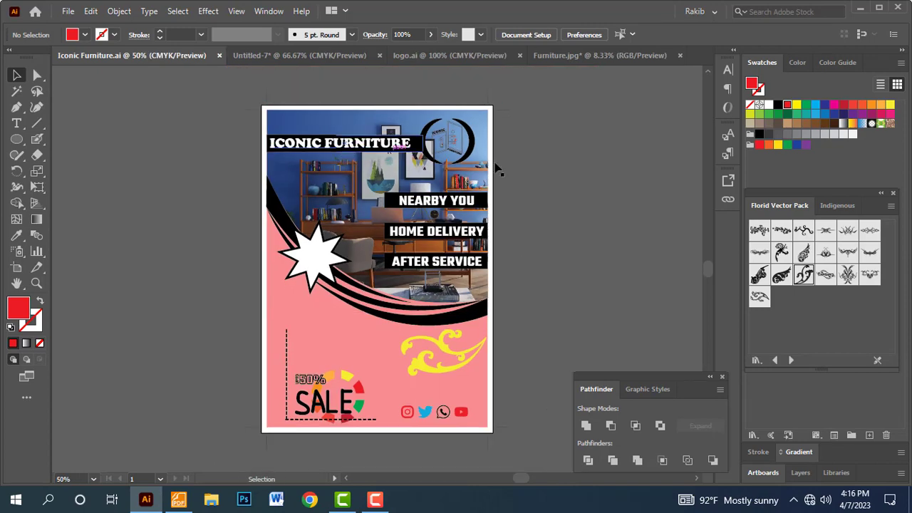
left_click(546, 97)
key("ctrl+a")
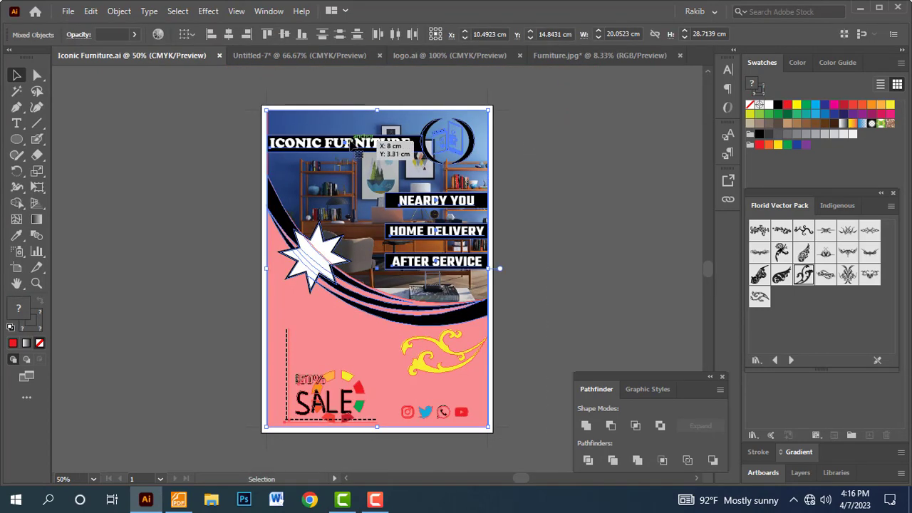
right_click(349, 137)
left_click(541, 199)
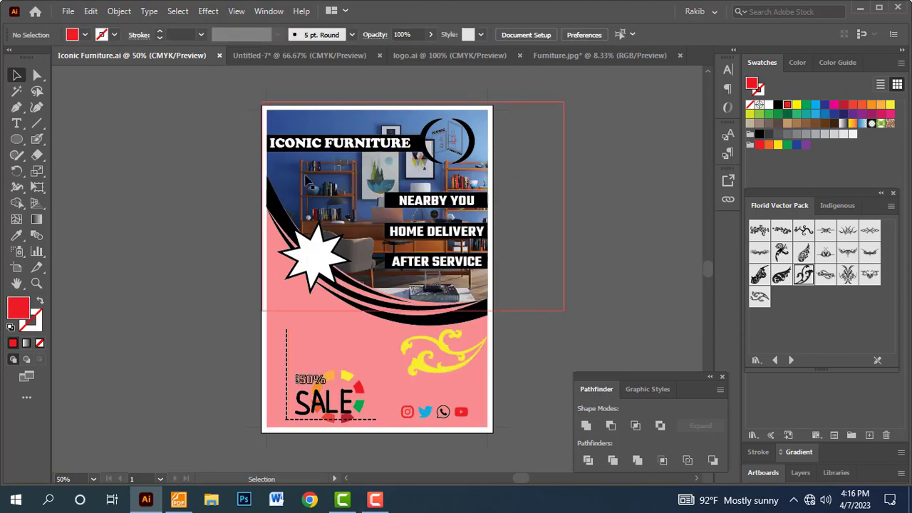
right_click(316, 141)
left_click(554, 191)
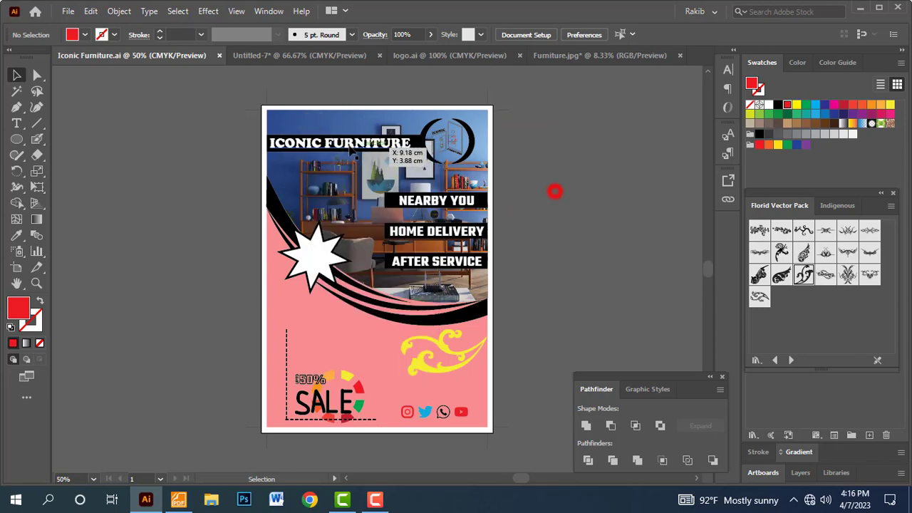
left_click(344, 141)
right_click(335, 123)
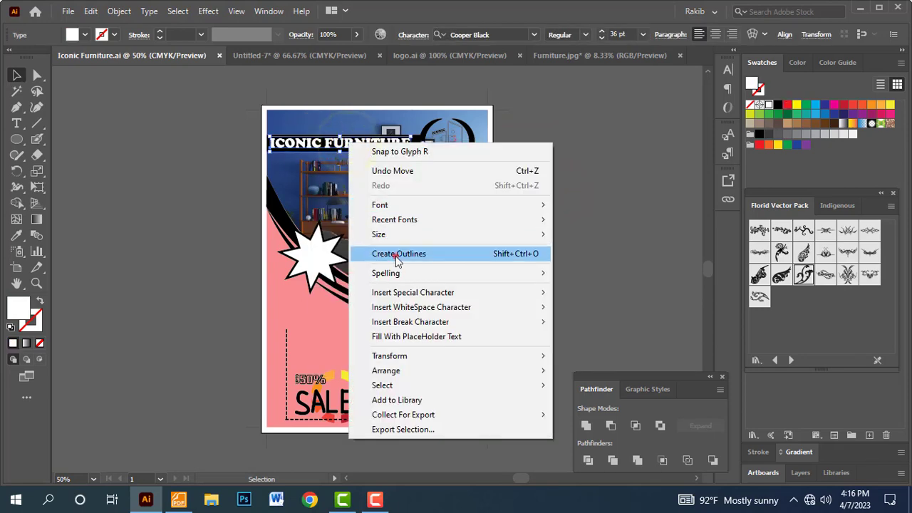
left_click(396, 254)
right_click(432, 200)
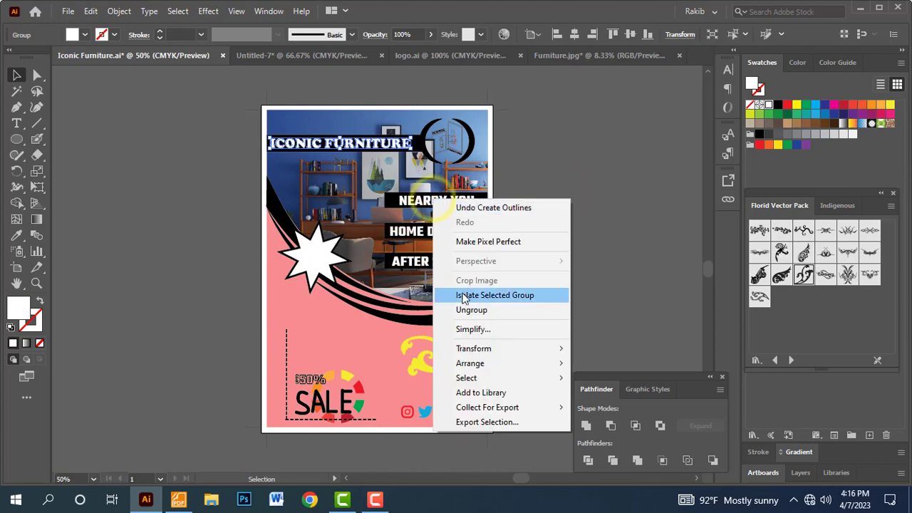
left_click(633, 295)
- Outline the NEARBY YOU, HOME DELIVERY and AFTER SERVICE banners, then select all artwork
left_click(440, 200)
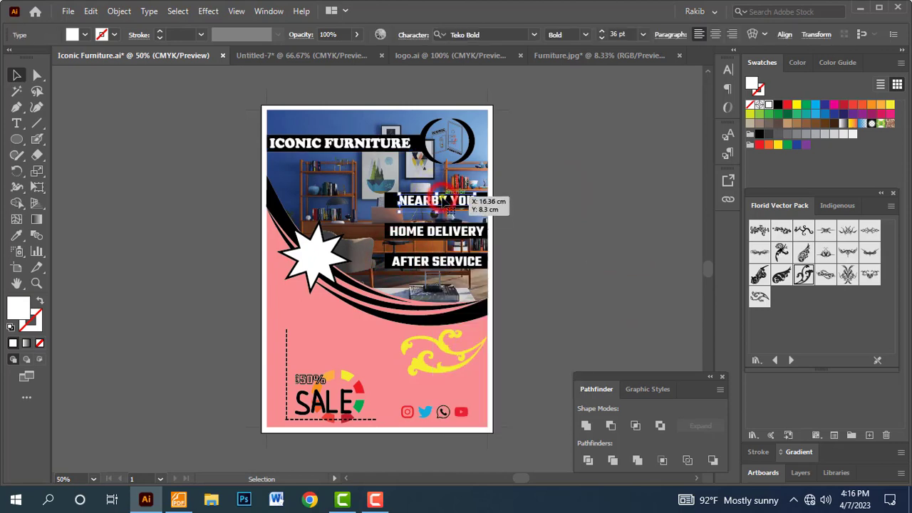
right_click(442, 199)
left_click(492, 301)
left_click(438, 231)
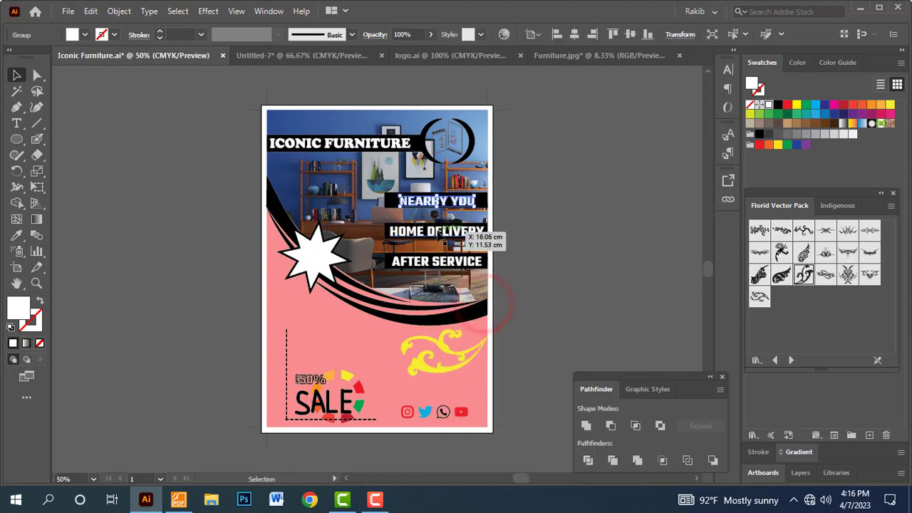
right_click(438, 231)
left_click(481, 303)
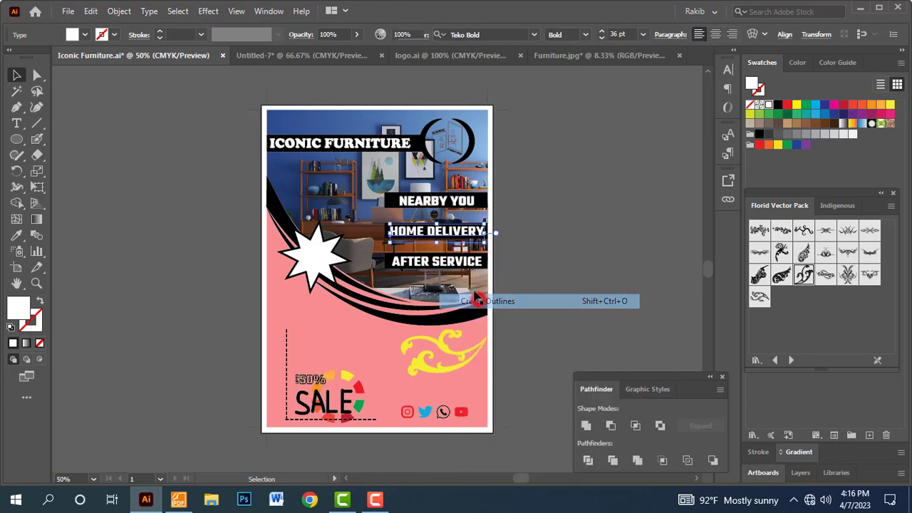
left_click(436, 261)
right_click(436, 262)
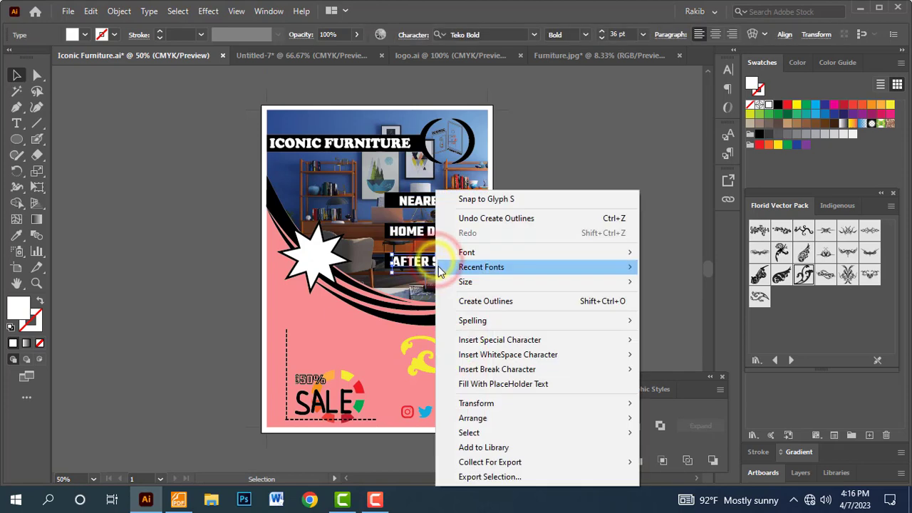
left_click(482, 300)
left_click(546, 291)
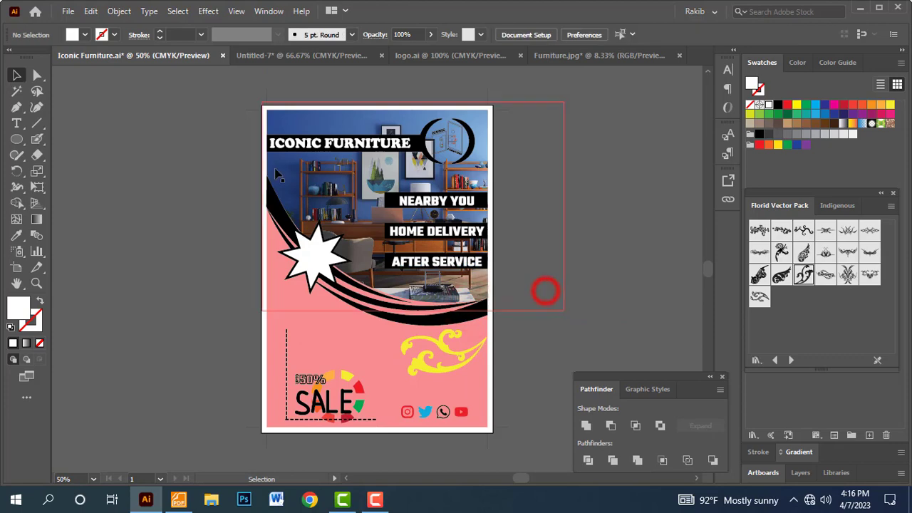
left_click_drag(238, 112, 540, 444)
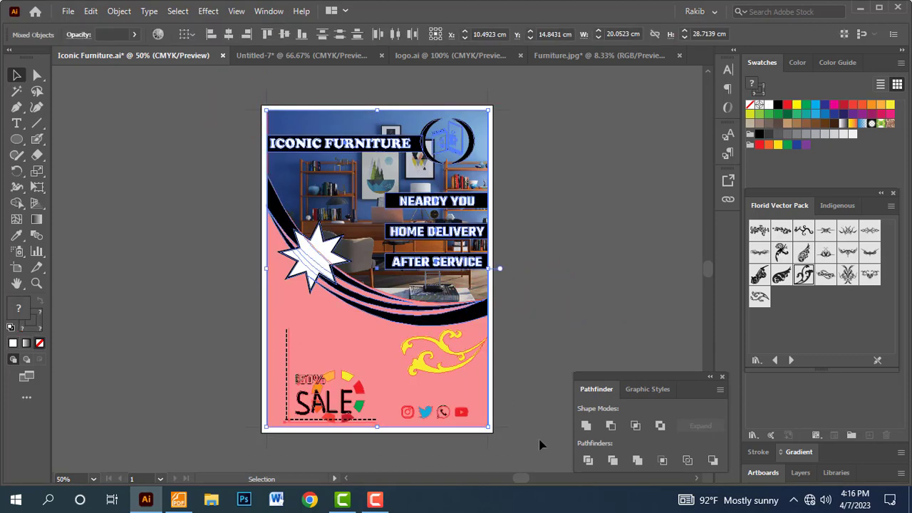
- Expand the appearance of all the selected artwork
left_click(119, 11)
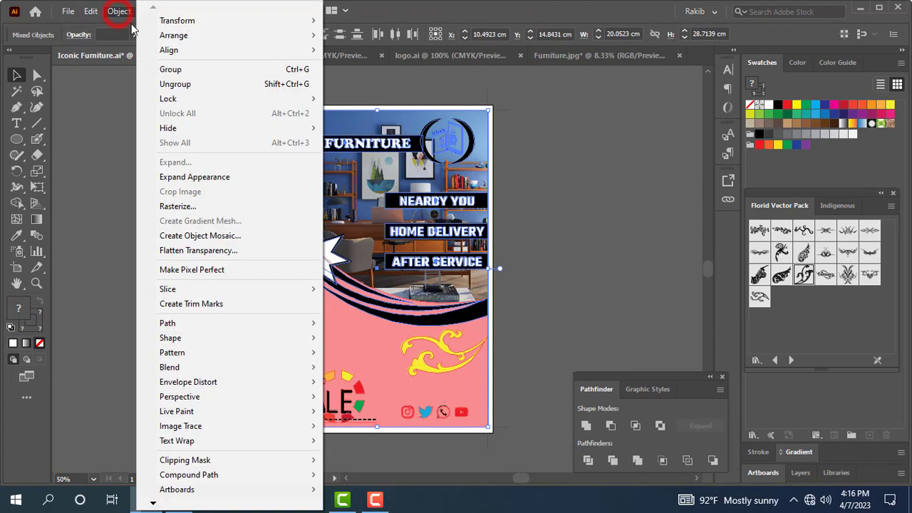
left_click(197, 182)
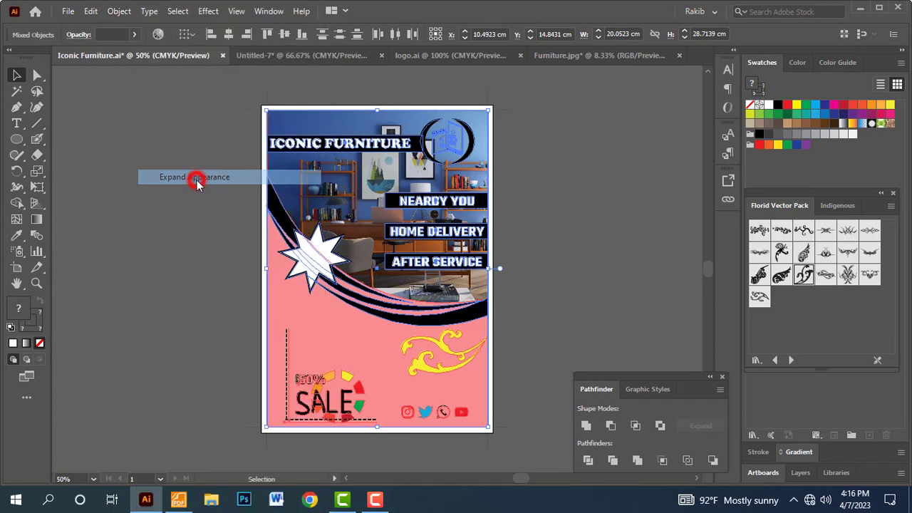
left_click(556, 271)
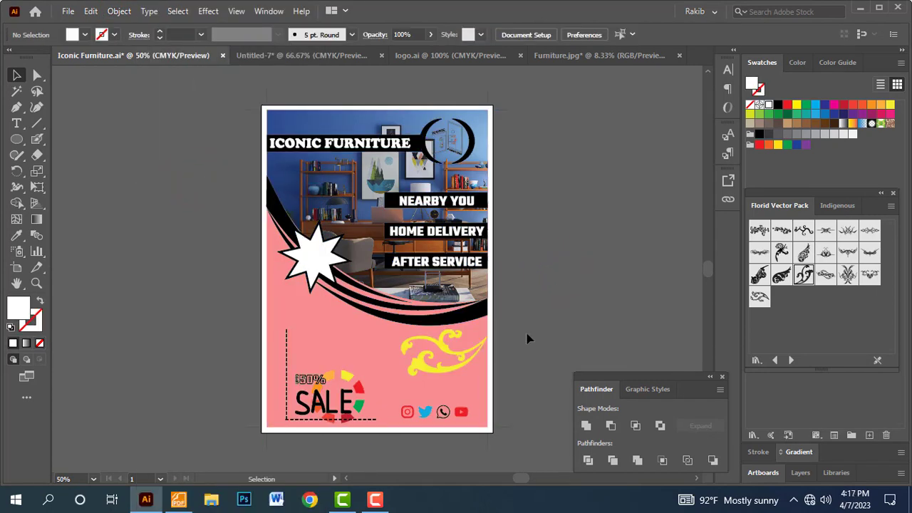
- Group everything on the artboard into a single group
left_click_drag(200, 92, 542, 450)
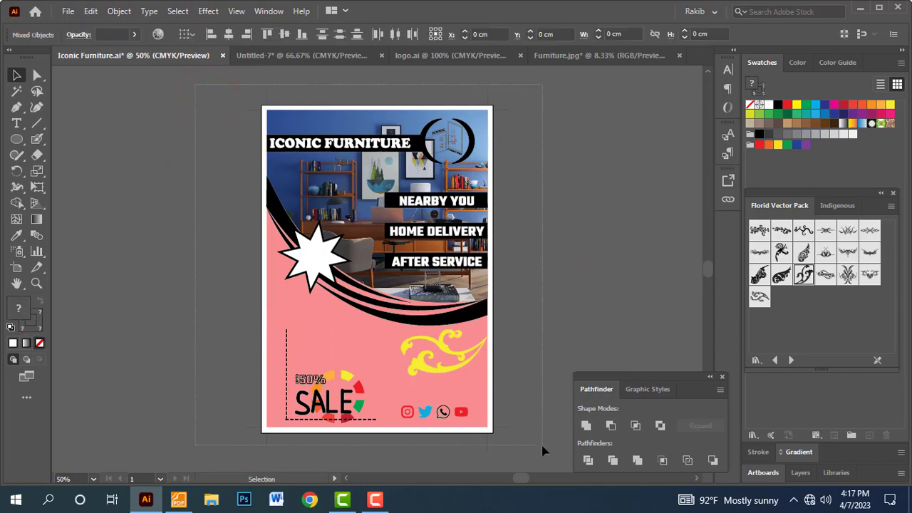
left_click(119, 11)
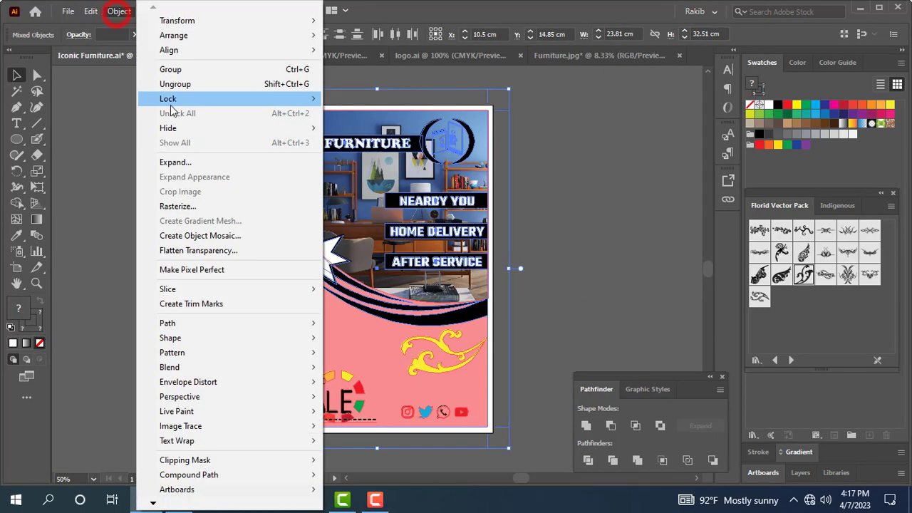
left_click(173, 67)
left_click(613, 251)
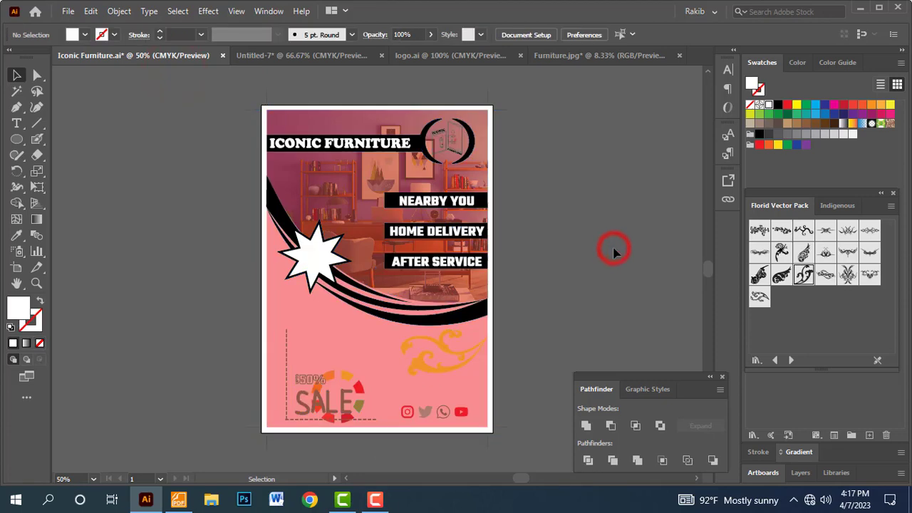
key("ctrl+a")
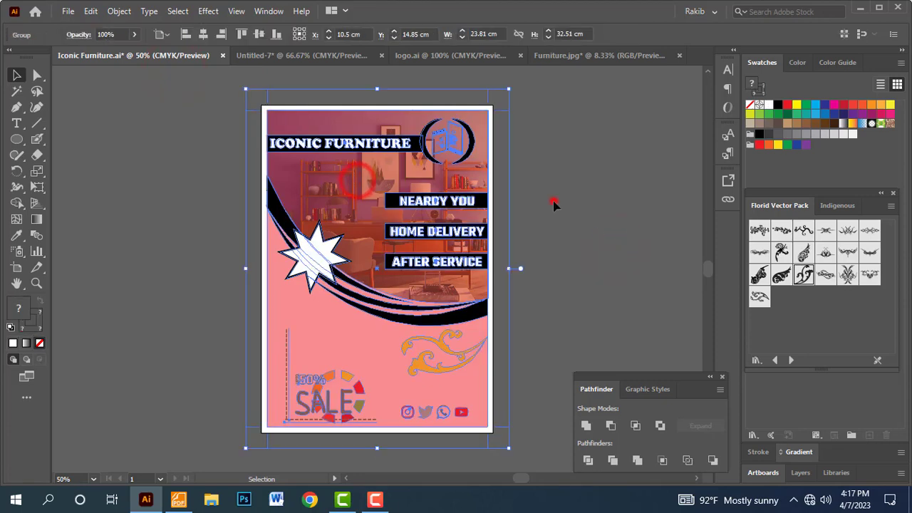
left_click(554, 205)
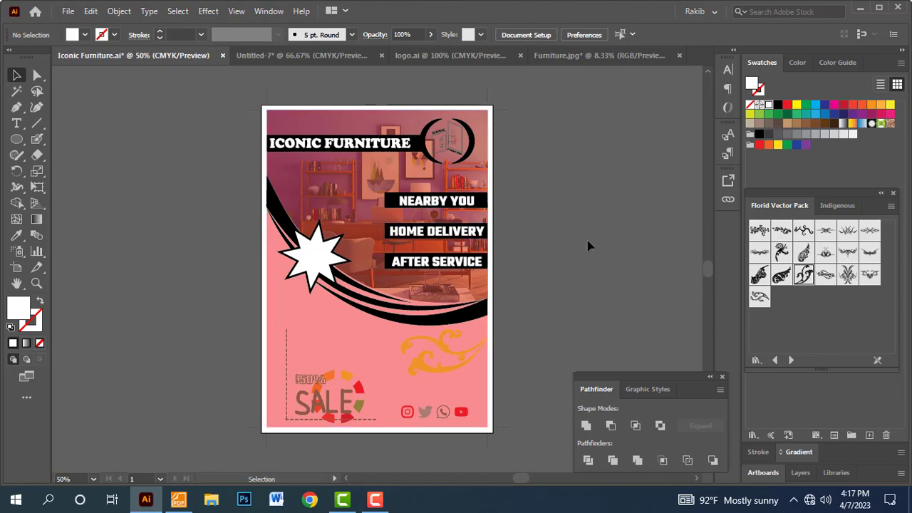
- Send the leaflet artwork to the back of the stacking order
key("ctrl+a")
left_click(623, 259)
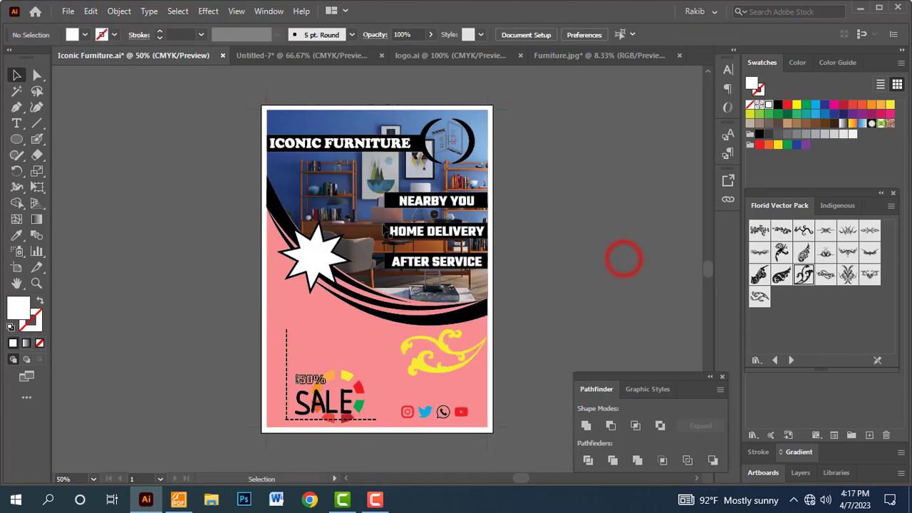
left_click(364, 211)
left_click(580, 228)
left_click_drag(539, 105, 389, 369)
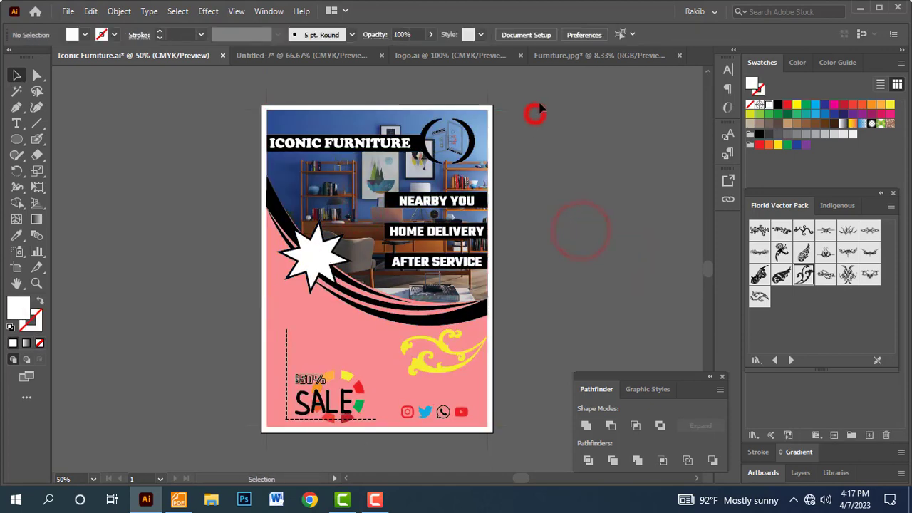
key("ctrl+a")
left_click(599, 244)
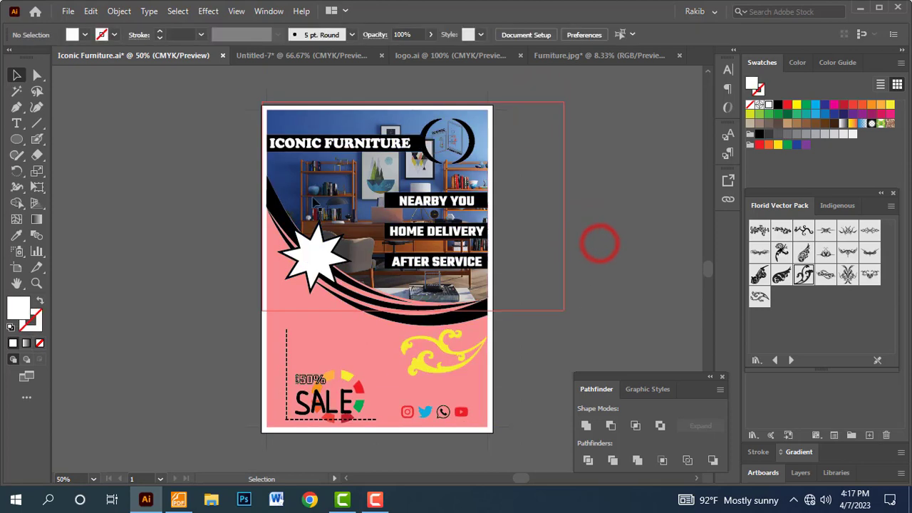
left_click(311, 202)
right_click(337, 192)
mouse_move(375, 356)
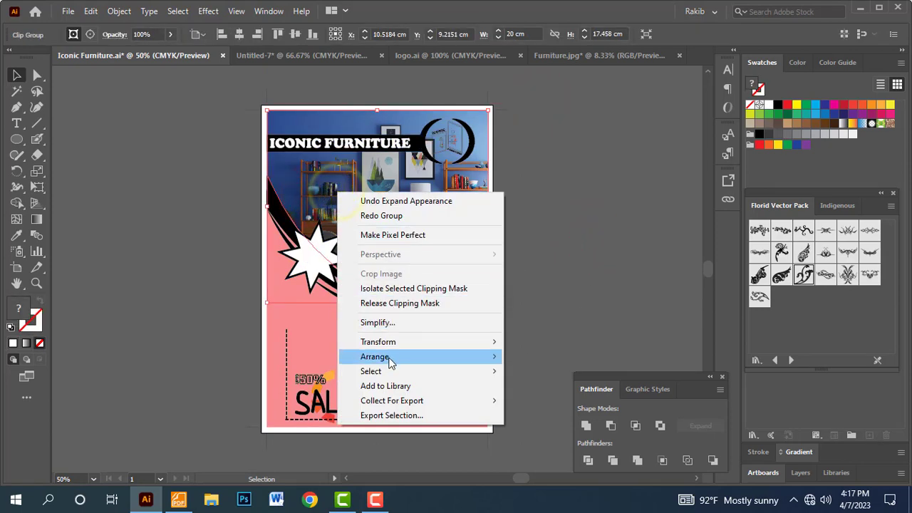
left_click(585, 243)
key("ctrl+a")
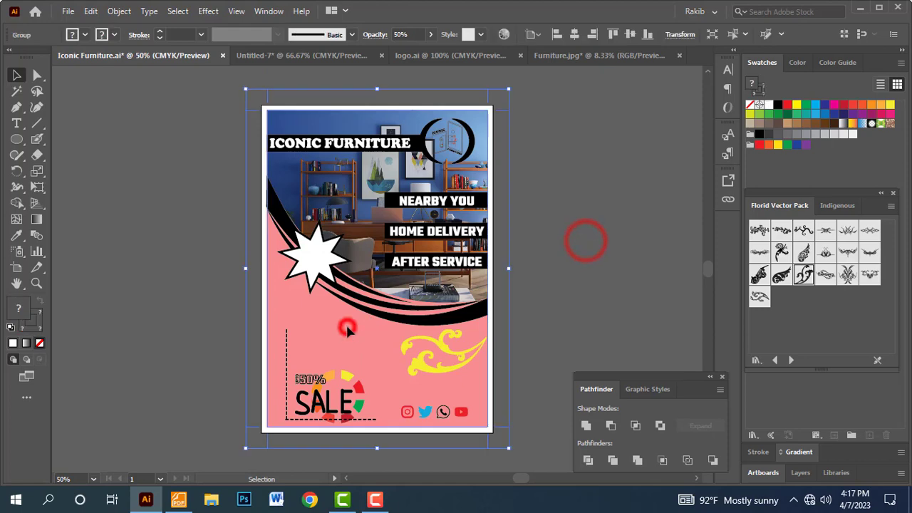
right_click(348, 327)
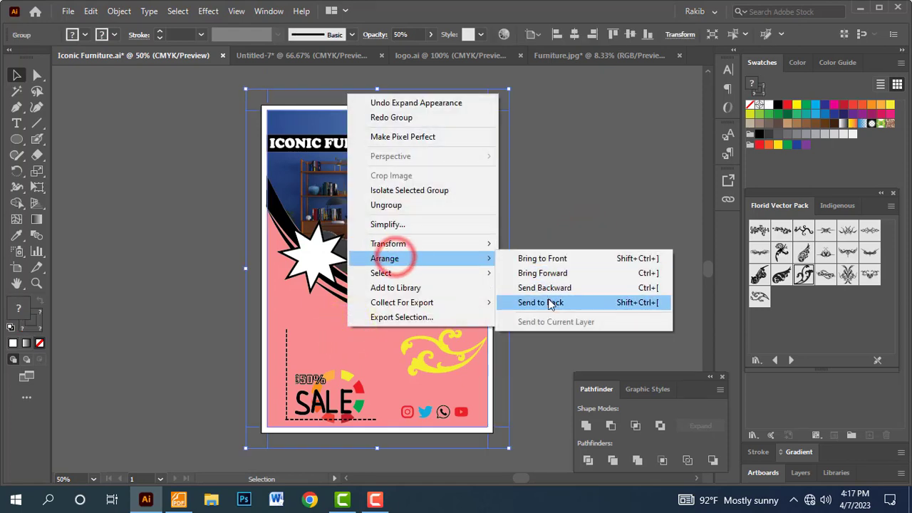
left_click(549, 302)
left_click(590, 232)
- Marquee-select the whole leaflet and group it into one piece
left_click_drag(528, 94, 249, 415)
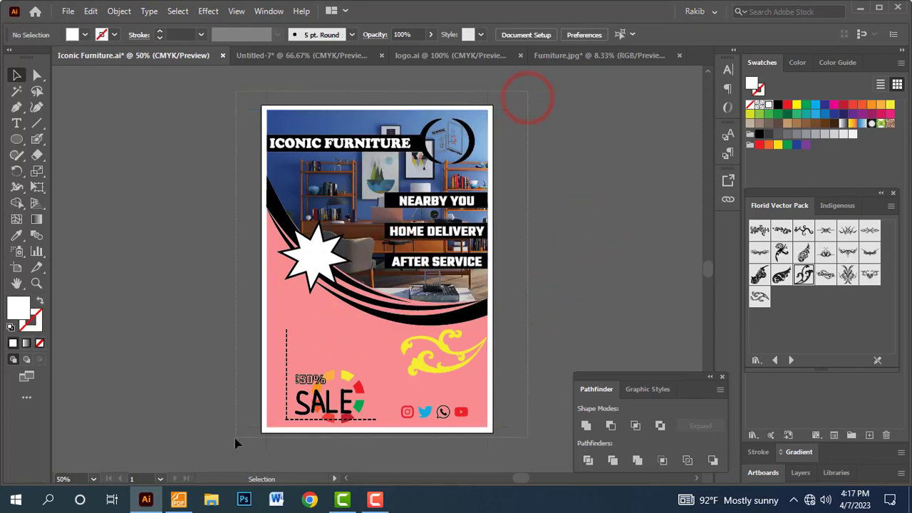
left_click(656, 247)
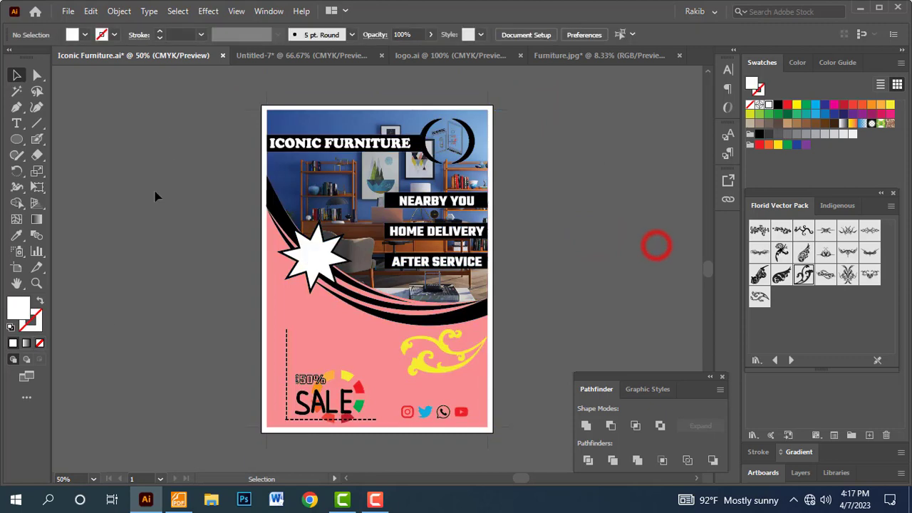
left_click_drag(410, 308, 196, 239)
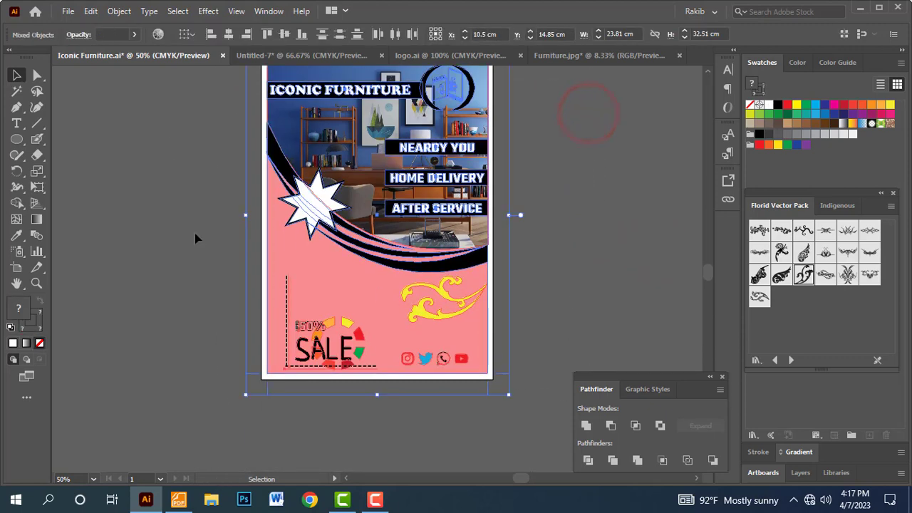
left_click(119, 11)
left_click(102, 117)
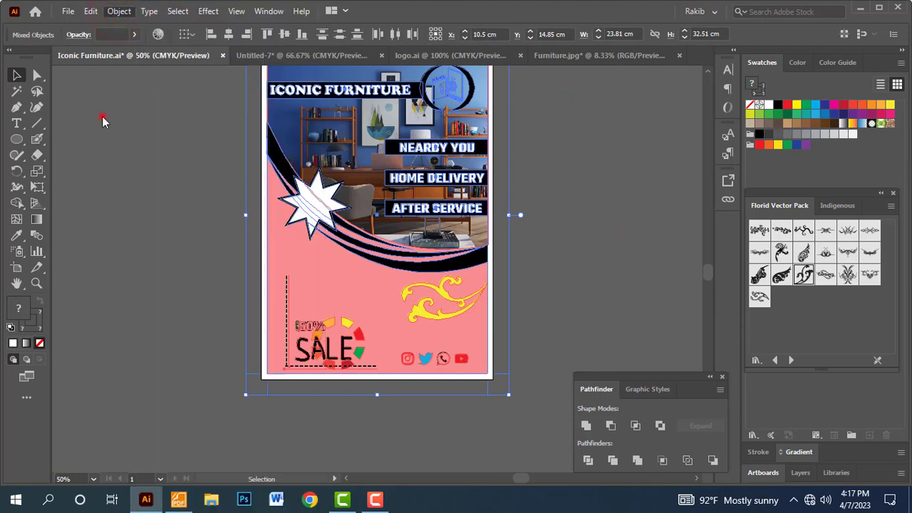
left_click(698, 264)
scroll(633, 289, "up", 2)
scroll(603, 299, "up", 3)
scroll(595, 303, "down", 2)
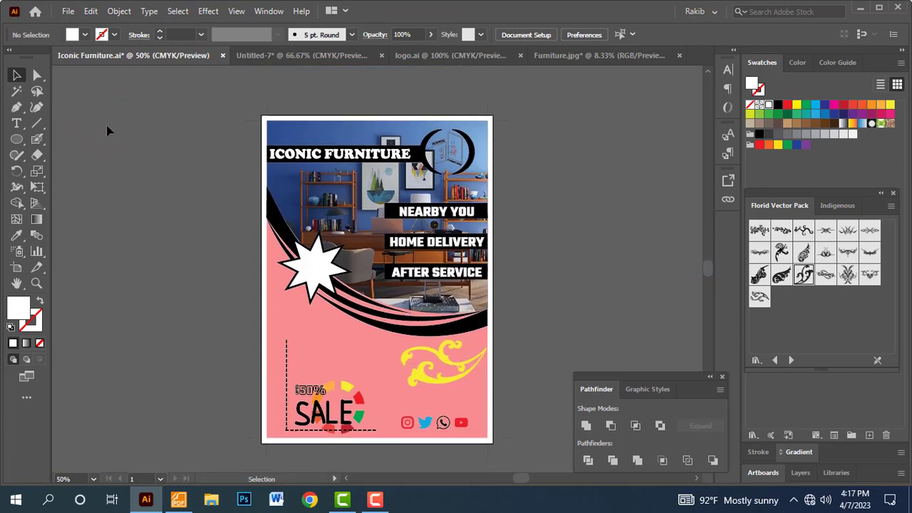
- Save as Iconic Furniture.eps on the Desktop, Illustrator EPS type, default EPS options
left_click(68, 11)
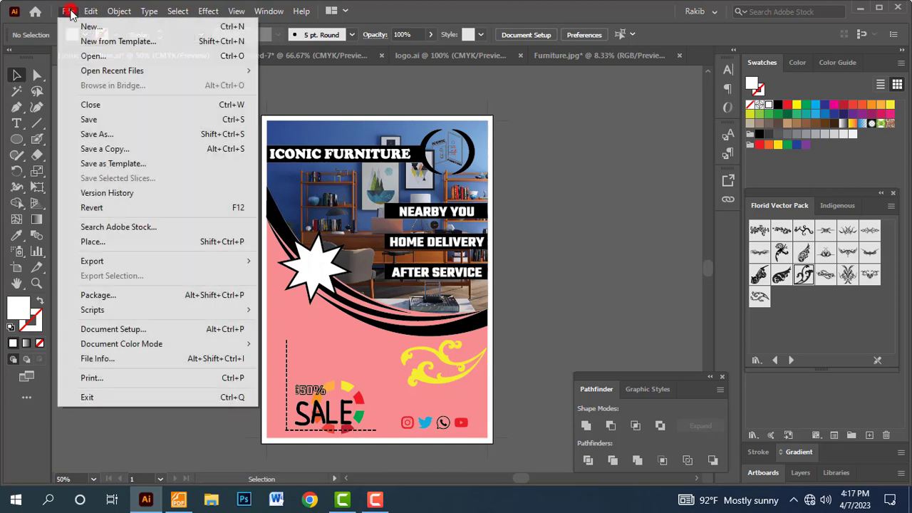
left_click(100, 137)
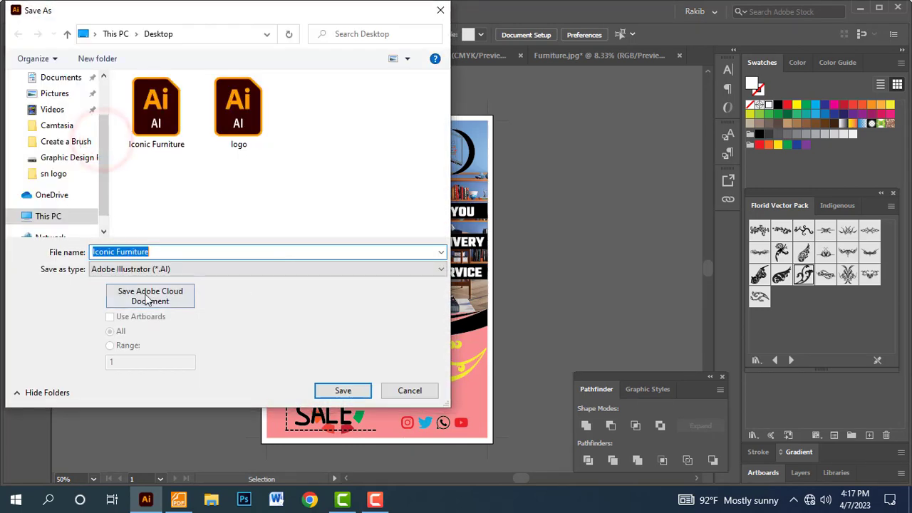
left_click(123, 272)
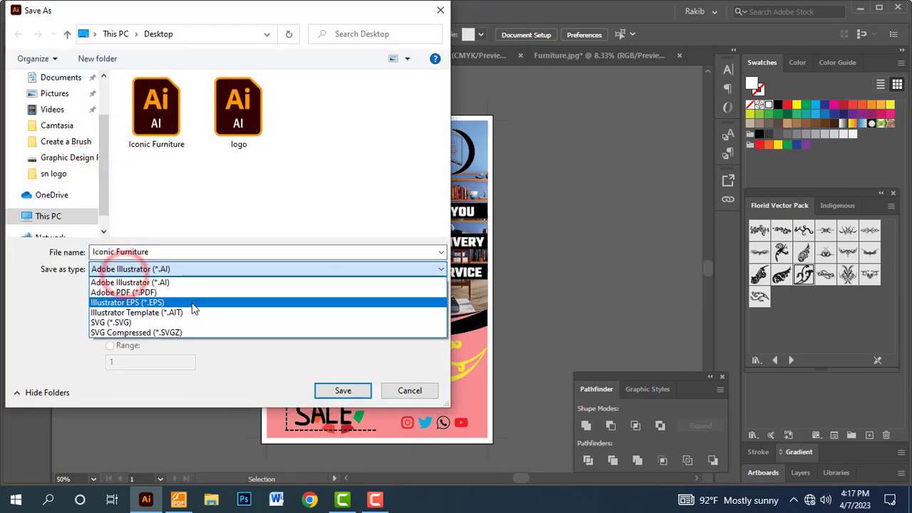
left_click(174, 303)
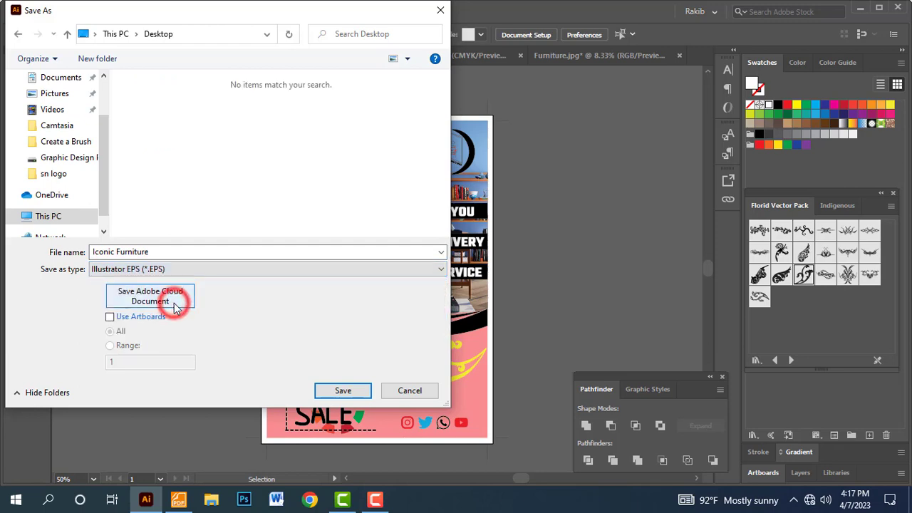
left_click(62, 104)
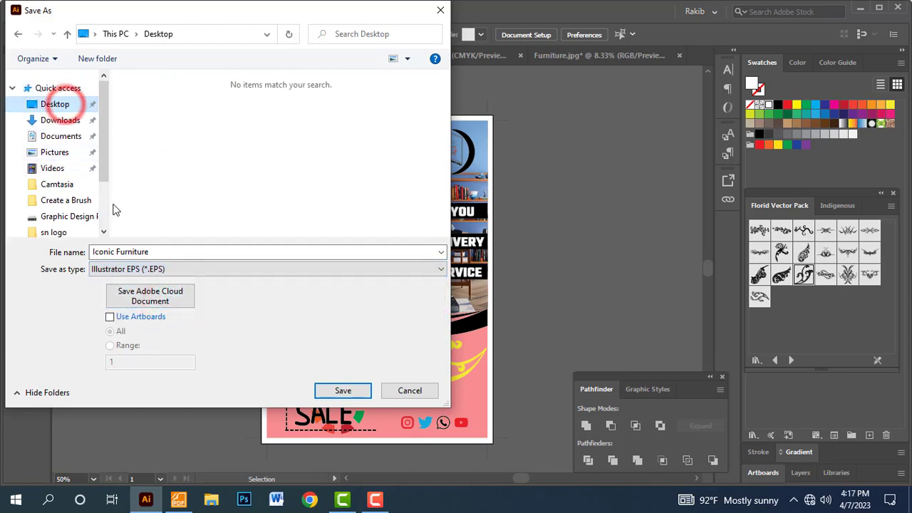
left_click(344, 391)
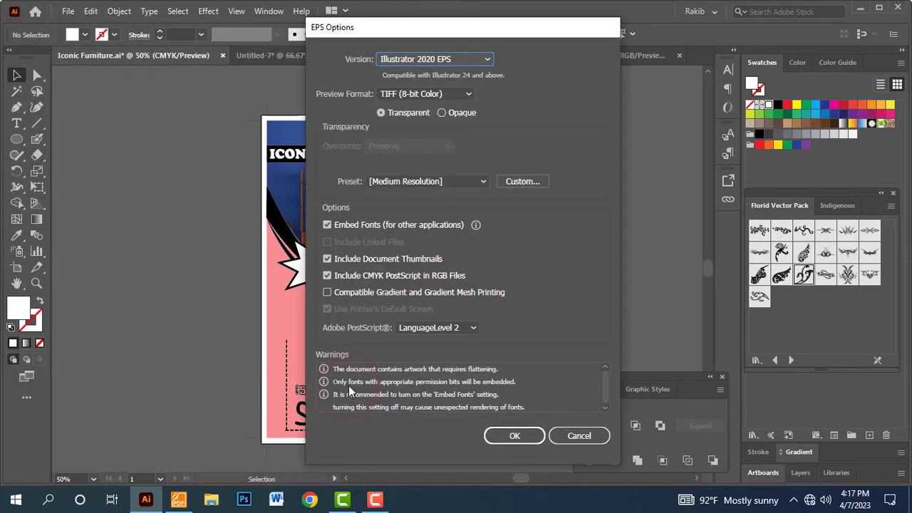
left_click(512, 434)
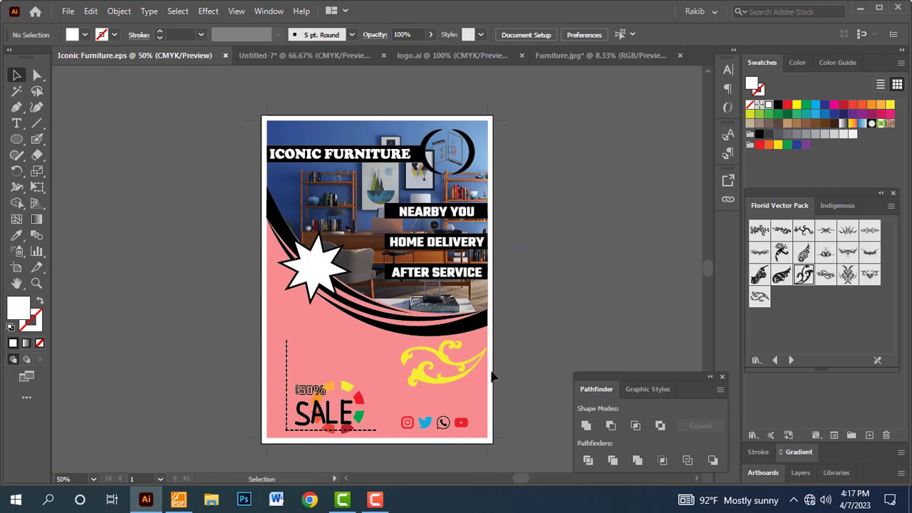
- In Foxit, move the red box from item 10 to item 11, then return to Illustrator
key("alt+Tab")
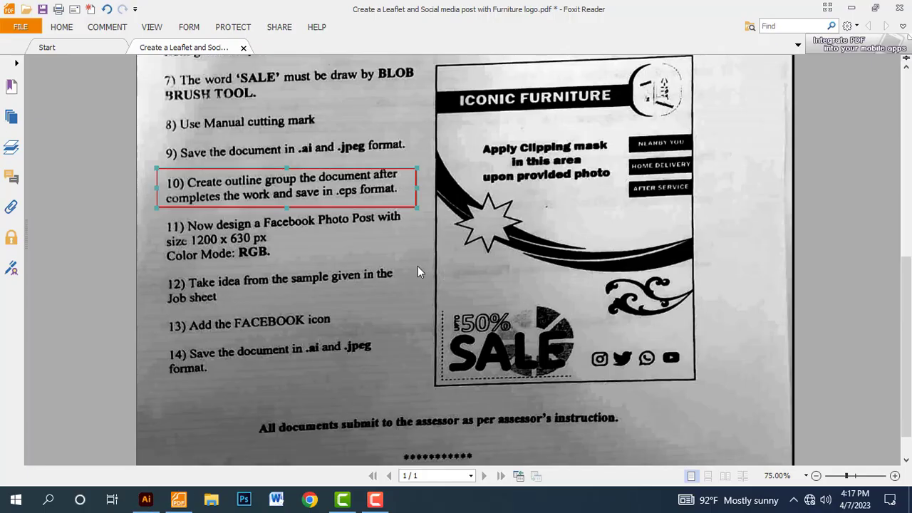
key("ctrl+z")
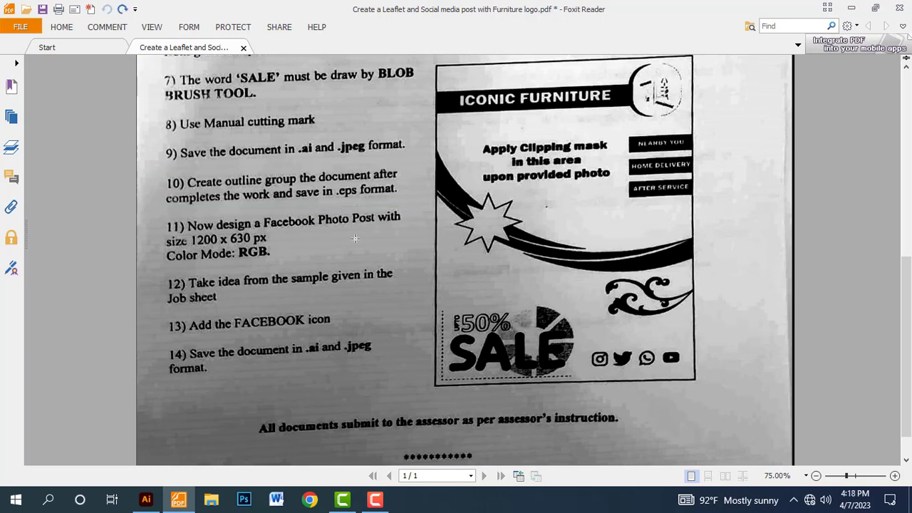
scroll(318, 239, "down", 1)
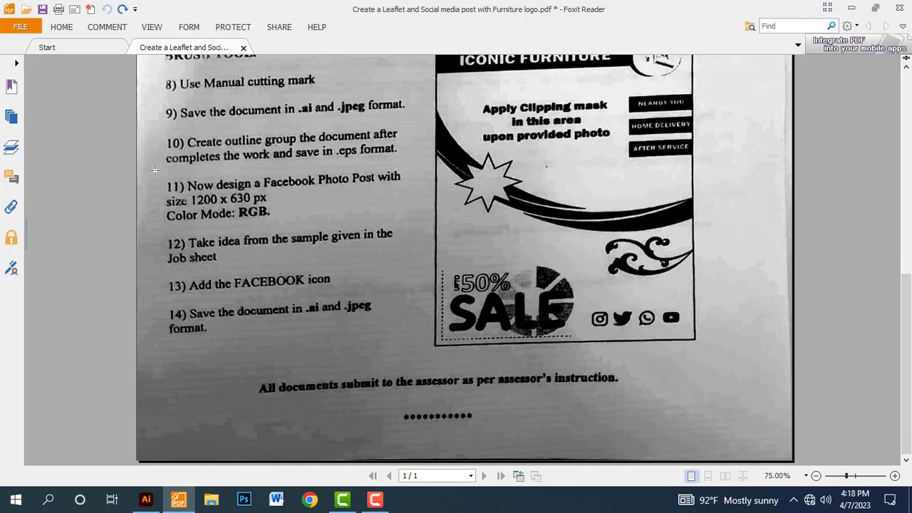
left_click_drag(152, 169, 430, 229)
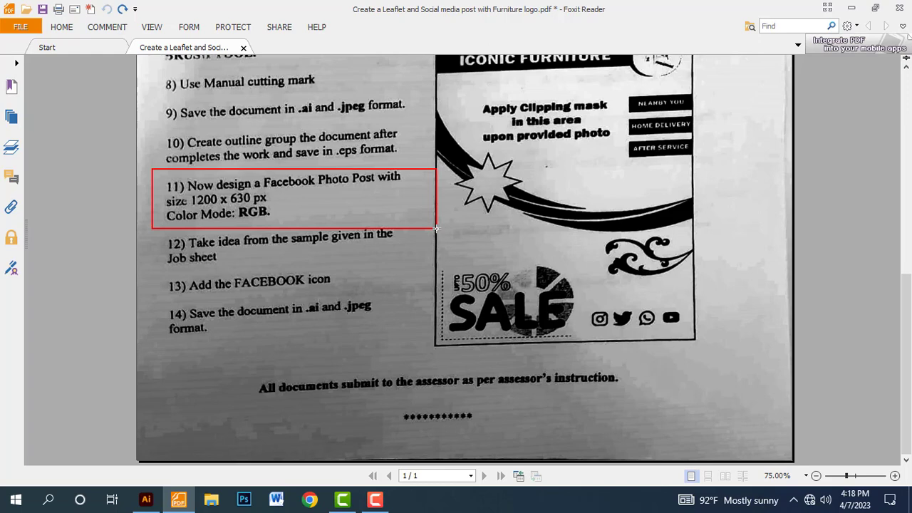
left_click_drag(437, 229, 437, 222)
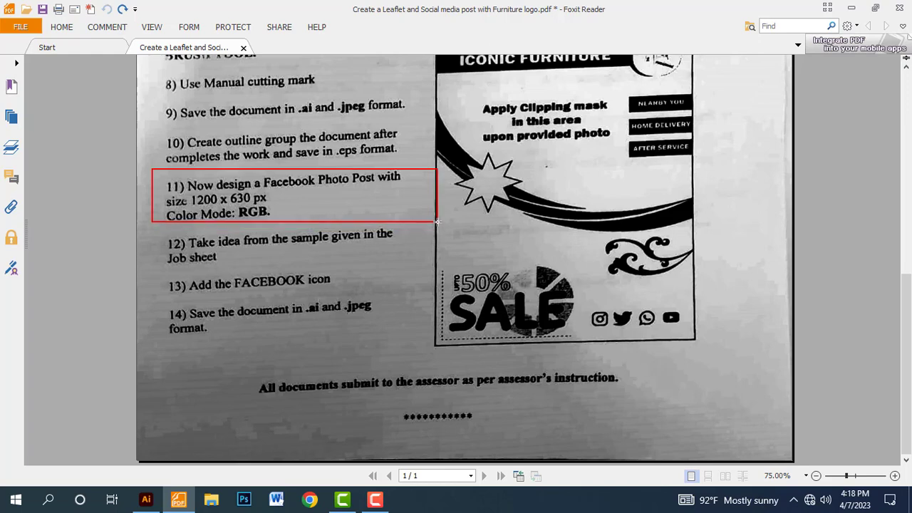
left_click_drag(437, 222, 440, 224)
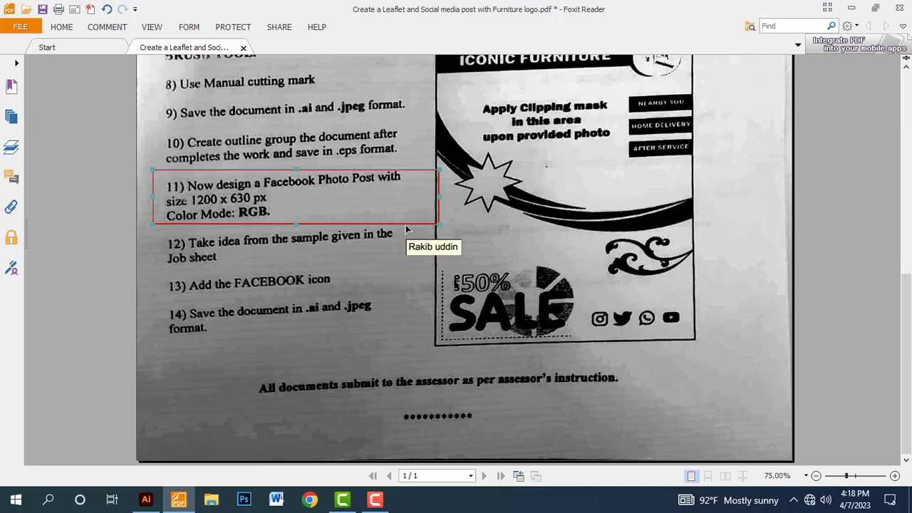
left_click(147, 499)
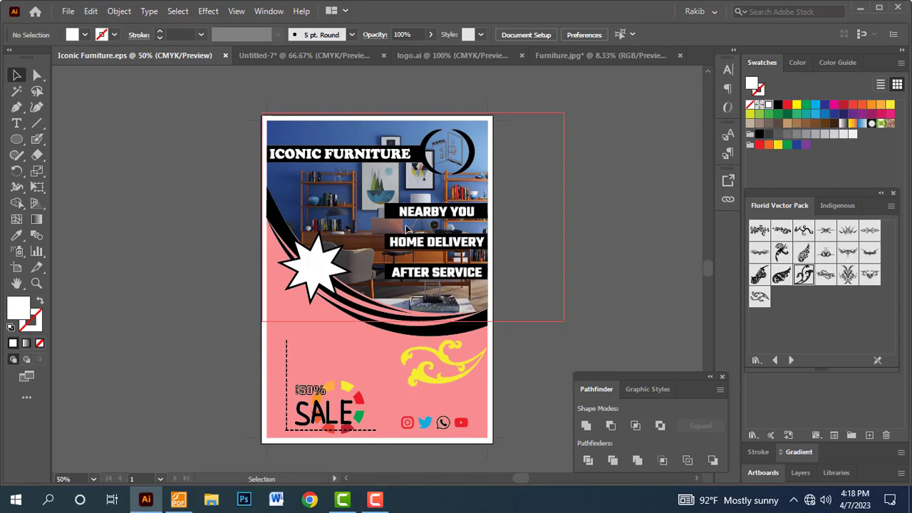
- Create a new 1200 × 630 px document in Pixels with RGB Color mode
left_click(68, 11)
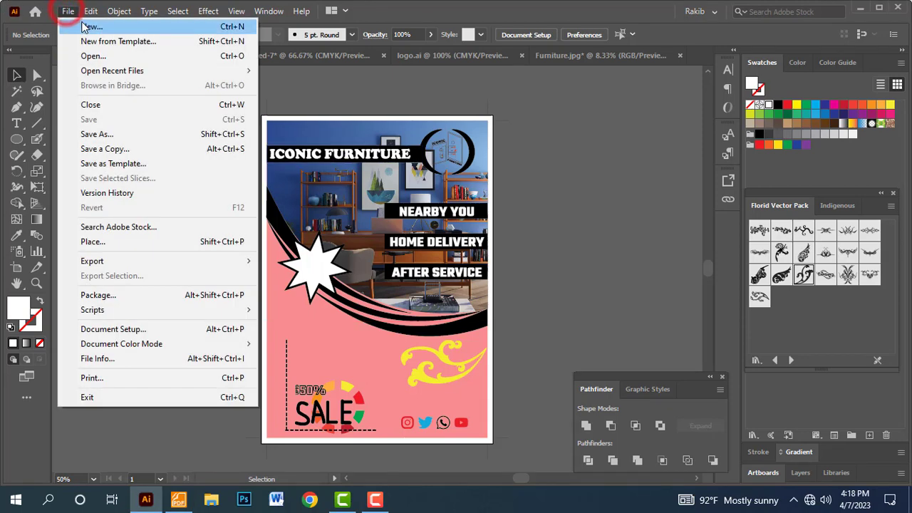
left_click(78, 27)
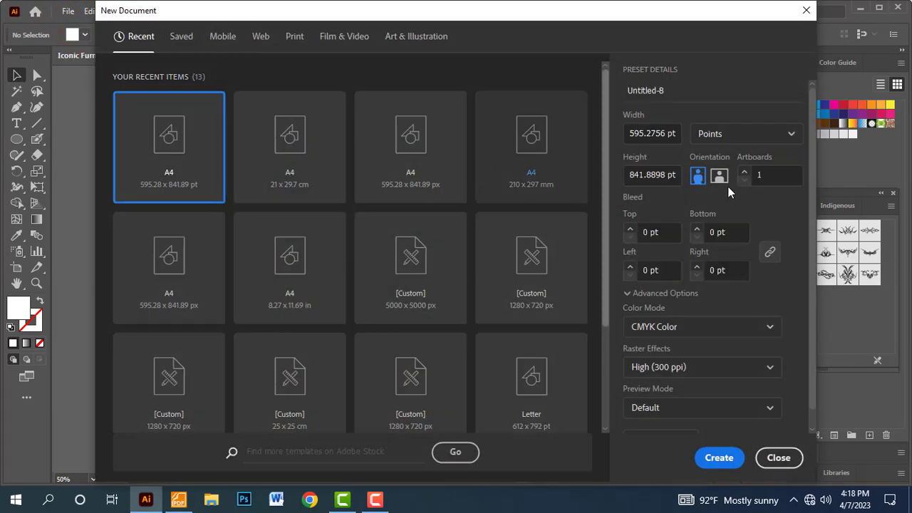
left_click(713, 133)
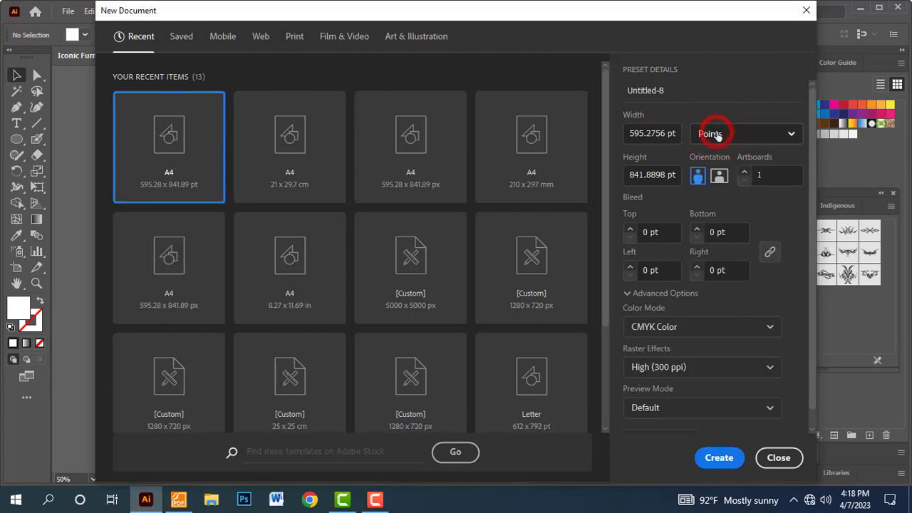
left_click(726, 134)
left_click(726, 161)
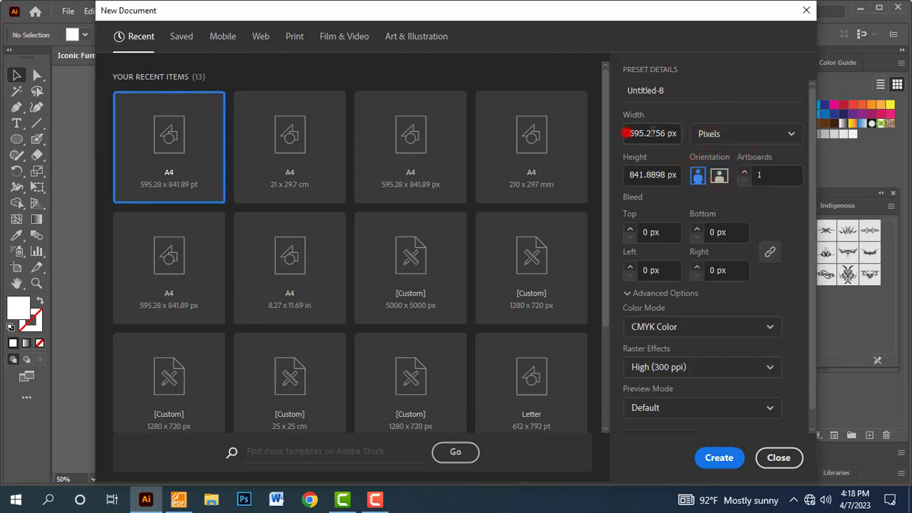
double_click(651, 133)
type("1200")
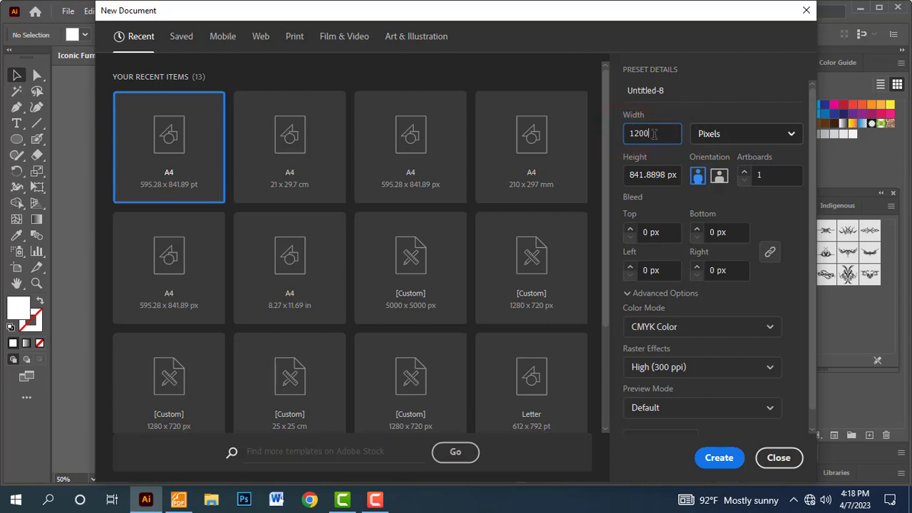
double_click(636, 176)
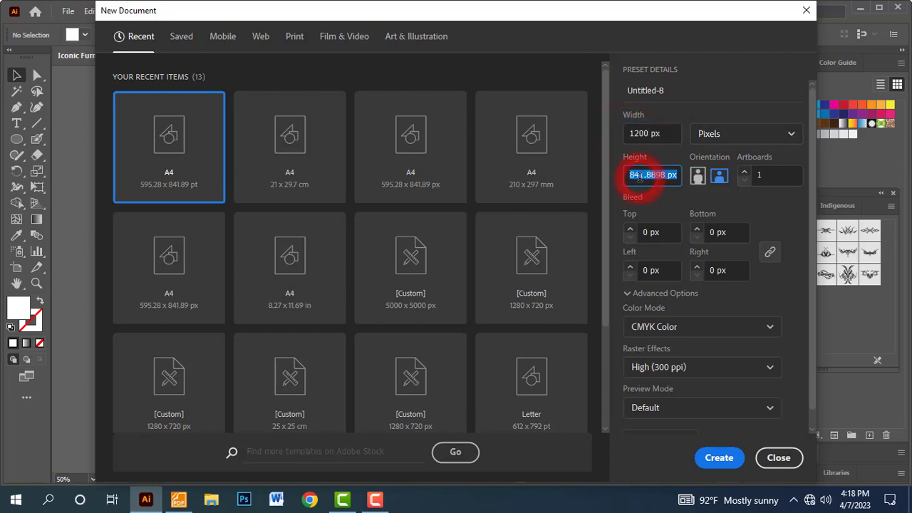
type("630")
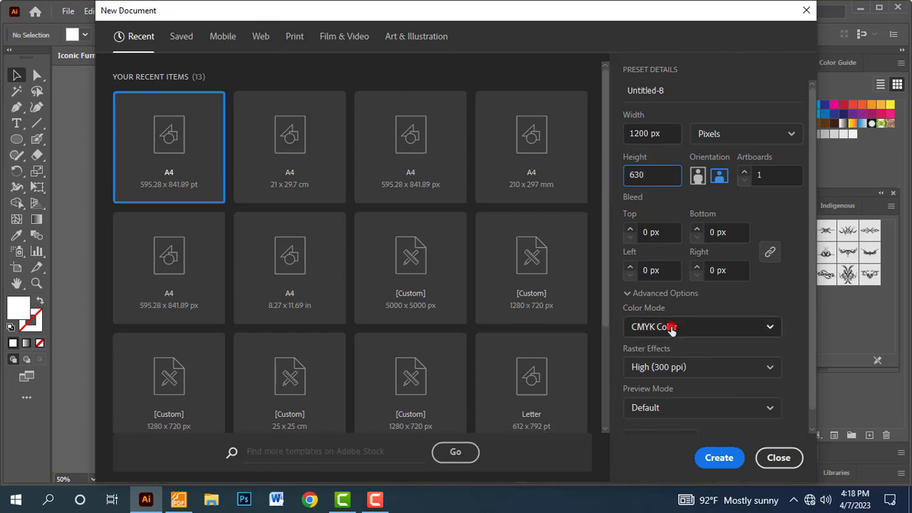
left_click(670, 327)
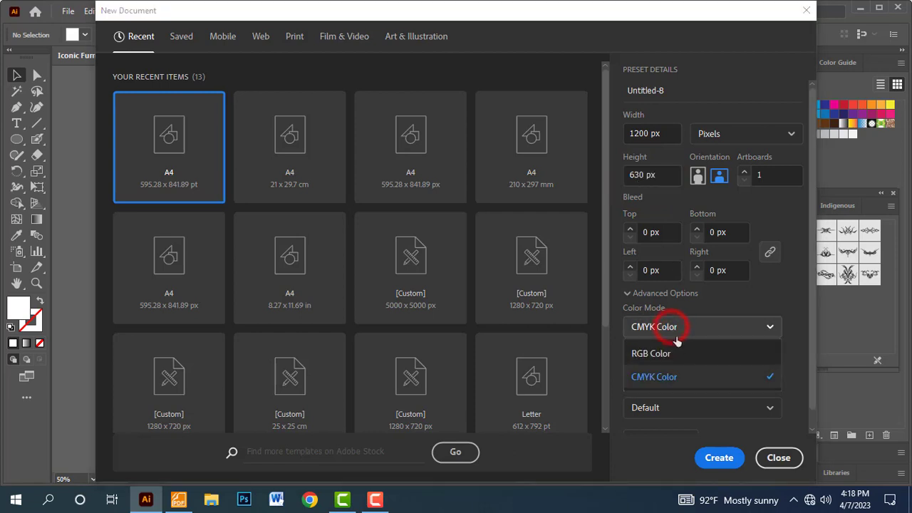
left_click(672, 349)
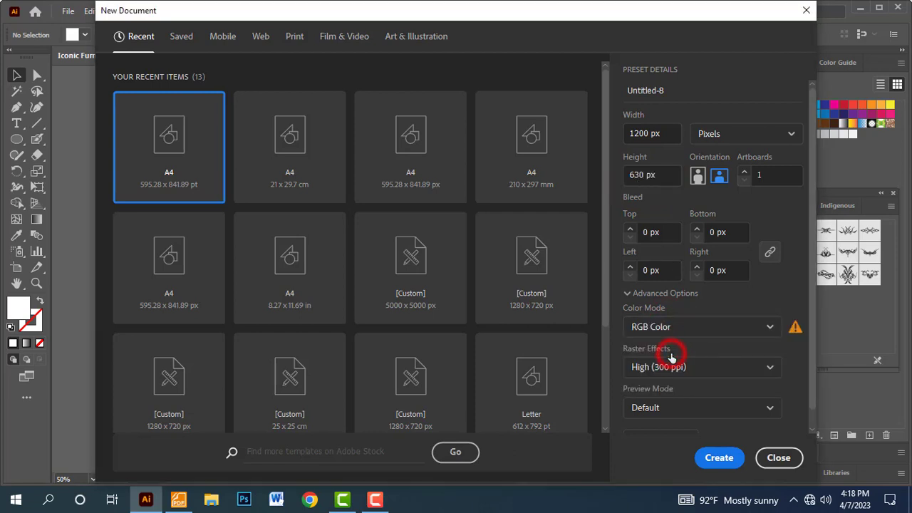
left_click(714, 458)
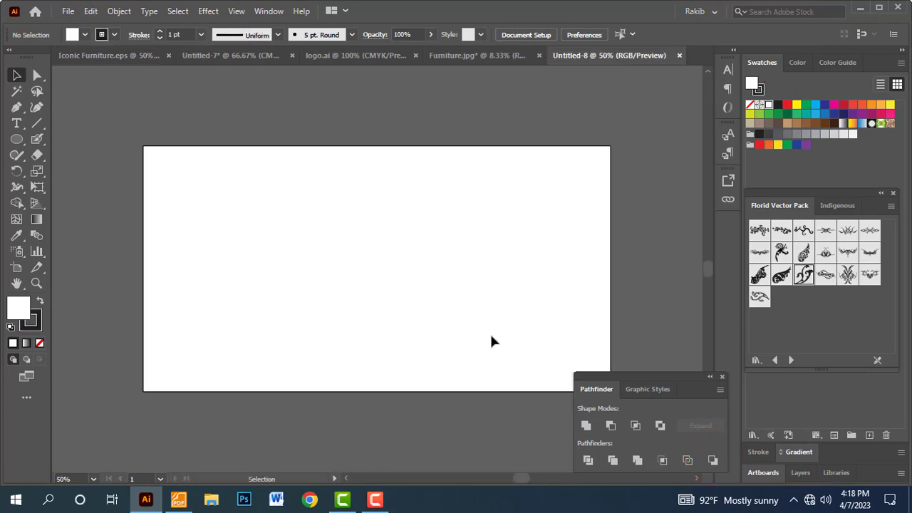
- In Foxit, box item 12 (take idea from the sample) in red, then return to Illustrator
key("alt+Tab")
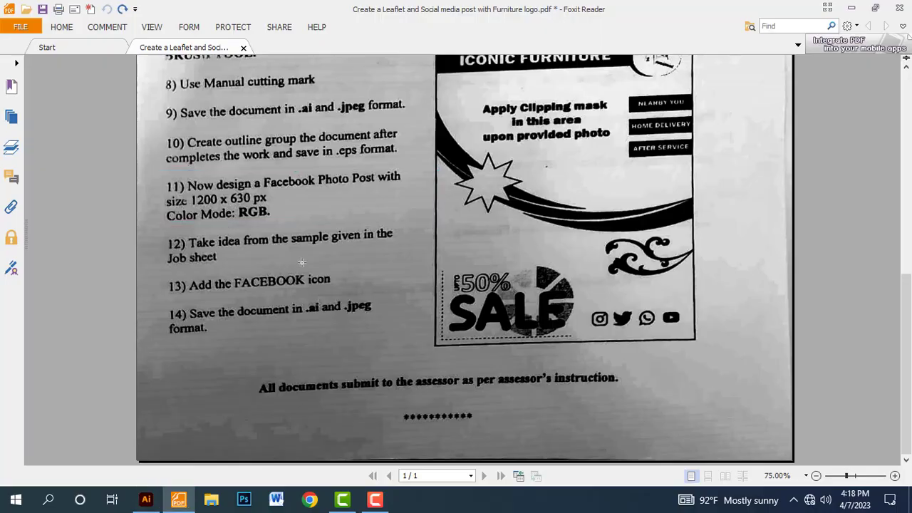
left_click_drag(154, 228, 415, 271)
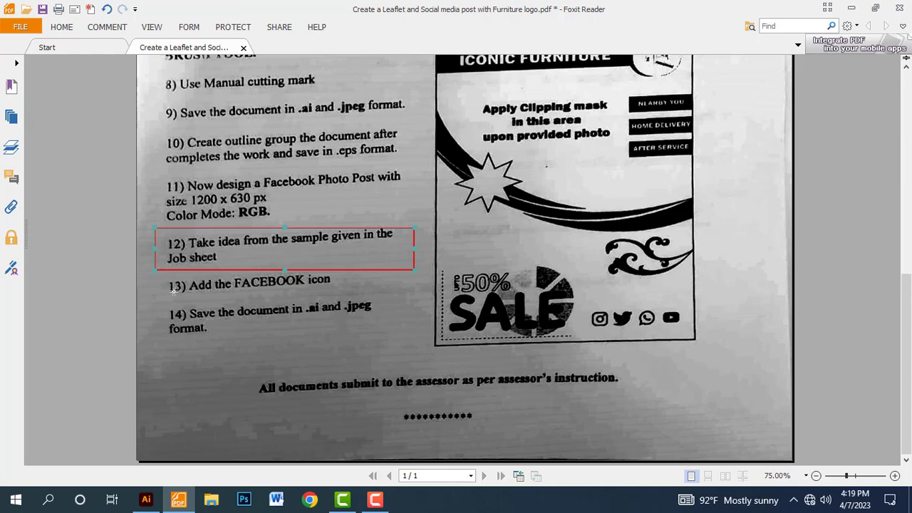
key("ctrl+z")
mouse_move(156, 265)
left_mouse_down()
mouse_move(372, 295)
mouse_move(347, 298)
left_mouse_up()
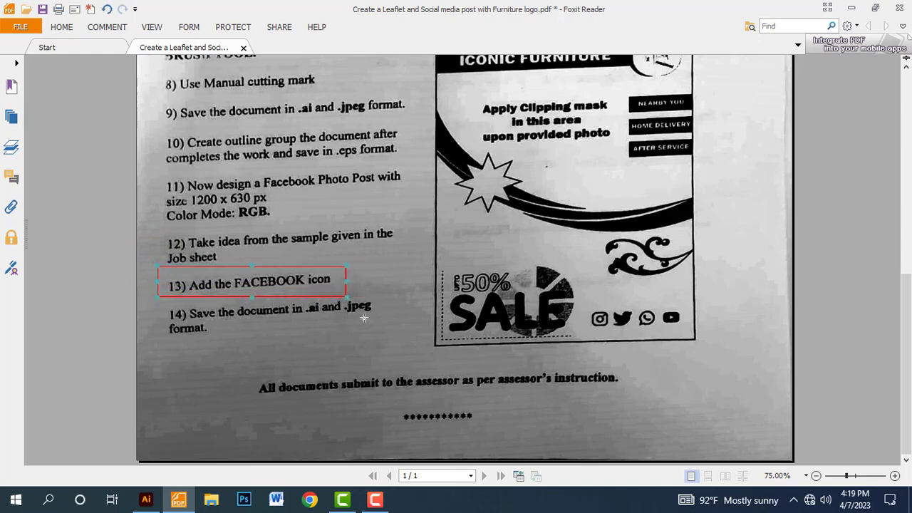
key("ctrl+z")
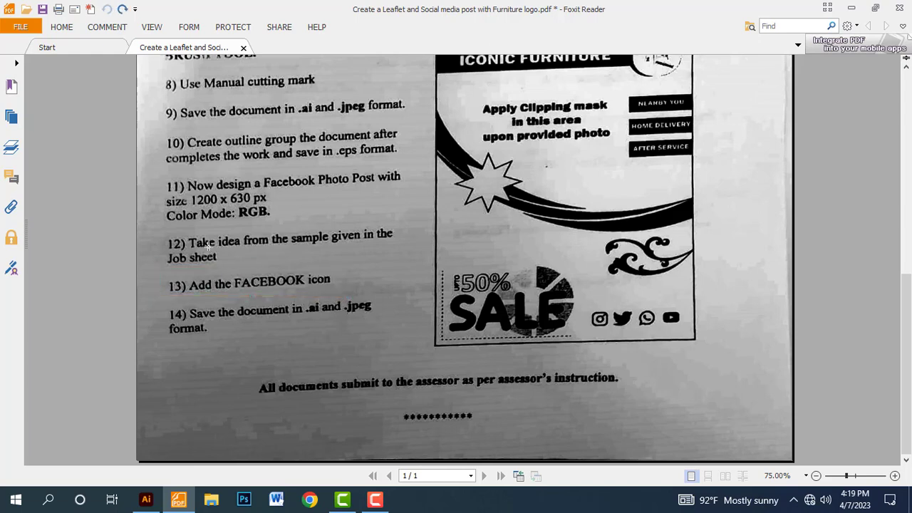
left_click_drag(179, 239, 408, 265)
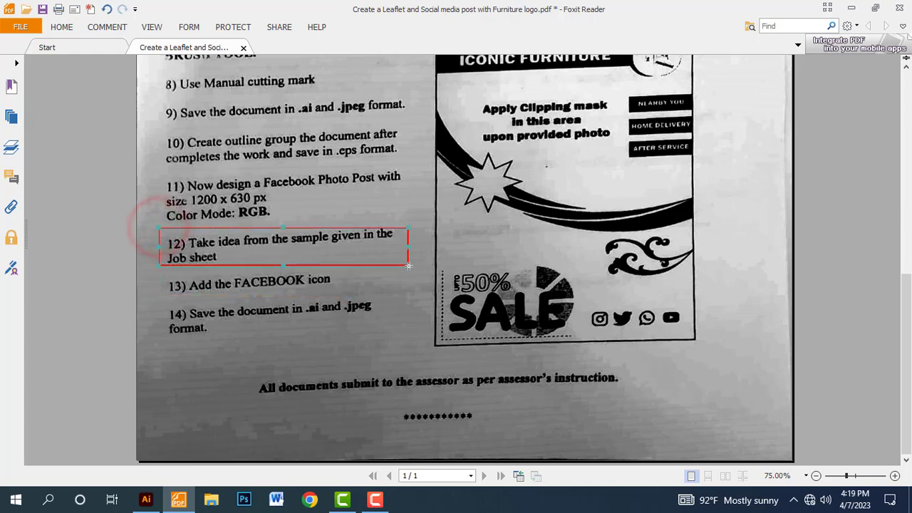
key("alt+Tab")
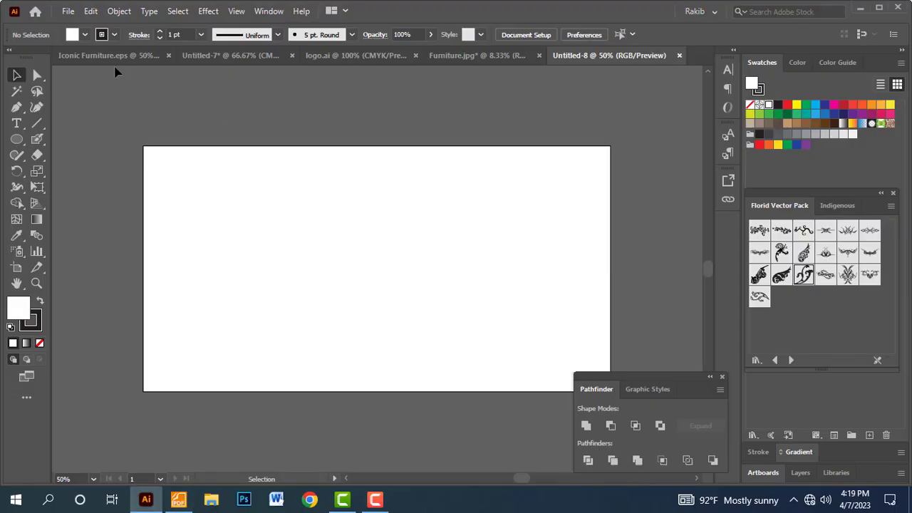
- Reorder the document tabs and select the 50% SALE badge group on the flyer
left_click(106, 55)
left_click(245, 57)
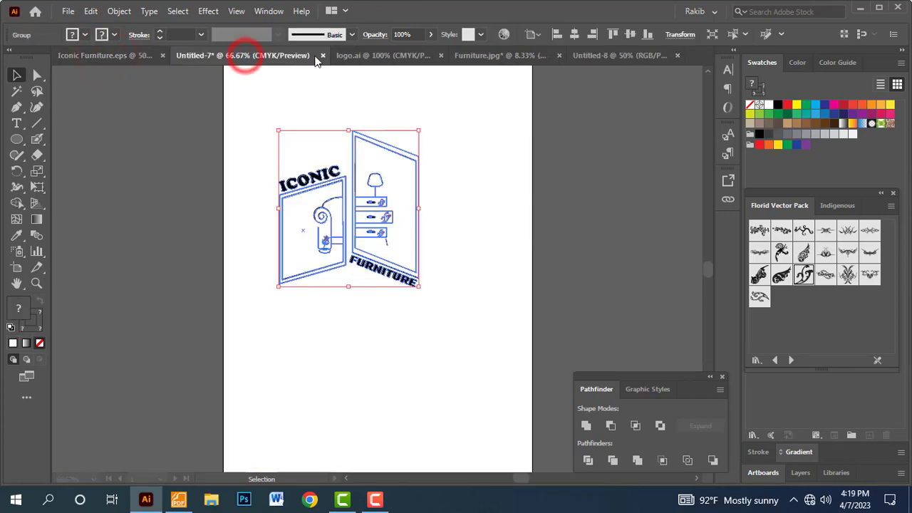
left_click(145, 56)
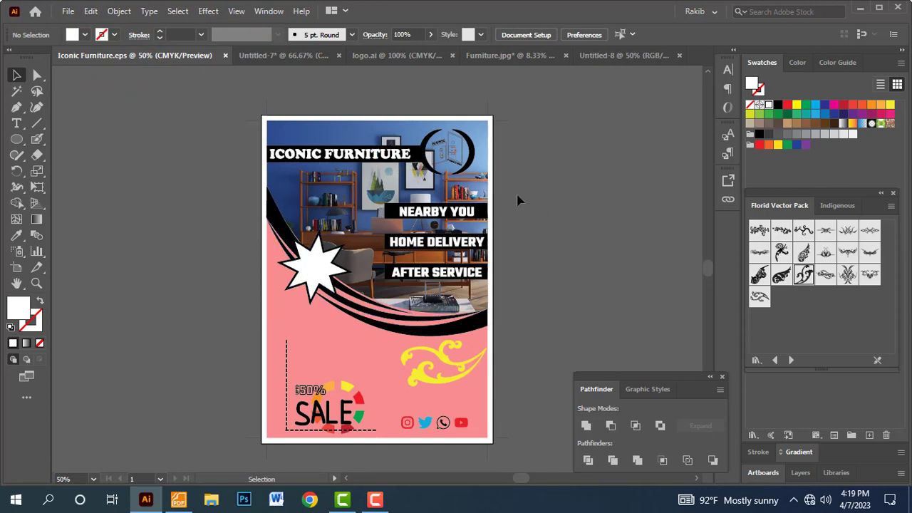
left_click_drag(600, 55, 274, 56)
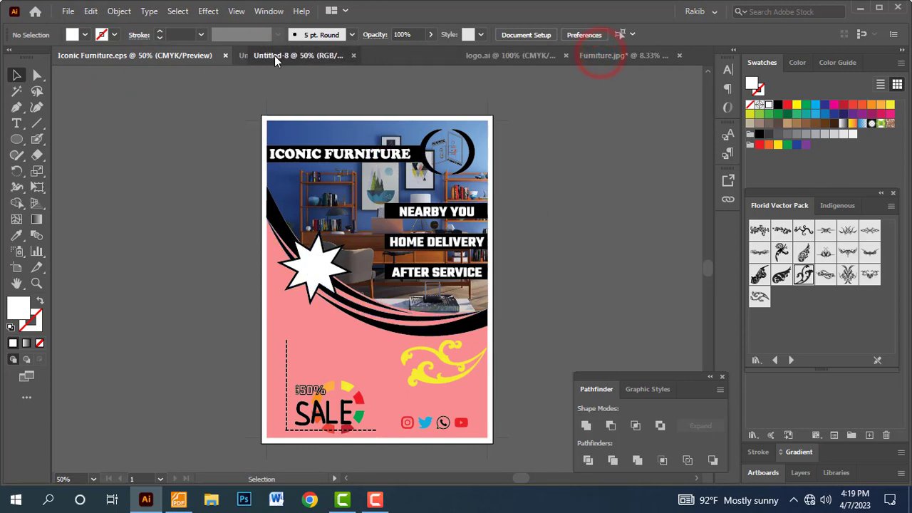
left_click(536, 184)
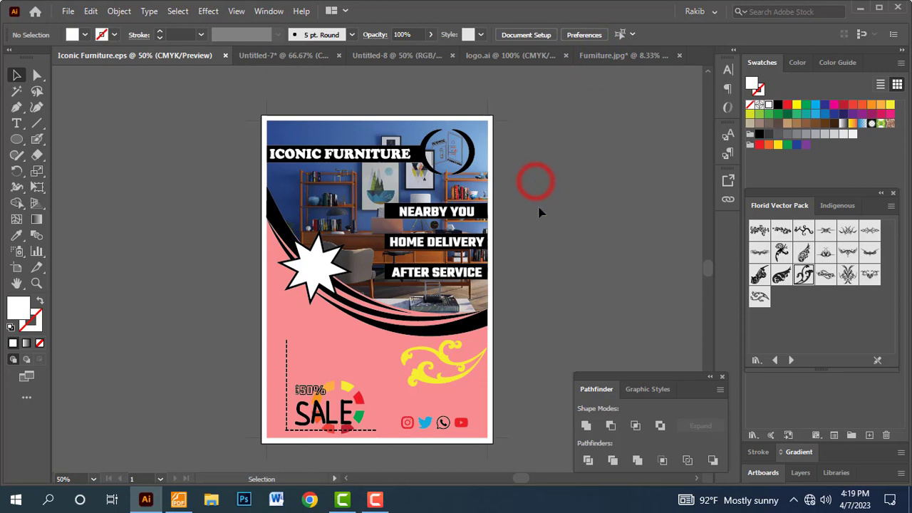
left_click(272, 350)
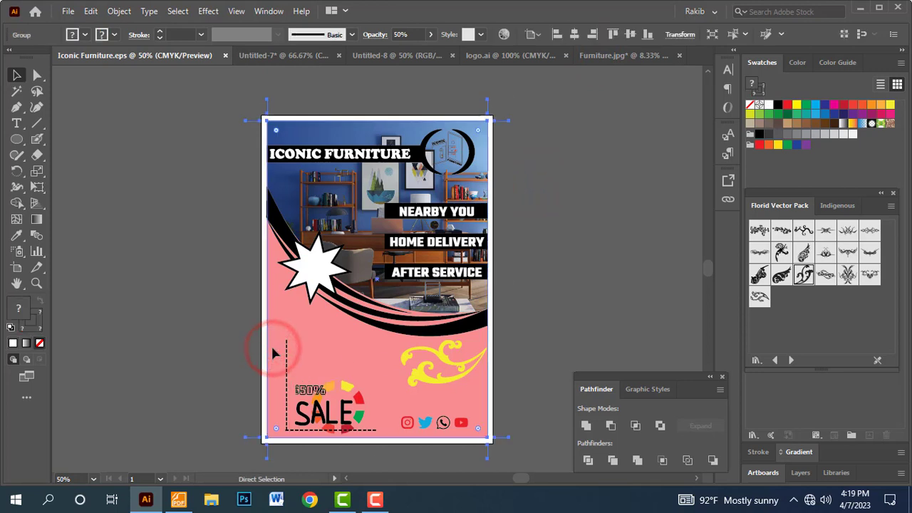
key("ctrl+shift+a")
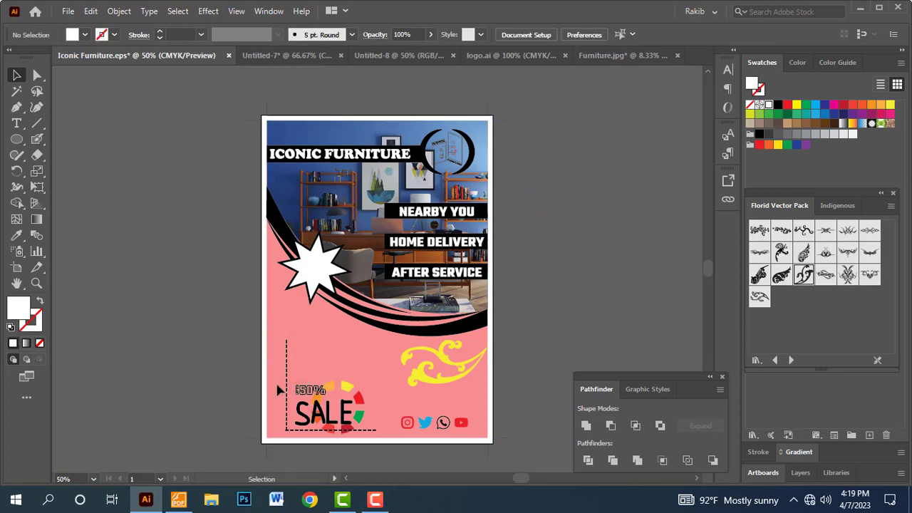
mouse_move(275, 382)
left_mouse_down()
mouse_move(369, 439)
mouse_move(411, 443)
left_mouse_up()
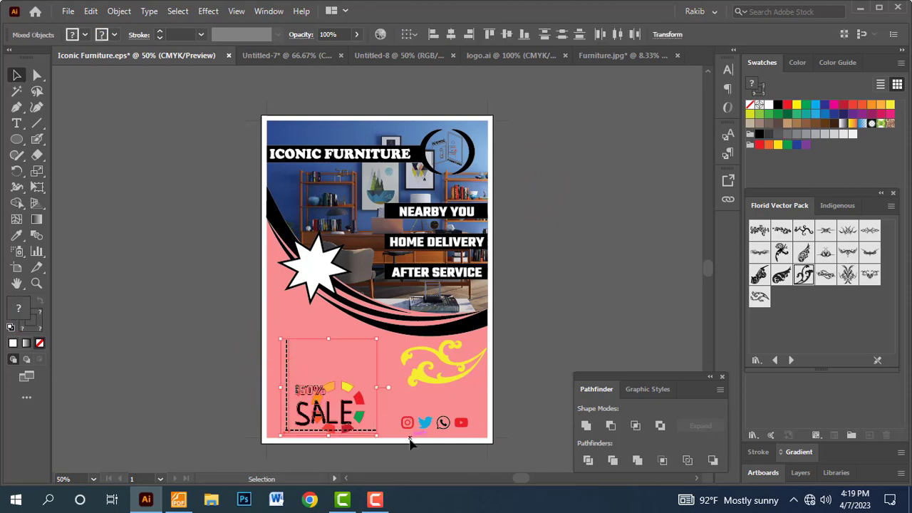
- Paste the SALE badge into Untitled-8 at its bottom-left corner, then return to the flyer
left_click(408, 442)
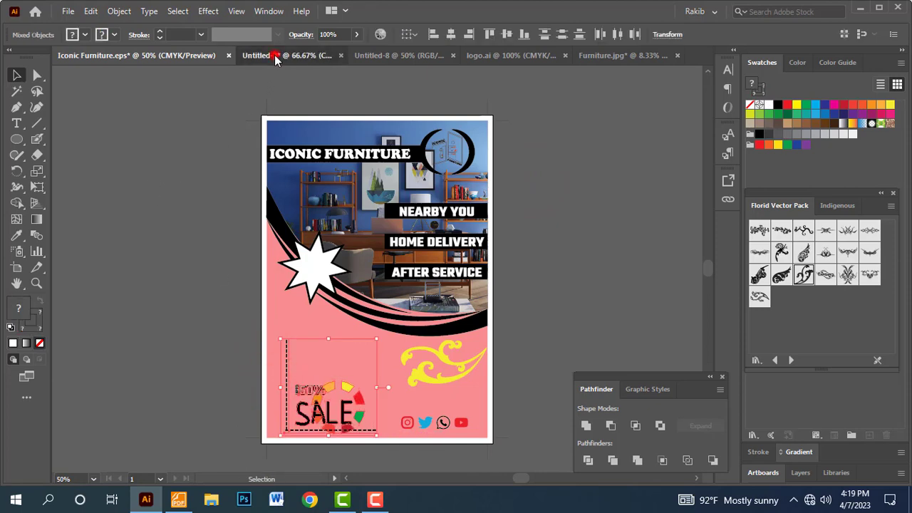
left_click(274, 55)
left_click_drag(385, 58, 210, 56)
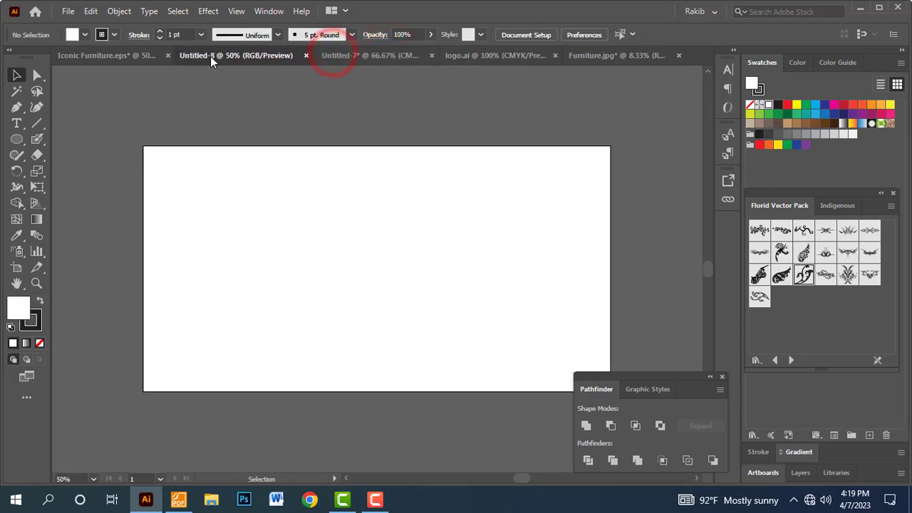
key("ctrl+v")
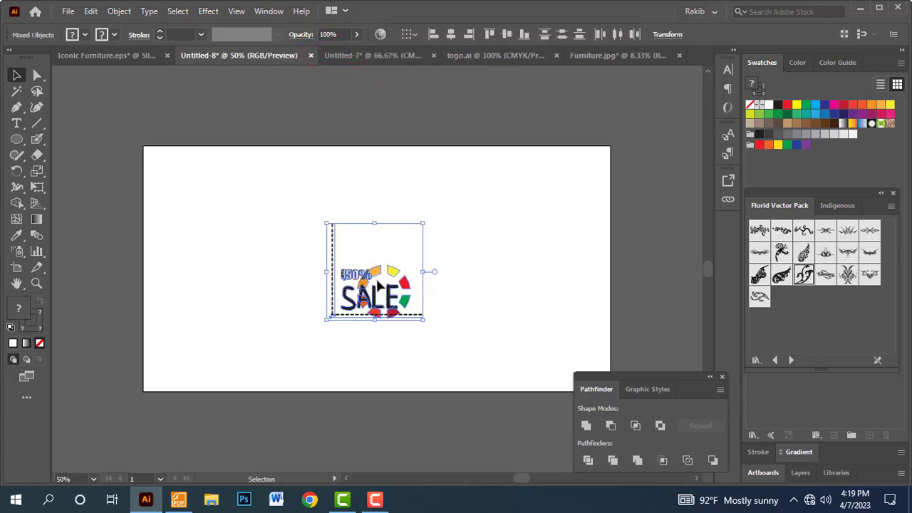
mouse_move(339, 281)
left_mouse_down()
mouse_move(275, 302)
mouse_move(218, 343)
left_mouse_up()
left_click(405, 333)
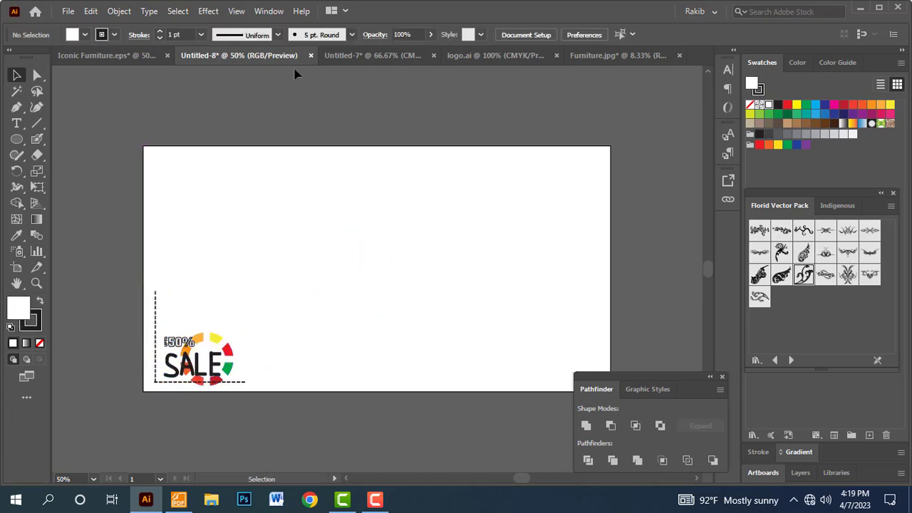
left_click(121, 57)
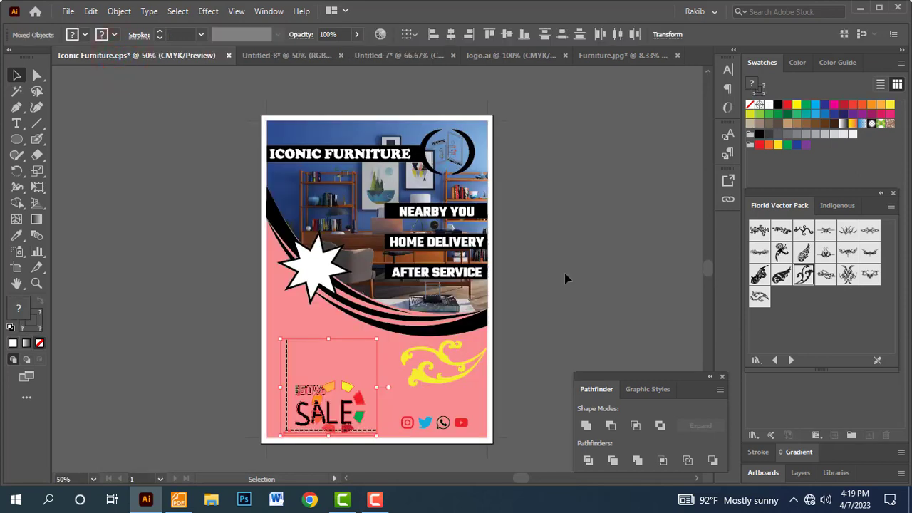
- Paste the ornament into Untitled-8 and place it at the lower right
left_click_drag(431, 367, 439, 356)
left_click(300, 57)
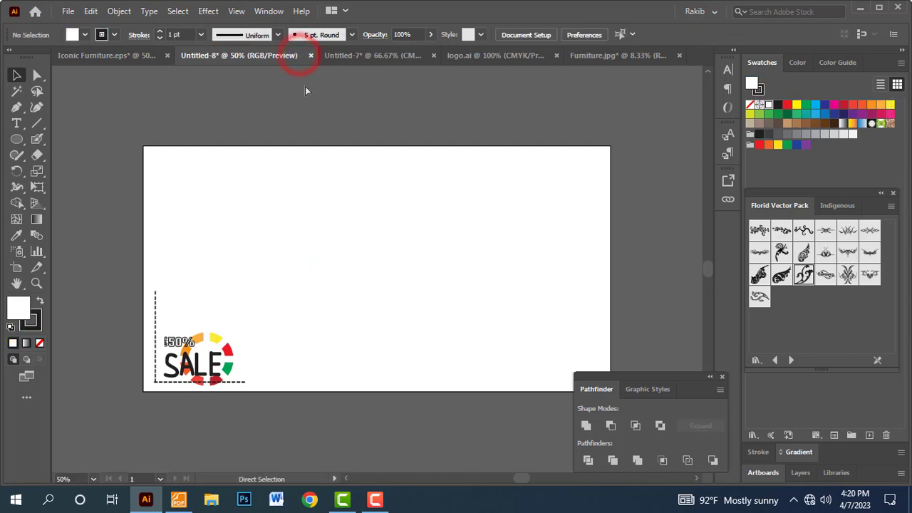
key("ctrl+v")
left_click_drag(434, 317, 366, 249)
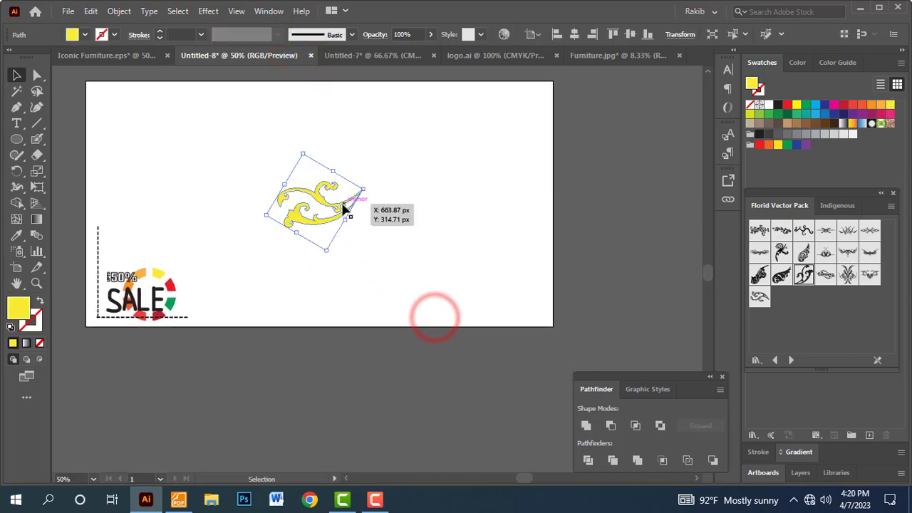
left_click_drag(343, 207, 528, 285)
left_click(603, 274)
left_click_drag(393, 206, 447, 223)
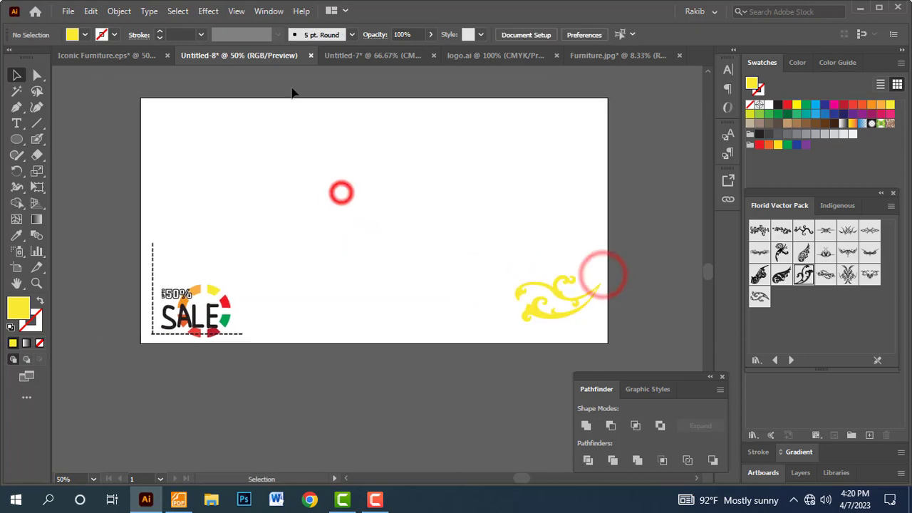
- Copy the NEARBY YOU, HOME DELIVERY and AFTER SERVICE banners to the post's upper right
left_click(134, 55)
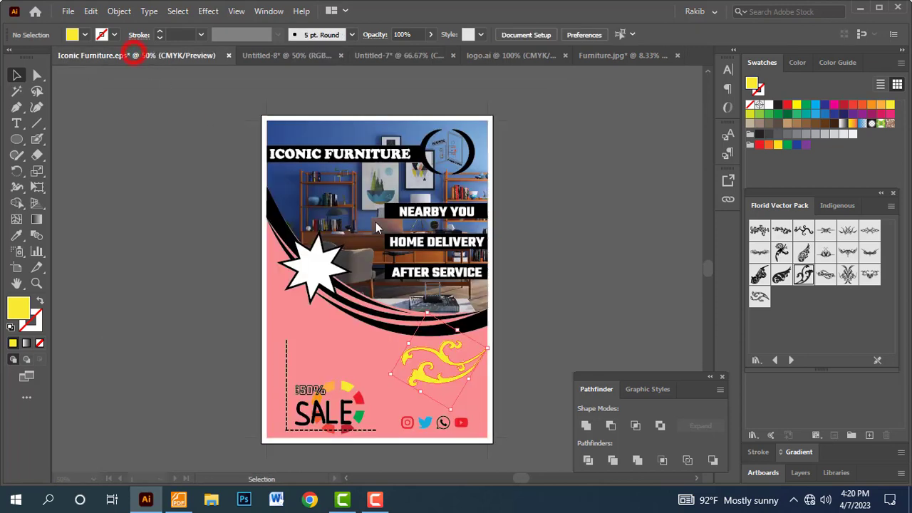
left_click(591, 313)
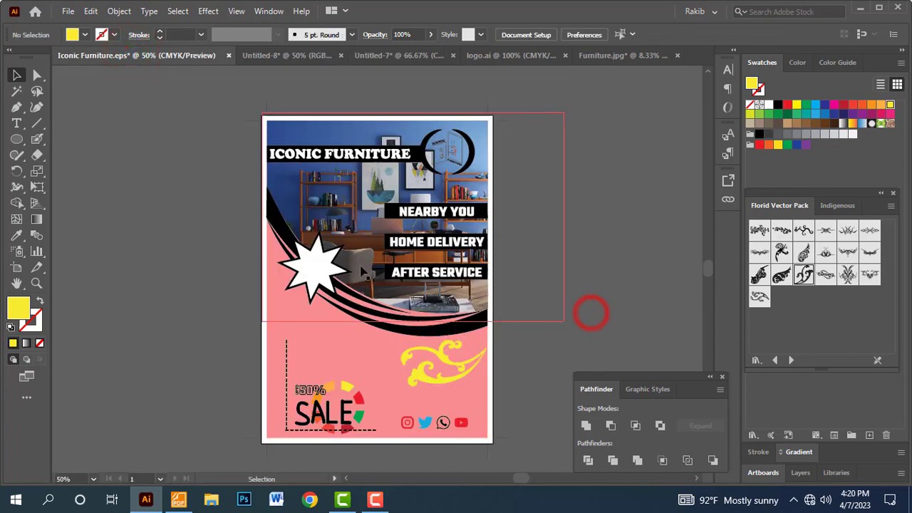
left_click(433, 223)
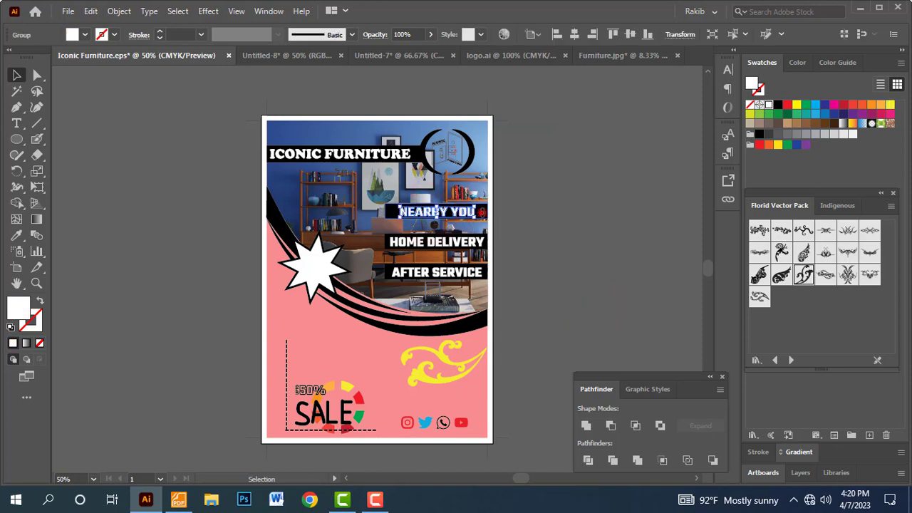
left_click(525, 214)
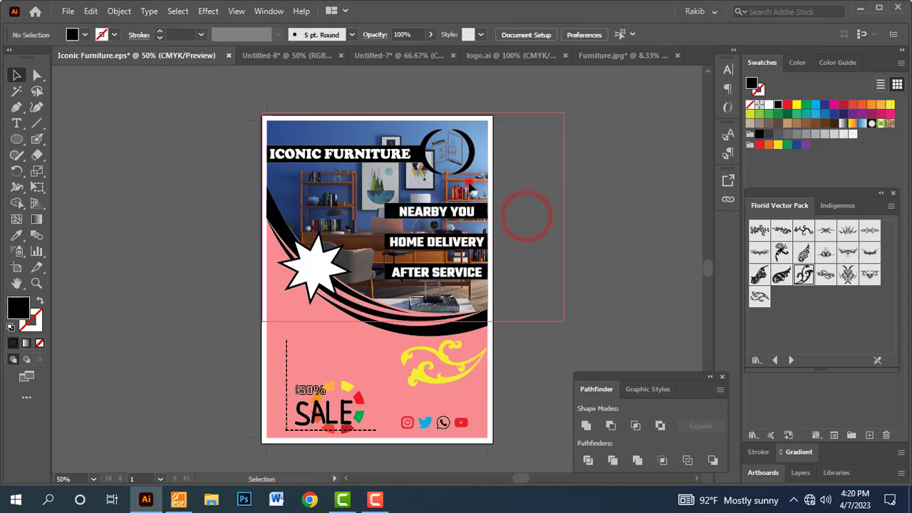
left_click(471, 187)
key("ctrl+shift+a")
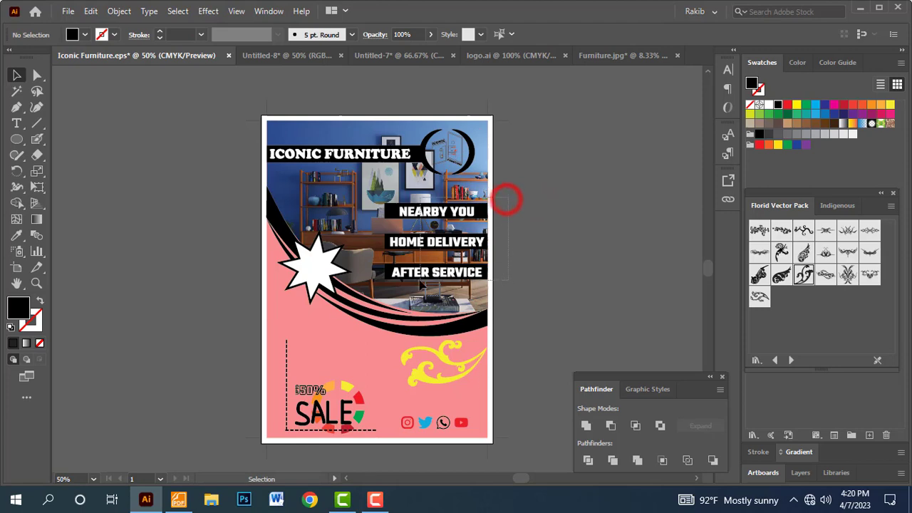
left_click_drag(420, 283, 421, 284)
key("ctrl+c")
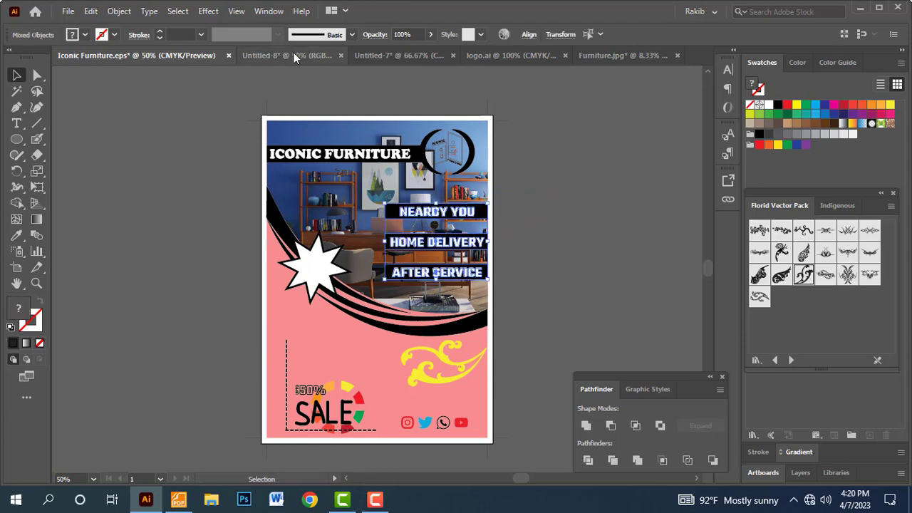
left_click(292, 55)
key("ctrl+v")
left_click_drag(390, 244, 551, 188)
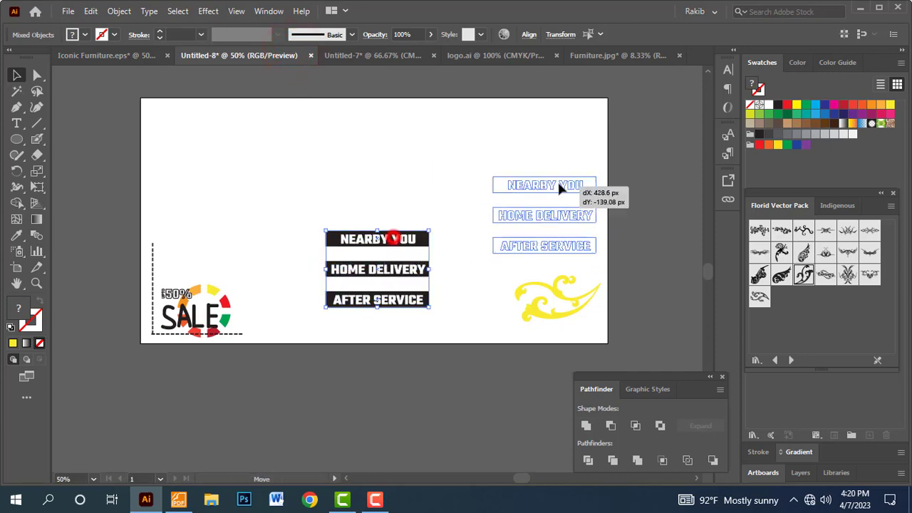
- Rotate the ornament clockwise and give it a red fill
left_click(585, 290)
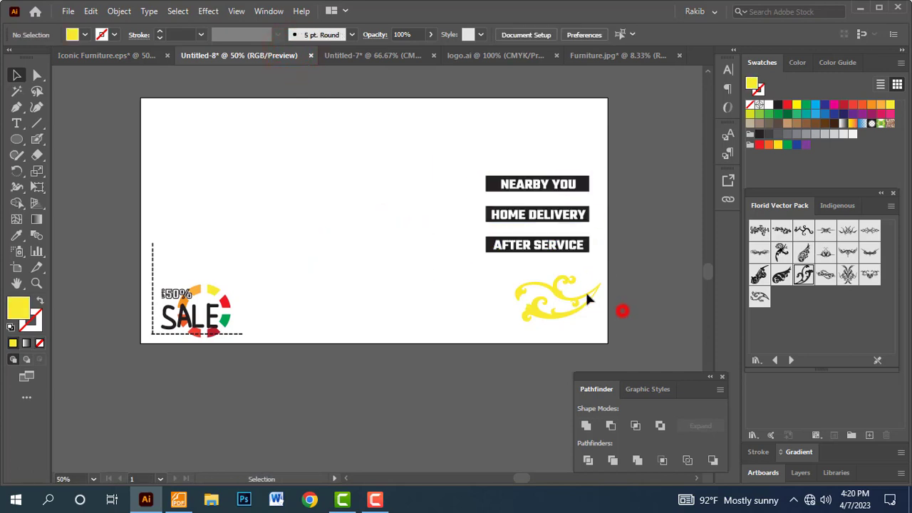
left_click_drag(606, 313, 591, 335)
left_click(85, 35)
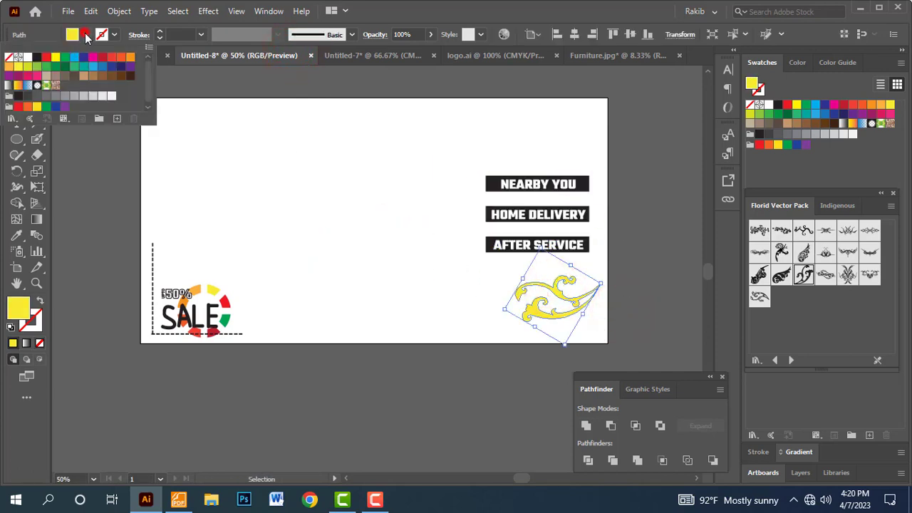
left_click(47, 56)
left_click(301, 196)
- Reposition the red ornament in the lower right, then return to the Iconic Furniture poster
left_click(660, 264)
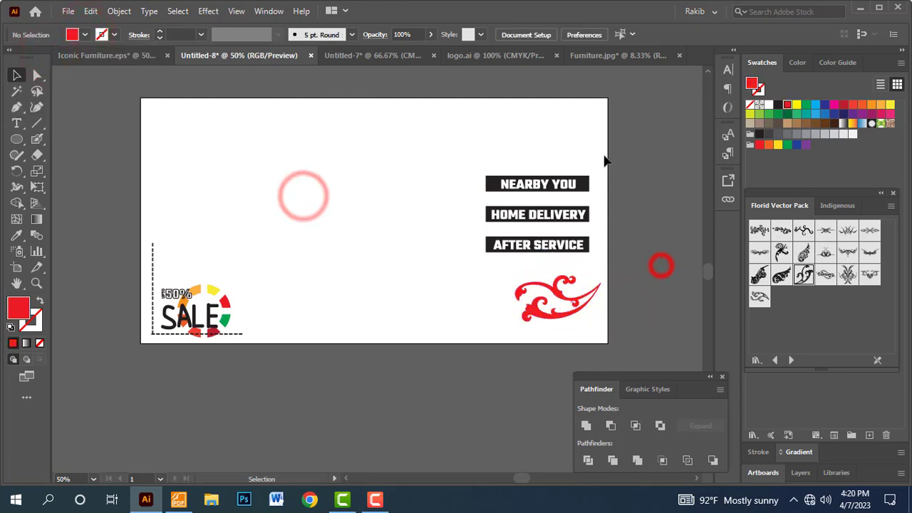
left_click_drag(604, 158, 503, 246)
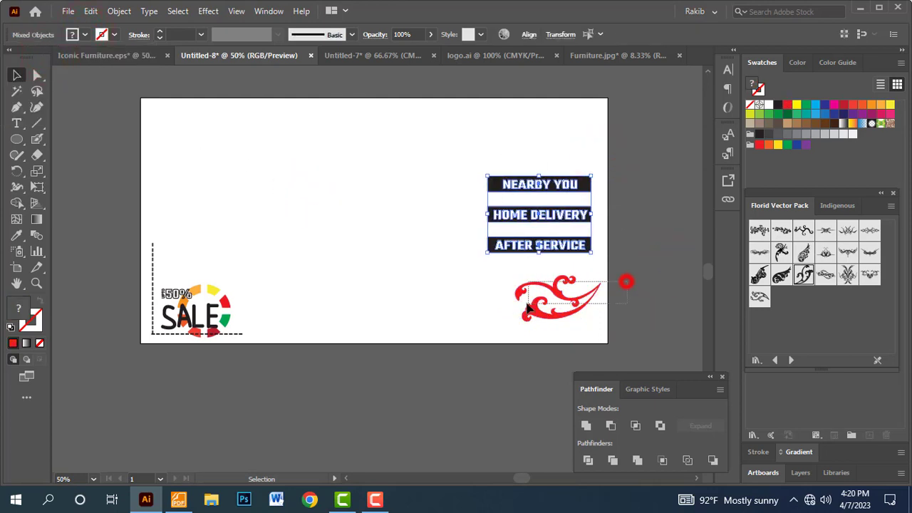
left_click(627, 280)
left_click(531, 310)
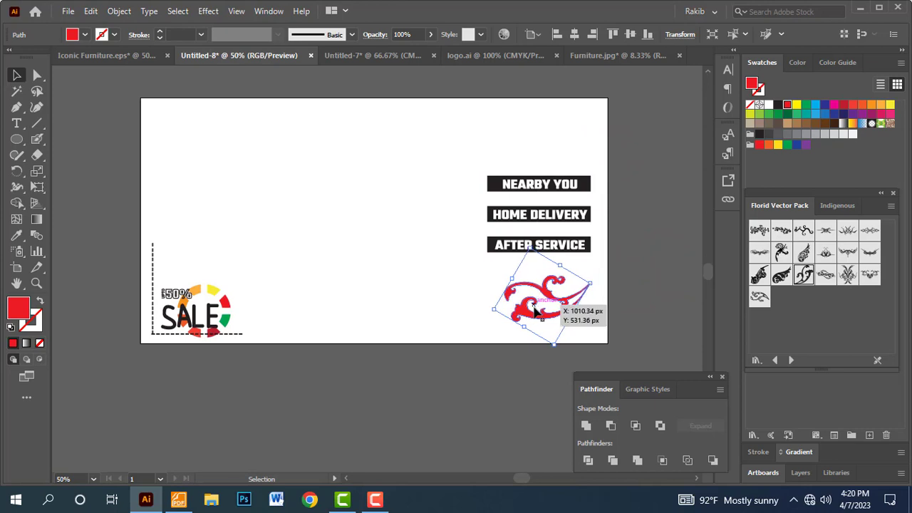
left_click_drag(529, 309, 579, 324)
left_click(644, 322)
left_click_drag(643, 278, 554, 313)
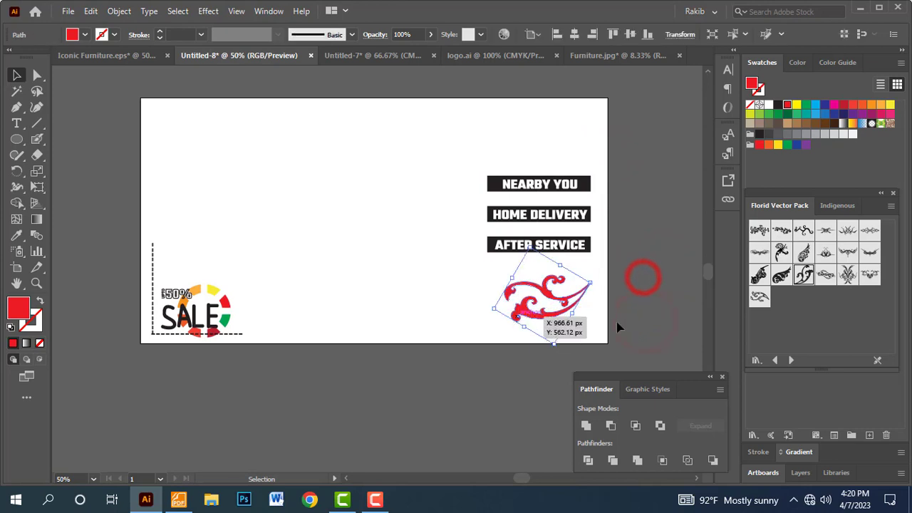
left_click(617, 326)
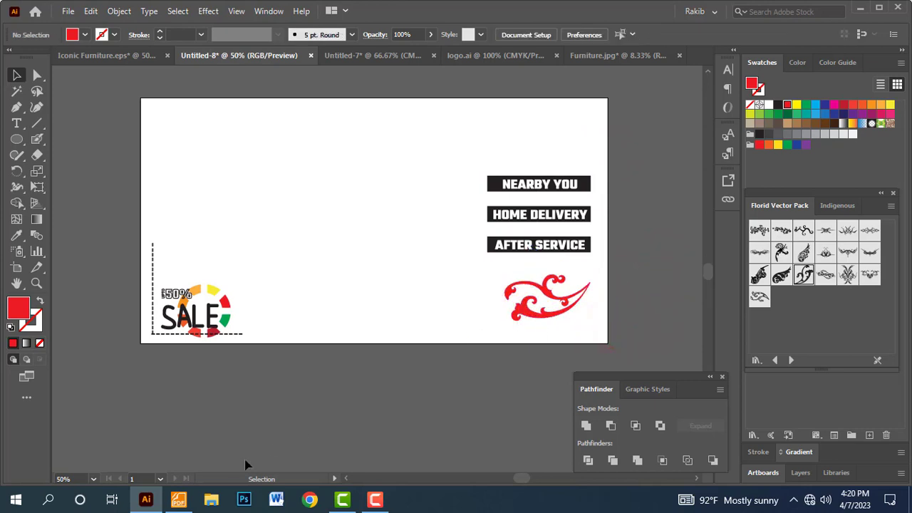
left_click(103, 55)
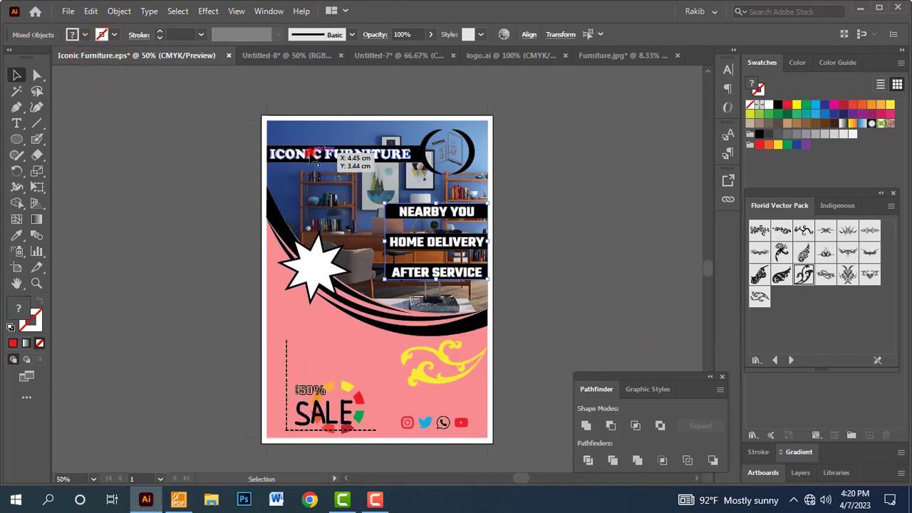
- Copy the ICONIC FURNITURE title and logo from the poster into the Untitled-8 post
left_click(513, 151)
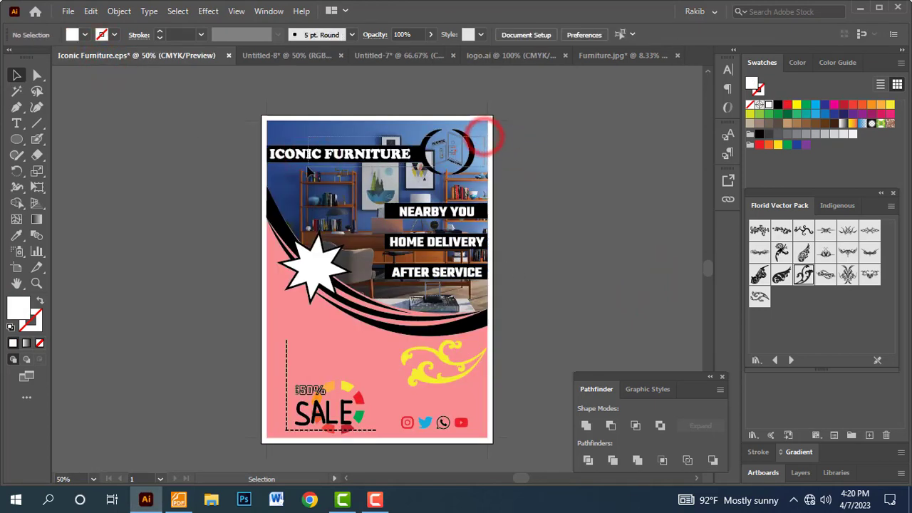
left_click_drag(483, 137, 321, 174)
key("ctrl+c")
left_click(302, 57)
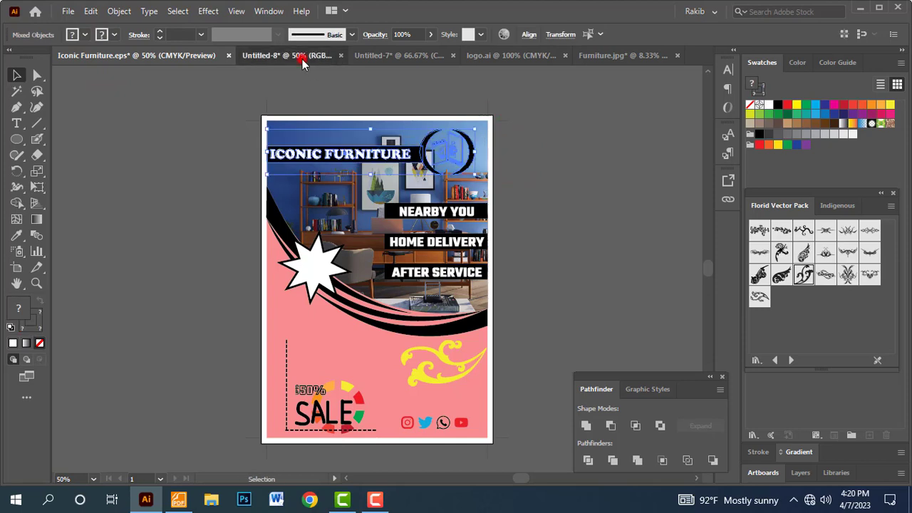
key("ctrl+v")
- Move the pasted title group up toward the post's top edge and nudge it into place
mouse_move(382, 272)
left_mouse_down()
mouse_move(392, 126)
mouse_move(399, 129)
left_mouse_up()
key("Down")
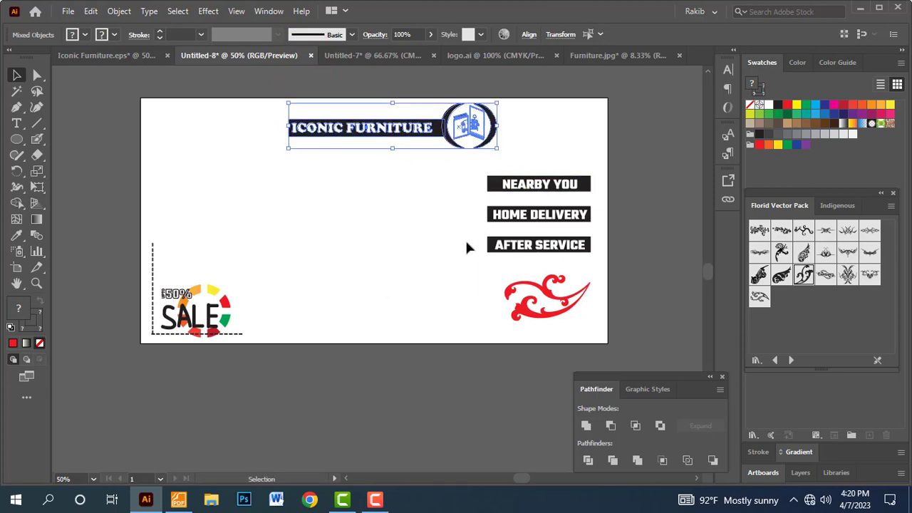
key("Right")
key("Down")
left_click(437, 261)
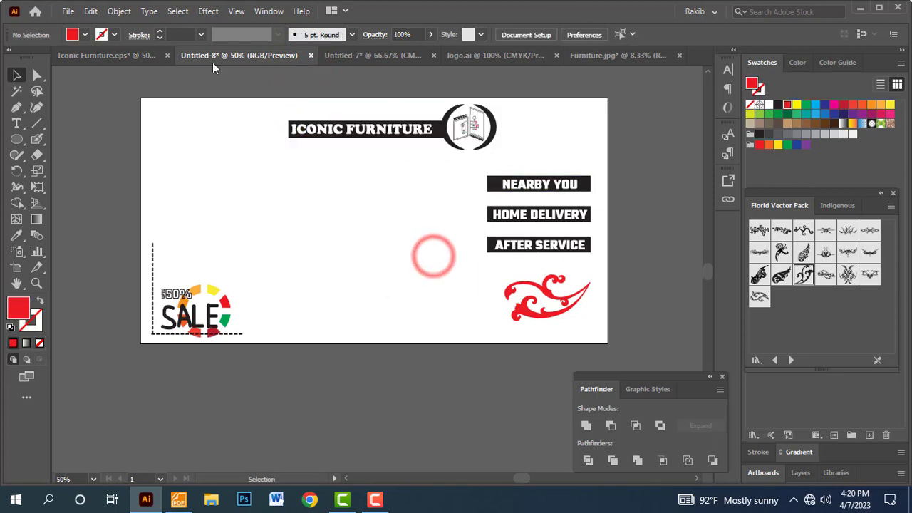
left_click(142, 56)
left_click(576, 265)
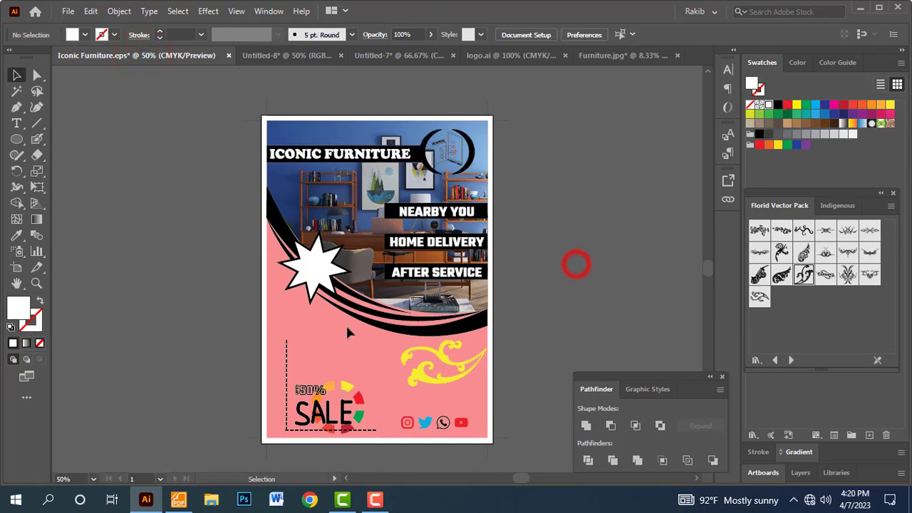
left_click(270, 60)
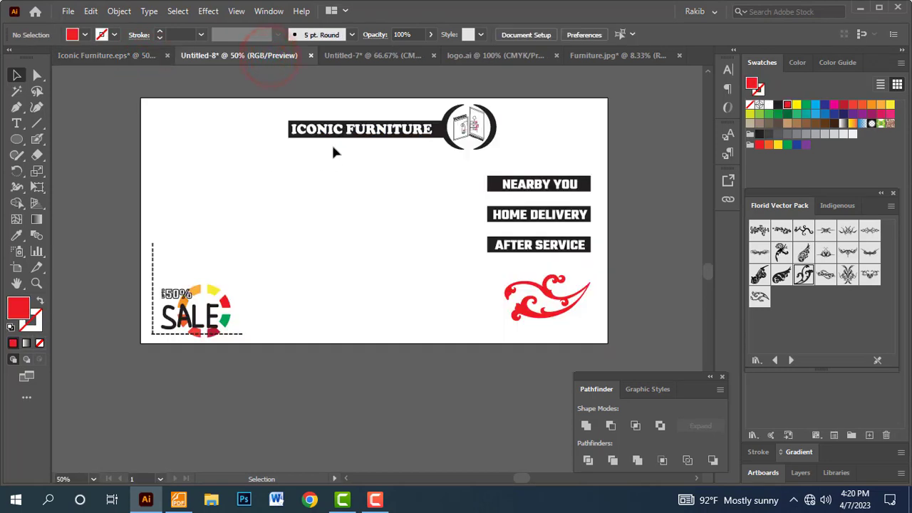
- Fine-tune the title and logo group's position toward the top right
left_click_drag(437, 143, 473, 128)
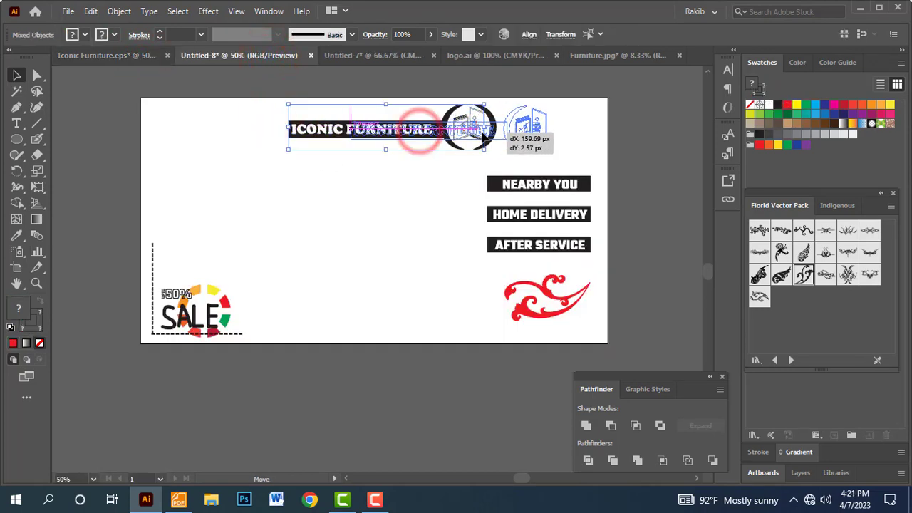
key("ctrl+z")
left_click(416, 236)
left_click_drag(266, 116, 389, 134)
left_click_drag(454, 145, 500, 151)
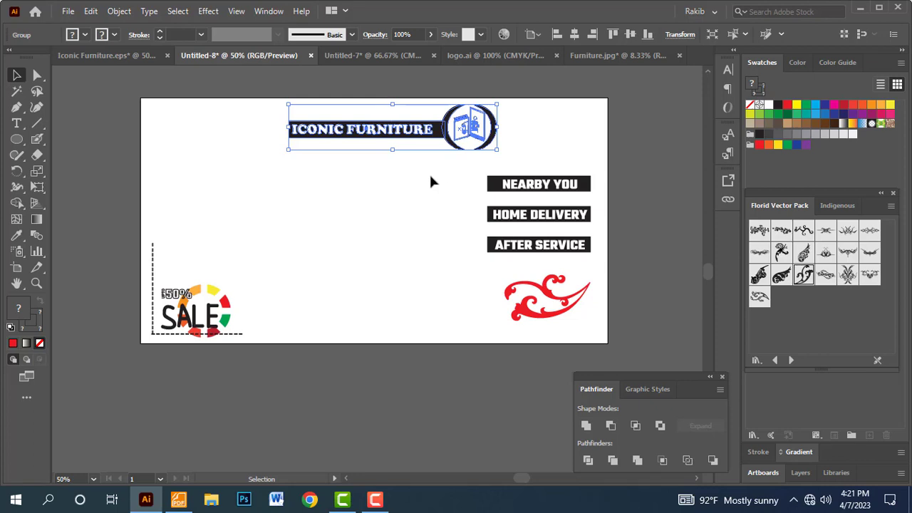
left_click_drag(358, 131, 418, 139)
left_click(393, 182)
left_click(358, 183)
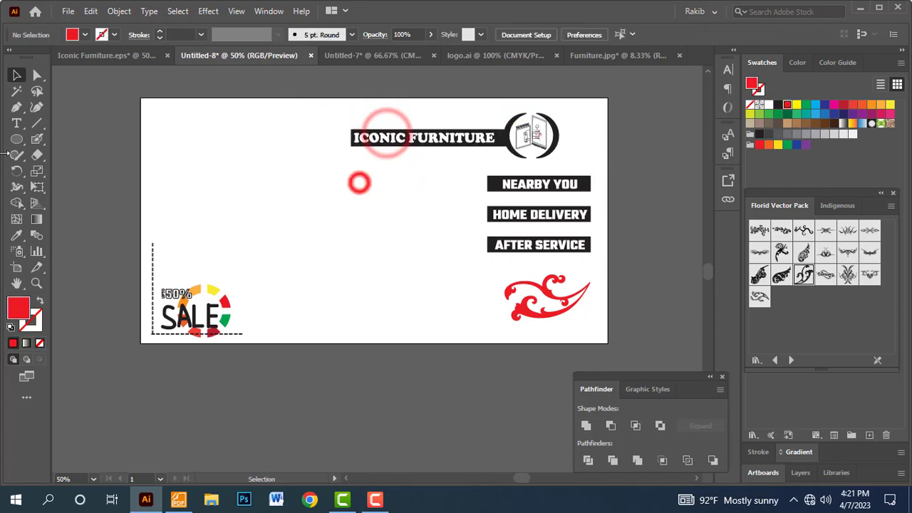
left_click(37, 124)
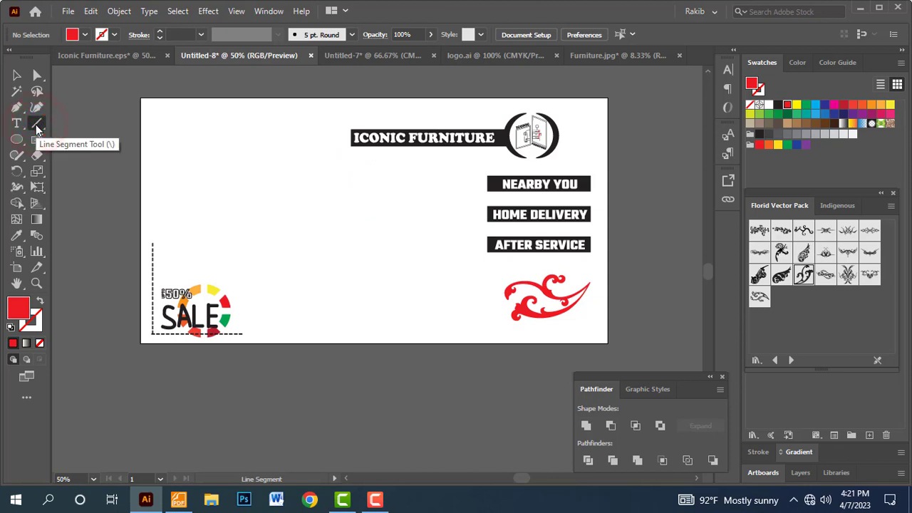
- Draw a black diagonal line from the post's left edge with a 35 pt stroke
left_click(40, 304)
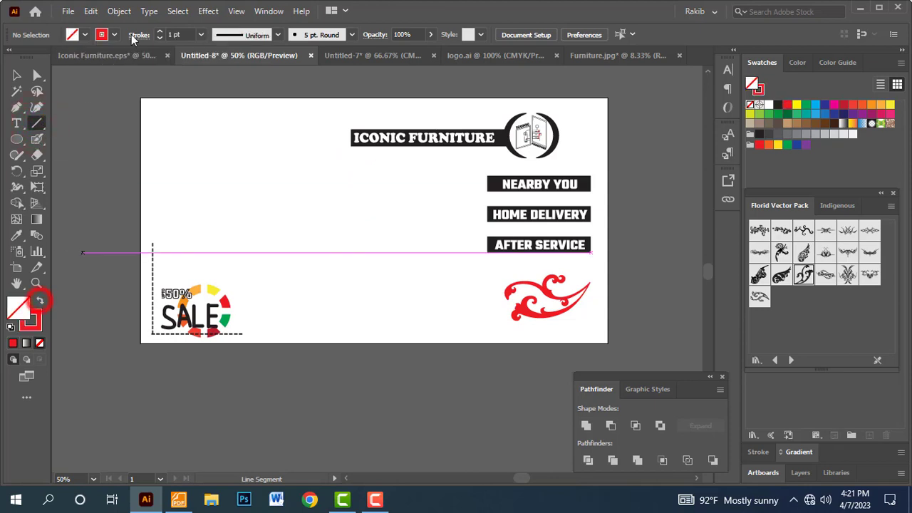
left_click(114, 34)
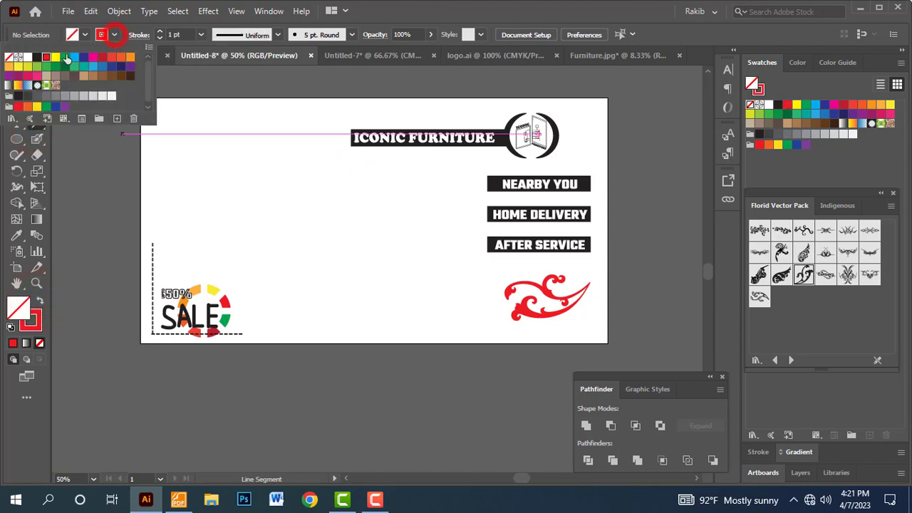
left_click(159, 31)
left_click(160, 31)
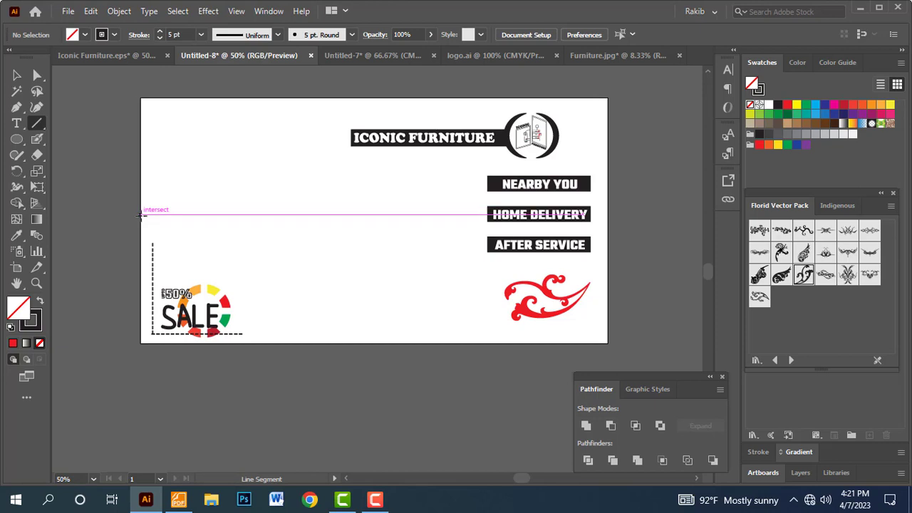
left_click_drag(141, 218, 246, 141)
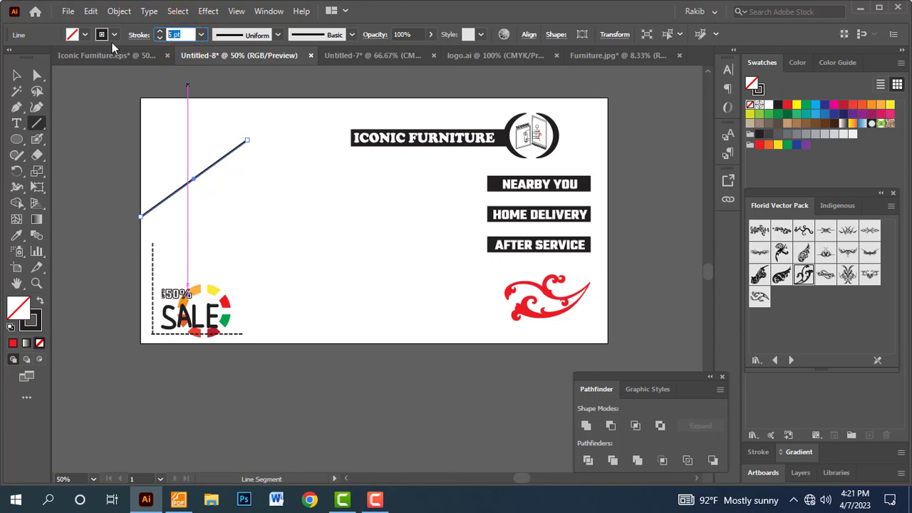
type("35")
key("Return")
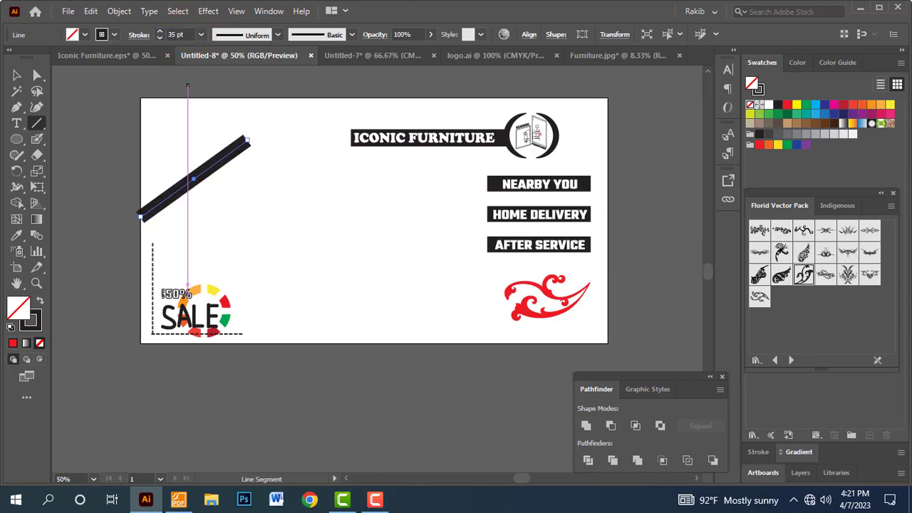
- Give the line a tapered width profile and bend it into a curve with the Anchor Point Tool
left_click(278, 35)
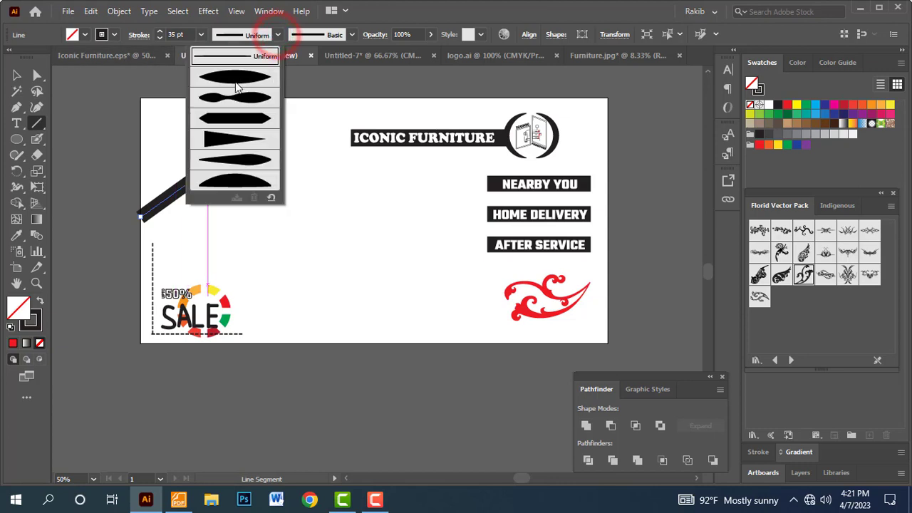
left_click(230, 142)
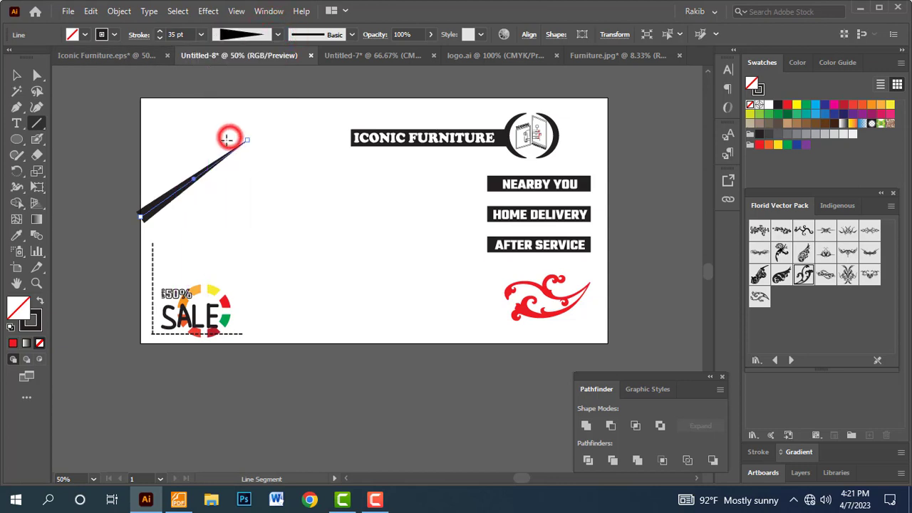
left_click(16, 76)
left_click(17, 109)
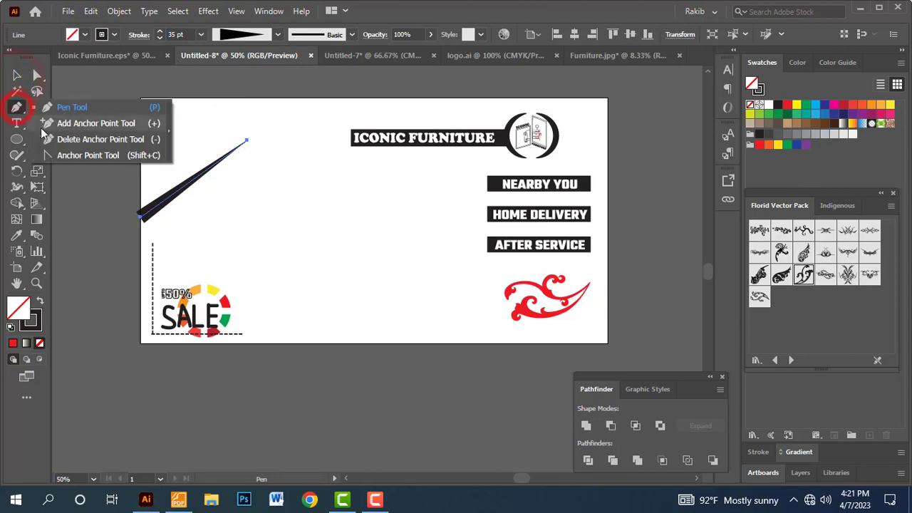
left_click(62, 153)
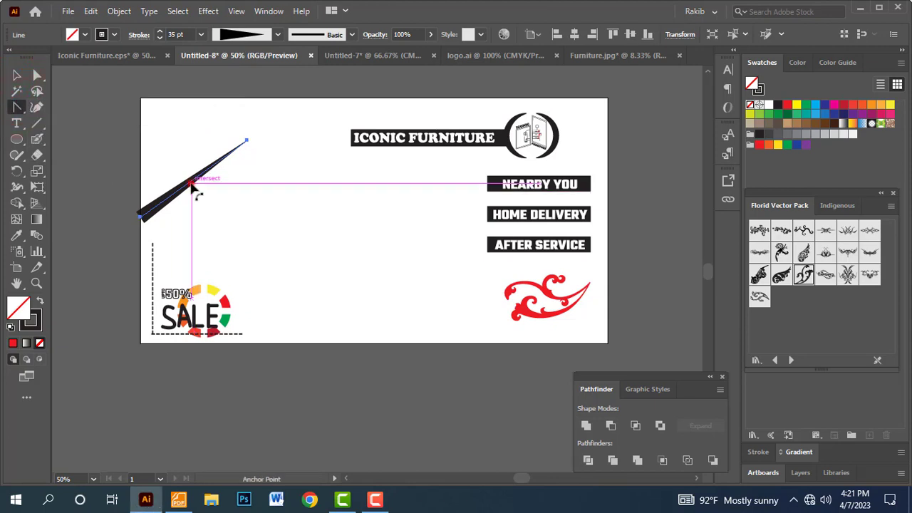
left_click_drag(196, 187, 230, 199)
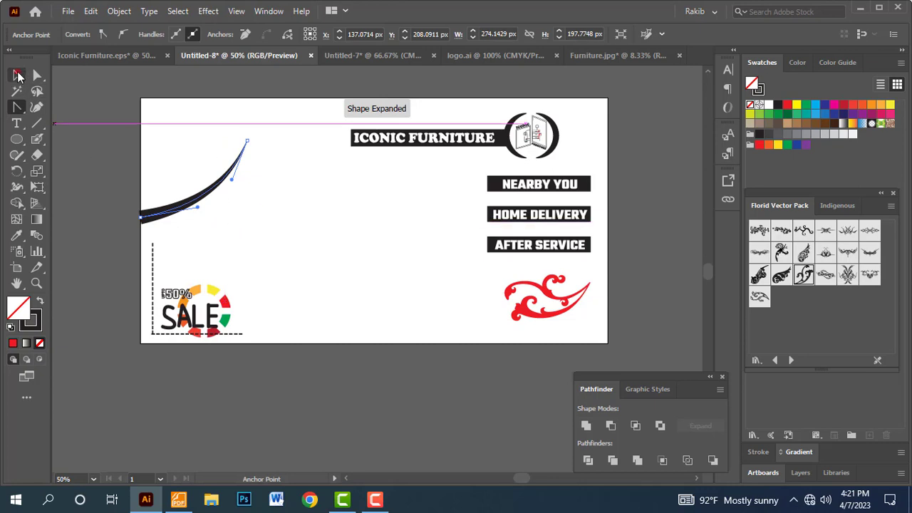
left_click(18, 76)
left_click(120, 164)
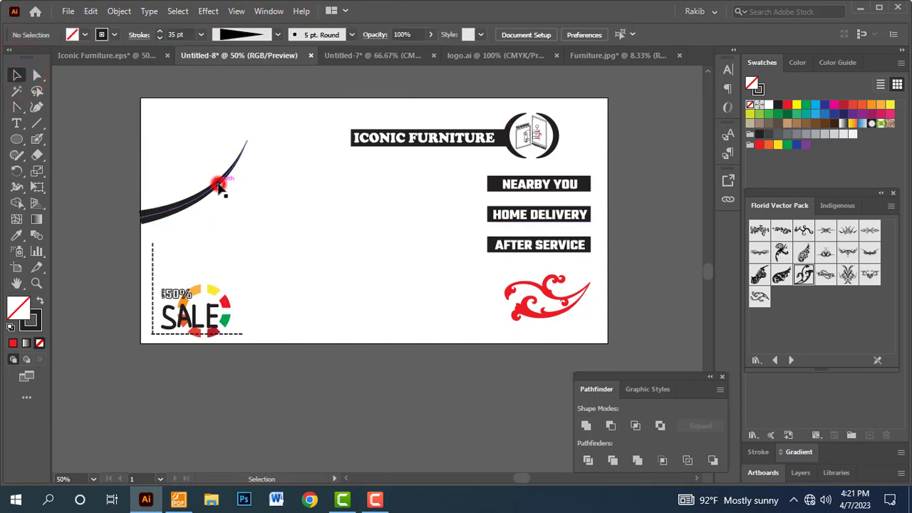
left_click(220, 185)
left_click(59, 174)
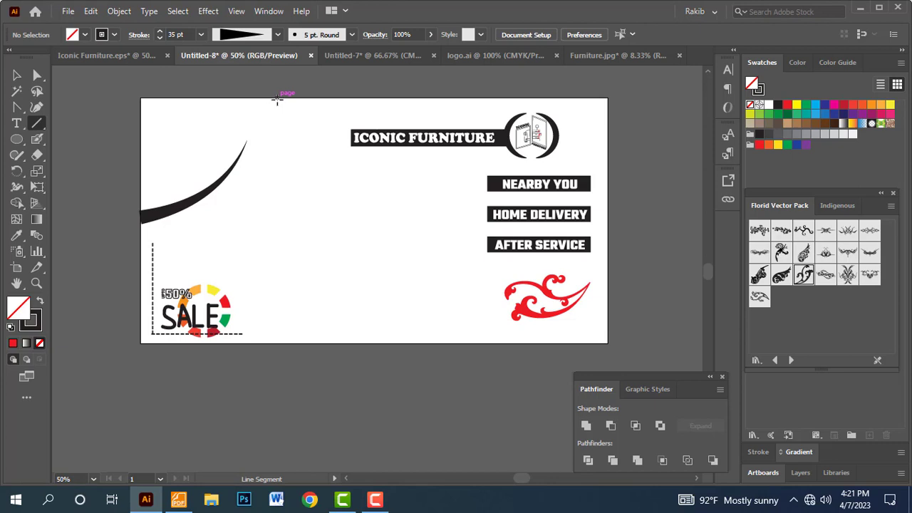
- Draw a second line down from the post's top with a 35 pt stroke and wedge width profile
left_click_drag(278, 100, 235, 206)
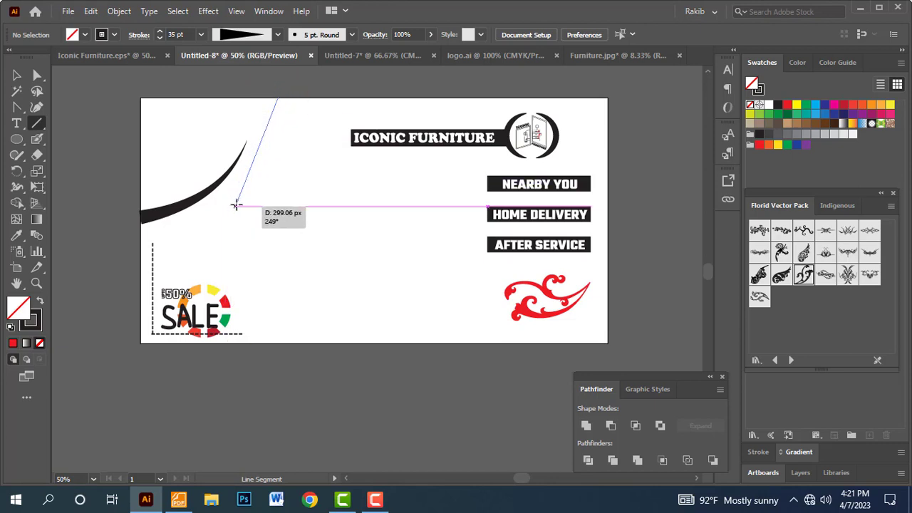
left_click_drag(238, 206, 237, 205)
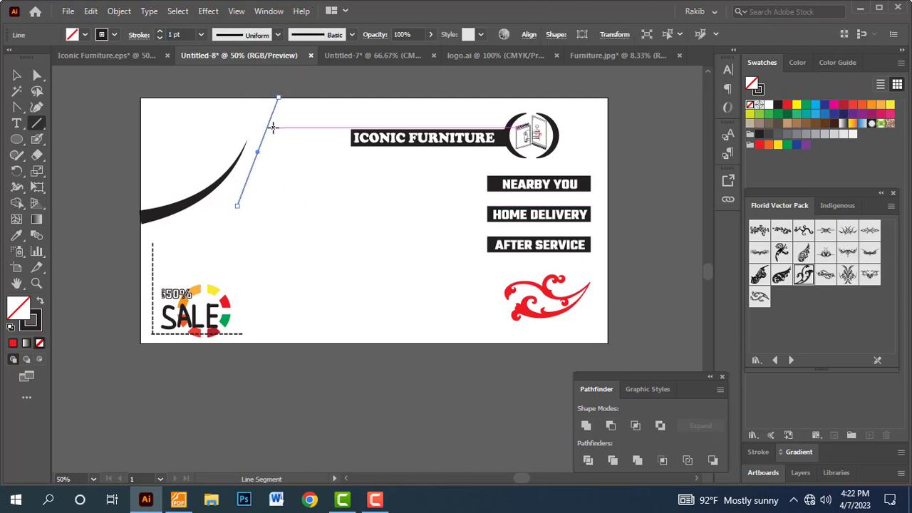
left_click_drag(278, 129, 232, 64)
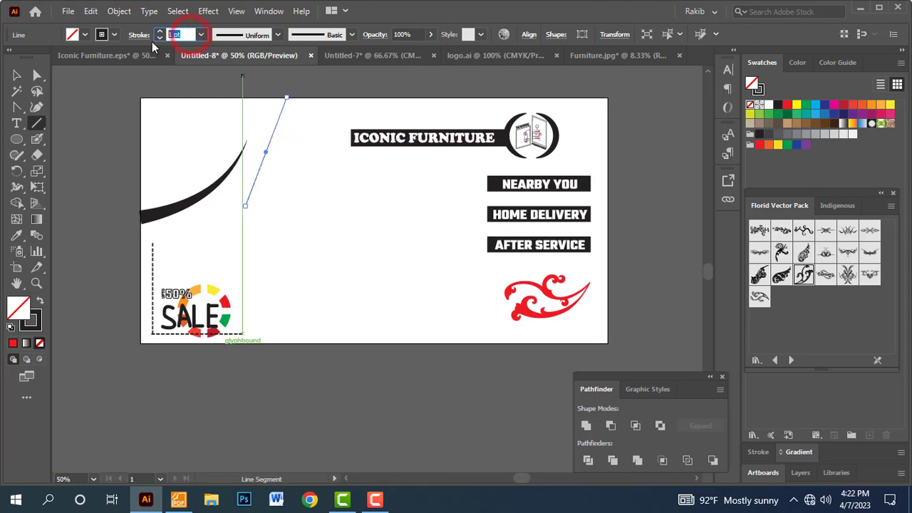
type("35")
key("Return")
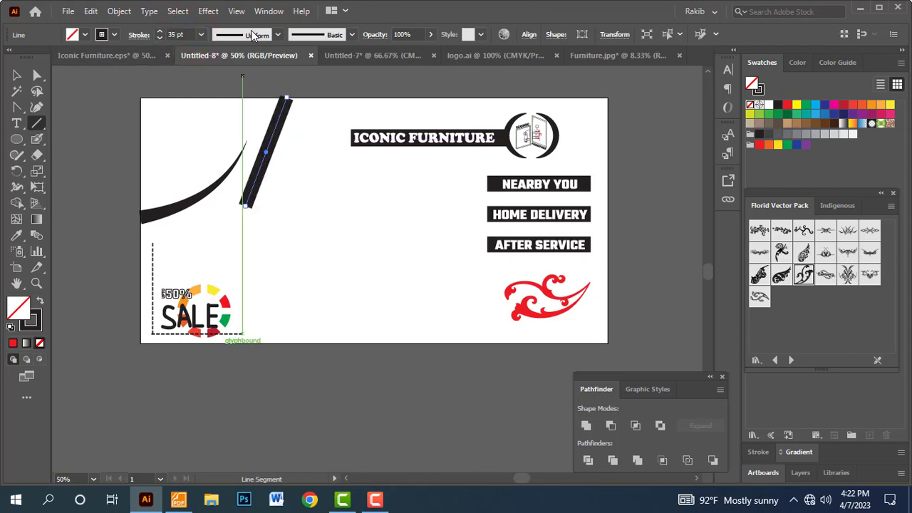
left_click(278, 34)
left_click(237, 144)
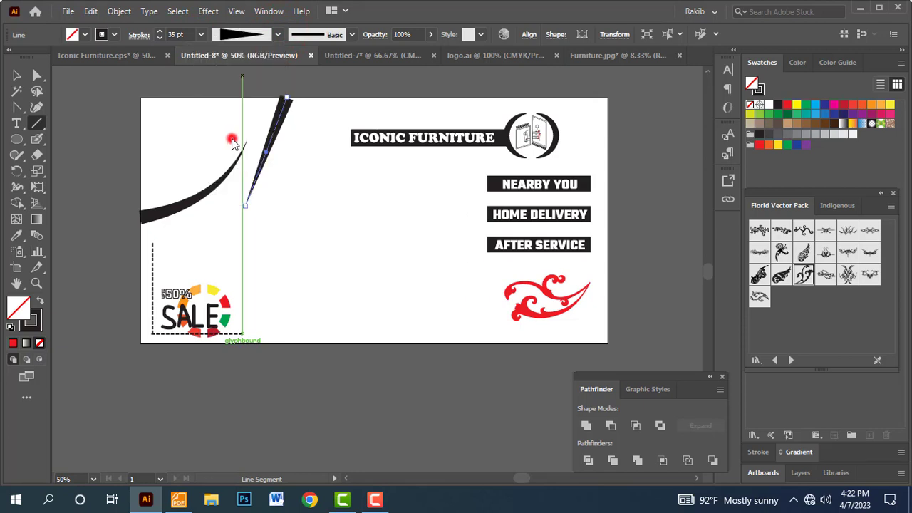
- Bend the thin tapered line into a curve and pull its bottom end down-left
left_click(13, 107)
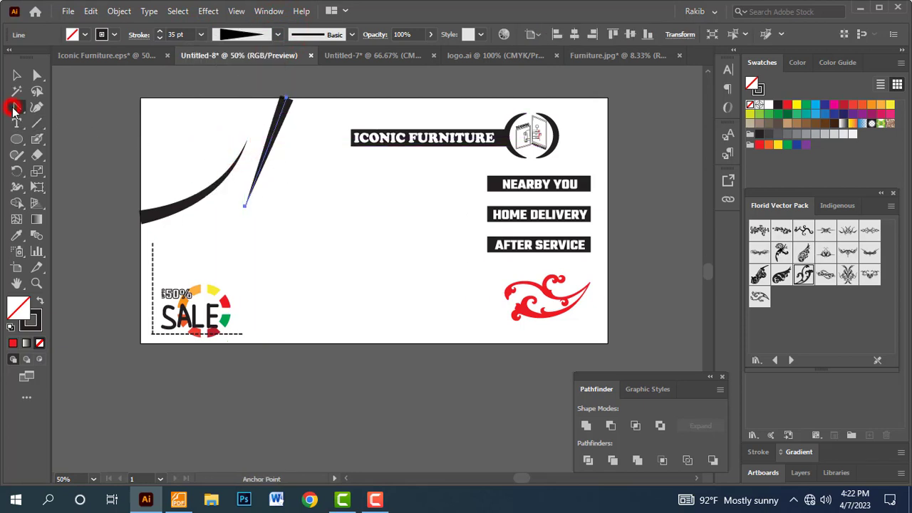
left_click_drag(268, 143, 283, 151)
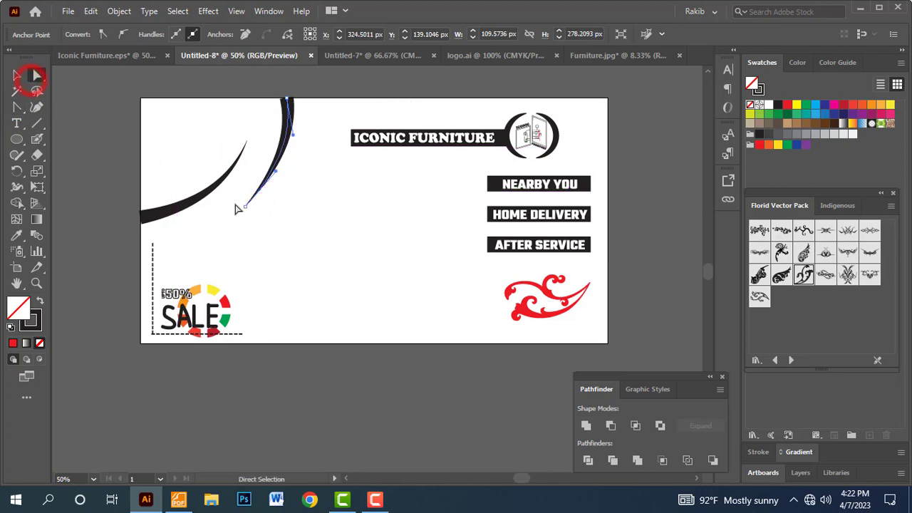
left_click_drag(244, 206, 224, 209)
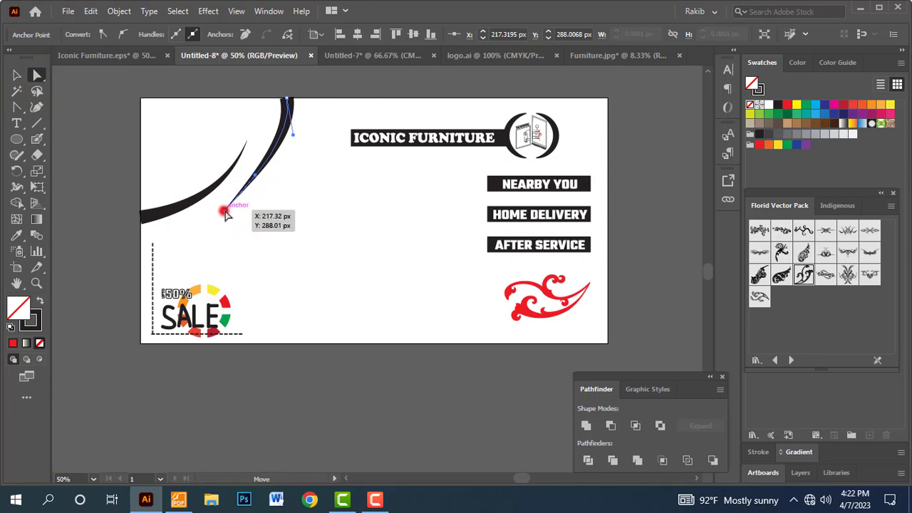
left_click_drag(226, 211, 220, 216)
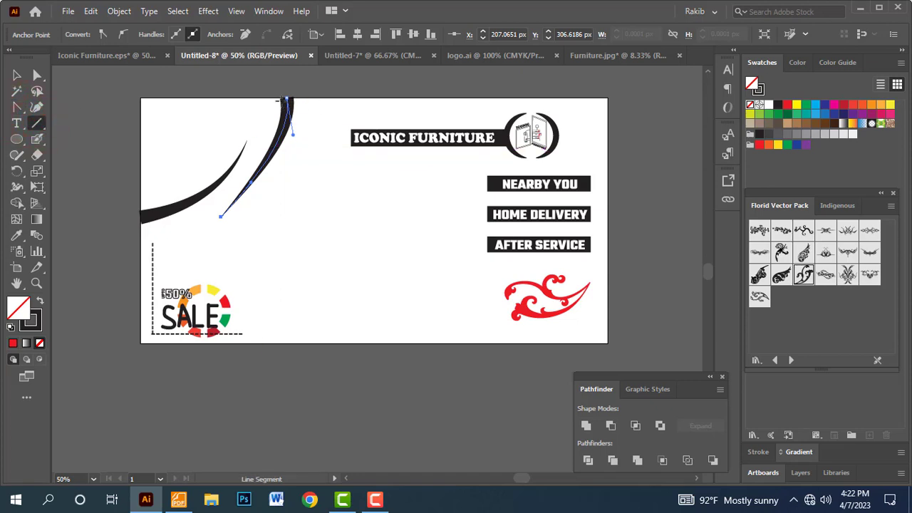
left_click(281, 102)
left_click(474, 288)
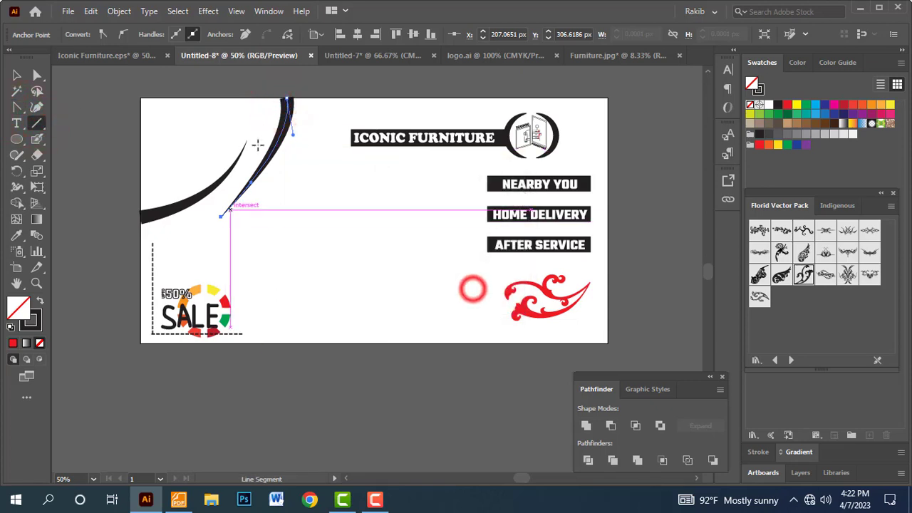
- Draw a new line down-left from the curve's top with a 20 pt stroke and lens width profile
left_click_drag(283, 98, 140, 225)
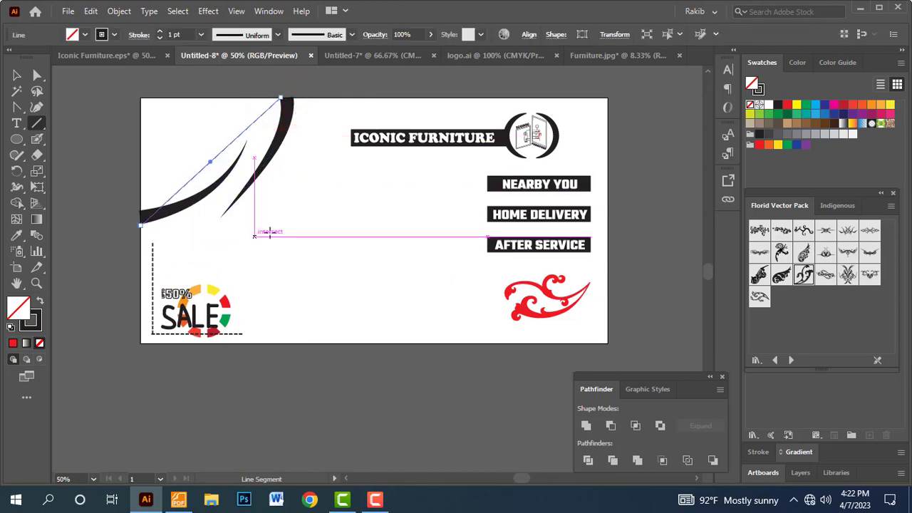
left_click(182, 35)
type("20")
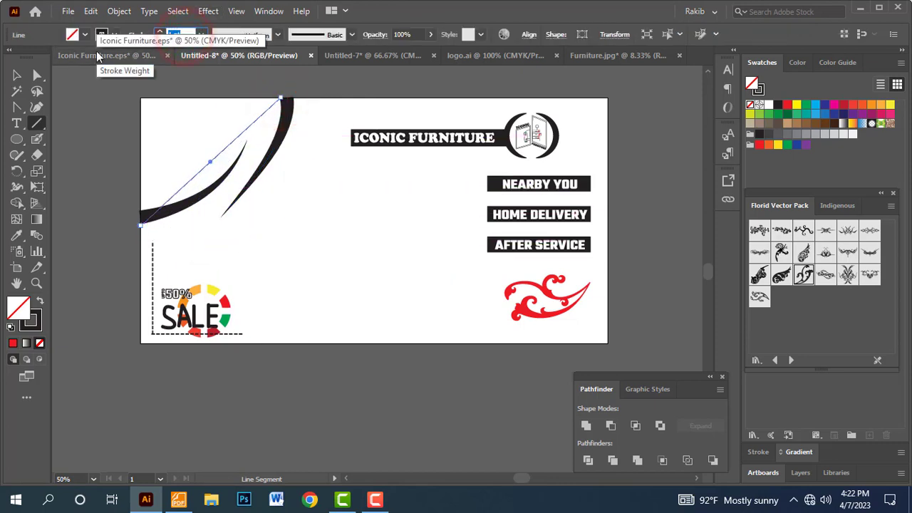
key("Return")
left_click(258, 35)
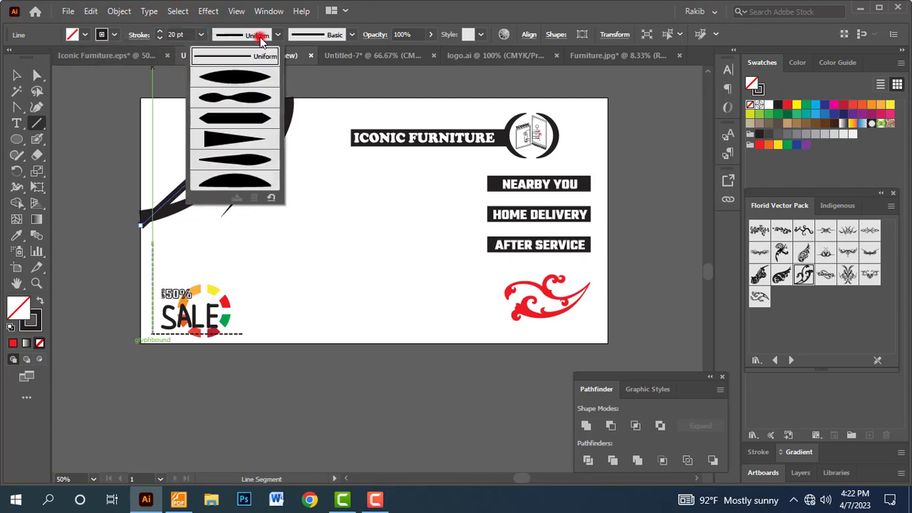
left_click(231, 78)
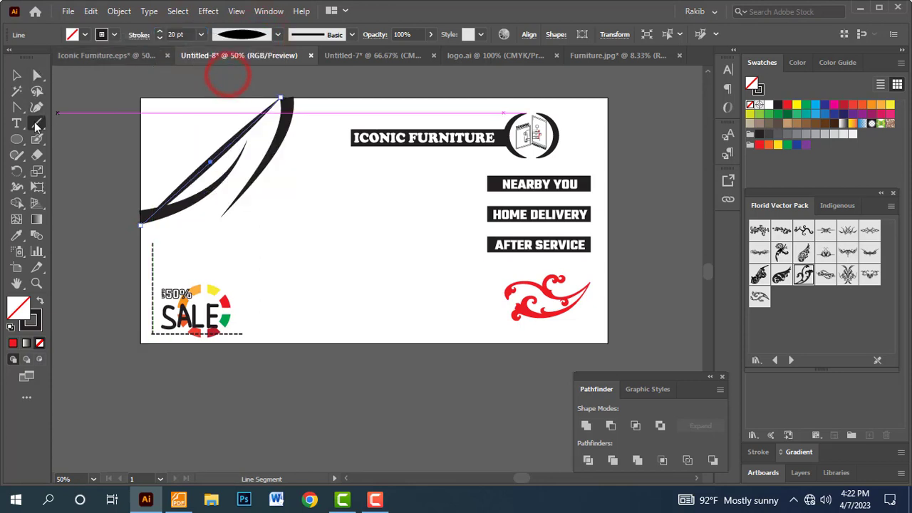
- Curve the thick tapered line with Direct Selection, refining its handles
left_click(16, 107)
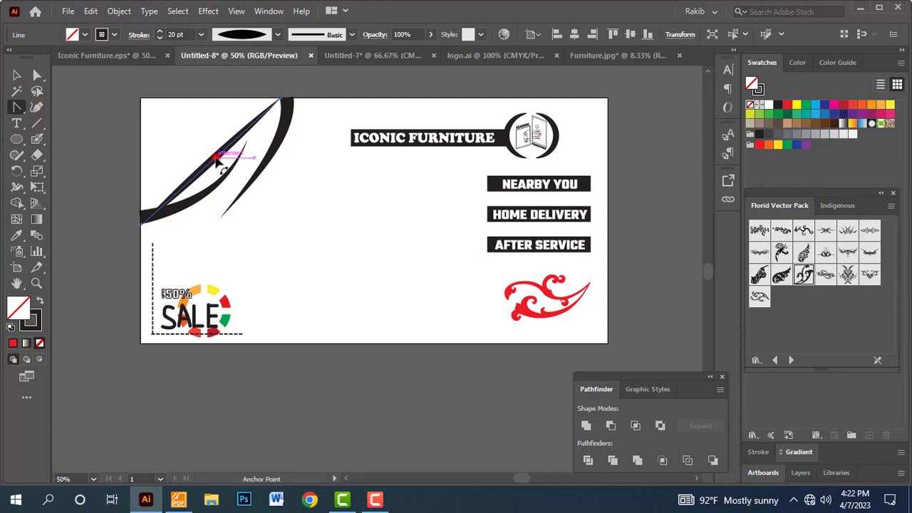
left_click_drag(215, 158, 227, 190)
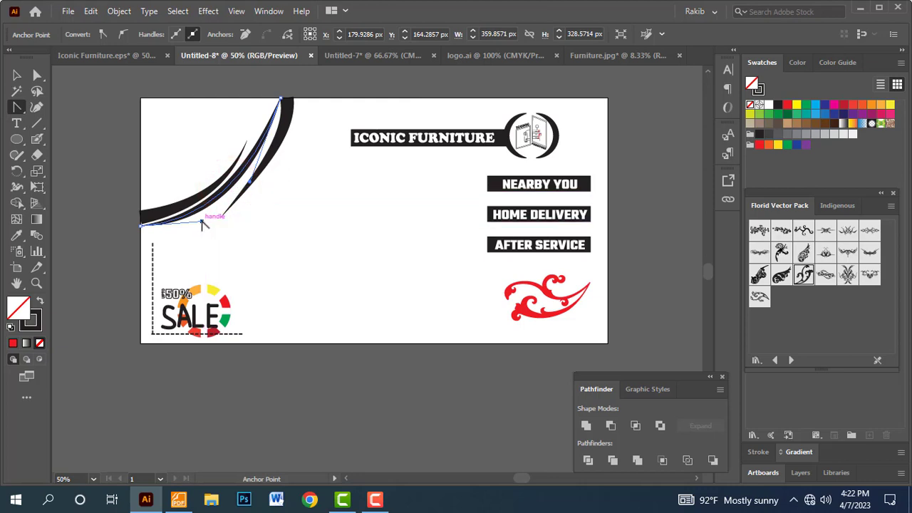
left_click_drag(204, 221, 211, 222)
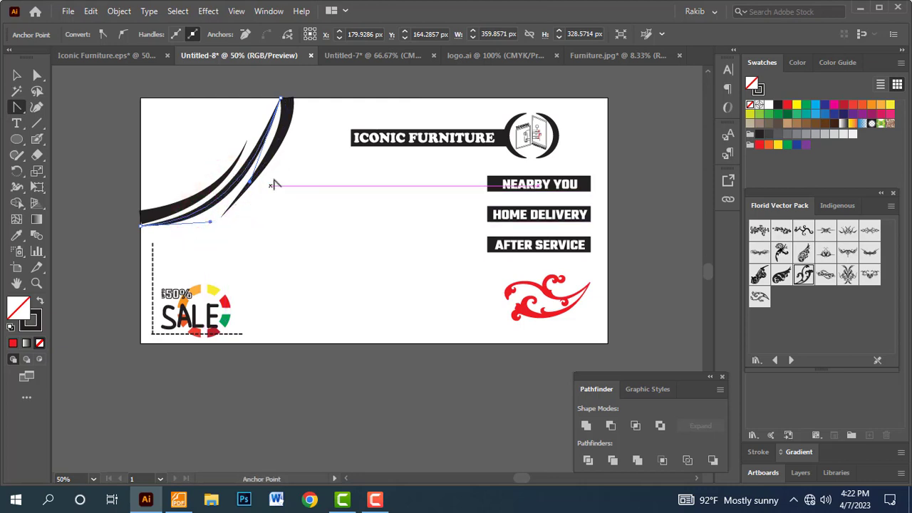
left_click_drag(248, 184, 255, 183)
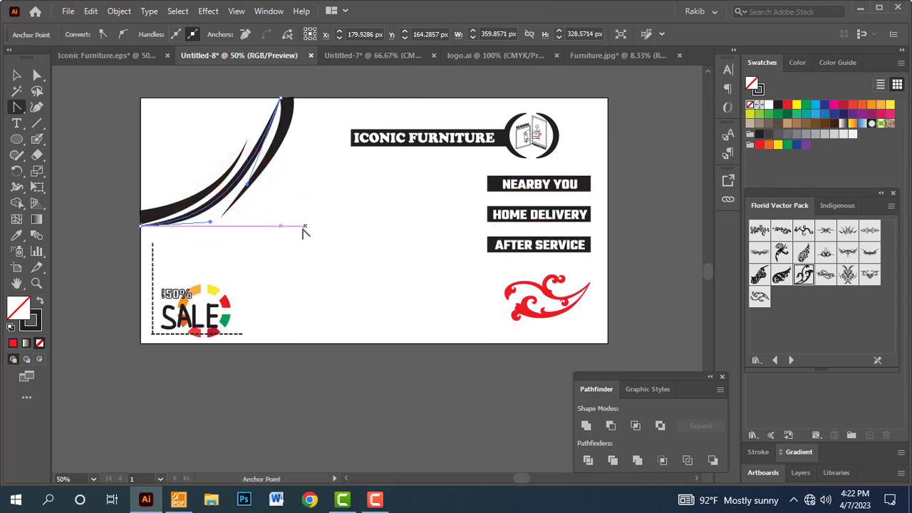
left_click(17, 75)
left_click(92, 119)
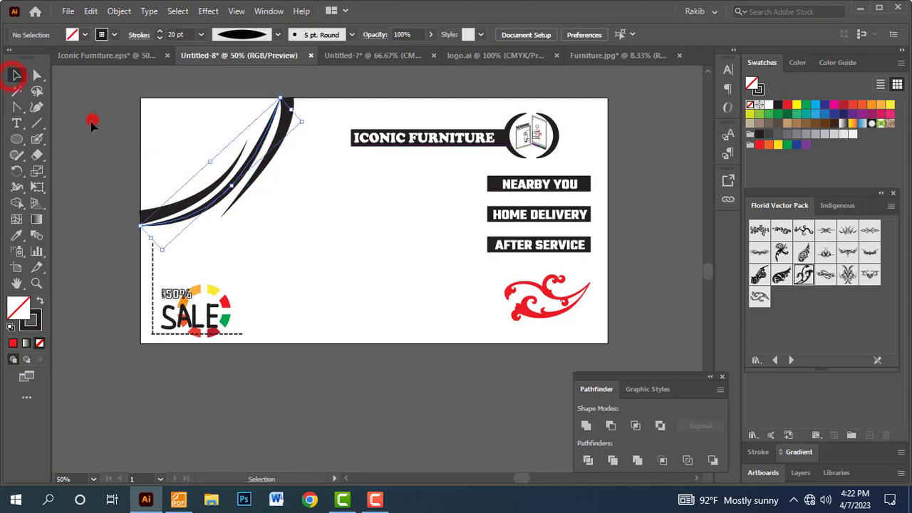
- Select all the swoosh curves and expand their strokes into filled shapes
left_click(258, 182)
left_click(325, 82)
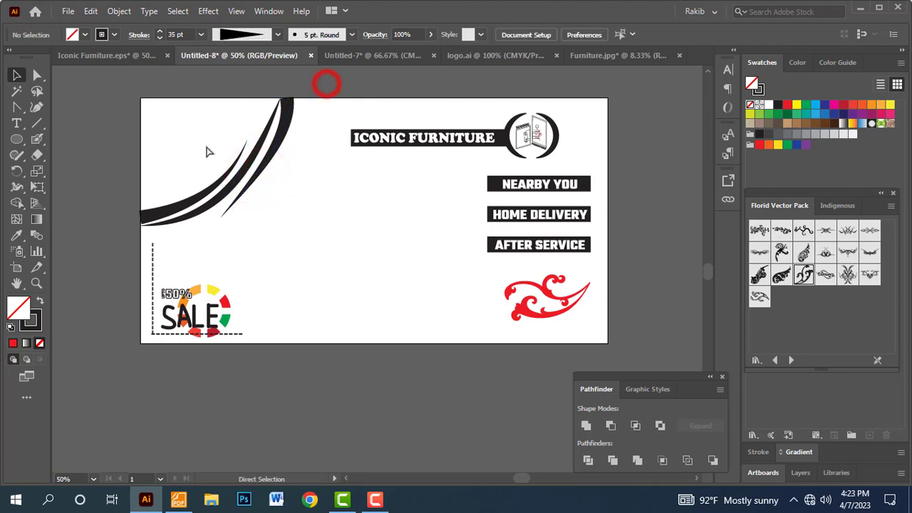
left_click_drag(139, 203, 223, 273)
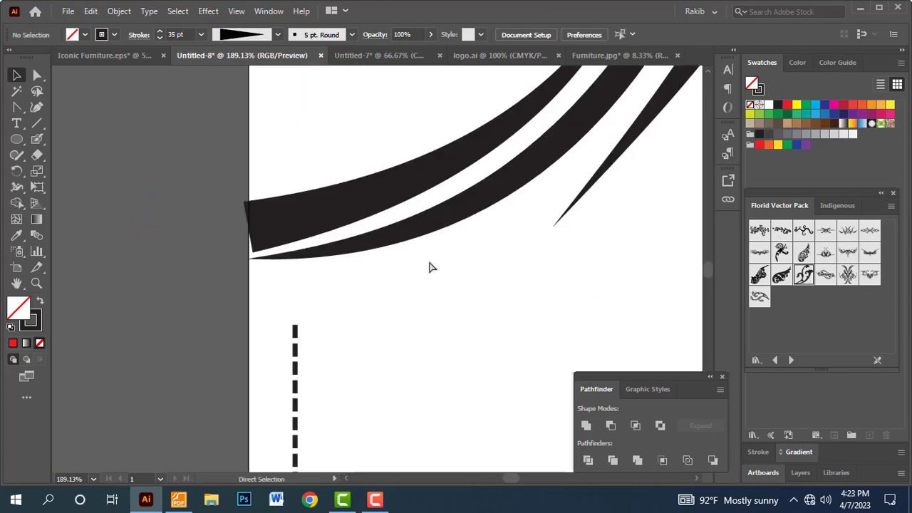
key("ctrl+minus")
key("ctrl+minus")
key("ctrl+minus")
left_click_drag(461, 256, 420, 255)
left_click_drag(371, 222, 497, 154)
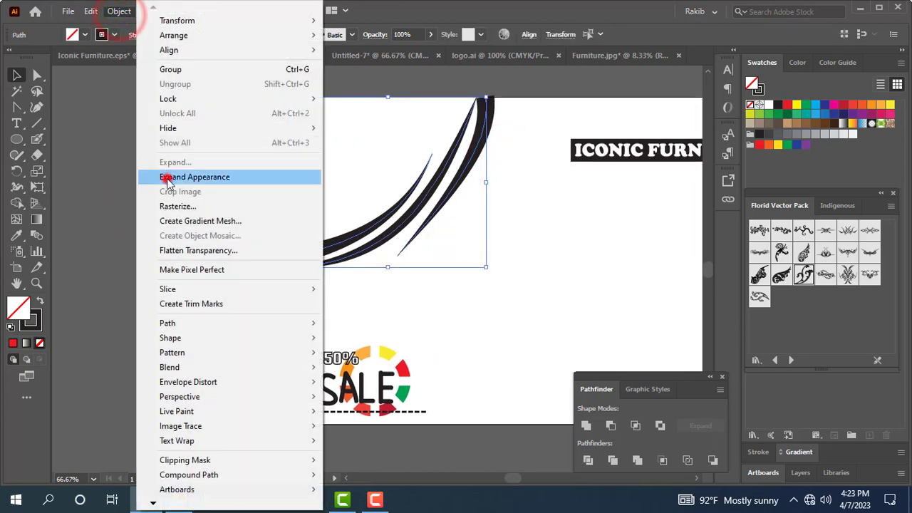
left_click(167, 177)
left_click(507, 277)
- Move the black shape's top-left and bottom-left corners onto the artboard's left edge
left_click_drag(218, 195, 432, 307)
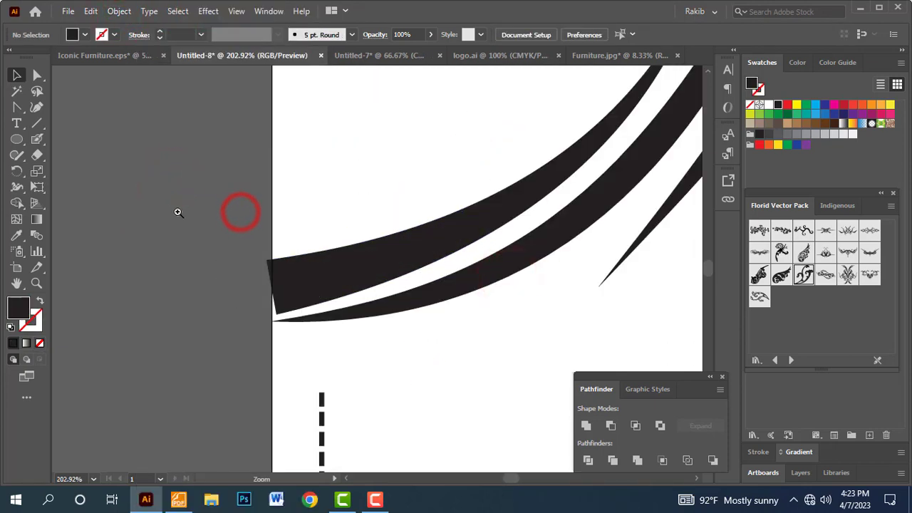
left_click(186, 208)
left_click(434, 334)
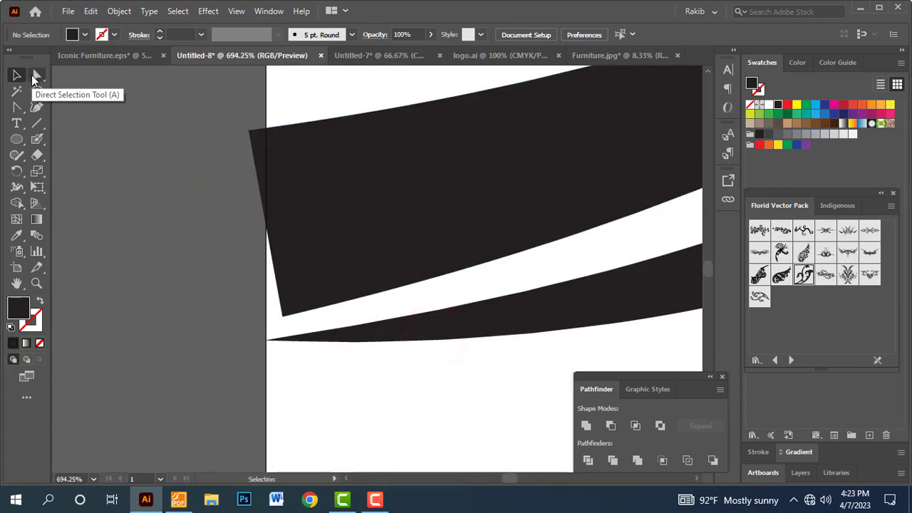
left_click(34, 76)
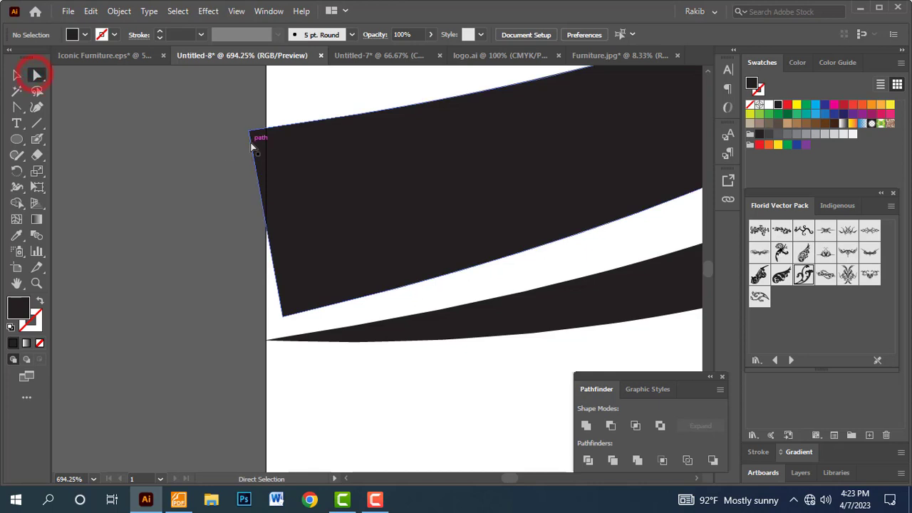
left_click_drag(253, 133, 267, 135)
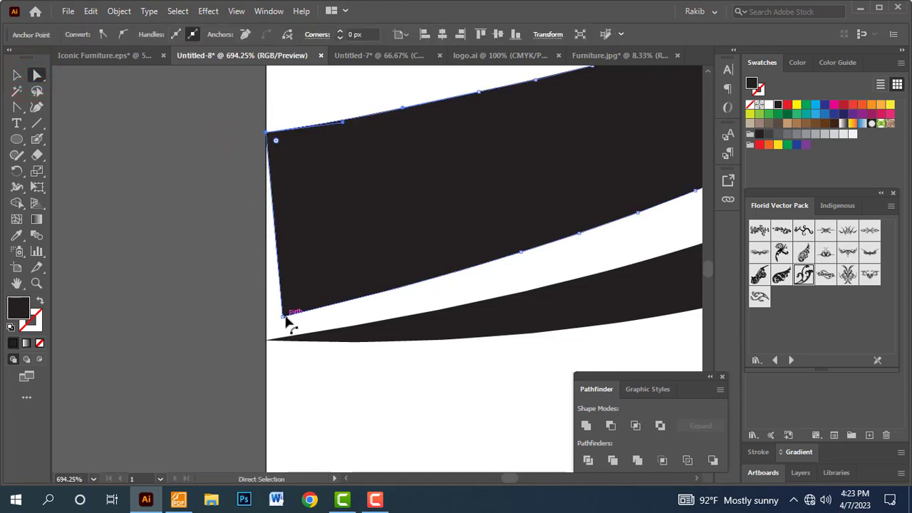
left_click_drag(284, 321, 268, 322)
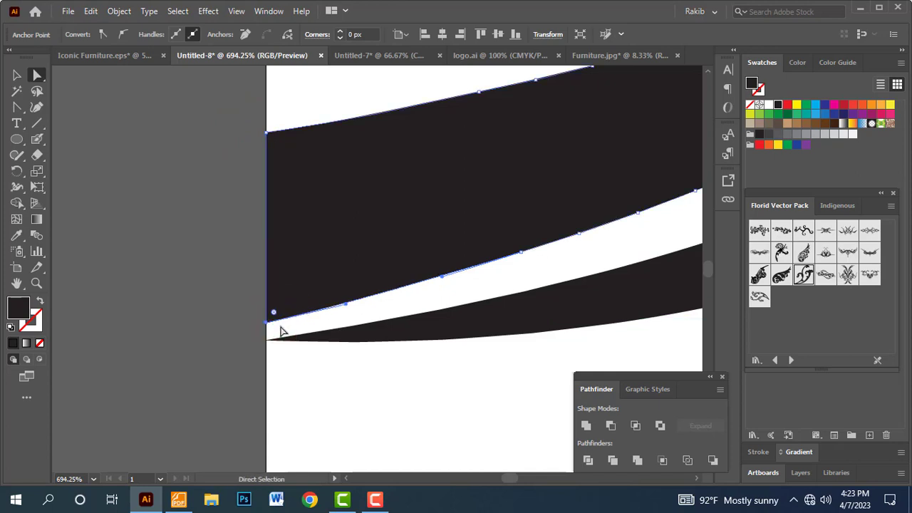
- Try moving the shape's left corner up onto the adjacent tip, then undo the change
key("ctrl+minus")
key("ctrl+minus")
key("ctrl+minus")
key("ctrl+minus")
key("ctrl+minus")
key("ctrl+minus")
key("ctrl+minus")
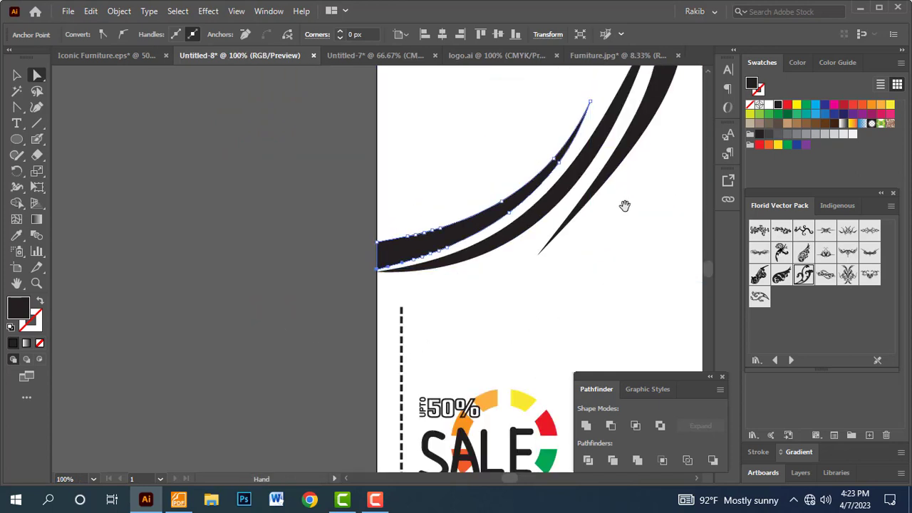
left_click_drag(624, 206, 540, 122)
left_click_drag(399, 177, 496, 259)
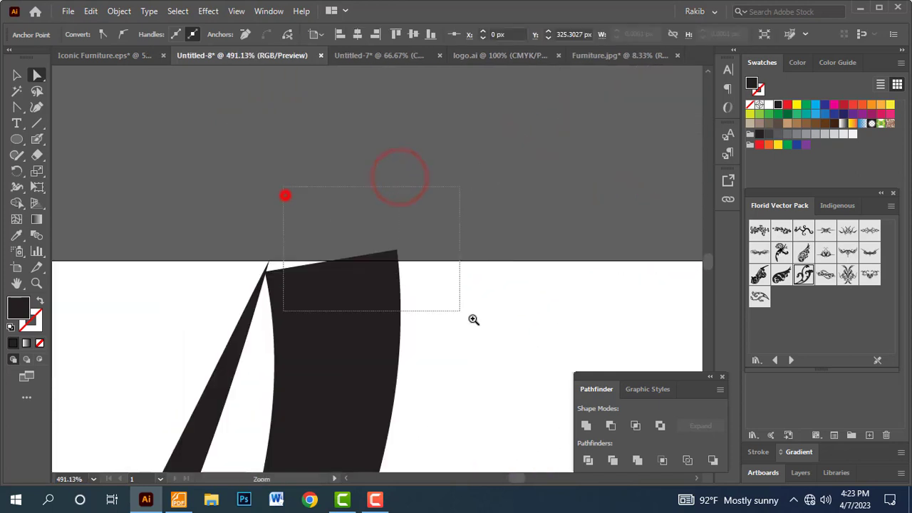
left_click_drag(284, 188, 473, 320)
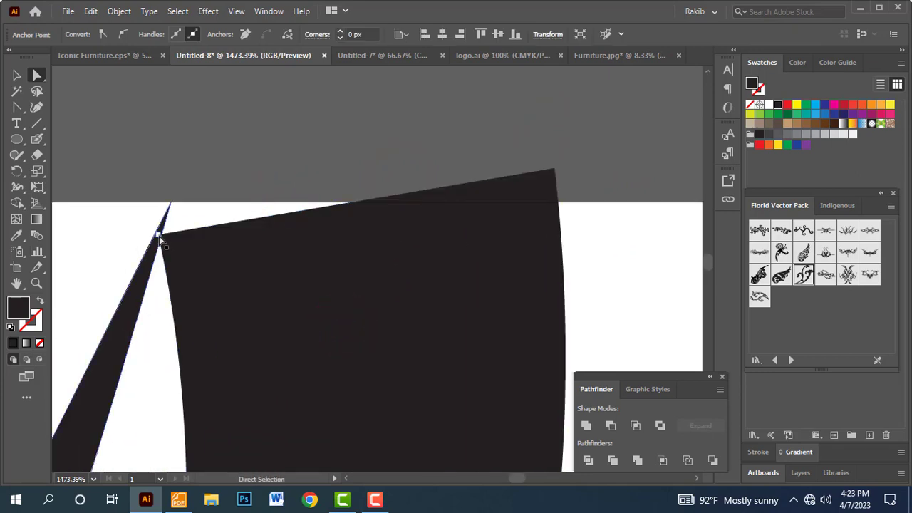
left_click_drag(159, 235, 170, 203)
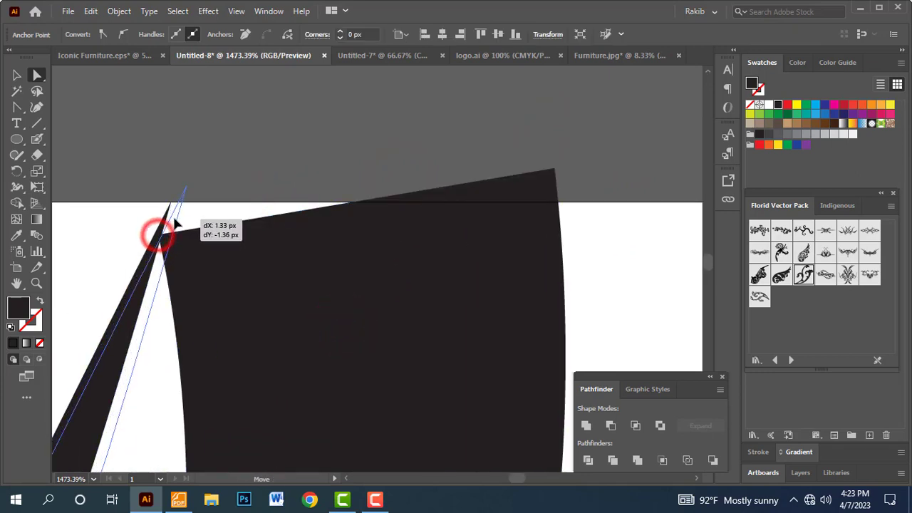
left_click(229, 179)
mouse_move(159, 236)
left_mouse_down()
mouse_move(174, 225)
mouse_move(183, 188)
left_mouse_up()
key("ctrl+z")
- Select the large dark shape and shift it slightly right
left_click(252, 176)
left_click(225, 268)
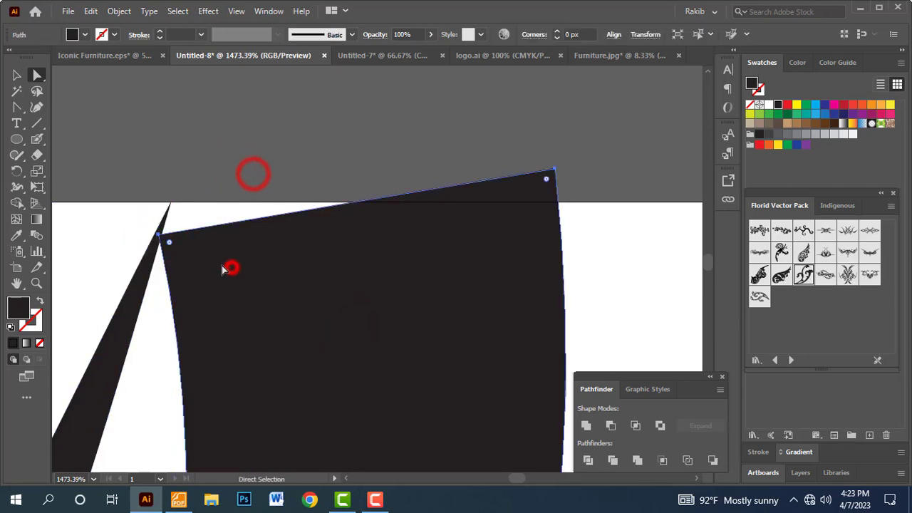
left_click(329, 176)
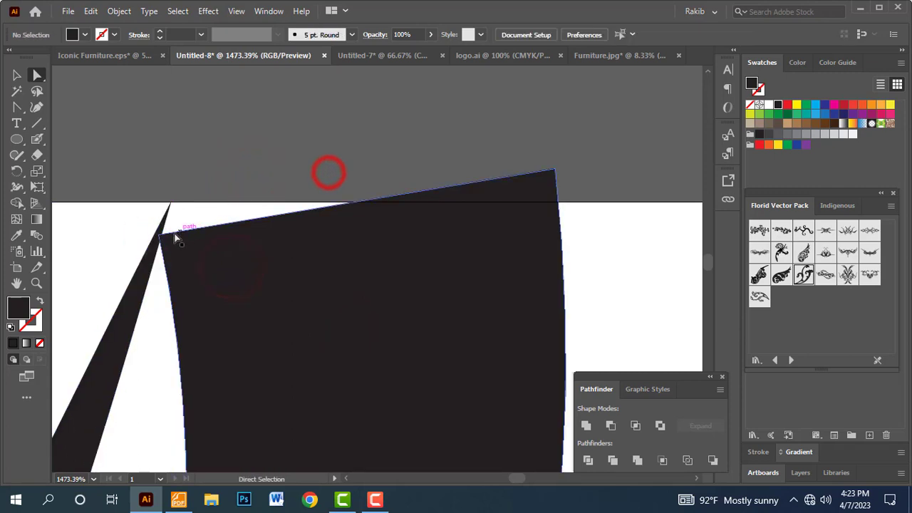
left_click(304, 248)
key("v")
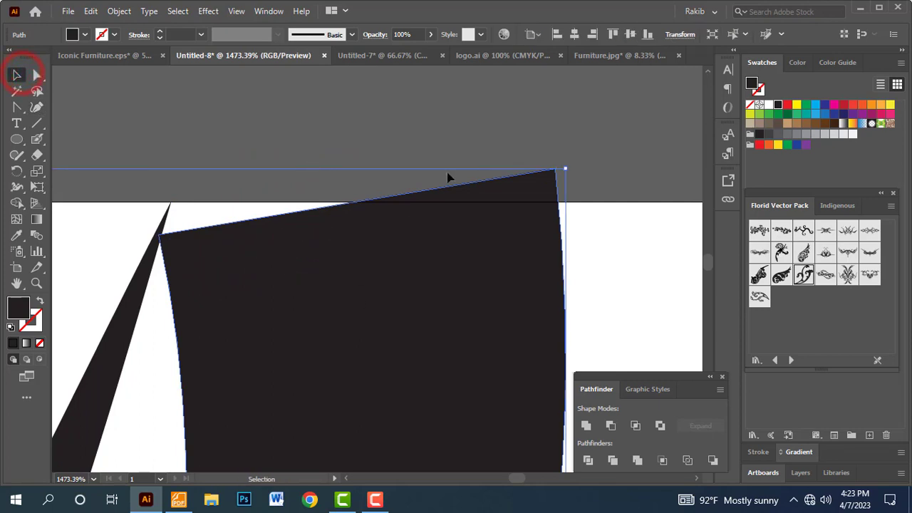
left_click(645, 146)
left_click_drag(536, 275, 546, 275)
left_click(521, 143)
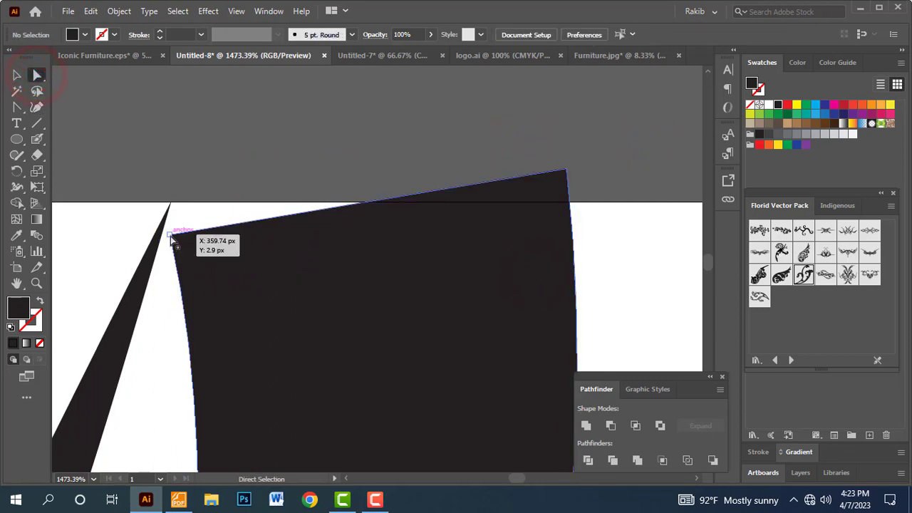
- Raise the upper-left corner and pull the top-right corner down onto the artboard's top edge
left_click_drag(171, 237, 172, 205)
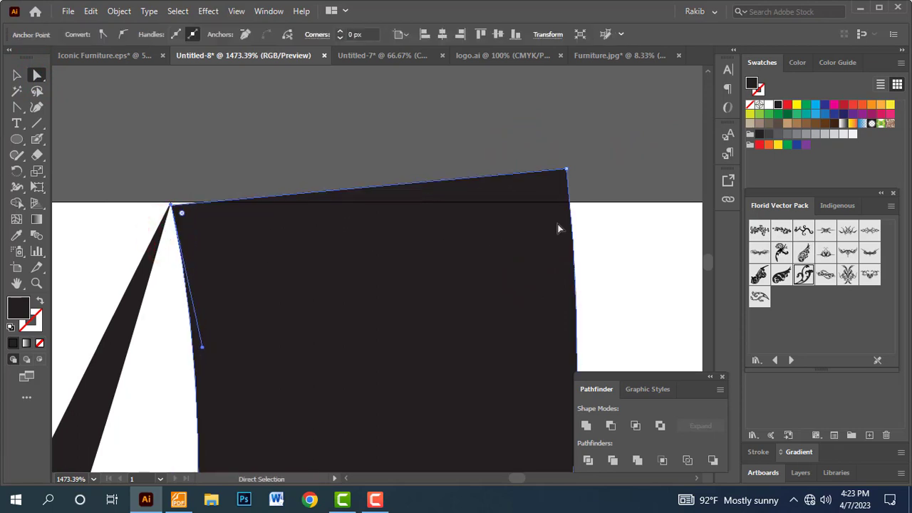
left_click_drag(568, 170, 561, 205)
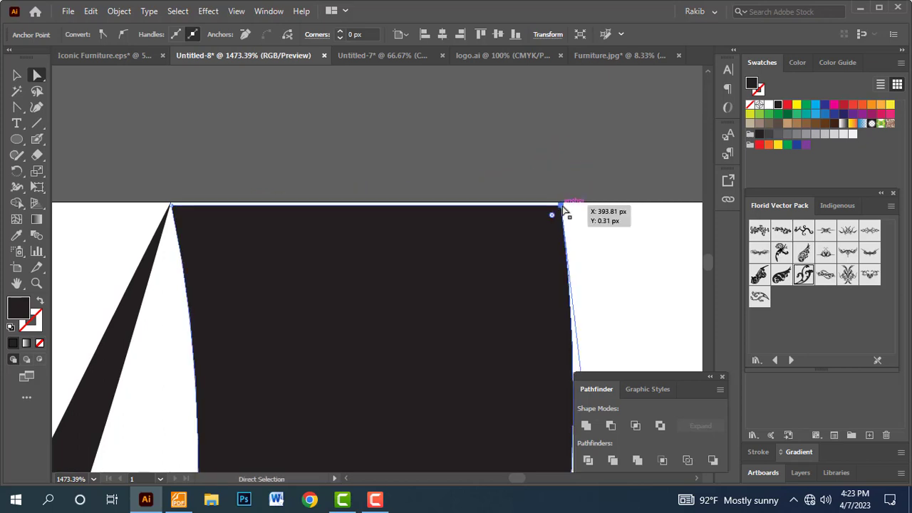
left_click(560, 167)
key("ctrl+minus")
key("ctrl+minus")
key("ctrl+minus")
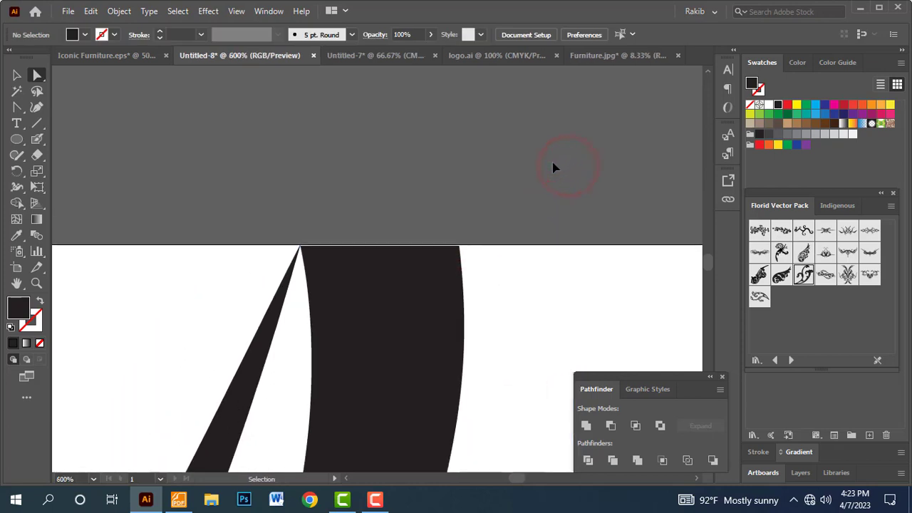
key("ctrl+minus")
key("ctrl+minus")
key("ctrl+minus")
key("ctrl+minus")
key("ctrl+minus")
key("ctrl+minus")
key("ctrl+minus")
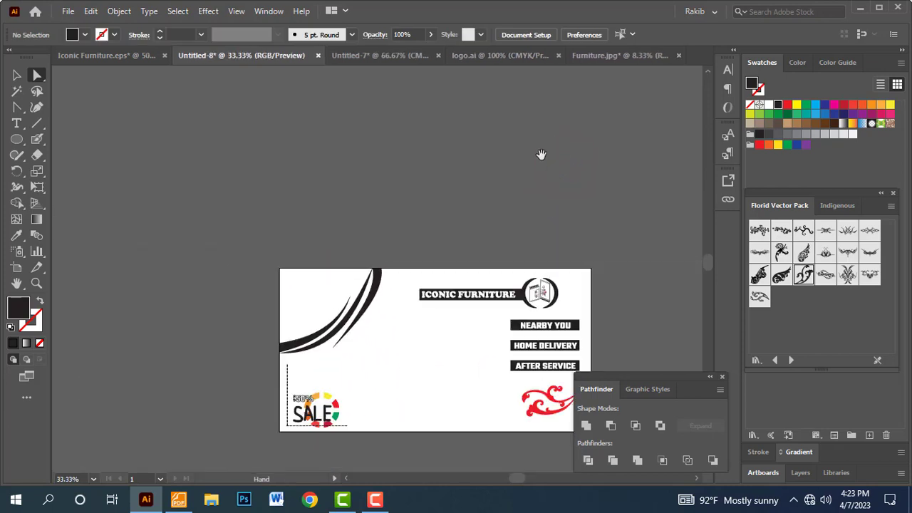
left_click_drag(118, 136, 347, 306)
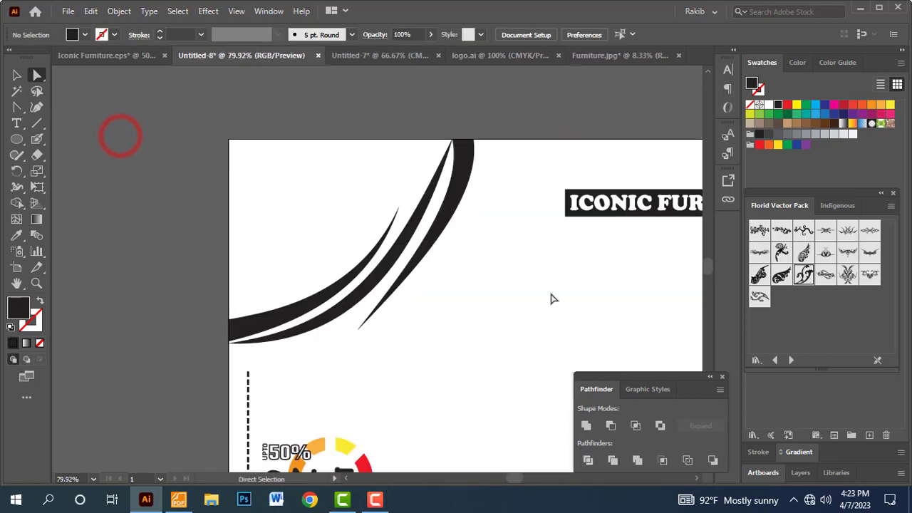
left_click_drag(533, 290, 436, 293)
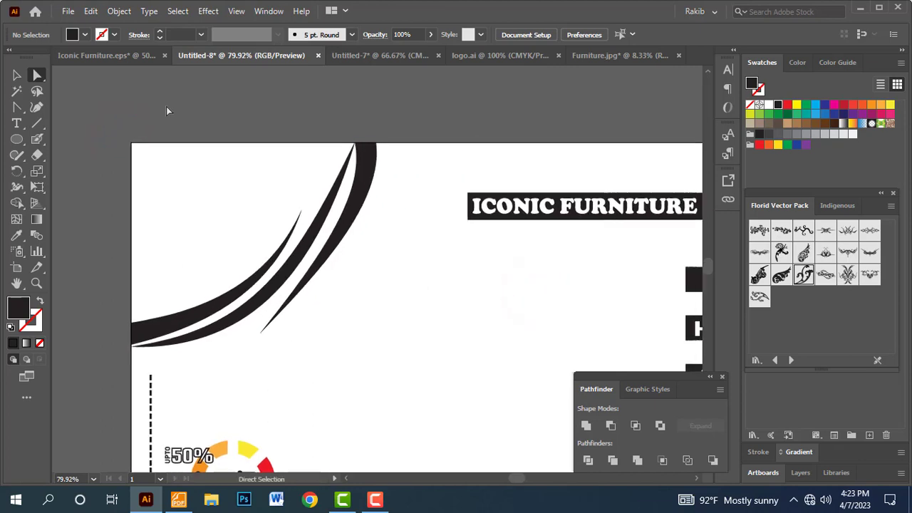
left_click(107, 56)
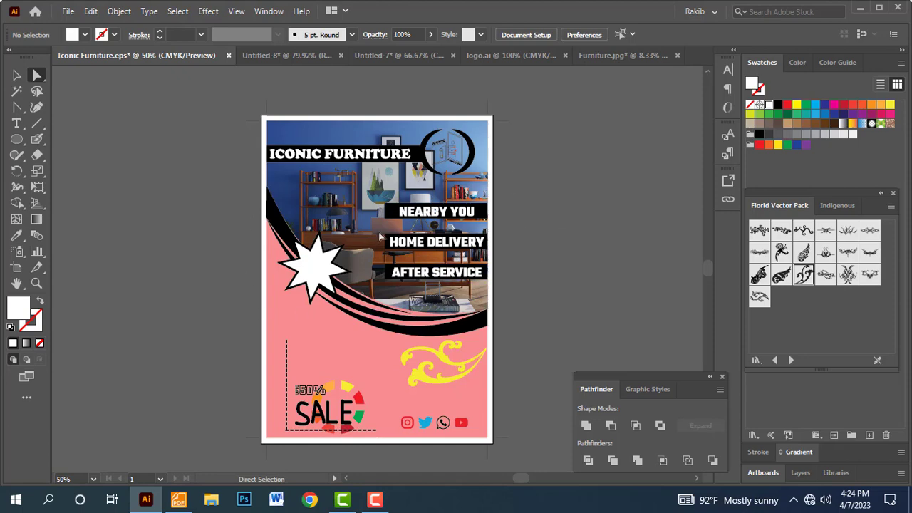
left_click(281, 60)
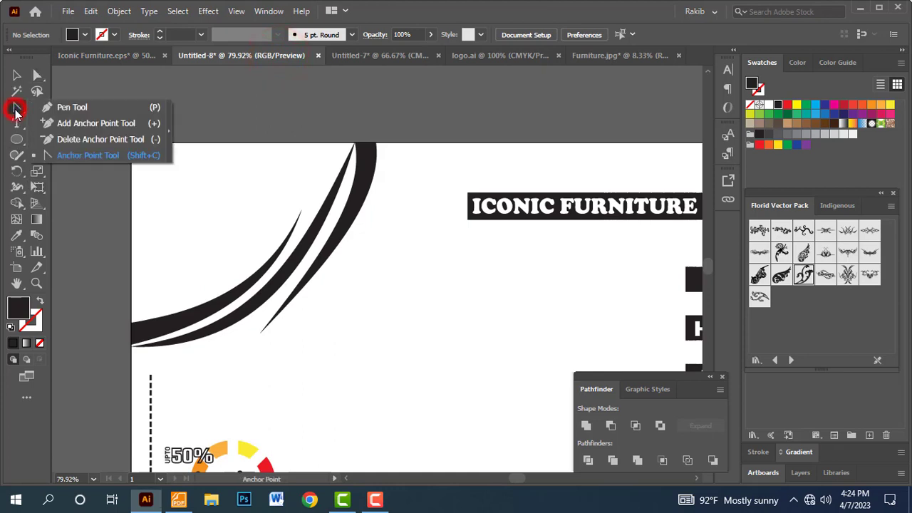
- Start a Pen path at the artboard's top-left corner and where the swoosh meets the top edge
left_click_drag(17, 108, 65, 105)
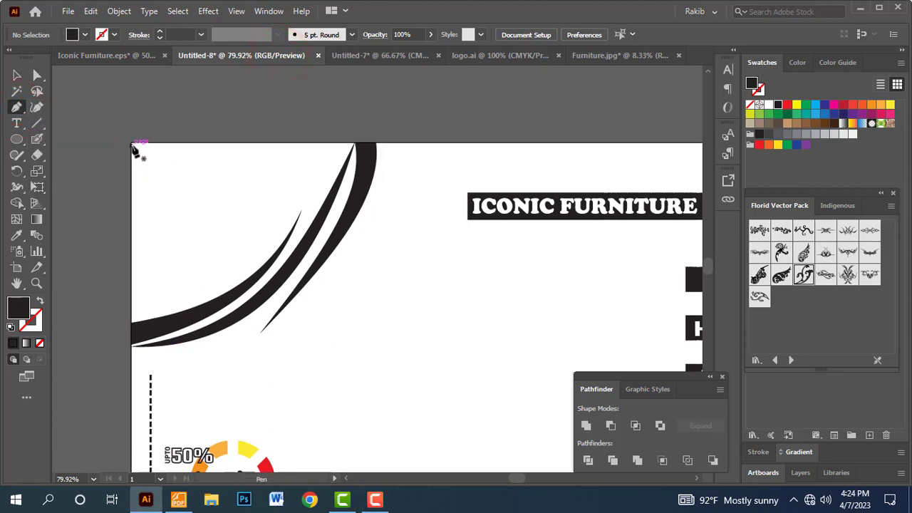
left_click(132, 146)
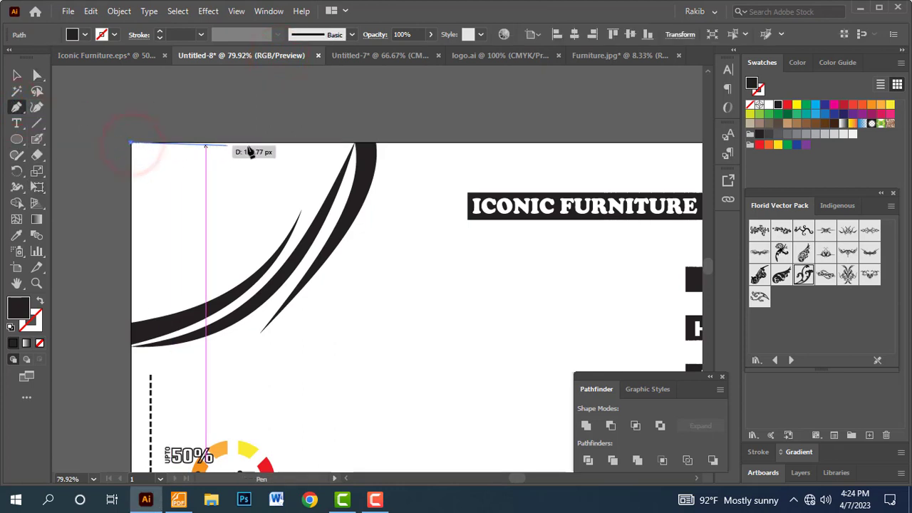
left_click(355, 145)
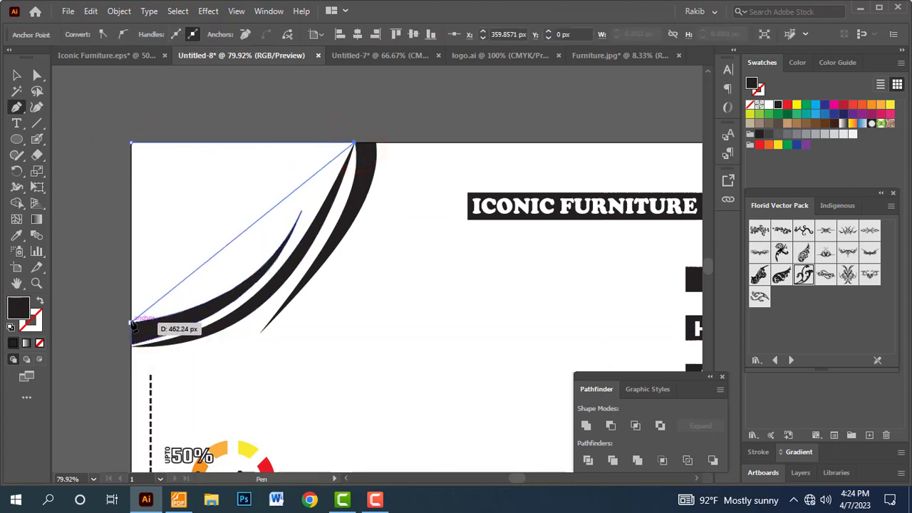
left_click_drag(132, 326, 180, 367)
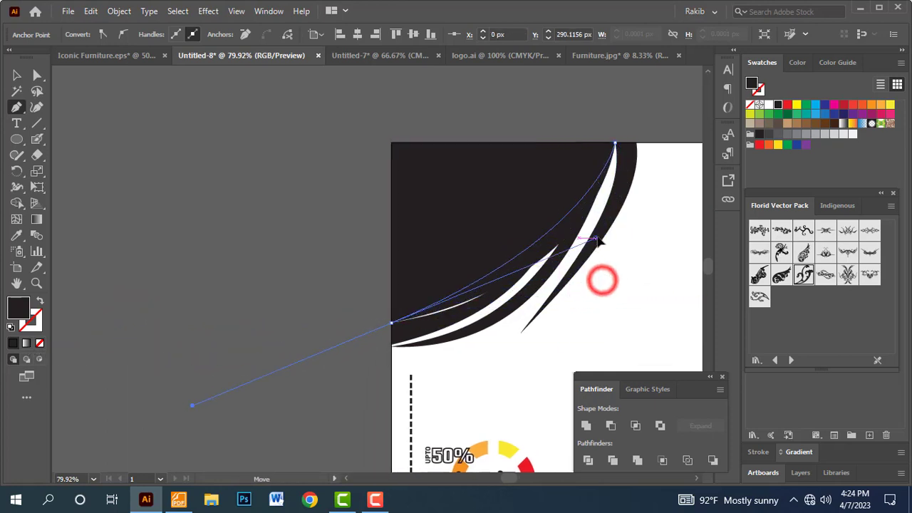
left_click_drag(603, 283, 600, 232)
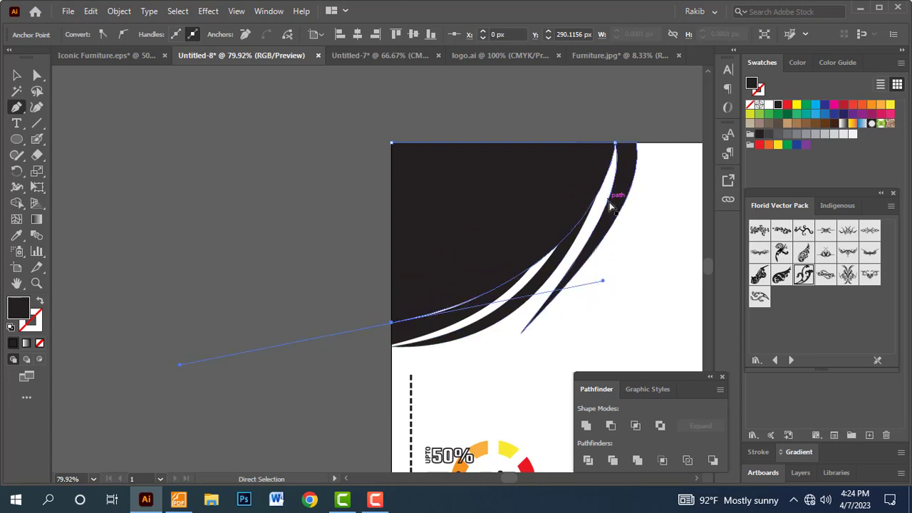
key("ctrl+shift+bracketleft")
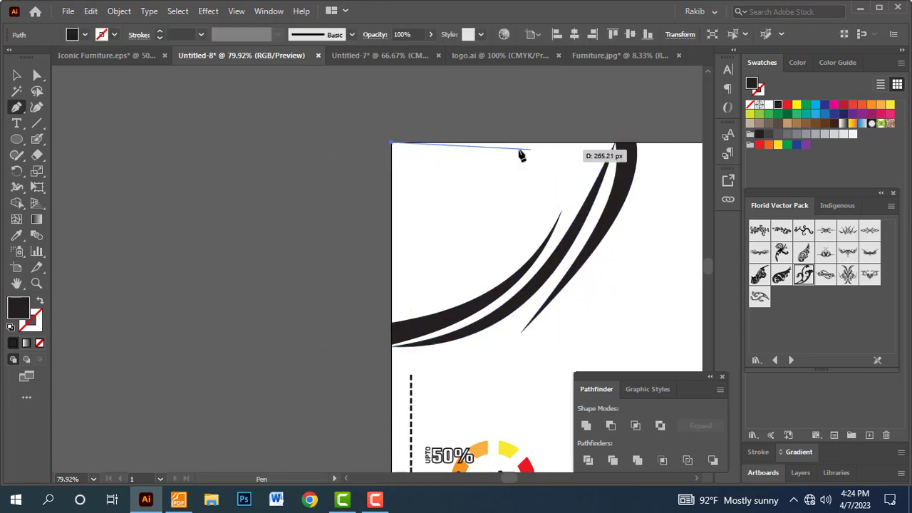
- Complete the black corner shape along the left edge and swoosh curve, closing it at the corner
left_click(391, 323)
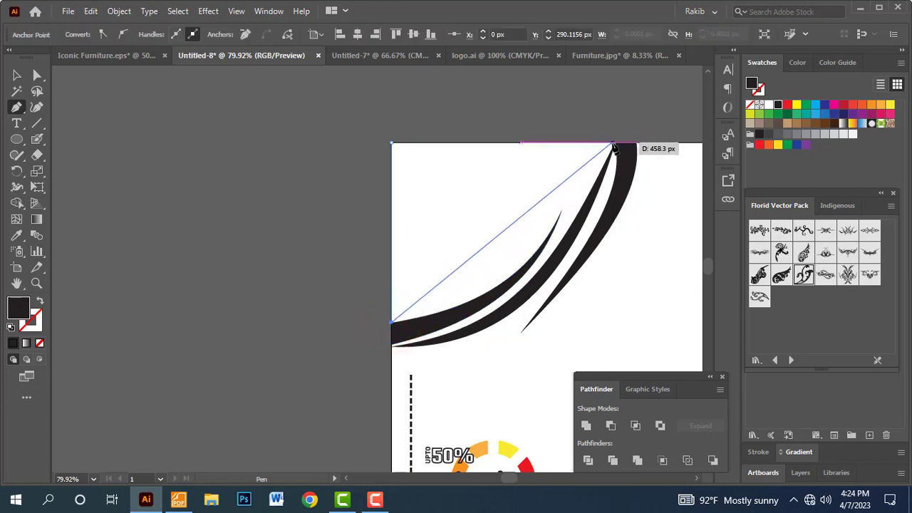
mouse_move(612, 143)
left_mouse_down()
mouse_move(501, 323)
mouse_move(519, 325)
mouse_move(220, 195)
mouse_move(614, 145)
left_mouse_up()
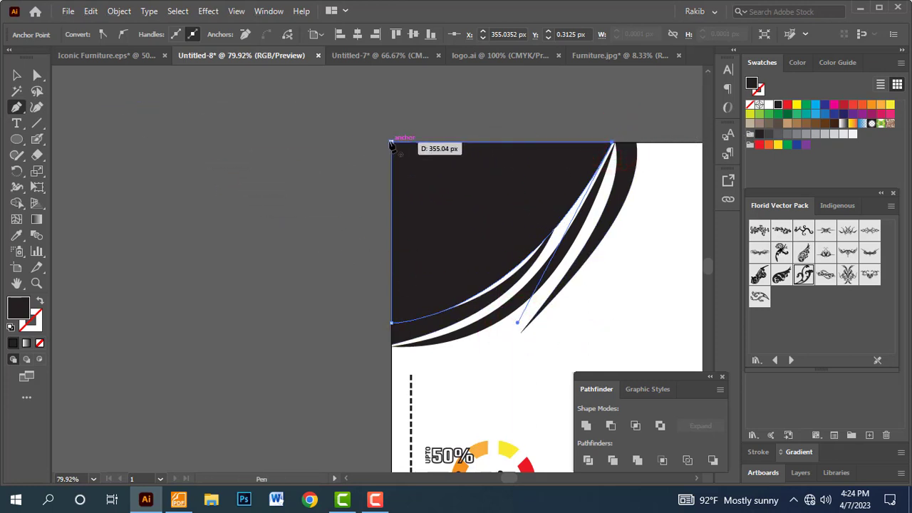
left_click(391, 143)
left_click(16, 77)
left_click(207, 192)
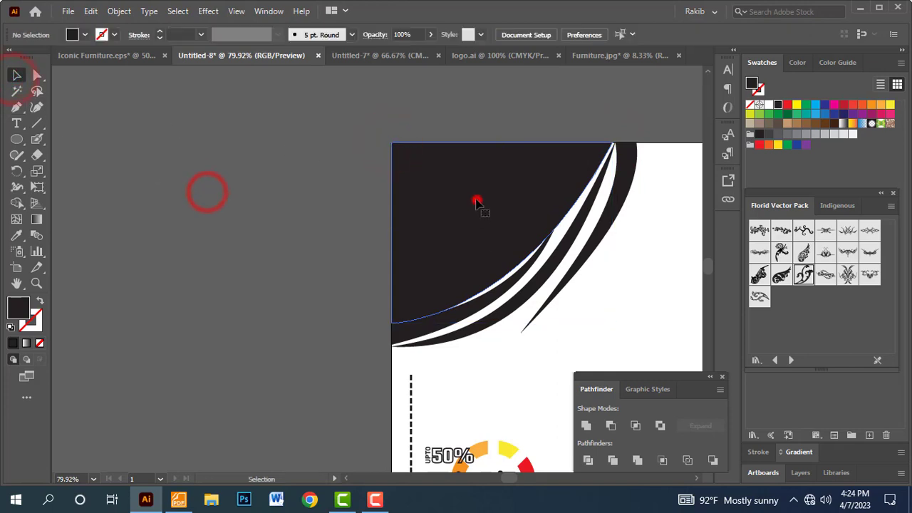
left_click(477, 202)
key("ctrl+minus")
key("ctrl+minus")
key("ctrl+minus")
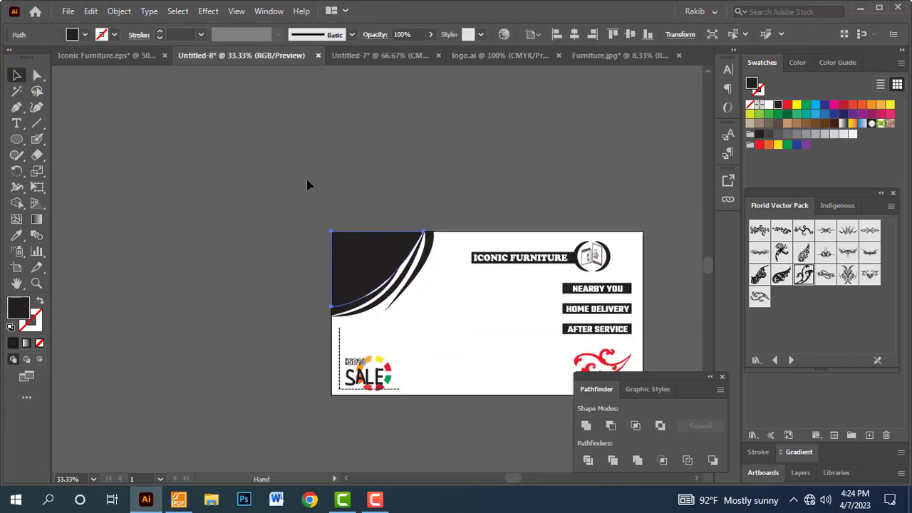
left_click_drag(344, 184, 273, 163)
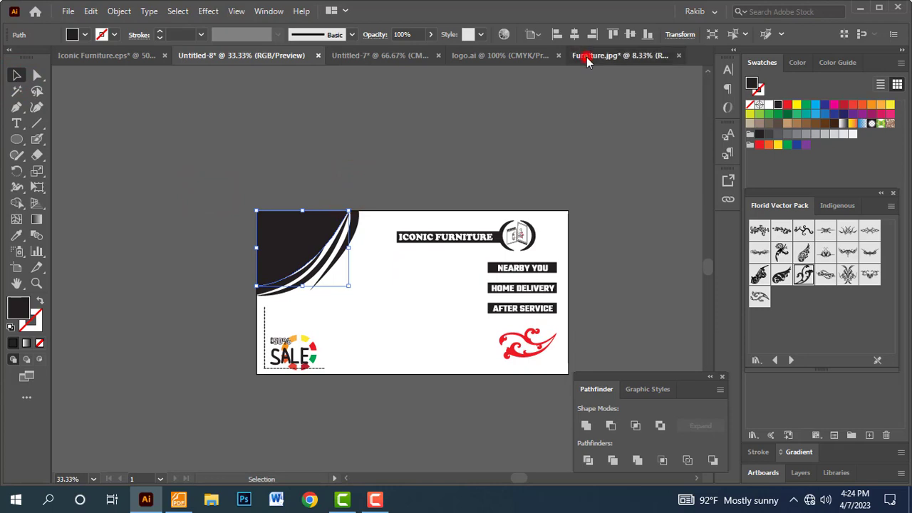
- Copy the furniture photo from the Furniture.jpg document
left_click(586, 57)
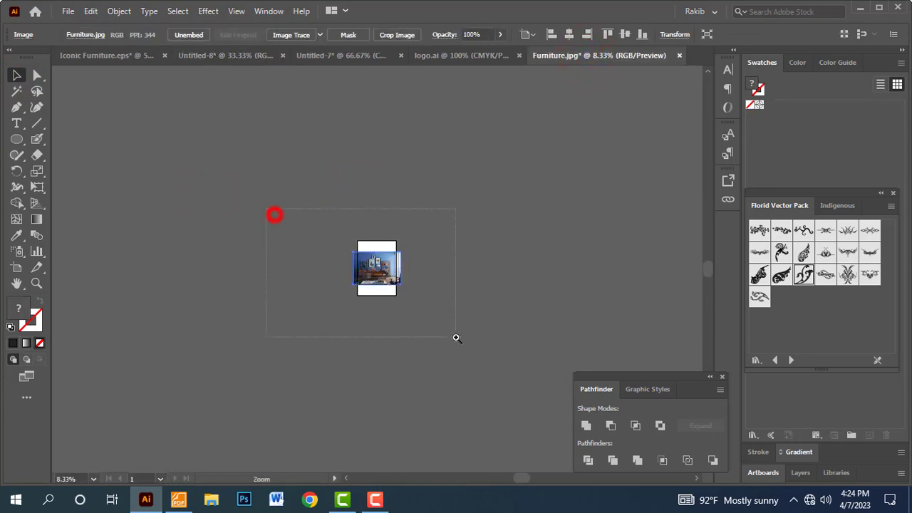
left_click_drag(274, 214, 457, 338)
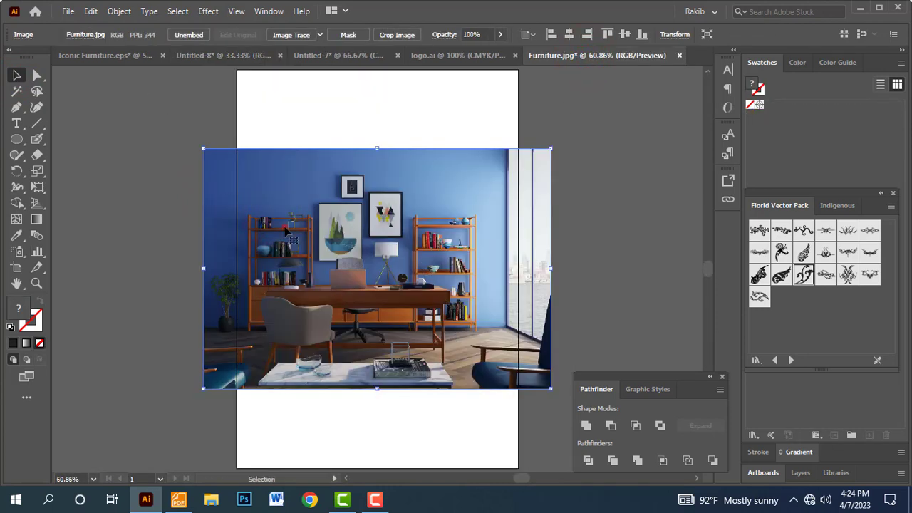
left_click(285, 223)
left_click(91, 10)
left_click(109, 76)
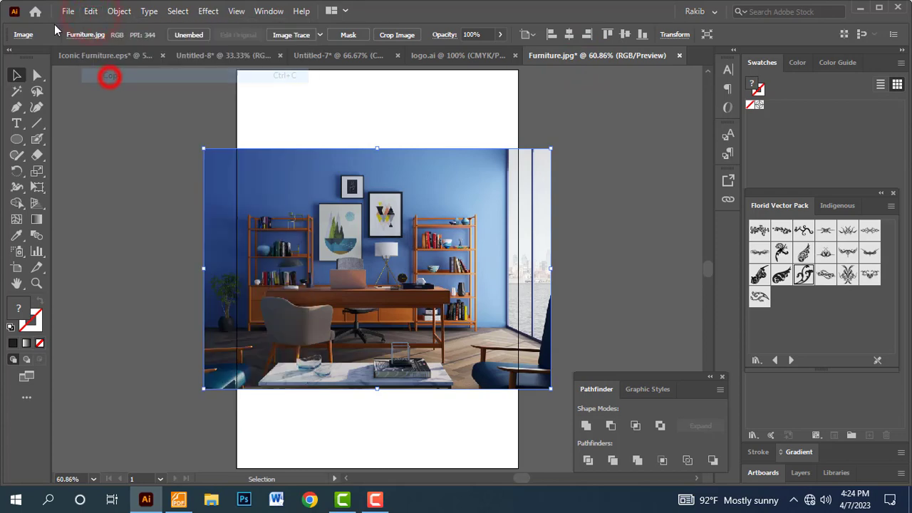
- Paste the furniture photo into Untitled-8, shrink it and set it beside the artboard
left_click(107, 55)
left_click(273, 55)
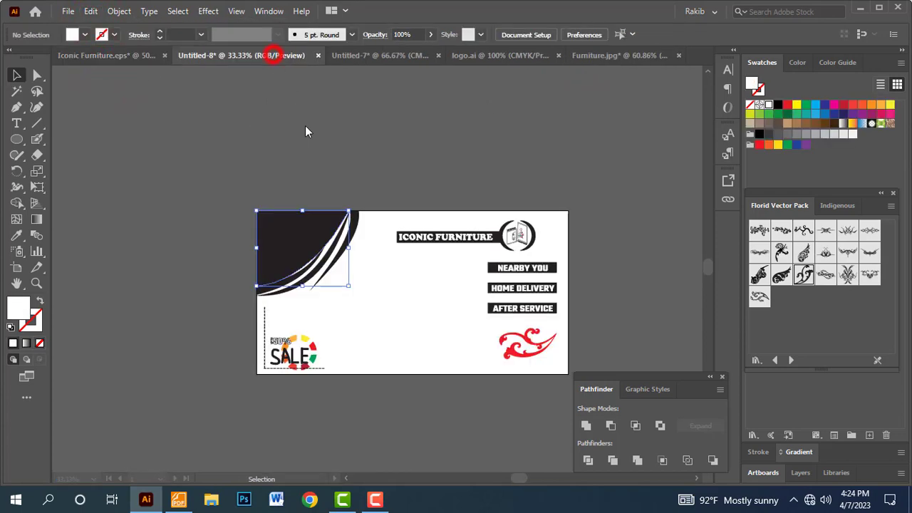
left_click(90, 11)
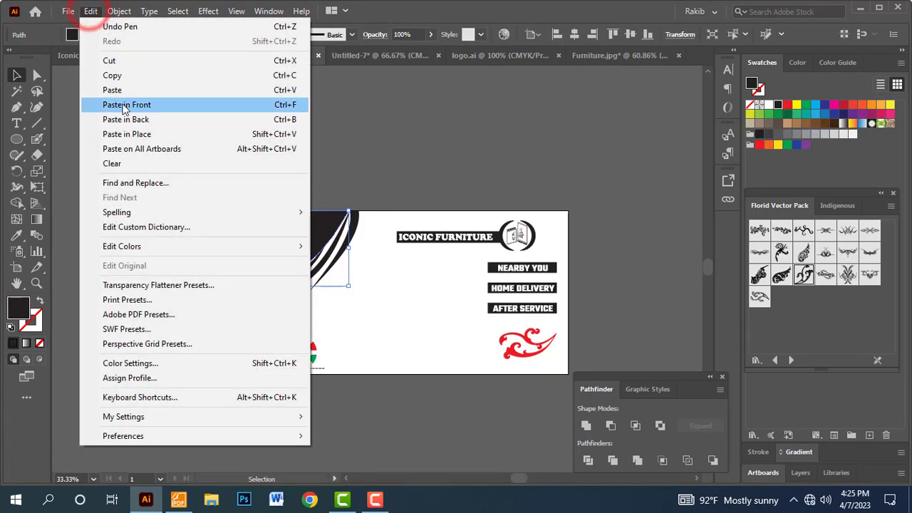
left_click(122, 89)
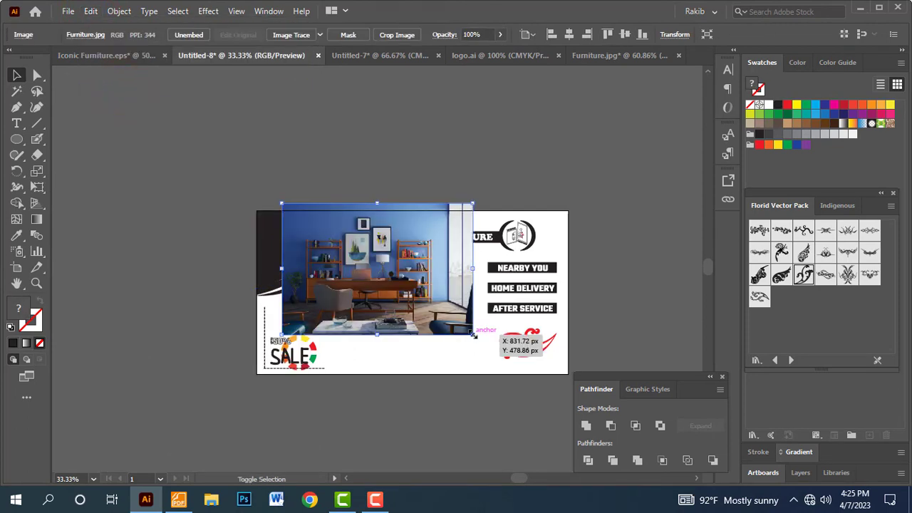
left_click_drag(468, 332, 449, 315)
left_click_drag(401, 287, 310, 272)
scroll(411, 365, "up", 3)
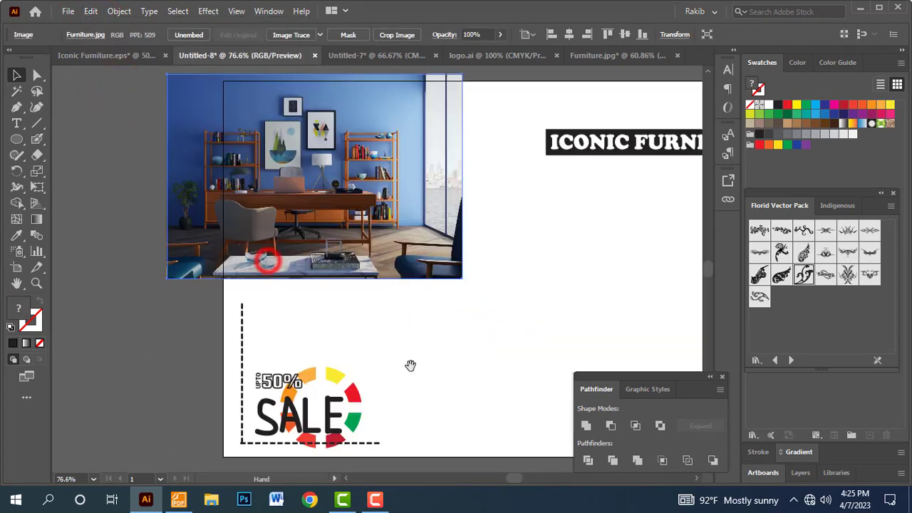
left_click(109, 320)
key("ctrl+minus")
key("ctrl+minus")
key("ctrl+minus")
mouse_move(282, 266)
left_mouse_down()
mouse_move(201, 250)
mouse_move(129, 274)
left_mouse_up()
- Bring the black corner shape forward above the photo
left_click(337, 220)
right_click(337, 221)
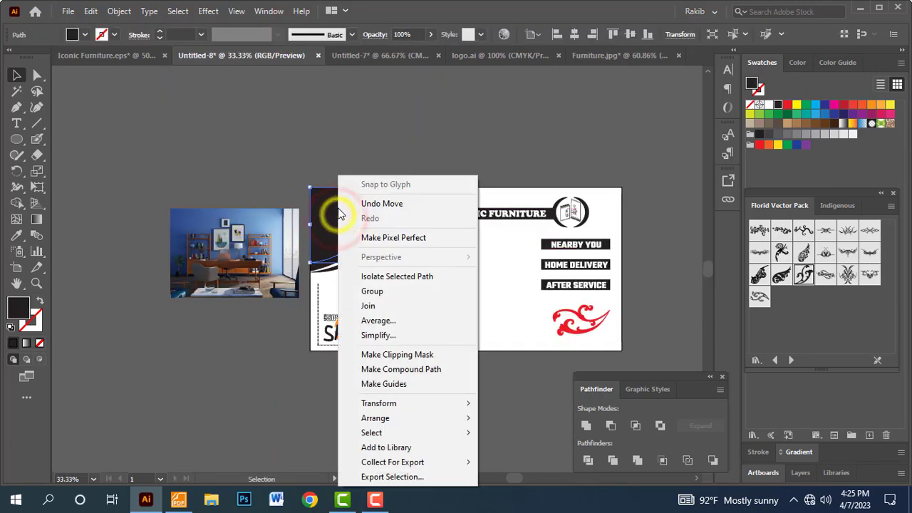
left_click(331, 206)
right_click(330, 206)
mouse_move(370, 418)
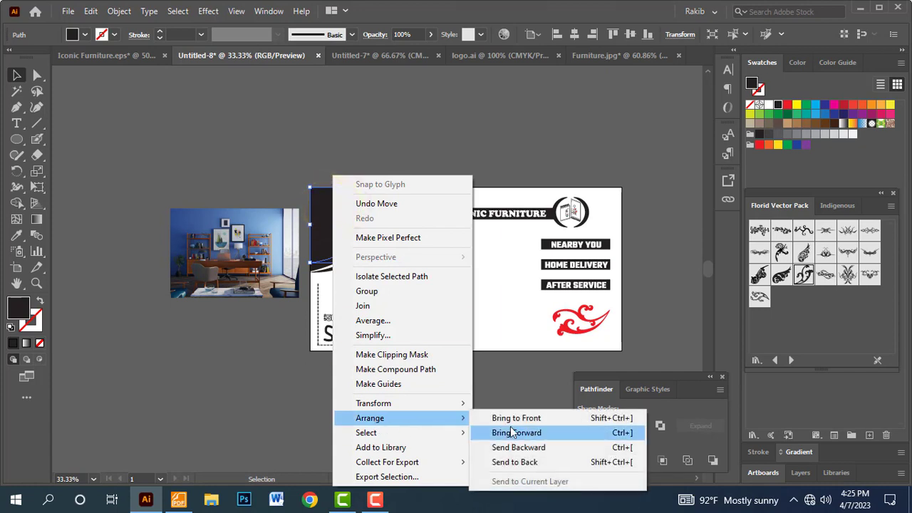
left_click(514, 420)
- Position the photo over the top-left corner and clip it to the corner shape
left_click(214, 358)
mouse_move(246, 251)
left_mouse_down()
mouse_move(343, 229)
mouse_move(308, 233)
left_mouse_up()
left_click(335, 224)
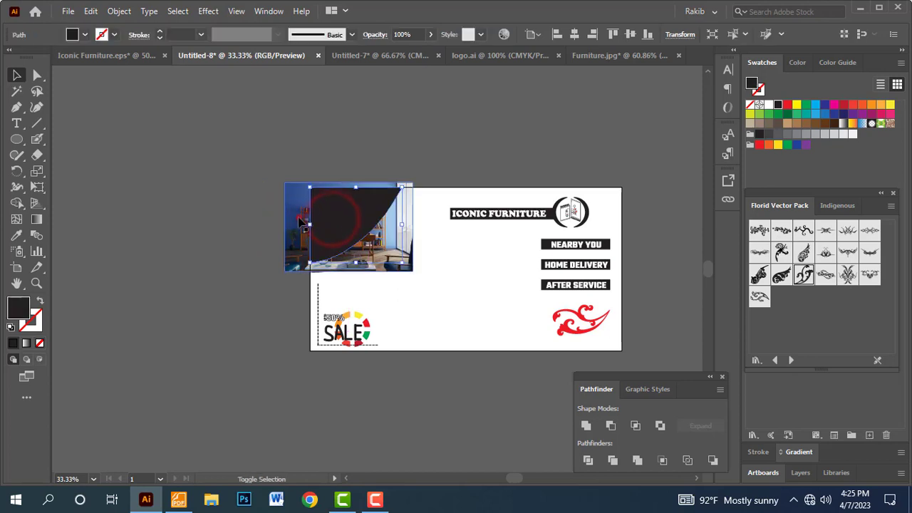
left_click(294, 218, "shift")
right_click(333, 212)
left_click(385, 327)
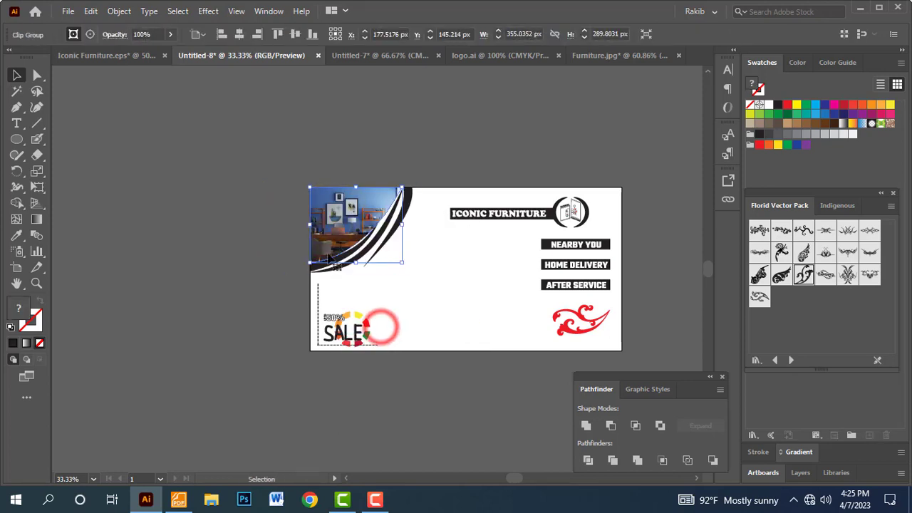
- Zoom around the clipped photo corner and ICONIC FURNITURE header, then frame the artboard
left_click_drag(249, 163, 432, 305)
left_click_drag(574, 304, 503, 305)
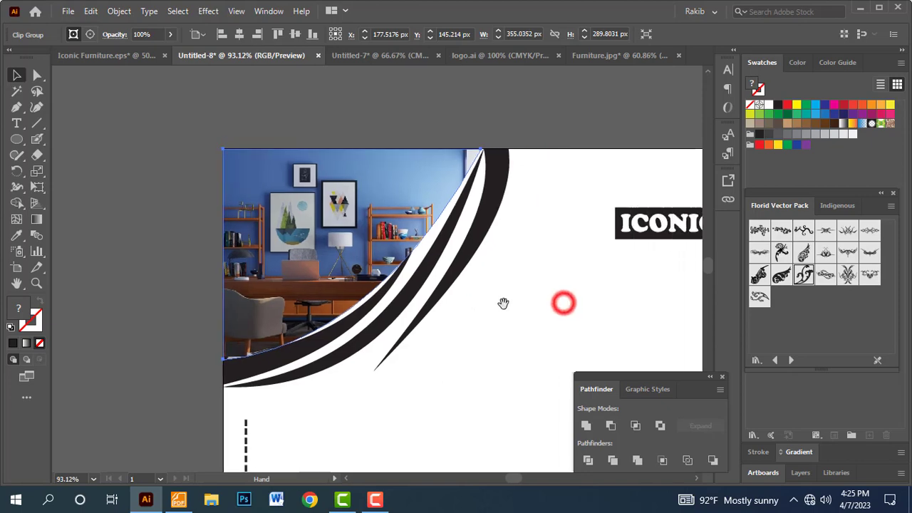
left_click(504, 319)
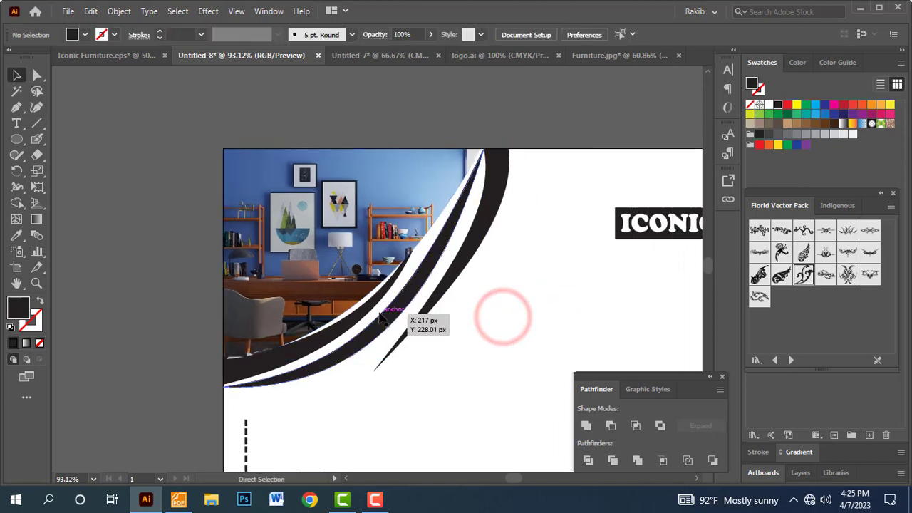
key("ctrl+minus")
key("ctrl+minus")
left_click_drag(405, 376, 297, 283)
left_click_drag(301, 149, 483, 254)
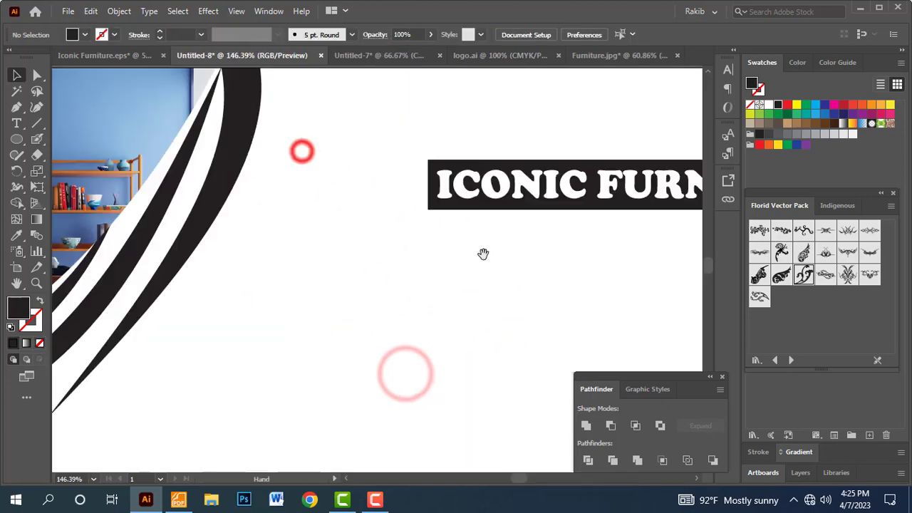
key("ctrl+minus")
key("ctrl+minus")
left_click_drag(317, 354, 330, 294)
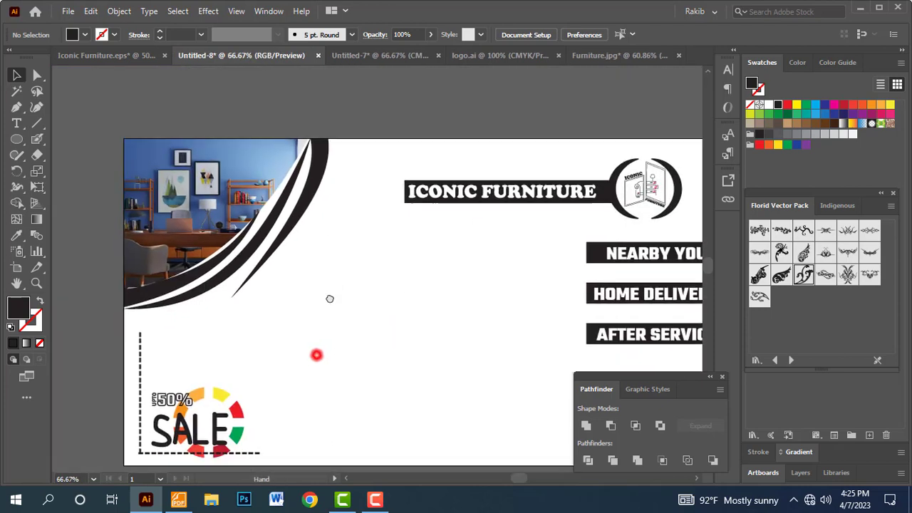
- Shift the curved black and white swoosh stripes slightly right and down
left_click(218, 273)
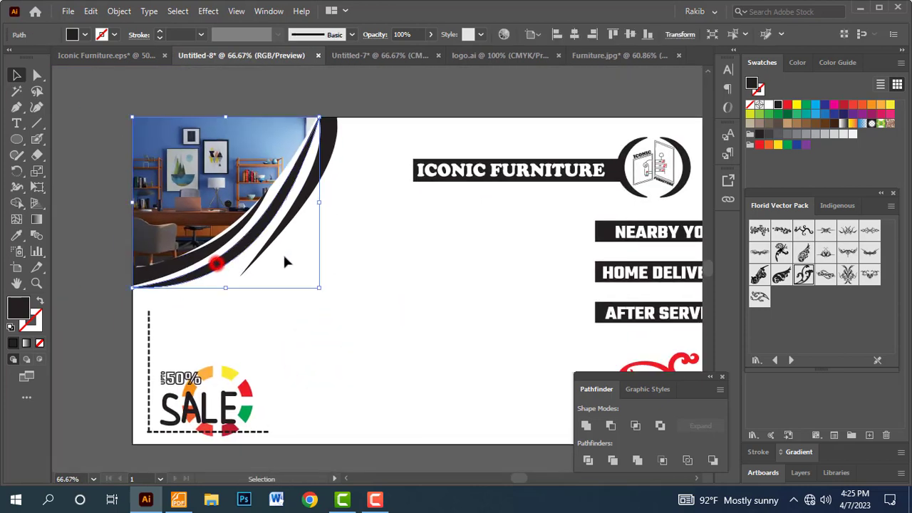
left_click(322, 176)
left_click_drag(322, 176, 332, 173)
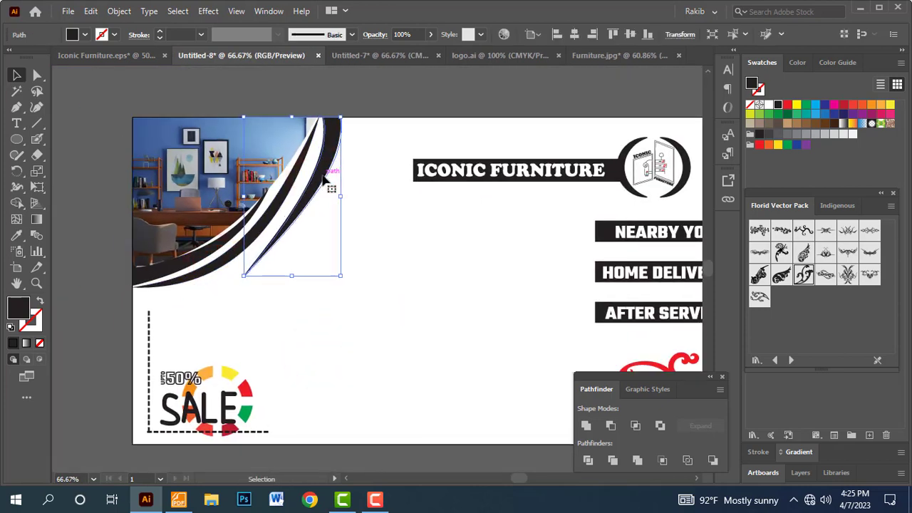
left_click(327, 310)
left_click(278, 244)
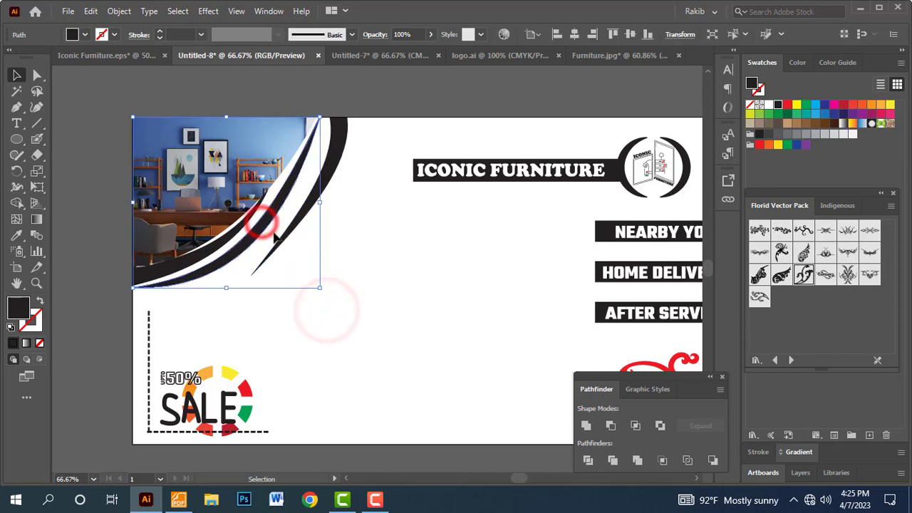
left_click_drag(278, 245, 240, 264)
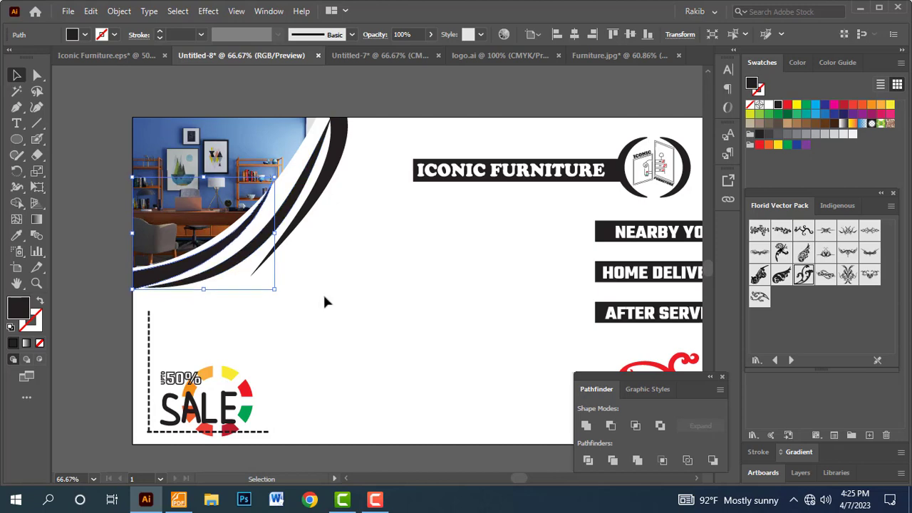
key("Down")
key("Down")
key("Down")
key("Down")
key("Down")
key("Down")
key("Down")
key("Down")
key("Down")
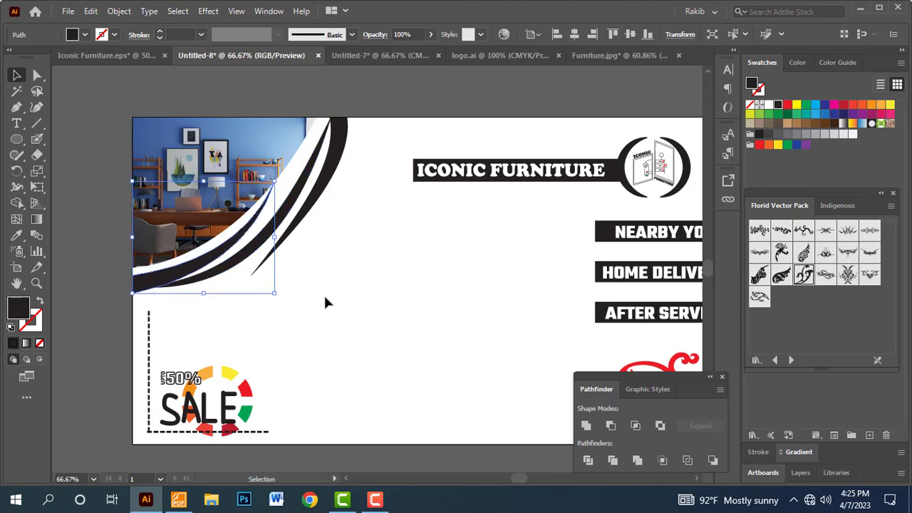
left_click(336, 293)
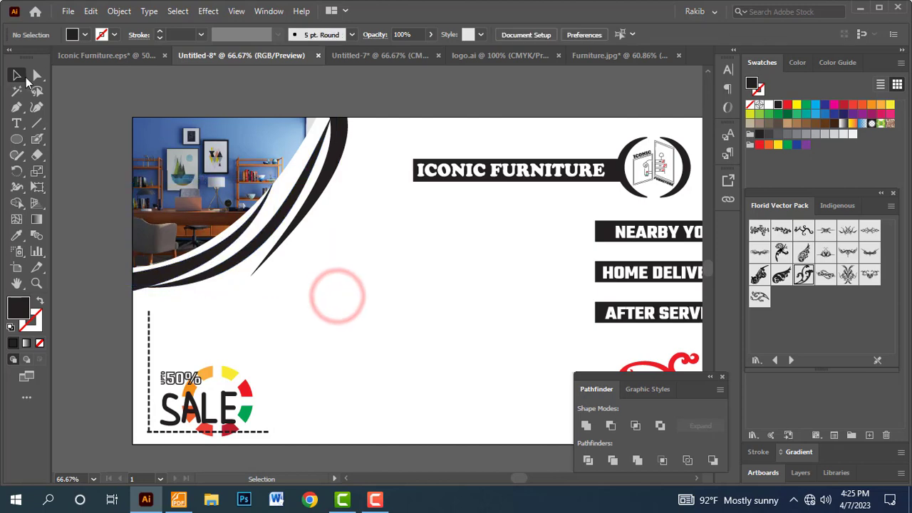
left_click(38, 74)
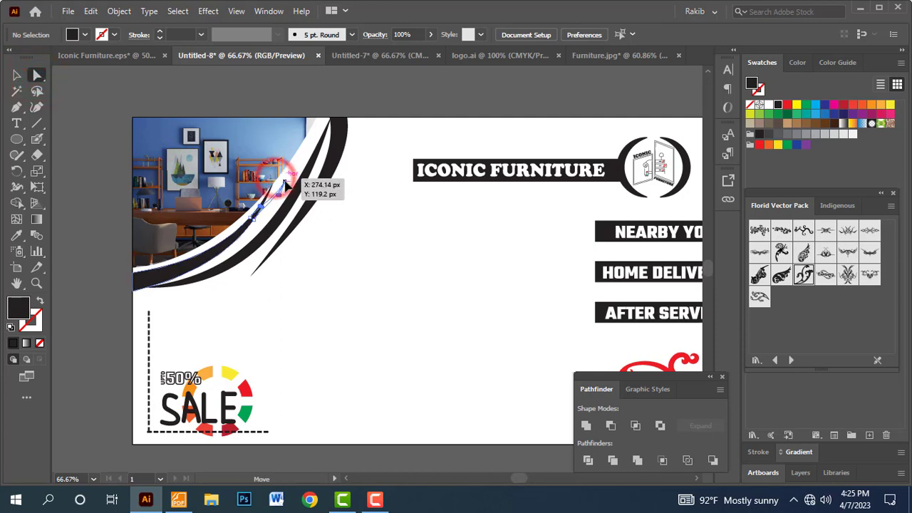
- Rotate the curve artwork beside the photo slightly
left_click(283, 184)
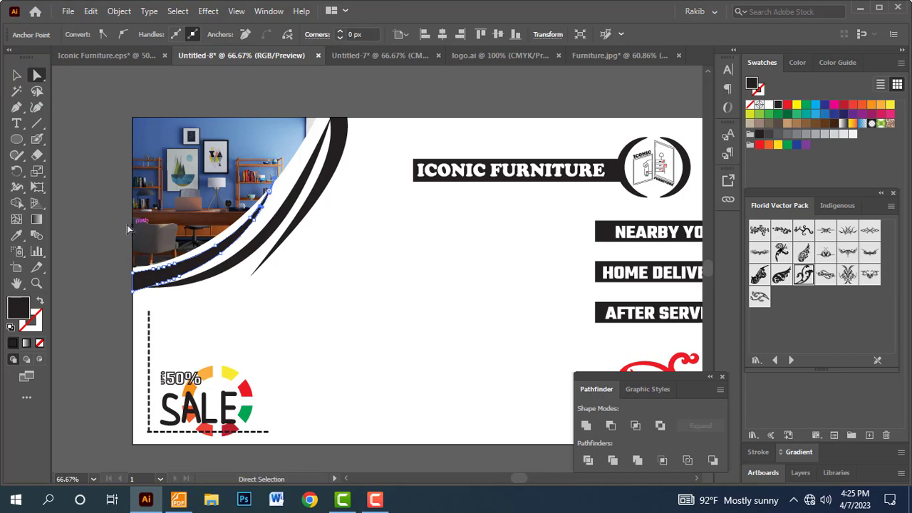
left_click(17, 75)
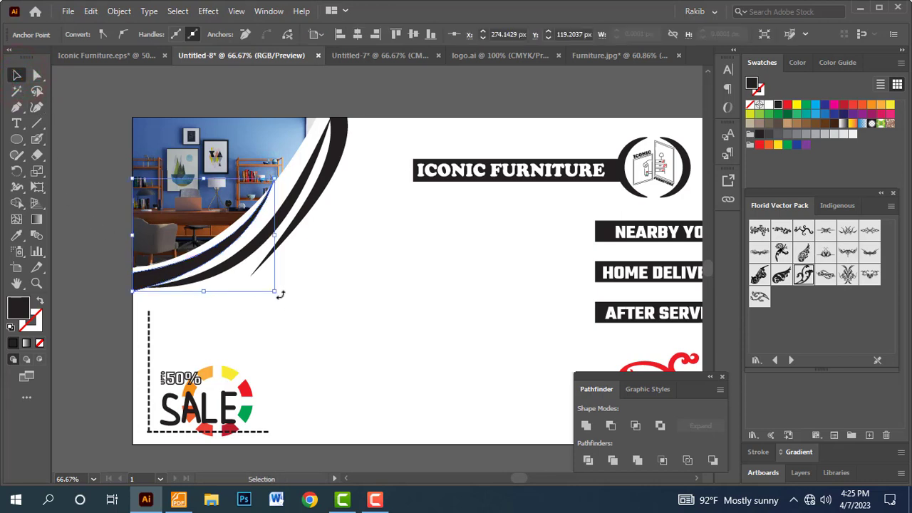
left_click_drag(278, 298, 278, 296)
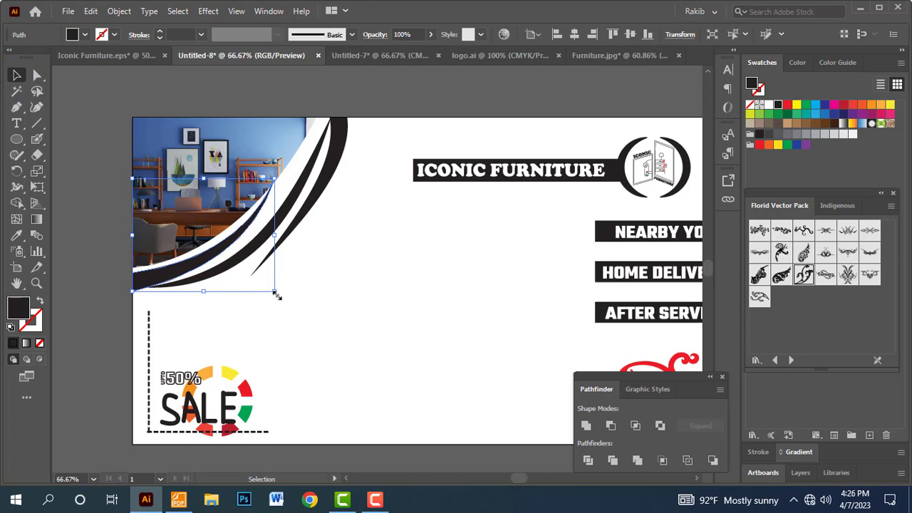
left_click_drag(279, 296, 286, 315)
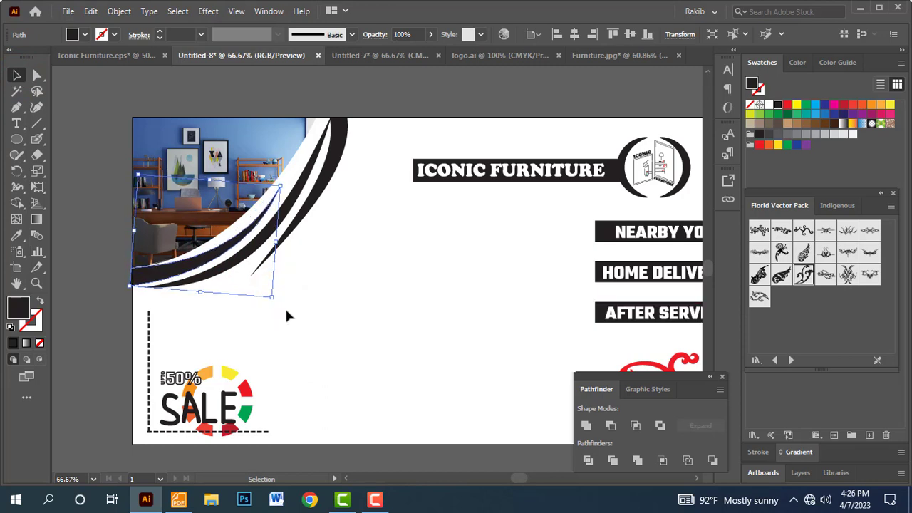
left_click(360, 284)
scroll(323, 261, "up", 3)
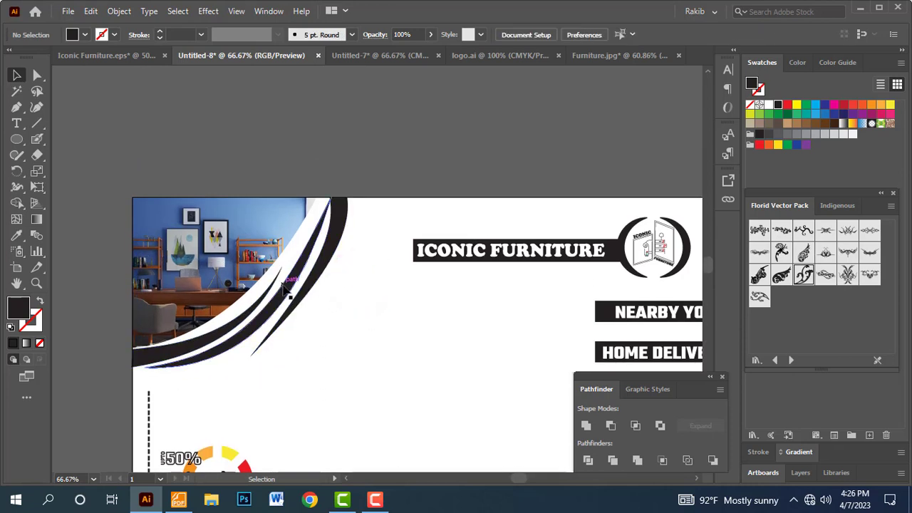
left_click_drag(339, 333, 339, 333)
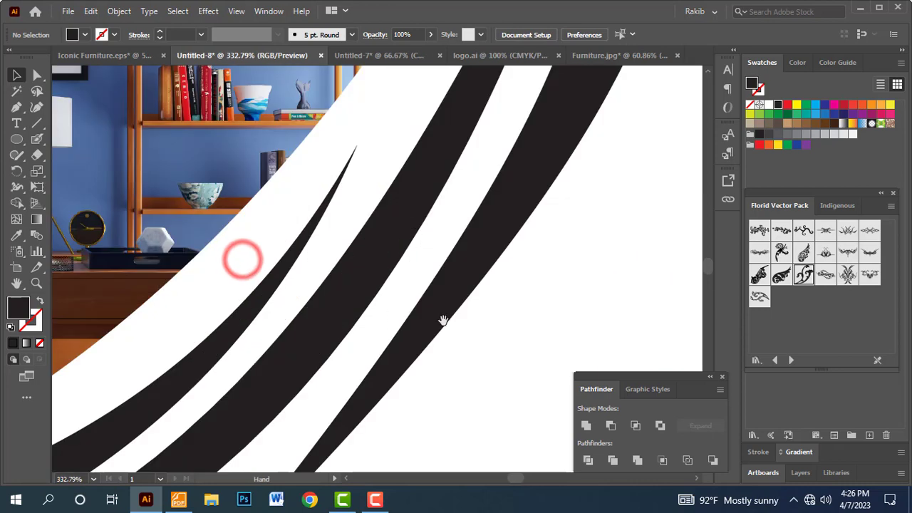
- Reshape the thin curved stripe by moving its top anchor slightly right
left_click(340, 182)
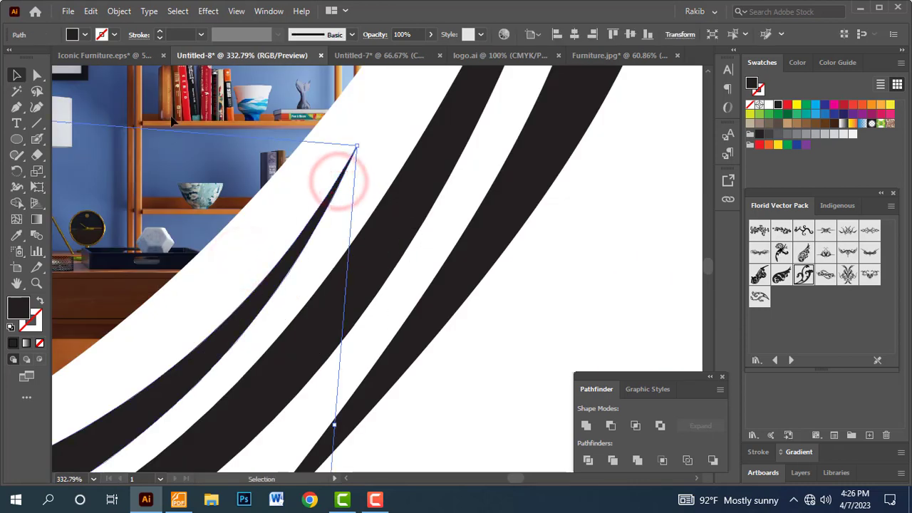
left_click(37, 74)
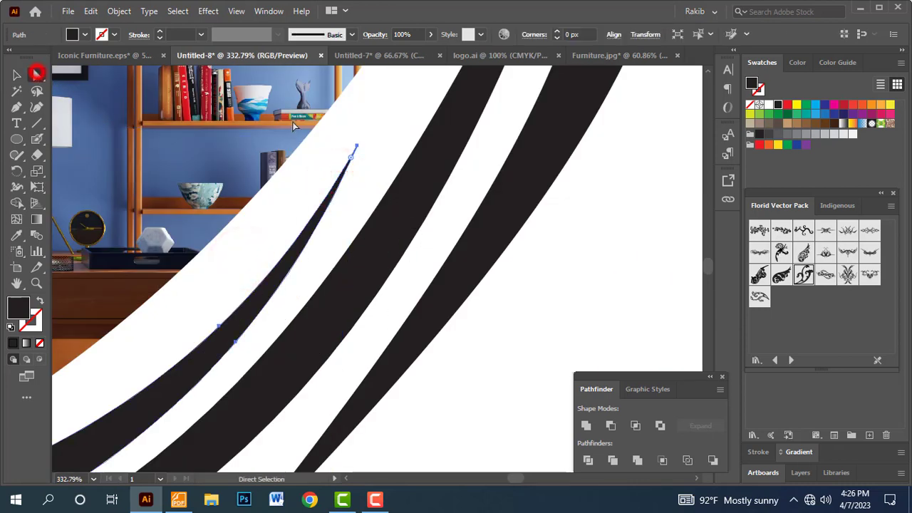
left_click(358, 146)
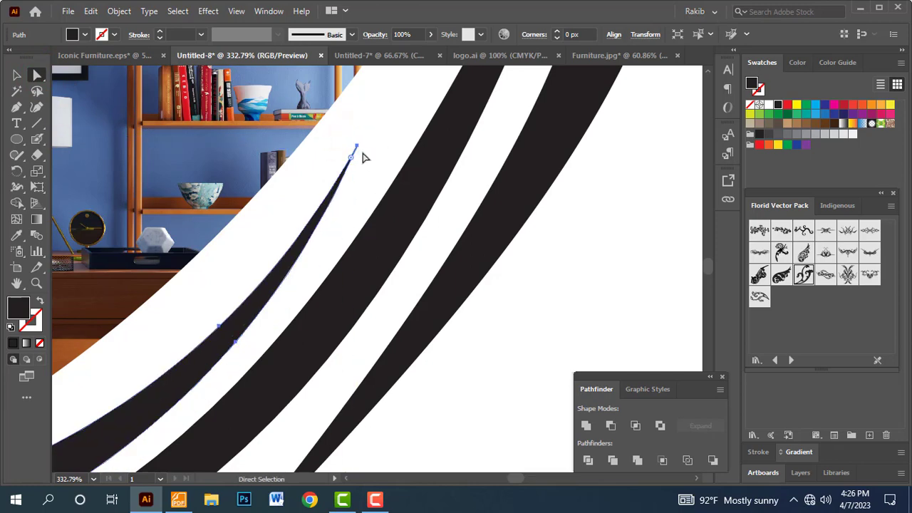
left_click_drag(359, 147, 374, 151)
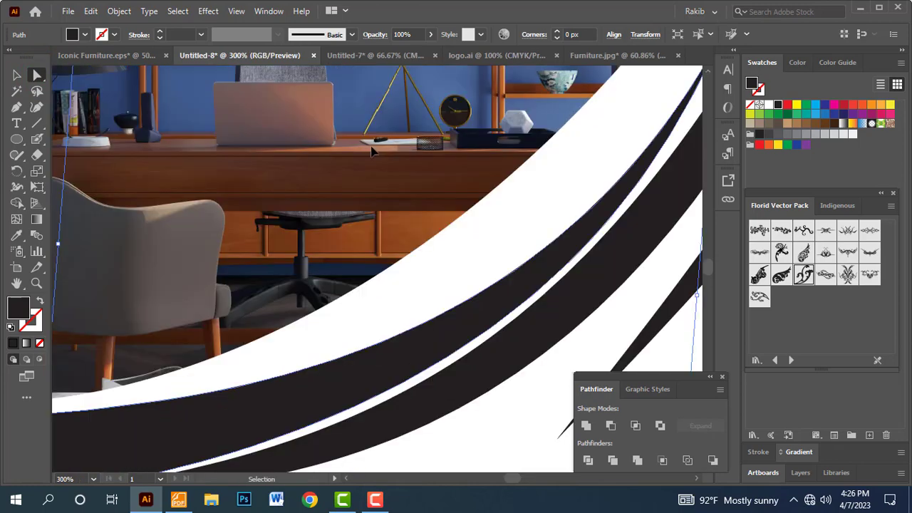
key("ctrl+minus")
key("ctrl+minus")
key("ctrl+minus")
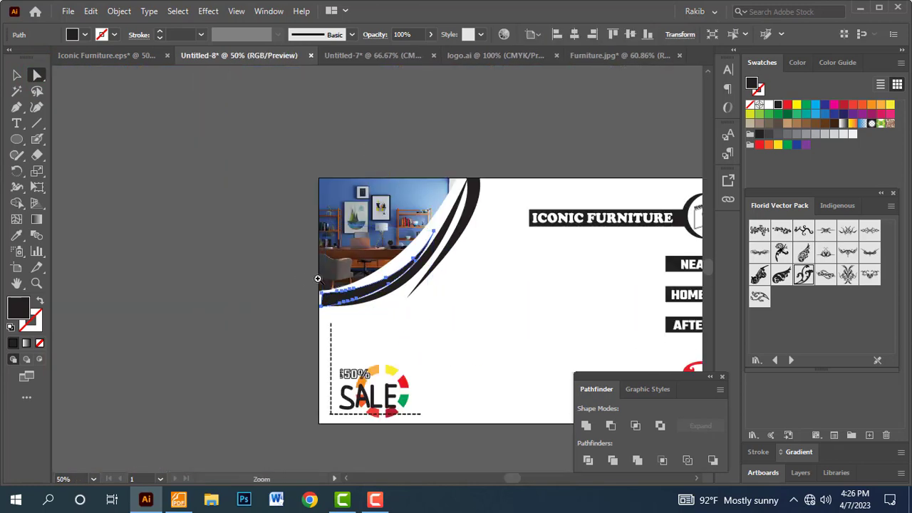
left_click_drag(302, 275, 449, 359)
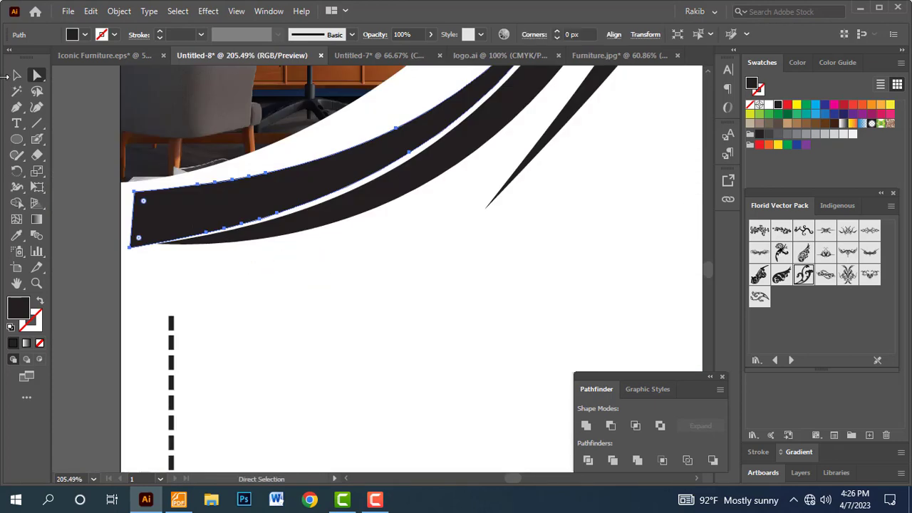
- Rotate the thick curve to about 353° and shift it slightly left
left_click(16, 75)
key("ctrl+minus")
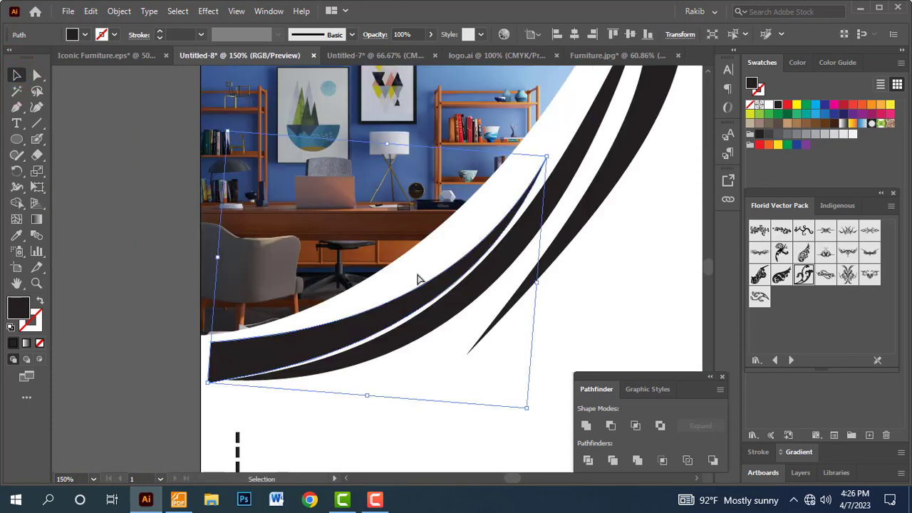
left_click(439, 314)
scroll(439, 314, "down", 1)
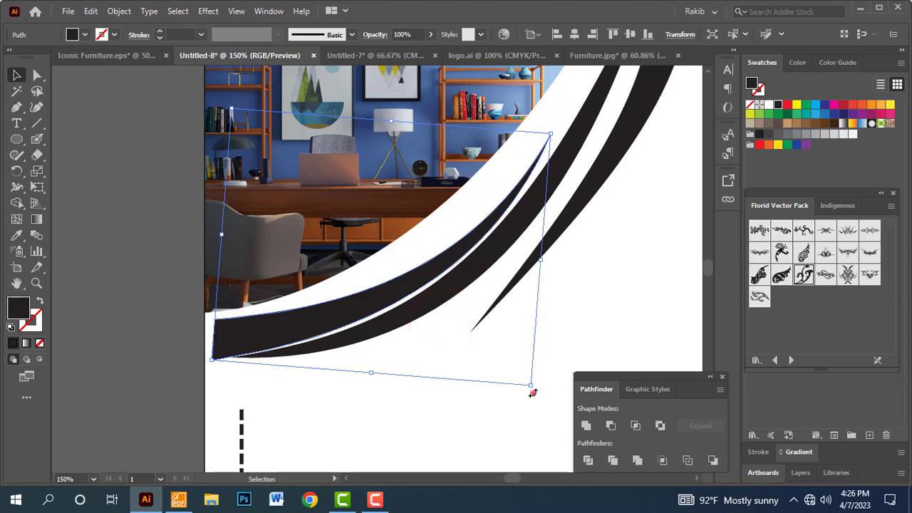
left_click_drag(532, 392, 529, 391)
left_click_drag(322, 319, 318, 325)
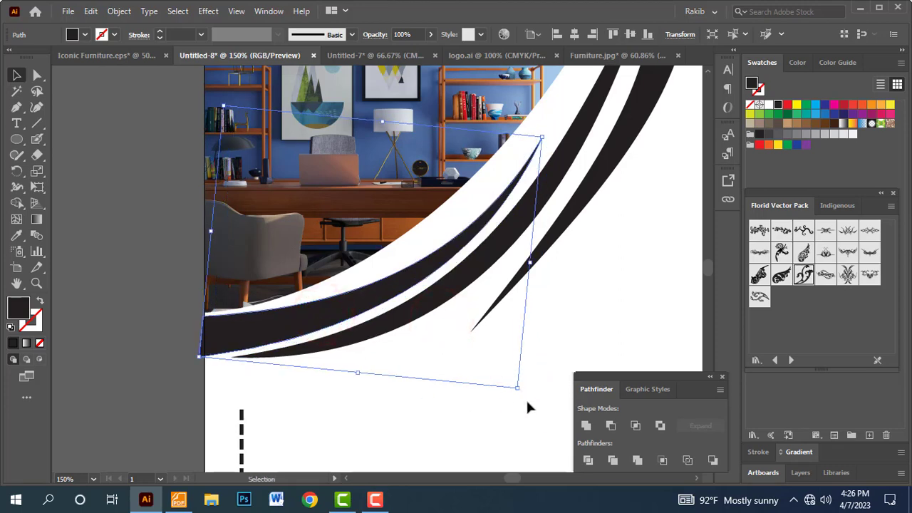
left_click_drag(524, 391, 520, 399)
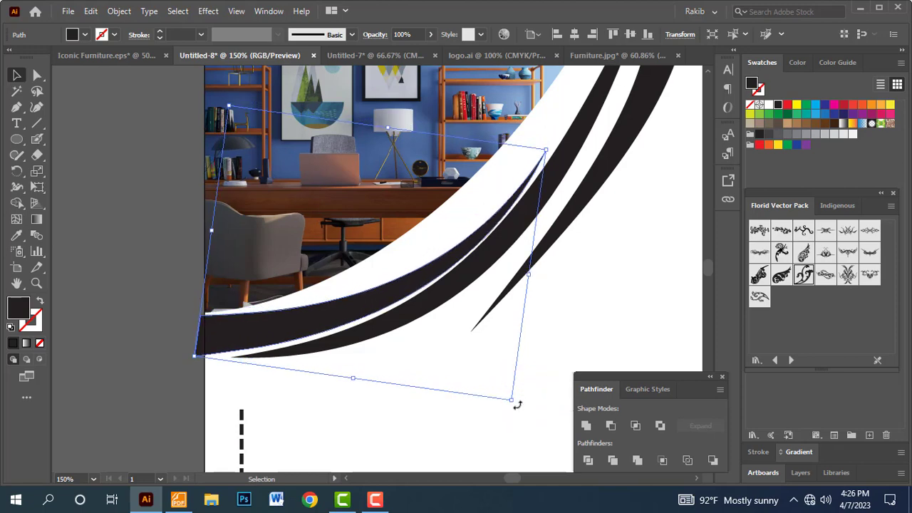
left_click_drag(518, 403, 519, 404)
left_click(546, 344)
- Pull the curve's top-left and bottom-left corners out to the artboard edge
left_click_drag(444, 395, 435, 344)
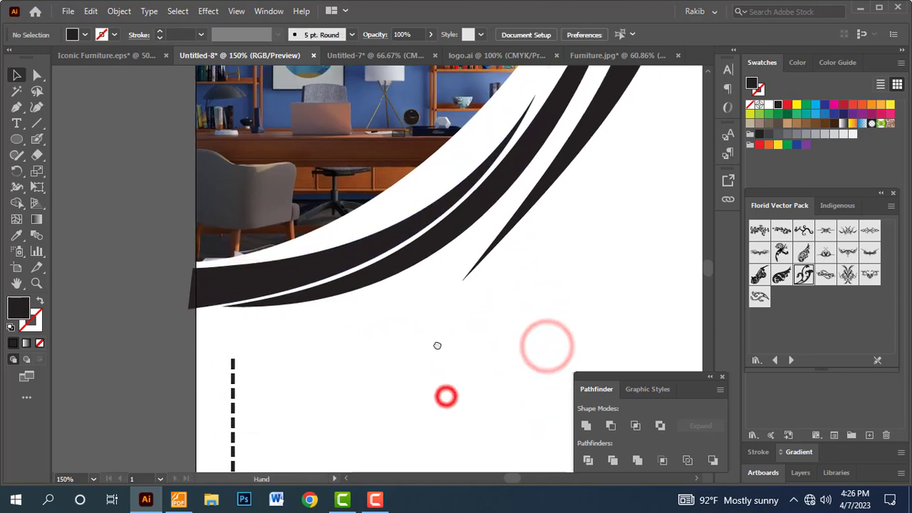
left_click_drag(281, 305, 281, 248)
left_click_drag(175, 183, 295, 246)
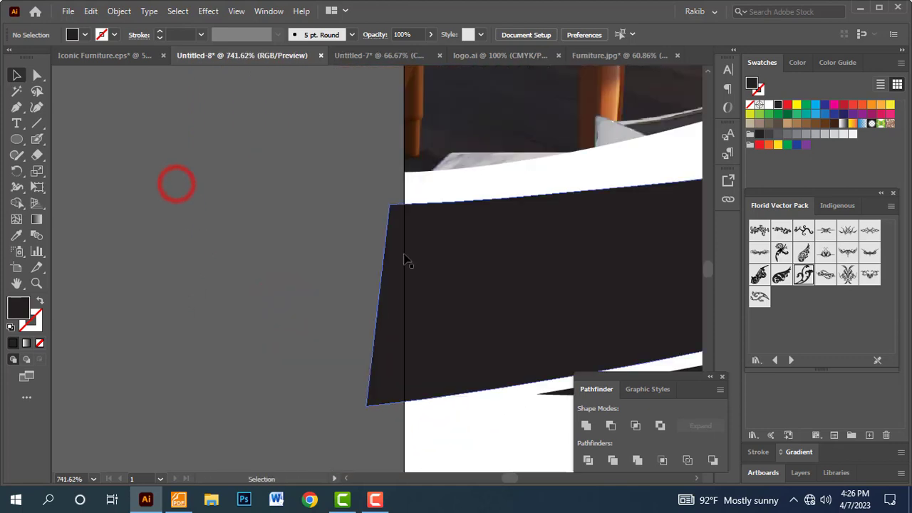
left_click_drag(444, 288, 347, 188)
key("a")
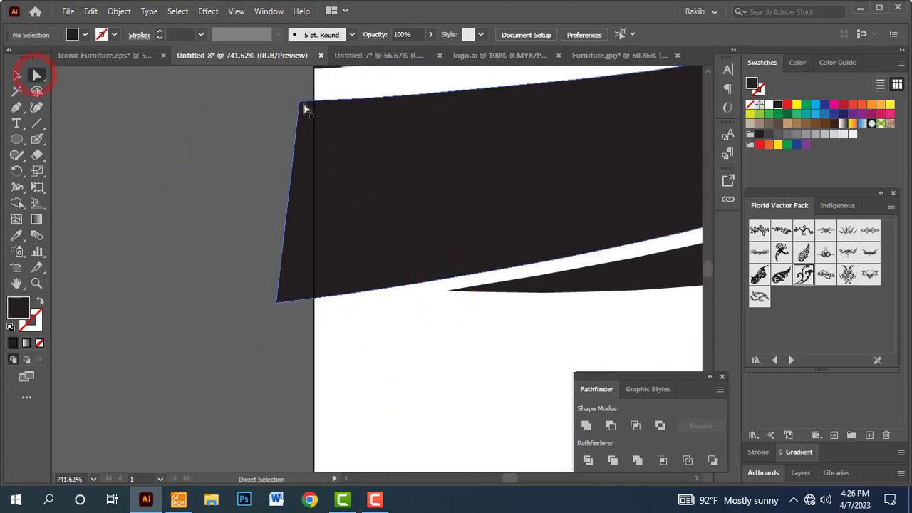
left_click_drag(303, 105, 313, 101)
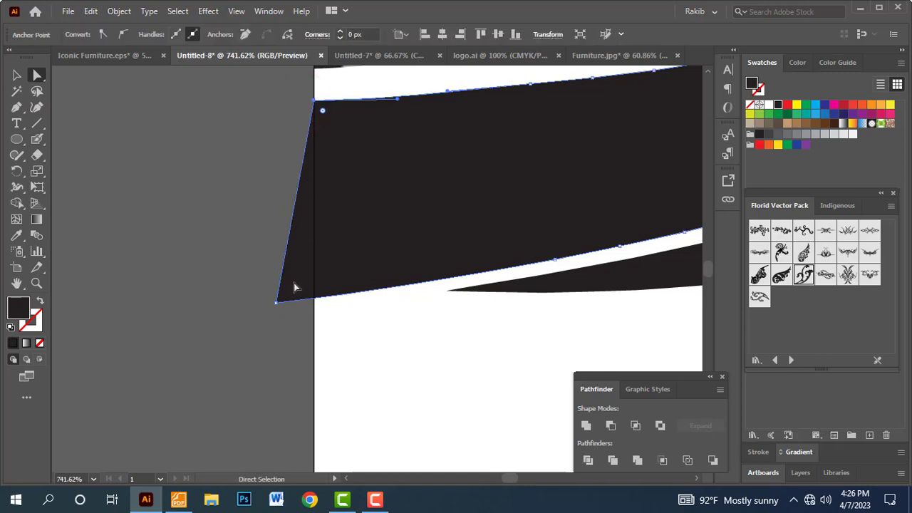
left_click_drag(277, 303, 318, 297)
- Rotate the thin outer curved path slightly clockwise
key("ctrl+minus")
key("ctrl+minus")
key("ctrl+minus")
key("ctrl+minus")
key("ctrl+minus")
key("ctrl+minus")
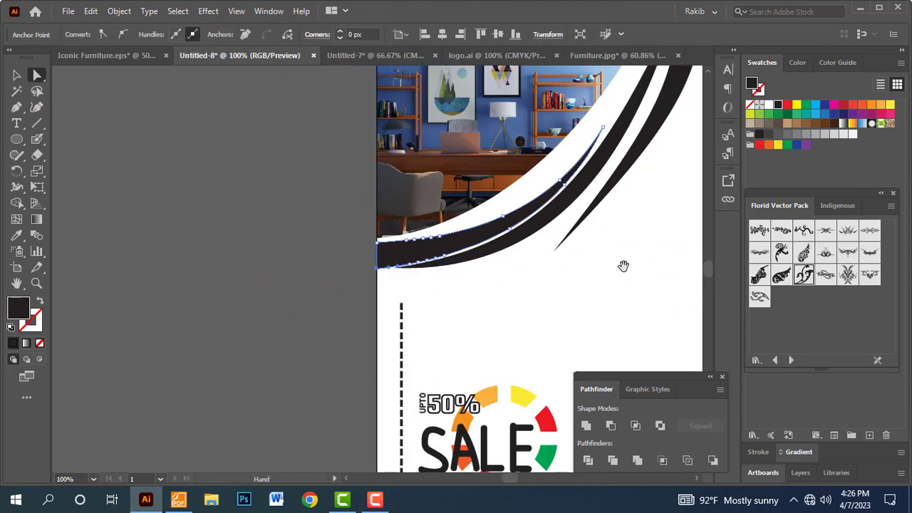
left_click_drag(611, 227, 417, 303)
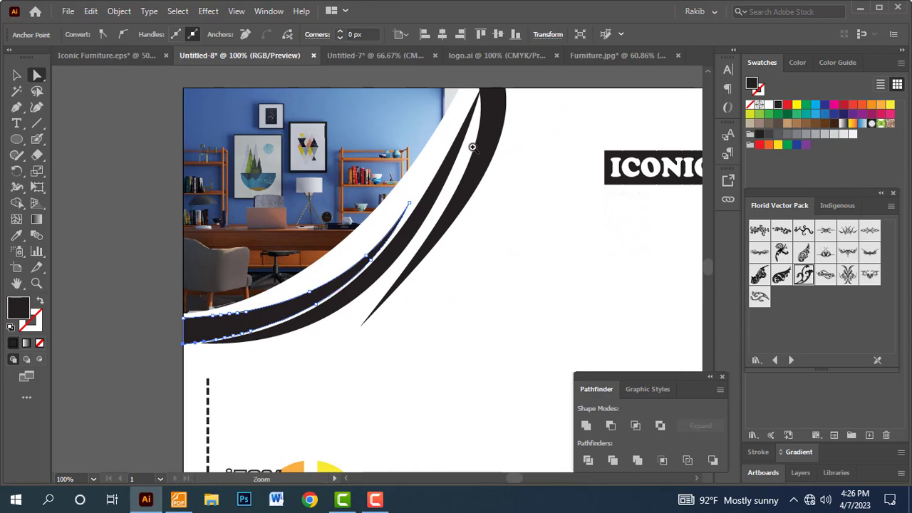
left_click(488, 108)
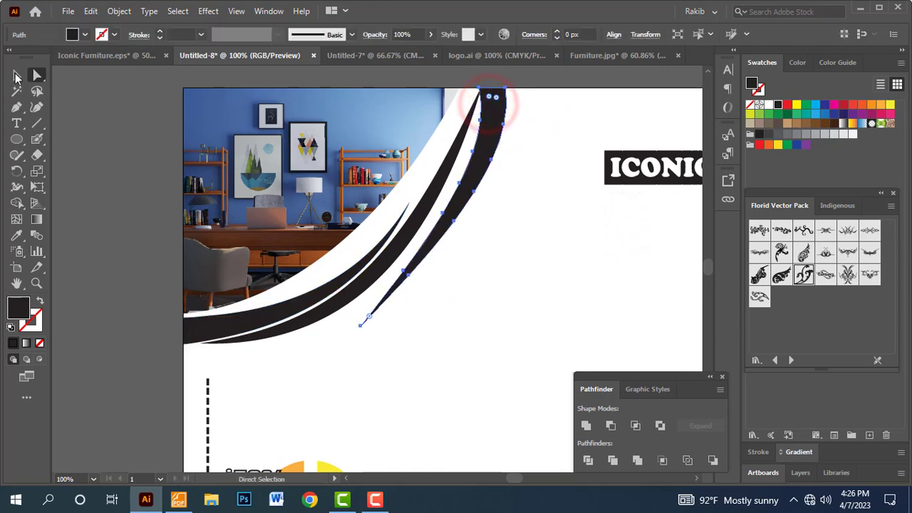
left_click(16, 75)
left_click_drag(513, 330, 504, 349)
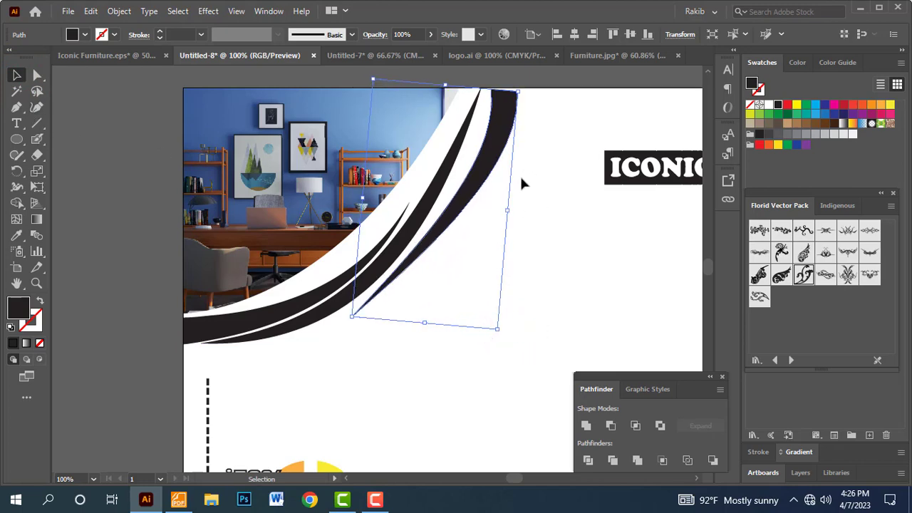
left_click_drag(531, 180, 526, 193)
left_click(571, 214)
left_click(496, 150)
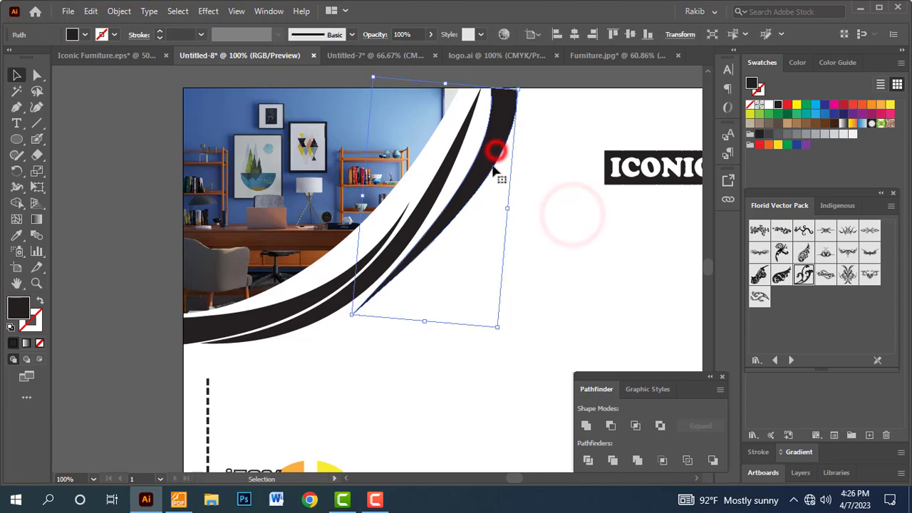
- Align the curved path's top corner with the top edge and delete the thick black curve
key("ctrl+space")
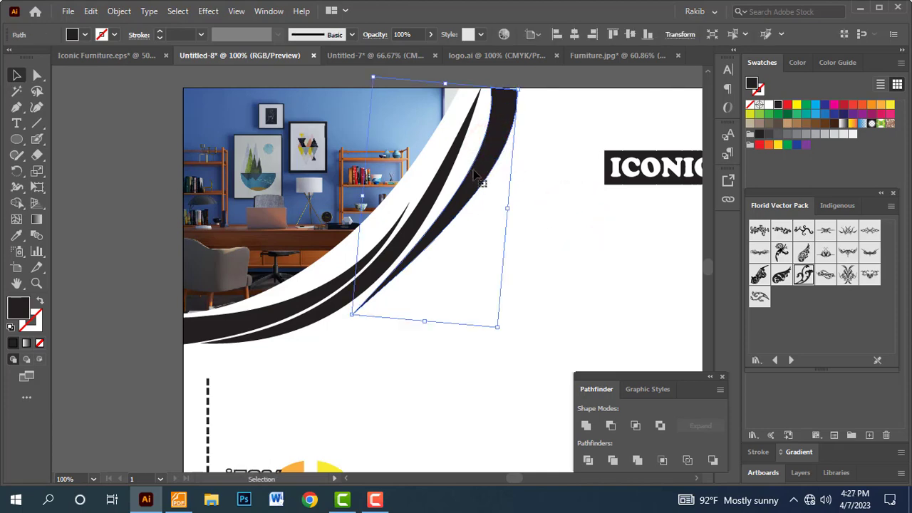
left_click_drag(474, 164, 470, 163)
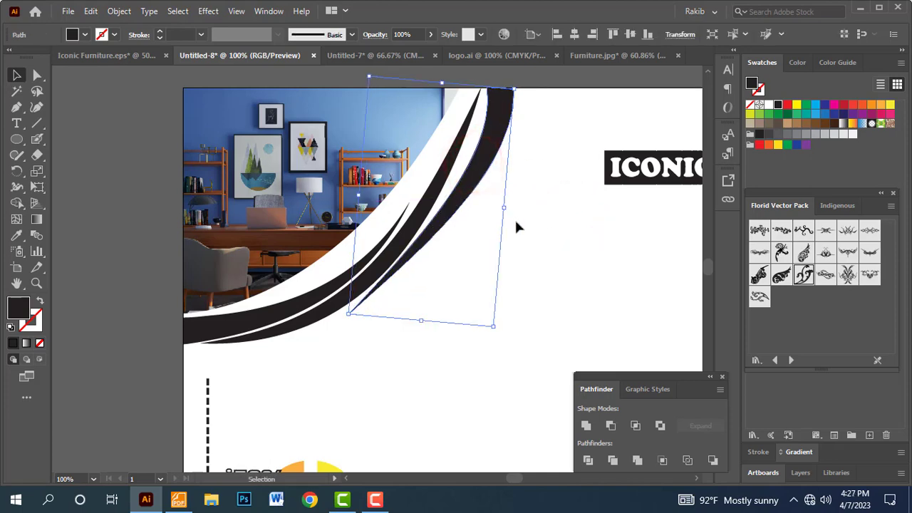
left_click(534, 252)
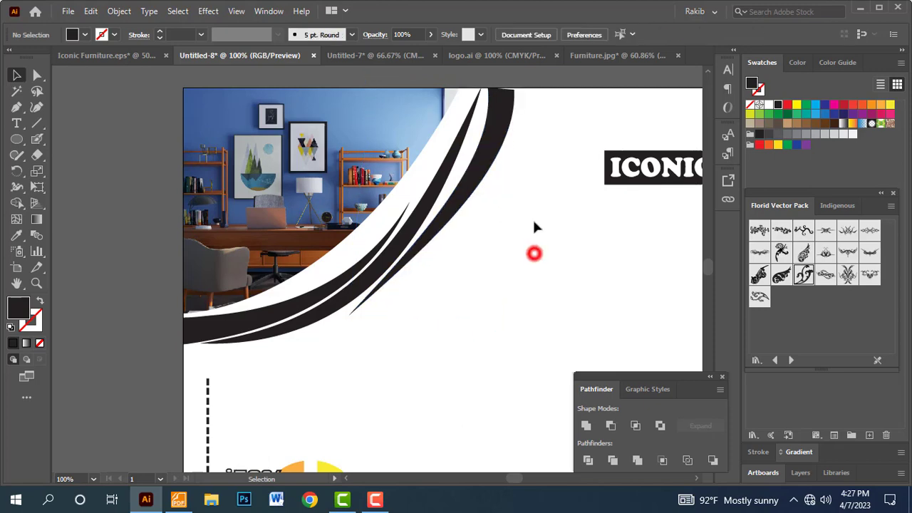
left_click(503, 102)
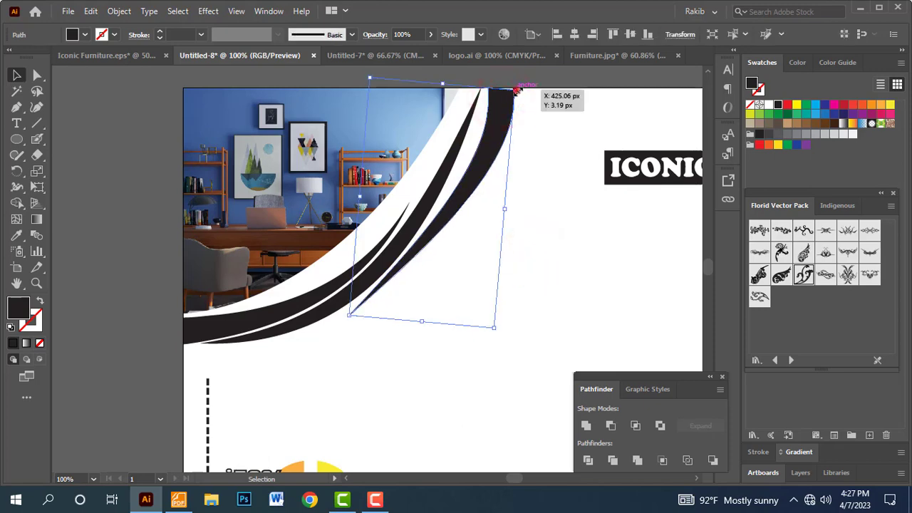
left_click_drag(518, 89, 519, 88)
left_click(534, 154)
left_click(505, 147)
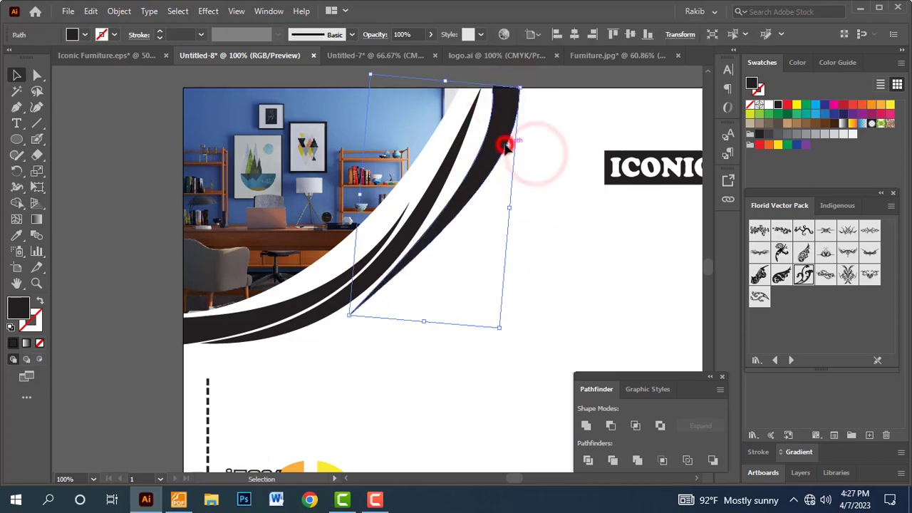
key("Delete")
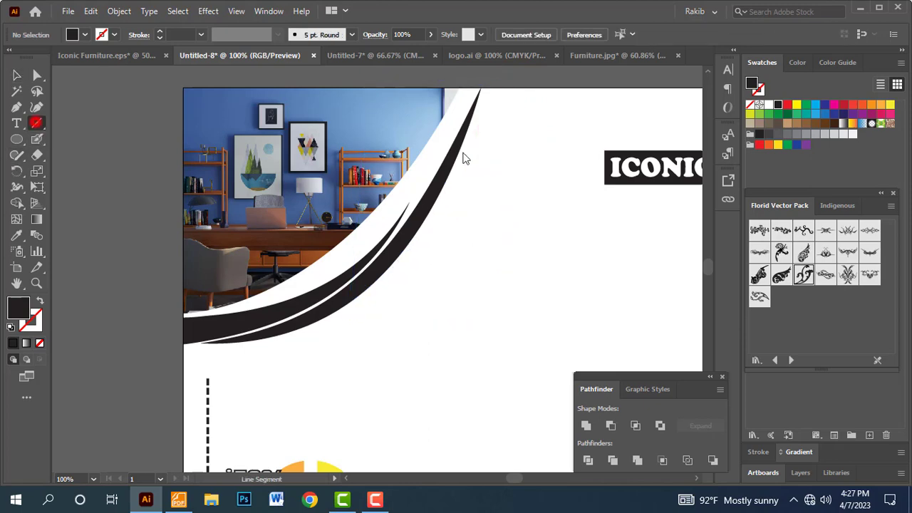
- Draw a straight black line from the top edge with a 40 pt tapered width profile
left_click_drag(508, 89, 354, 312)
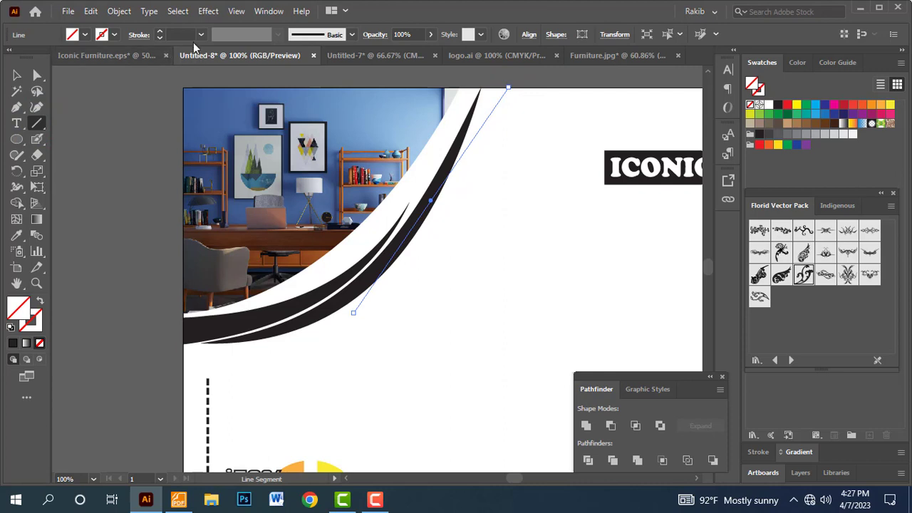
left_click(37, 57)
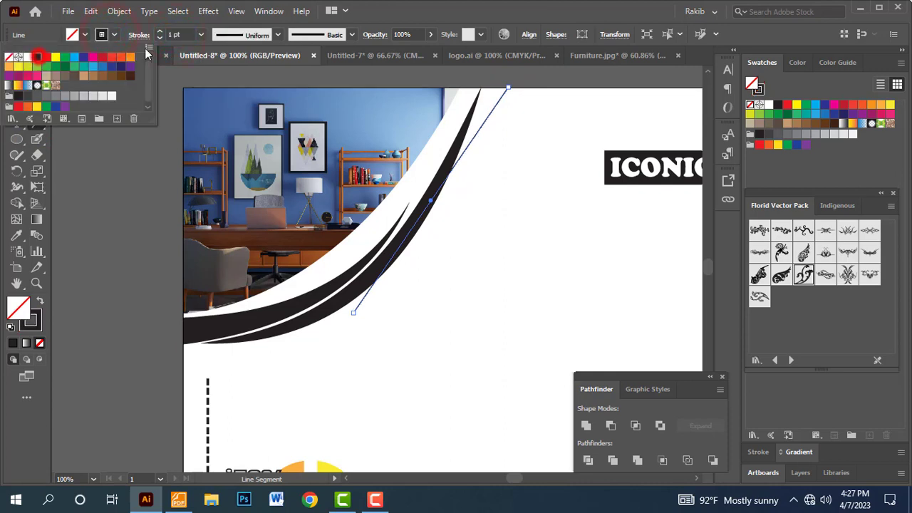
left_click(184, 34)
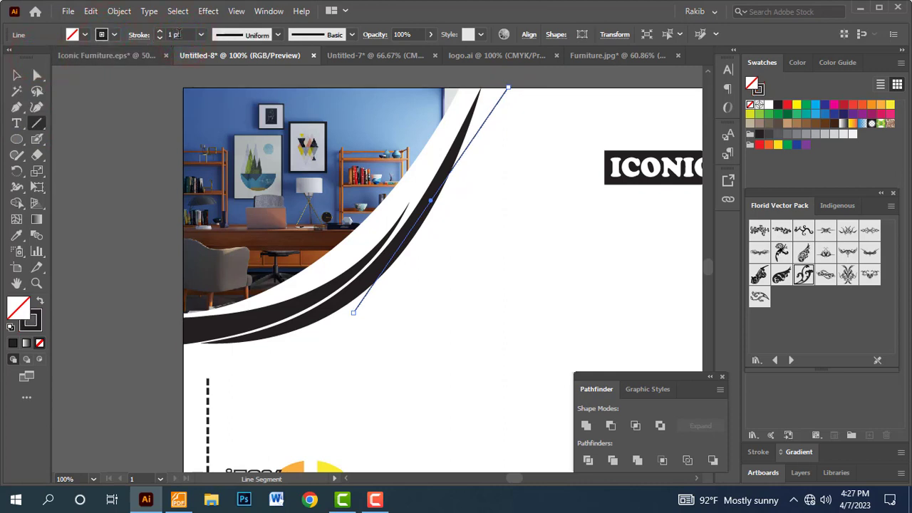
type("3")
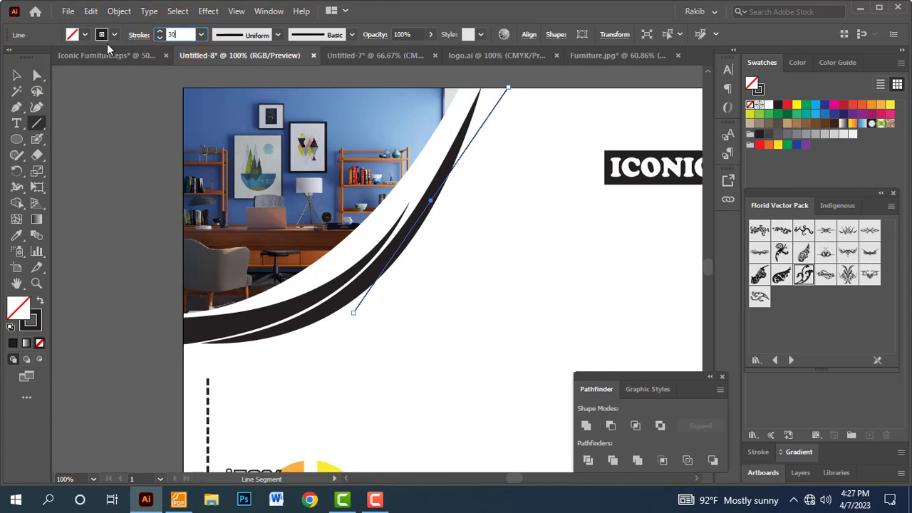
type("0")
key("Return")
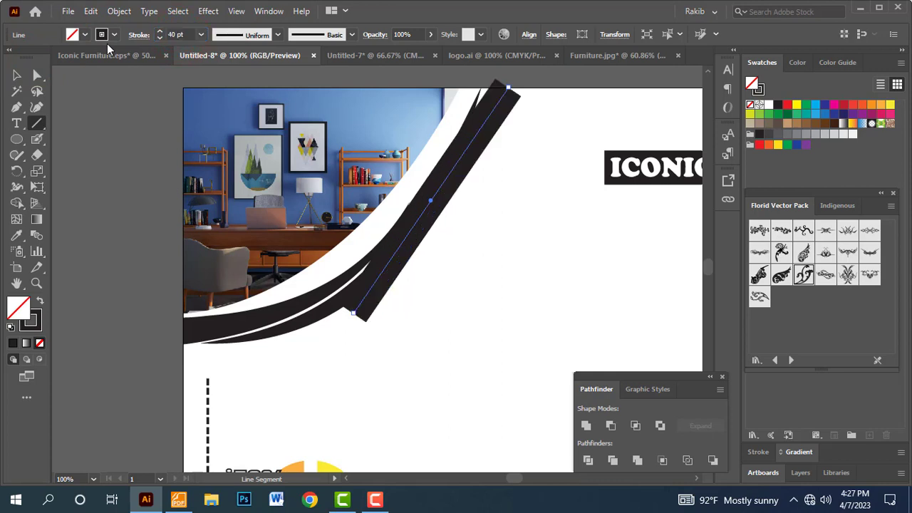
left_click(277, 35)
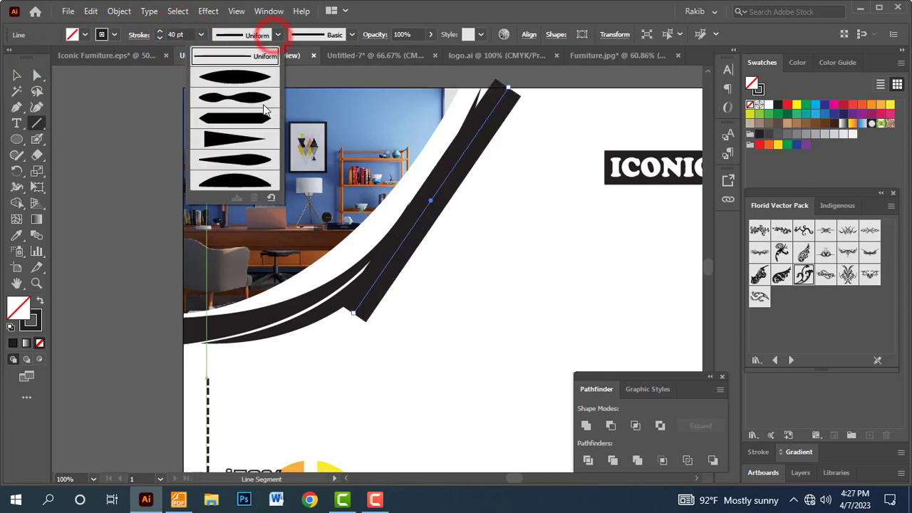
left_click(236, 141)
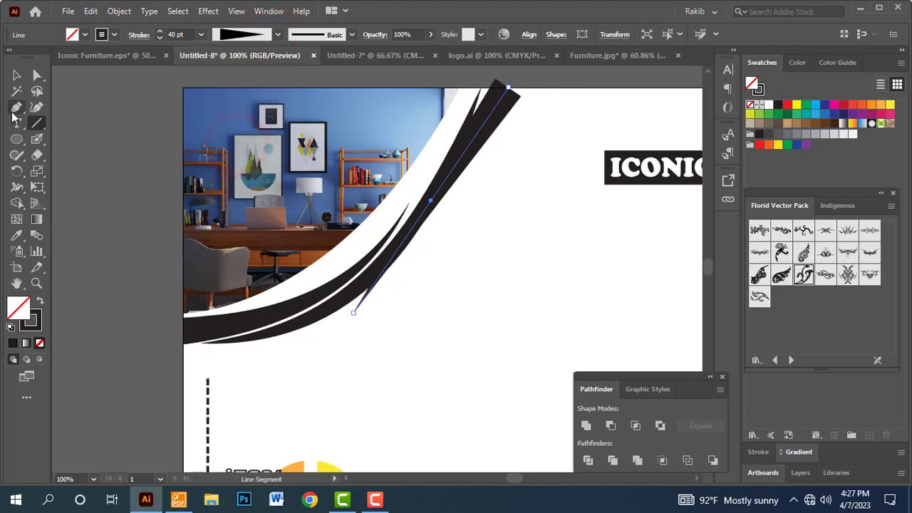
- Bend the line into a curve and expand its appearance into a filled shape
left_click_drag(17, 107, 71, 155)
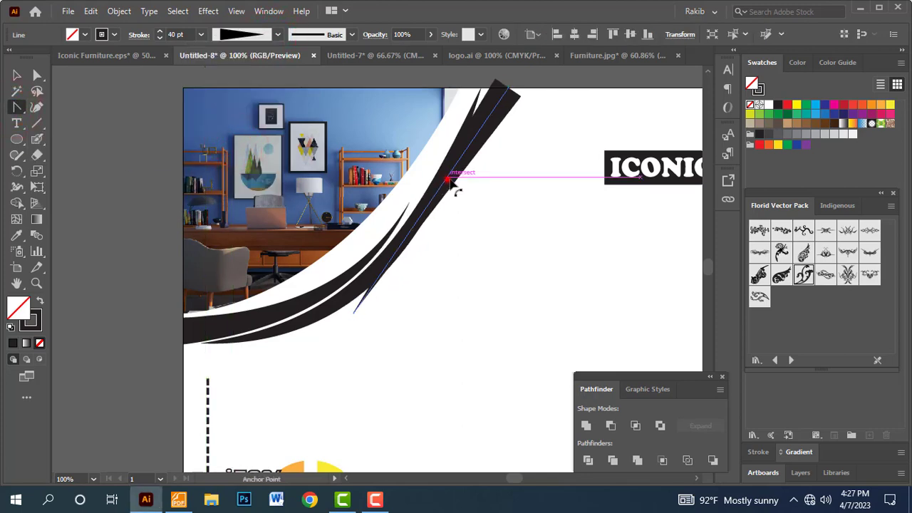
mouse_move(449, 181)
left_mouse_down()
mouse_move(476, 204)
mouse_move(460, 200)
left_mouse_up()
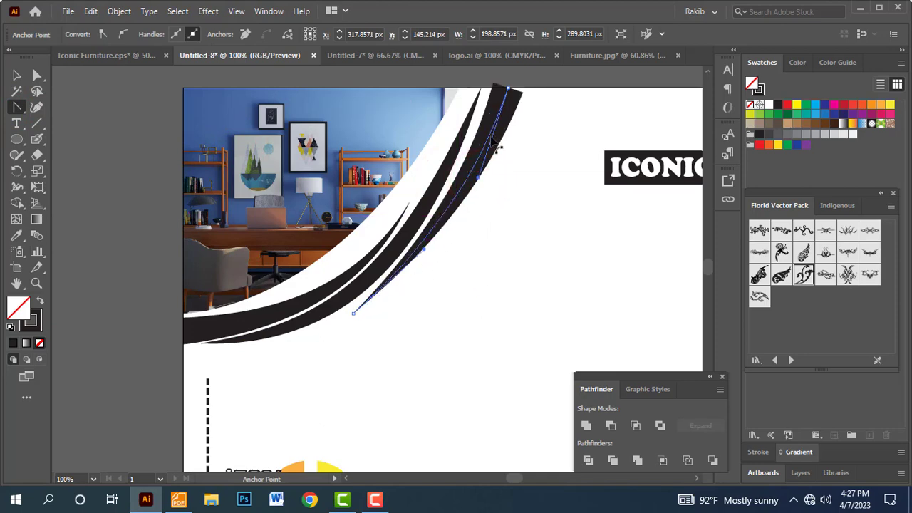
left_click(18, 77)
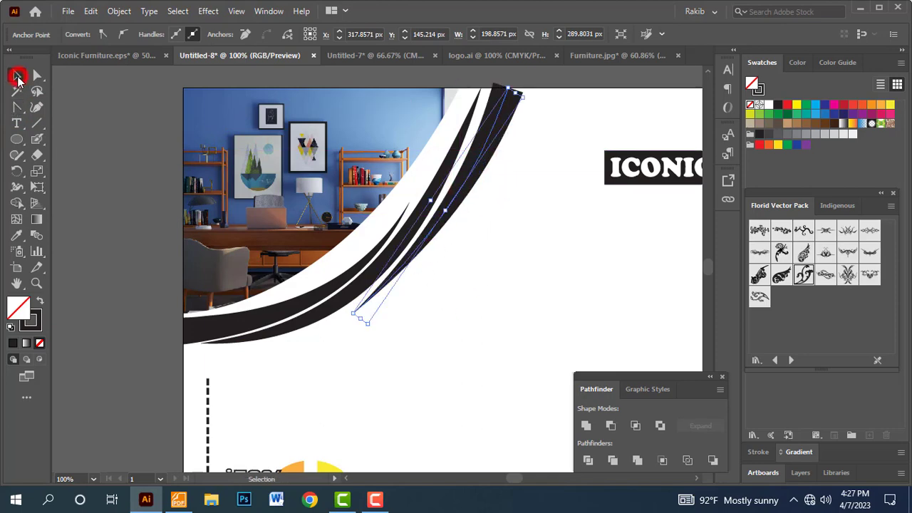
left_click(95, 11)
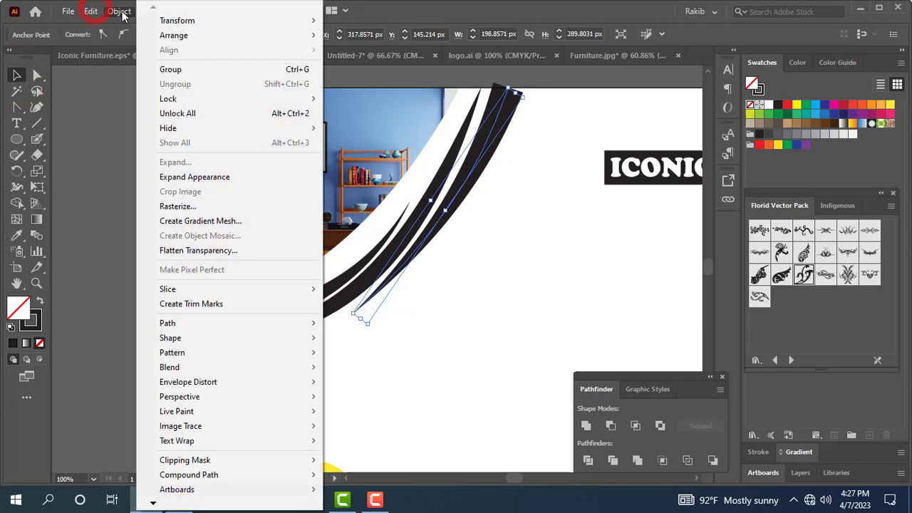
left_click(184, 179)
left_click(523, 210)
mouse_move(458, 86)
left_mouse_down()
mouse_move(566, 133)
mouse_move(242, 208)
left_mouse_up()
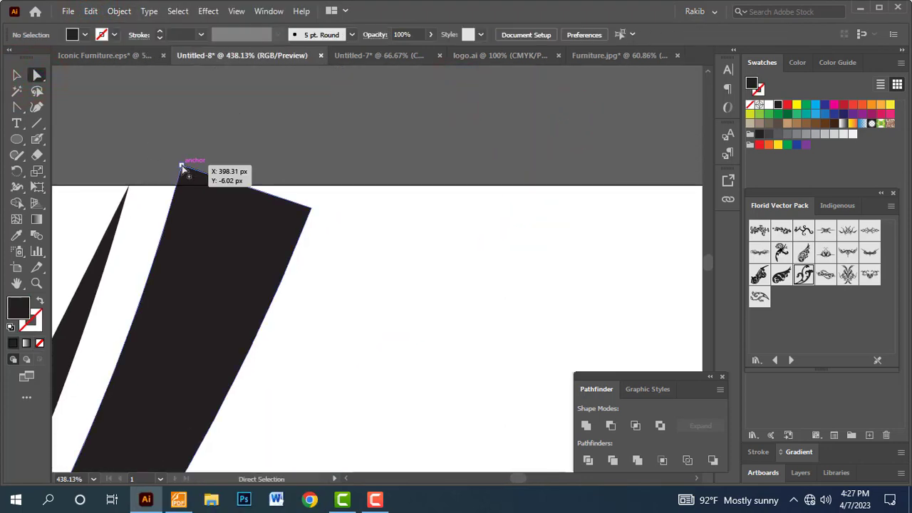
- Level the new shape's top points along the artboard's top edge
left_click_drag(182, 167, 171, 186)
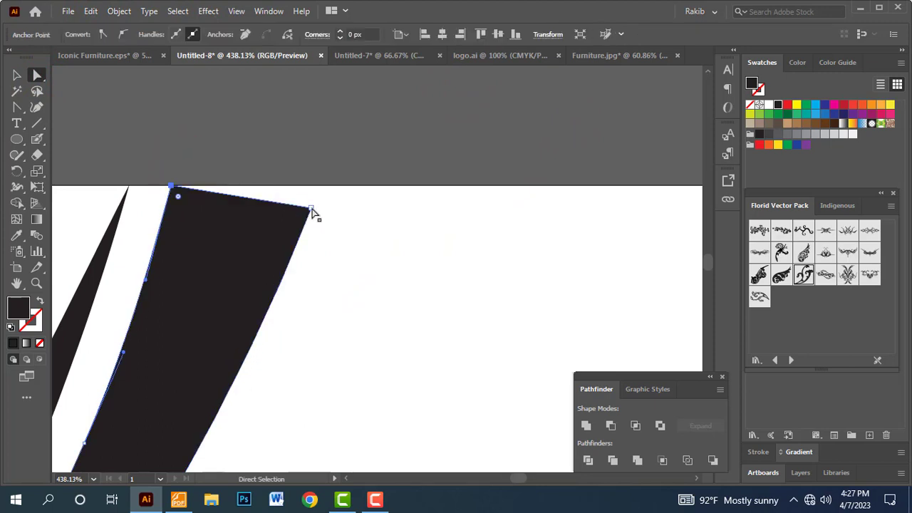
left_click_drag(311, 212, 314, 187)
left_click(348, 147)
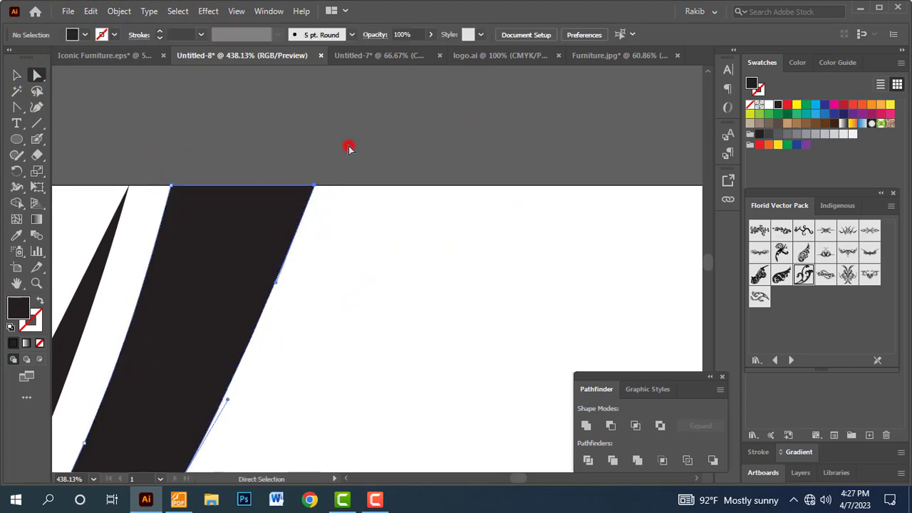
key("ctrl+minus")
key("ctrl+minus")
key("ctrl+minus")
key("ctrl+minus")
key("ctrl+minus")
key("ctrl+minus")
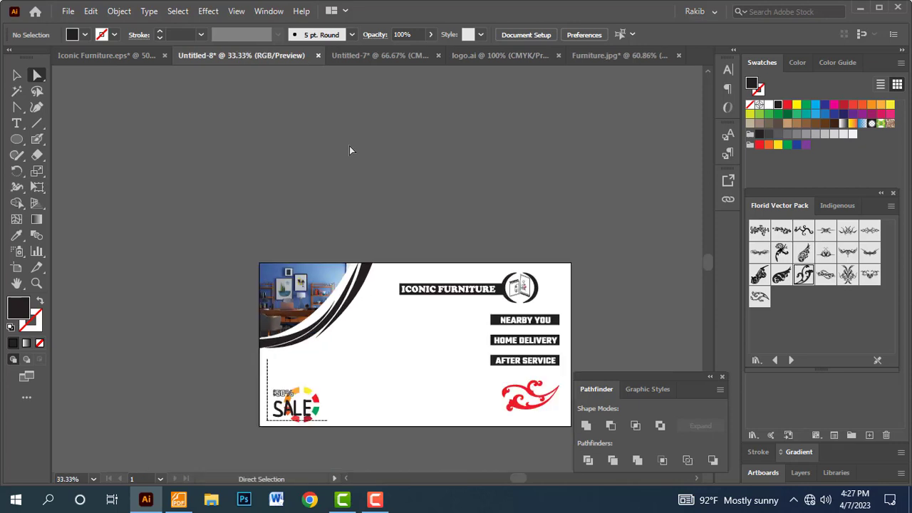
key("ctrl+space")
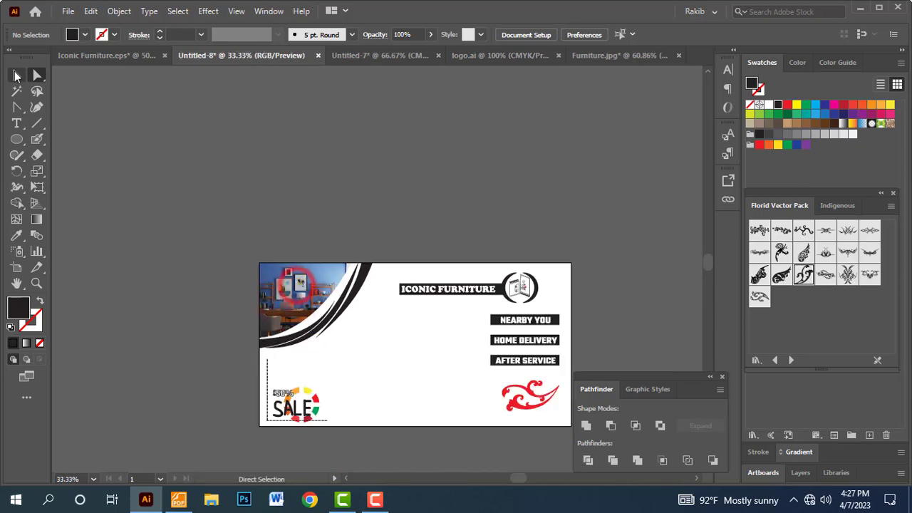
- Drag the swoosh curve's end point down and left into the black band
left_click_drag(230, 165, 305, 281)
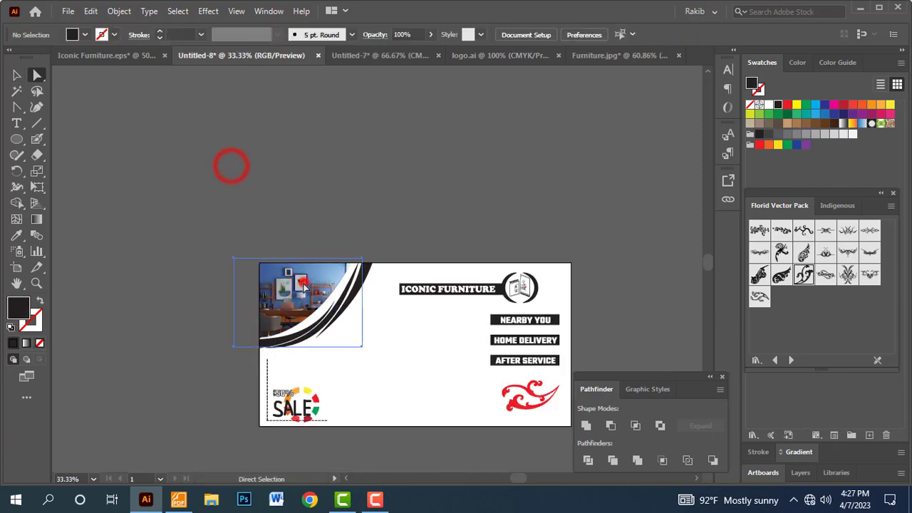
left_click(293, 192)
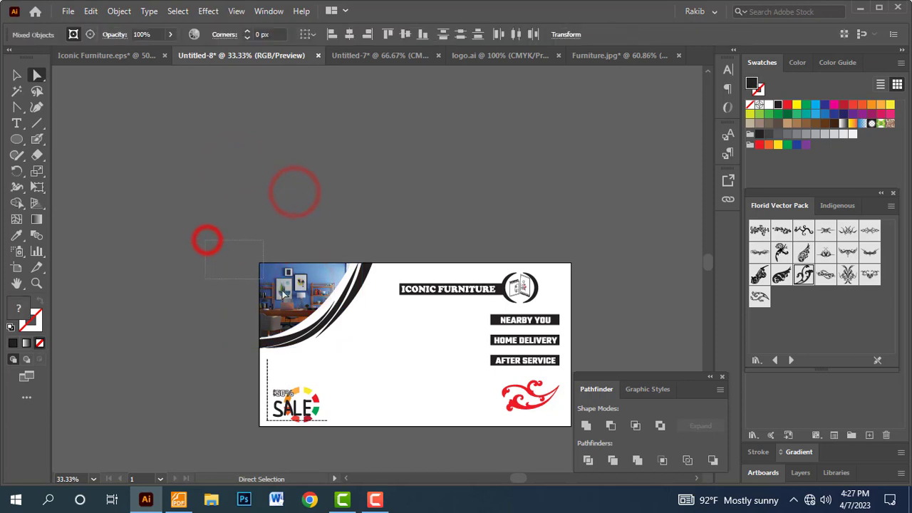
left_click_drag(206, 240, 340, 335)
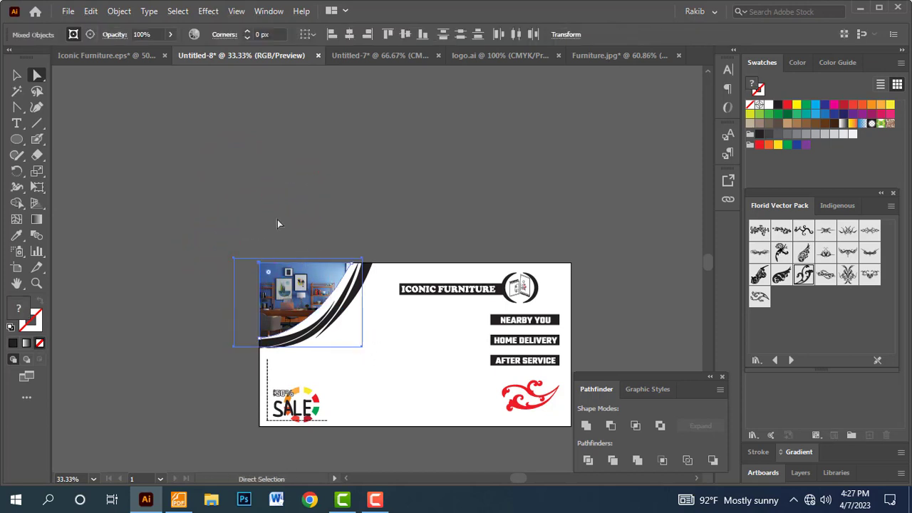
left_click(354, 266)
left_click_drag(207, 206, 426, 358)
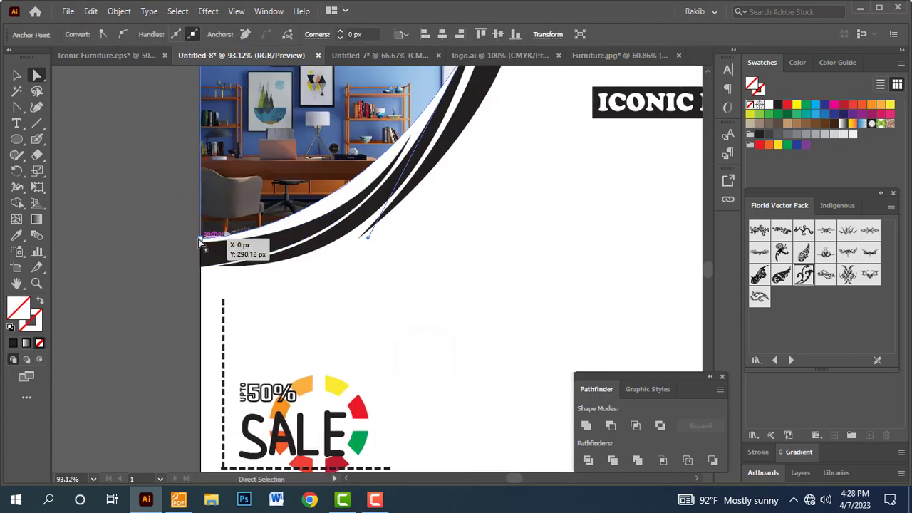
left_click(200, 241)
mouse_move(367, 237)
left_mouse_down()
mouse_move(351, 283)
mouse_move(362, 269)
left_mouse_up()
left_click(471, 289)
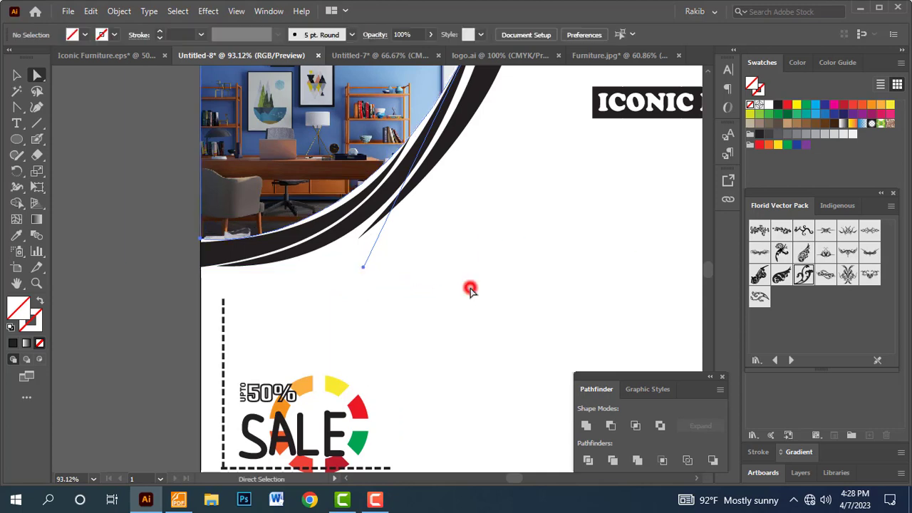
scroll(456, 285, "down", 1)
scroll(454, 278, "down", 2)
- Copy the white starburst from Iconic Furniture.eps and paste it into the landscape post
scroll(449, 281, "down", 1)
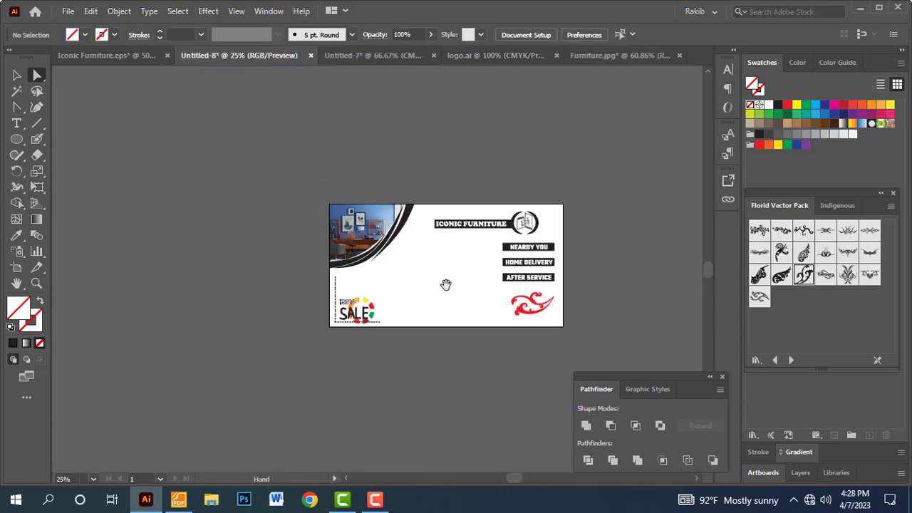
left_click_drag(445, 285, 385, 238)
left_click(124, 56)
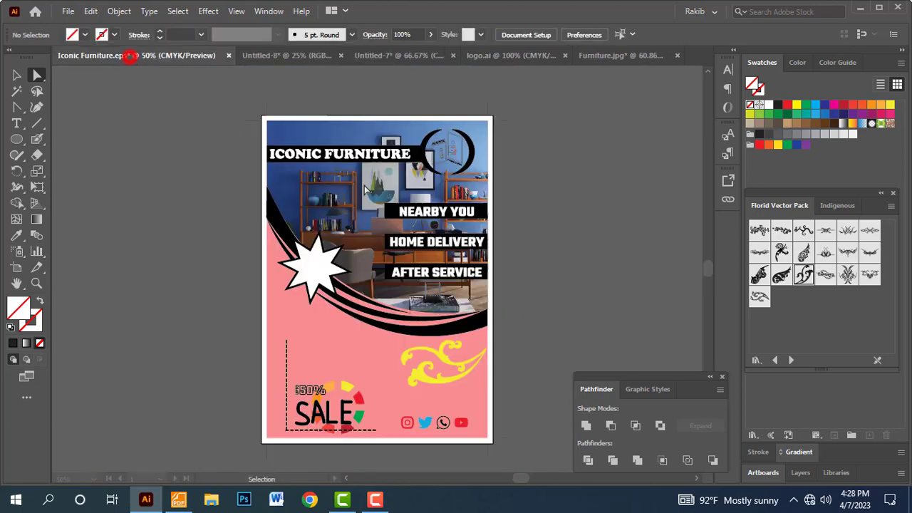
left_click(540, 285)
left_click(318, 268)
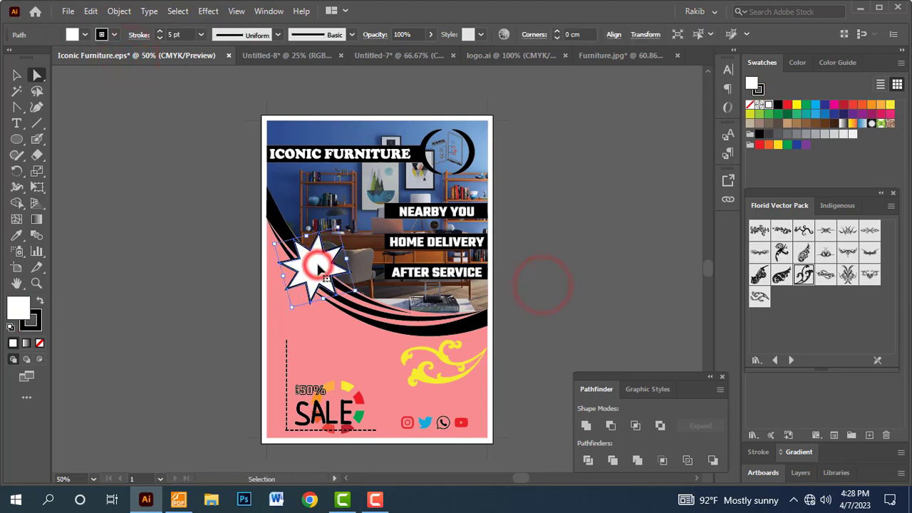
key("ctrl+c")
left_click(285, 56)
key("ctrl+v")
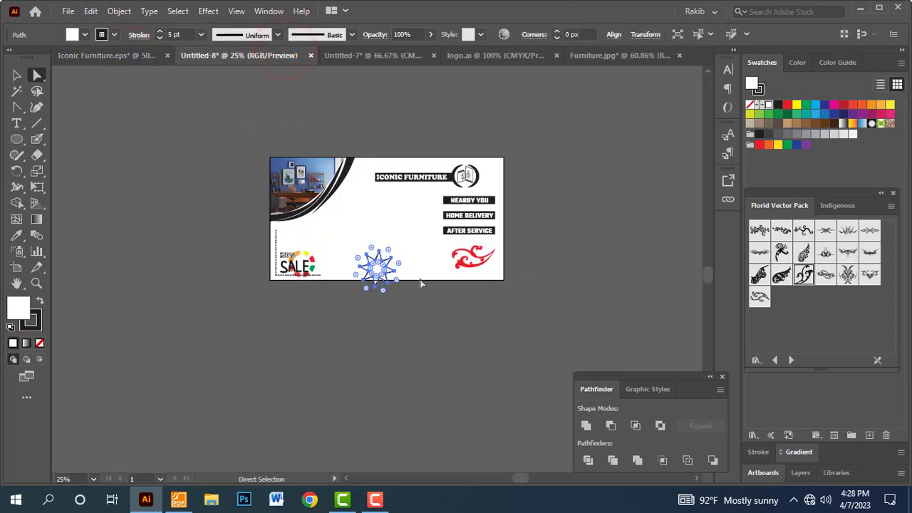
- Place the starburst over the black swoosh at the photo's edge
left_click(388, 276)
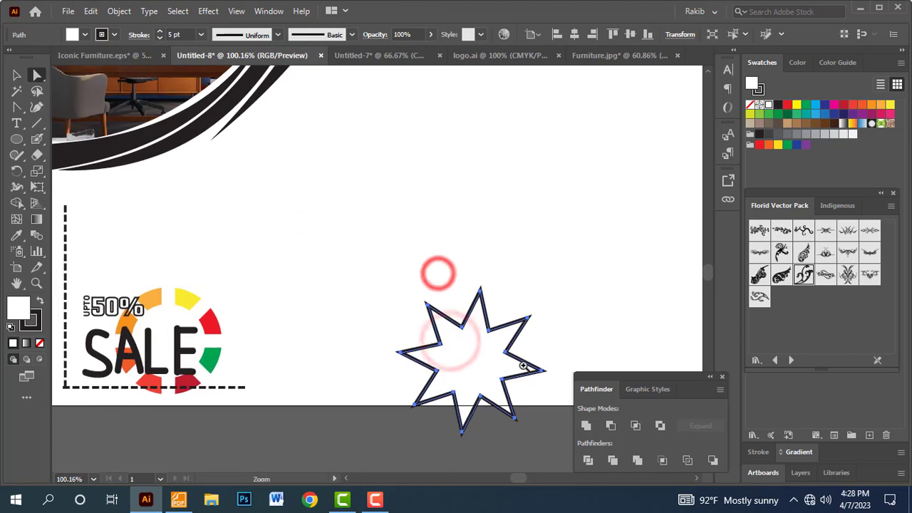
left_click_drag(299, 230, 413, 351)
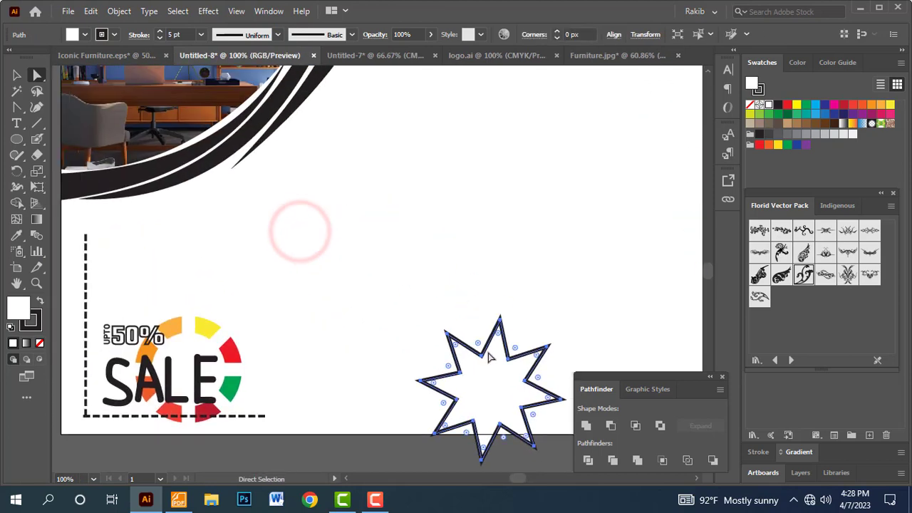
left_click(488, 344)
left_click(14, 75)
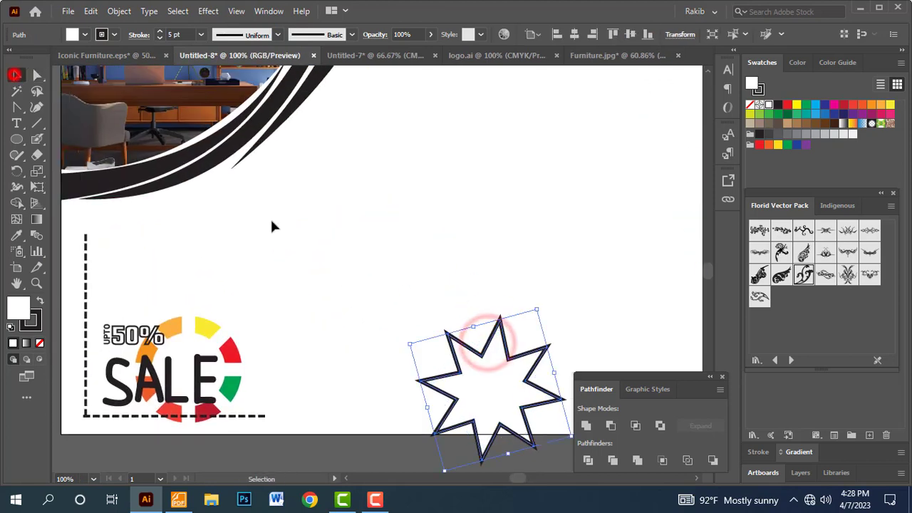
left_click_drag(467, 384, 253, 164)
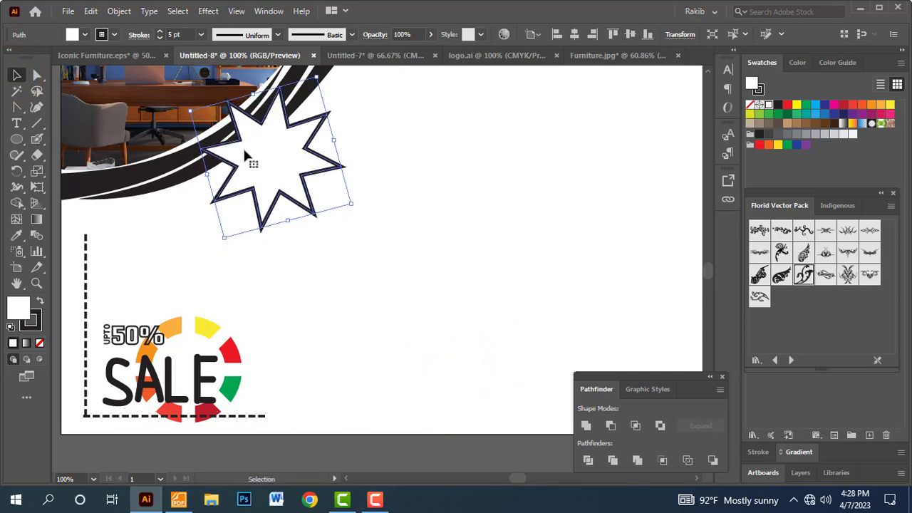
key("ctrl+minus")
key("ctrl+minus")
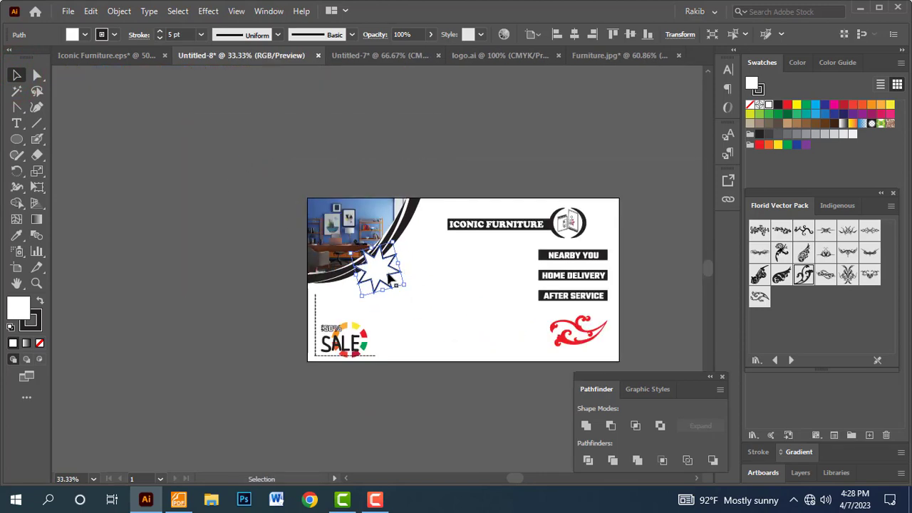
left_click_drag(389, 279, 378, 272)
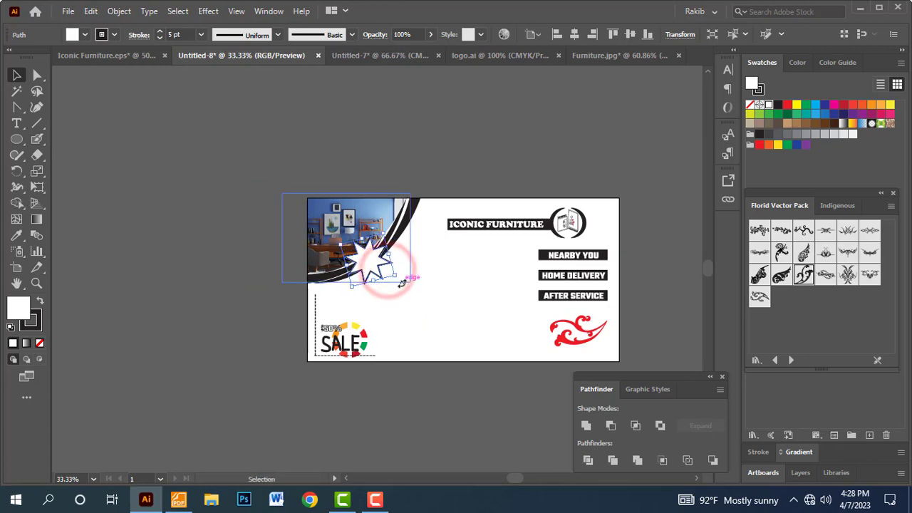
left_click(428, 313)
- Check the poster for reference, then draw a rectangle in the post's empty middle area
left_click(110, 57)
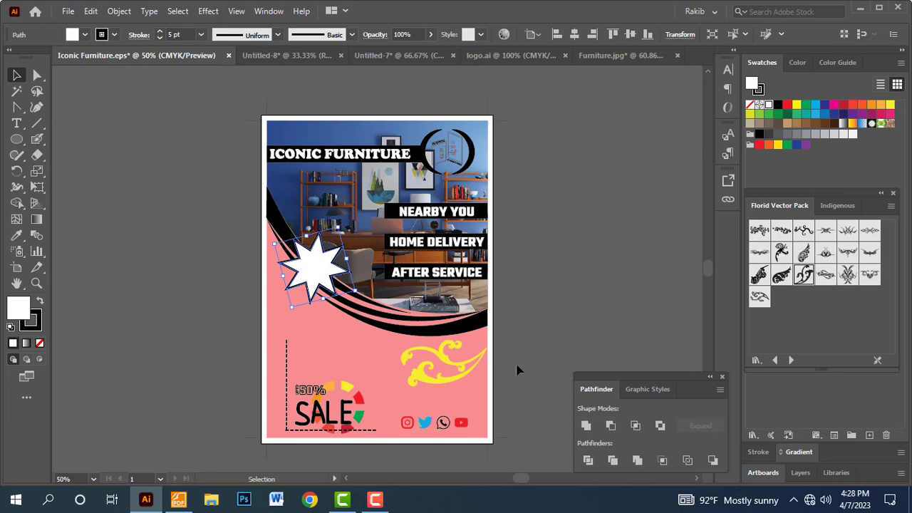
left_click(283, 55)
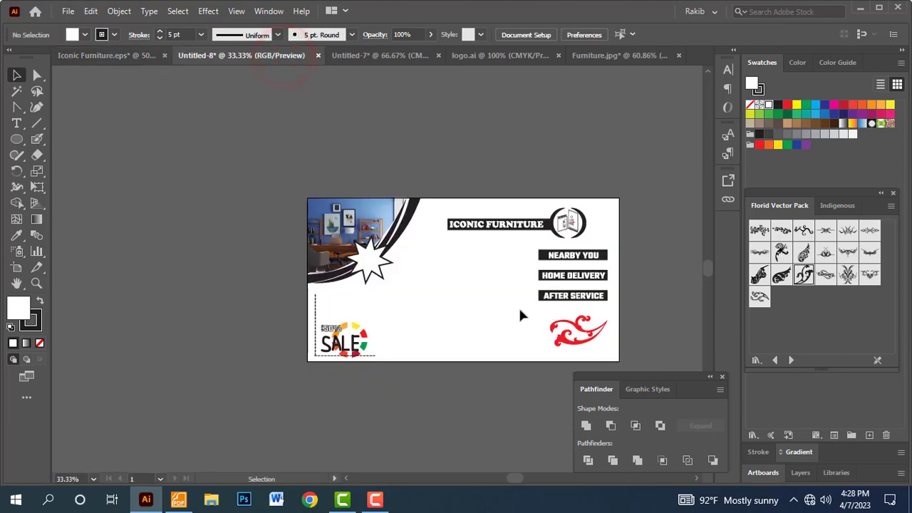
left_click(505, 291)
left_click(343, 216)
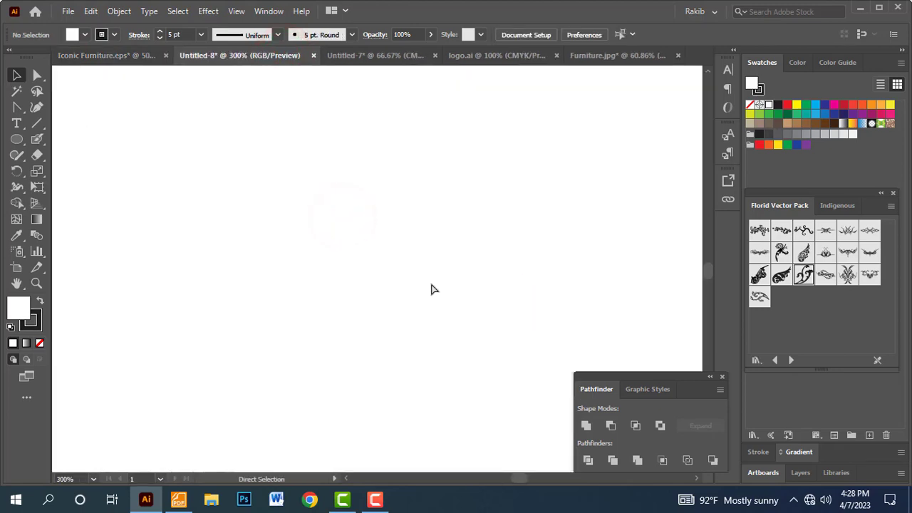
key("ctrl+0")
left_click_drag(397, 271, 360, 237)
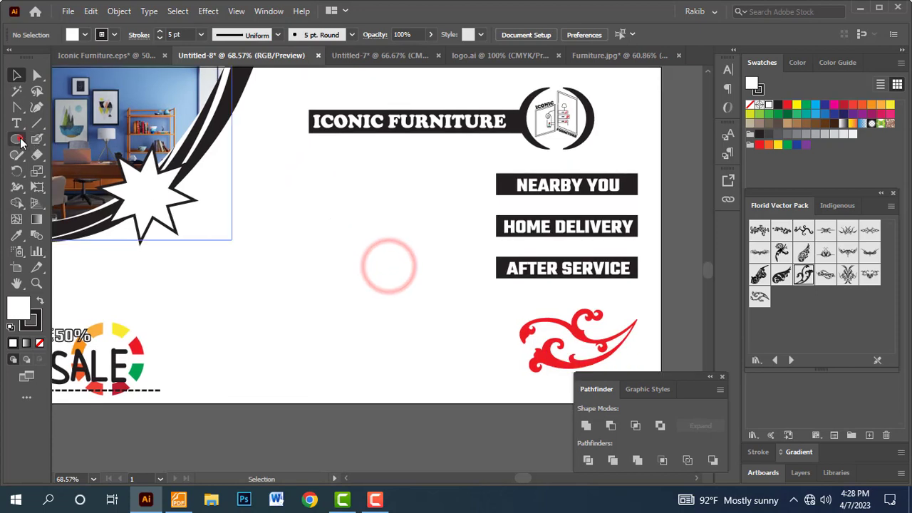
left_click_drag(20, 142, 71, 92)
mouse_move(228, 260)
left_mouse_down()
mouse_move(368, 389)
mouse_move(341, 357)
left_mouse_up()
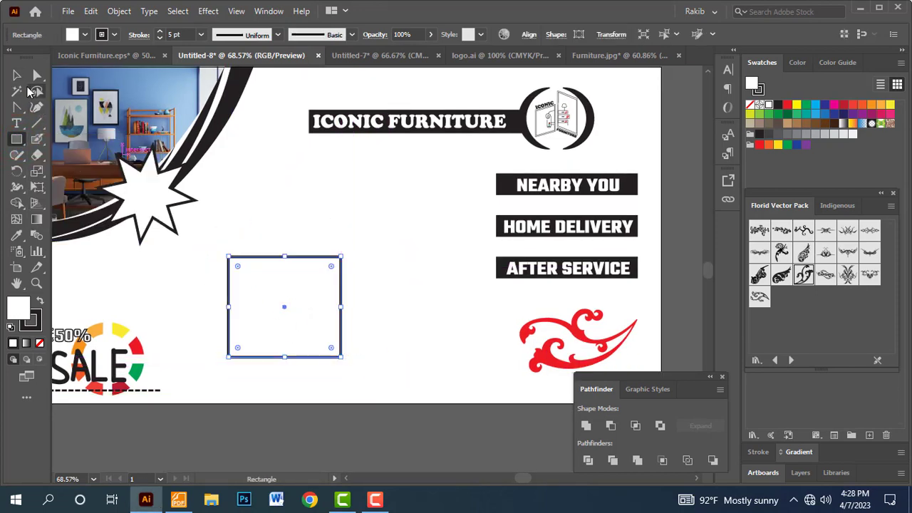
- Make the rectangle a black filled square with no outline
left_click(40, 300)
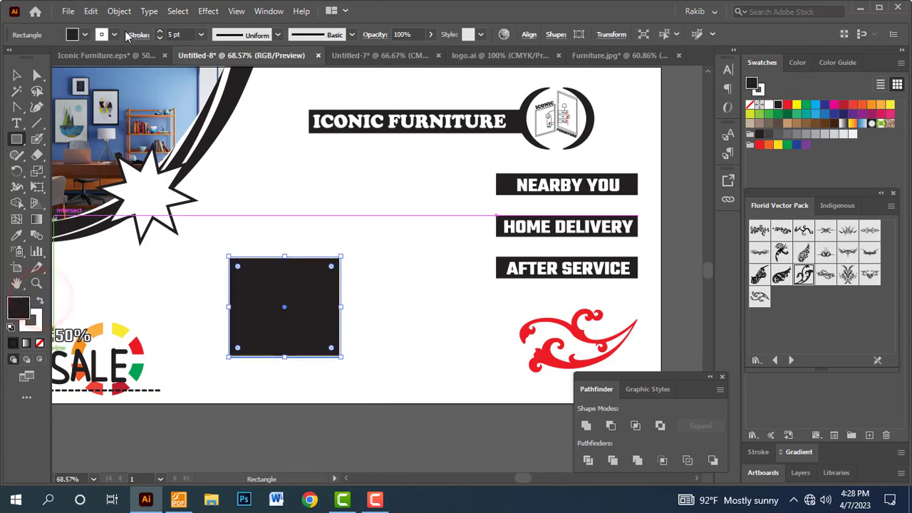
left_click(114, 35)
left_click(9, 57)
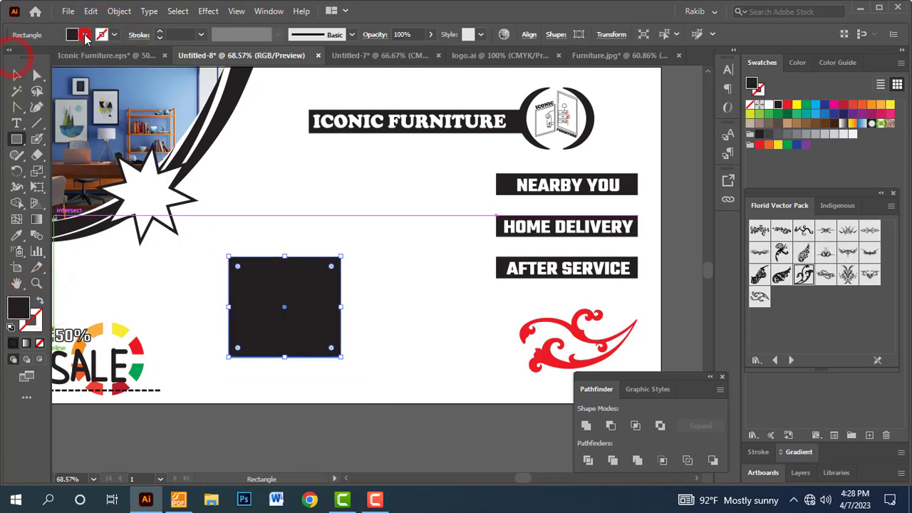
left_click(102, 34)
left_click(281, 121)
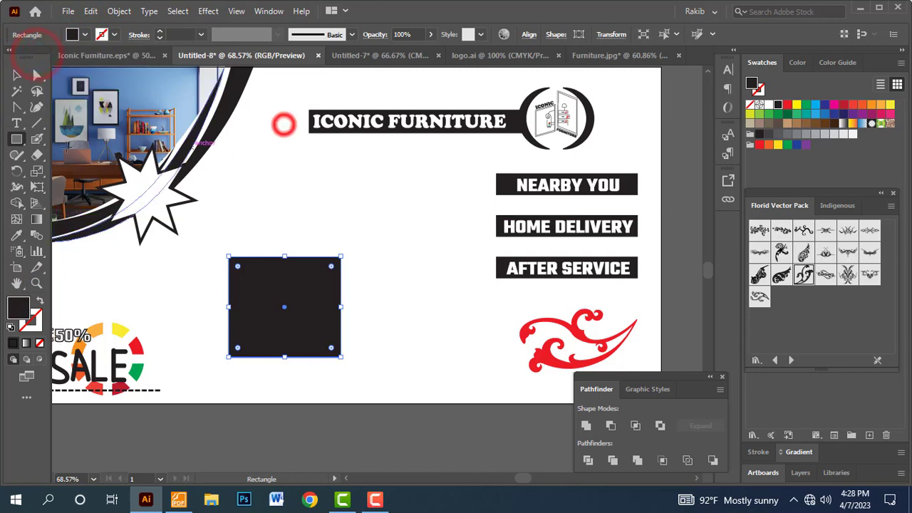
- Add a large lowercase 'f' over the black square
left_click(16, 123)
left_click(282, 170)
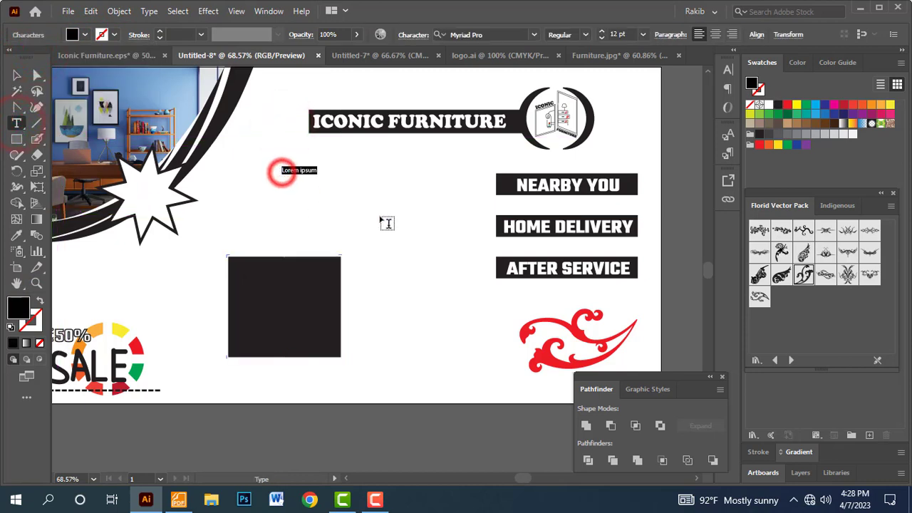
key("BackSpace")
left_click(15, 76)
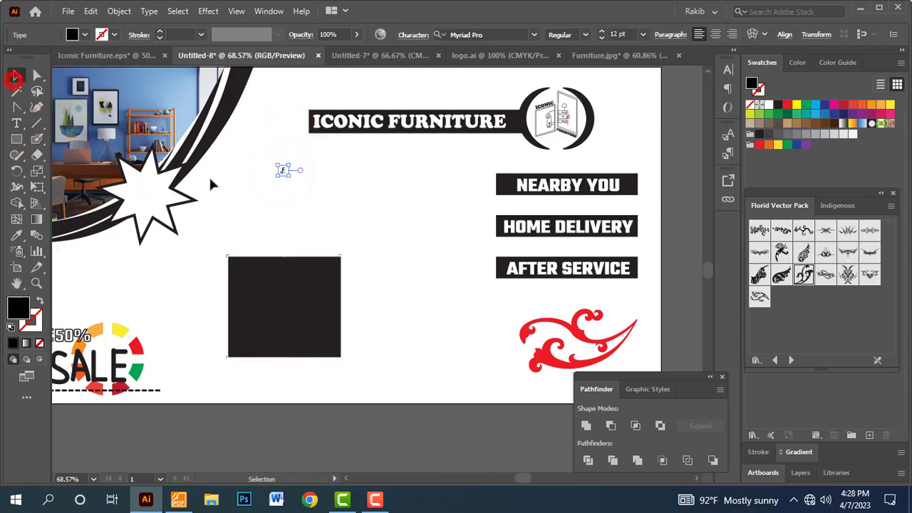
left_click_drag(285, 177, 276, 325)
left_click_drag(307, 360, 307, 364)
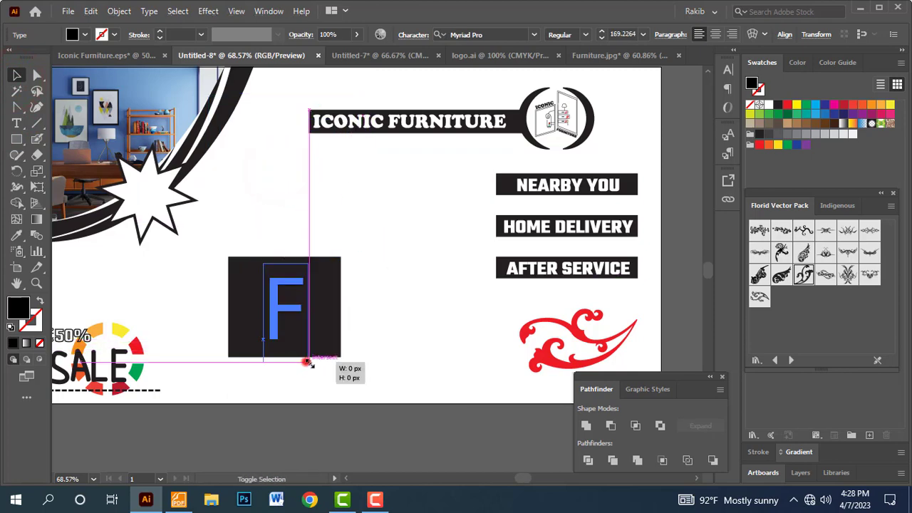
double_click(288, 310)
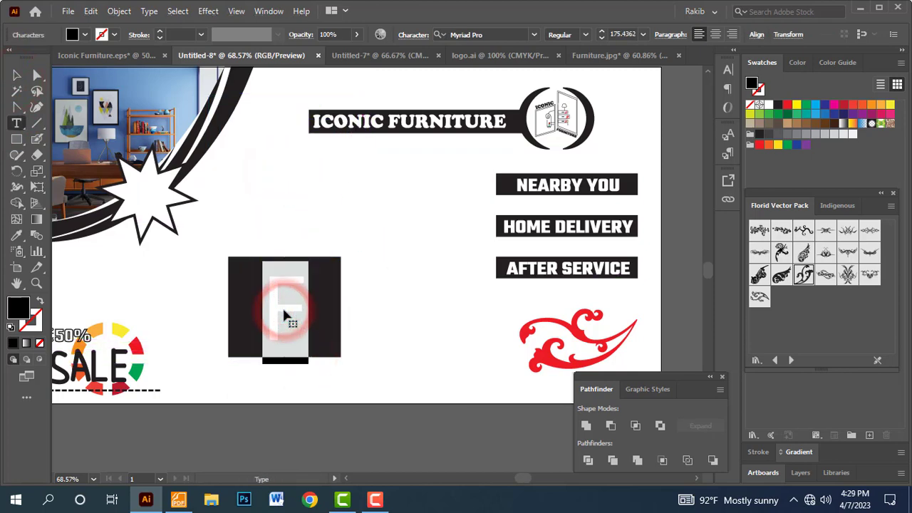
type("f")
left_click(12, 77)
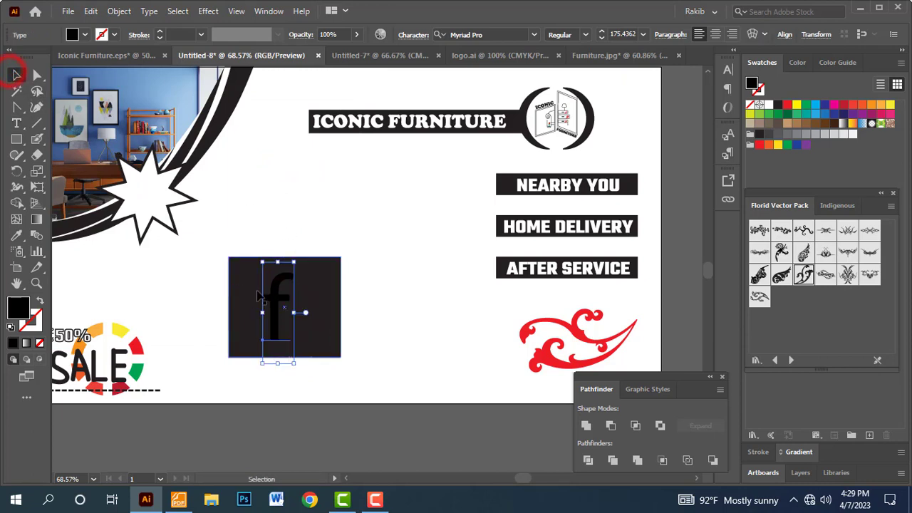
- Fill the 'f' white and centre it on the black square
double_click(267, 289)
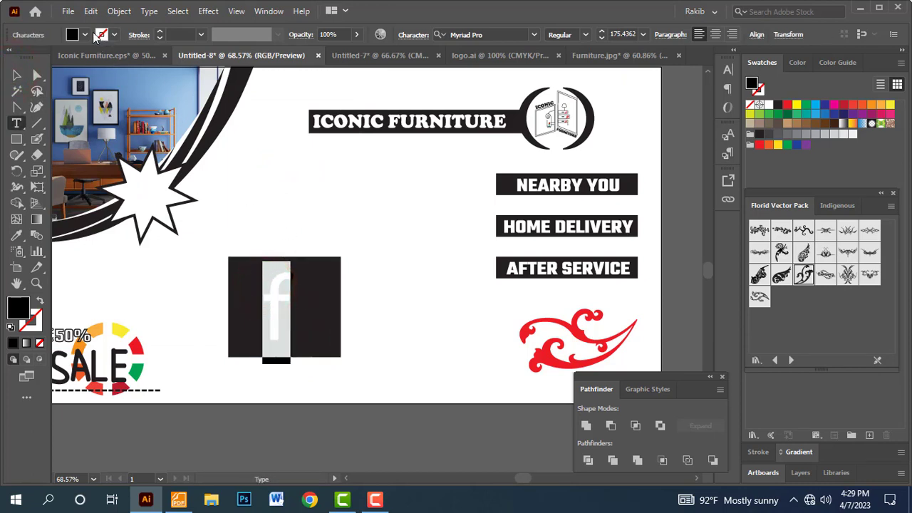
left_click(86, 35)
left_click(37, 57)
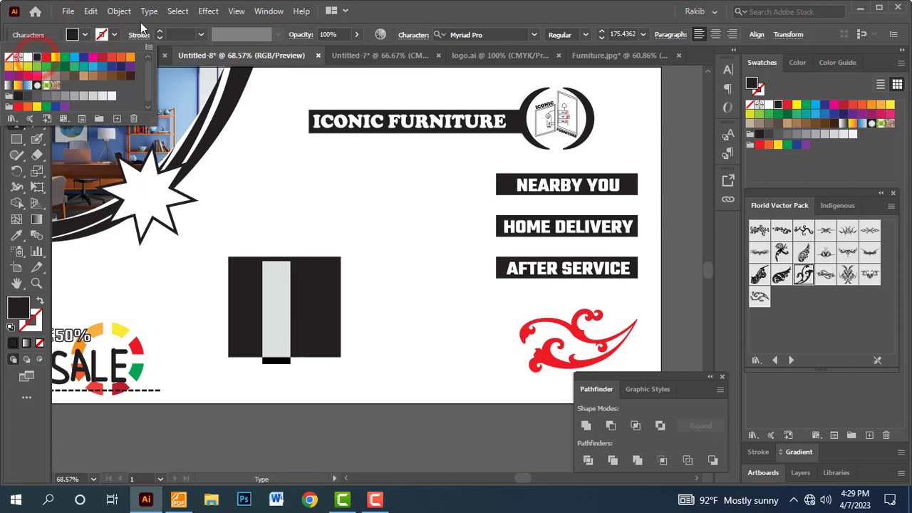
left_click(328, 189)
left_click(84, 35)
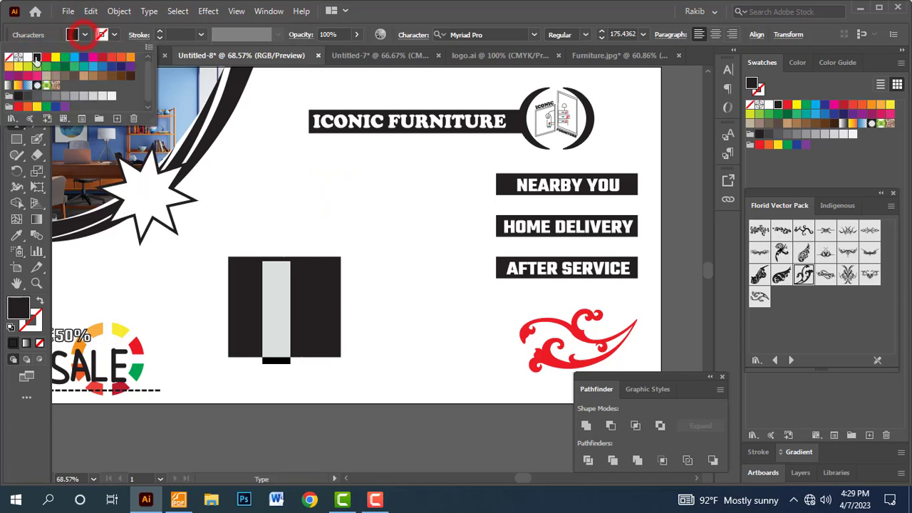
left_click(37, 58)
left_click(271, 163)
left_click(16, 74)
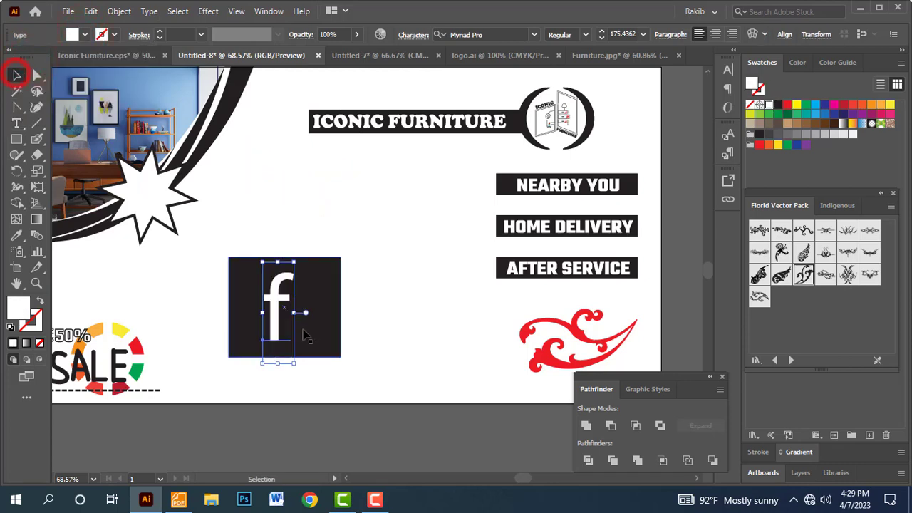
left_click_drag(279, 303, 288, 294)
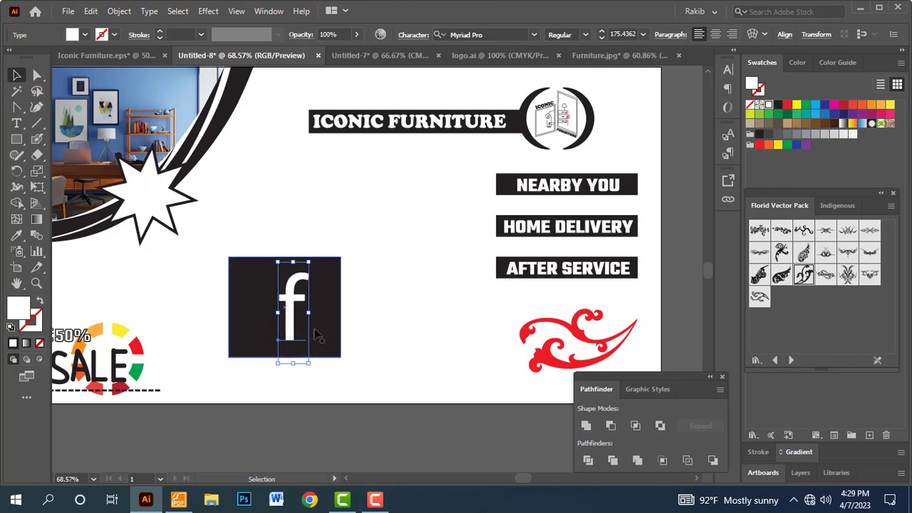
- Convert the f to outlines, then enlarge and position it inside the dark square
right_click(289, 294)
left_click(342, 300)
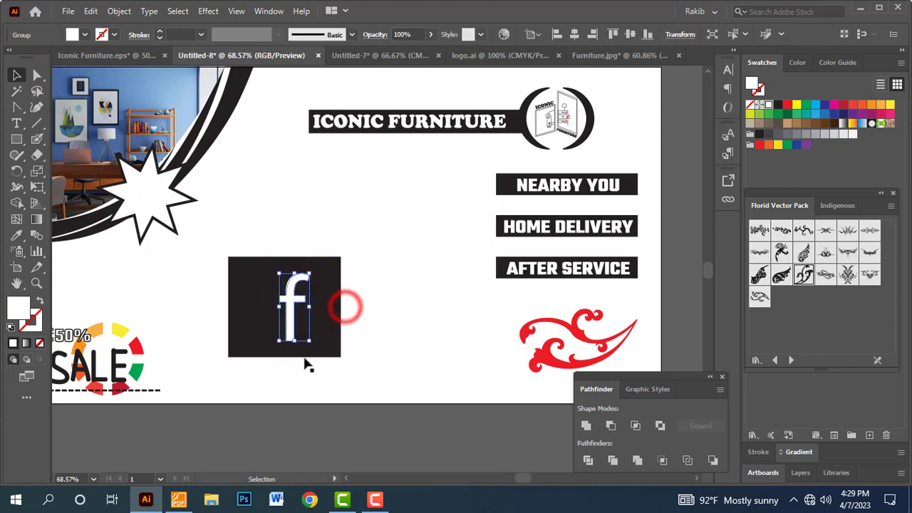
left_click_drag(305, 343, 320, 354)
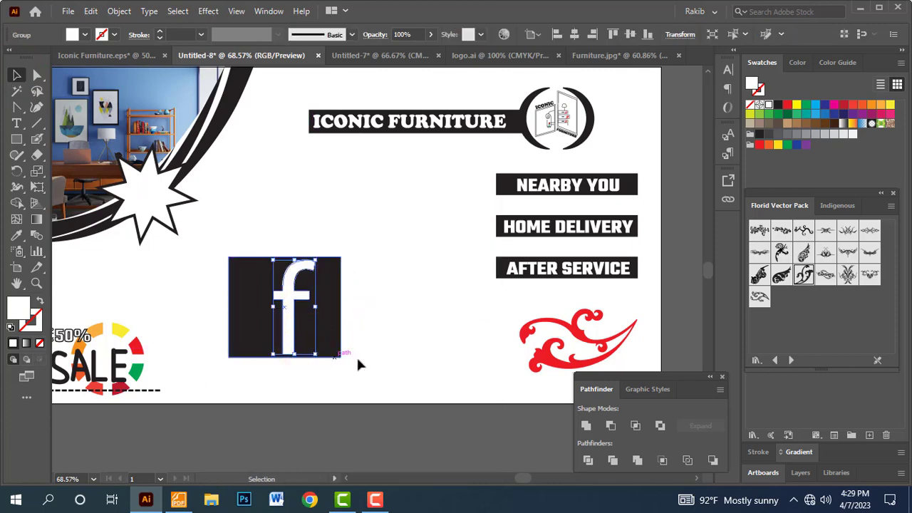
key("shift+Left")
key("shift+Left")
left_click(391, 324)
- Round the dark square's corners and select it together with the f
left_click(324, 288)
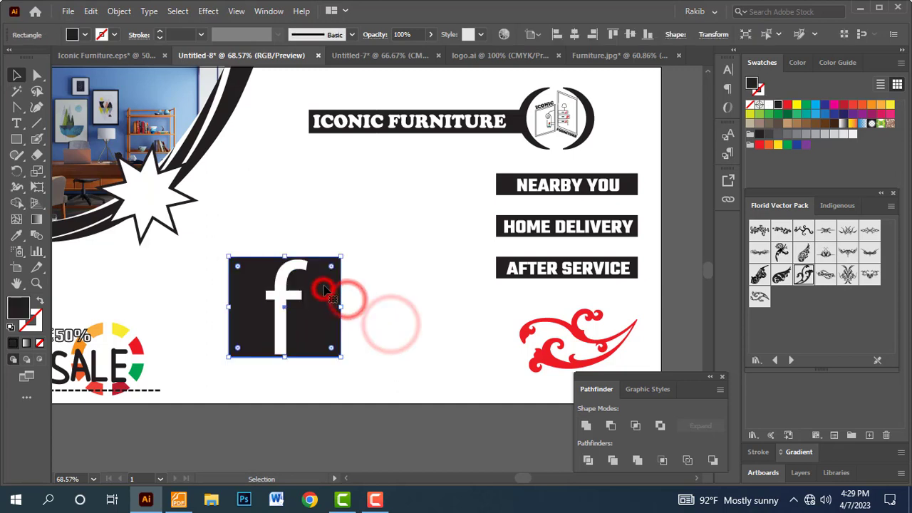
left_click_drag(331, 266, 314, 284)
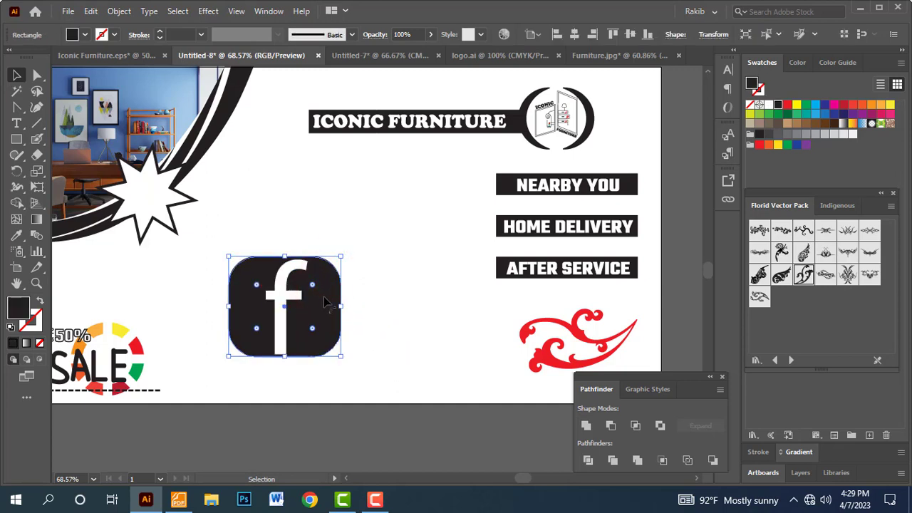
left_click(387, 305)
left_click_drag(387, 240, 203, 369)
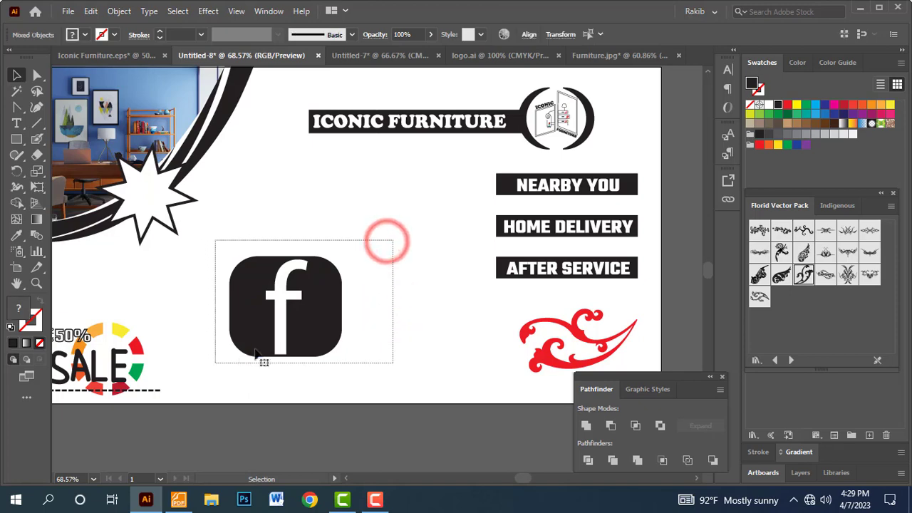
left_click(358, 289)
left_click(279, 294)
right_click(281, 296)
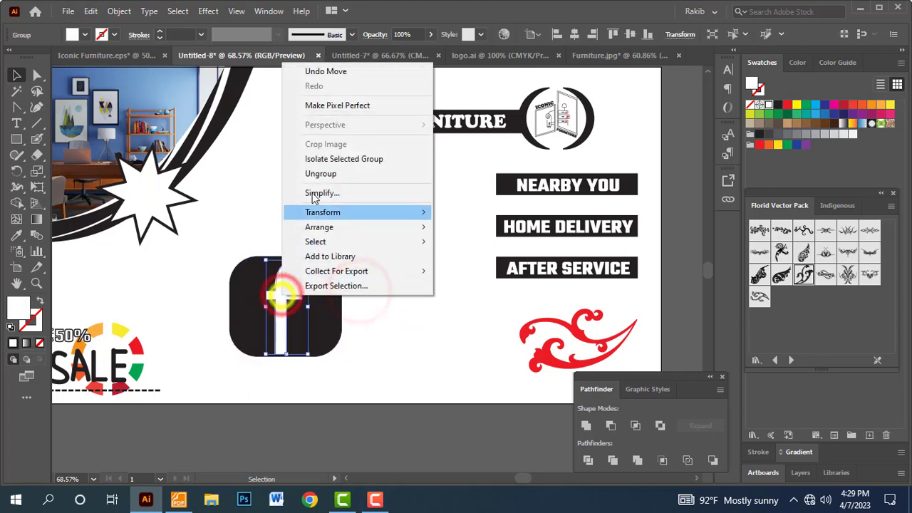
key("Escape")
left_click(434, 366)
left_click_drag(387, 230, 264, 366)
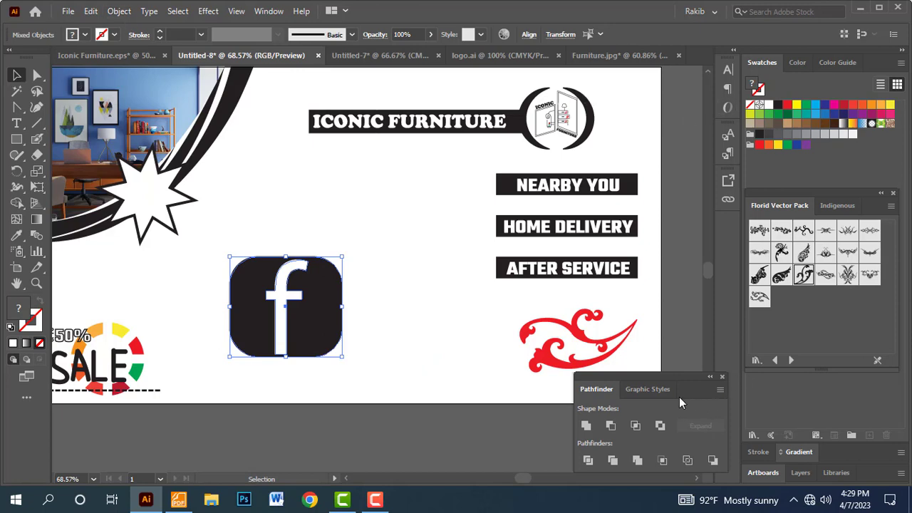
- Apply Pathfinder Minus Front to cut the f out of the rounded square
left_click_drag(675, 374, 650, 194)
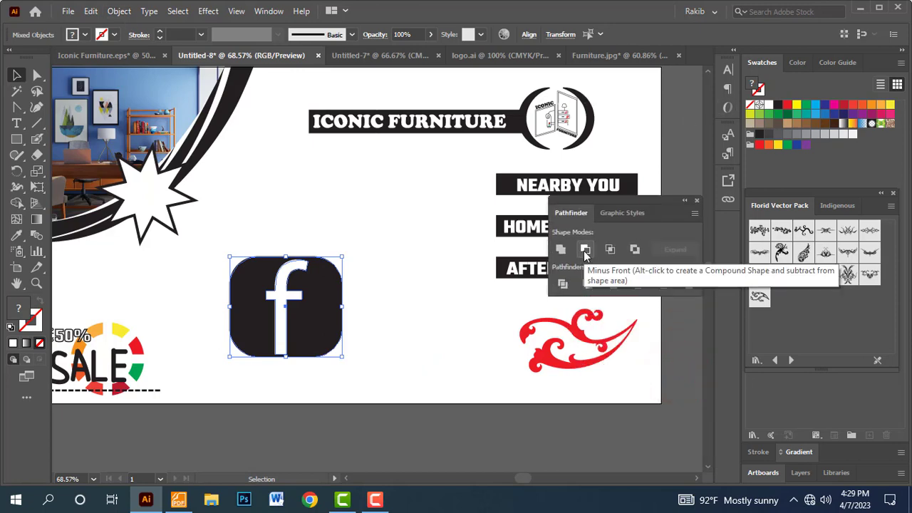
left_click(584, 250)
left_click(401, 338)
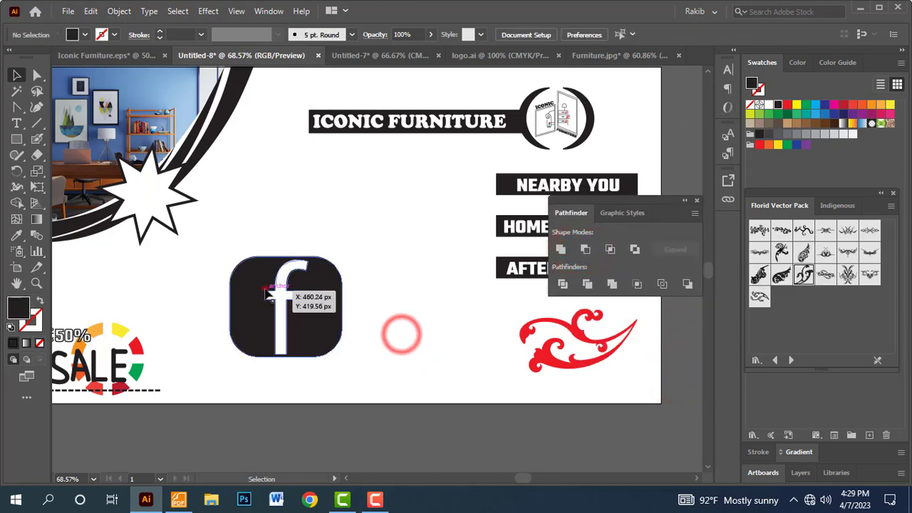
left_click_drag(650, 205, 761, 212)
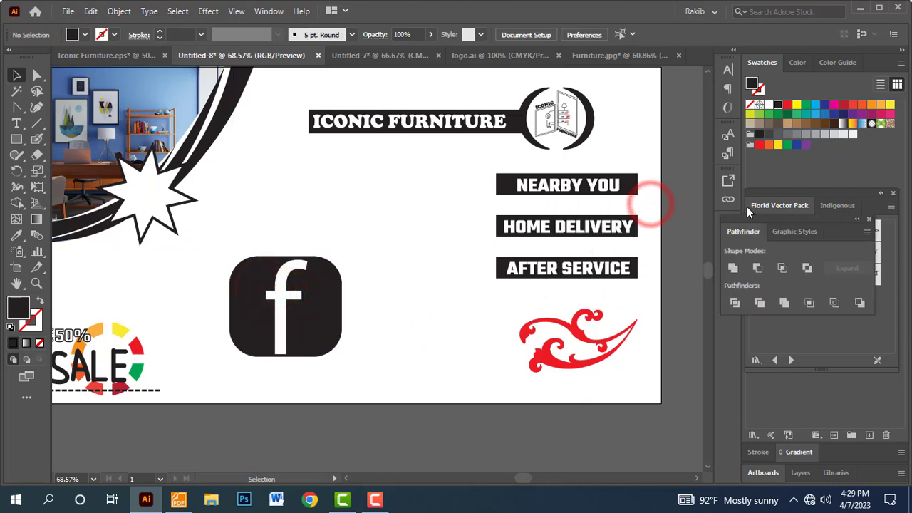
- Fill the cut-out Facebook icon with green
key("ctrl+minus")
key("ctrl+minus")
left_click(347, 281)
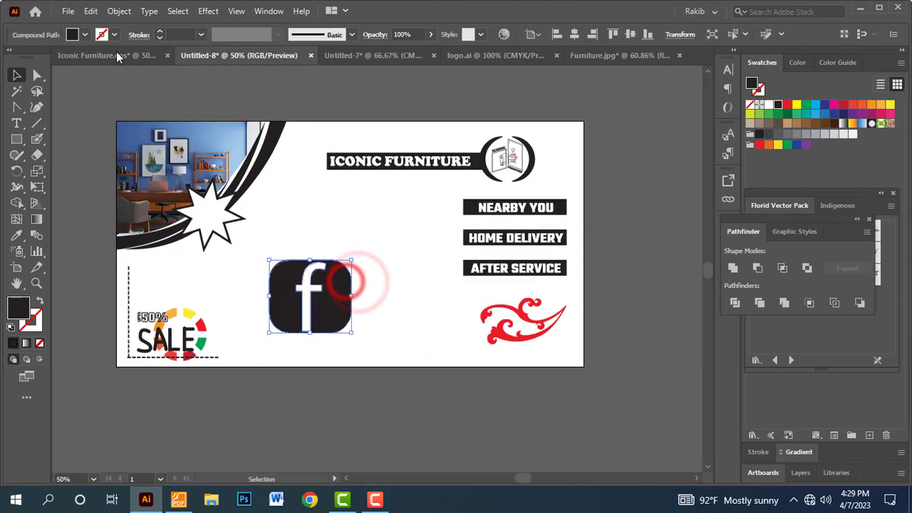
left_click(84, 34)
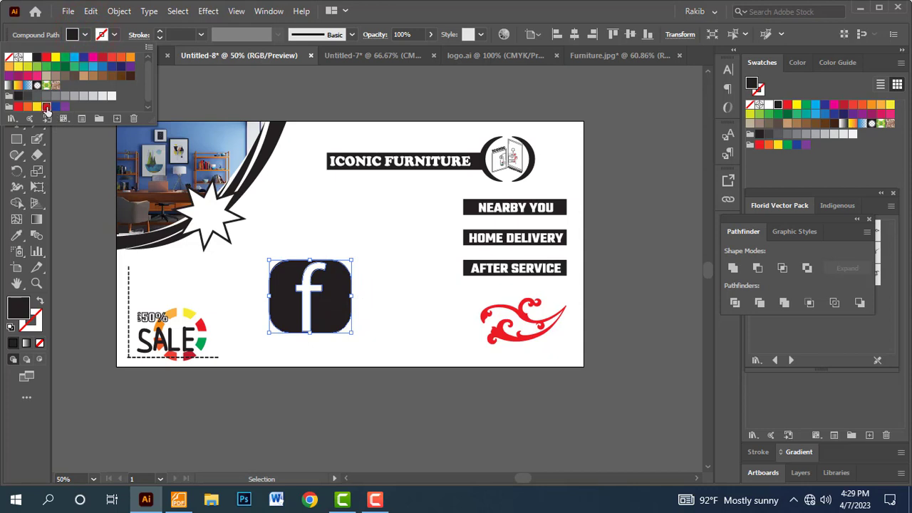
left_click(47, 106)
left_click(361, 314)
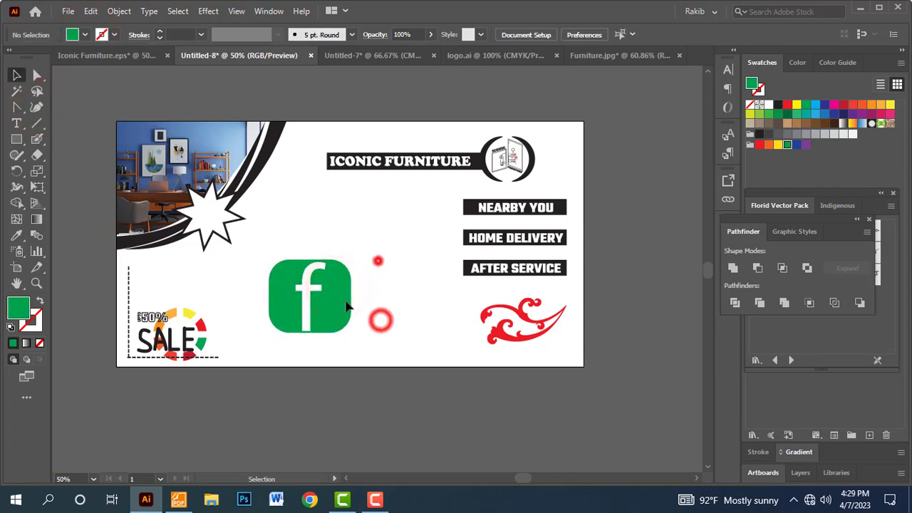
- Shrink the green f icon and place it beside the red ornament
left_click(345, 328)
mouse_move(351, 333)
left_mouse_down()
mouse_move(312, 298)
mouse_move(448, 345)
left_mouse_up()
left_click(394, 283)
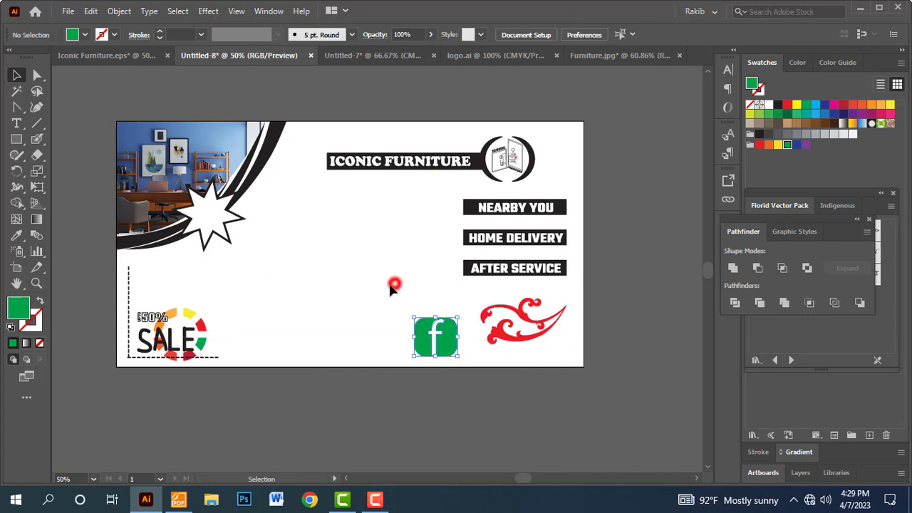
left_click(126, 58)
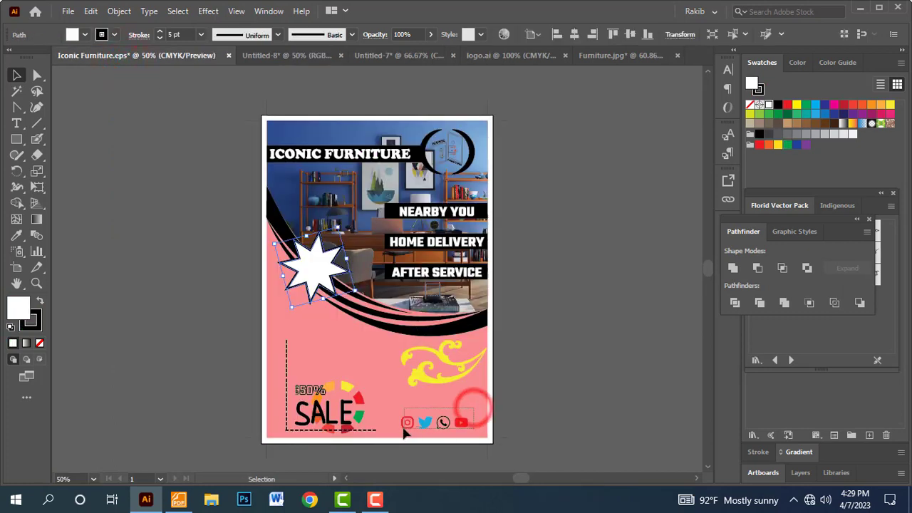
- Paste the Instagram, Twitter, WhatsApp and YouTube icons along the post's bottom, aligning the green Facebook icon
left_click_drag(473, 408, 404, 427)
left_click(285, 56)
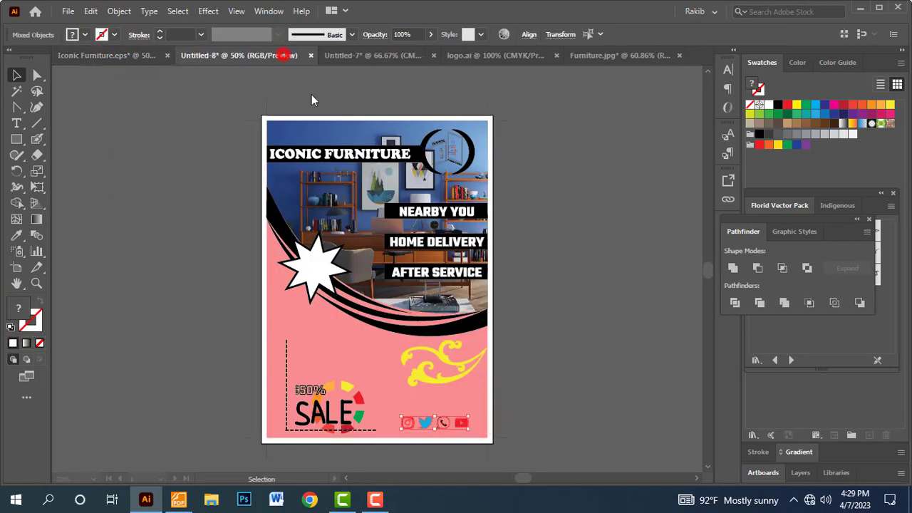
key("ctrl+v")
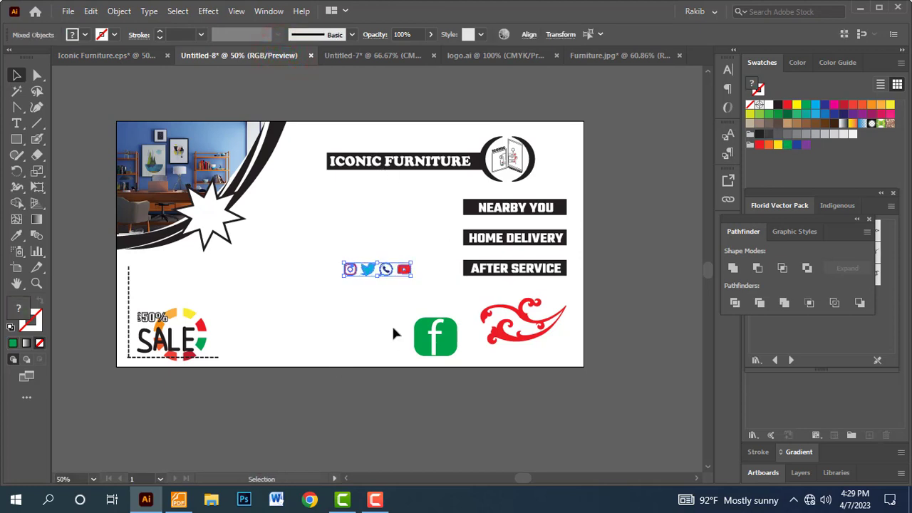
mouse_move(377, 277)
left_mouse_down()
mouse_move(308, 355)
mouse_move(364, 354)
left_mouse_up()
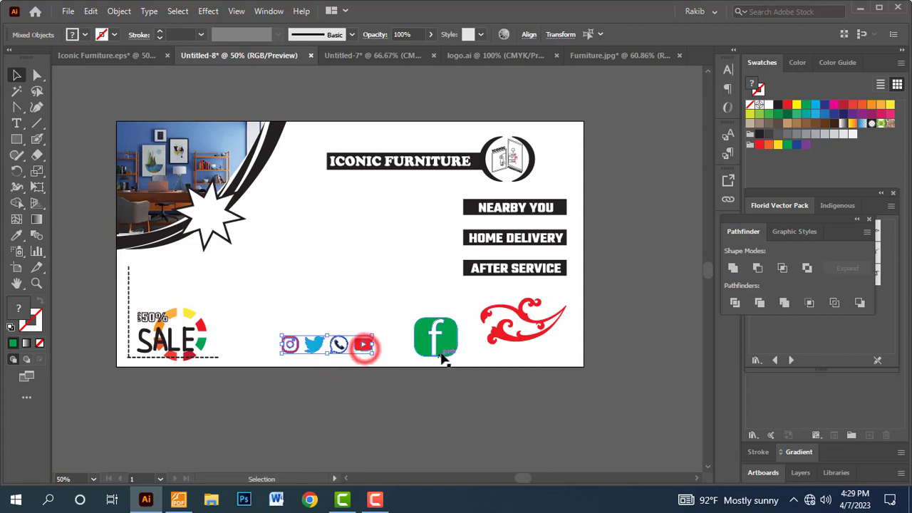
mouse_move(442, 349)
left_mouse_down()
mouse_move(425, 354)
mouse_move(442, 363)
left_mouse_up()
left_click(460, 370)
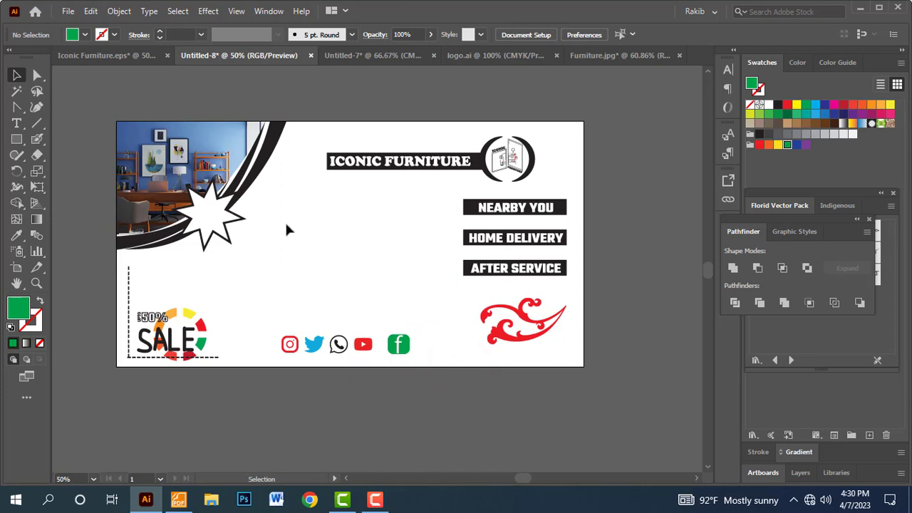
left_click_drag(258, 191, 433, 298)
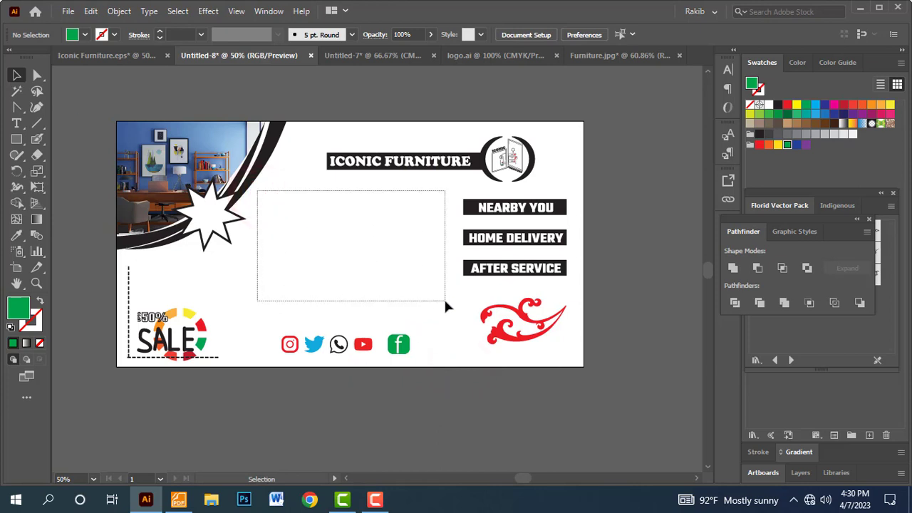
left_click(669, 264)
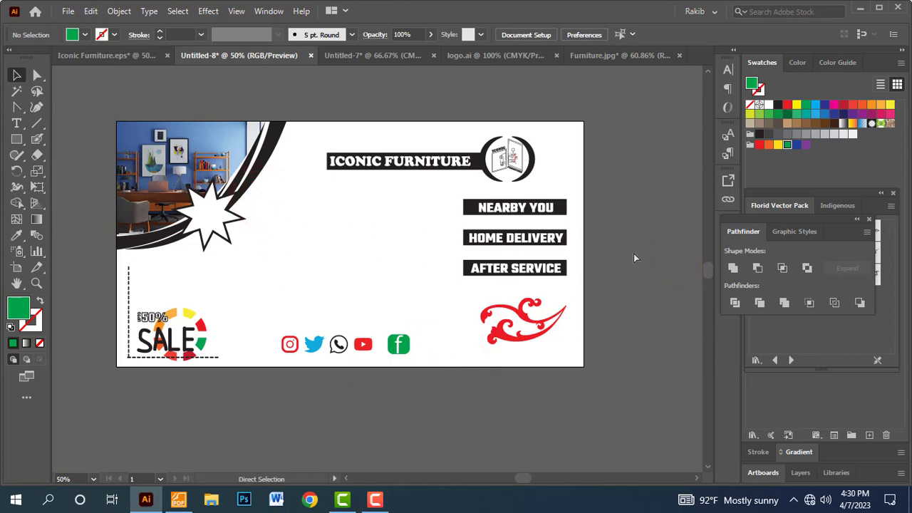
key("ctrl+plus")
key("ctrl+minus")
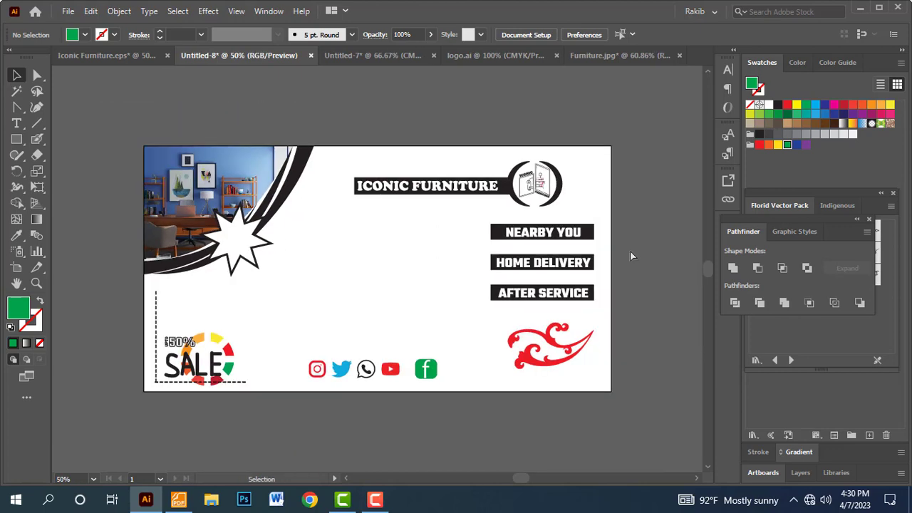